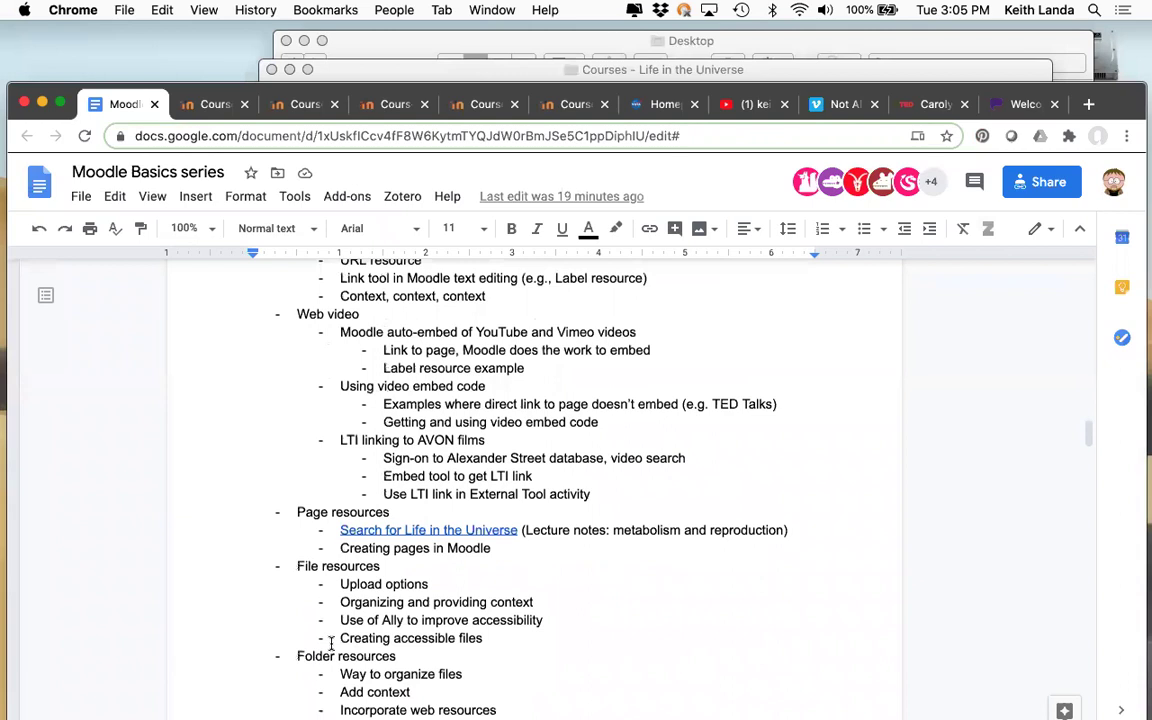
Review the workshop outline on adding accessible content in Moodle, from the series review through web links, video, files, lectures and follow-up activity
{"action": "scroll", "coordinate": [330, 643], "scroll_direction": "down", "scroll_amount": 3}
{"action": "scroll", "coordinate": [330, 643], "scroll_direction": "down", "scroll_amount": 2}
{"action": "scroll", "coordinate": [330, 643], "scroll_direction": "up", "scroll_amount": 5}
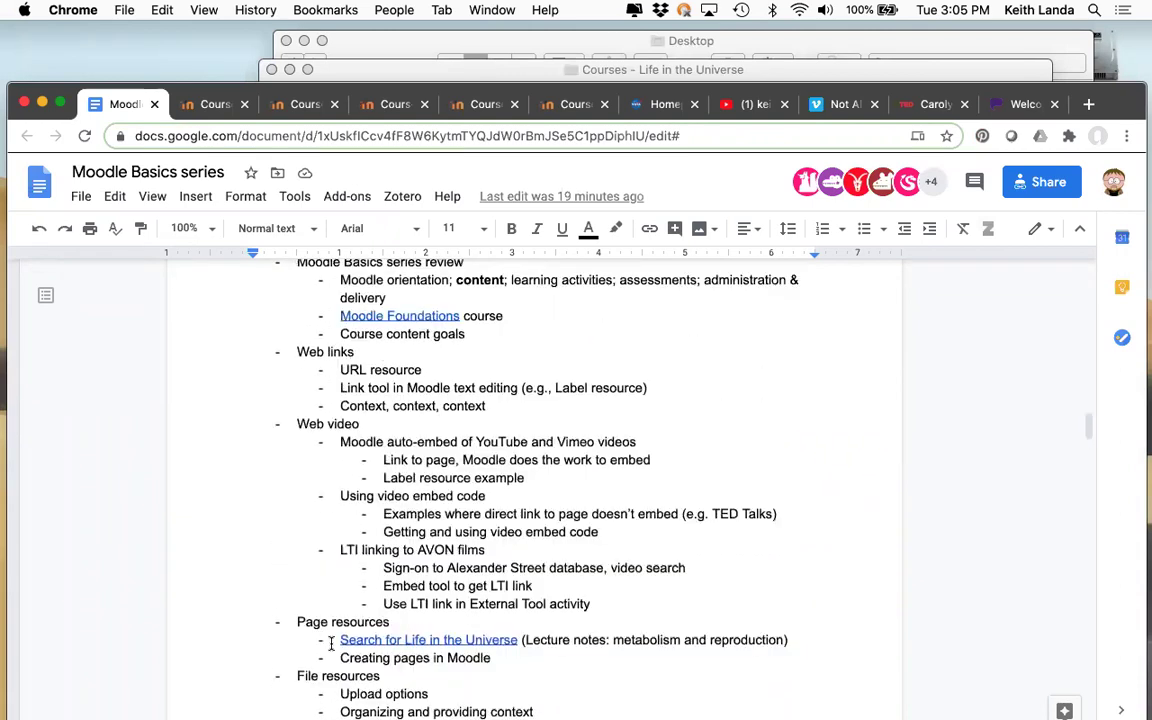
{"action": "scroll", "coordinate": [330, 643], "scroll_direction": "up", "scroll_amount": 1}
{"action": "scroll", "coordinate": [502, 515], "scroll_direction": "up", "scroll_amount": 2}
{"action": "scroll", "coordinate": [502, 518], "scroll_direction": "down", "scroll_amount": 1}
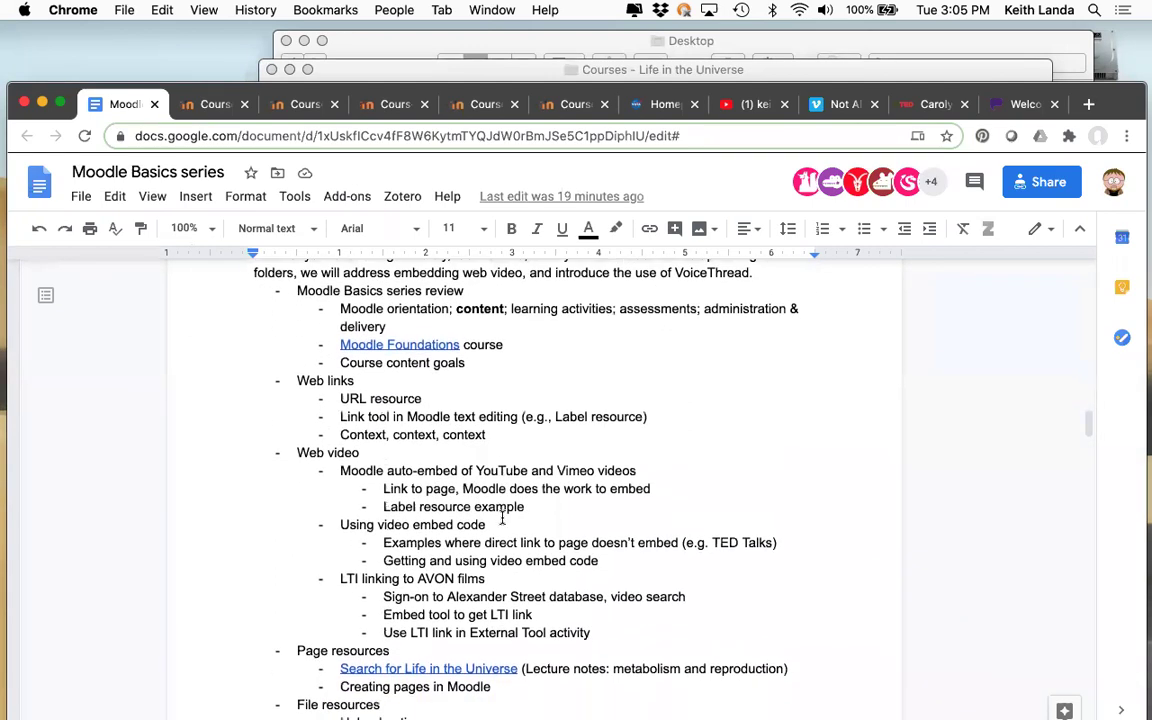
{"action": "scroll", "coordinate": [502, 517], "scroll_direction": "up", "scroll_amount": 1}
{"action": "scroll", "coordinate": [502, 517], "scroll_direction": "down", "scroll_amount": 2}
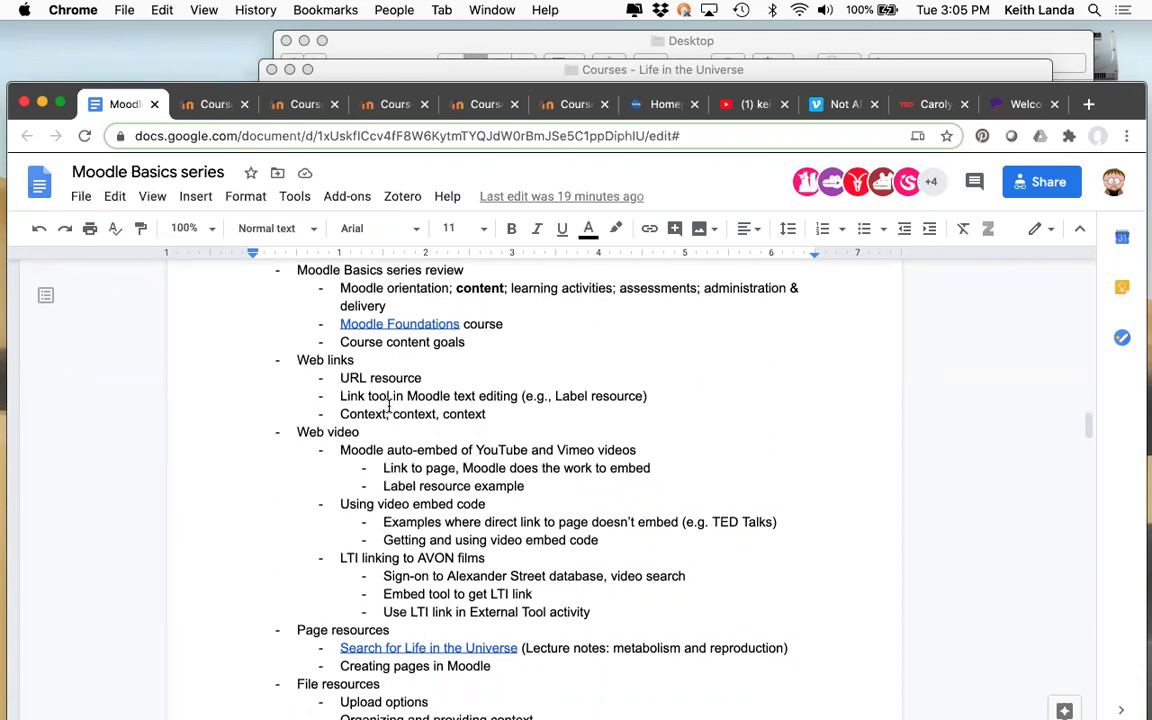
{"action": "scroll", "coordinate": [389, 404], "scroll_direction": "down", "scroll_amount": 2}
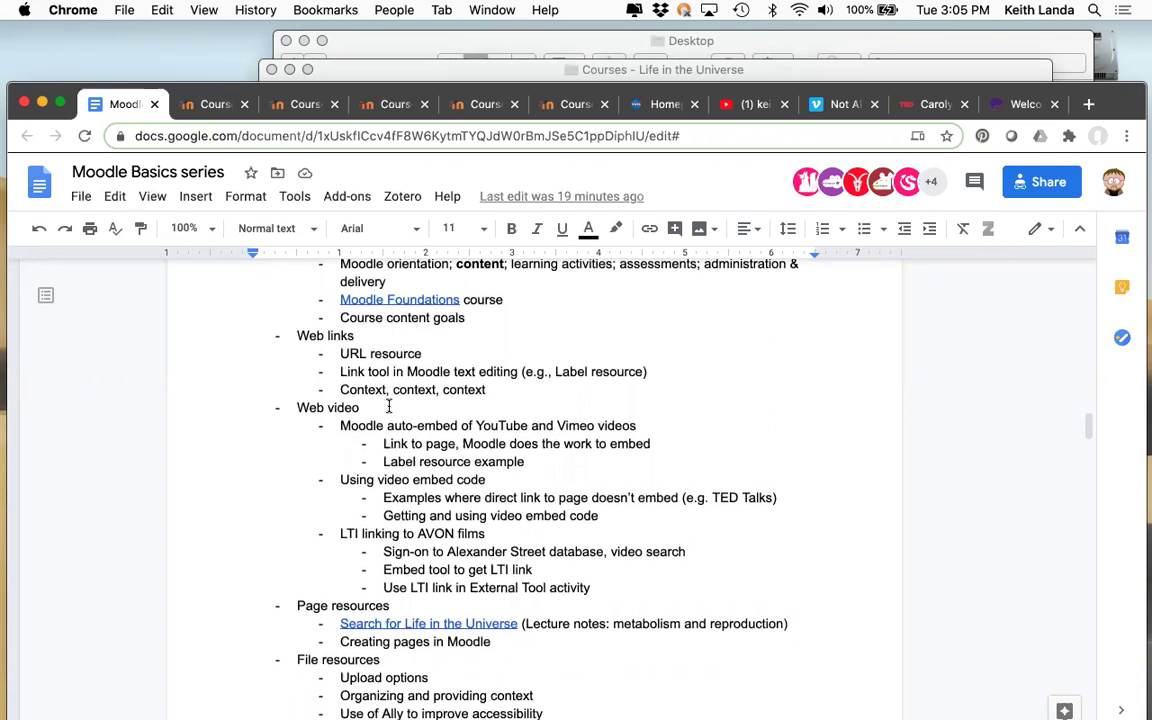
{"action": "scroll", "coordinate": [389, 405], "scroll_direction": "down", "scroll_amount": 5}
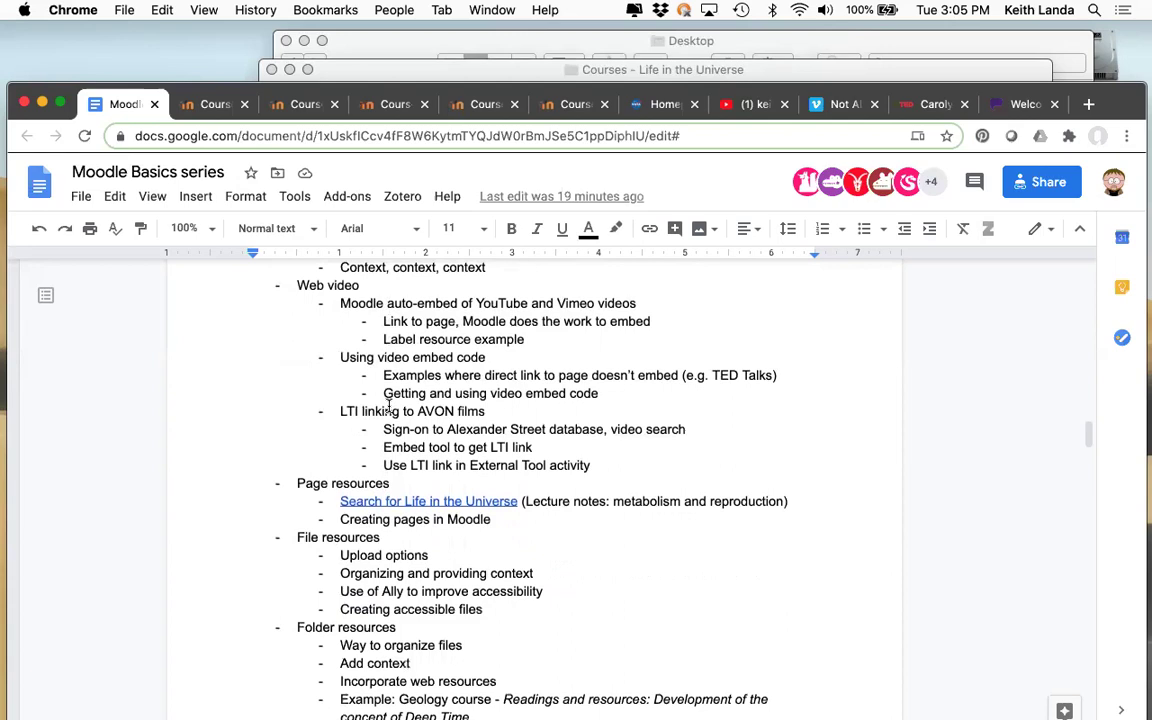
{"action": "scroll", "coordinate": [389, 406], "scroll_direction": "down", "scroll_amount": 6}
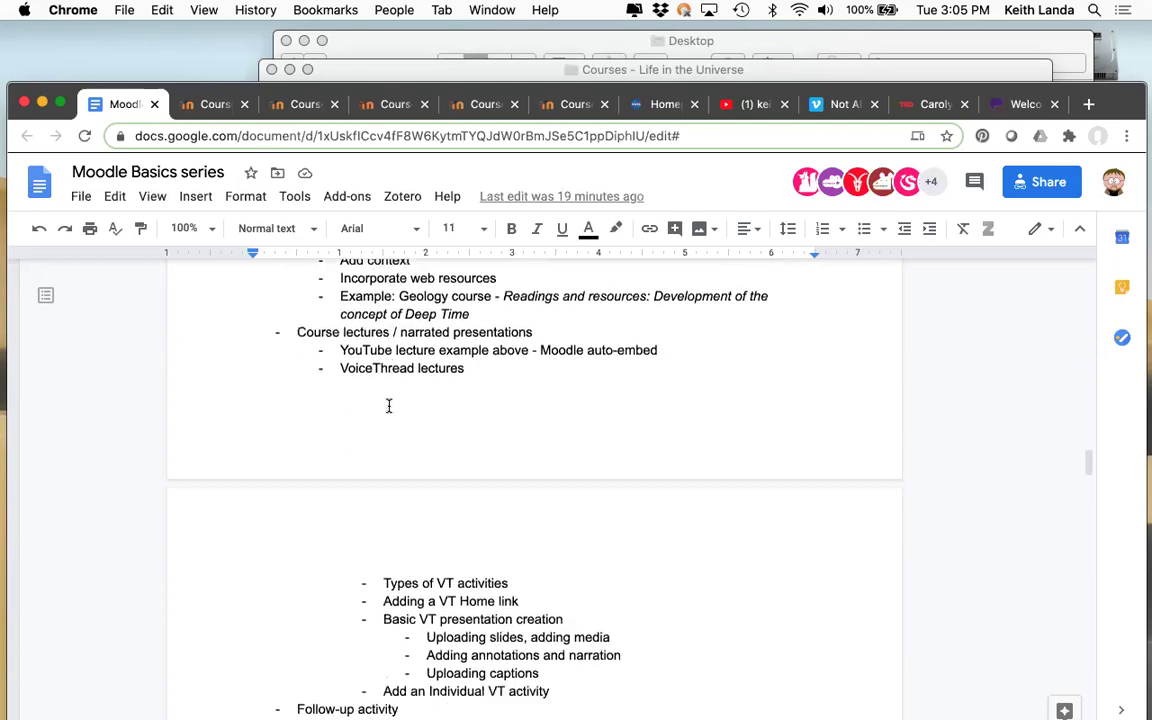
{"action": "scroll", "coordinate": [389, 405], "scroll_direction": "up", "scroll_amount": 2}
{"action": "scroll", "coordinate": [389, 405], "scroll_direction": "down", "scroll_amount": 1}
{"action": "scroll", "coordinate": [389, 405], "scroll_direction": "down", "scroll_amount": 3}
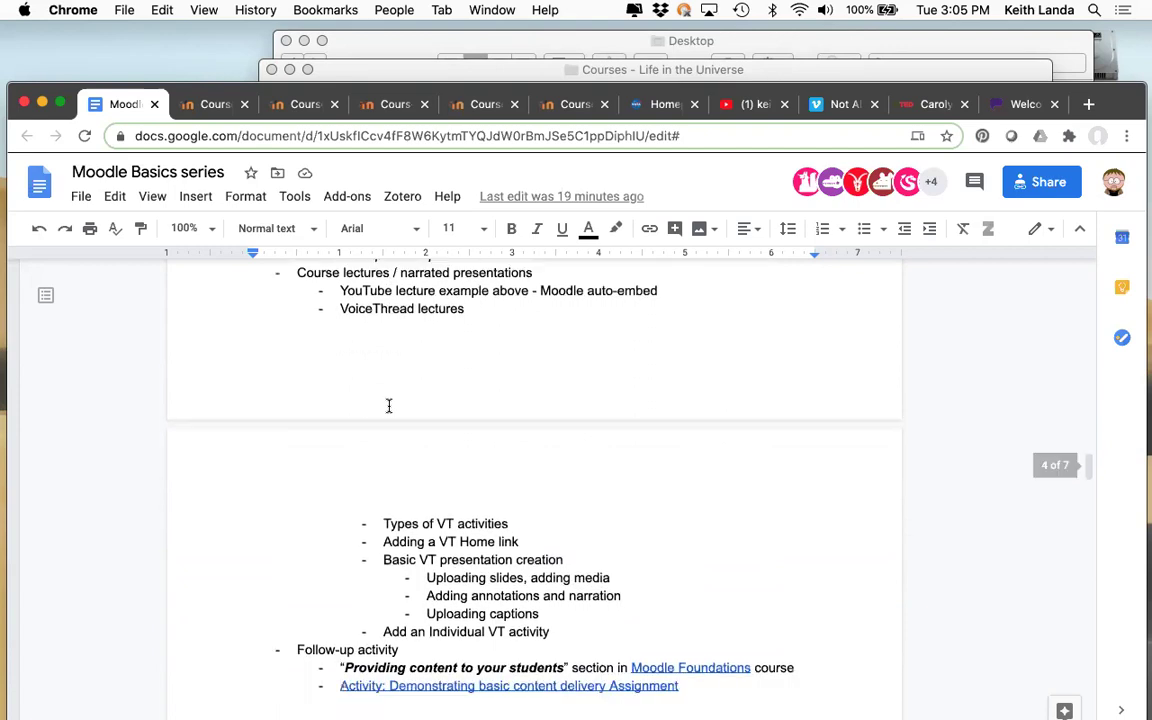
{"action": "scroll", "coordinate": [389, 405], "scroll_direction": "down", "scroll_amount": 1}
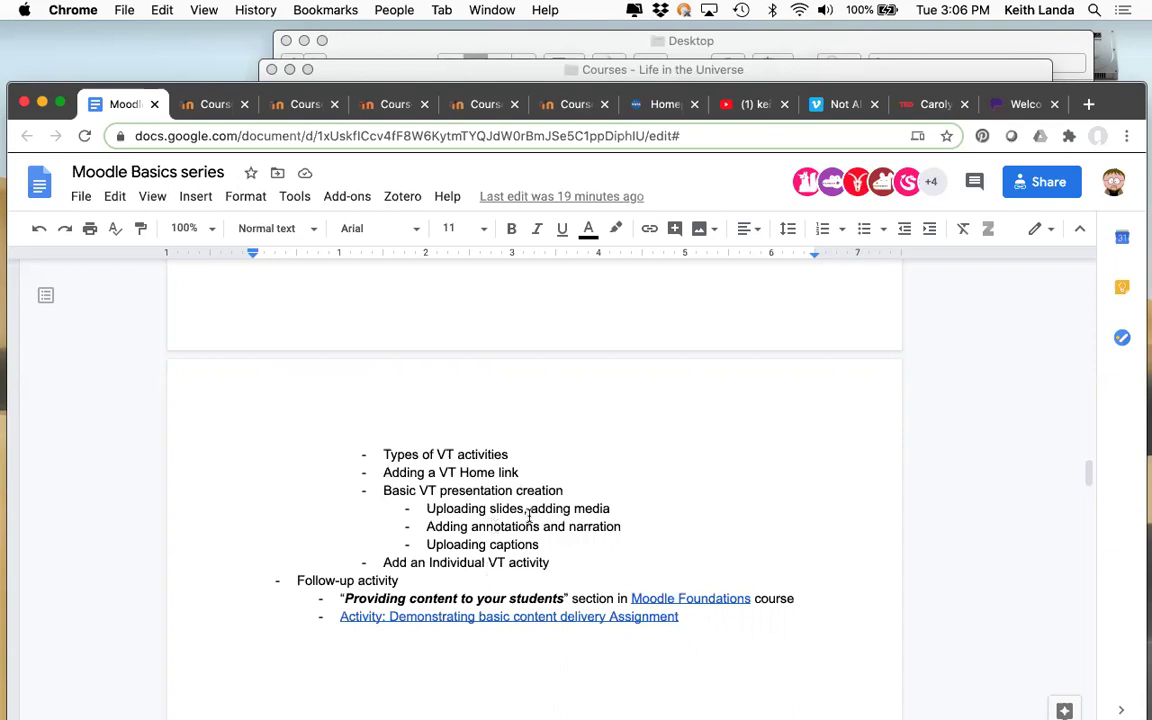
{"action": "scroll", "coordinate": [529, 515], "scroll_direction": "up", "scroll_amount": 5}
{"action": "scroll", "coordinate": [529, 515], "scroll_direction": "up", "scroll_amount": 3}
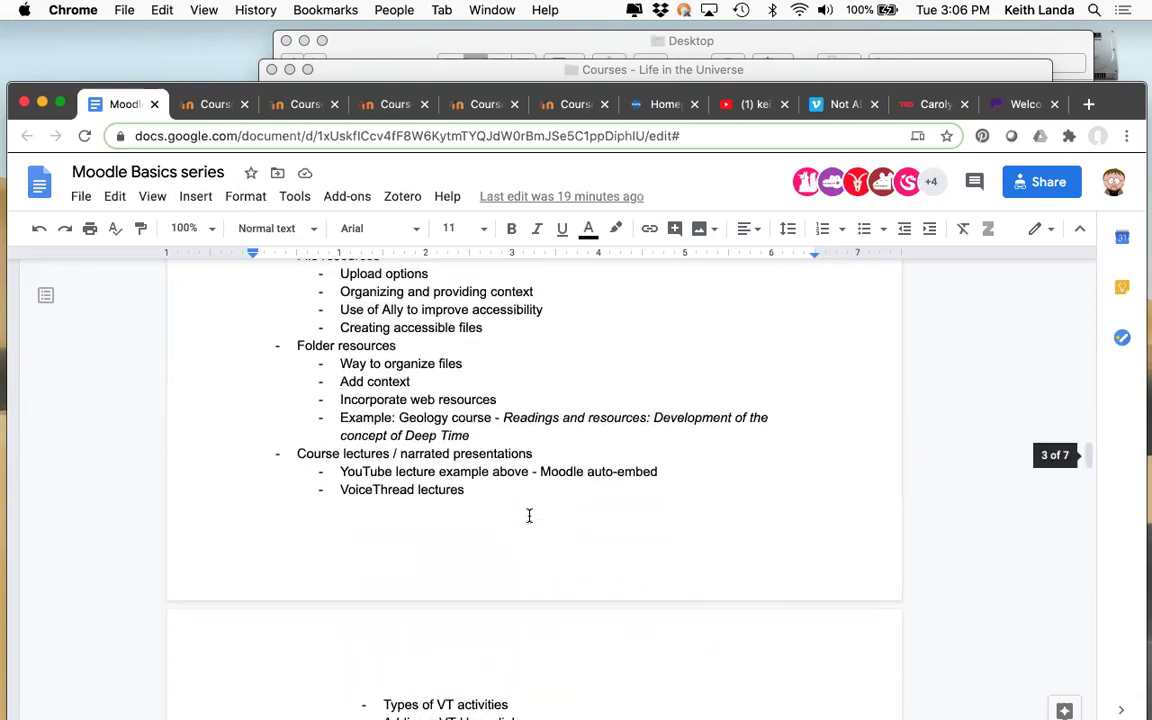
{"action": "scroll", "coordinate": [529, 515], "scroll_direction": "up", "scroll_amount": 4}
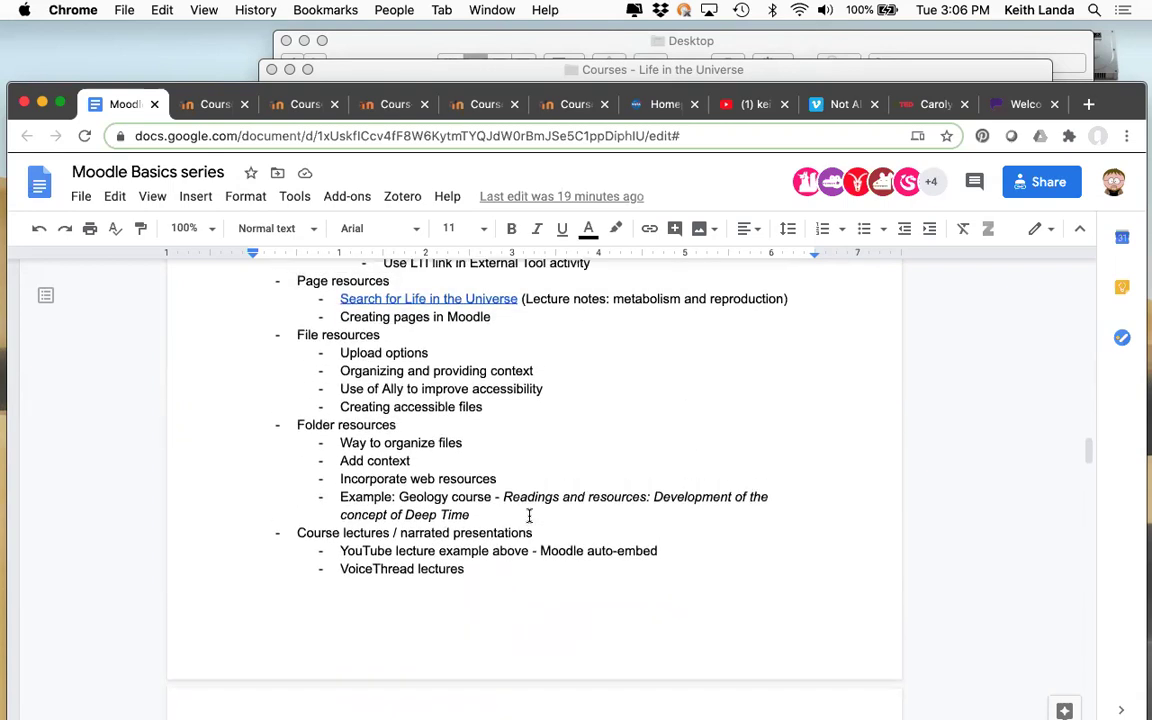
{"action": "scroll", "coordinate": [529, 515], "scroll_direction": "up", "scroll_amount": 6}
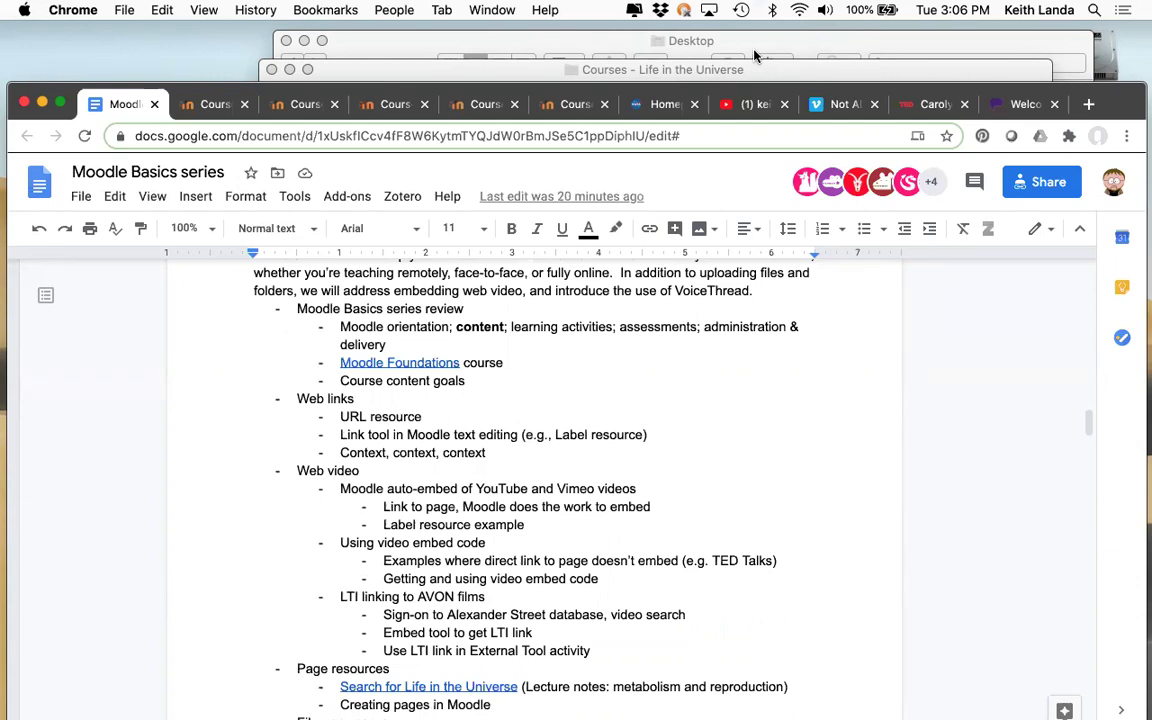
{"action": "scroll", "coordinate": [684, 530], "scroll_direction": "up", "scroll_amount": 1}
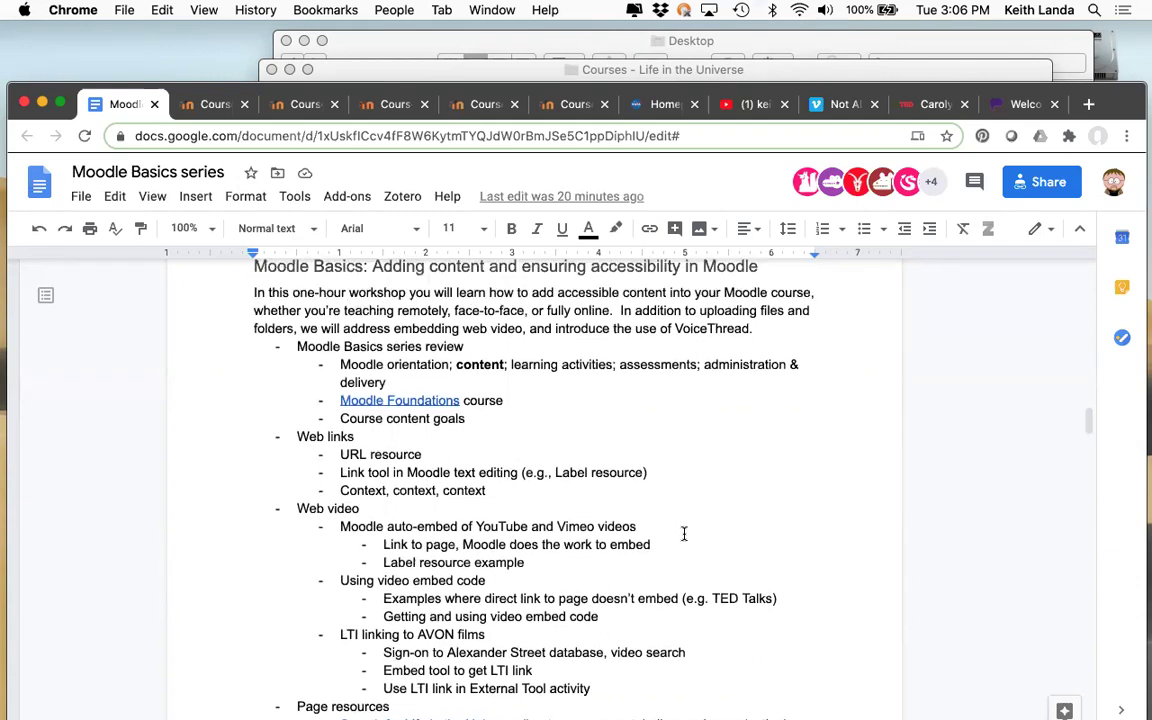
{"action": "scroll", "coordinate": [684, 533], "scroll_direction": "up", "scroll_amount": 1}
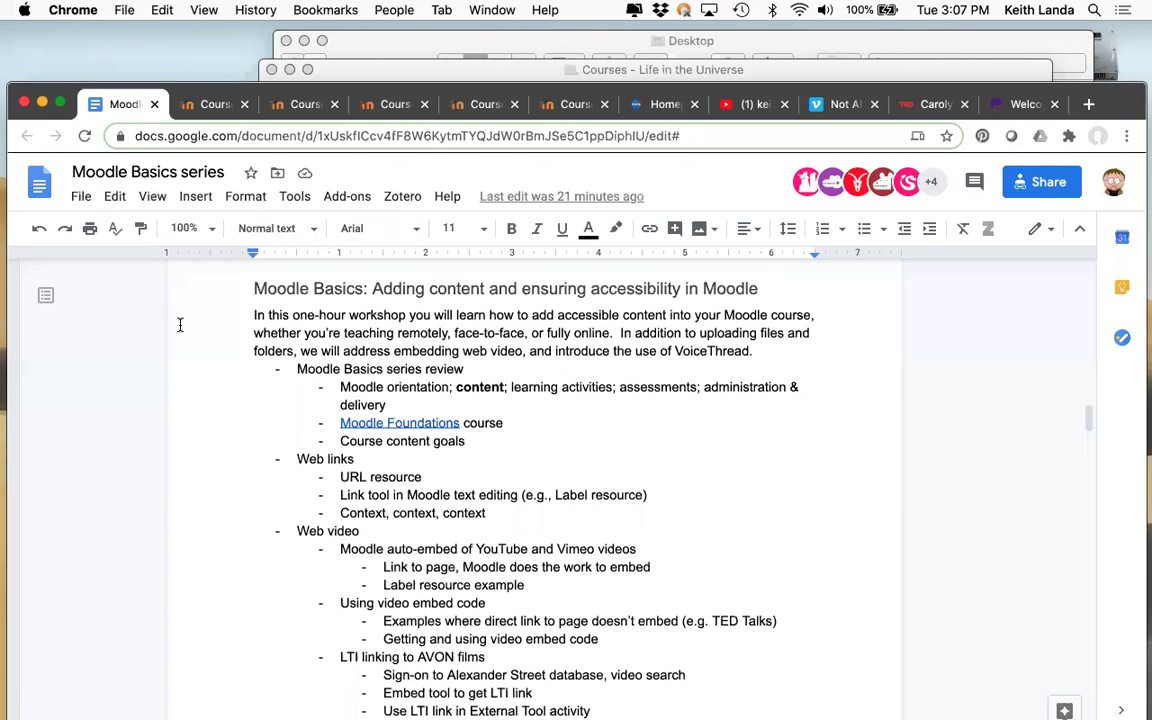
{"action": "scroll", "coordinate": [252, 440], "scroll_direction": "down", "scroll_amount": 3}
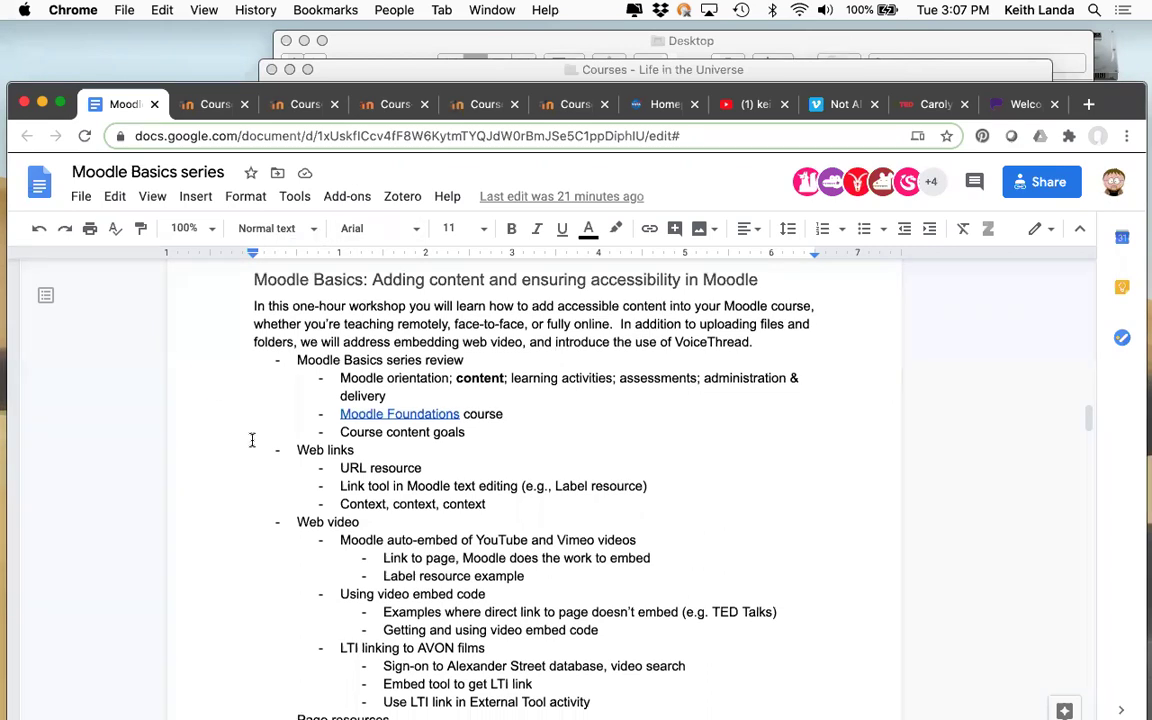
{"action": "scroll", "coordinate": [250, 440], "scroll_direction": "down", "scroll_amount": 2}
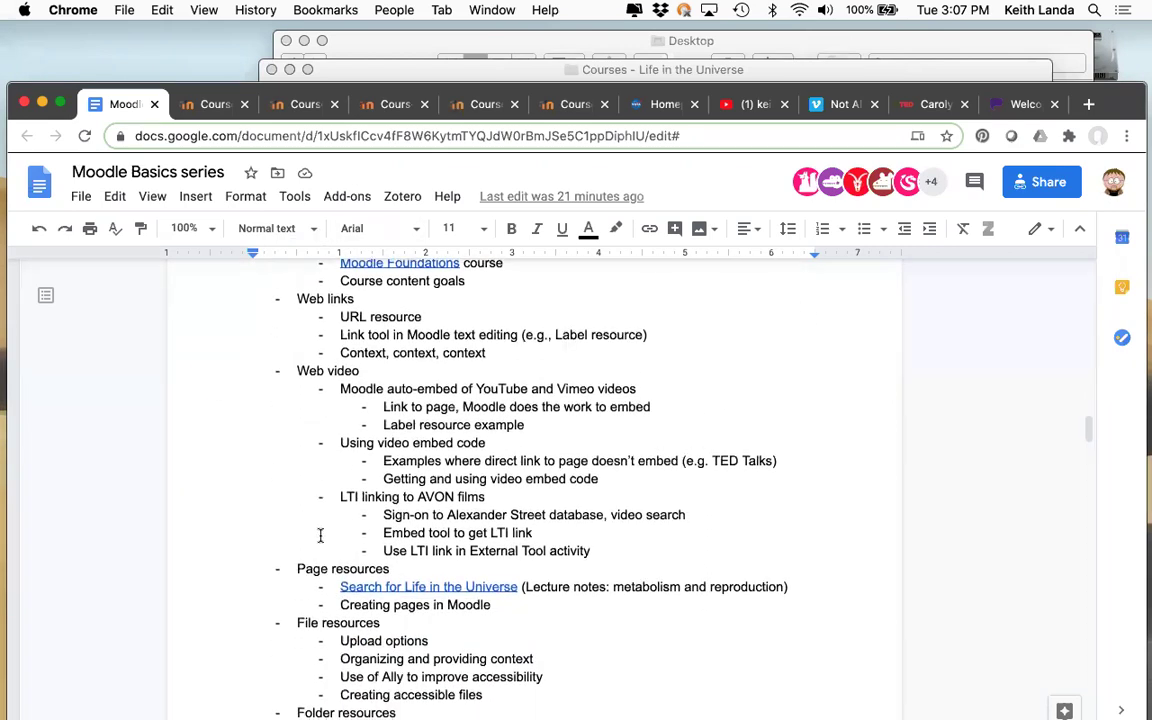
{"action": "scroll", "coordinate": [320, 536], "scroll_direction": "down", "scroll_amount": 1}
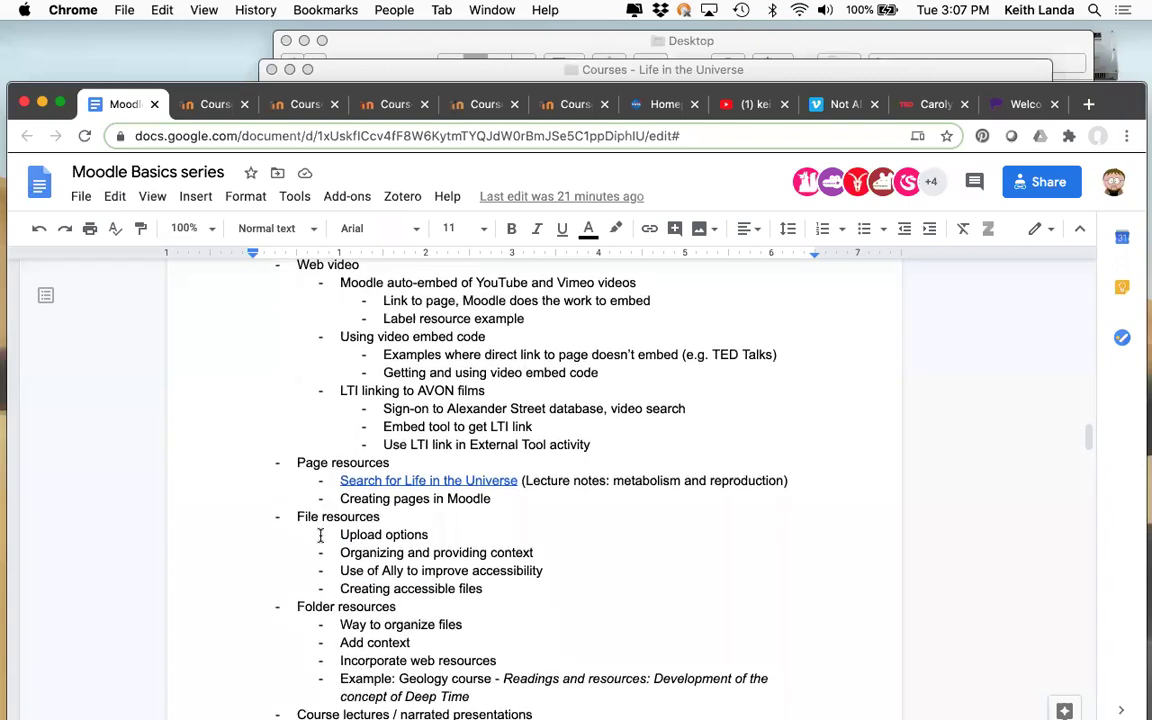
{"action": "scroll", "coordinate": [320, 536], "scroll_direction": "down", "scroll_amount": 5}
{"action": "scroll", "coordinate": [320, 536], "scroll_direction": "down", "scroll_amount": 2}
{"action": "scroll", "coordinate": [320, 536], "scroll_direction": "up", "scroll_amount": 15}
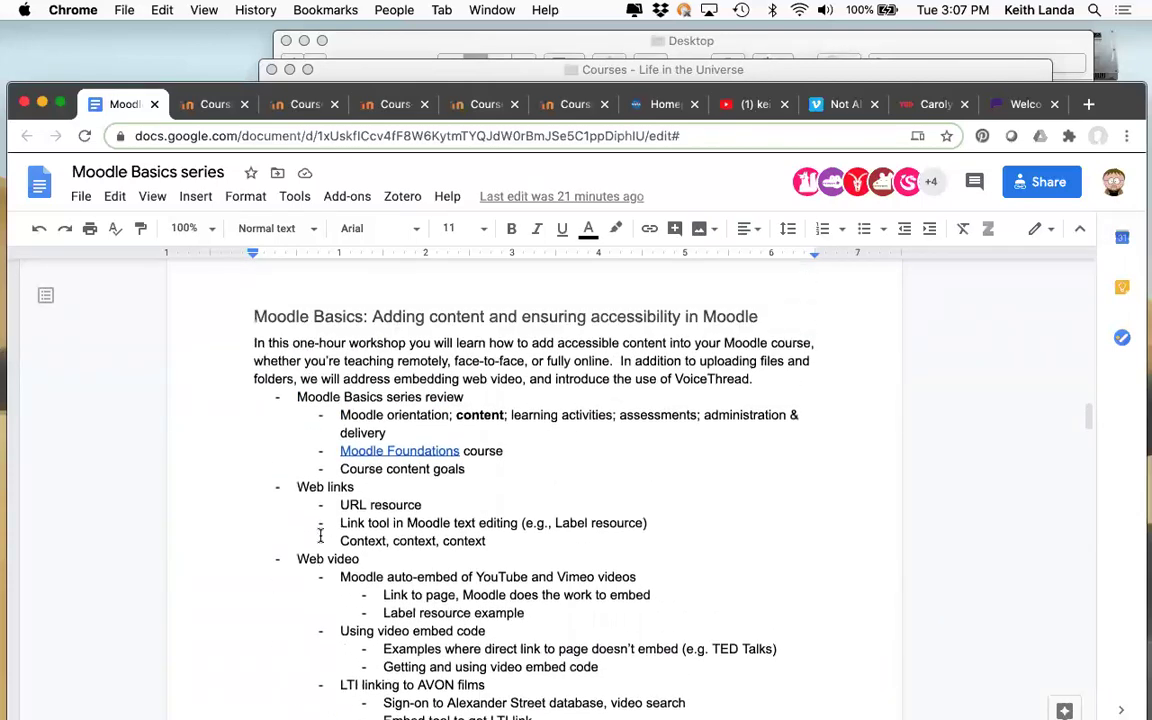
{"action": "scroll", "coordinate": [320, 536], "scroll_direction": "up", "scroll_amount": 1}
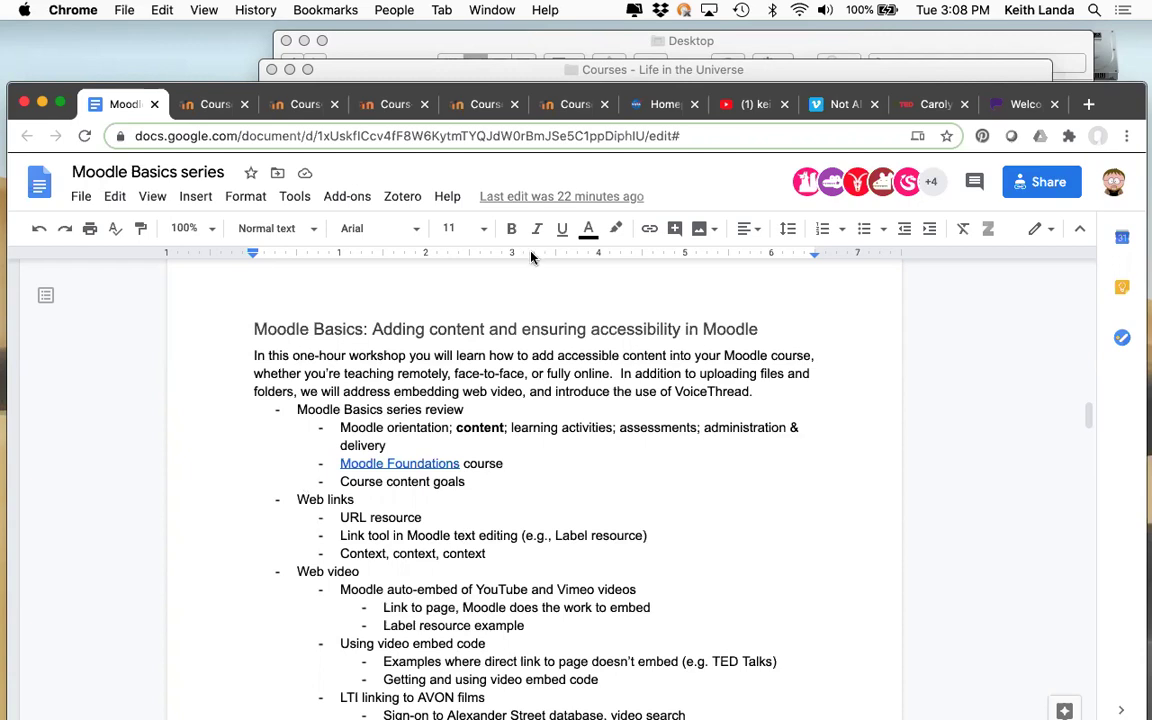
View the Geology, Moodle Foundations Certificate and Search for Life in Universe course pages in turn
{"action": "left_click", "coordinate": [478, 106]}
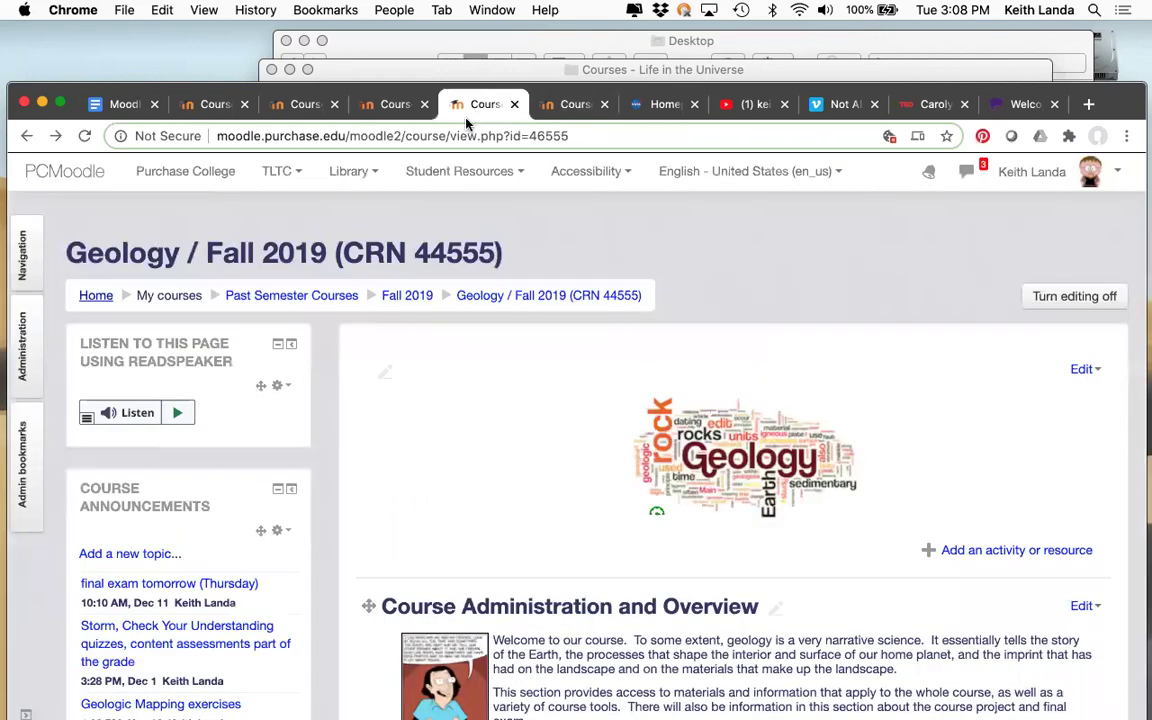
{"action": "left_click", "coordinate": [561, 108]}
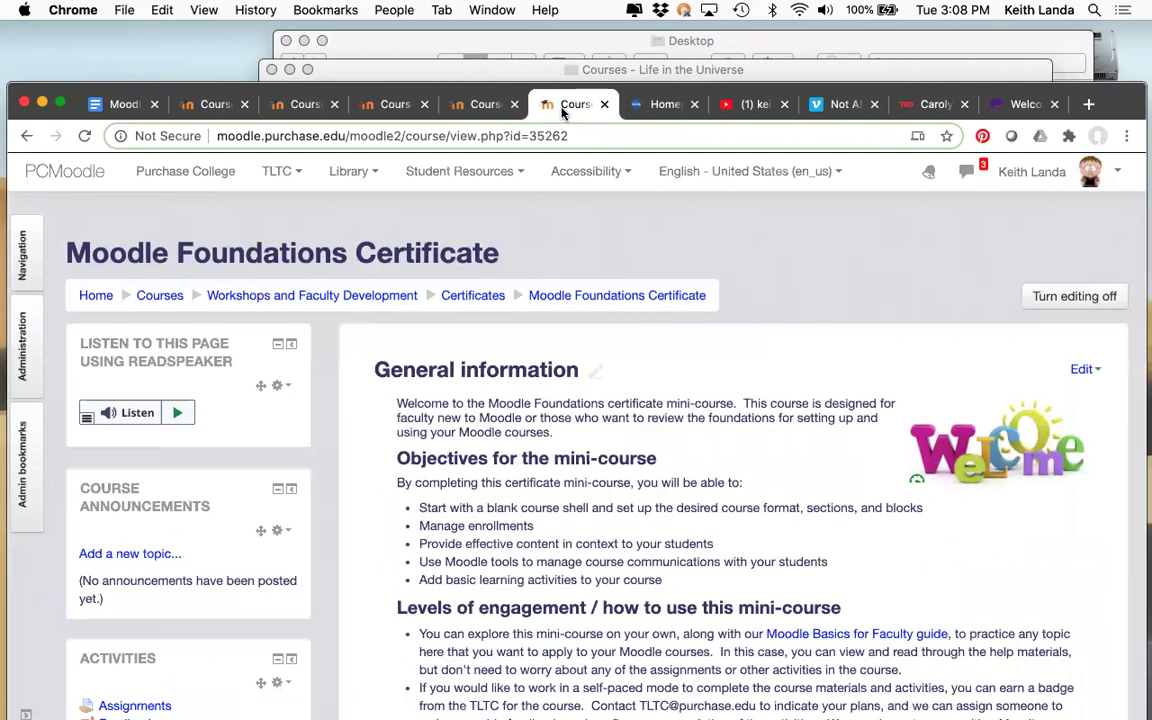
{"action": "left_click", "coordinate": [386, 112]}
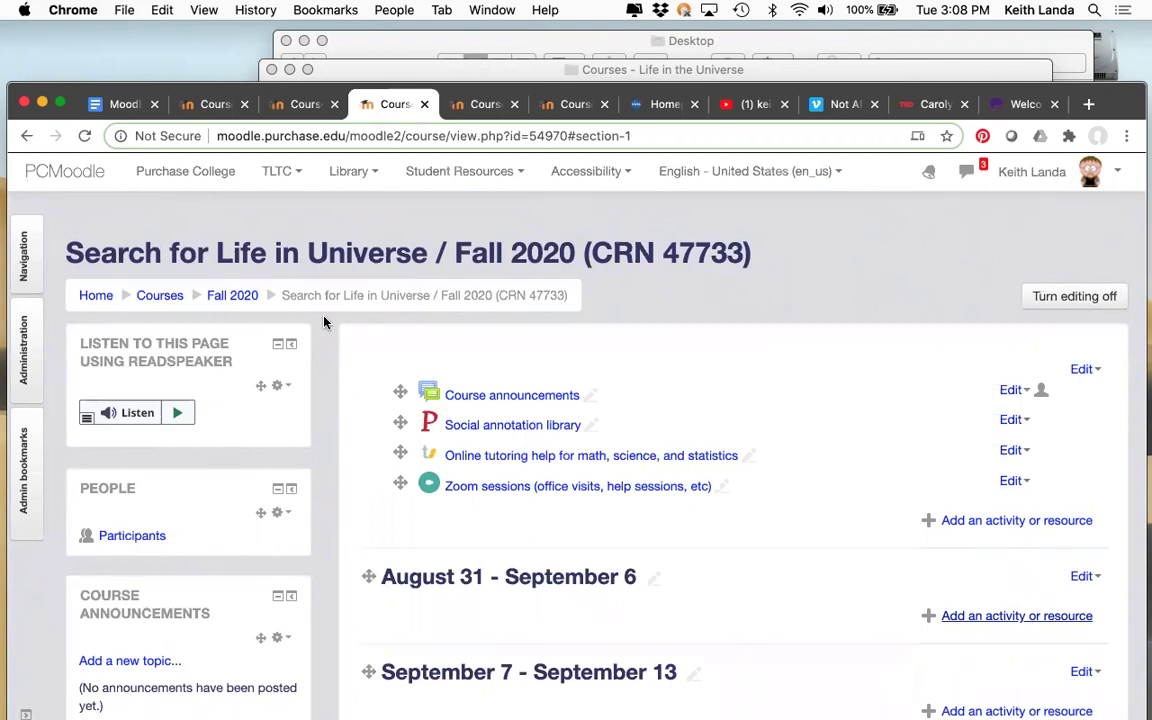
Look over the NASA Astrobiology home page and copy its web address
{"action": "left_click", "coordinate": [657, 113]}
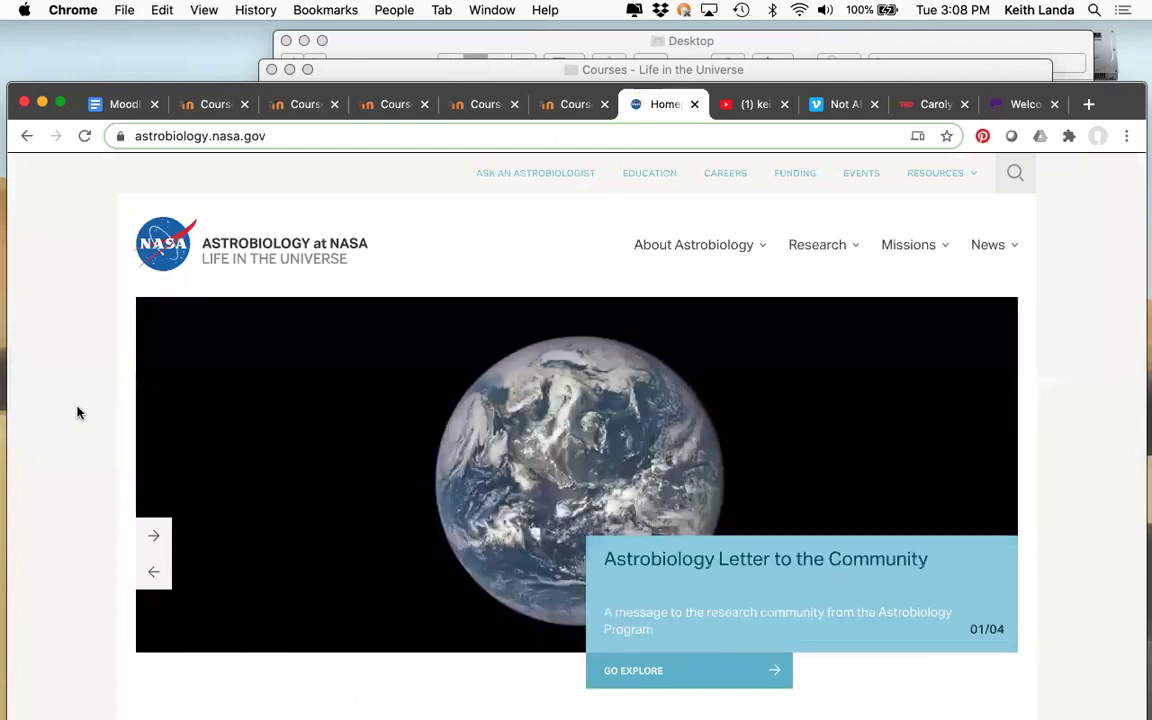
{"action": "scroll", "coordinate": [78, 412], "scroll_direction": "down", "scroll_amount": 5}
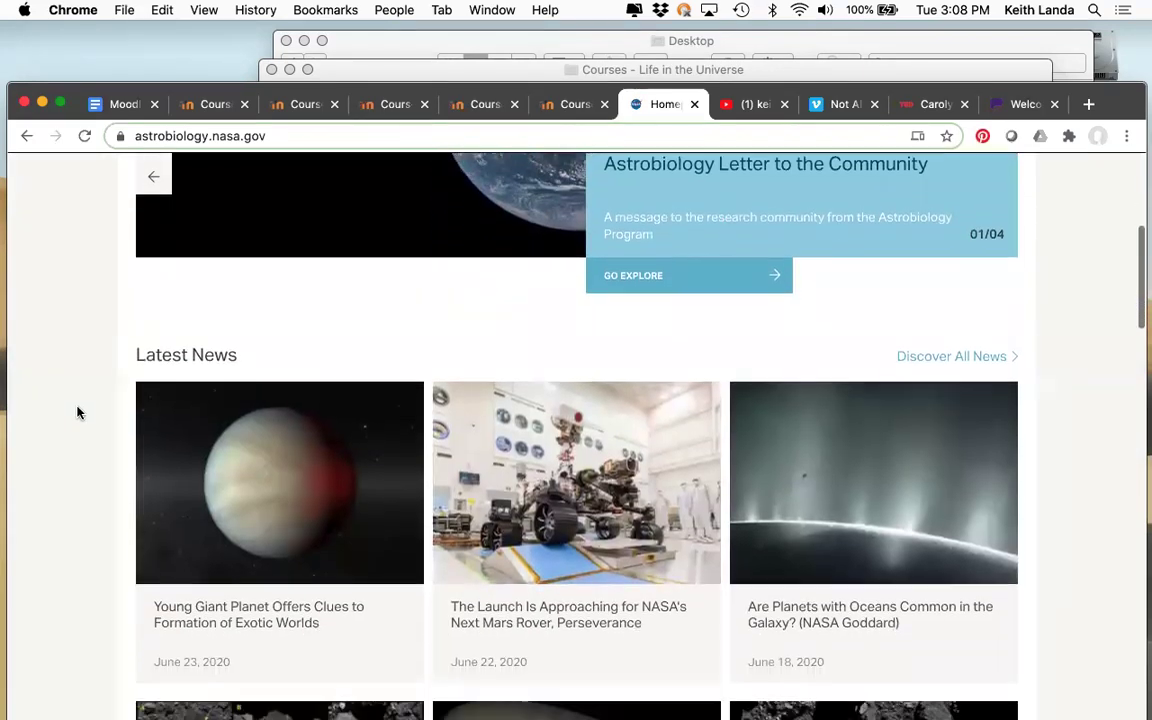
{"action": "scroll", "coordinate": [78, 412], "scroll_direction": "down", "scroll_amount": 1}
{"action": "scroll", "coordinate": [82, 420], "scroll_direction": "up", "scroll_amount": 3}
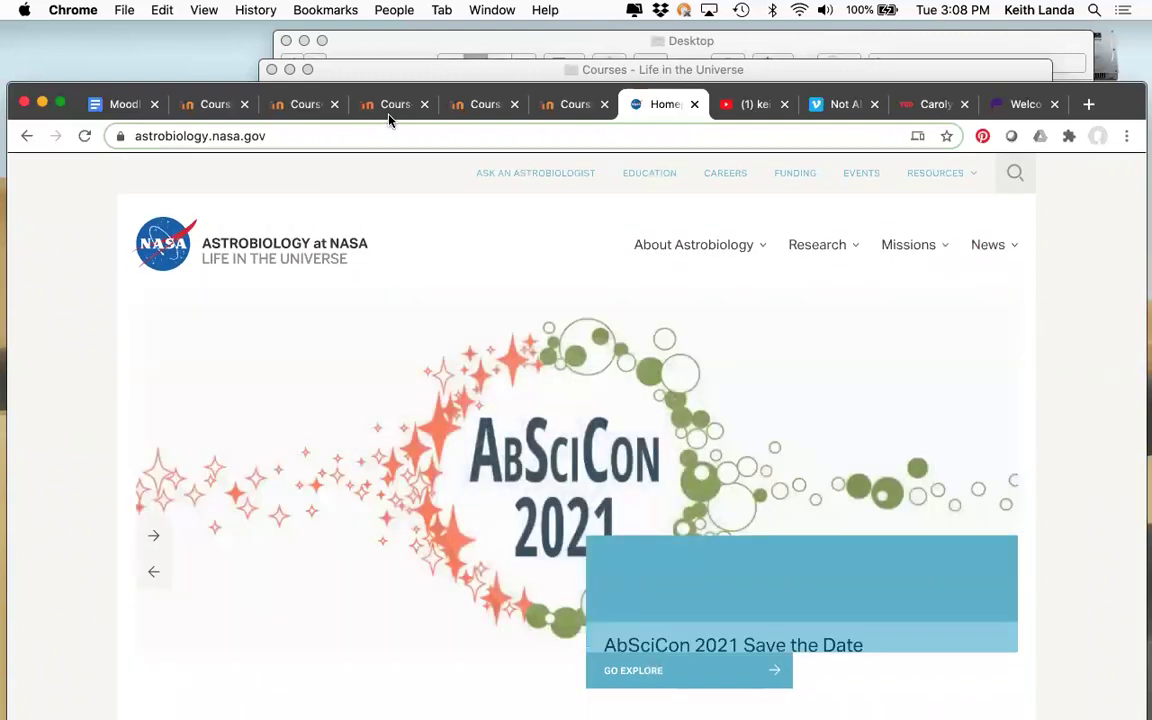
{"action": "left_click", "coordinate": [333, 134]}
{"action": "key", "text": "cmd+c"}
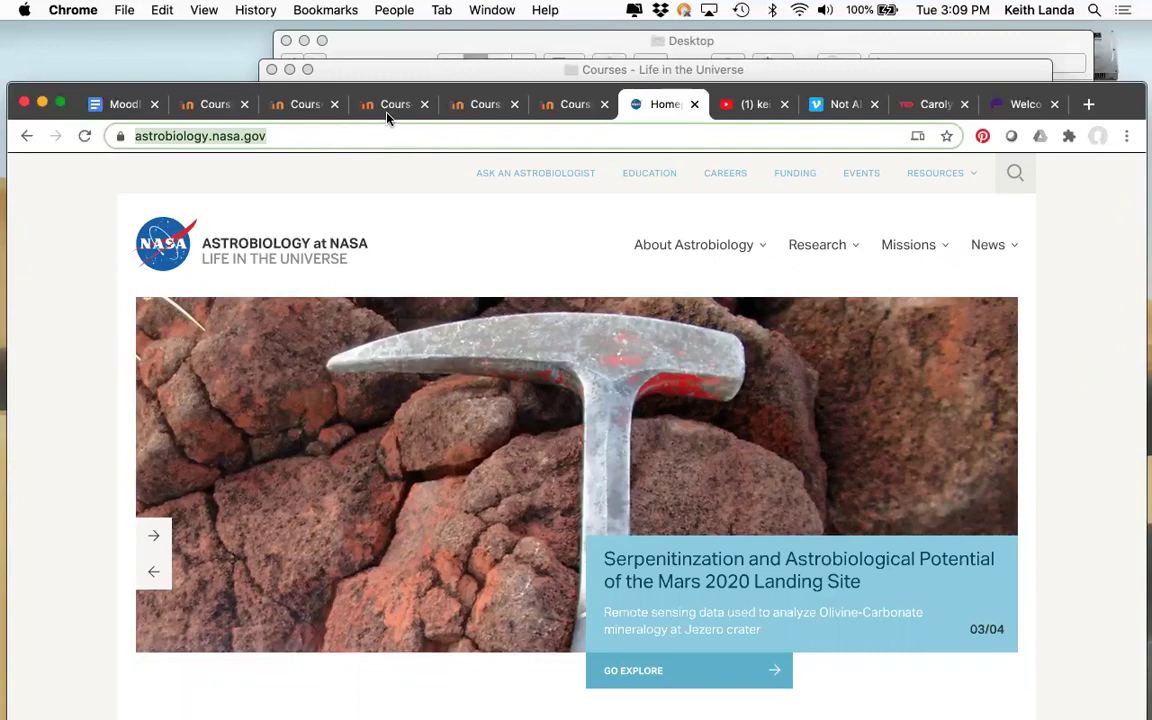
Start a new URL resource in the general section above August 31 - September 6 of the Search for Life in Universe course
{"action": "left_click", "coordinate": [388, 105]}
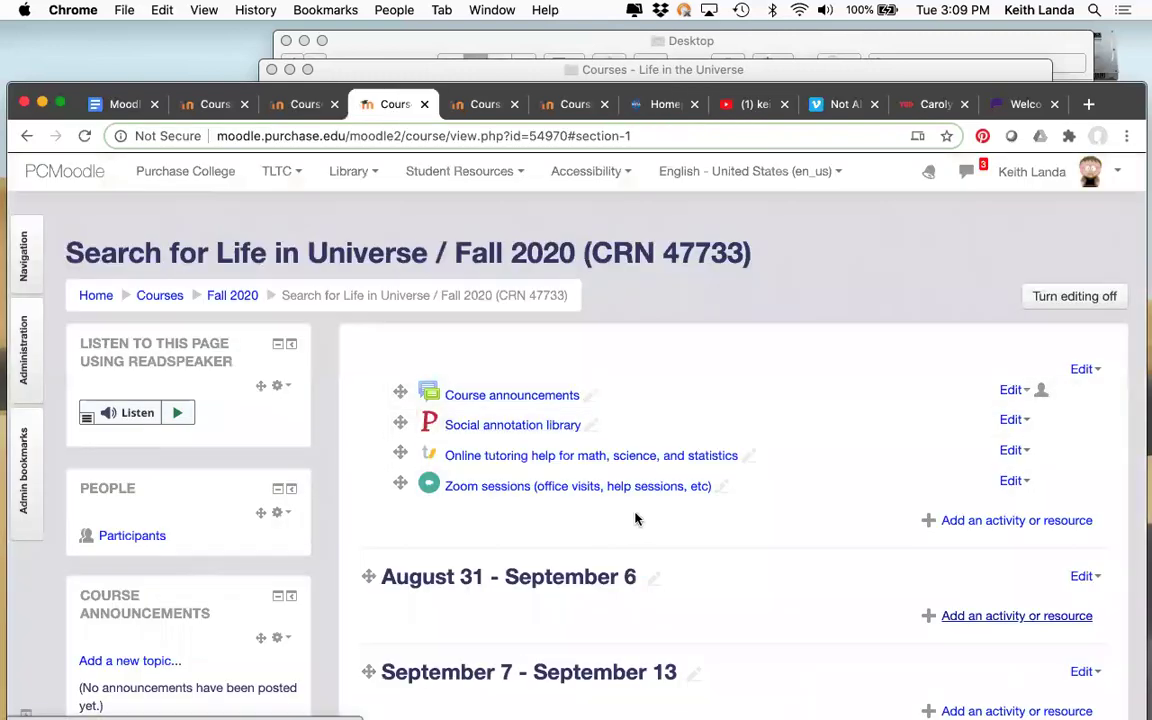
{"action": "left_click", "coordinate": [965, 522]}
{"action": "scroll", "coordinate": [429, 495], "scroll_direction": "down", "scroll_amount": 1}
{"action": "scroll", "coordinate": [429, 495], "scroll_direction": "down", "scroll_amount": 10}
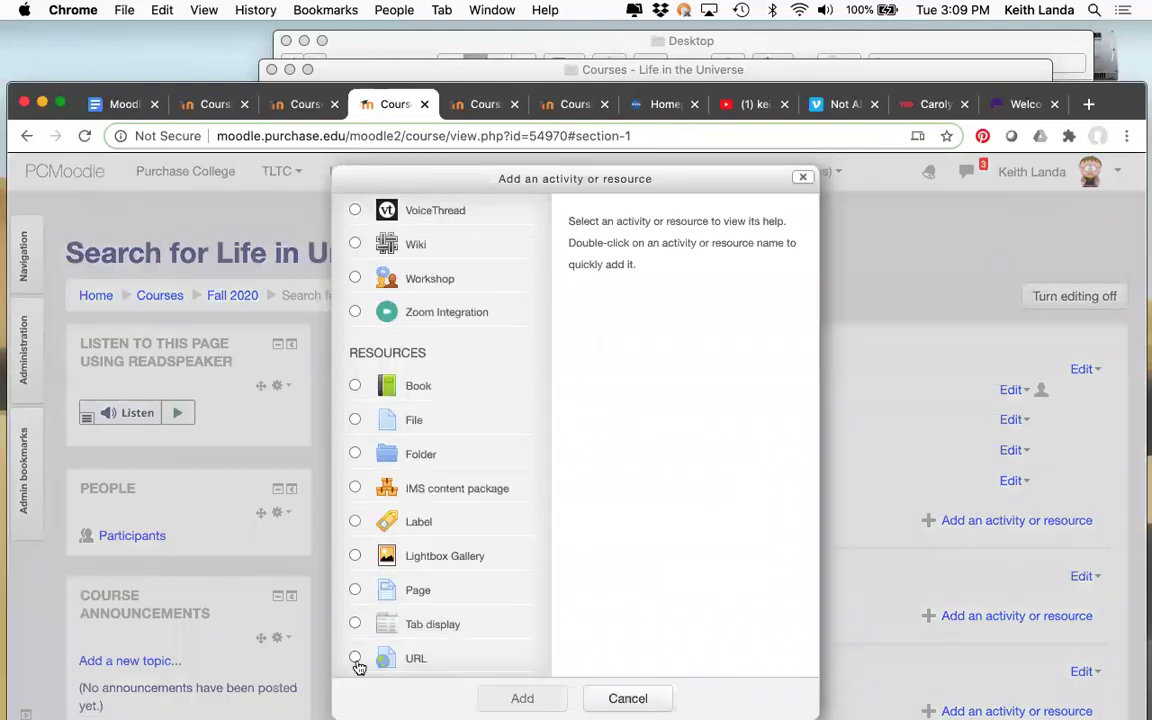
{"action": "left_click", "coordinate": [355, 659]}
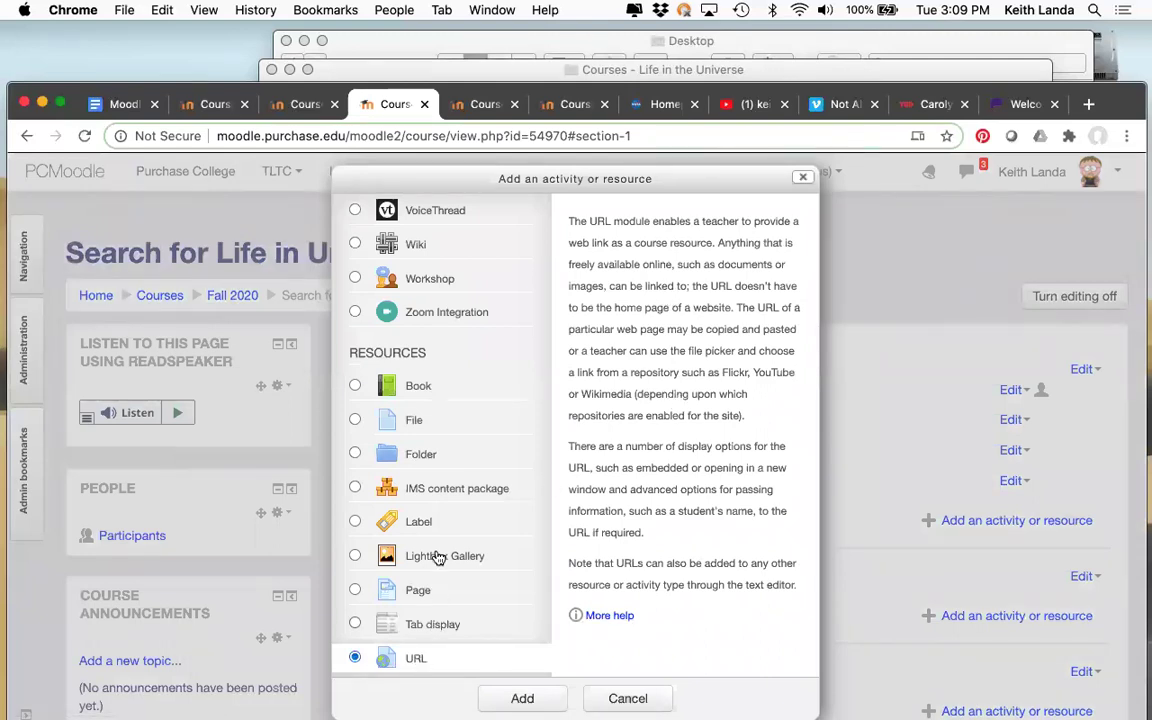
{"action": "scroll", "coordinate": [450, 328], "scroll_direction": "up", "scroll_amount": 5}
{"action": "scroll", "coordinate": [450, 330], "scroll_direction": "up", "scroll_amount": 3}
{"action": "scroll", "coordinate": [450, 330], "scroll_direction": "down", "scroll_amount": 10}
{"action": "left_click", "coordinate": [520, 700]}
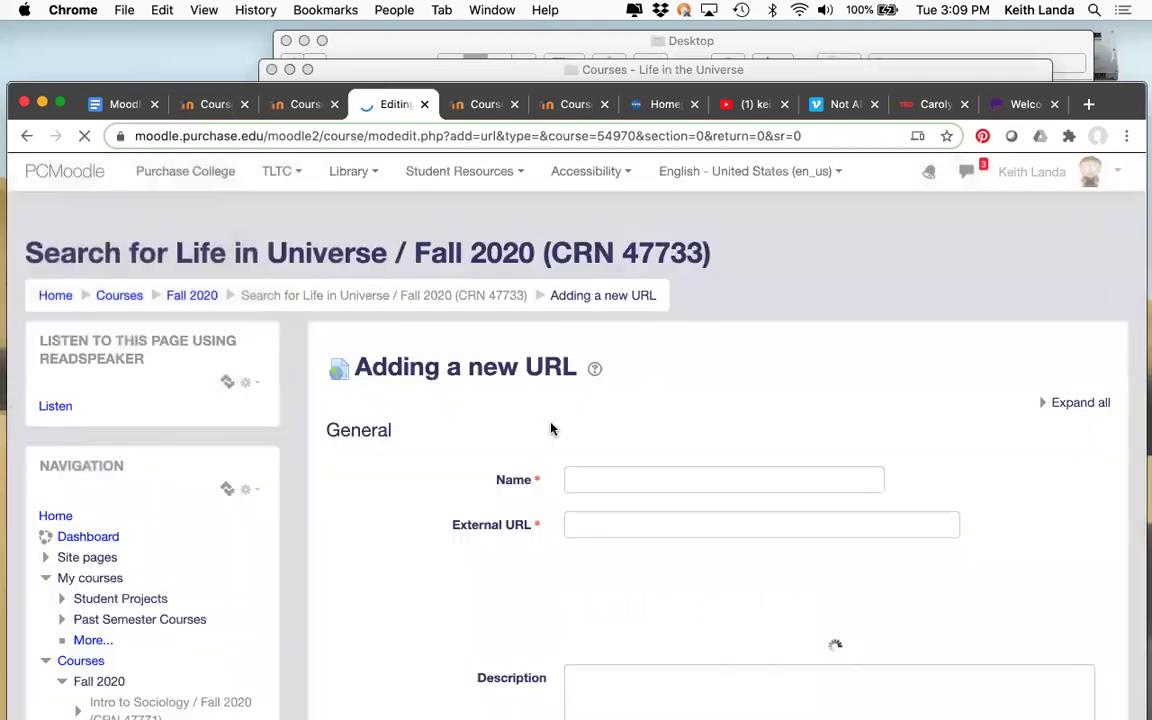
Name the new URL resource "NASA Astrobiology home page"
{"action": "left_click", "coordinate": [604, 478]}
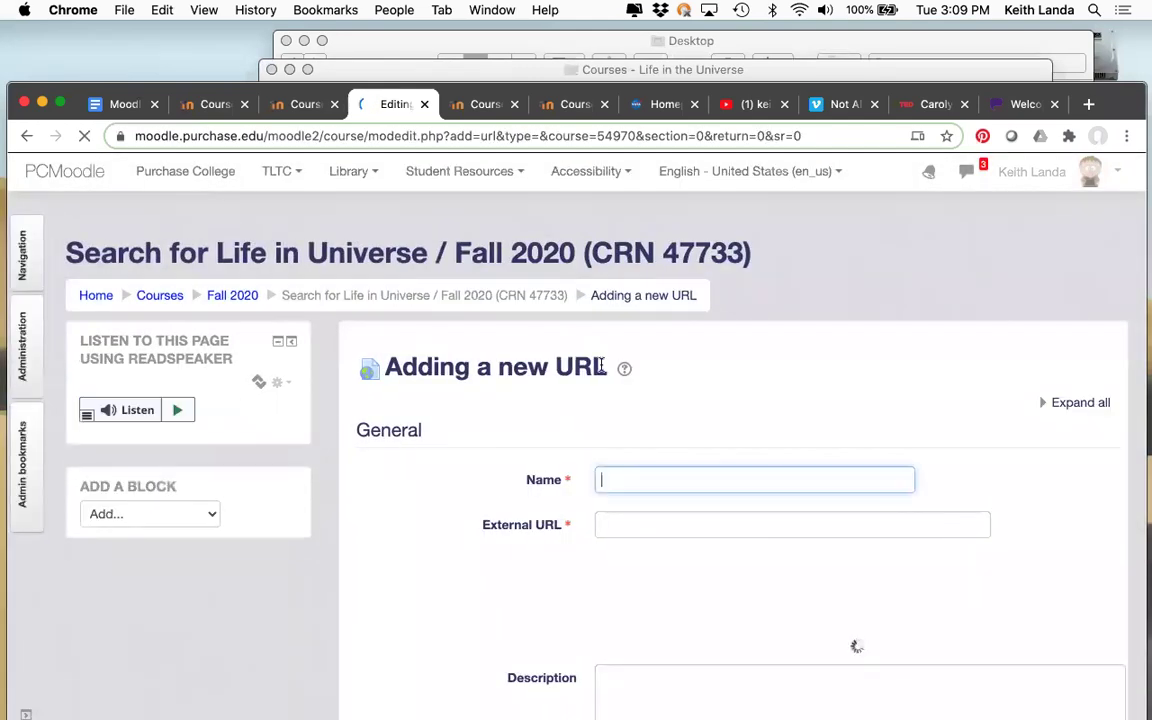
{"action": "type", "text": "Nasa"}
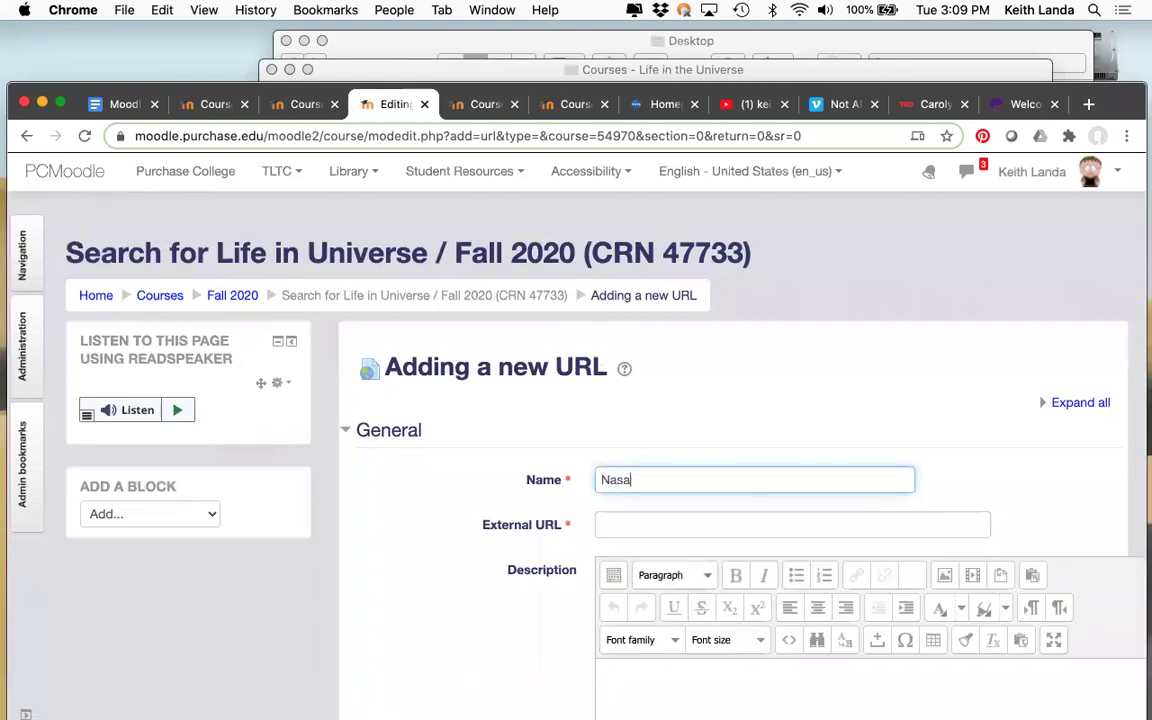
{"action": "key", "text": "BackSpace"}
{"action": "key", "text": "BackSpace"}
{"action": "type", "text": "SA Astrobiology home page"}
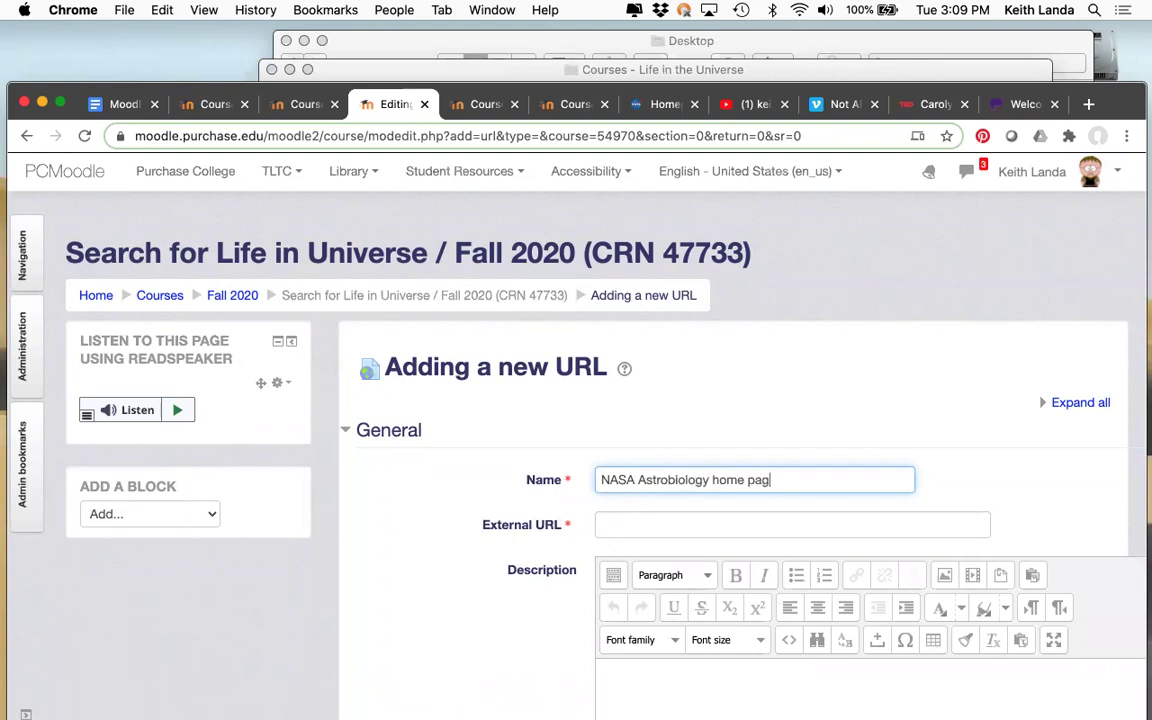
{"action": "left_click", "coordinate": [631, 521]}
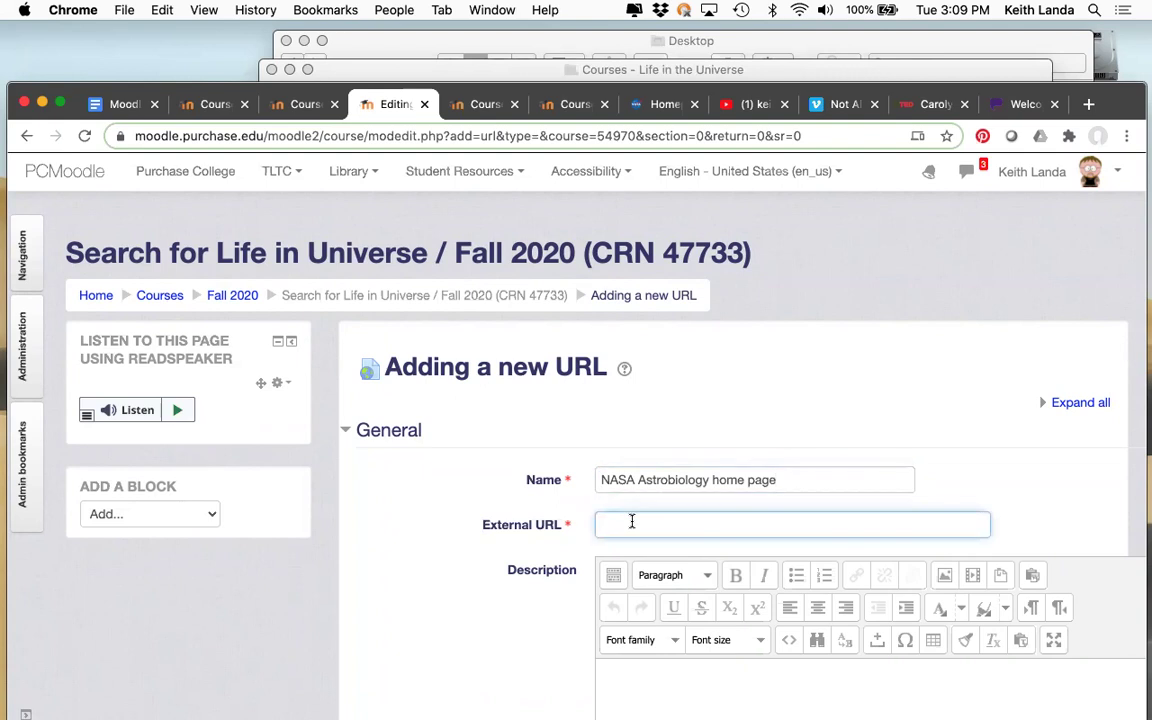
{"action": "key", "text": "cmd+v"}
{"action": "scroll", "coordinate": [486, 570], "scroll_direction": "down", "scroll_amount": 1}
{"action": "scroll", "coordinate": [486, 570], "scroll_direction": "down", "scroll_amount": 10}
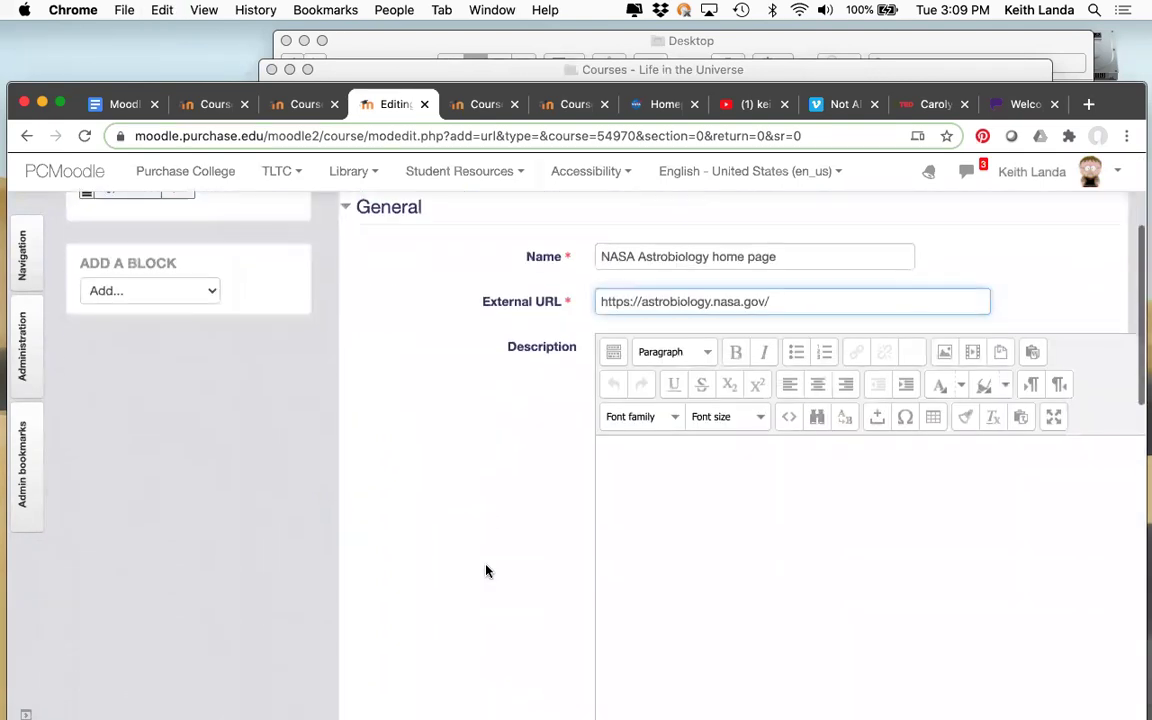
{"action": "scroll", "coordinate": [486, 570], "scroll_direction": "down", "scroll_amount": 2}
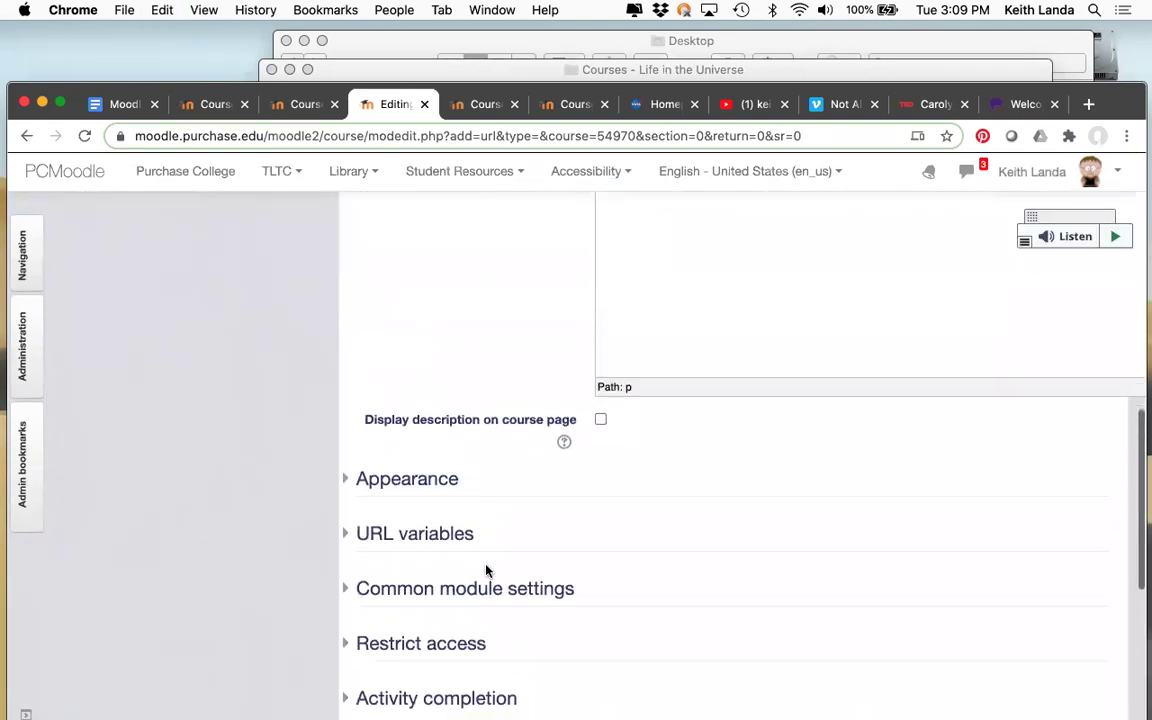
Check the Appearance display options of the new URL resource, then save it and return to the course
{"action": "left_click", "coordinate": [442, 451]}
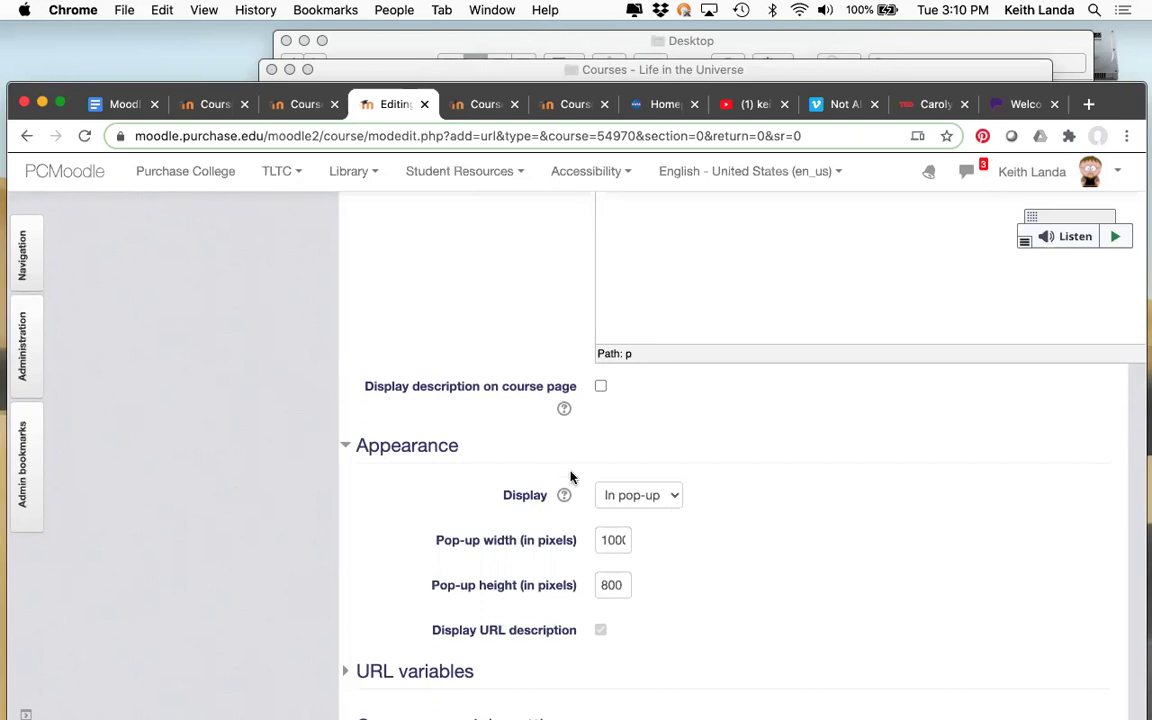
{"action": "scroll", "coordinate": [571, 477], "scroll_direction": "down", "scroll_amount": 10}
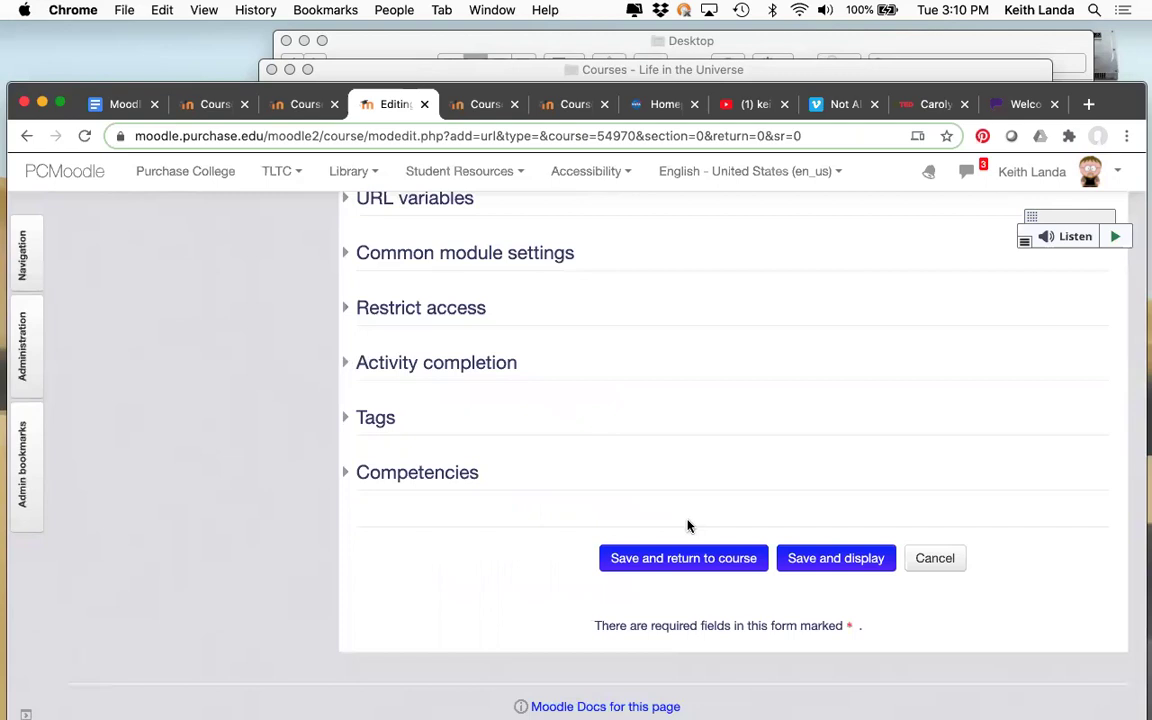
{"action": "left_click", "coordinate": [685, 560]}
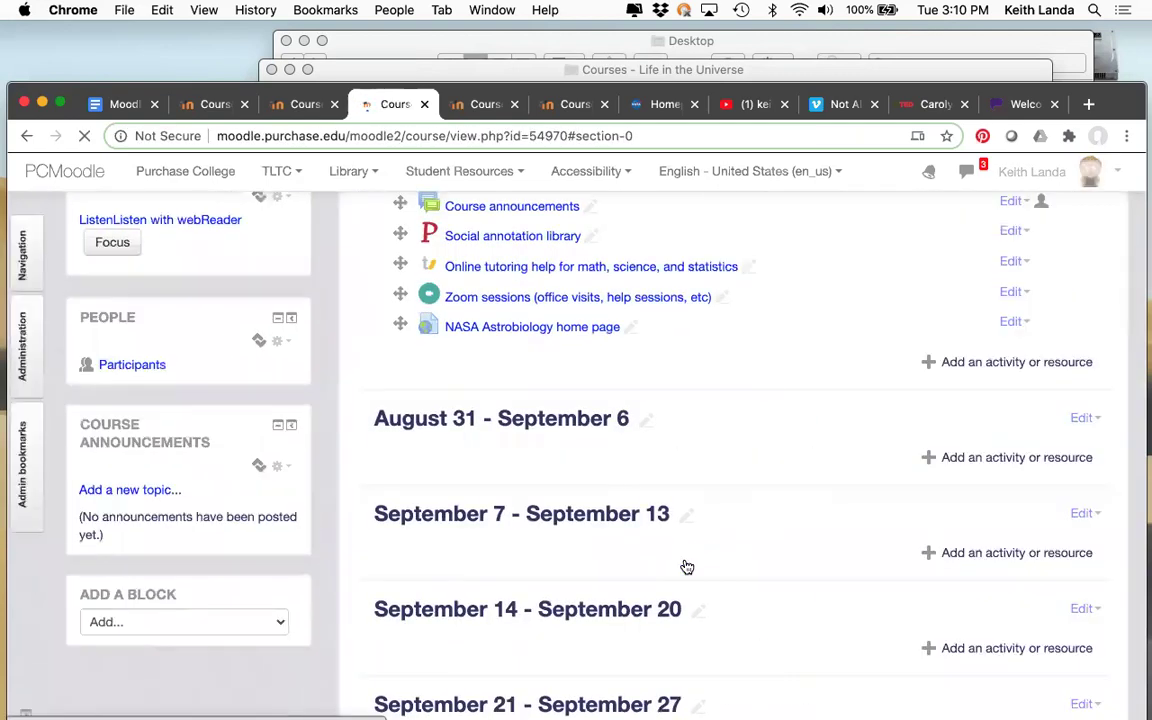
Open the NASA Astrobiology home page link to test it, look over the page and close its pop-up window
{"action": "left_click", "coordinate": [559, 329]}
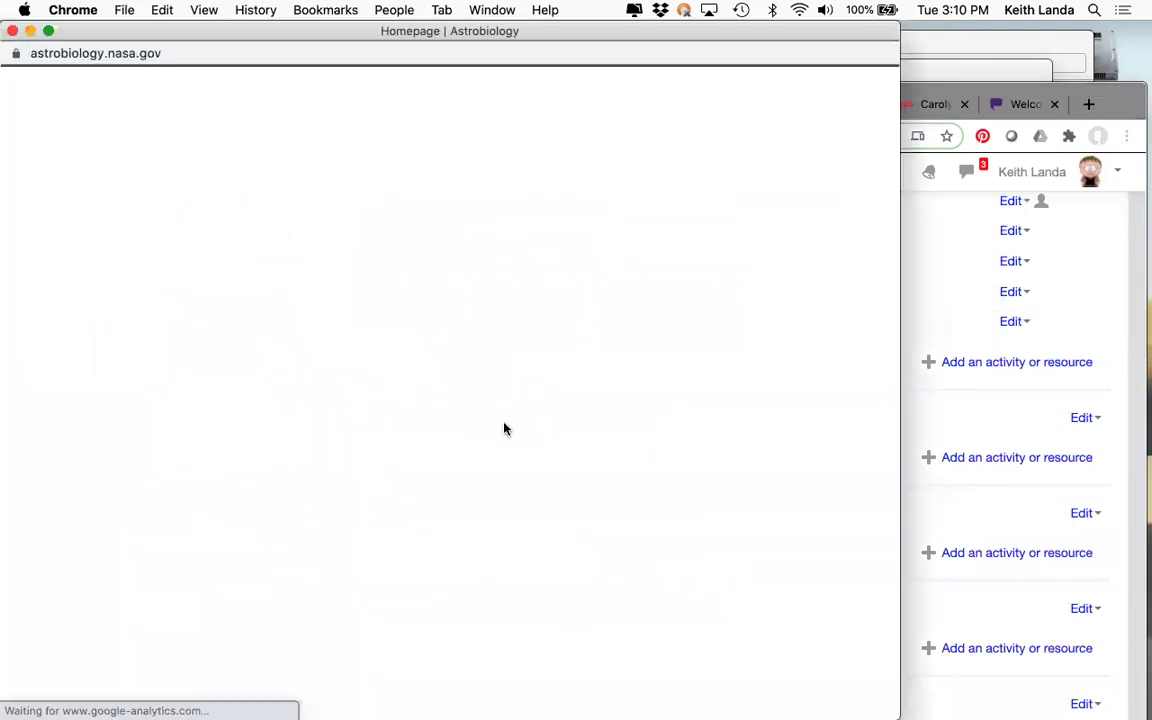
{"action": "scroll", "coordinate": [507, 436], "scroll_direction": "down", "scroll_amount": 10}
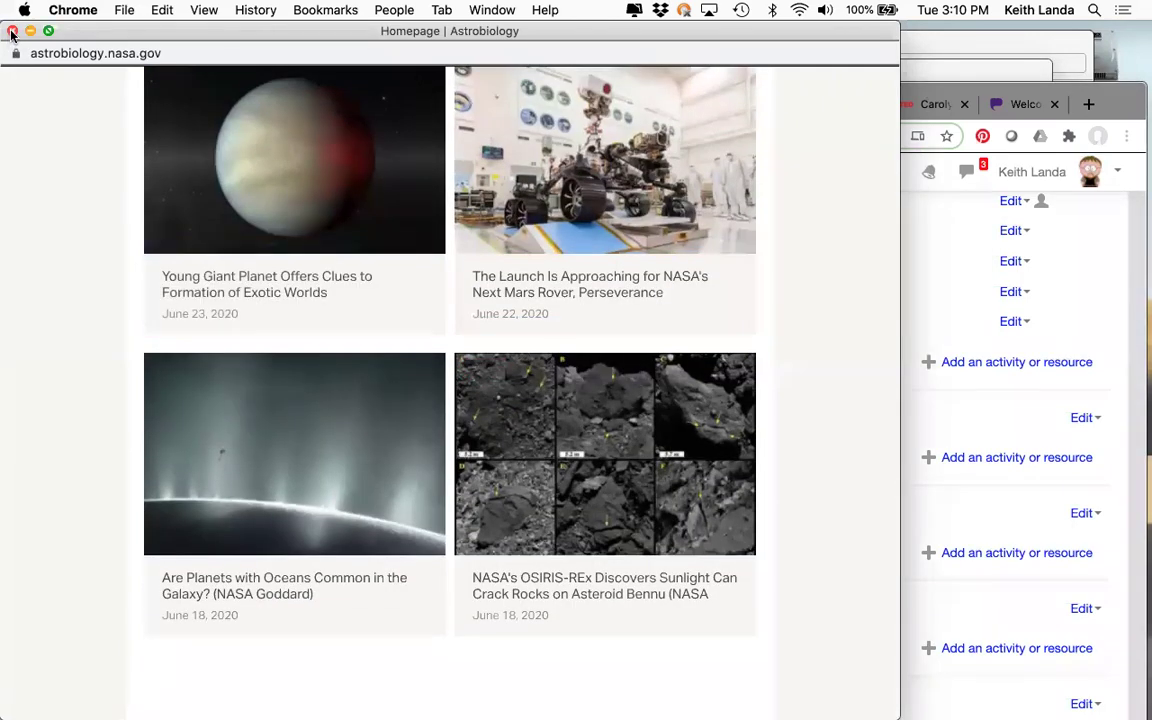
{"action": "left_click", "coordinate": [11, 32]}
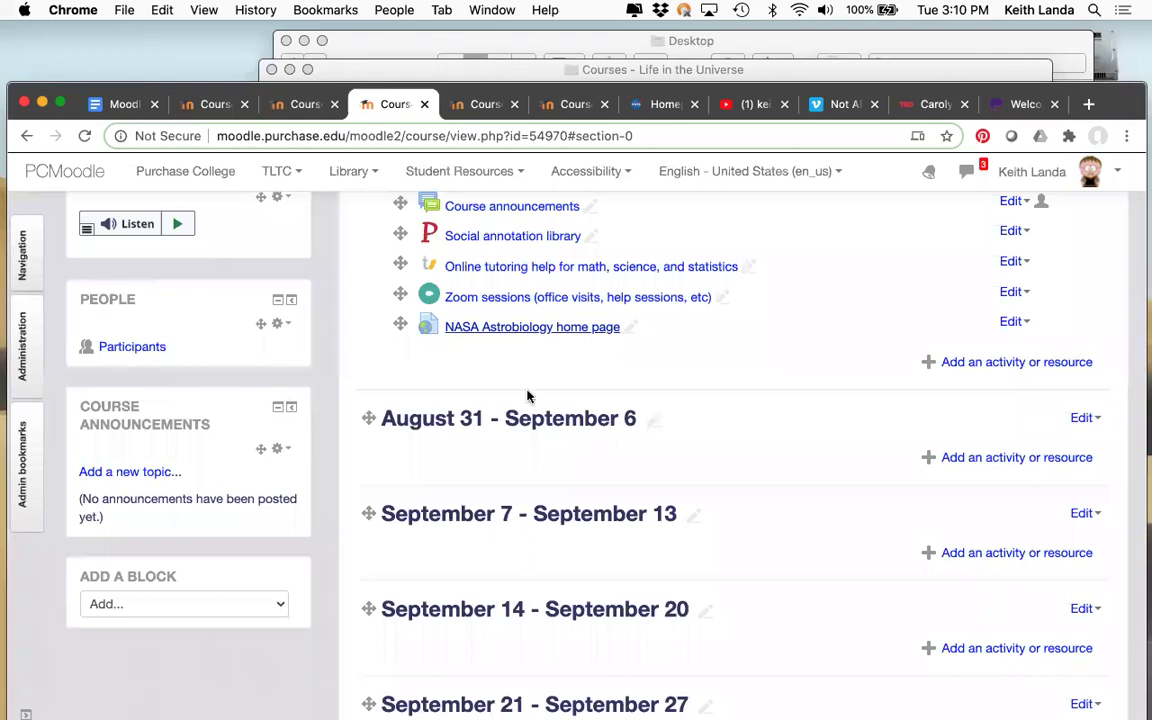
Start a new Label resource in the general section above August 31 - September 6
{"action": "scroll", "coordinate": [576, 380], "scroll_direction": "up", "scroll_amount": 4}
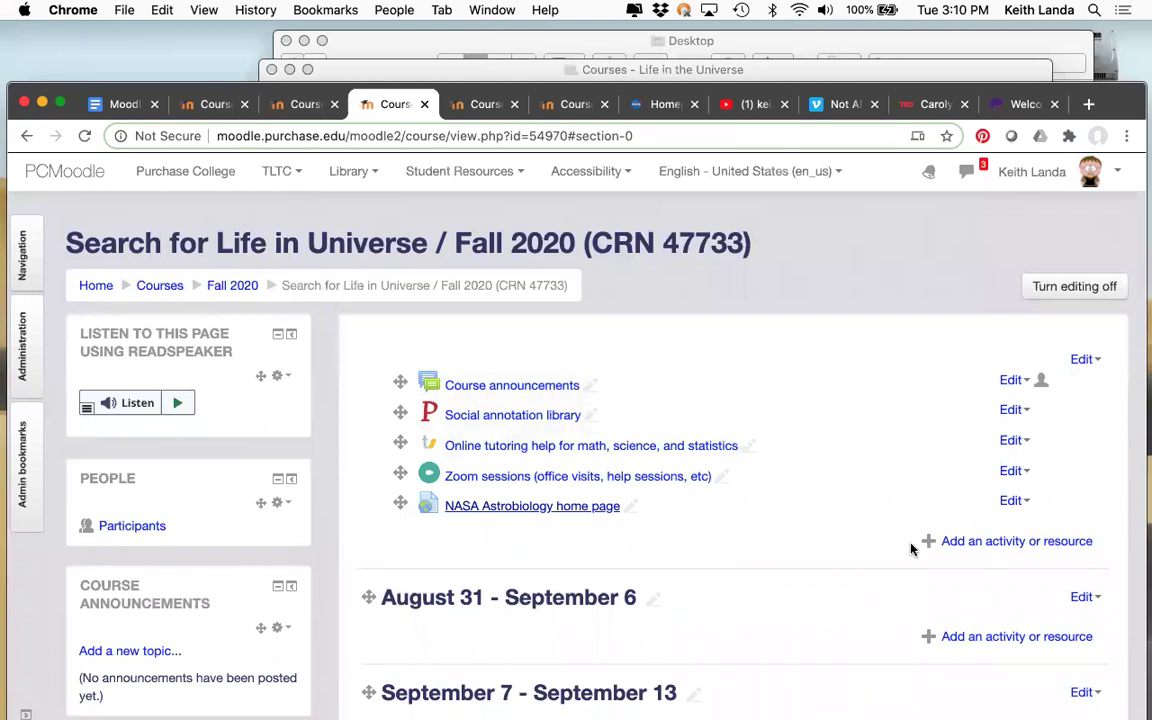
{"action": "left_click", "coordinate": [975, 543]}
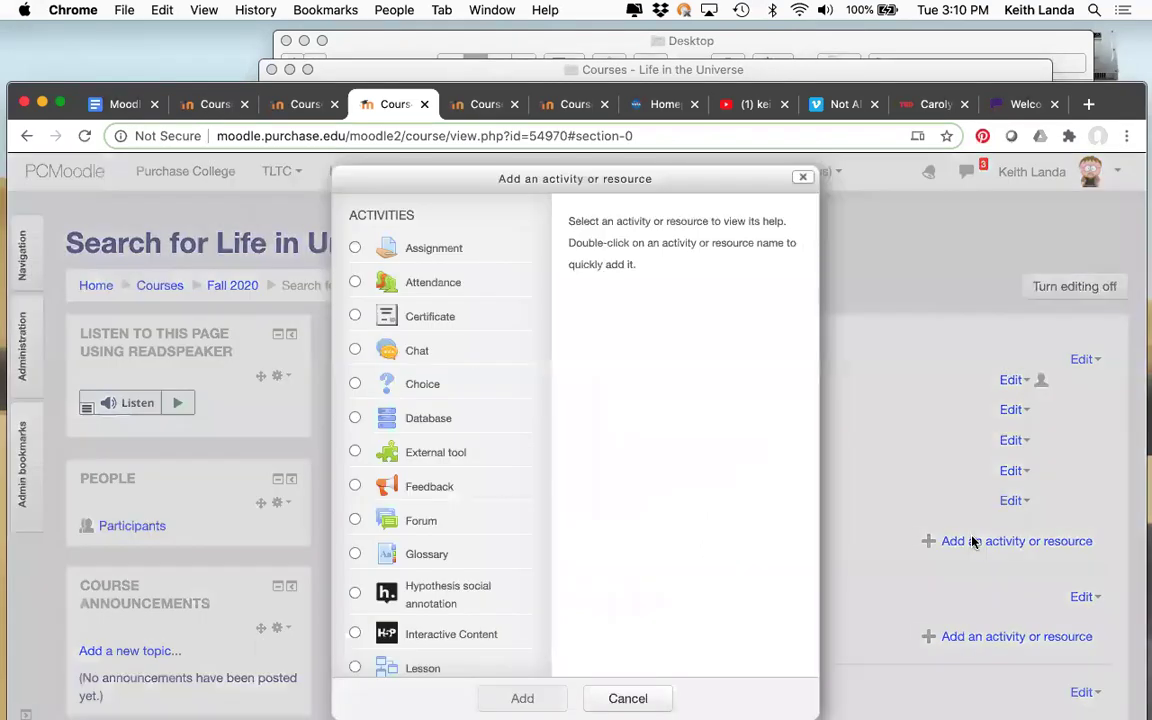
{"action": "scroll", "coordinate": [447, 459], "scroll_direction": "down", "scroll_amount": 10}
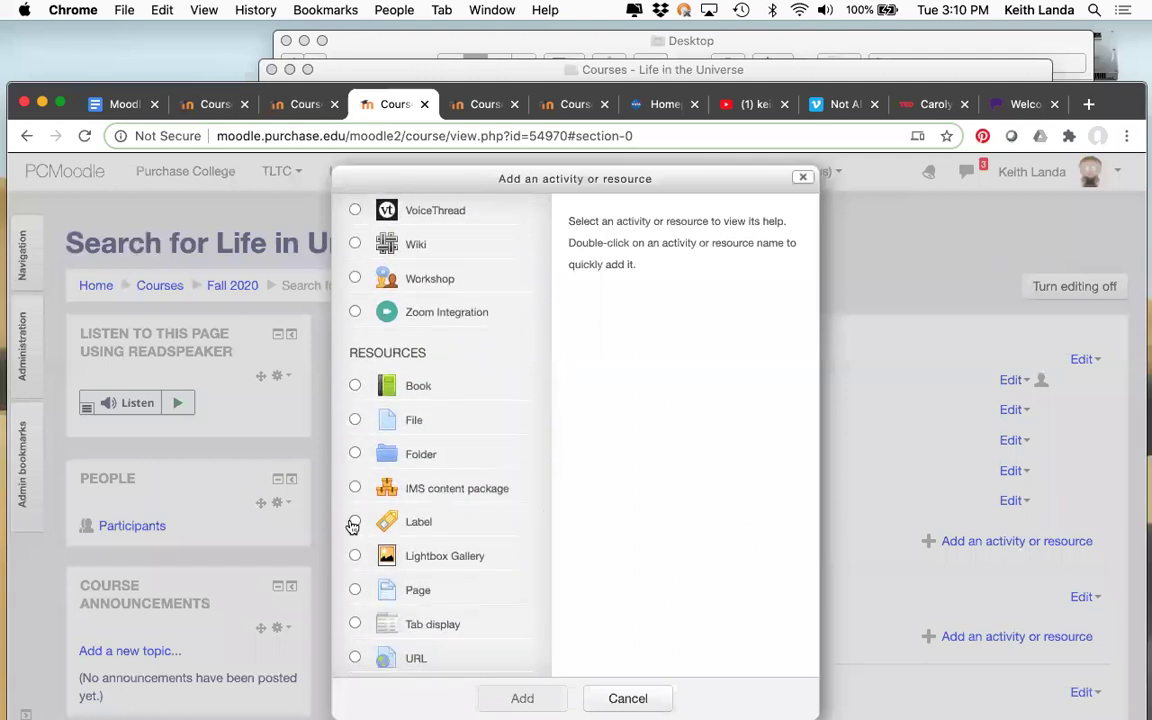
{"action": "left_click", "coordinate": [355, 523]}
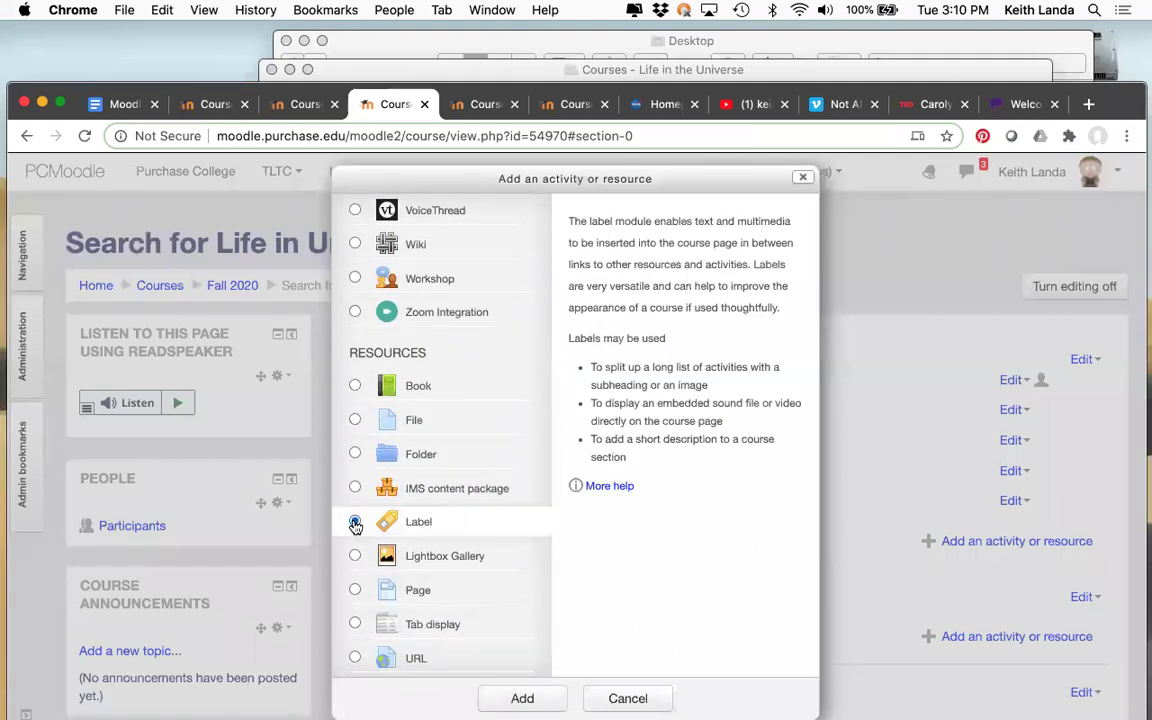
{"action": "left_click", "coordinate": [527, 699]}
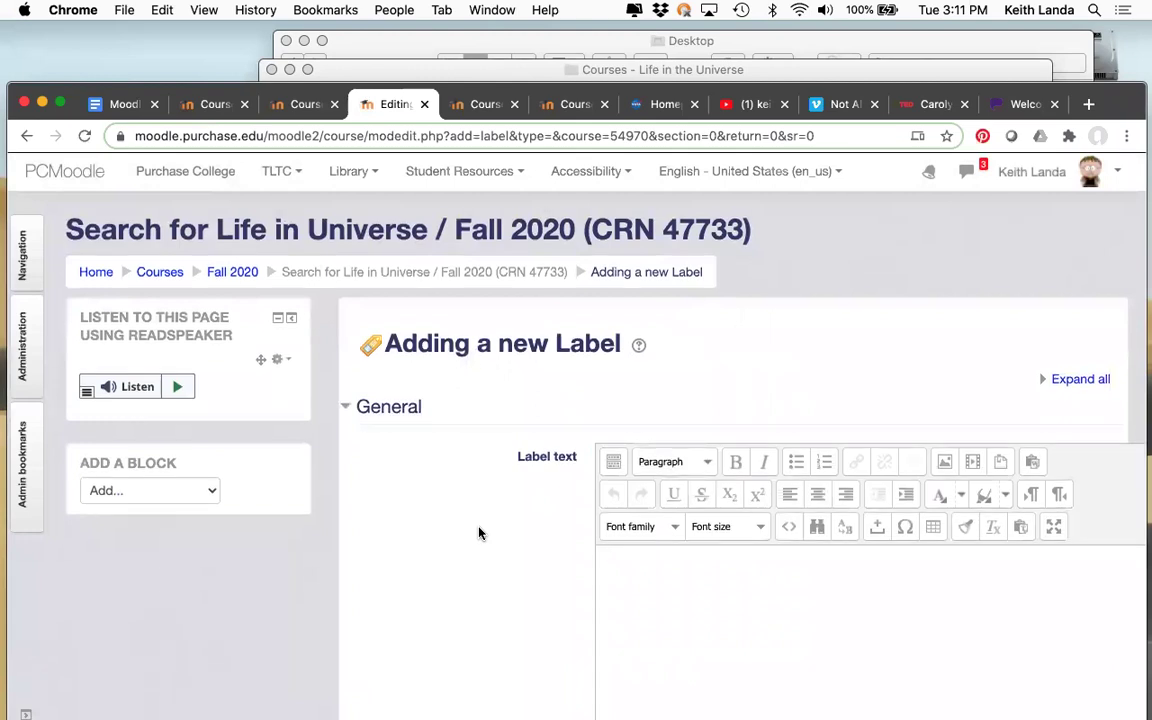
Begin the label text with "Periodically throughout the course we'll"
{"action": "scroll", "coordinate": [479, 533], "scroll_direction": "down", "scroll_amount": 5}
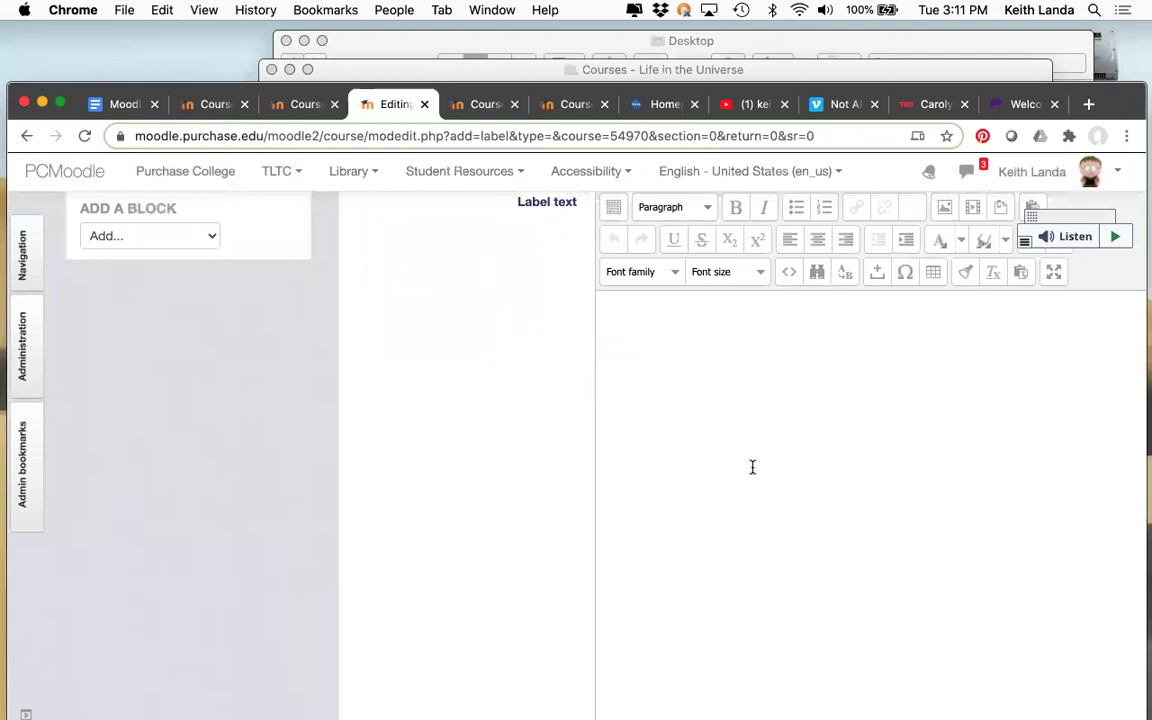
{"action": "scroll", "coordinate": [752, 467], "scroll_direction": "down", "scroll_amount": 3}
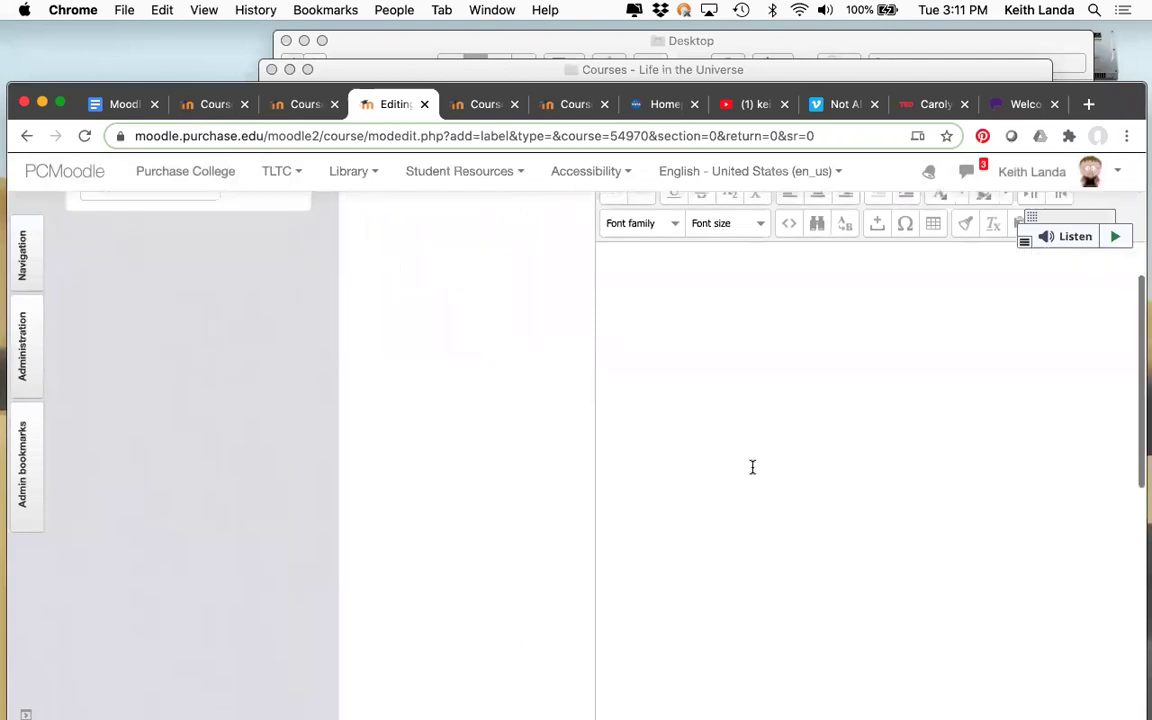
{"action": "scroll", "coordinate": [752, 467], "scroll_direction": "up", "scroll_amount": 3}
{"action": "scroll", "coordinate": [752, 467], "scroll_direction": "up", "scroll_amount": 2}
{"action": "scroll", "coordinate": [752, 467], "scroll_direction": "down", "scroll_amount": 5}
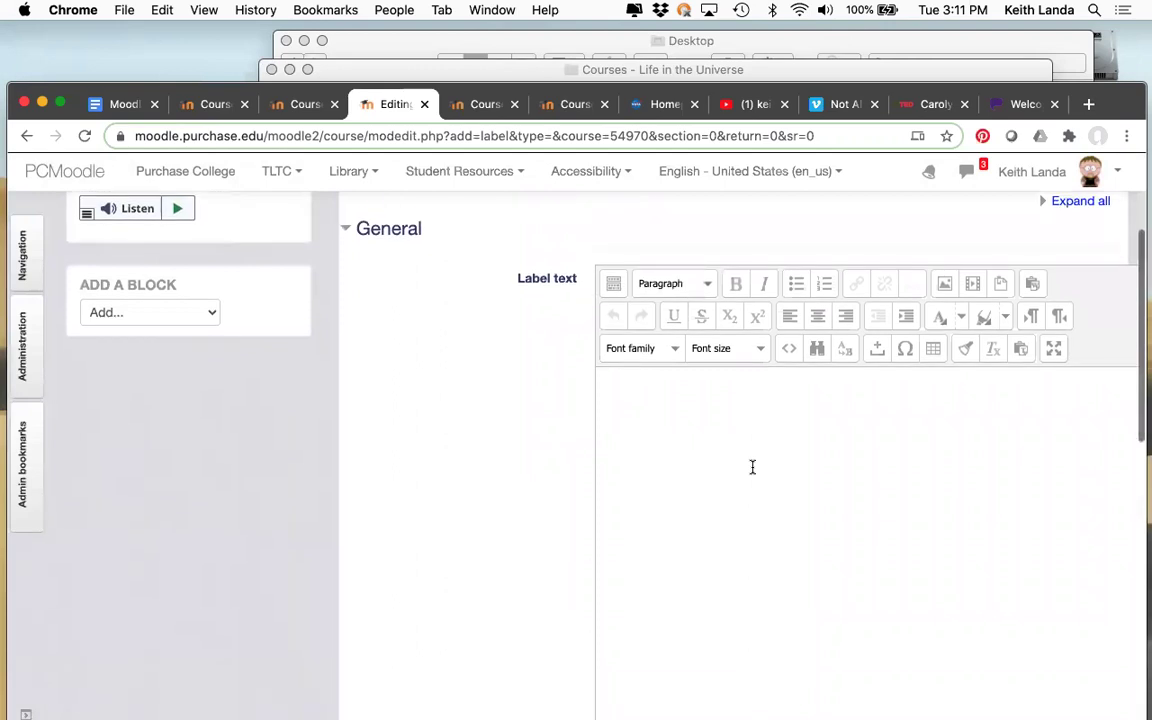
{"action": "scroll", "coordinate": [752, 467], "scroll_direction": "up", "scroll_amount": 5}
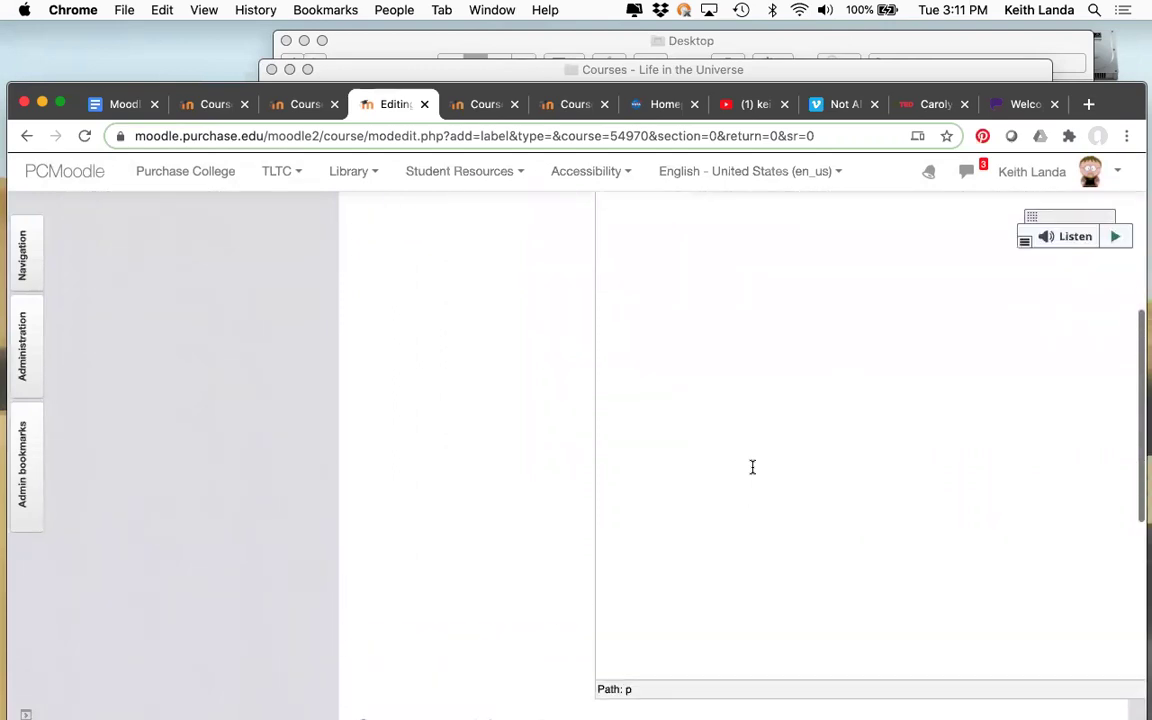
{"action": "scroll", "coordinate": [752, 467], "scroll_direction": "up", "scroll_amount": 1}
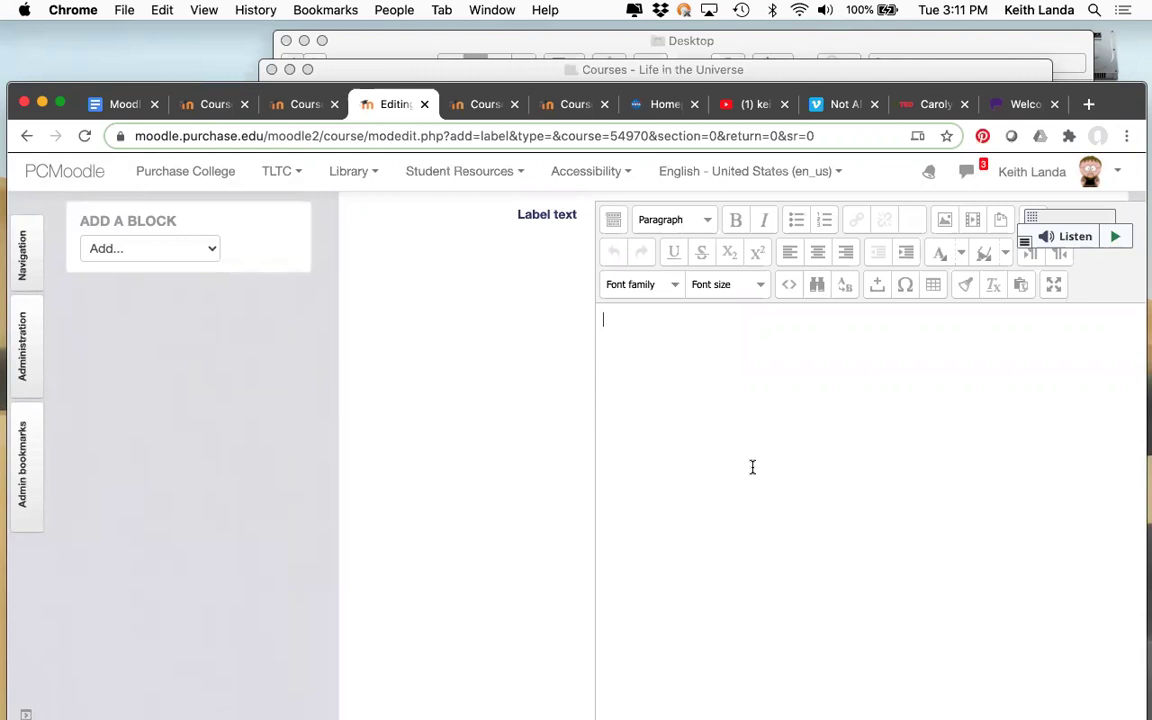
{"action": "type", "text": "Periodically throu"}
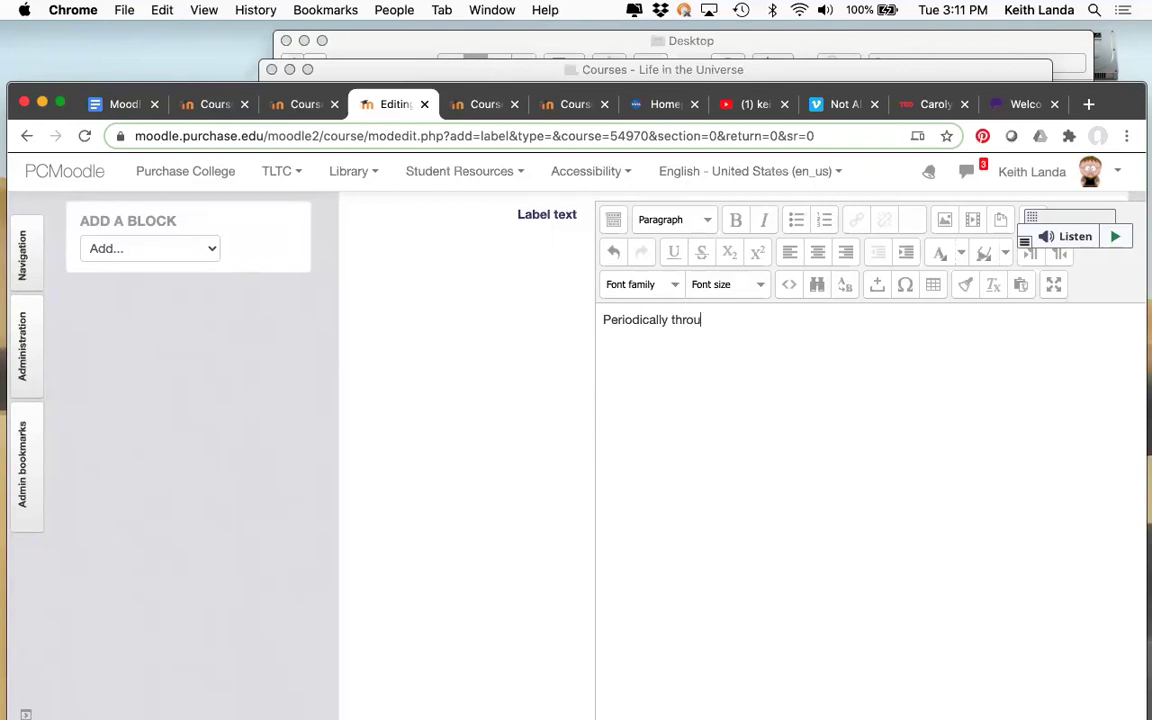
{"action": "type", "text": "ghout the course we'll"}
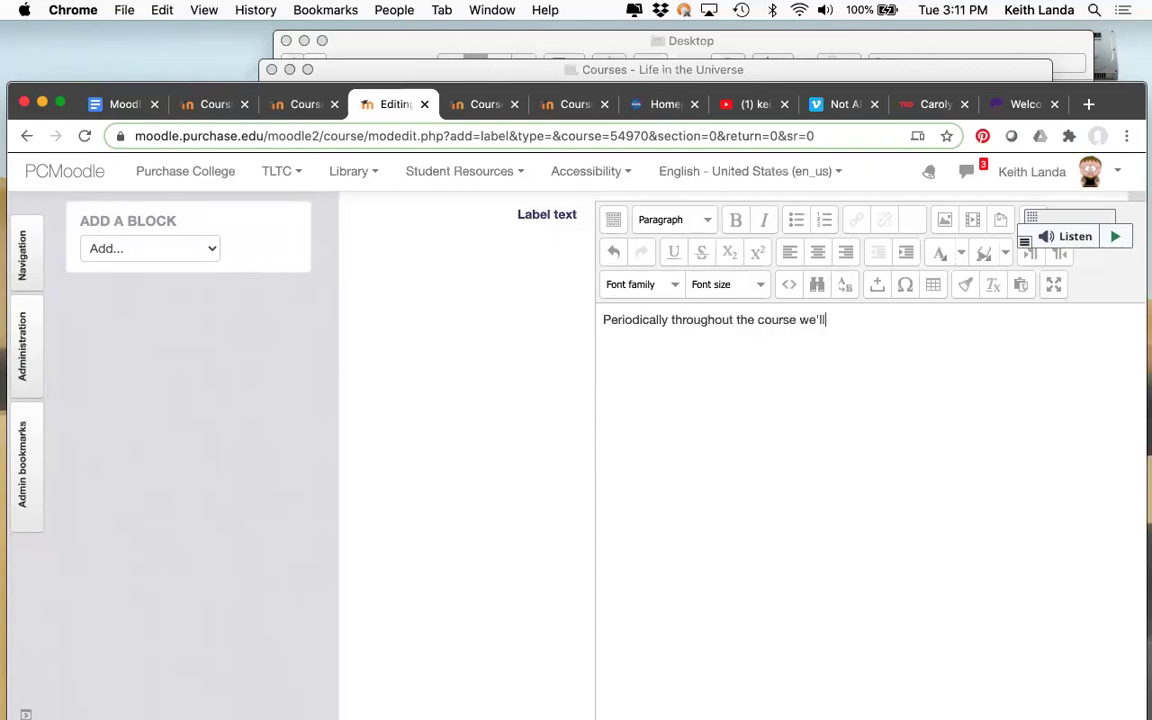
{"action": "type", "text": " lkjdslkajfl asjfja"}
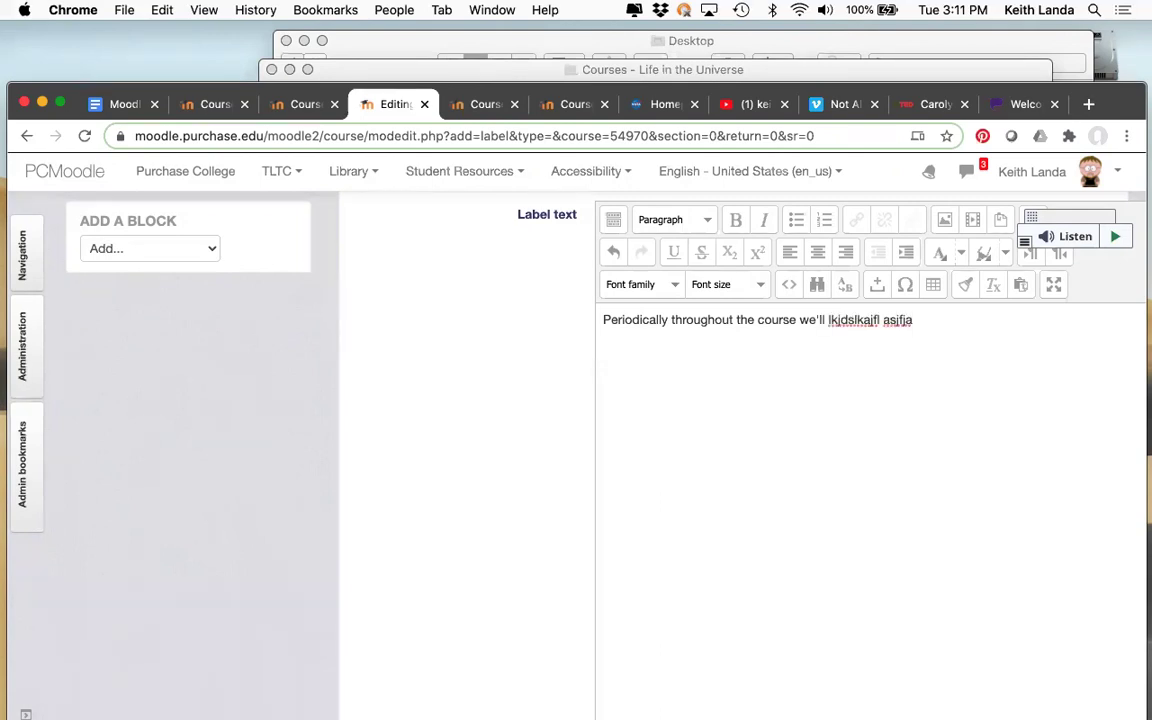
{"action": "key", "text": "BackSpace"}
{"action": "key", "text": "BackSpace"}
{"action": "key", "text": "BackSpace"}
{"action": "key", "text": "BackSpace"}
{"action": "key", "text": "BackSpace"}
{"action": "key", "text": "BackSpace"}
{"action": "key", "text": "BackSpace"}
{"action": "key", "text": "BackSpace"}
{"action": "key", "text": "BackSpace"}
{"action": "key", "text": "BackSpace"}
{"action": "key", "text": "BackSpace"}
{"action": "key", "text": "BackSpace"}
{"action": "key", "text": "BackSpace"}
{"action": "key", "text": "BackSpace"}
{"action": "key", "text": "BackSpace"}
{"action": "key", "text": "BackSpace"}
{"action": "key", "text": "BackSpace"}
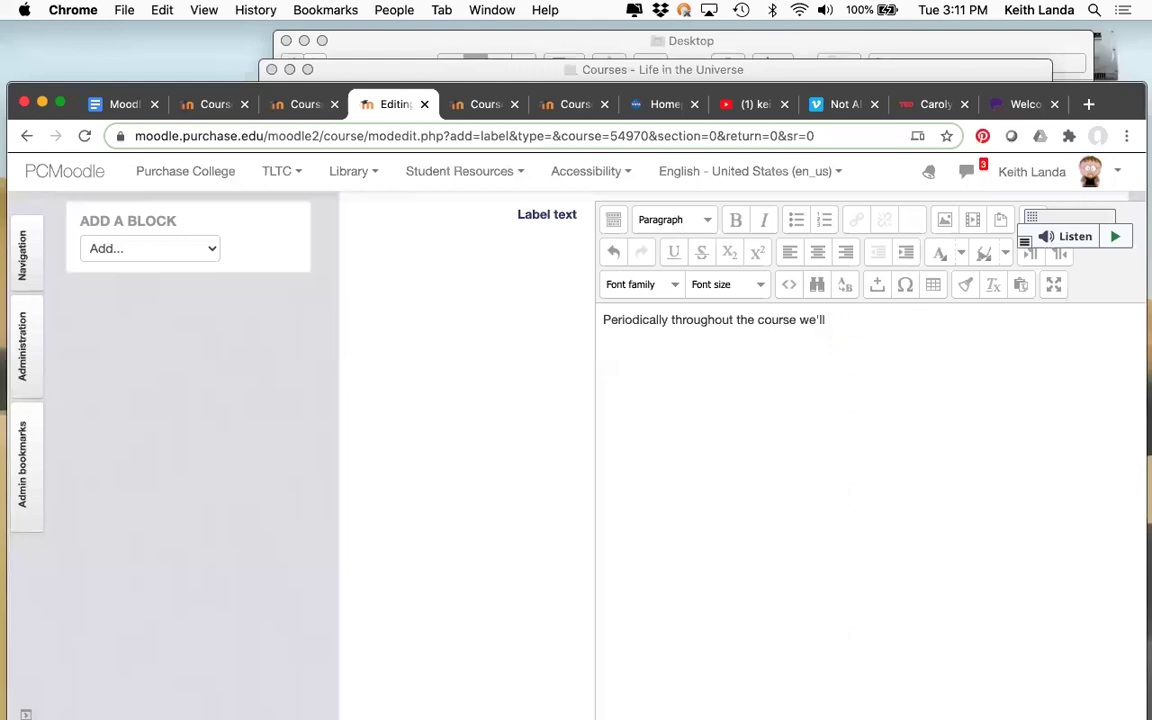
Complete the label's sentence with "be going to the NASA Astrobio site, so here's a link."
{"action": "type", "text": "be going to the NaSA"}
{"action": "key", "text": "BackSpace"}
{"action": "key", "text": "BackSpace"}
{"action": "type", "text": "ASA As"}
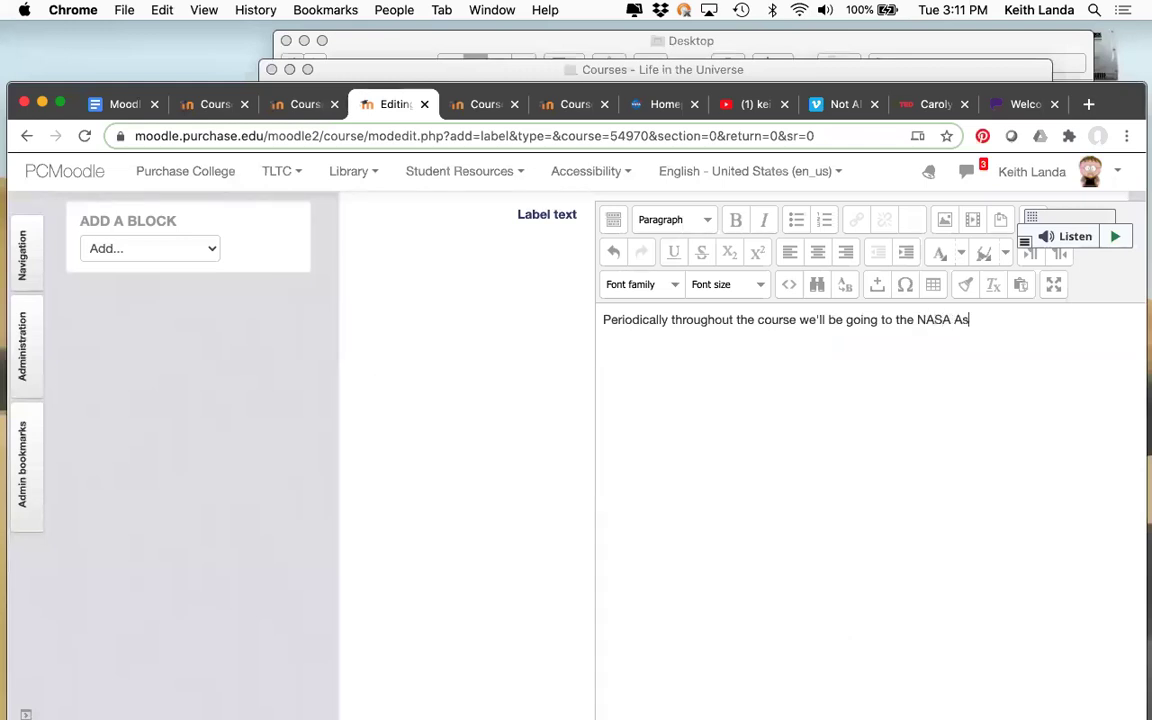
{"action": "type", "text": "trobio site, so here's a link."}
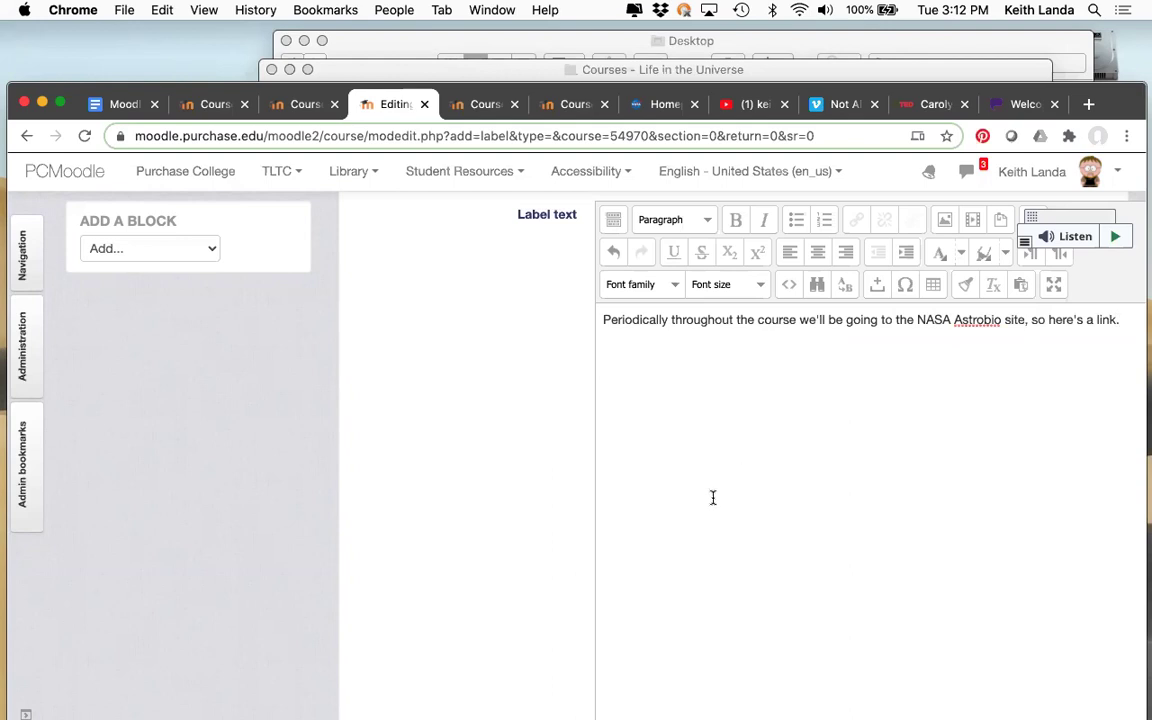
{"action": "left_click_drag", "start_coordinate": [917, 319], "coordinate": [999, 326]}
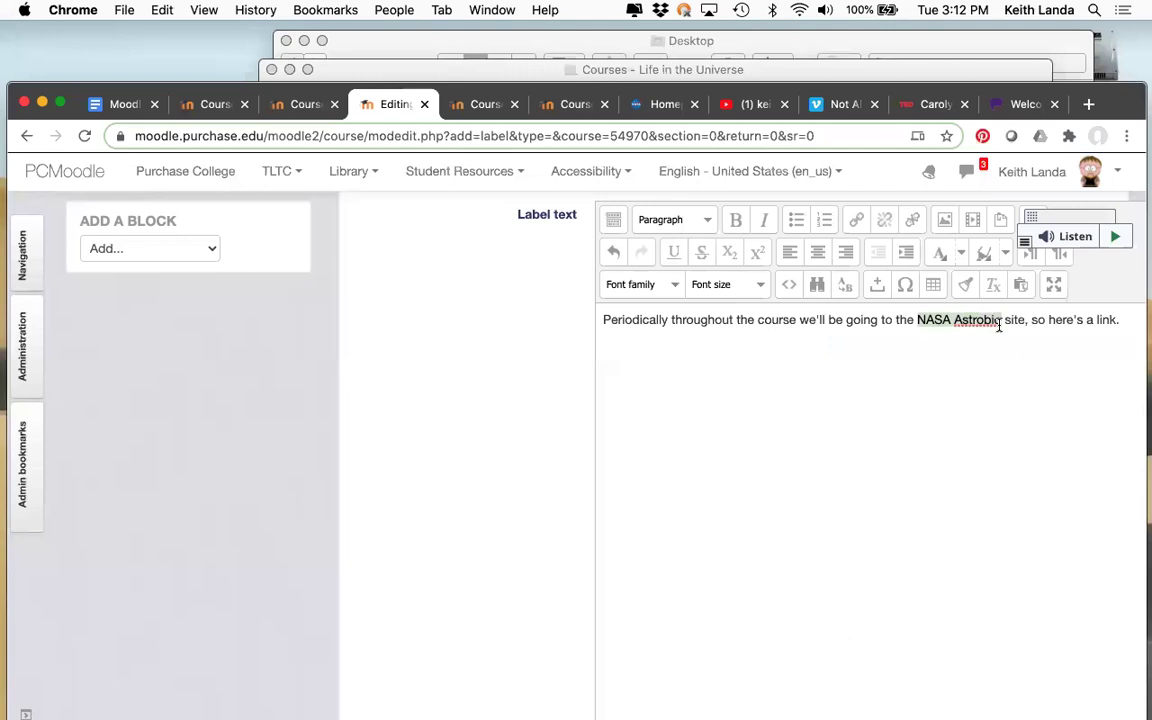
{"action": "left_click", "coordinate": [856, 222]}
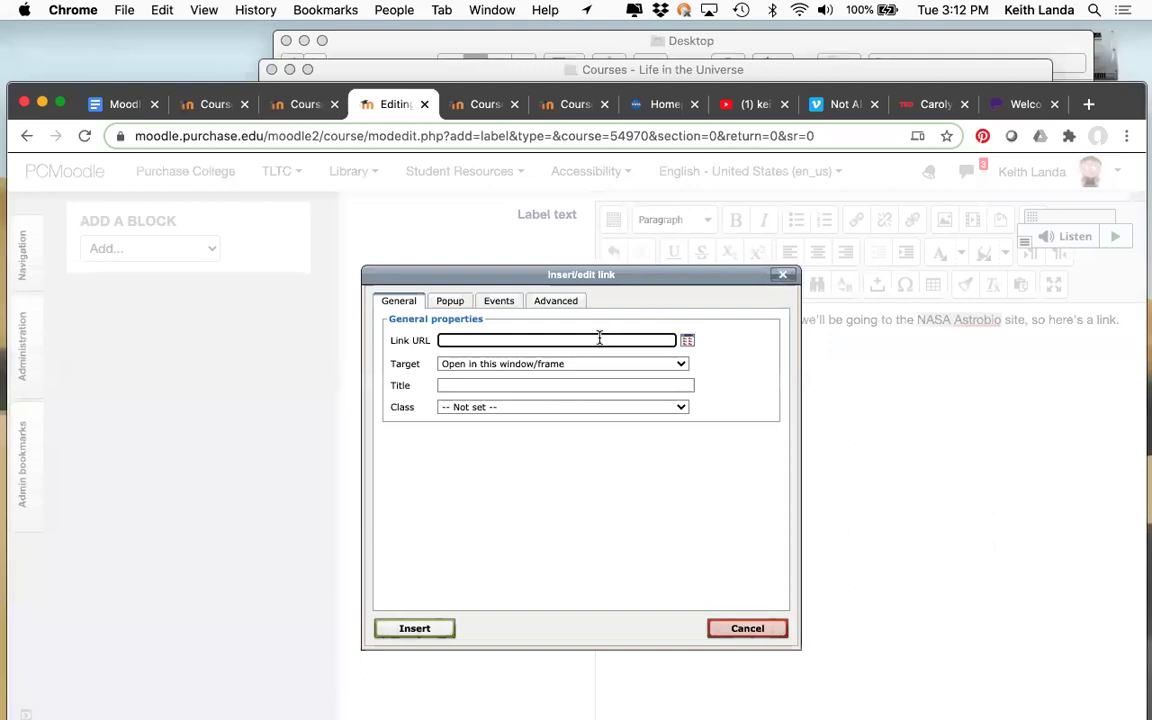
{"action": "left_click", "coordinate": [599, 339]}
{"action": "type", "text": "https://astrobiology.nasa.gov/"}
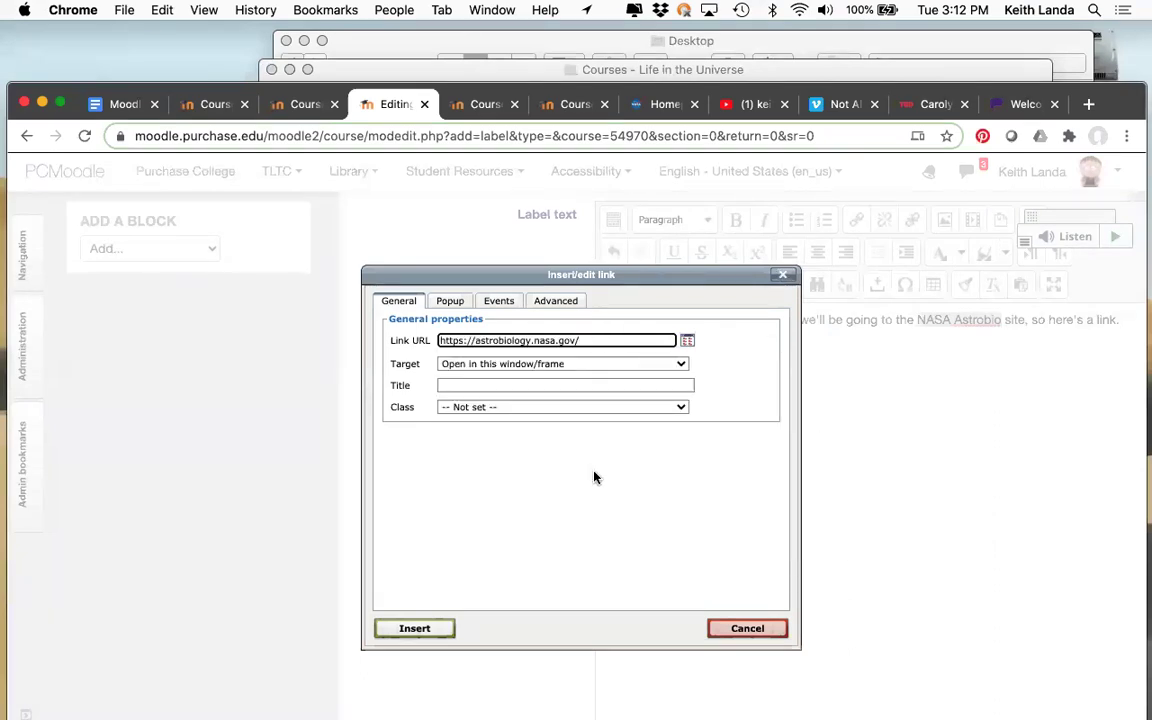
{"action": "left_click", "coordinate": [626, 366]}
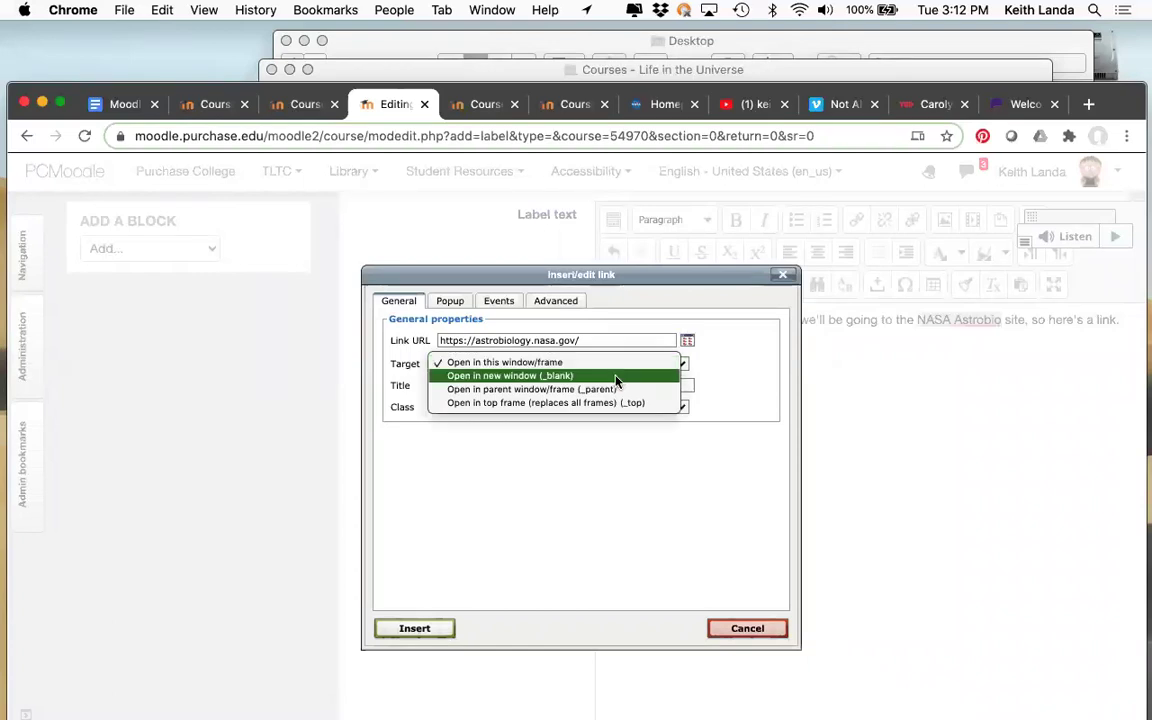
{"action": "left_click", "coordinate": [600, 376]}
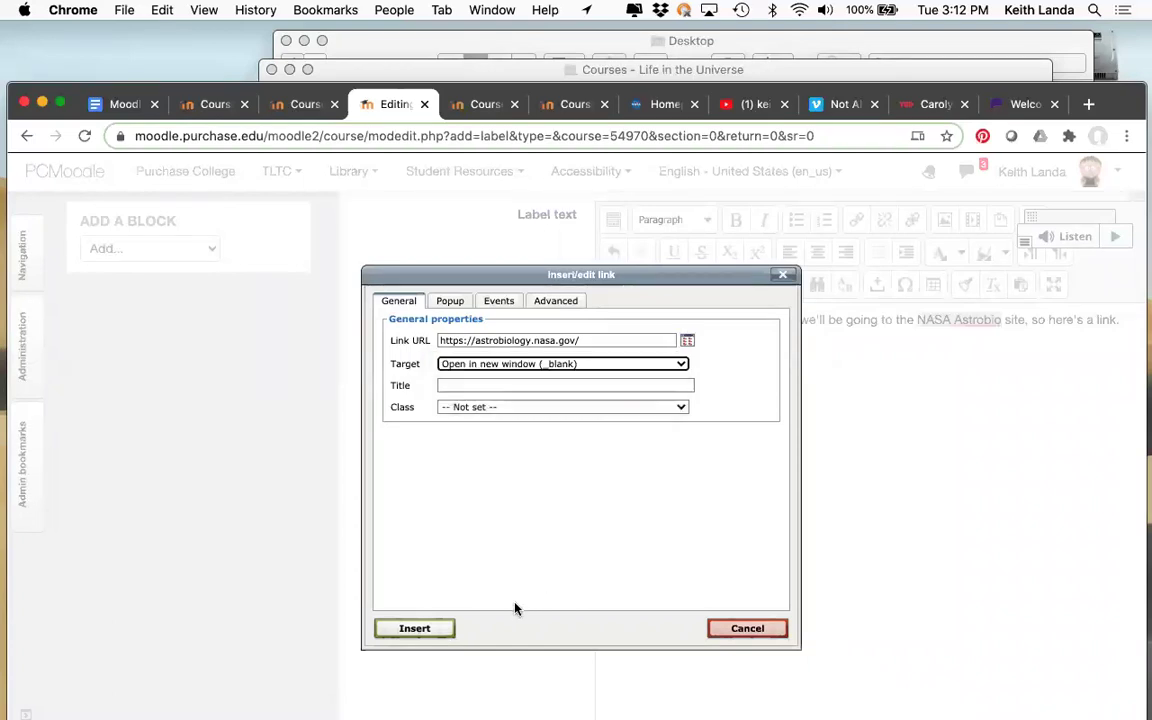
{"action": "left_click", "coordinate": [426, 627]}
{"action": "scroll", "coordinate": [459, 558], "scroll_direction": "down", "scroll_amount": 15}
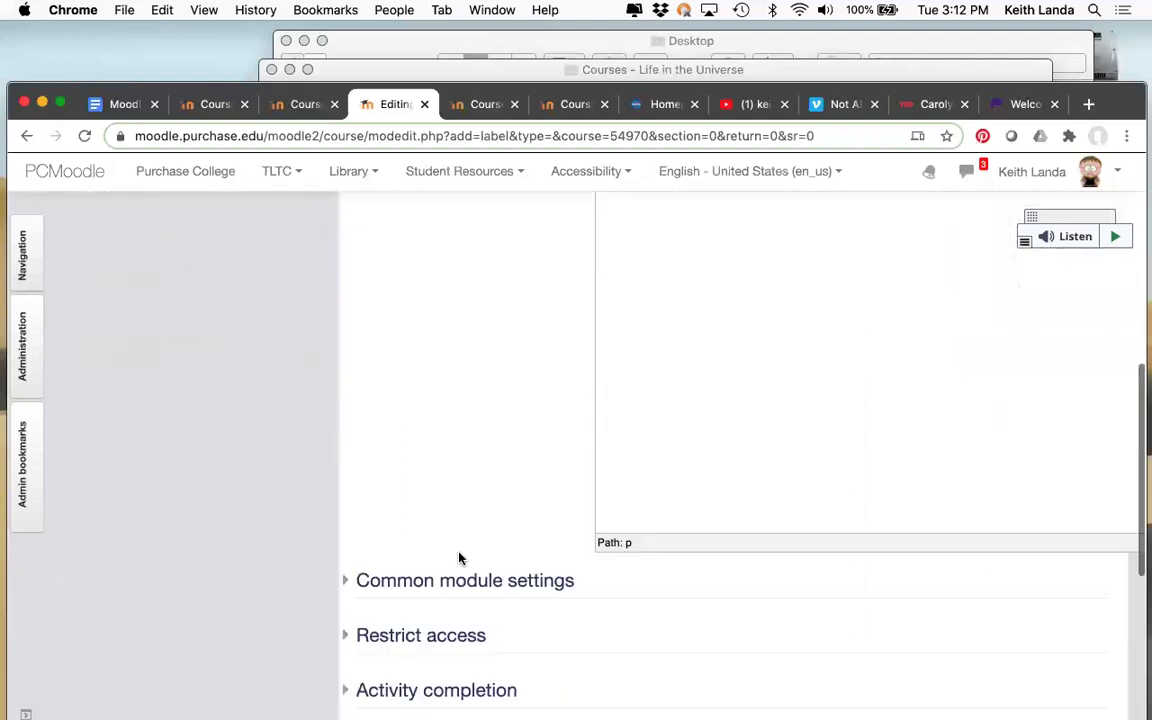
{"action": "left_click", "coordinate": [679, 501]}
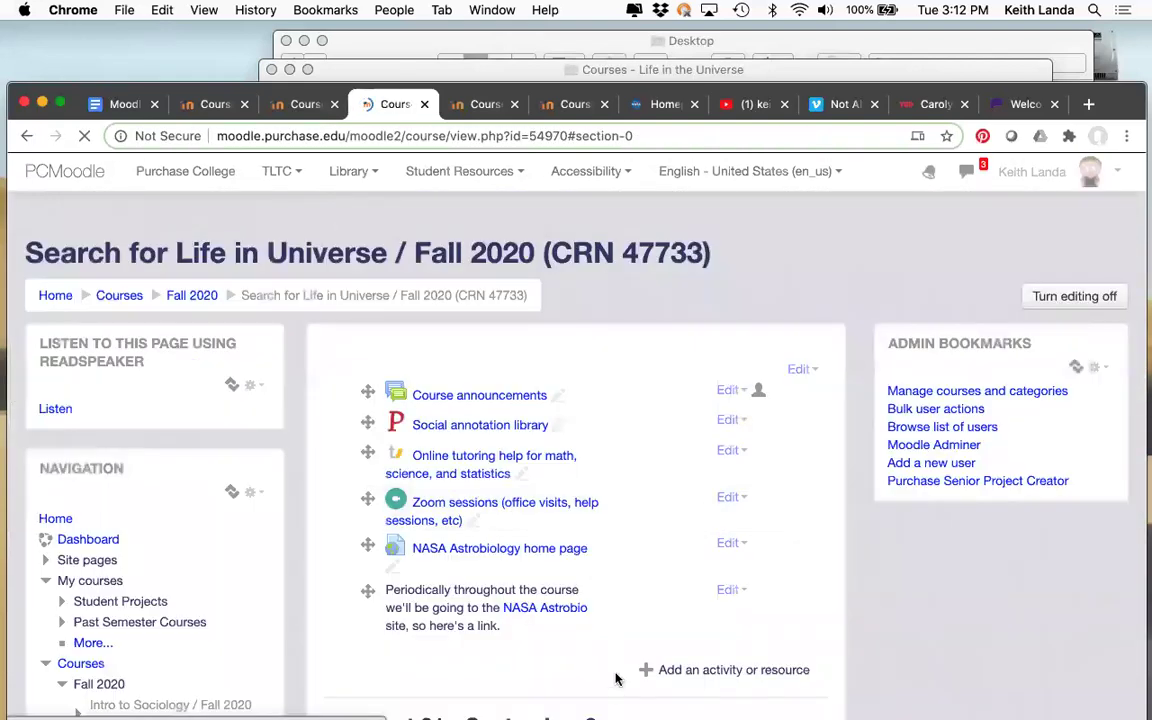
Move the NASA Astrobiology home page link and the label into the August 31 - September 6 section, with the label above the link
{"action": "scroll", "coordinate": [604, 514], "scroll_direction": "down", "scroll_amount": 4}
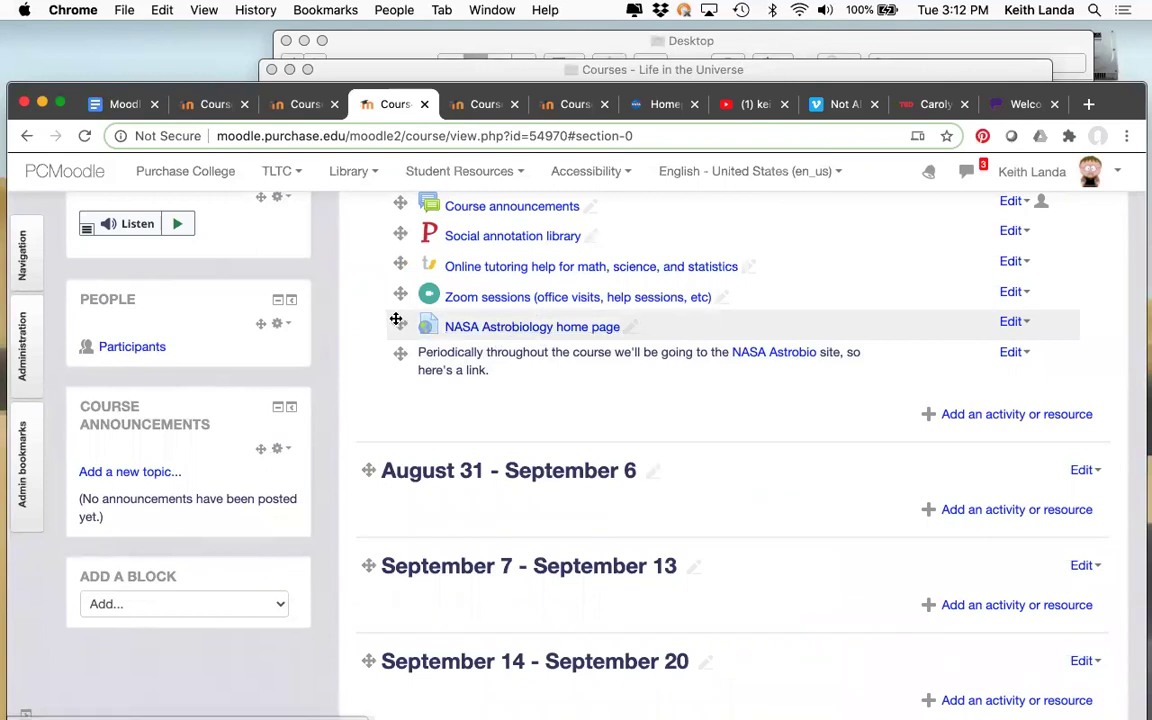
{"action": "left_click_drag", "start_coordinate": [399, 325], "coordinate": [380, 613]}
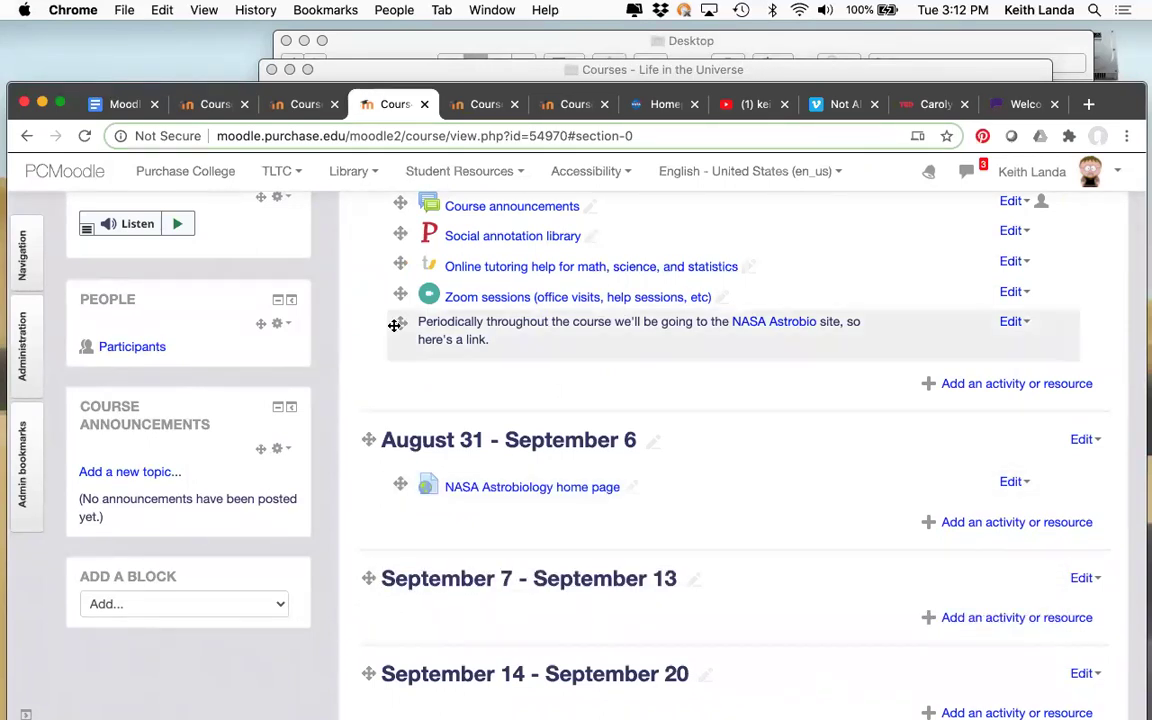
{"action": "left_click_drag", "start_coordinate": [399, 323], "coordinate": [405, 440]}
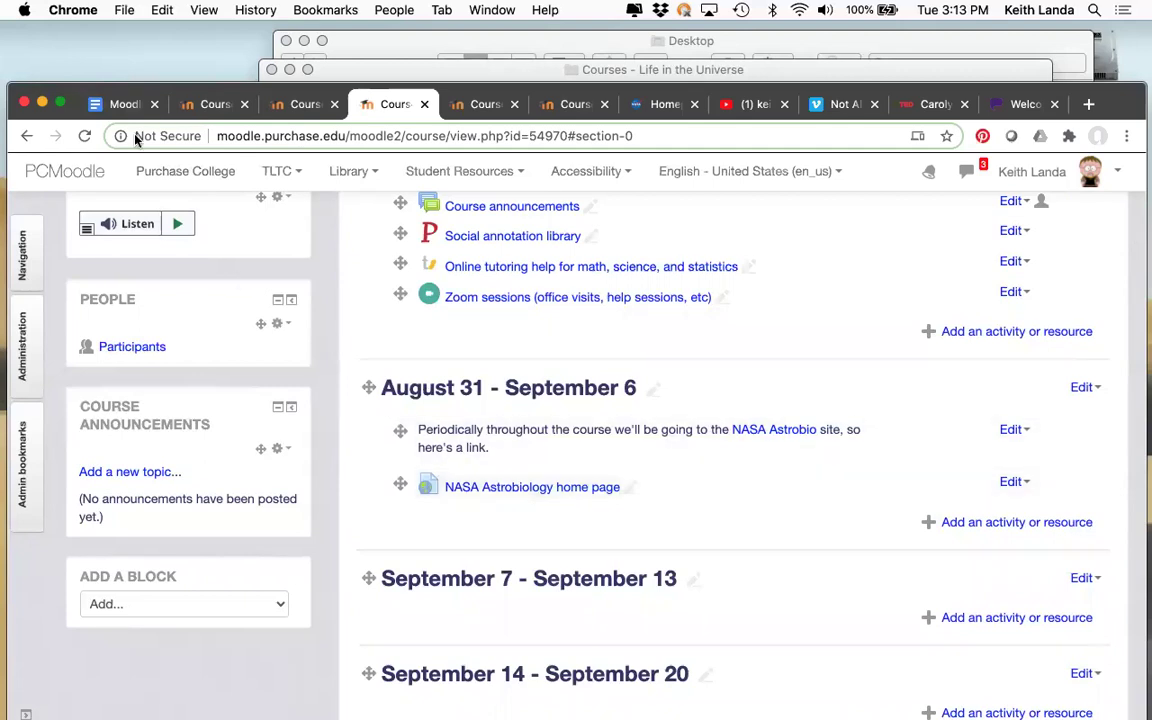
Switch to the Moodle Basics series document and review the outline's Web links and Web video topics
{"action": "left_click", "coordinate": [117, 104]}
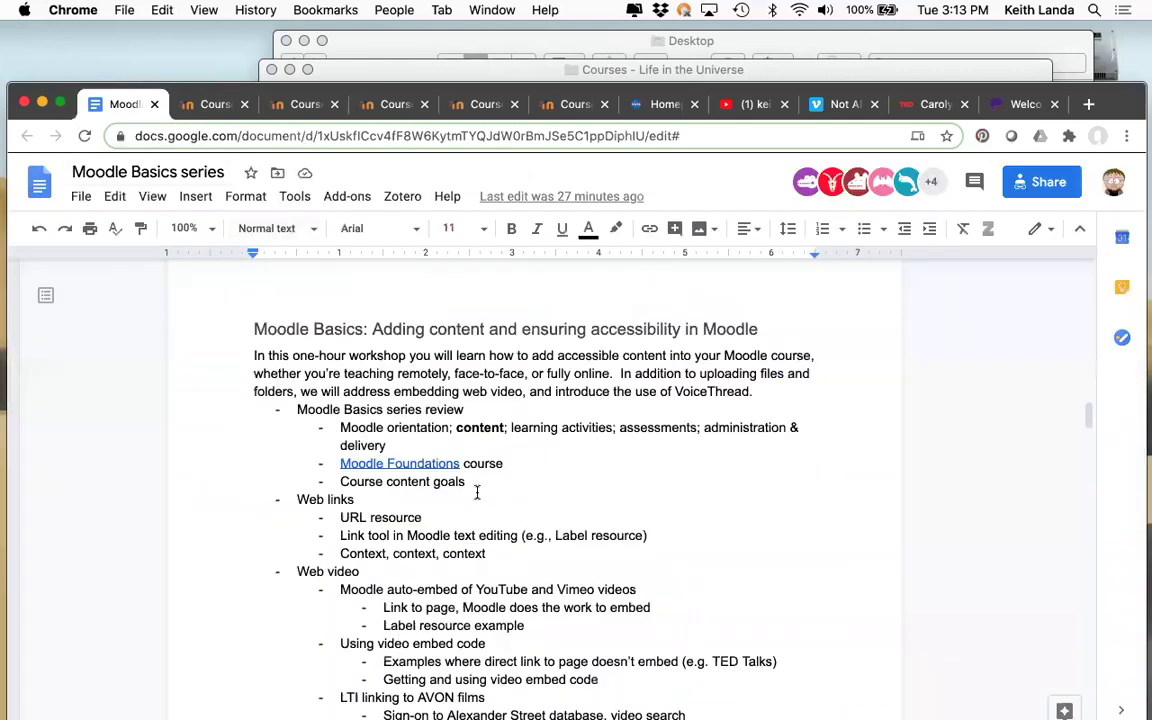
{"action": "scroll", "coordinate": [476, 490], "scroll_direction": "down", "scroll_amount": 4}
{"action": "scroll", "coordinate": [476, 493], "scroll_direction": "down", "scroll_amount": 2}
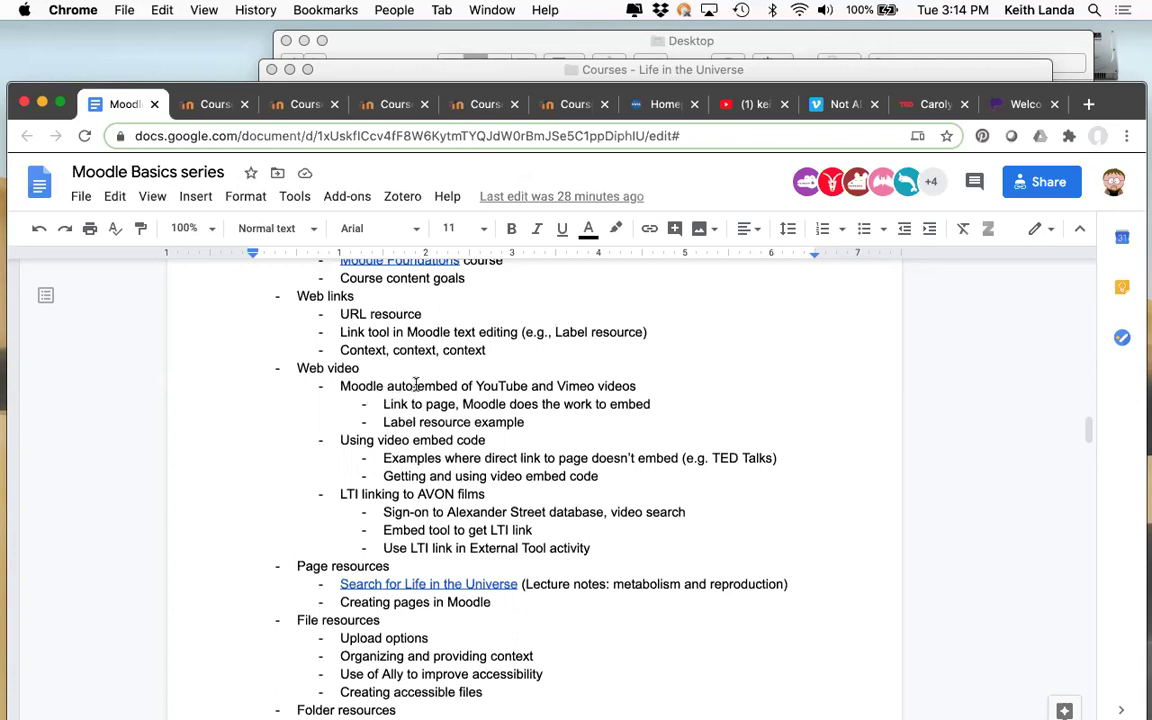
Close the NASA Astrobiology page's browser tab and bring up the YouTube rock cycle search results
{"action": "left_click", "coordinate": [670, 104]}
{"action": "left_click", "coordinate": [694, 104]}
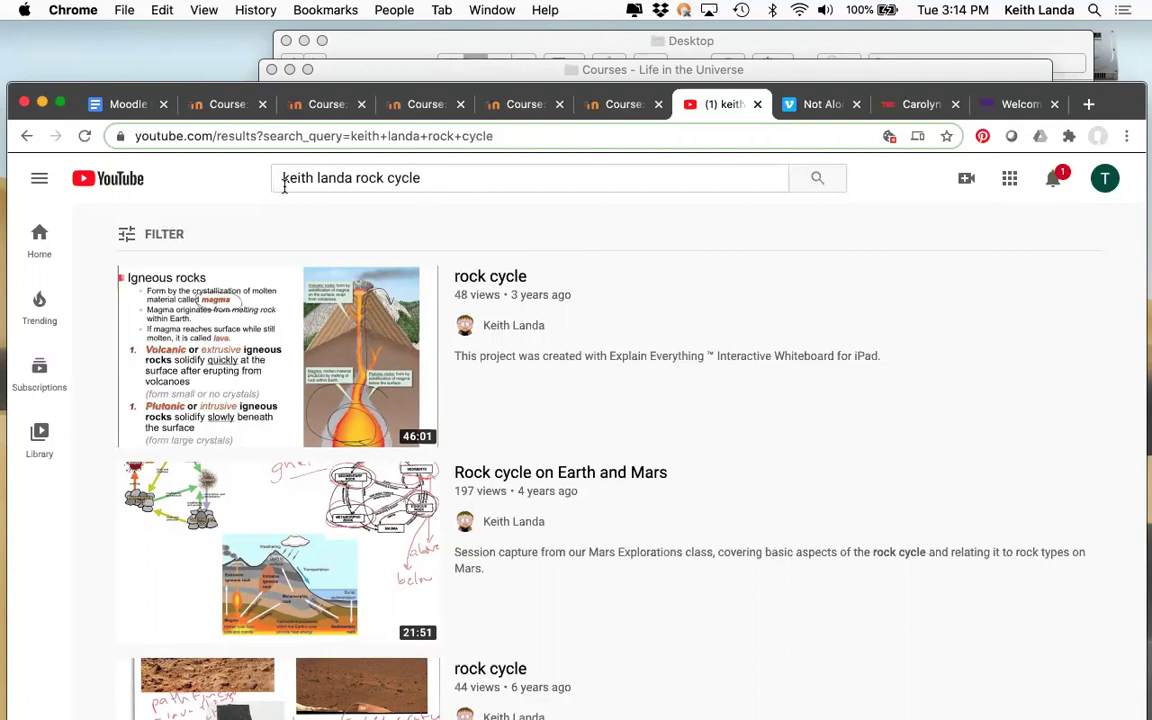
Open the YouTube video "Rock cycle on Earth and Mars", pause it, and copy its web address before returning to the Moodle course
{"action": "mouse_move", "coordinate": [607, 303]}
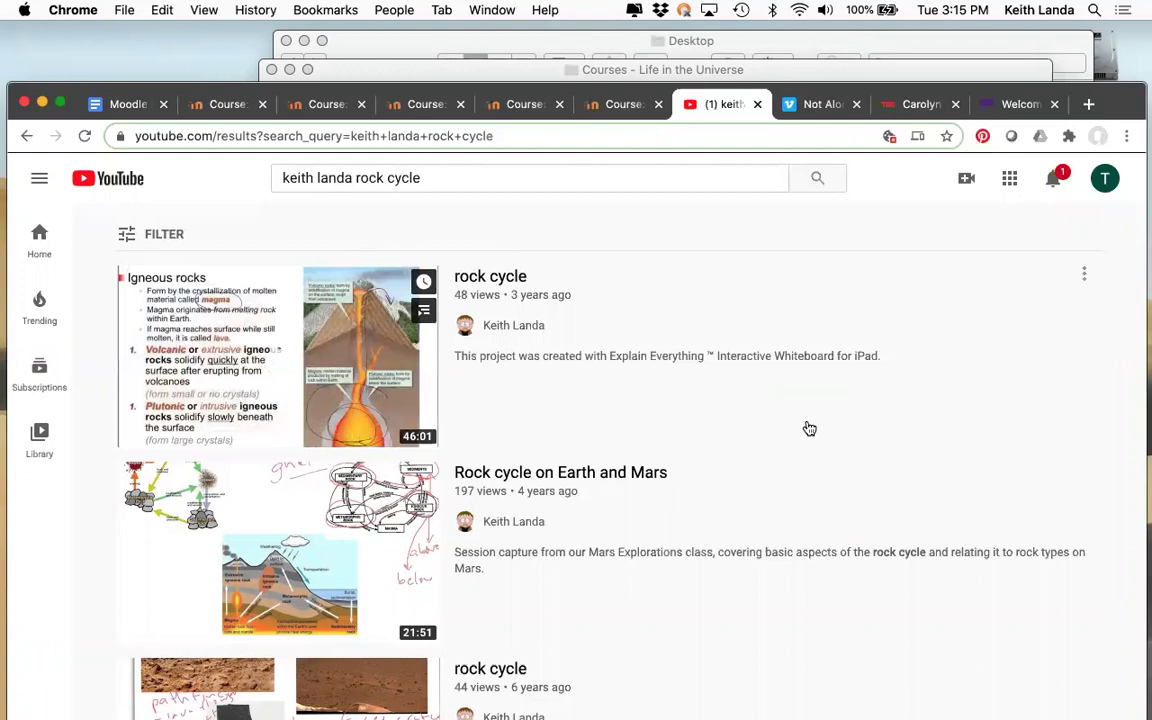
{"action": "mouse_move", "coordinate": [776, 473]}
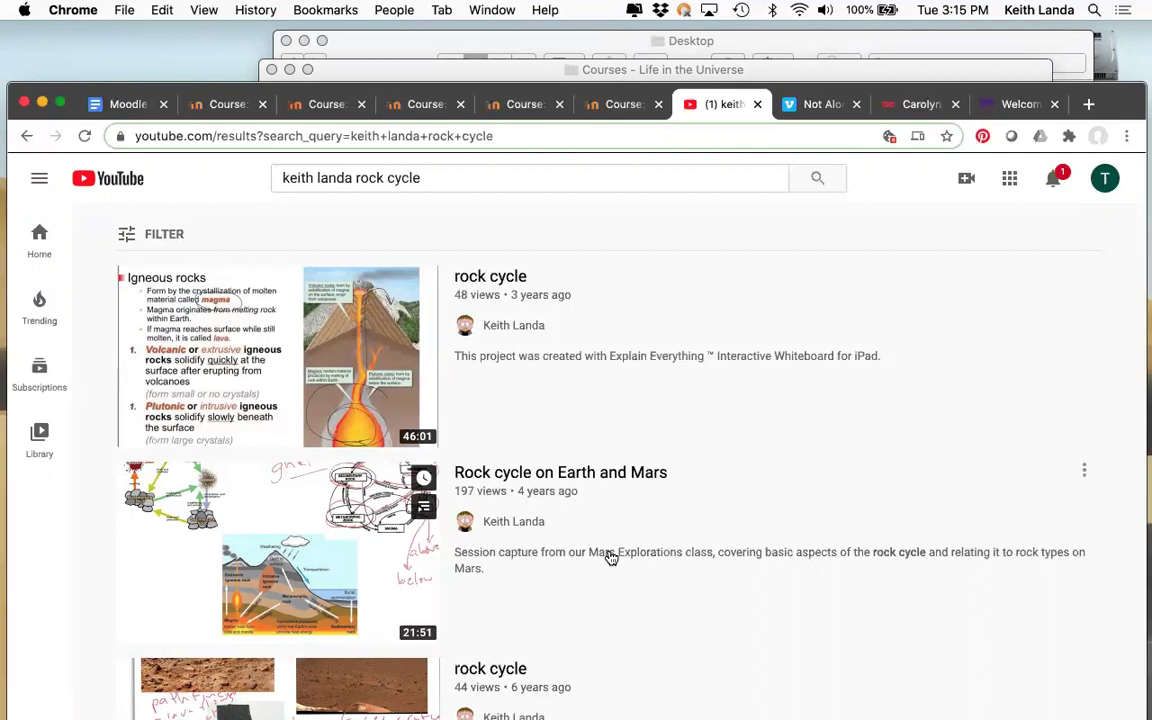
{"action": "left_click", "coordinate": [599, 478]}
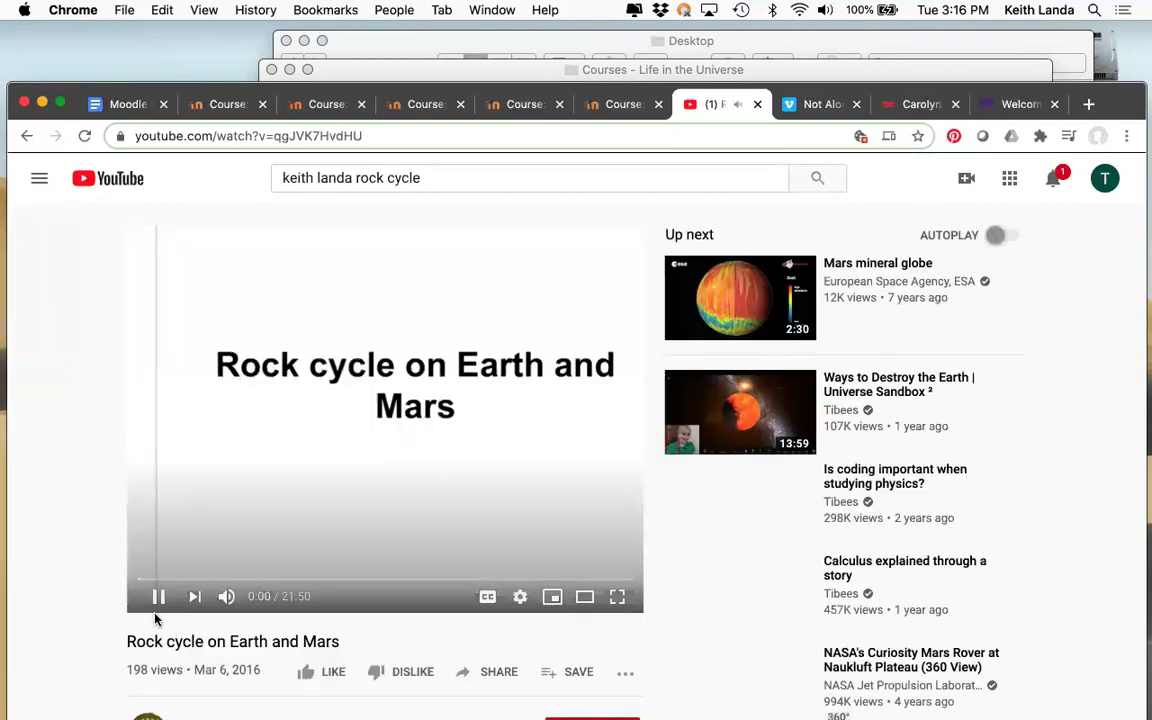
{"action": "left_click", "coordinate": [158, 600]}
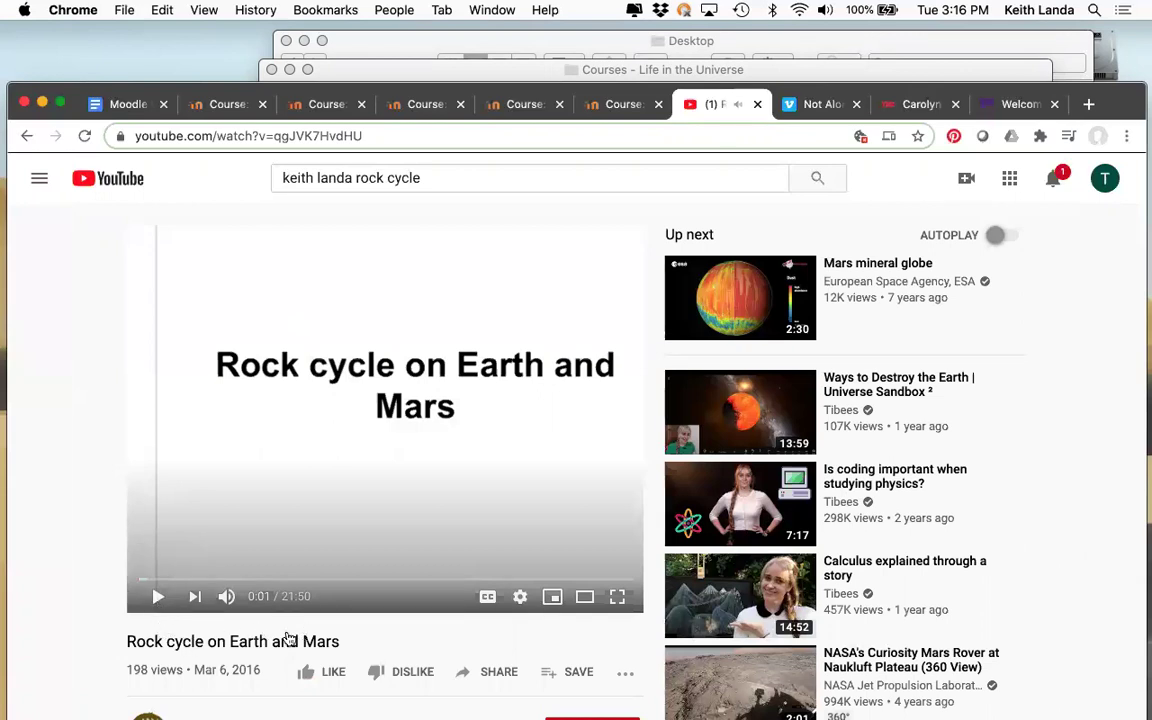
{"action": "left_click", "coordinate": [403, 134]}
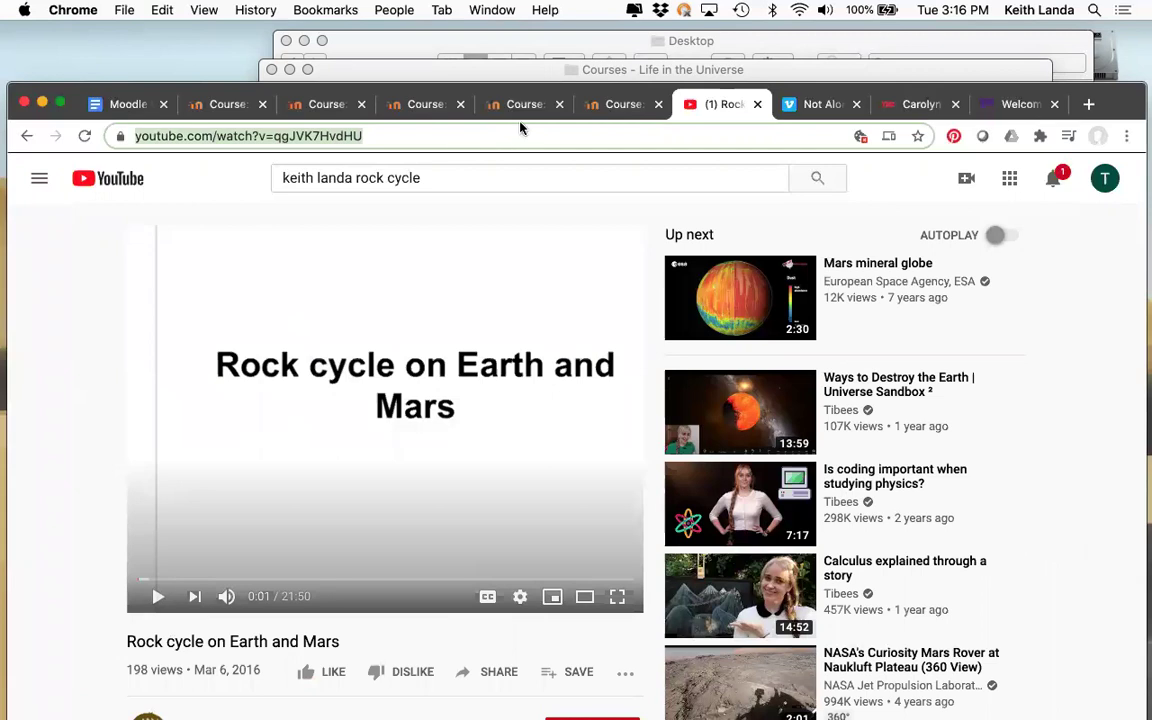
{"action": "left_click", "coordinate": [425, 108]}
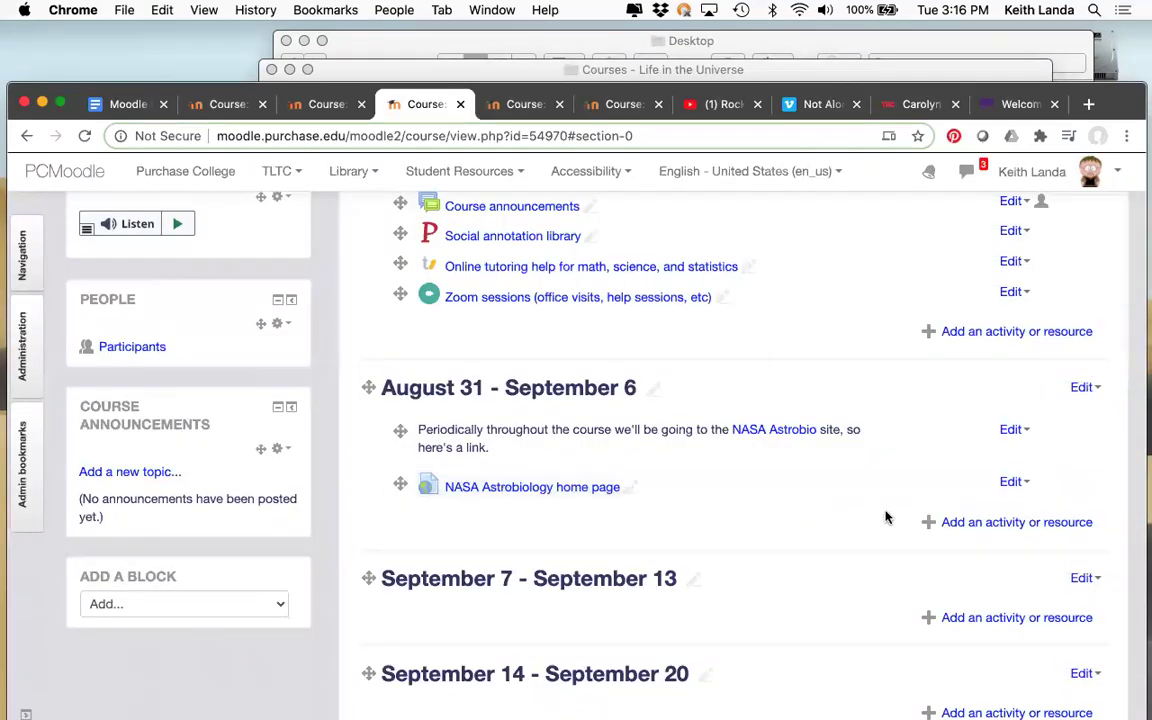
{"action": "left_click", "coordinate": [994, 524]}
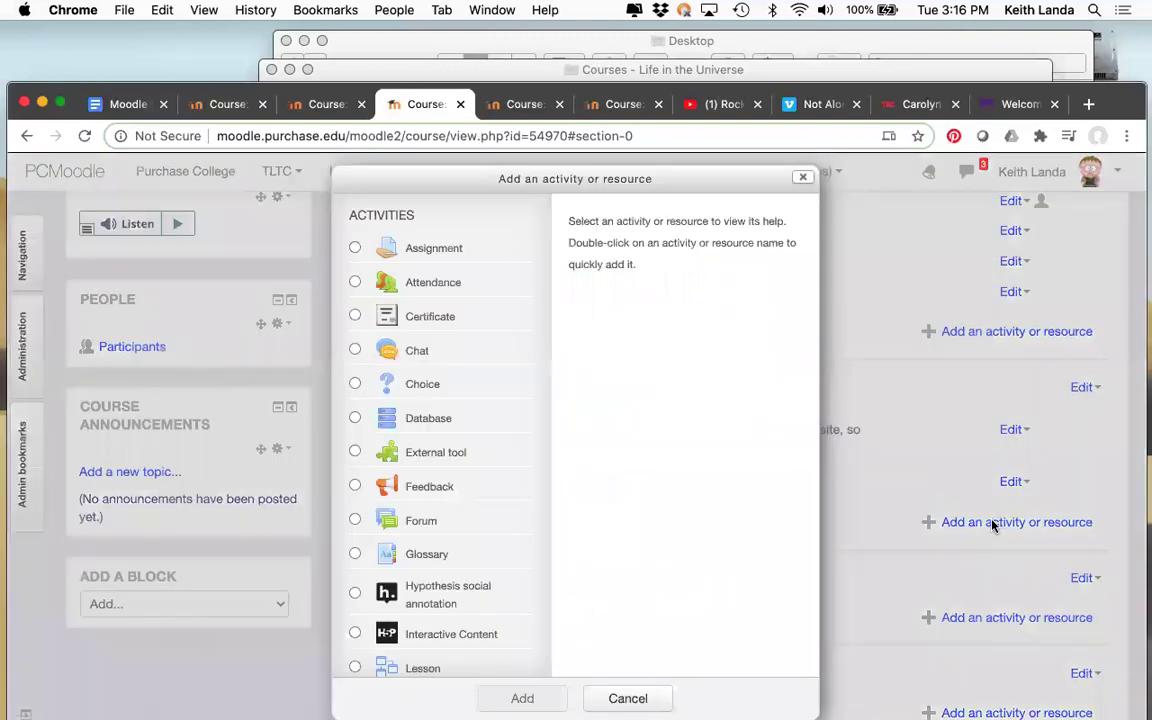
{"action": "scroll", "coordinate": [432, 581], "scroll_direction": "down", "scroll_amount": 15}
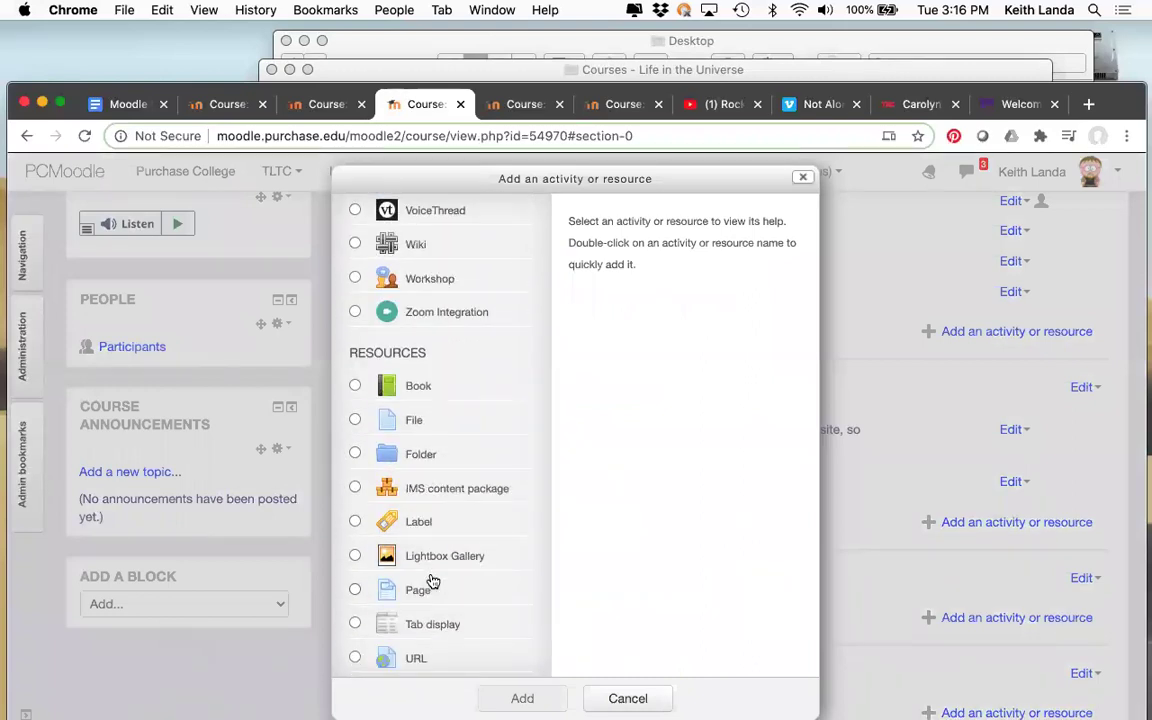
{"action": "scroll", "coordinate": [432, 581], "scroll_direction": "up", "scroll_amount": 1}
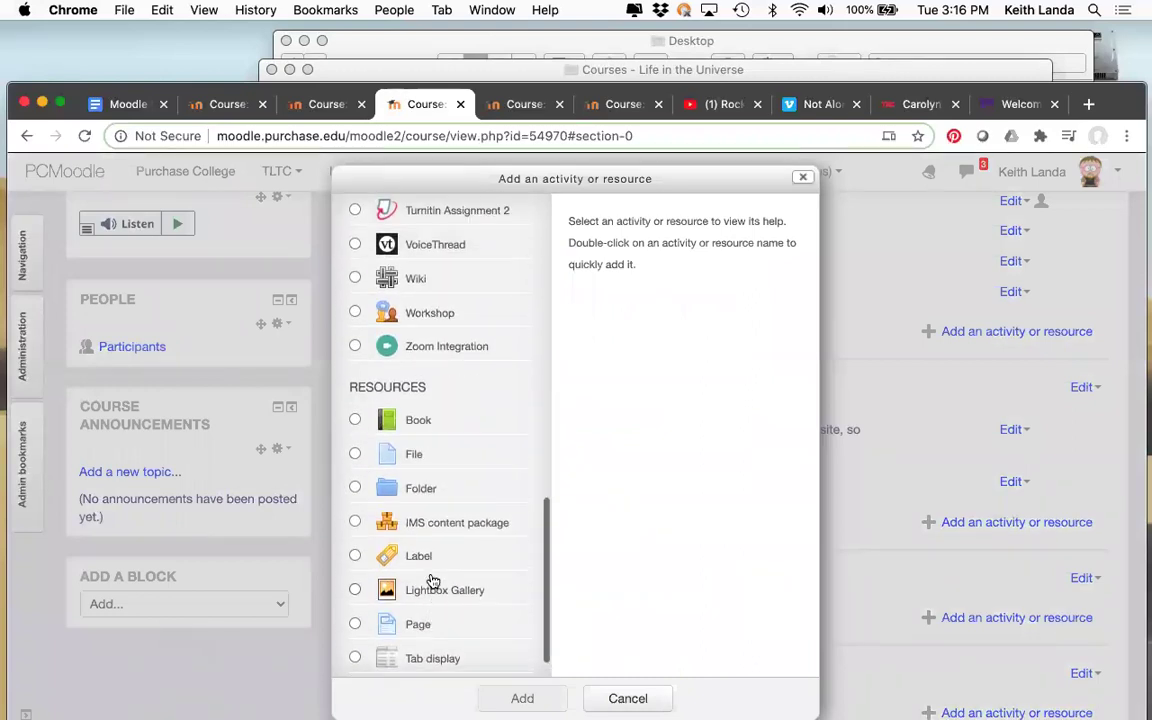
{"action": "left_click", "coordinate": [628, 698]}
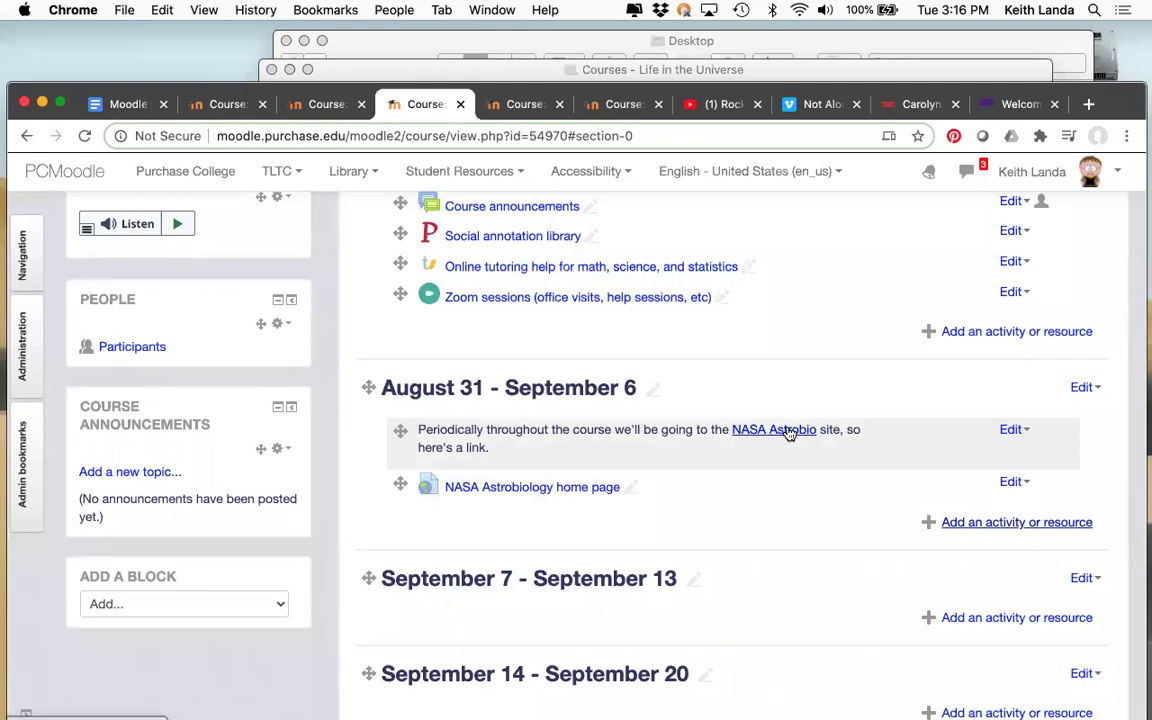
Add a new Label resource to the August 31 - September 6 section
{"action": "left_click", "coordinate": [982, 524]}
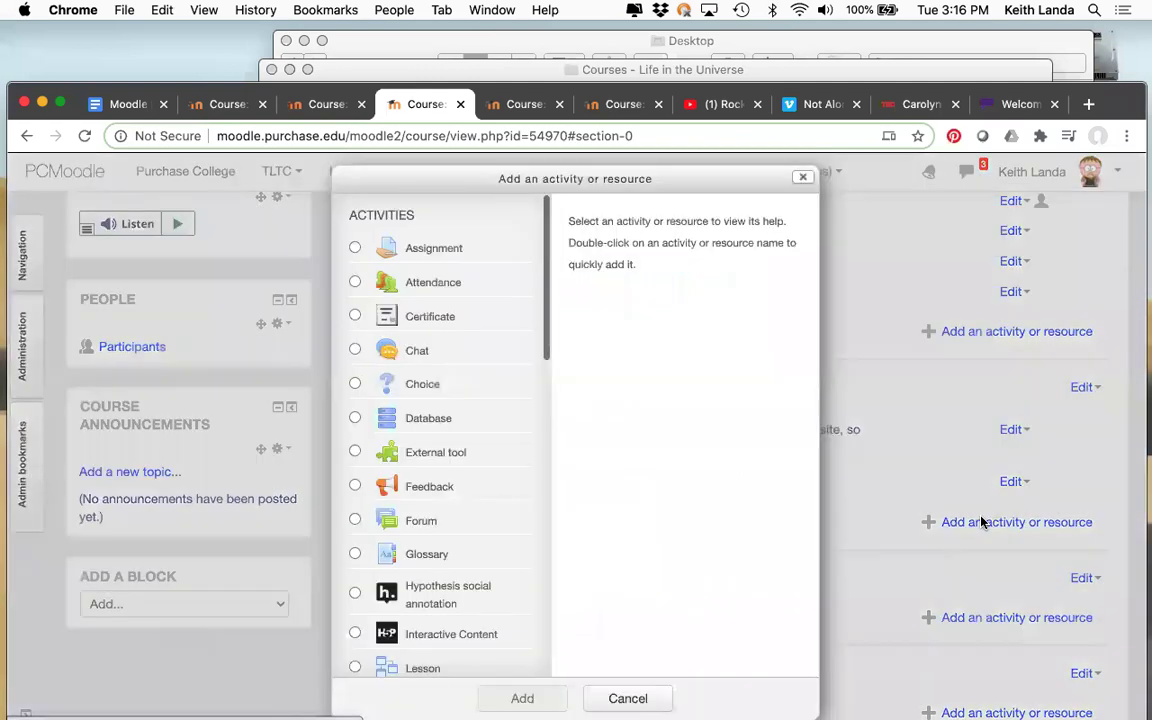
{"action": "scroll", "coordinate": [478, 512], "scroll_direction": "down", "scroll_amount": 10}
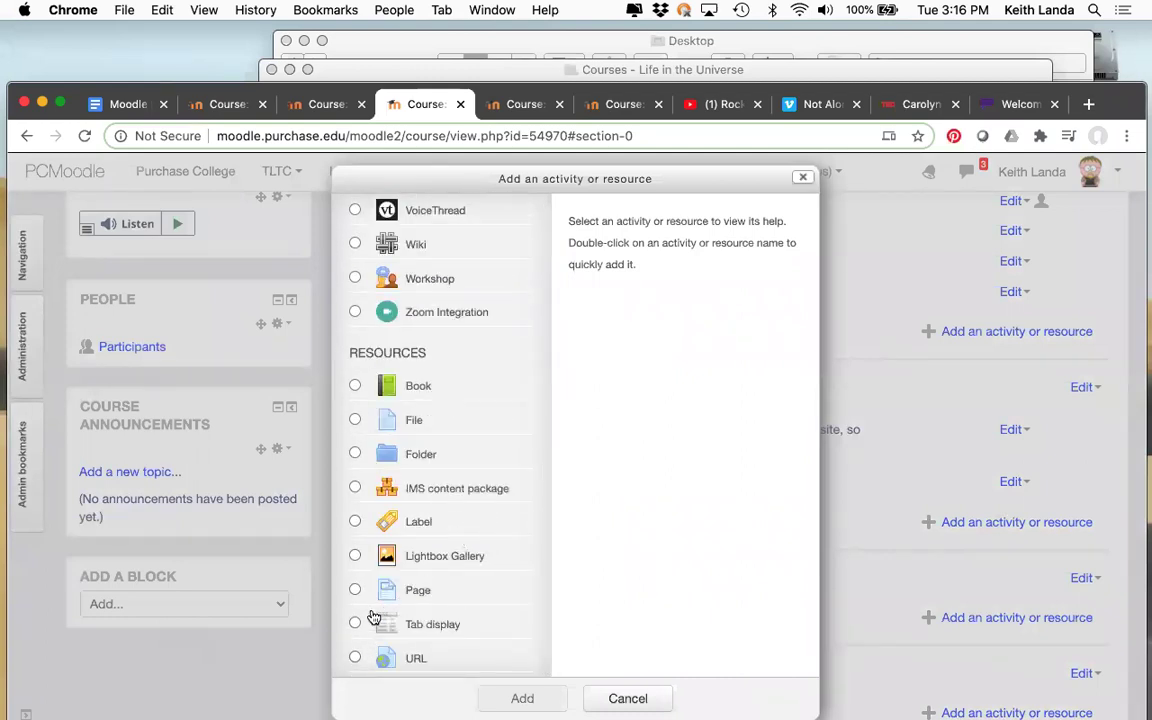
{"action": "left_click", "coordinate": [356, 522]}
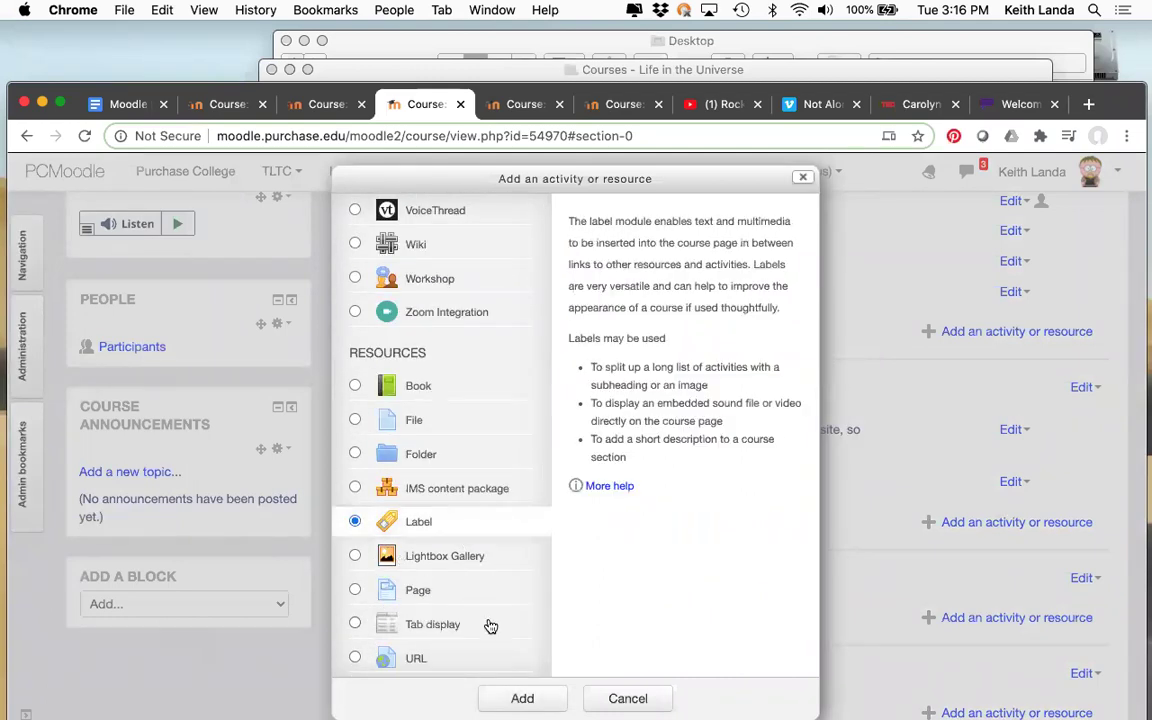
{"action": "left_click", "coordinate": [524, 698]}
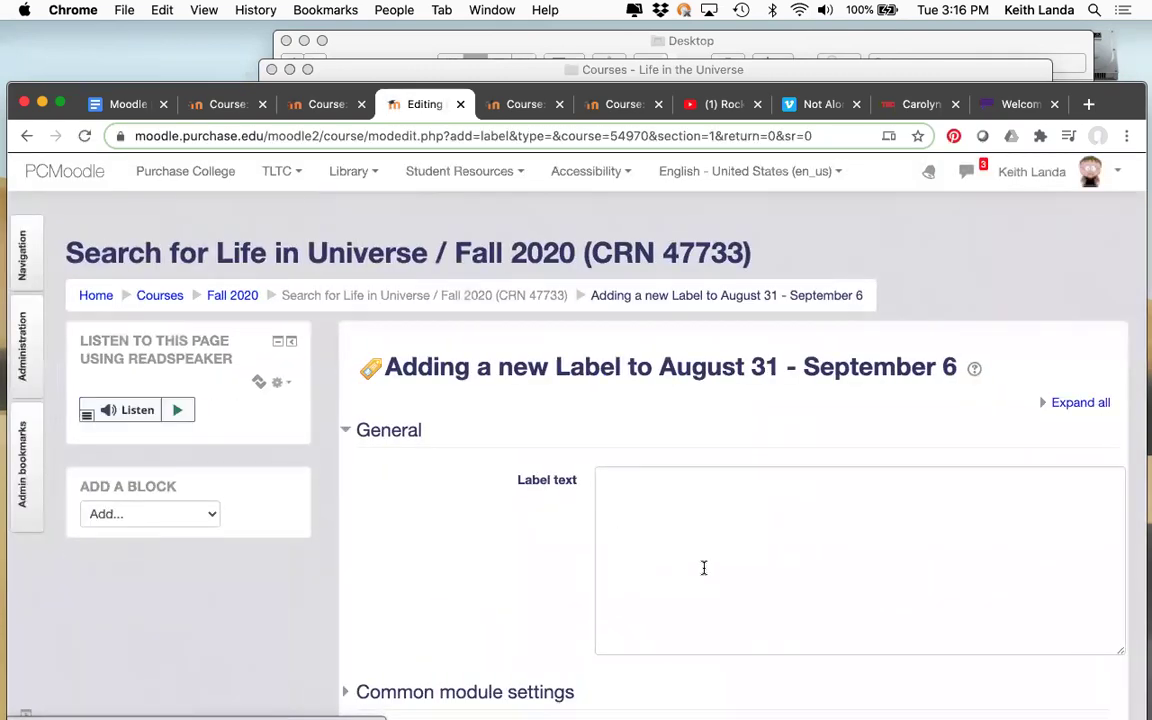
Enter the label text "Watch this recorded lecture about the rock cycle on Earth and Mars."
{"action": "left_click", "coordinate": [668, 579]}
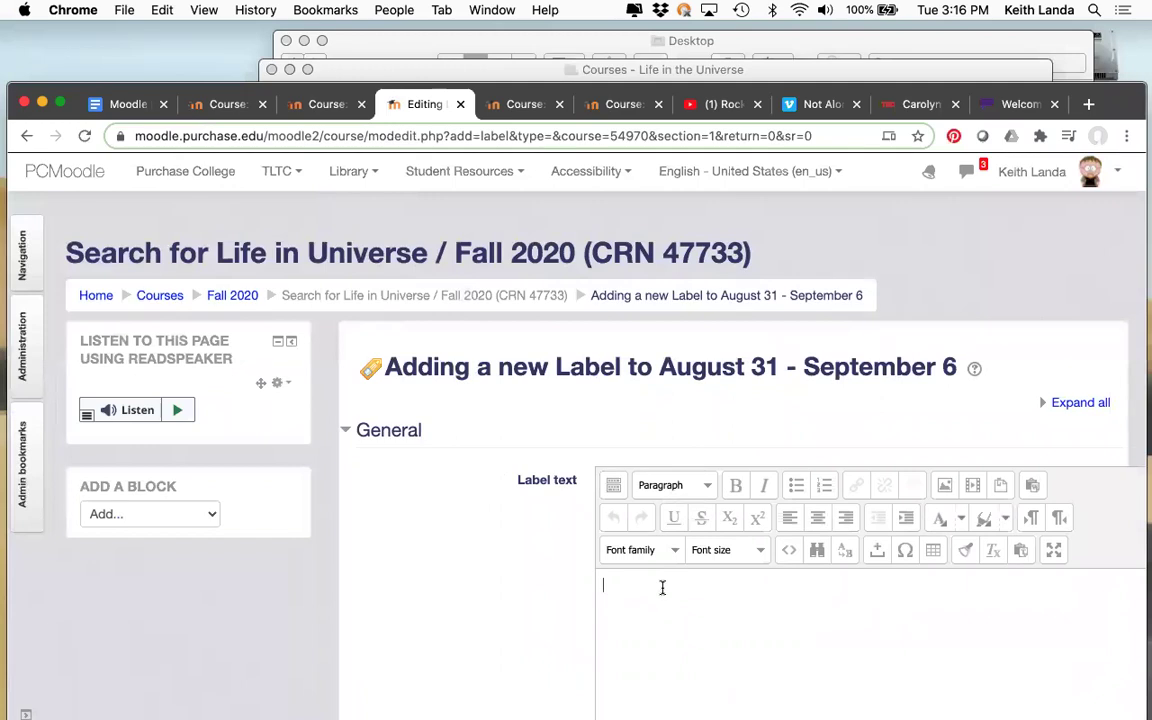
{"action": "type", "text": "Watch this "}
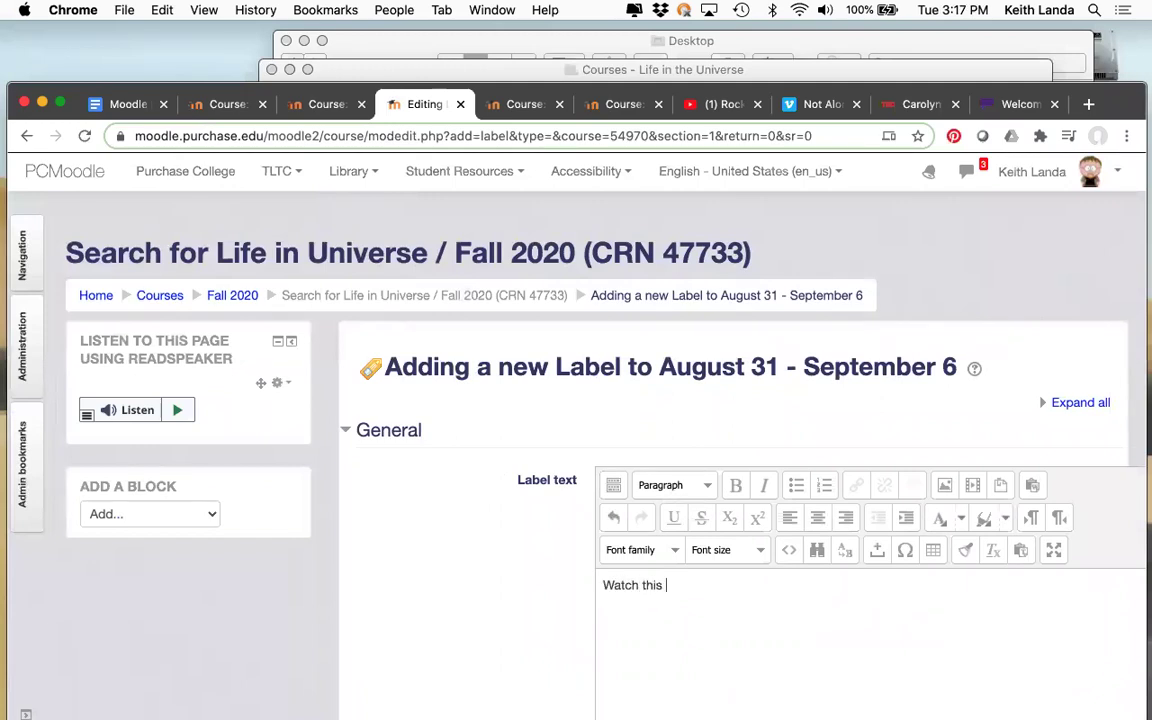
{"action": "type", "text": "recor"}
{"action": "type", "text": "ded lectur"}
{"action": "type", "text": "e on"}
{"action": "key", "text": "BackSpace"}
{"action": "key", "text": "BackSpace"}
{"action": "type", "text": "about the "}
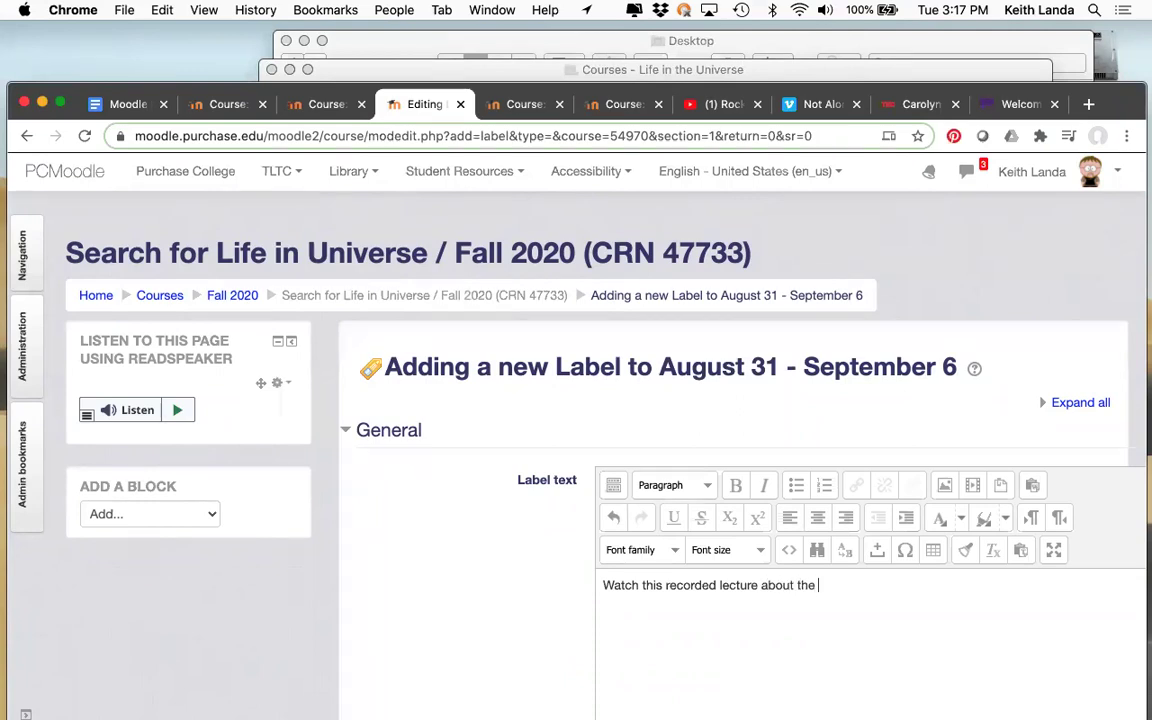
{"action": "type", "text": "rock cycle on Earth"}
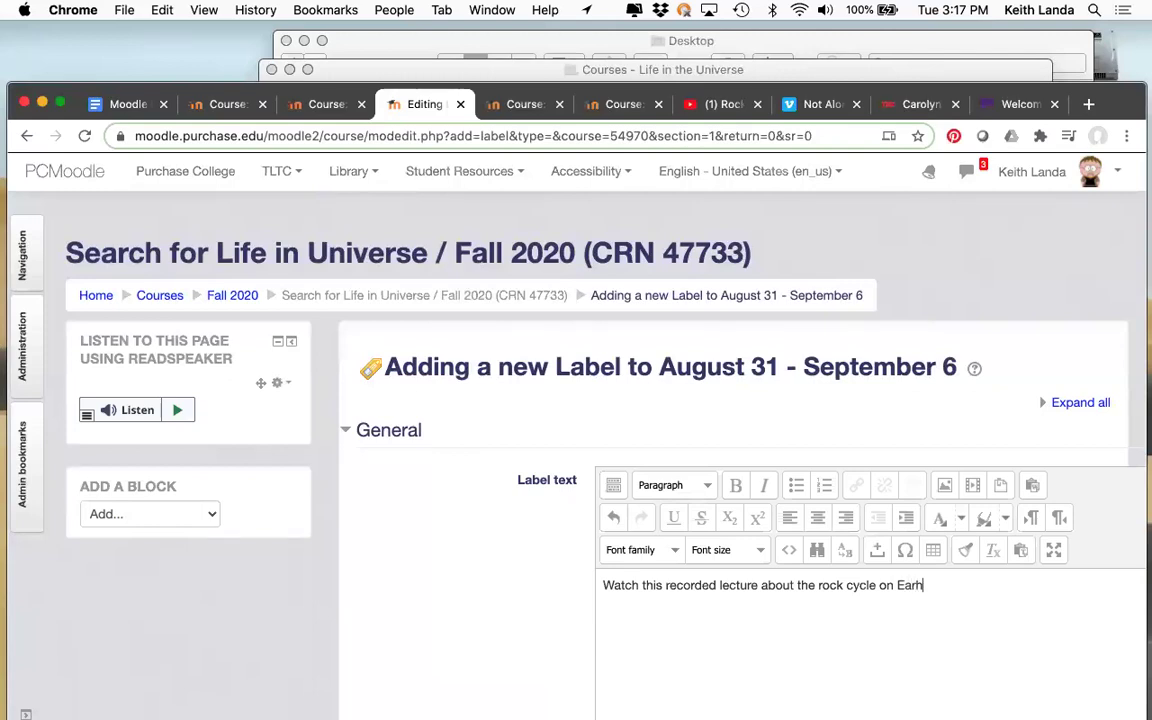
{"action": "type", "text": " and Mars."}
{"action": "key", "text": "Return"}
{"action": "type", "text": "https://www.youtube.com/watch?v=qgJVK7HvdHU"}
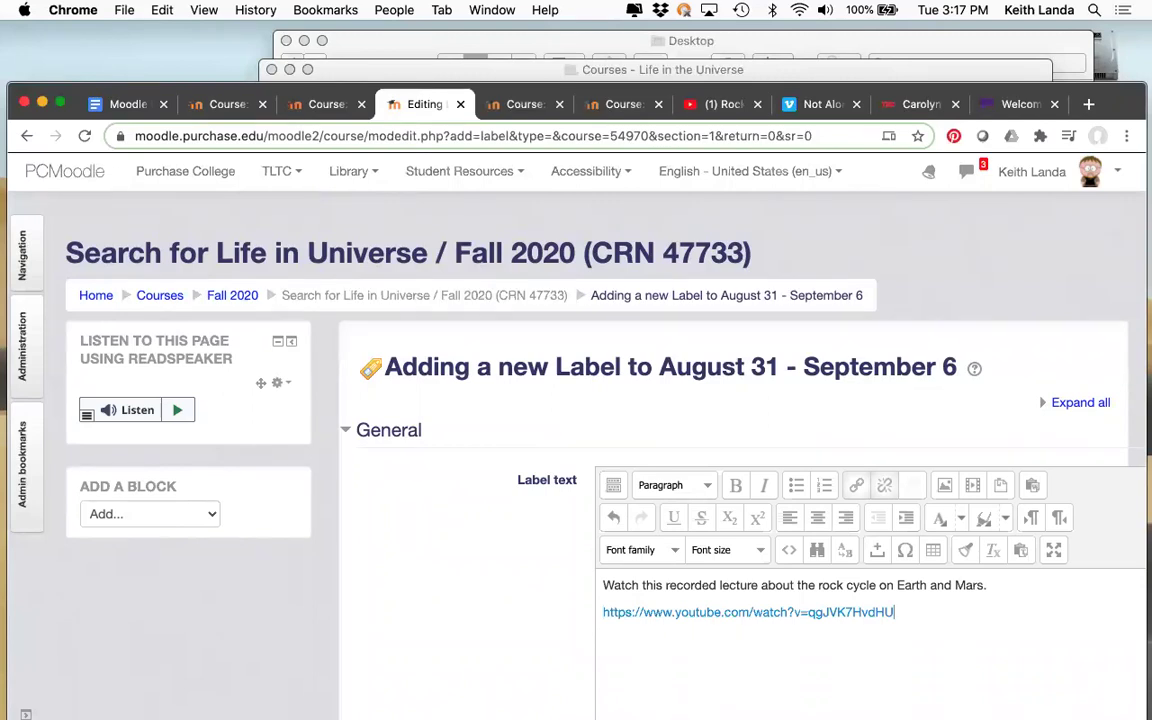
{"action": "key", "text": "super+z"}
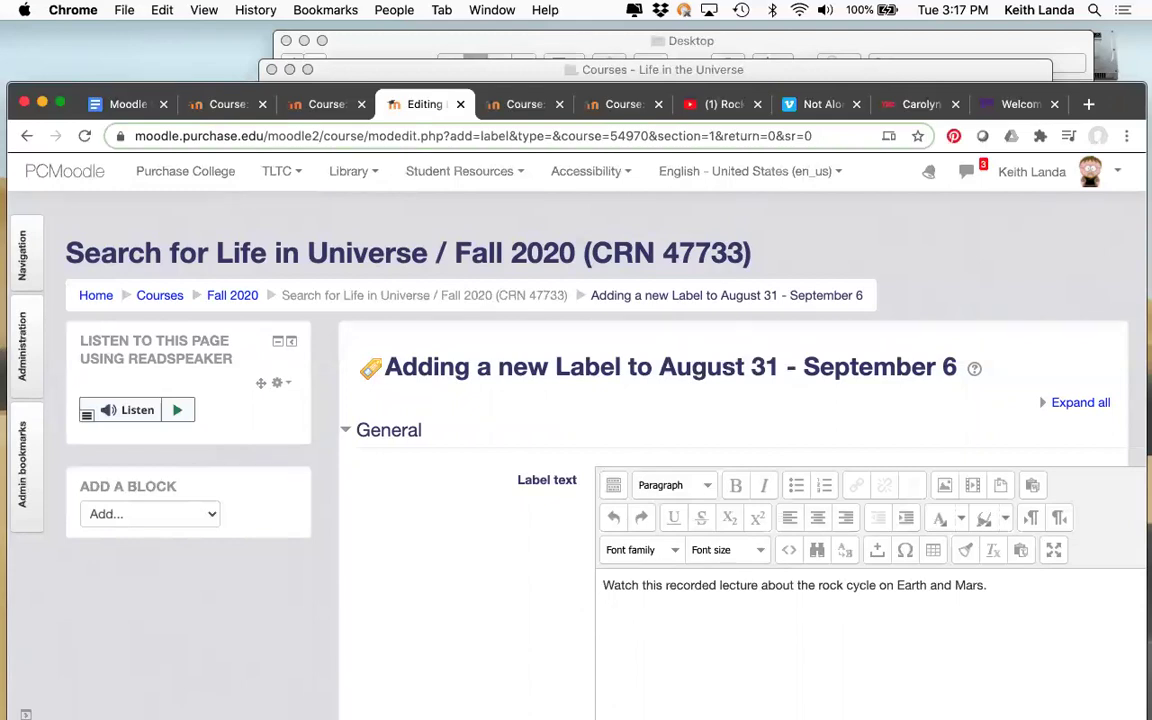
{"action": "type", "text": "https://www.youtube.com/watch?v=qgJVK7HvdHU"}
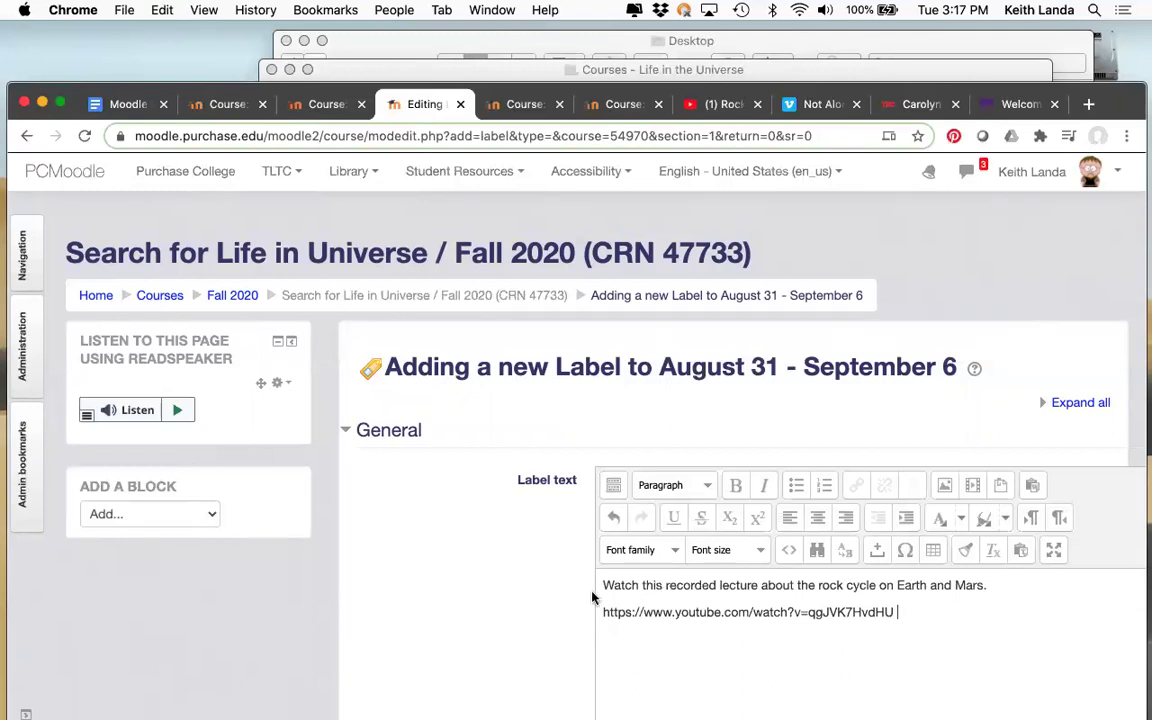
Link the address text to that same YouTube URL, opening in a new window, and save the label, returning to the course
{"action": "left_click_drag", "start_coordinate": [604, 613], "coordinate": [893, 612]}
{"action": "key", "text": "super+c"}
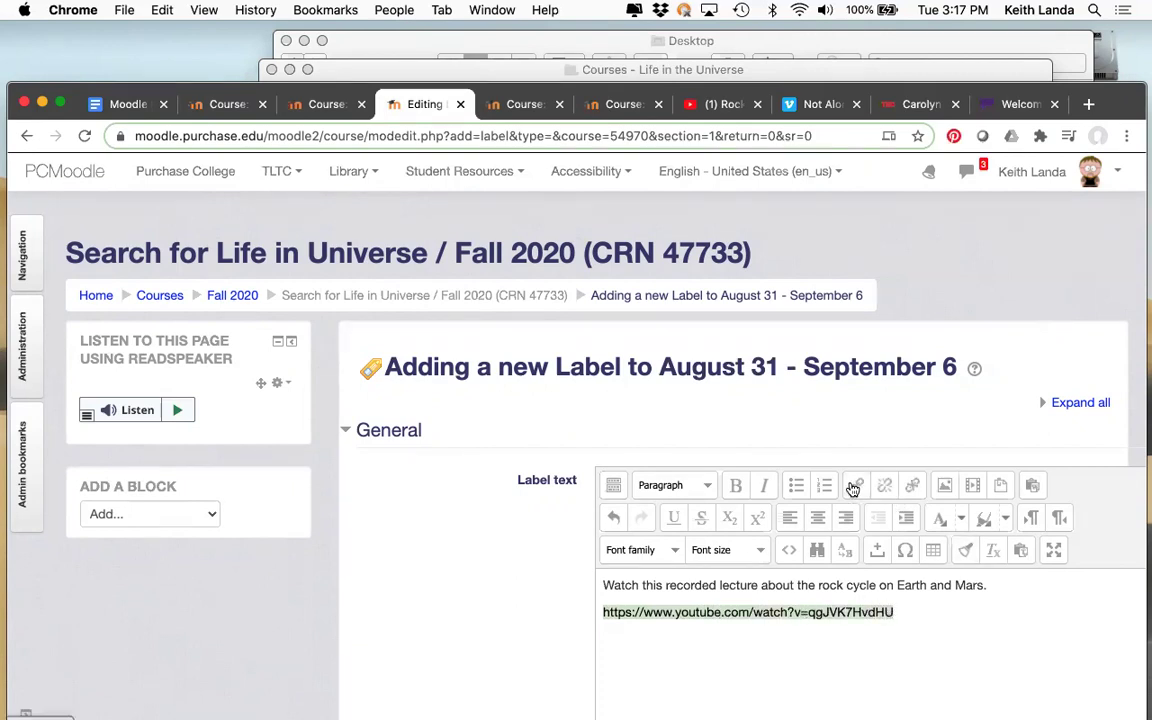
{"action": "left_click", "coordinate": [853, 487]}
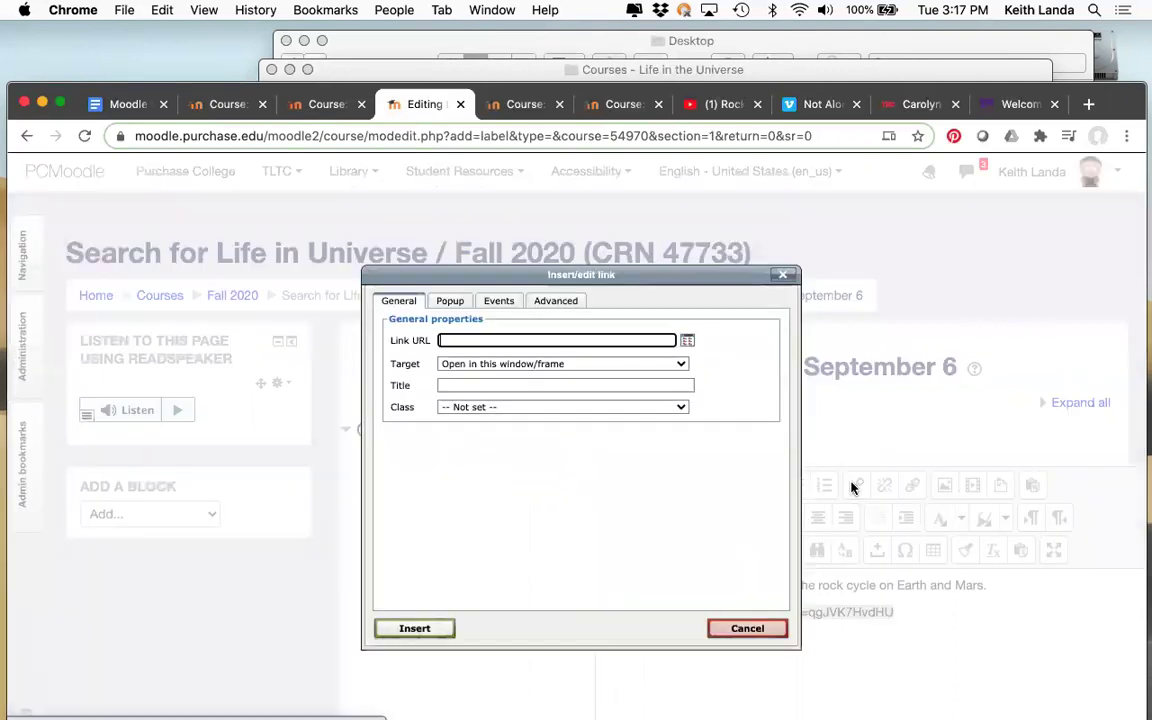
{"action": "key", "text": "super+v"}
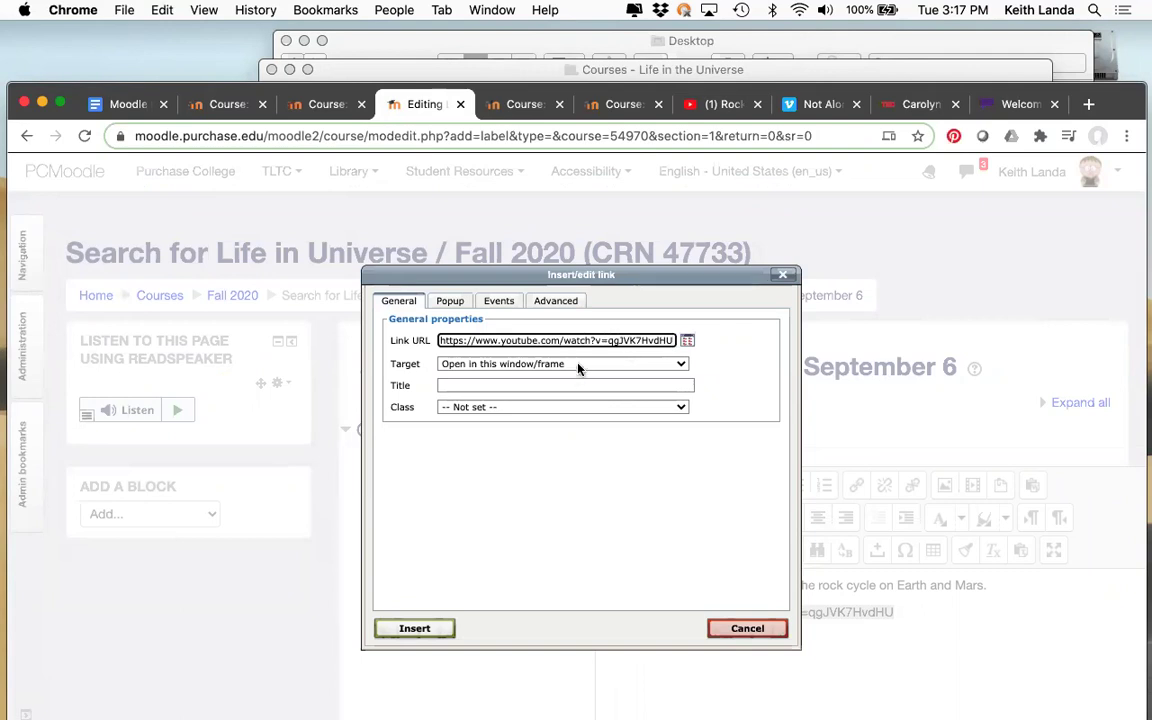
{"action": "left_click", "coordinate": [578, 367]}
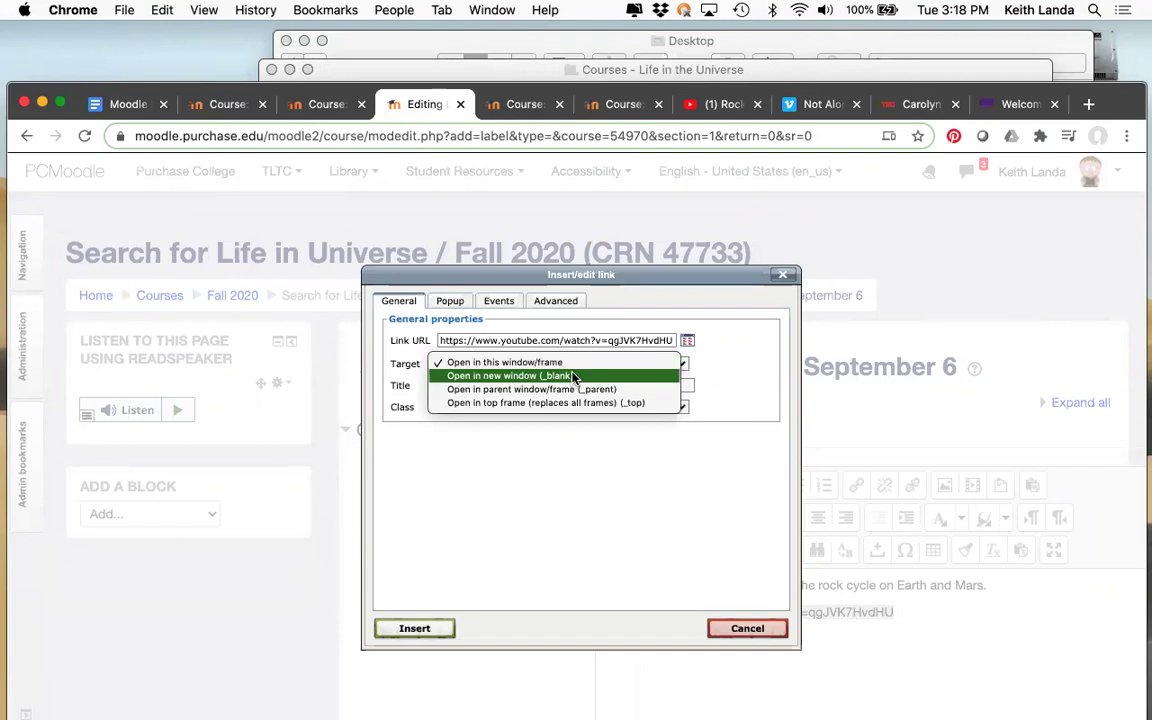
{"action": "left_click", "coordinate": [575, 376]}
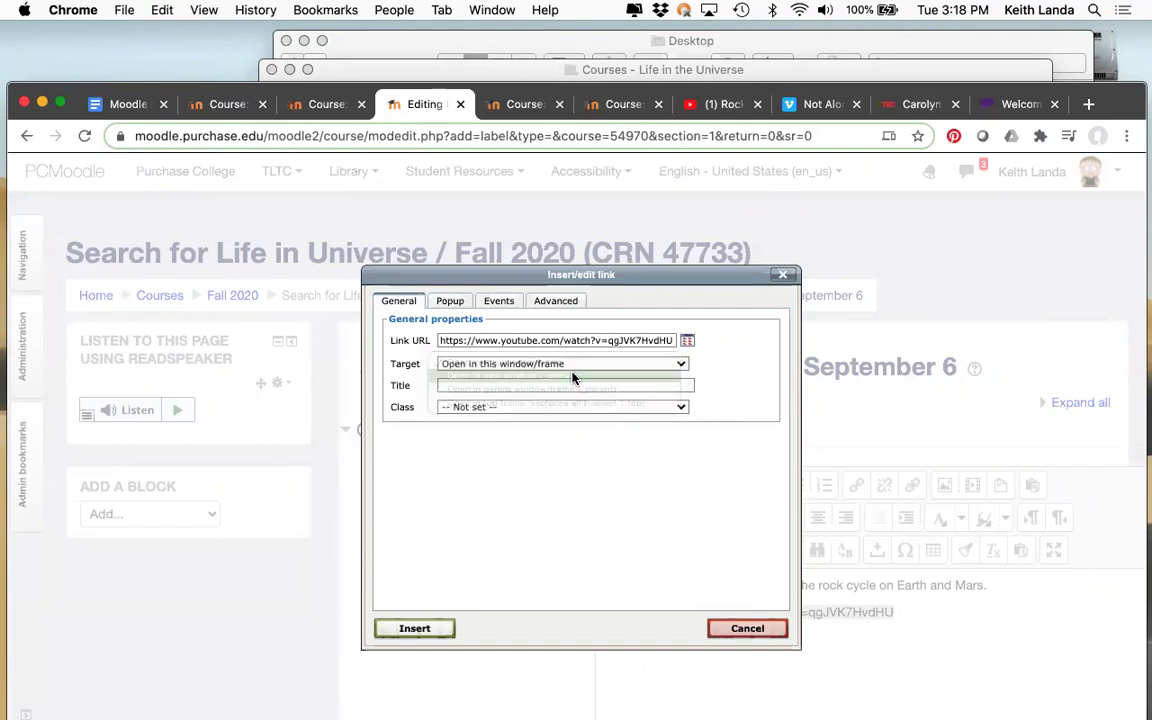
{"action": "left_click", "coordinate": [415, 630]}
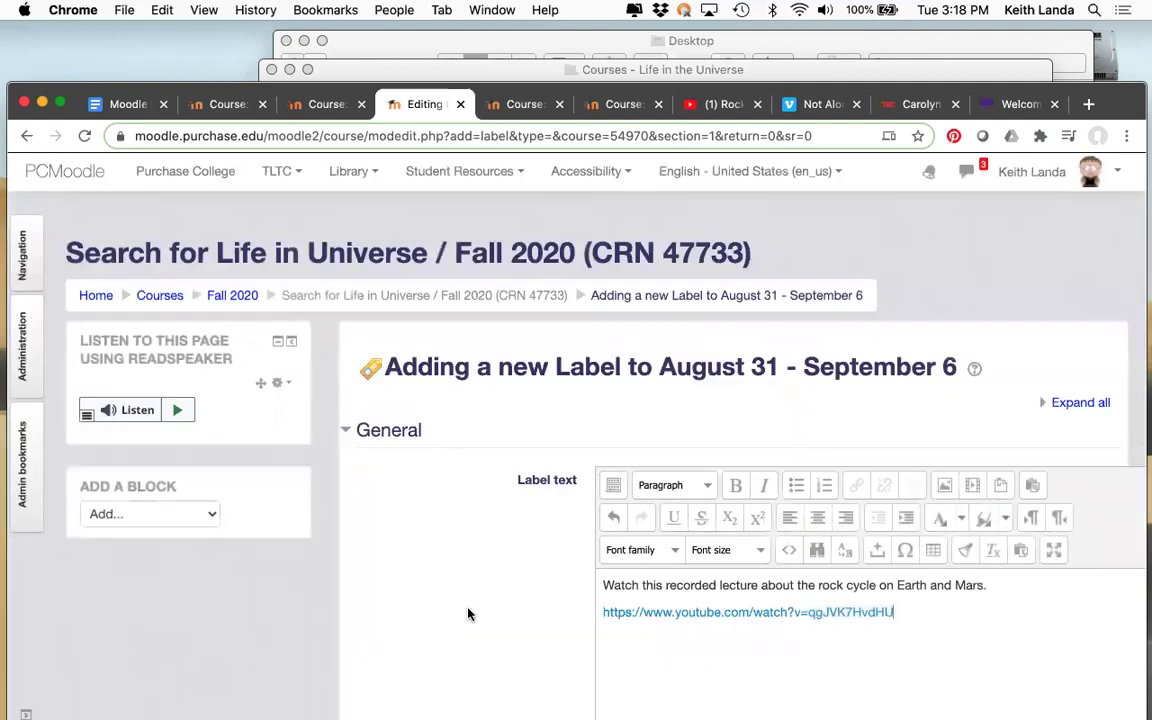
{"action": "scroll", "coordinate": [468, 612], "scroll_direction": "down", "scroll_amount": 10}
{"action": "scroll", "coordinate": [468, 612], "scroll_direction": "down", "scroll_amount": 1}
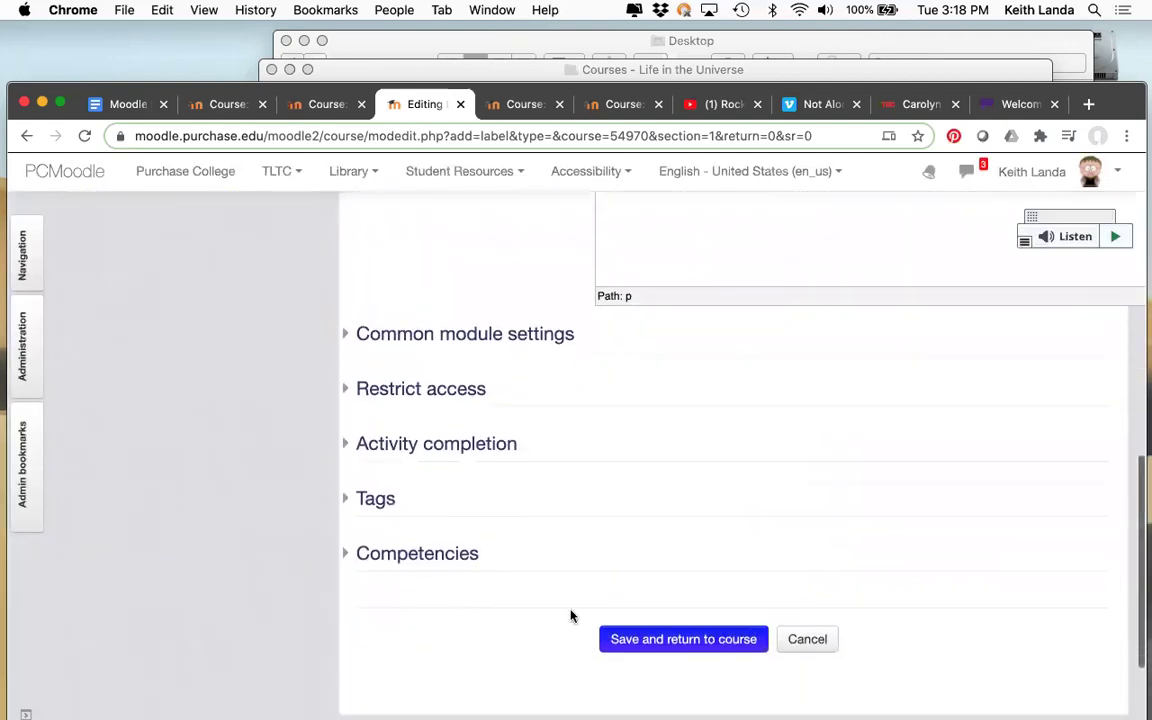
{"action": "left_click", "coordinate": [676, 641]}
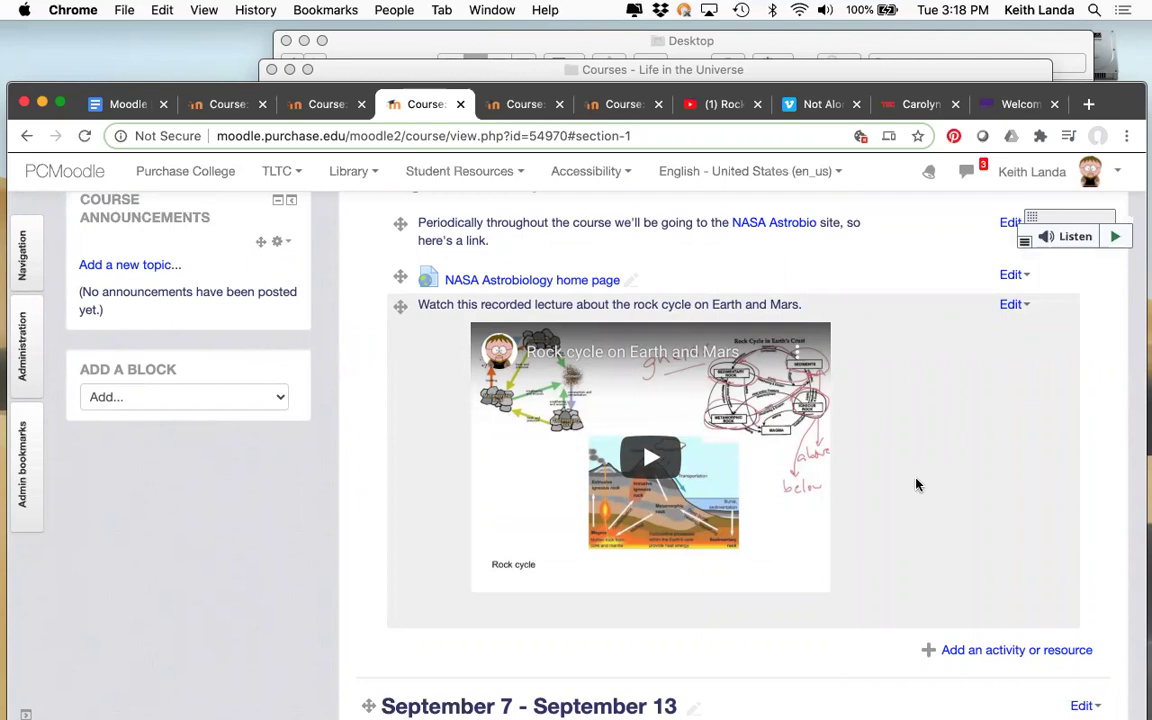
Test playback of the embedded rock cycle video on the course page, skipping ahead to 9:41 and pausing it
{"action": "left_click", "coordinate": [652, 460]}
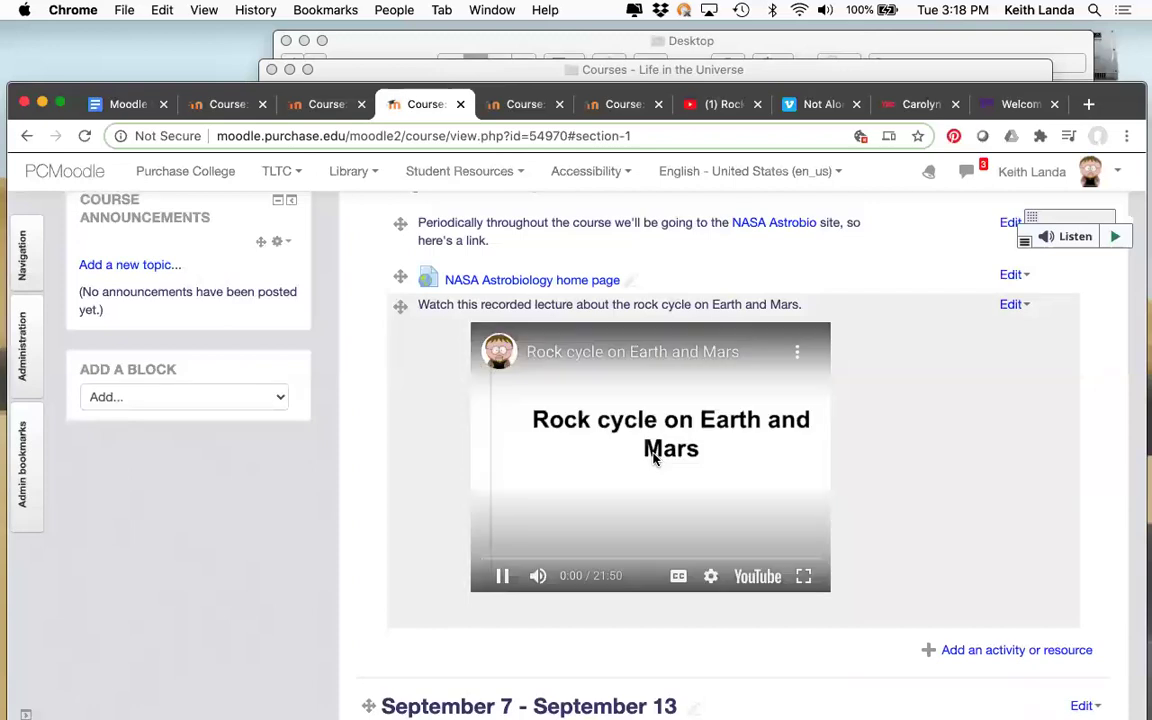
{"action": "left_click", "coordinate": [590, 561]}
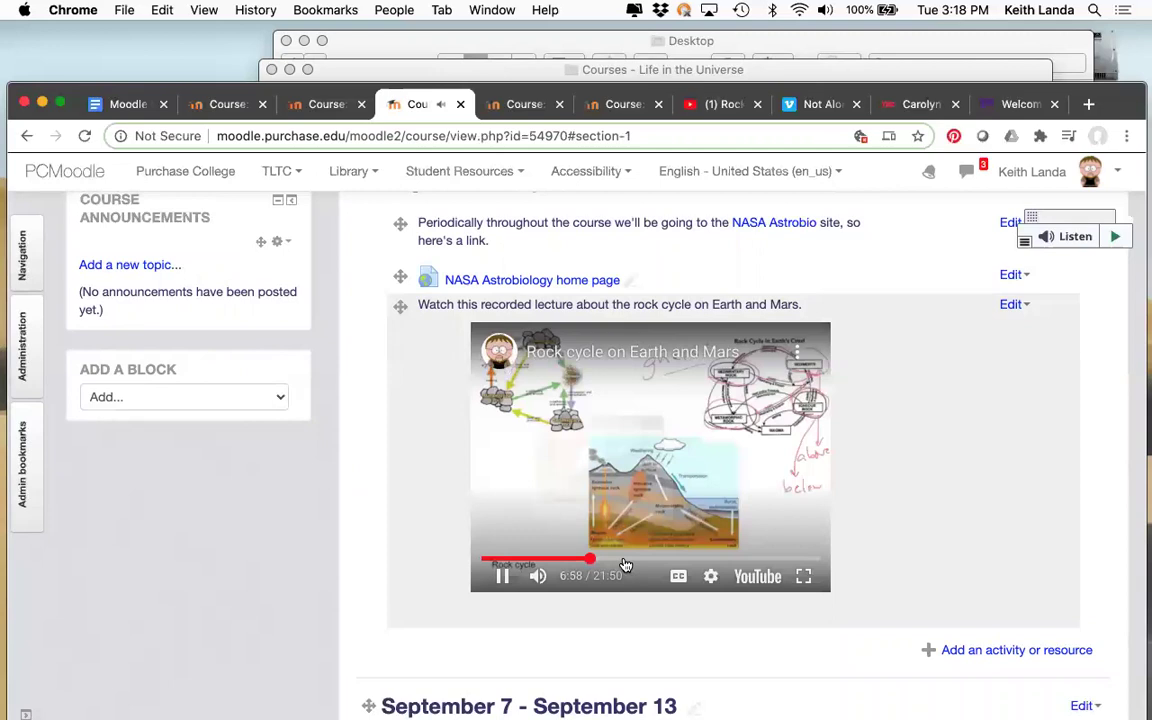
{"action": "left_click", "coordinate": [632, 562]}
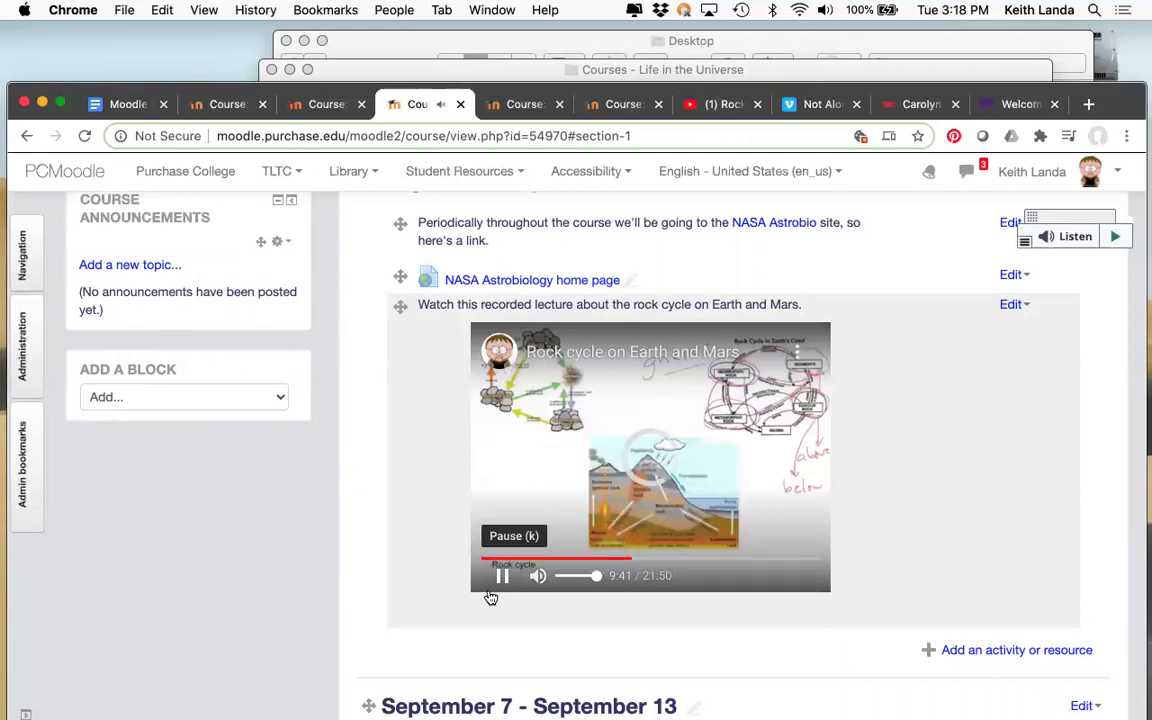
{"action": "left_click", "coordinate": [503, 577]}
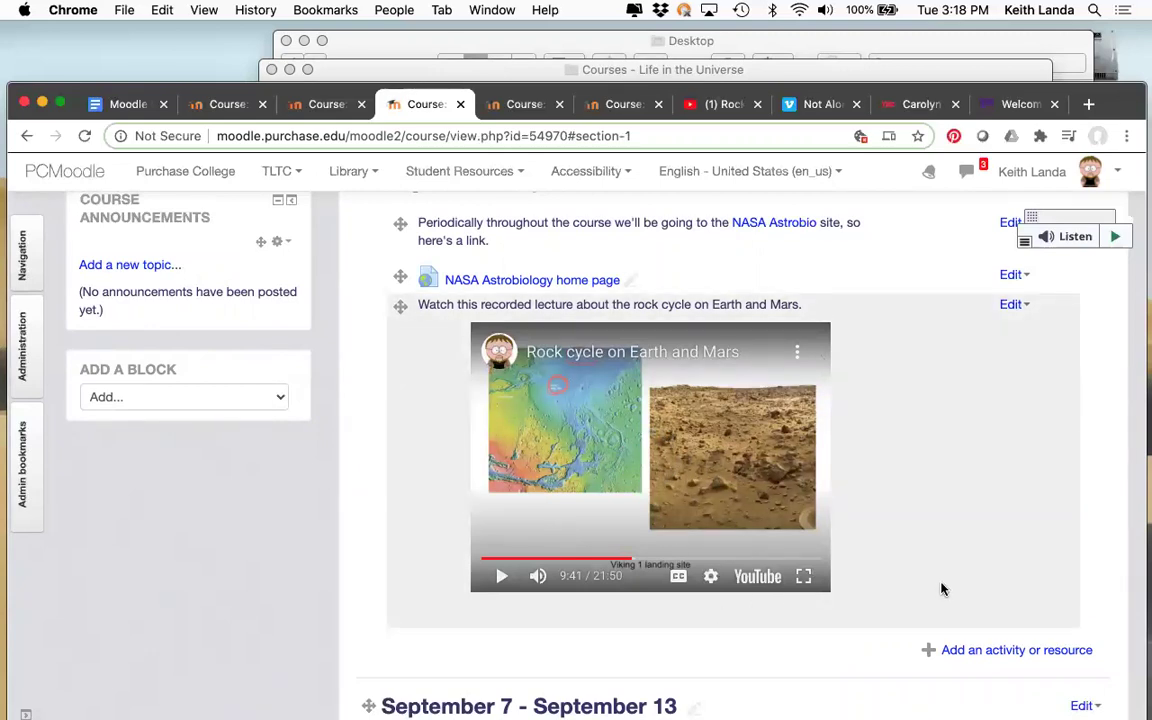
{"action": "scroll", "coordinate": [941, 589], "scroll_direction": "up", "scroll_amount": 1}
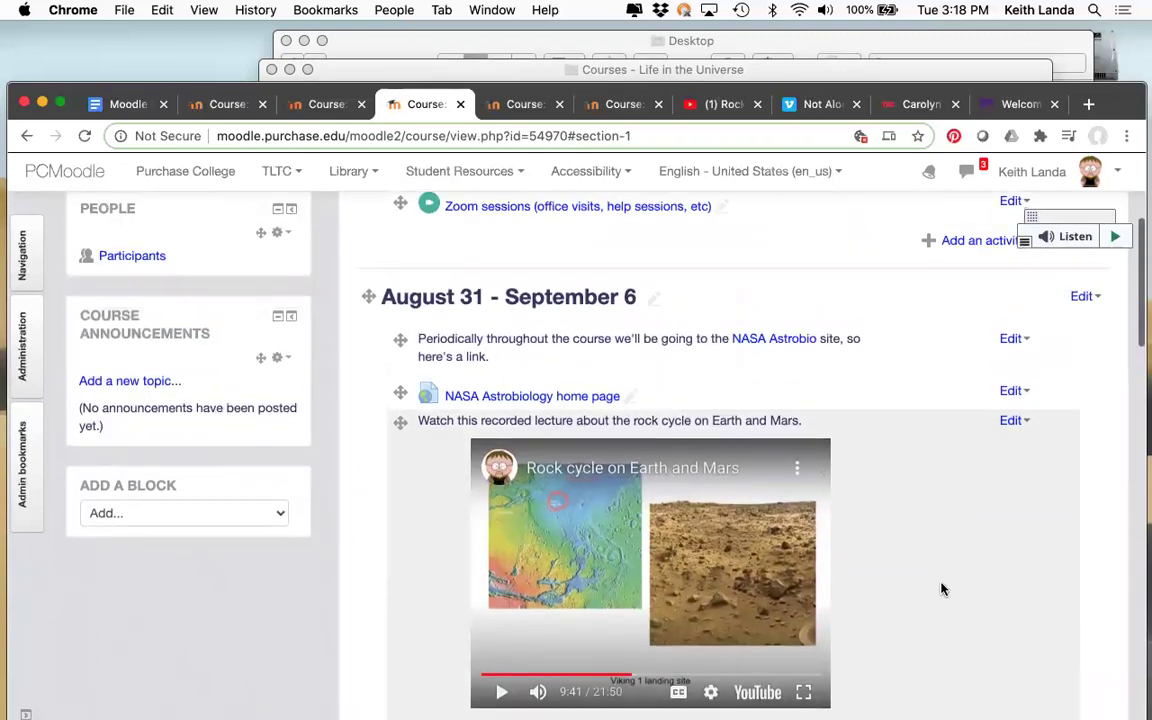
{"action": "scroll", "coordinate": [941, 589], "scroll_direction": "down", "scroll_amount": 2}
{"action": "scroll", "coordinate": [941, 590], "scroll_direction": "down", "scroll_amount": 1}
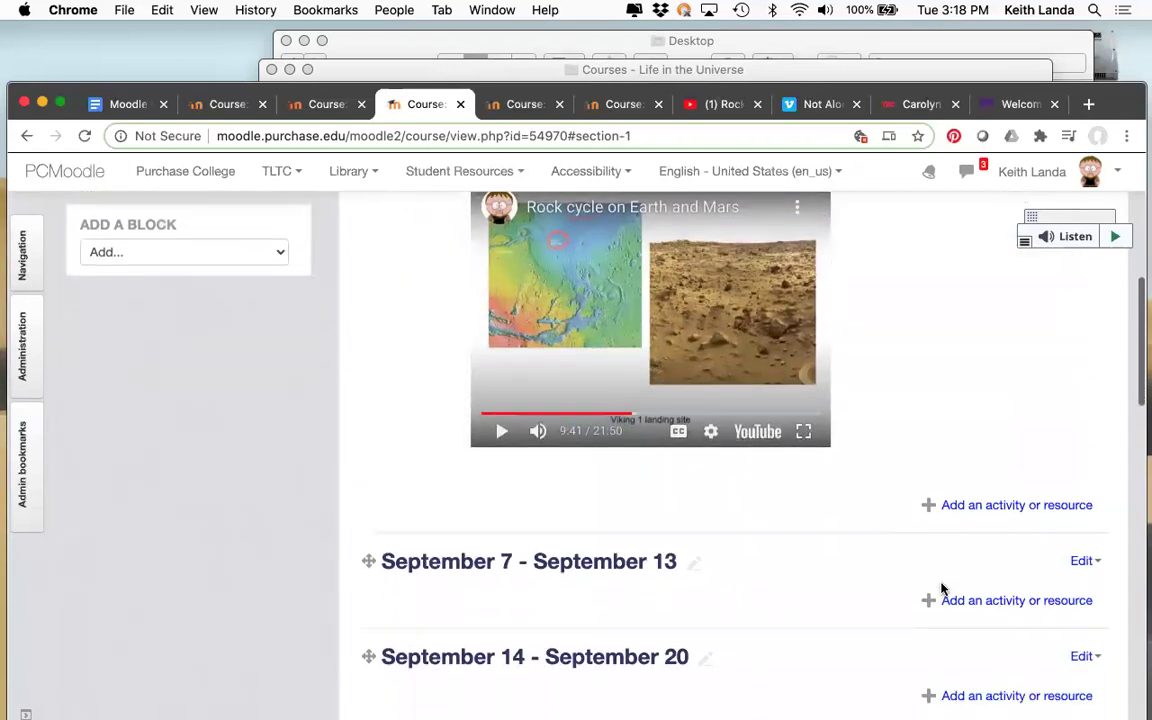
Open the Spice Frontier staff pick video on Vimeo and copy its page address
{"action": "scroll", "coordinate": [941, 590], "scroll_direction": "up", "scroll_amount": 3}
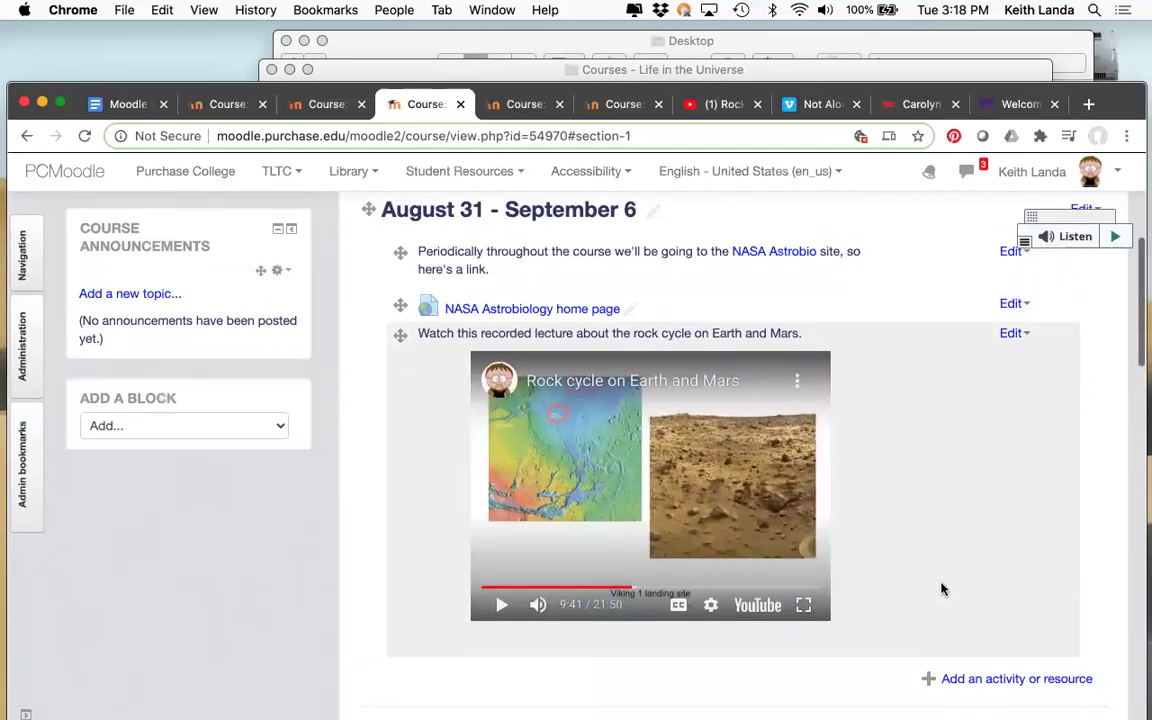
{"action": "scroll", "coordinate": [941, 590], "scroll_direction": "up", "scroll_amount": 1}
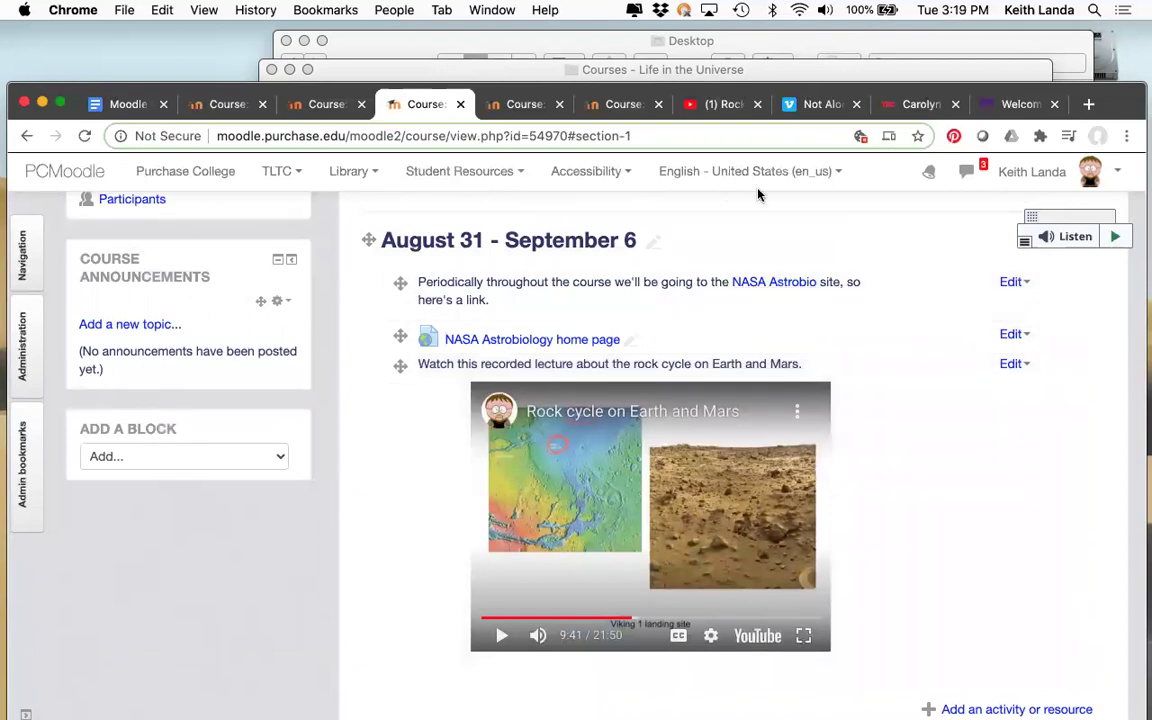
{"action": "left_click", "coordinate": [822, 104]}
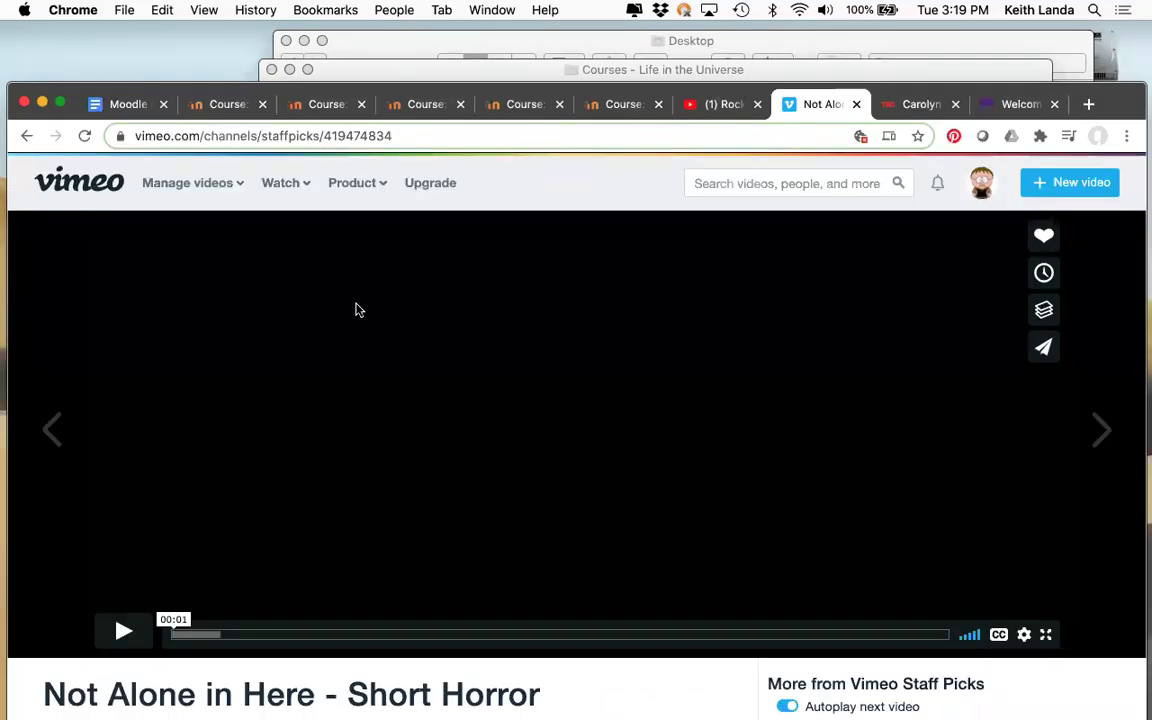
{"action": "key", "text": "super+r"}
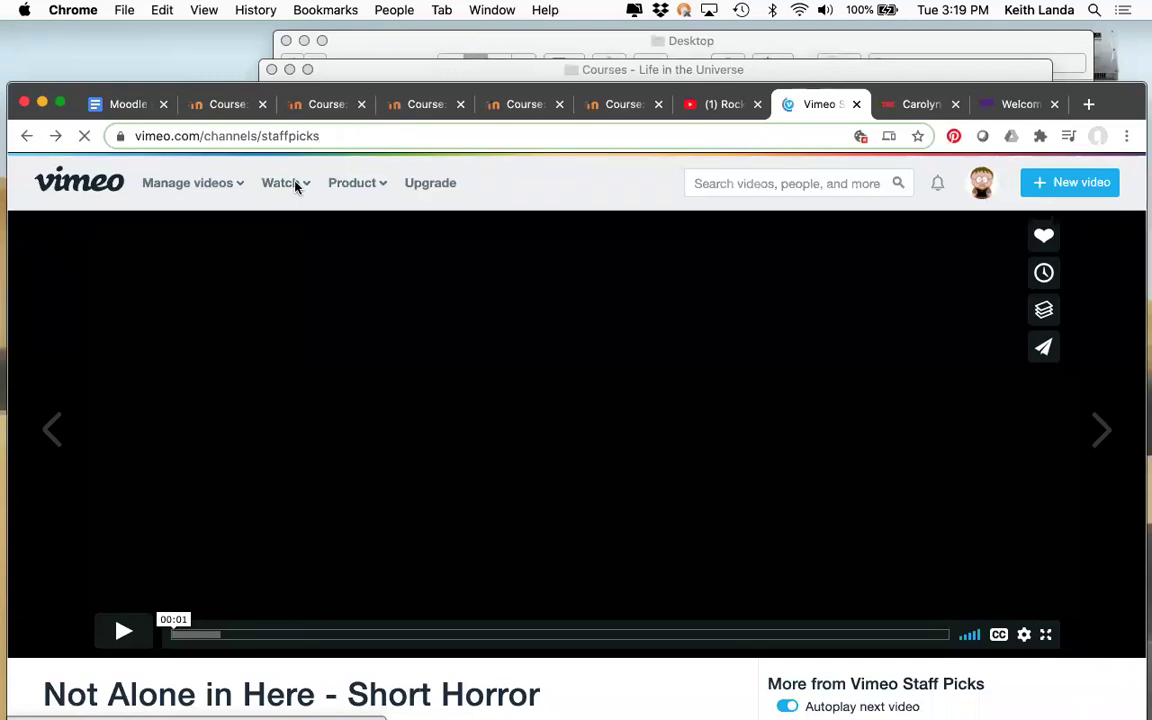
{"action": "mouse_move", "coordinate": [296, 186]}
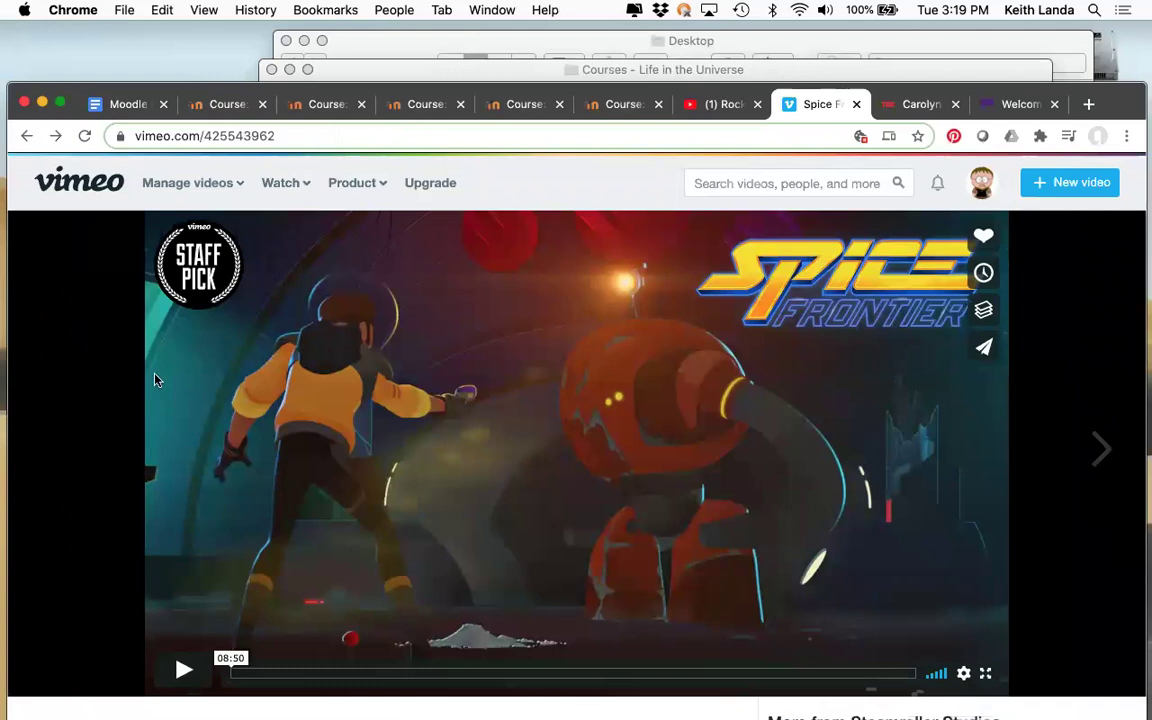
{"action": "left_click", "coordinate": [291, 139]}
{"action": "key", "text": "super+c"}
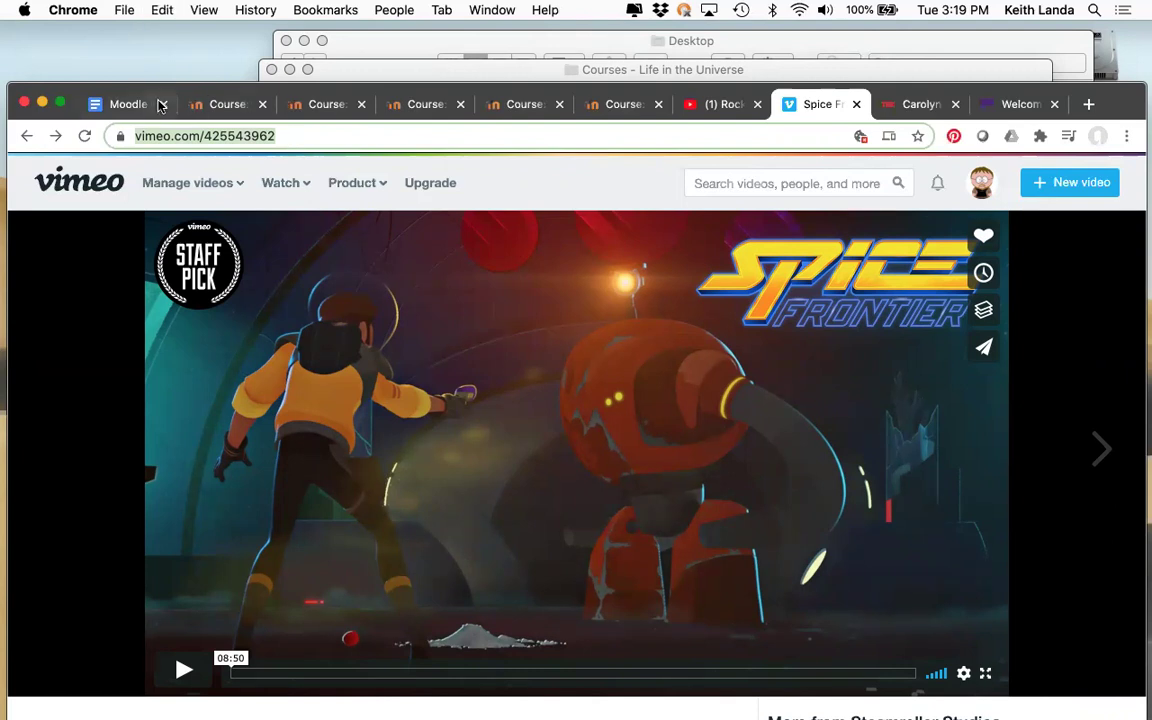
Start a new Label resource in the August 31 - September 6 section of the Moodle course
{"action": "left_click", "coordinate": [436, 113]}
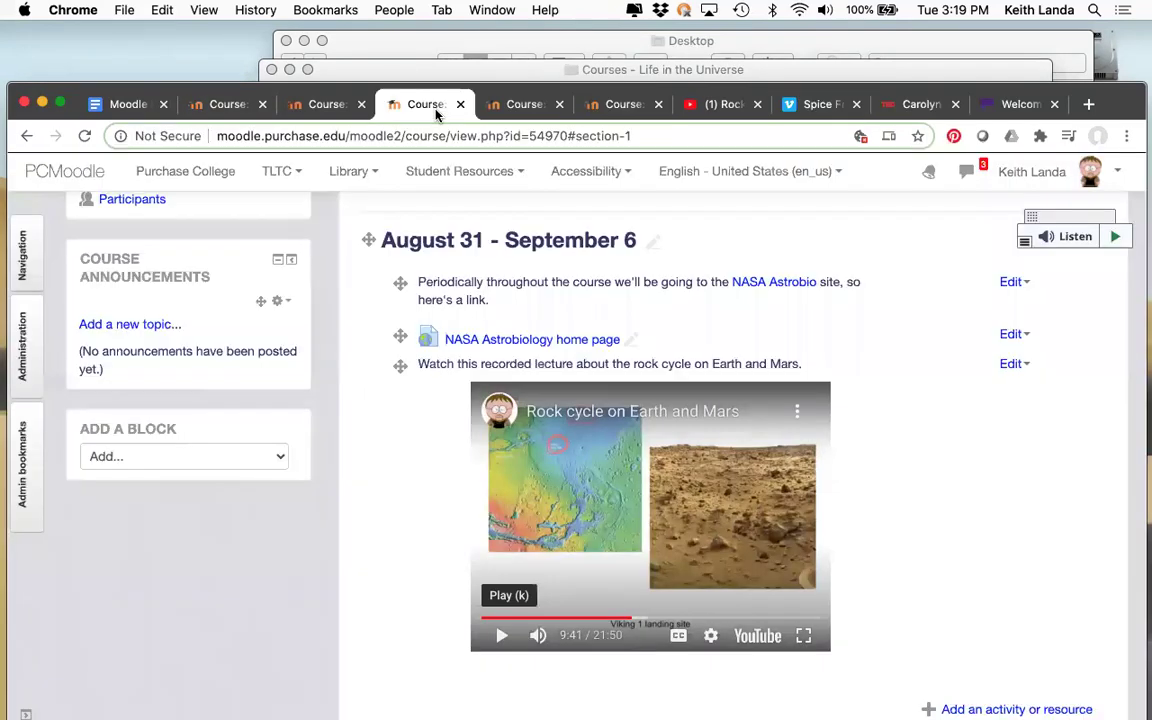
{"action": "scroll", "coordinate": [1036, 591], "scroll_direction": "down", "scroll_amount": 3}
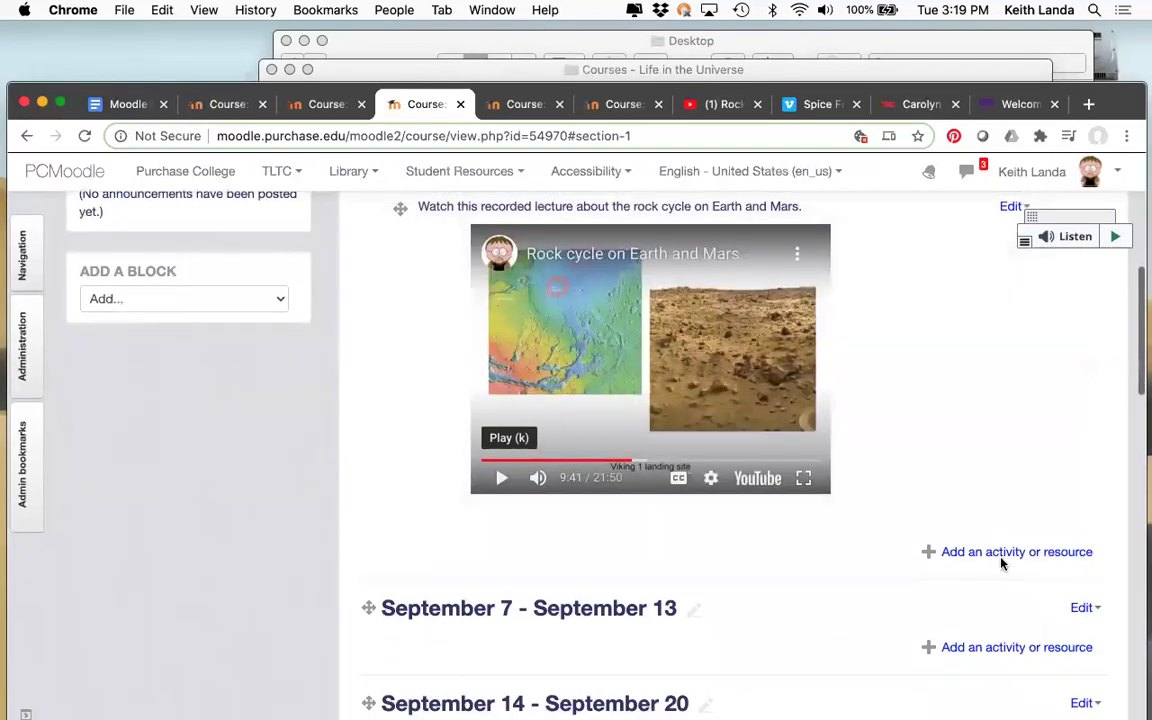
{"action": "left_click", "coordinate": [995, 553]}
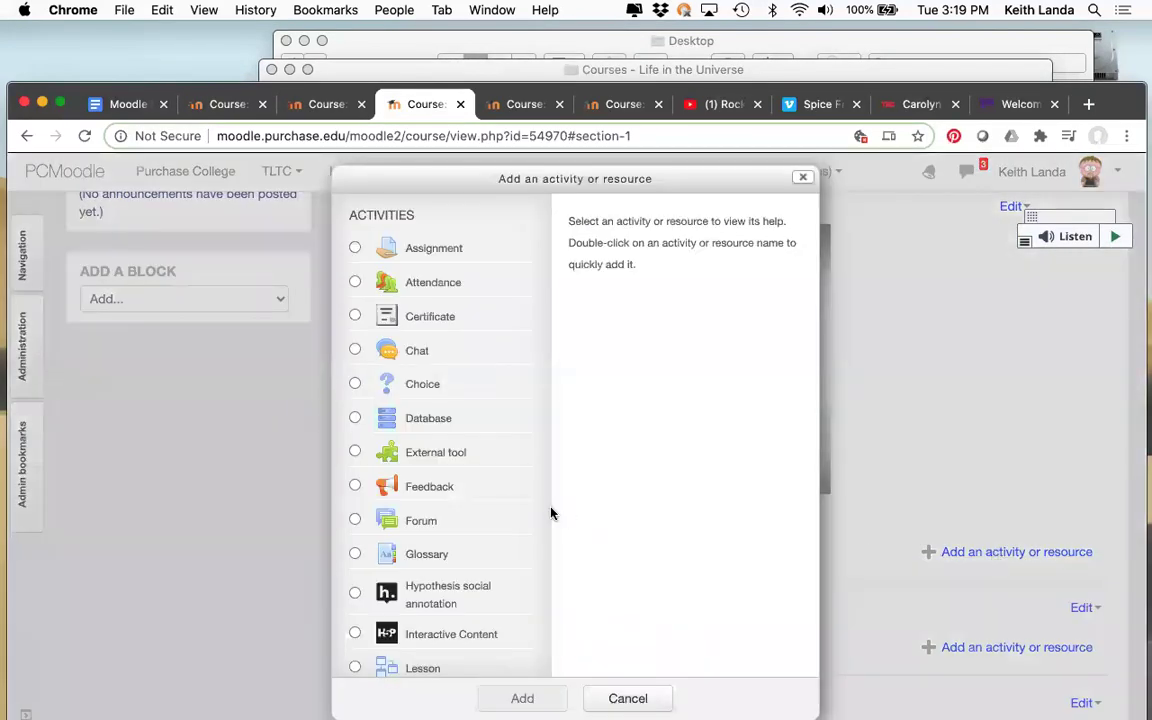
{"action": "scroll", "coordinate": [470, 489], "scroll_direction": "down", "scroll_amount": 10}
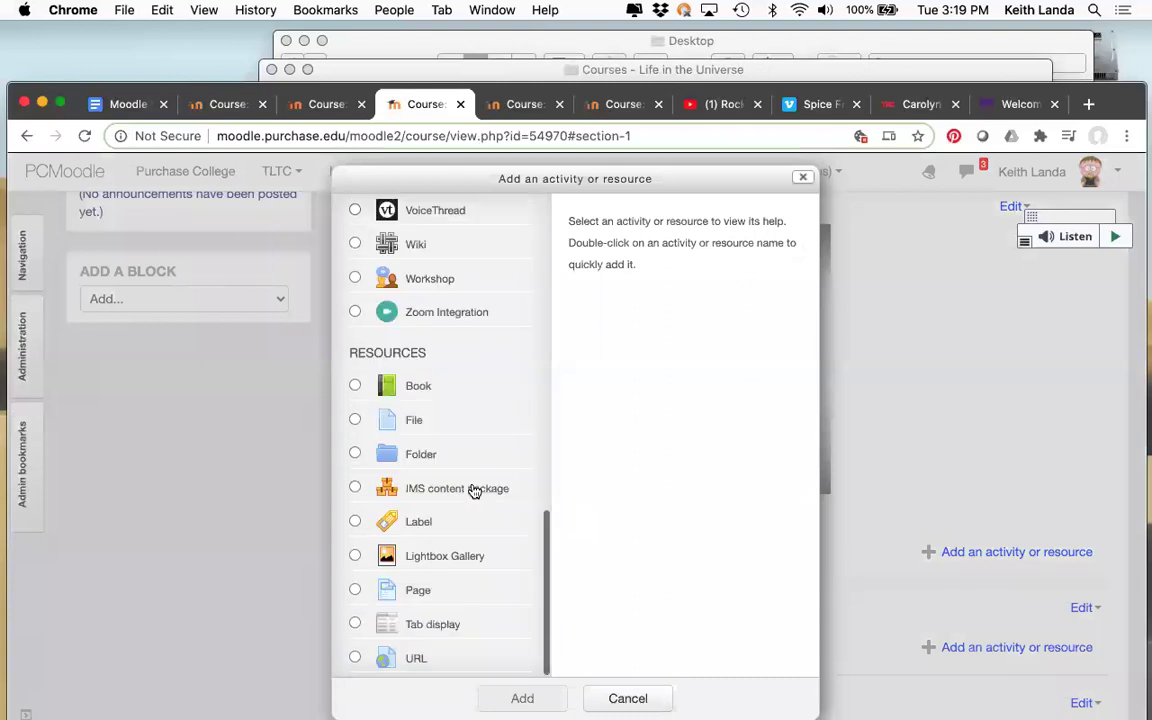
{"action": "left_click", "coordinate": [418, 522]}
{"action": "left_click", "coordinate": [522, 698]}
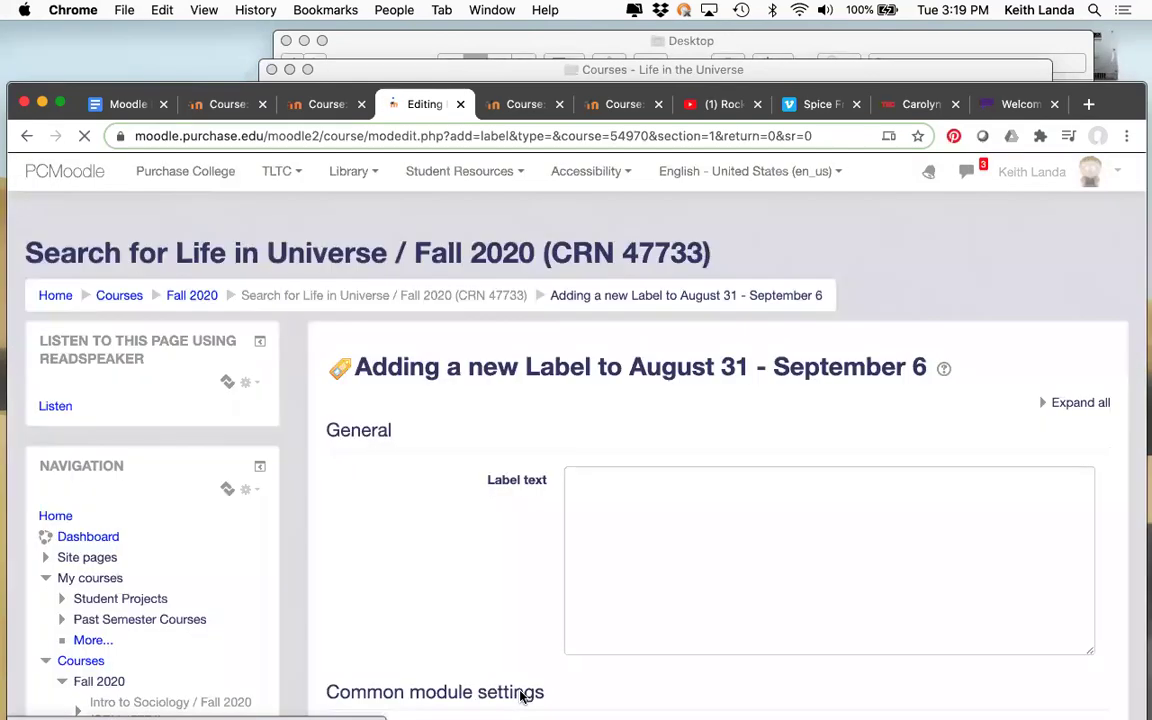
{"action": "scroll", "coordinate": [513, 581], "scroll_direction": "down", "scroll_amount": 4}
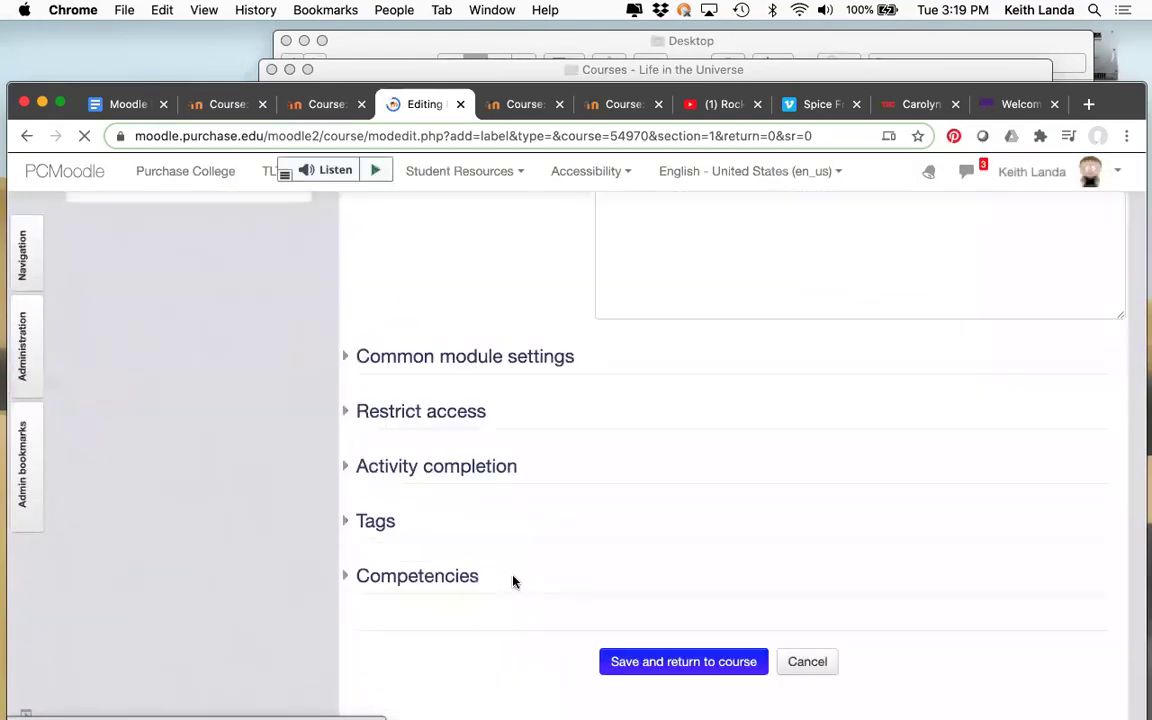
{"action": "scroll", "coordinate": [513, 581], "scroll_direction": "up", "scroll_amount": 3}
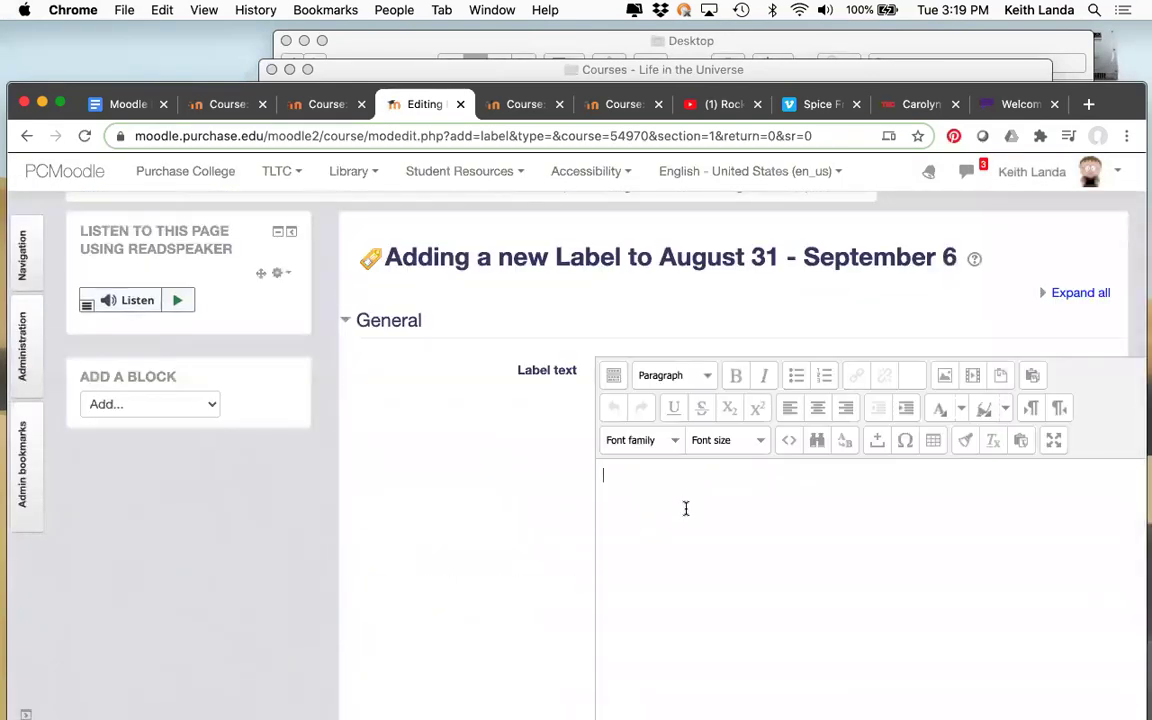
{"action": "key", "text": "super+v"}
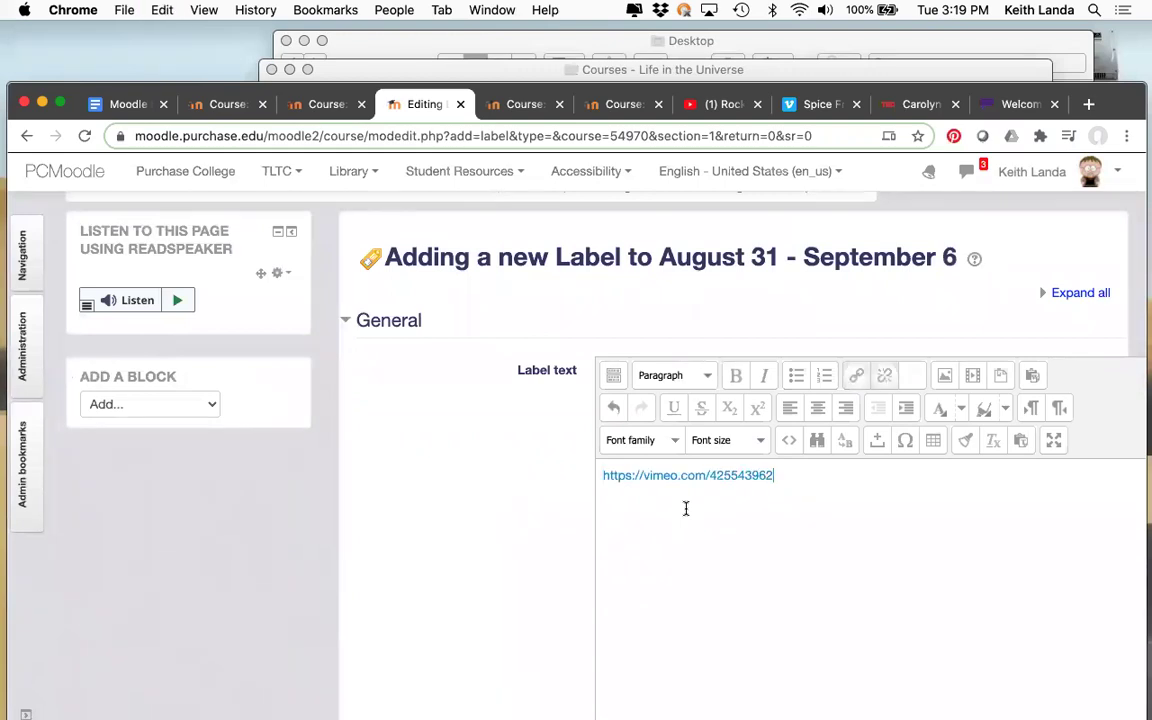
{"action": "scroll", "coordinate": [477, 515], "scroll_direction": "down", "scroll_amount": 10}
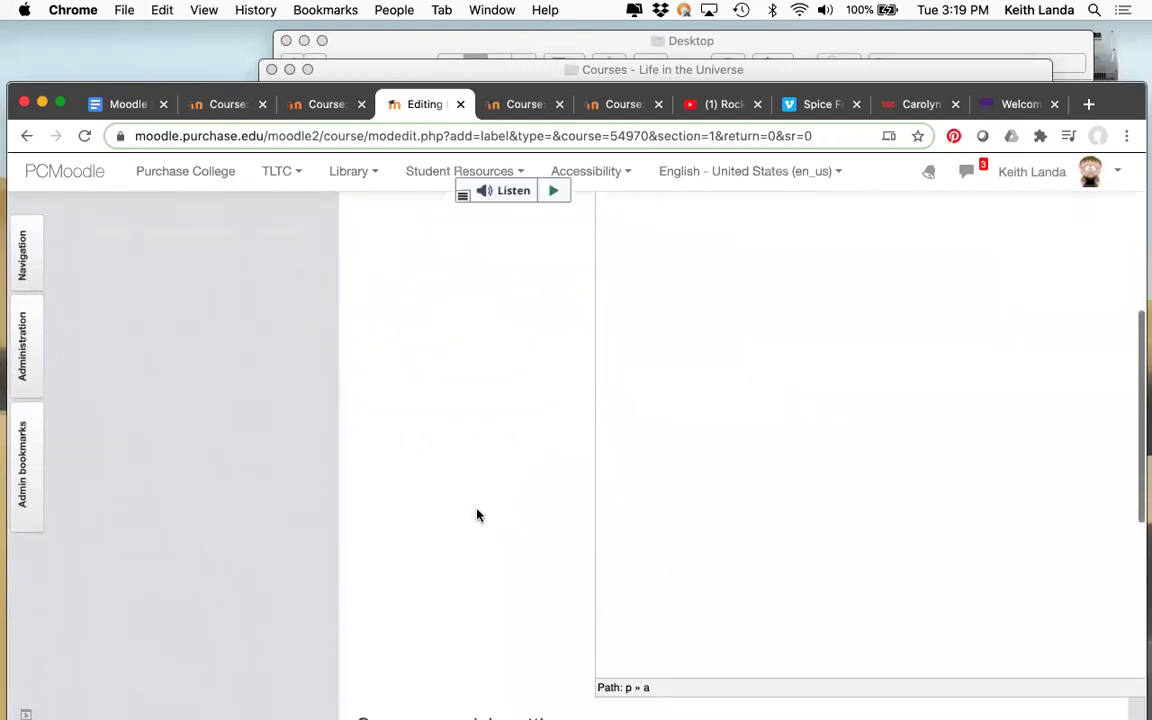
{"action": "scroll", "coordinate": [477, 515], "scroll_direction": "down", "scroll_amount": 3}
{"action": "left_click", "coordinate": [646, 557]}
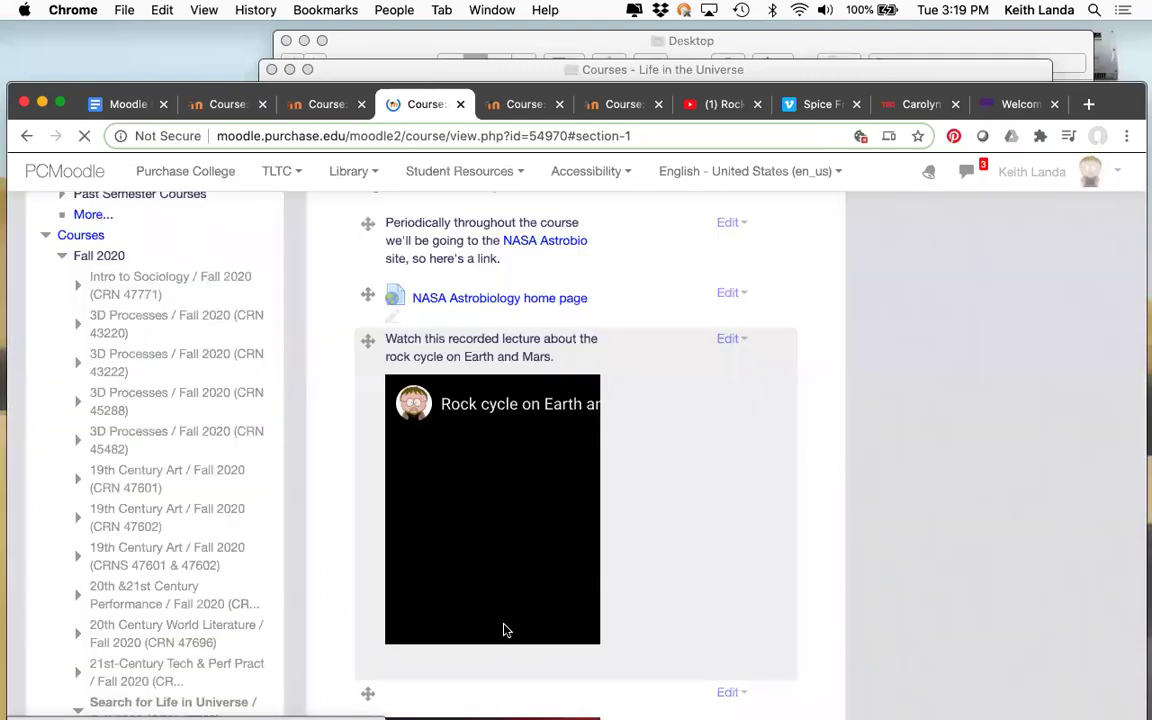
Examine the embedded Vimeo and YouTube videos in the August 31 - September 6 section of the course page
{"action": "scroll", "coordinate": [504, 630], "scroll_direction": "down", "scroll_amount": 3}
{"action": "scroll", "coordinate": [504, 630], "scroll_direction": "down", "scroll_amount": 2}
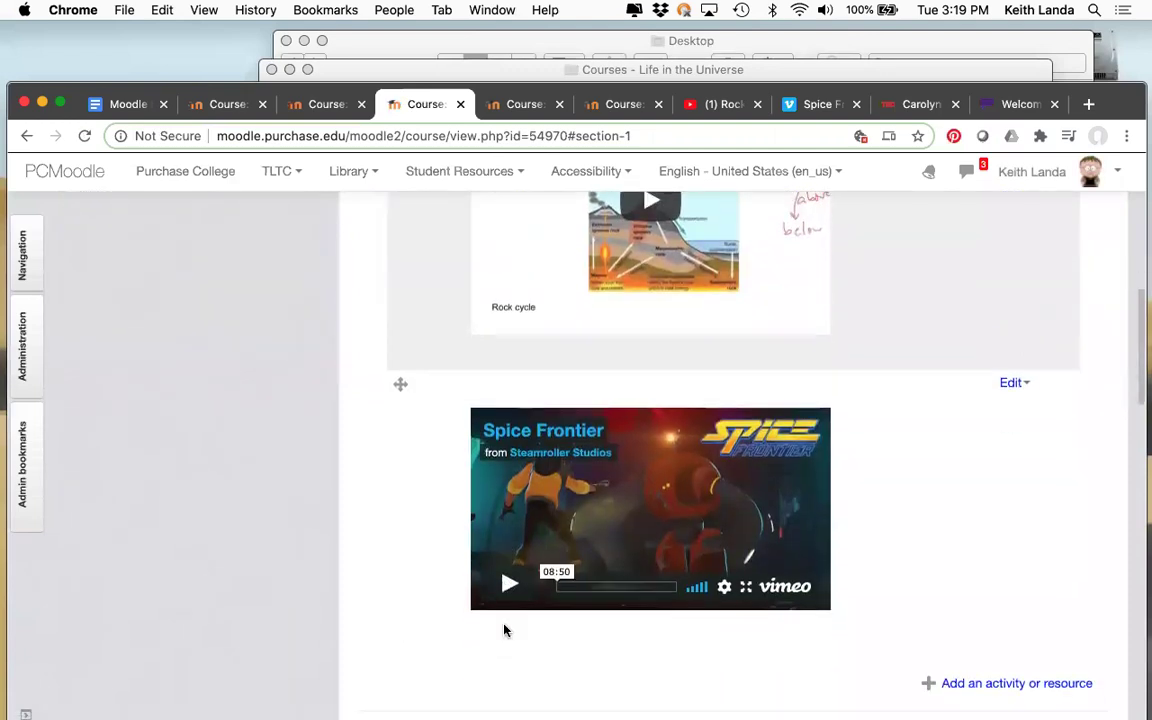
{"action": "scroll", "coordinate": [908, 512], "scroll_direction": "up", "scroll_amount": 5}
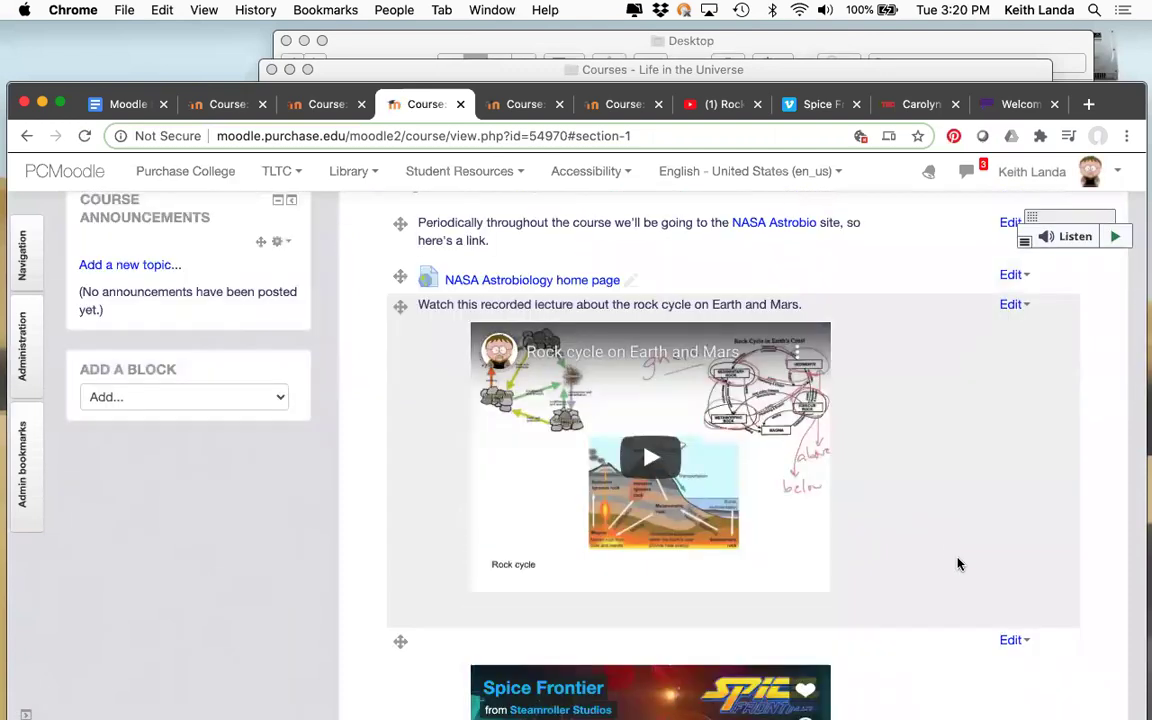
{"action": "scroll", "coordinate": [958, 565], "scroll_direction": "down", "scroll_amount": 5}
{"action": "scroll", "coordinate": [958, 565], "scroll_direction": "down", "scroll_amount": 2}
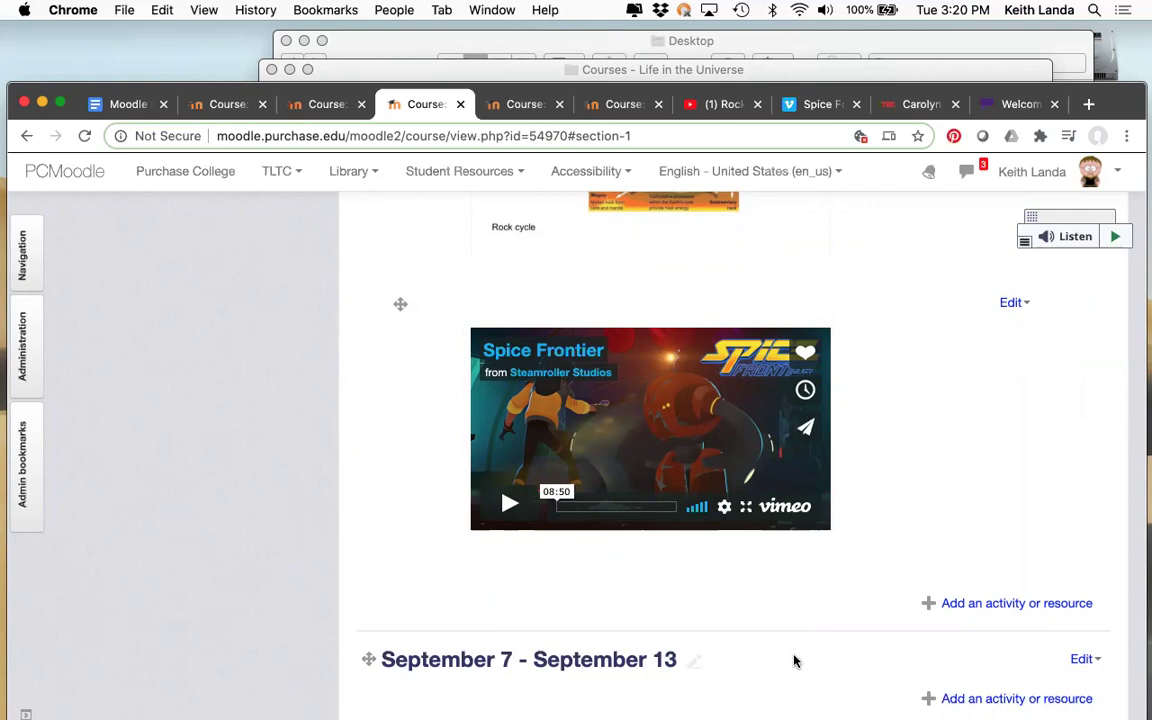
{"action": "scroll", "coordinate": [795, 660], "scroll_direction": "up", "scroll_amount": 2}
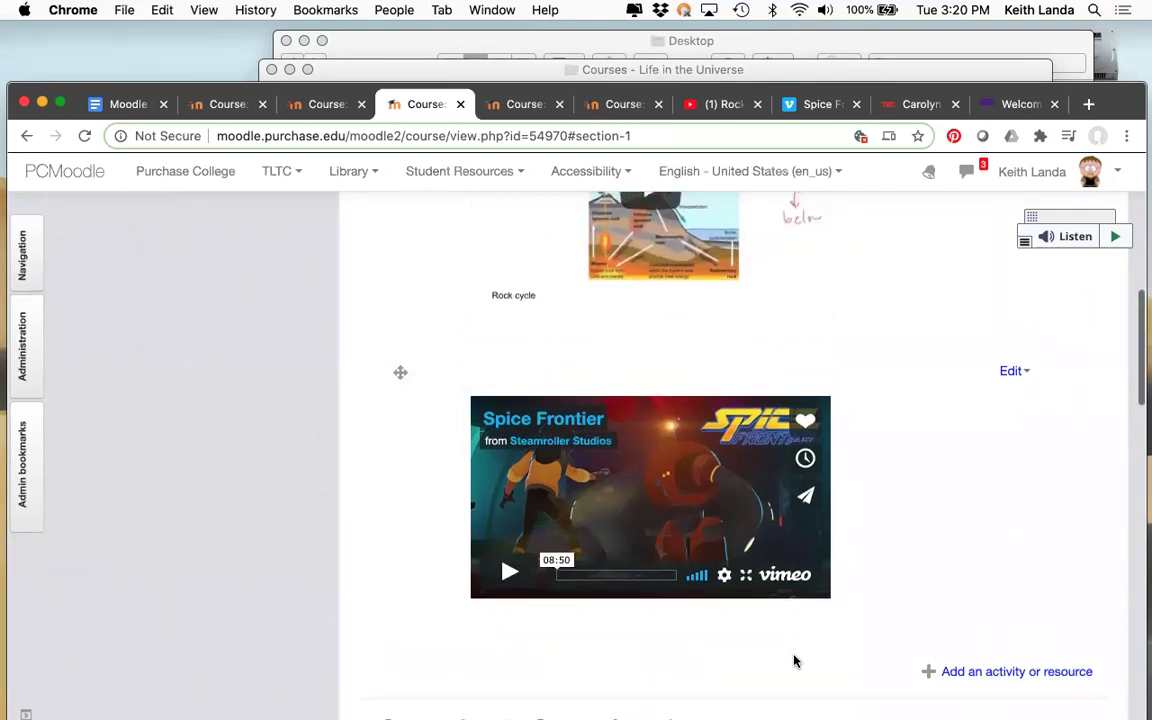
{"action": "scroll", "coordinate": [795, 660], "scroll_direction": "down", "scroll_amount": 3}
{"action": "scroll", "coordinate": [795, 660], "scroll_direction": "up", "scroll_amount": 2}
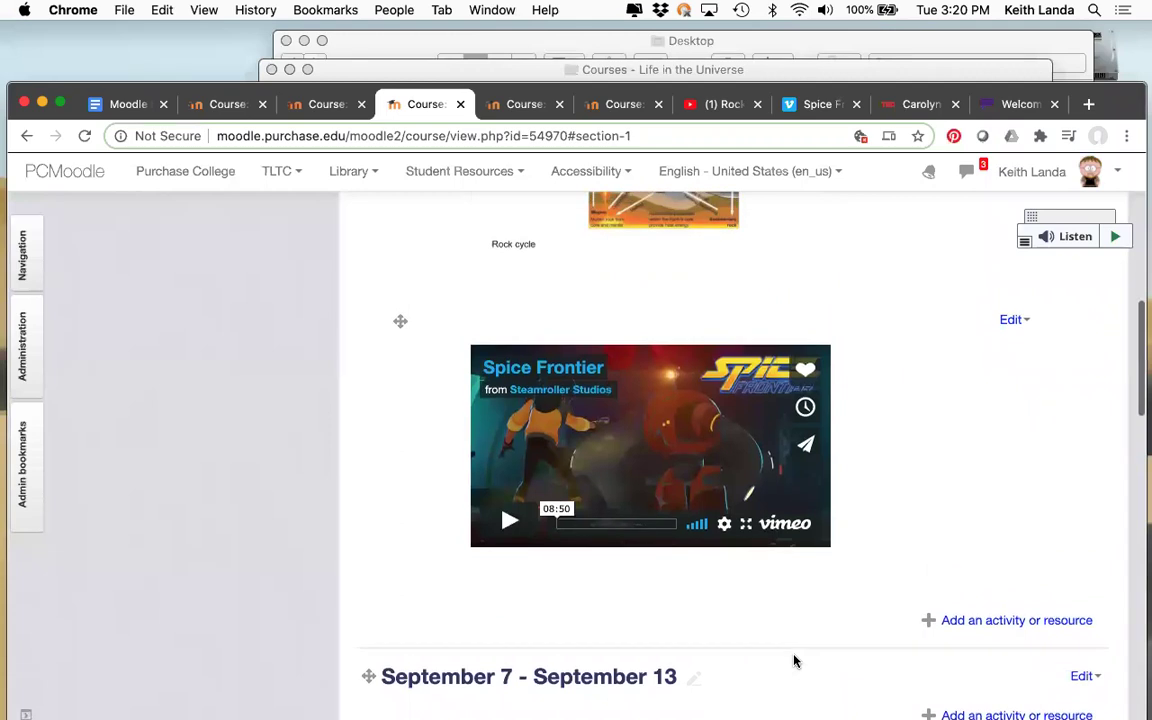
{"action": "scroll", "coordinate": [795, 660], "scroll_direction": "up", "scroll_amount": 2}
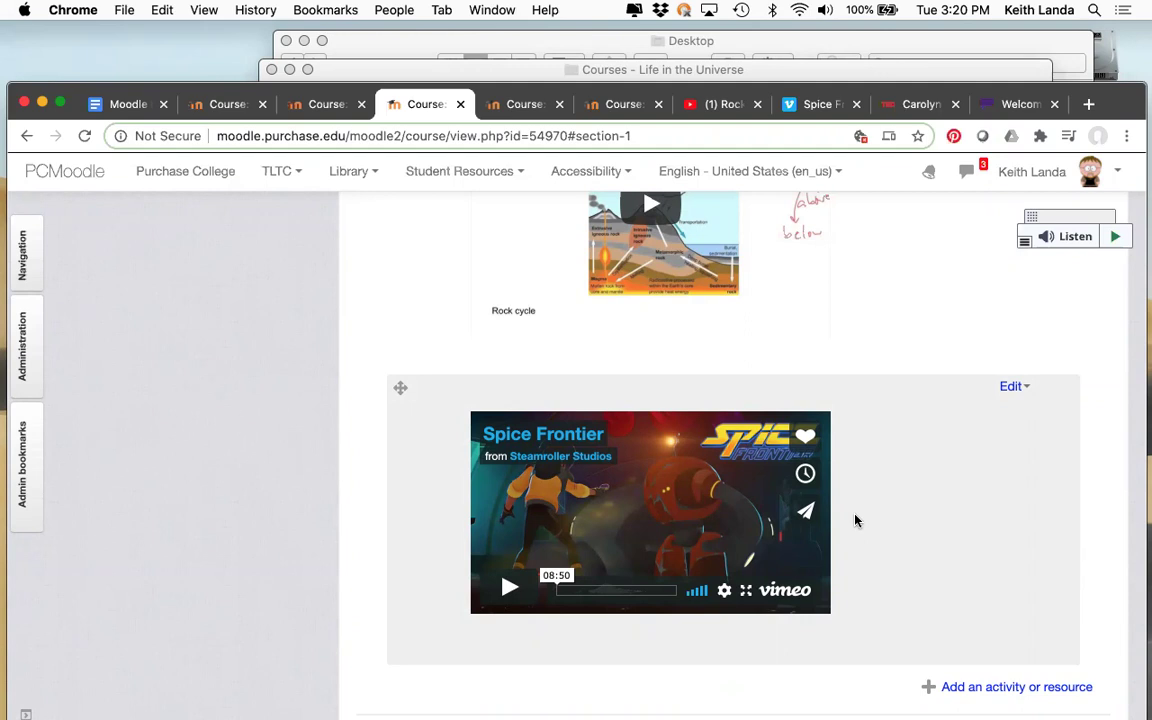
{"action": "scroll", "coordinate": [855, 520], "scroll_direction": "down", "scroll_amount": 5}
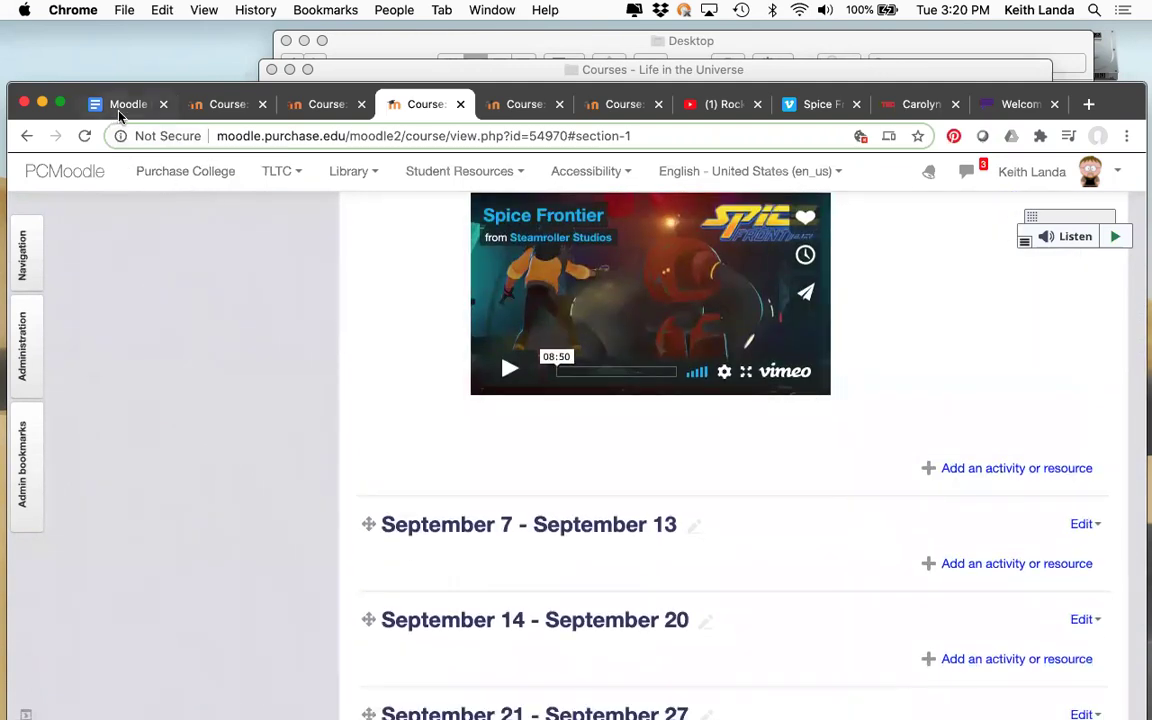
Close the YouTube rock cycle page and open the Give Up The Ghost video from Vimeo's Staff Picks
{"action": "left_click", "coordinate": [724, 110]}
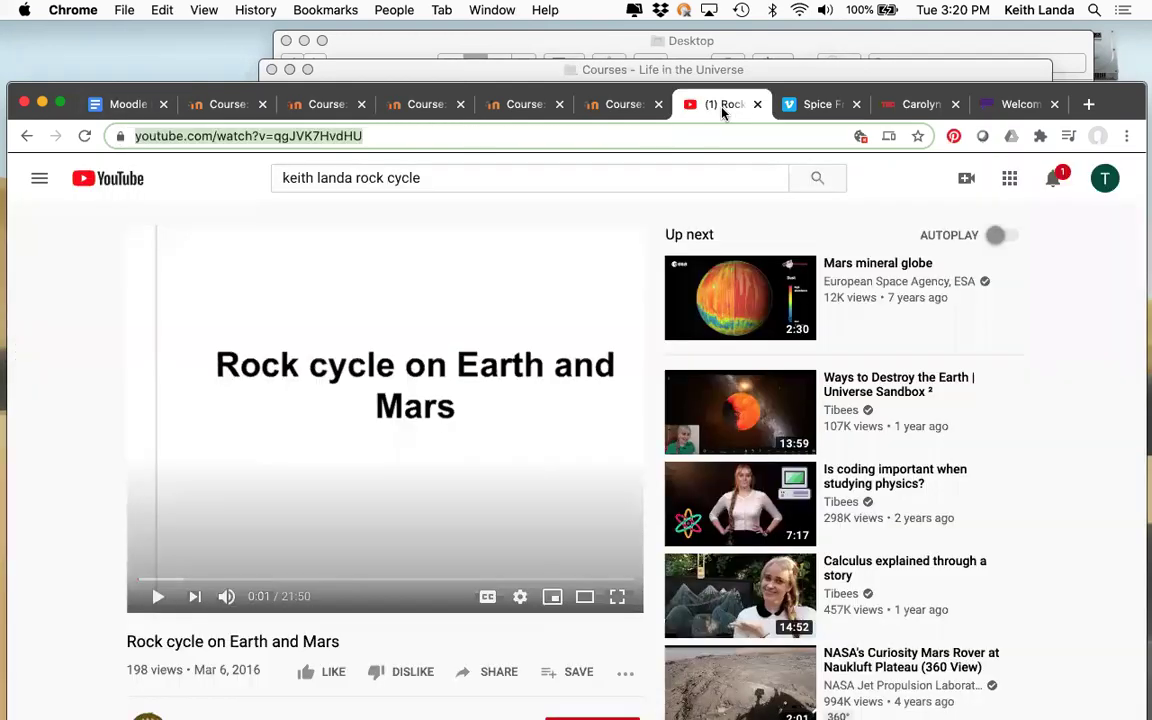
{"action": "left_click", "coordinate": [757, 104]}
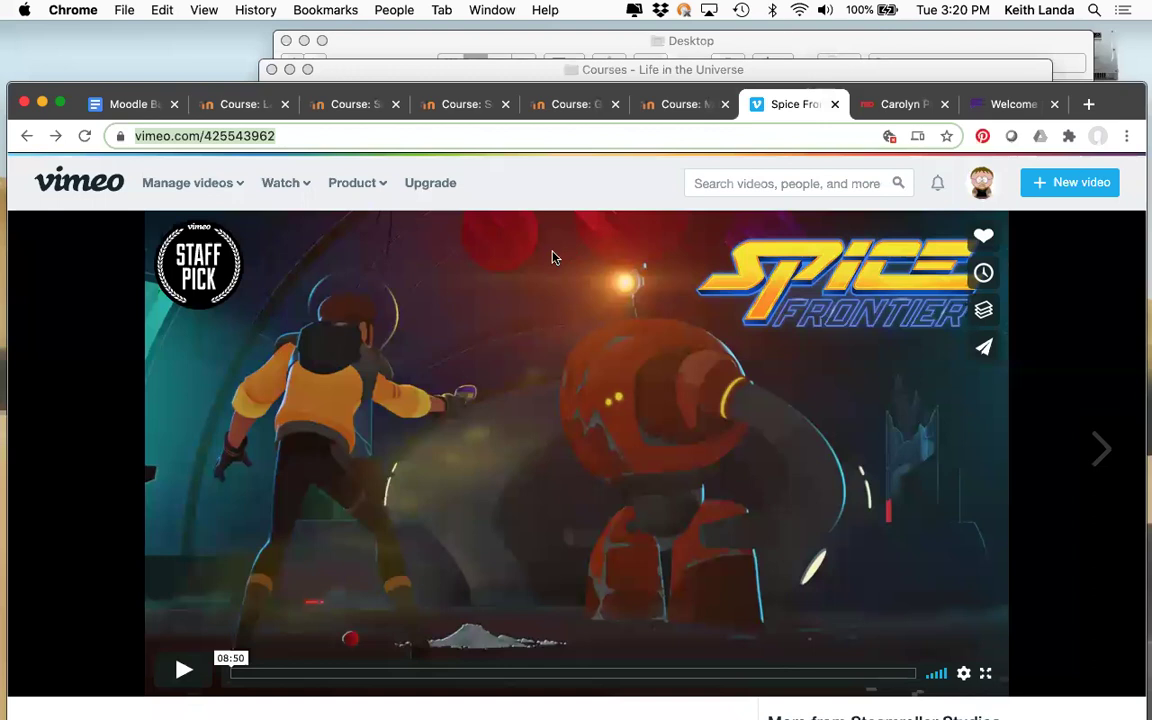
{"action": "mouse_move", "coordinate": [288, 184]}
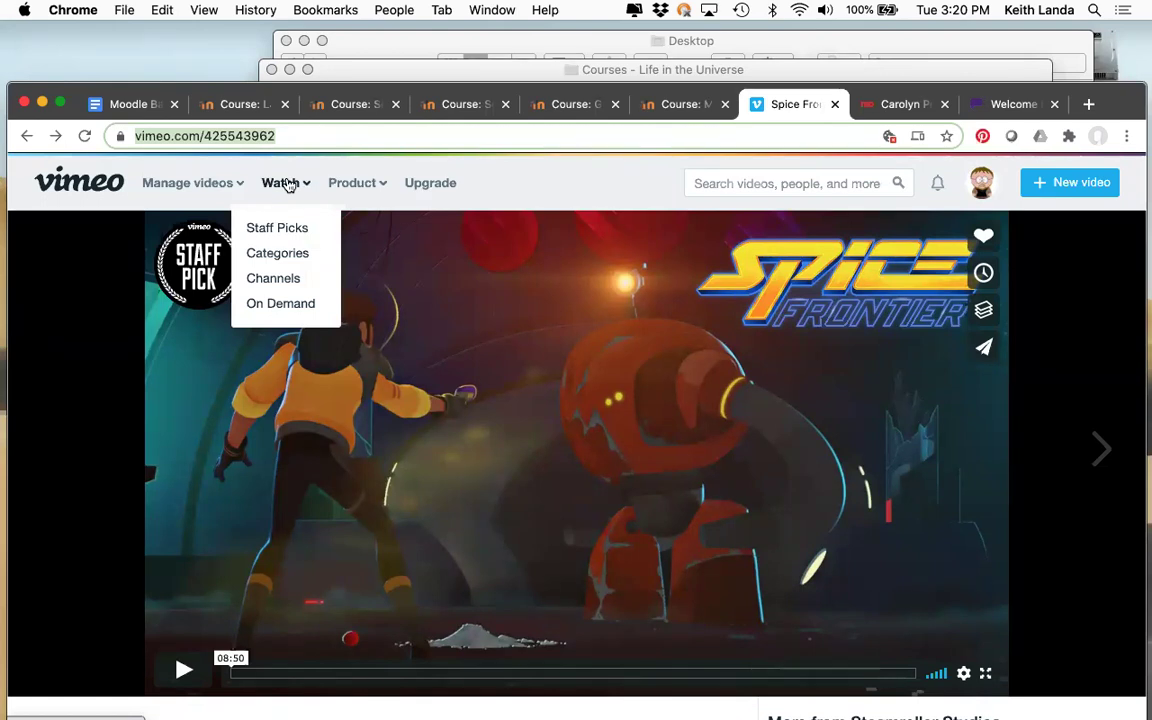
{"action": "left_click", "coordinate": [290, 232]}
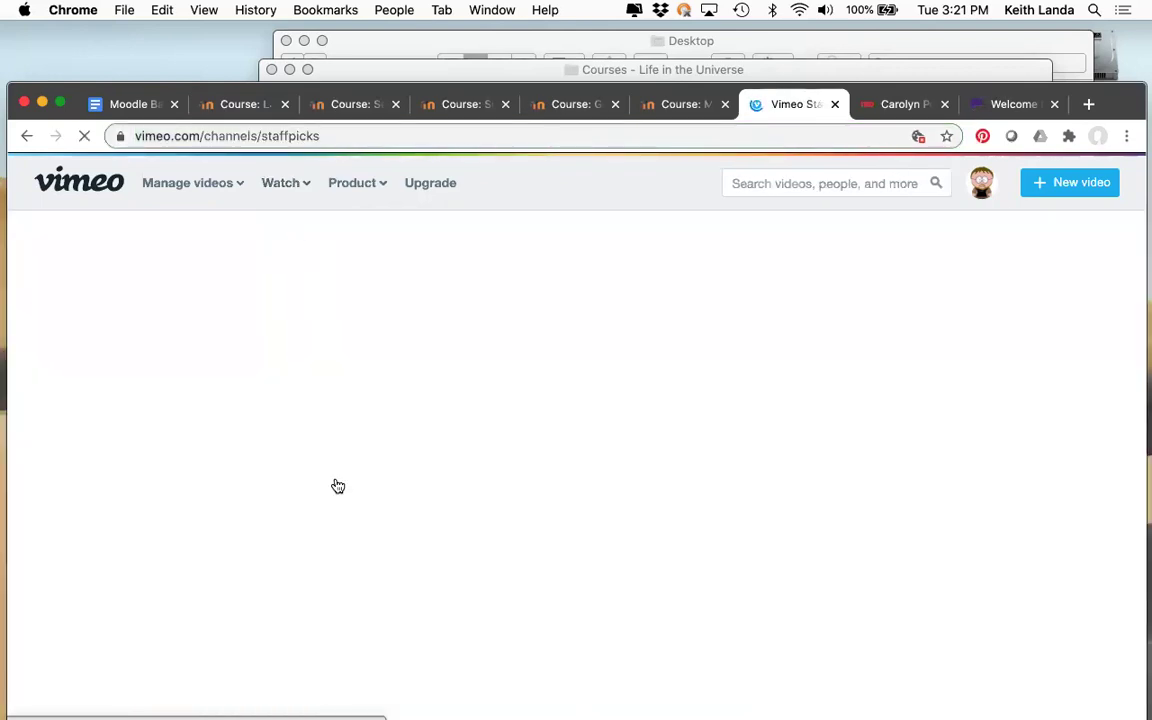
{"action": "scroll", "coordinate": [405, 551], "scroll_direction": "down", "scroll_amount": 5}
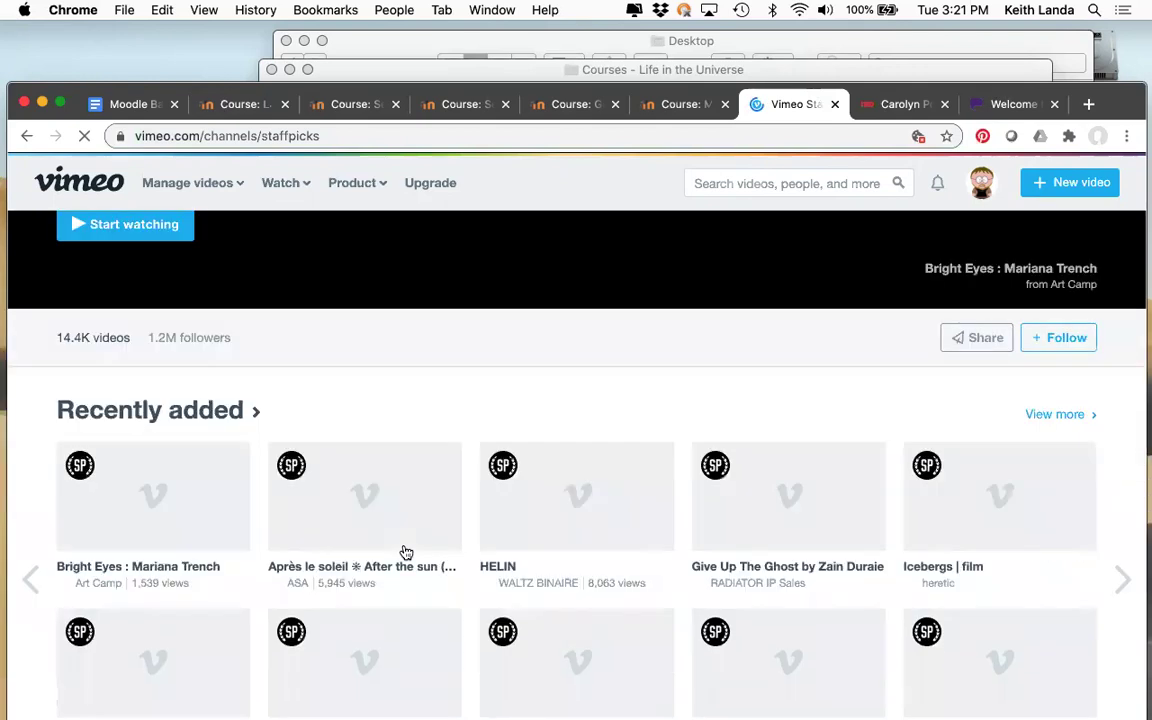
{"action": "scroll", "coordinate": [405, 551], "scroll_direction": "down", "scroll_amount": 1}
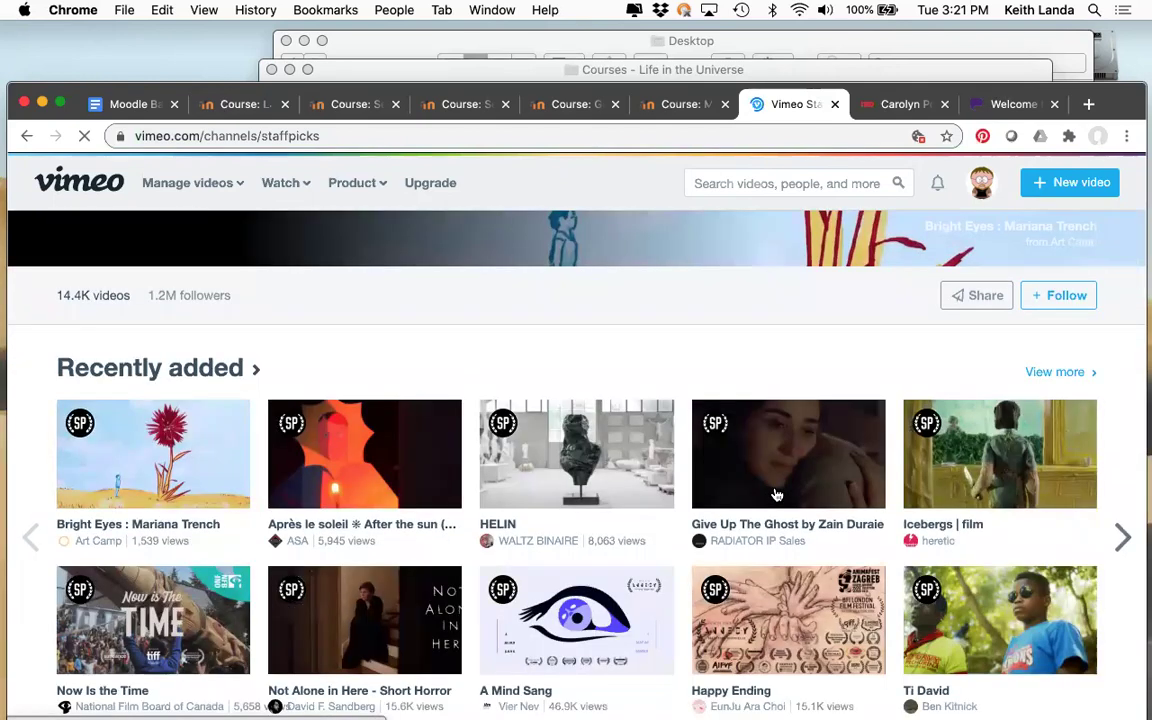
{"action": "left_click", "coordinate": [773, 492]}
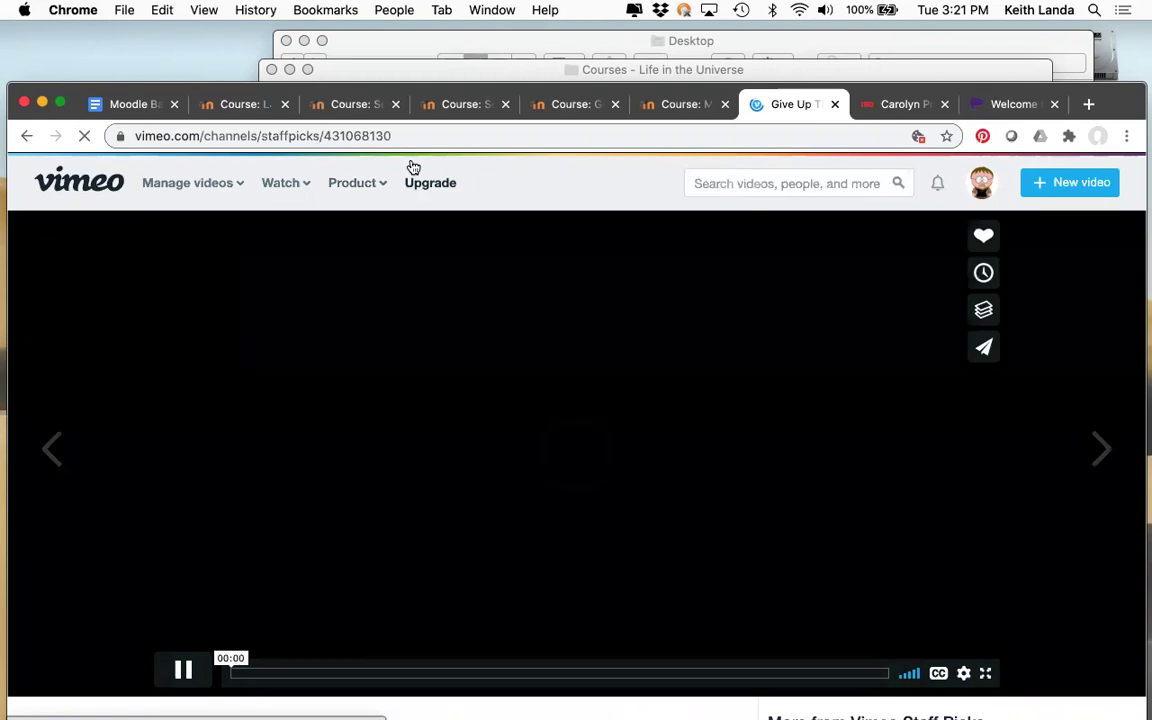
Examine the share link and embed code in the Vimeo video's sharing options, and close the options
{"action": "left_click", "coordinate": [986, 347]}
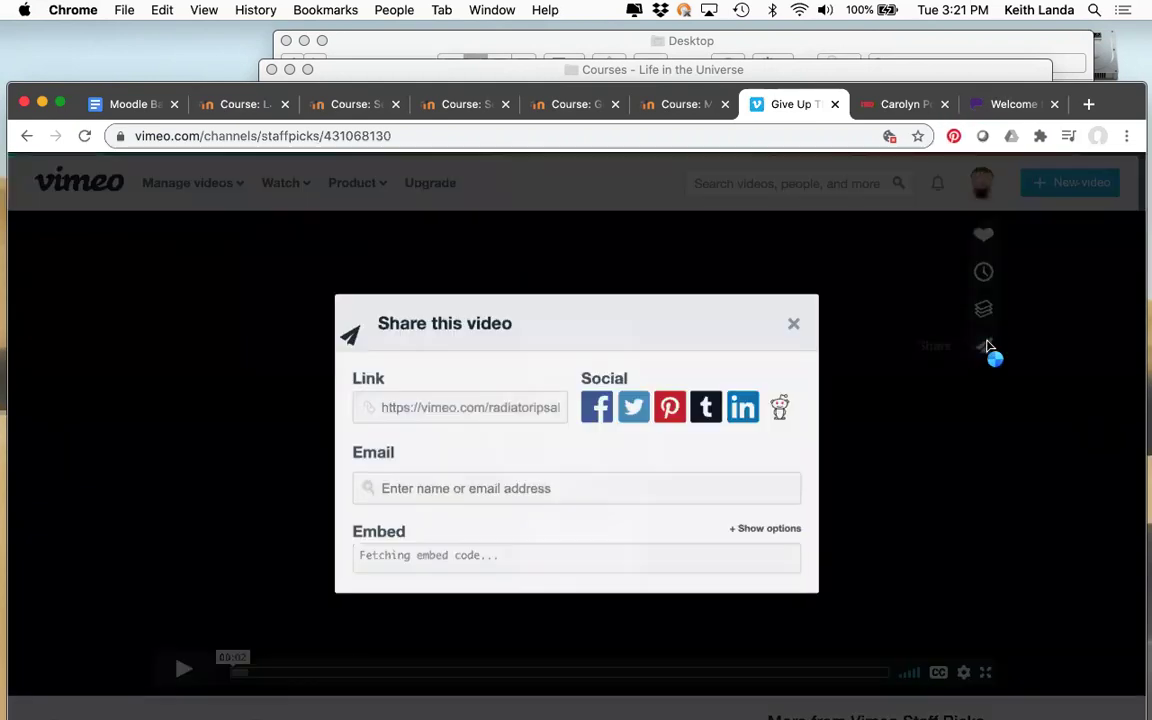
{"action": "left_click", "coordinate": [450, 416]}
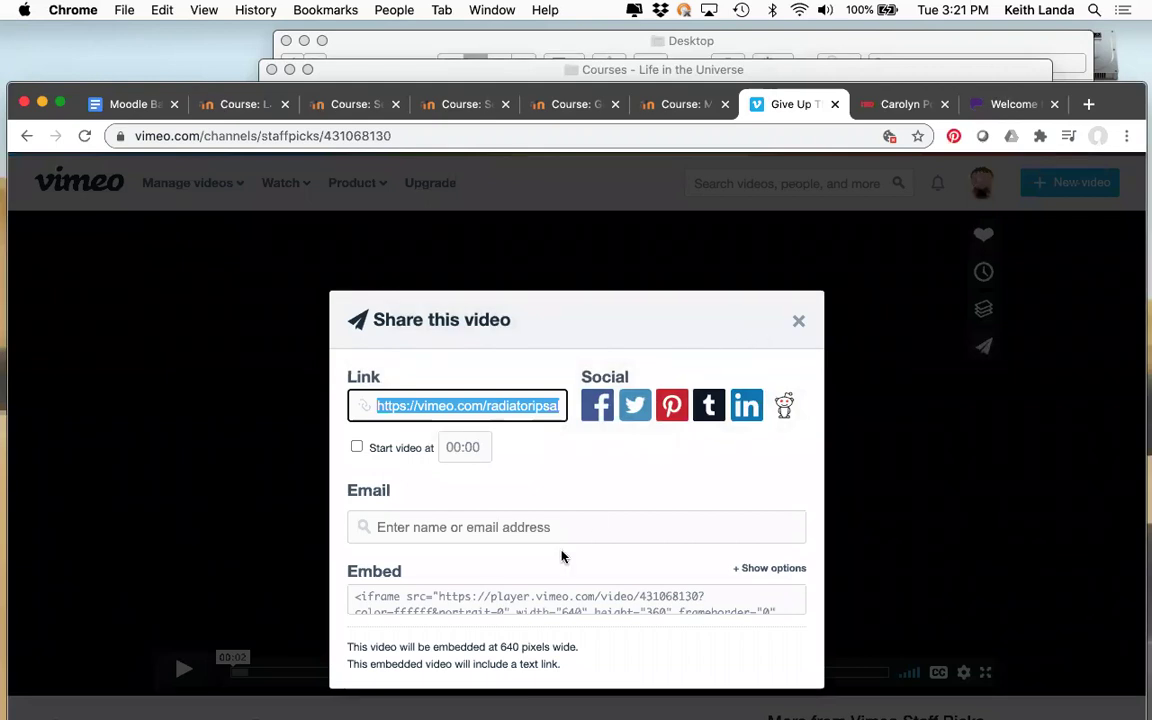
{"action": "left_click", "coordinate": [532, 598]}
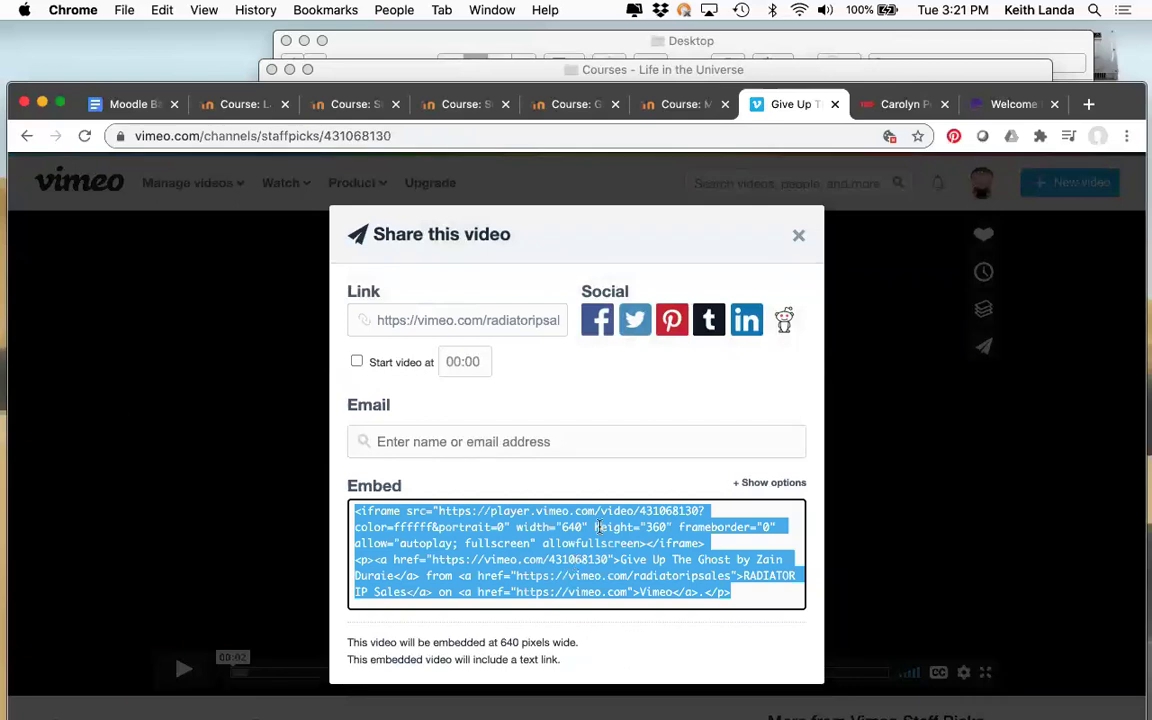
{"action": "left_click", "coordinate": [800, 237]}
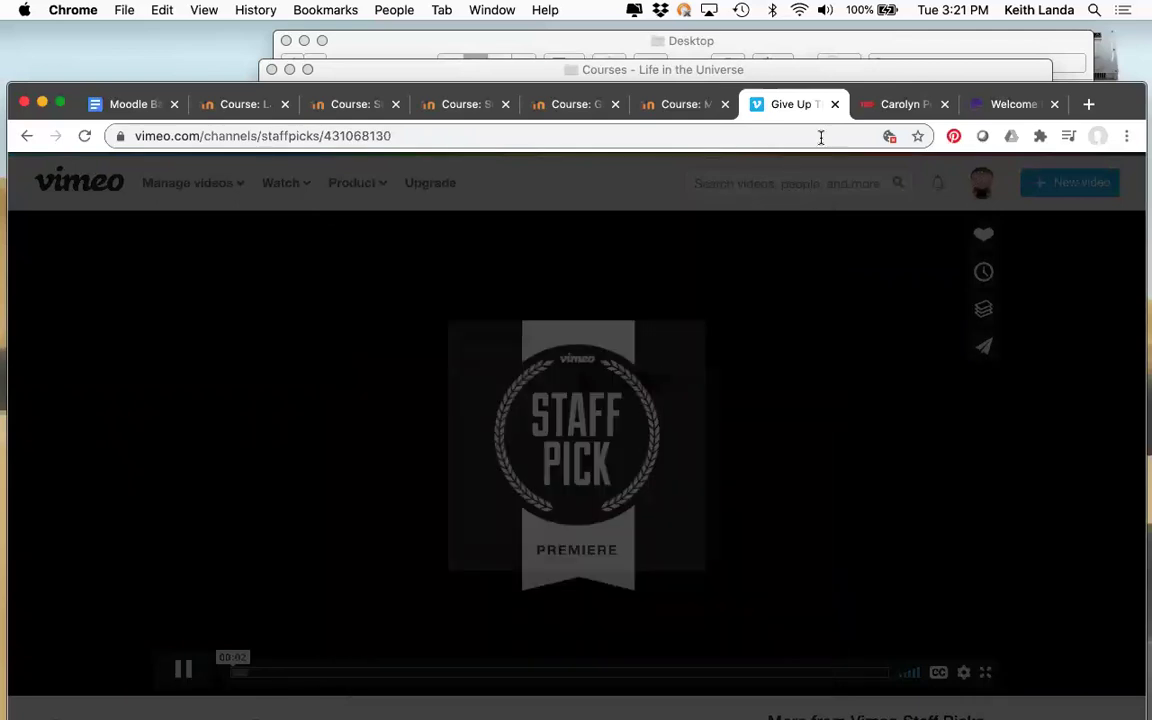
Leave the Vimeo video page and return to the Staff Picks channel
{"action": "left_click", "coordinate": [877, 117]}
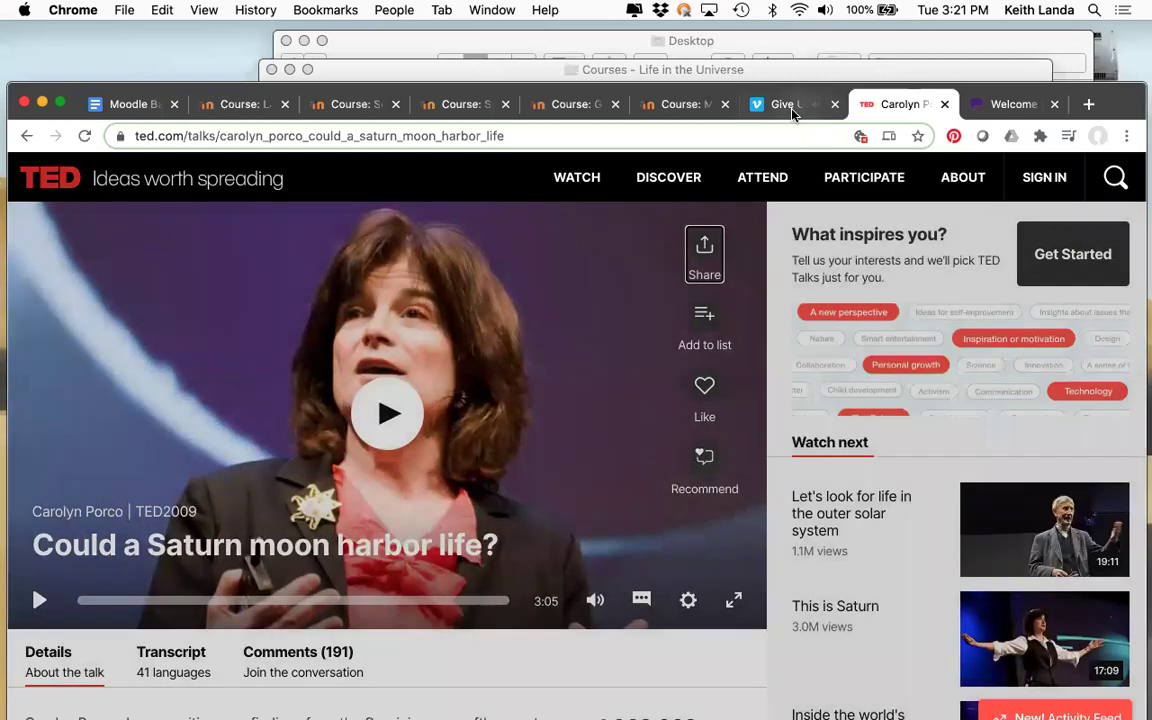
{"action": "left_click", "coordinate": [797, 108]}
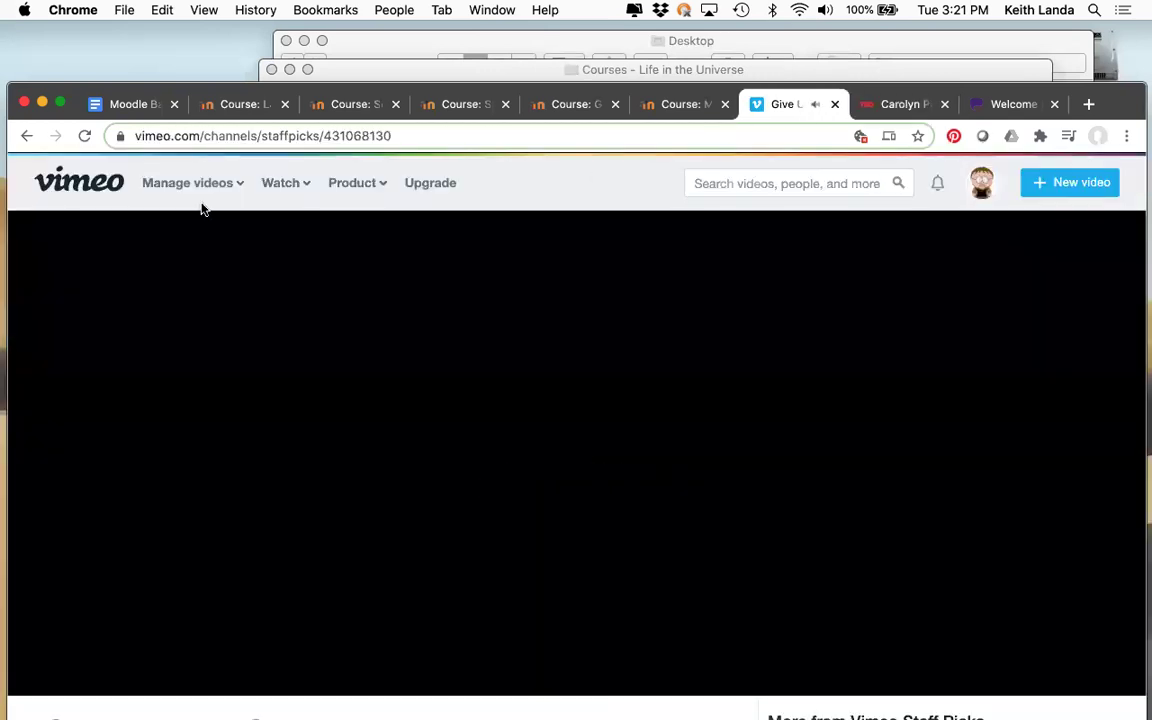
{"action": "left_click", "coordinate": [22, 134]}
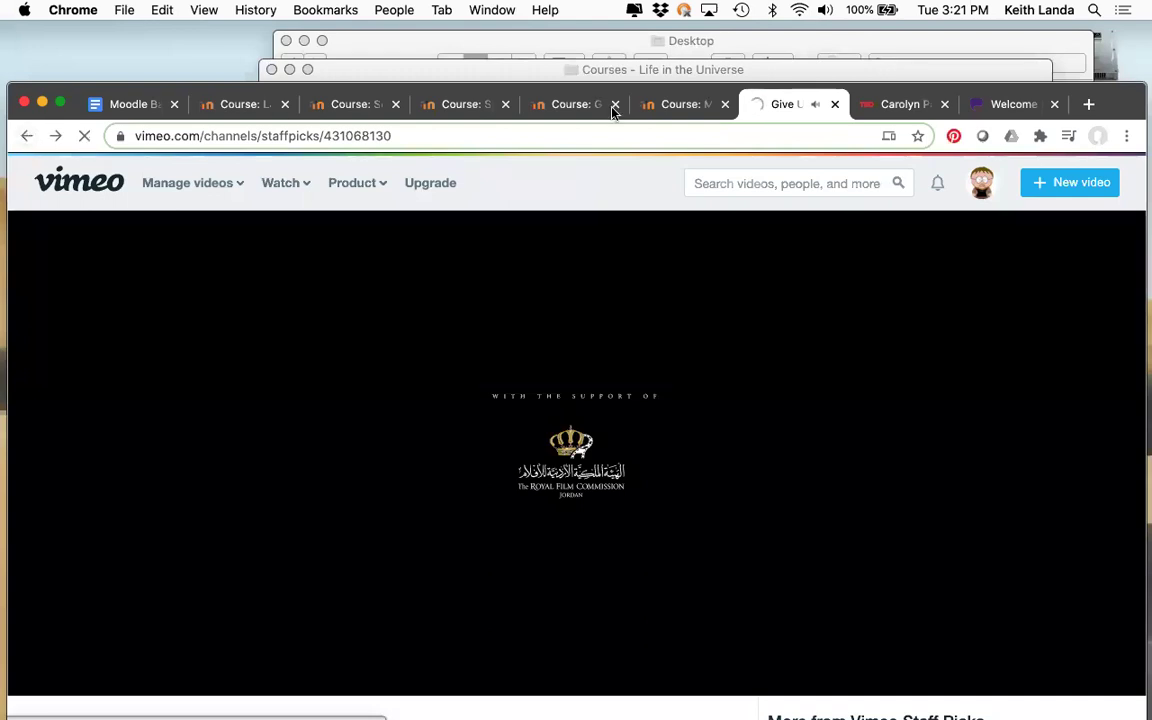
Copy the embed code of the TED talk "Could a Saturn moon harbor life?" from its sharing options
{"action": "left_click", "coordinate": [880, 112]}
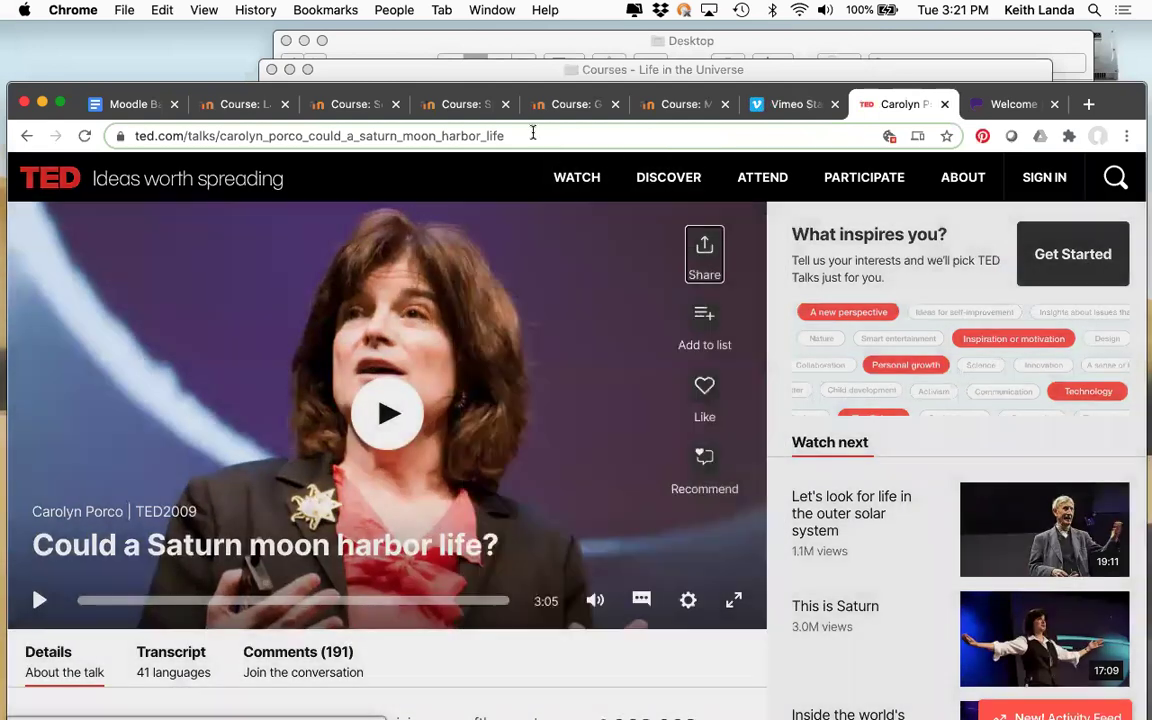
{"action": "left_click", "coordinate": [533, 133]}
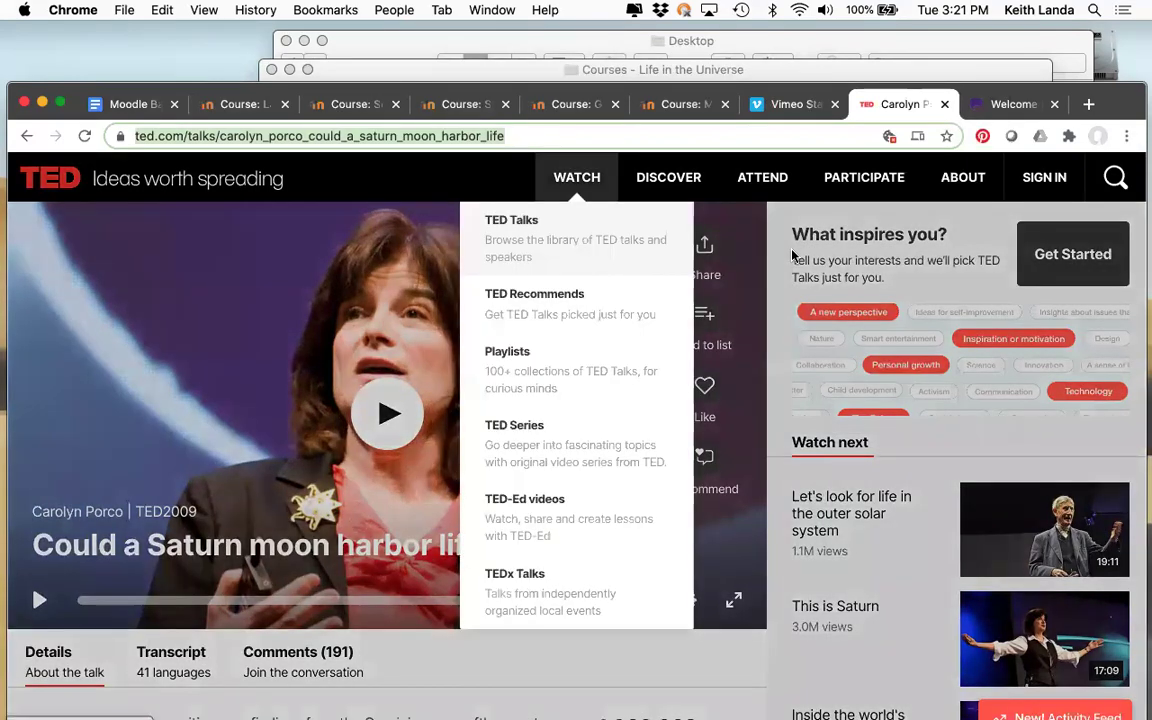
{"action": "left_click", "coordinate": [744, 257]}
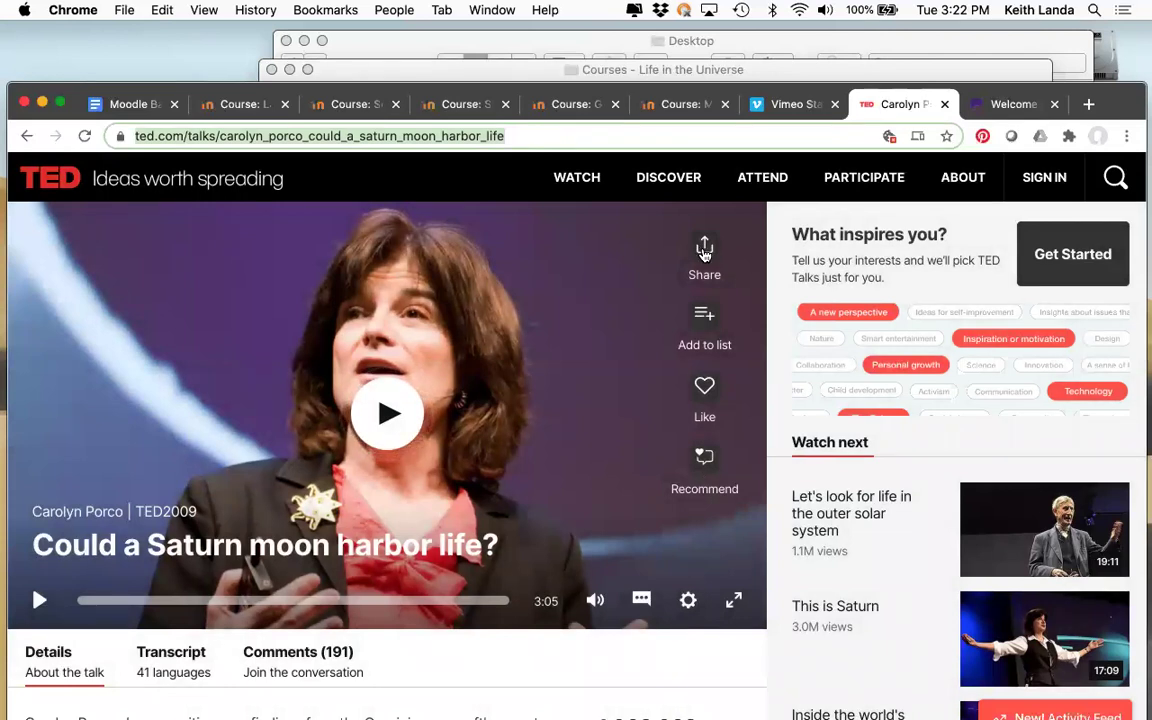
{"action": "left_click", "coordinate": [704, 250]}
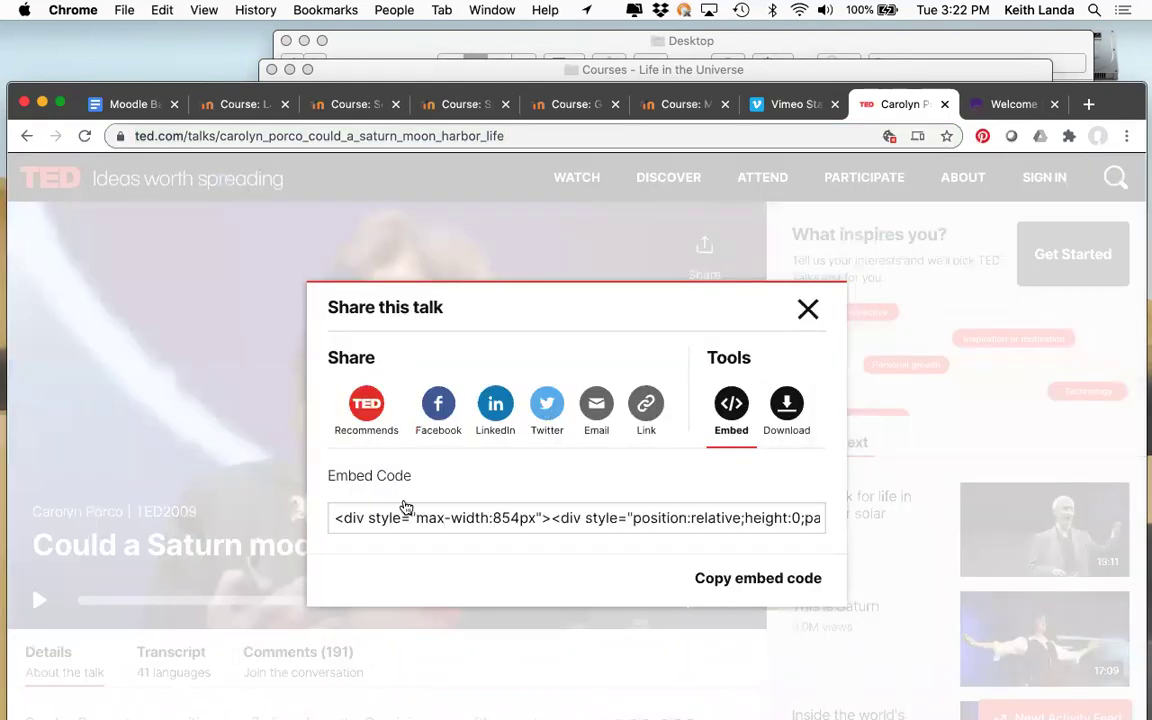
{"action": "left_click", "coordinate": [432, 519]}
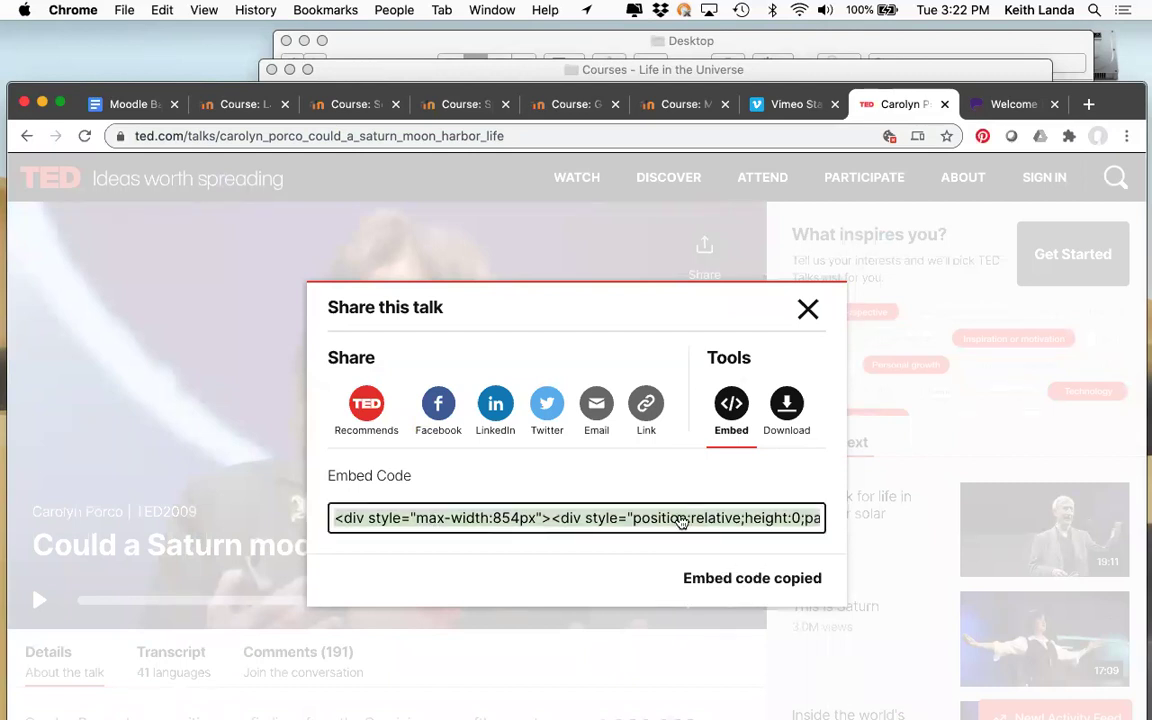
Return to the Moodle course and start a new Label resource in the September 7 - September 13 section
{"action": "left_click", "coordinate": [458, 105]}
{"action": "scroll", "coordinate": [515, 454], "scroll_direction": "down", "scroll_amount": 3}
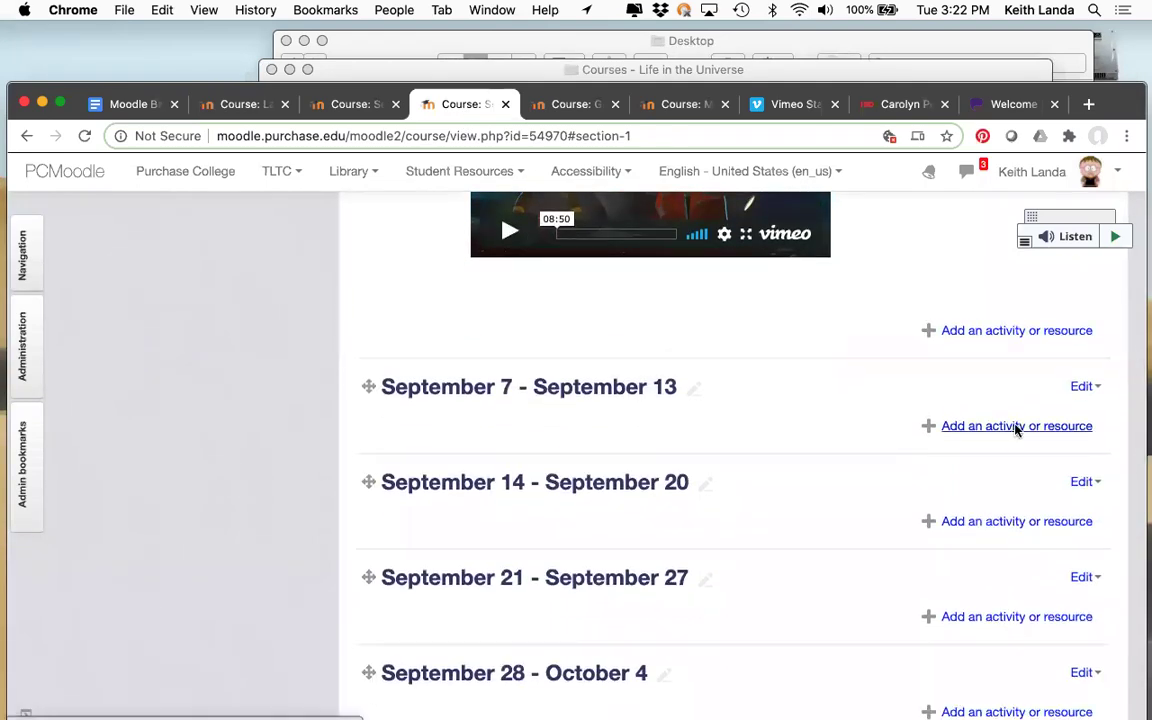
{"action": "left_click", "coordinate": [1016, 427]}
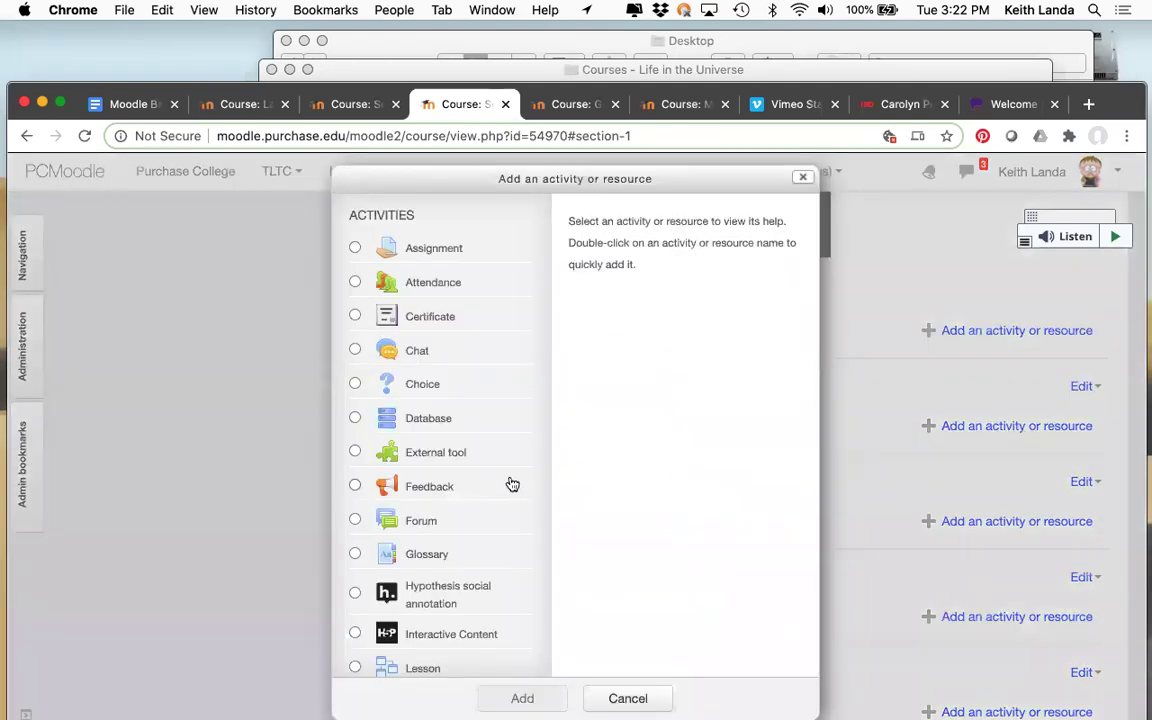
{"action": "scroll", "coordinate": [509, 483], "scroll_direction": "down", "scroll_amount": 15}
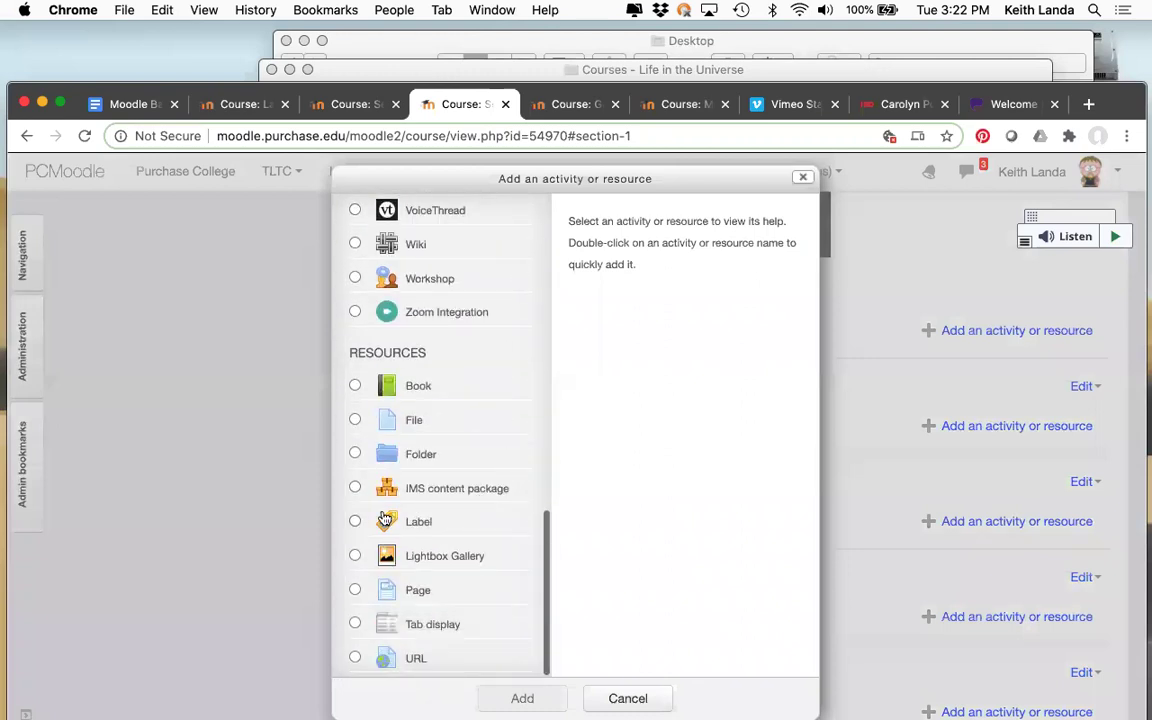
{"action": "left_click", "coordinate": [355, 522]}
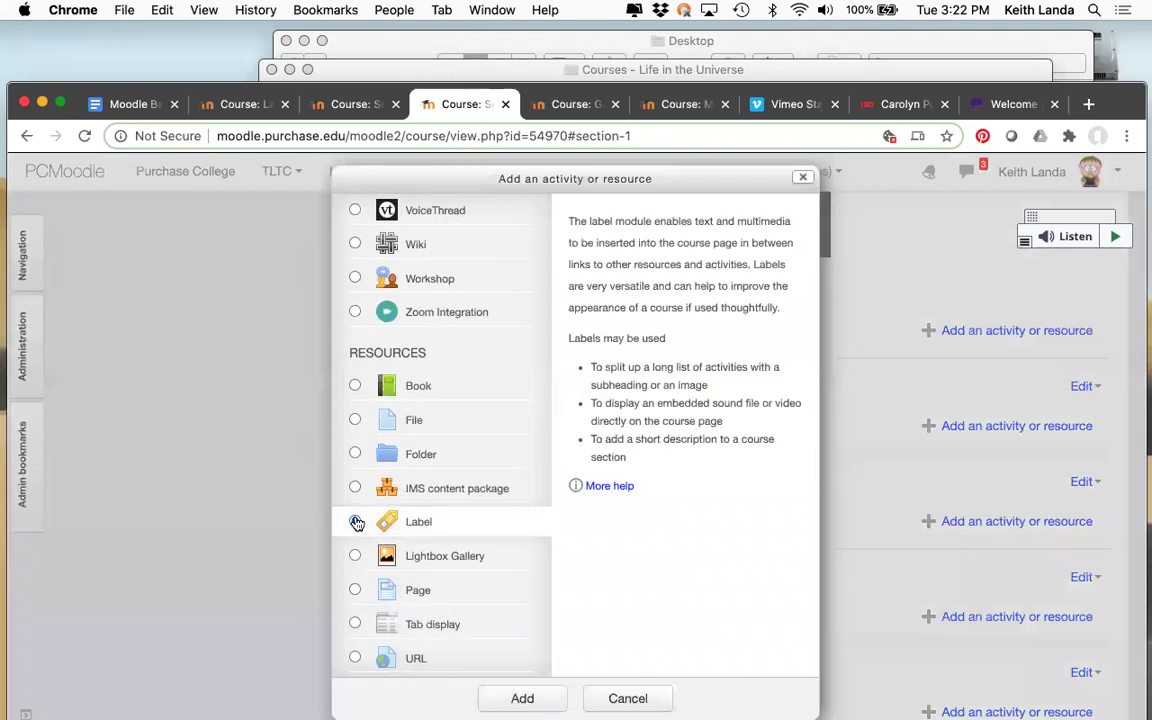
{"action": "left_click", "coordinate": [519, 698]}
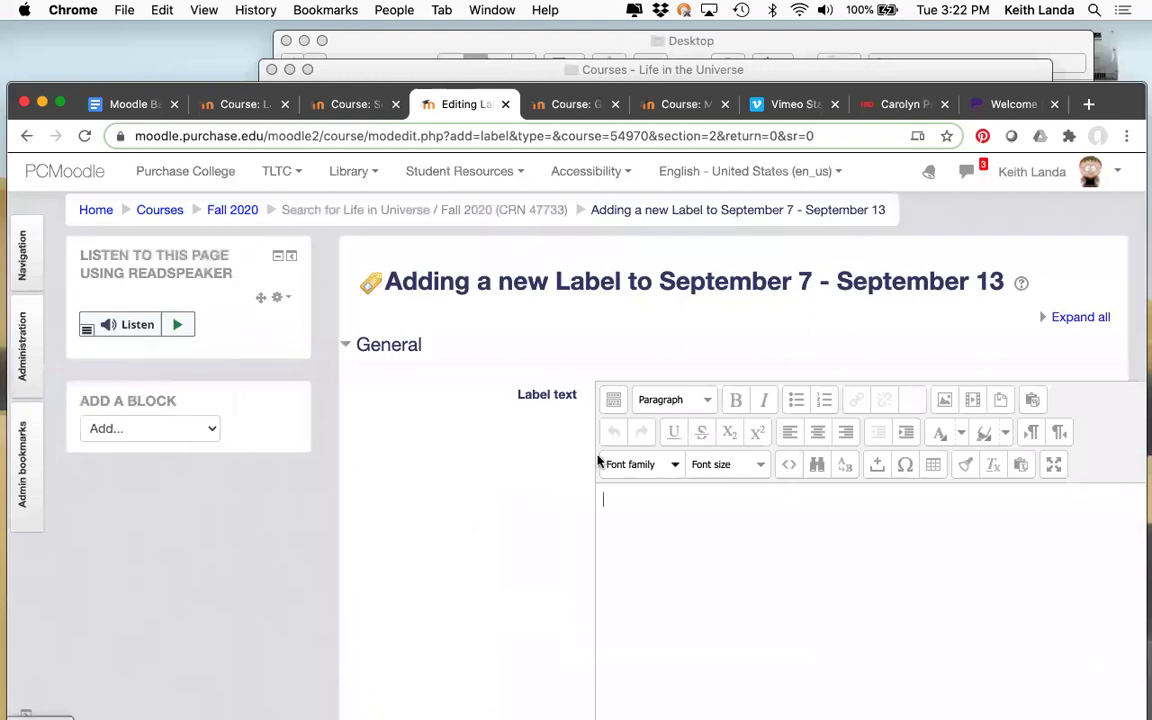
Paste the copied TED embed code into the label text's HTML source and update the label text
{"action": "left_click", "coordinate": [789, 470]}
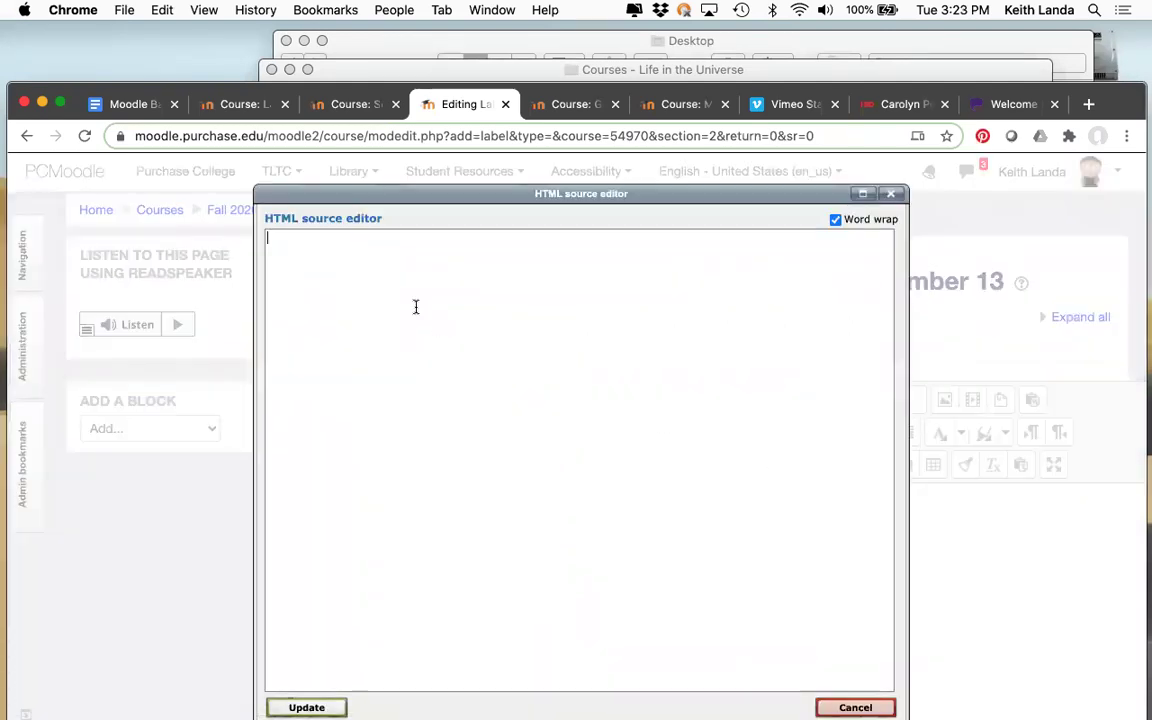
{"action": "key", "text": "super+v"}
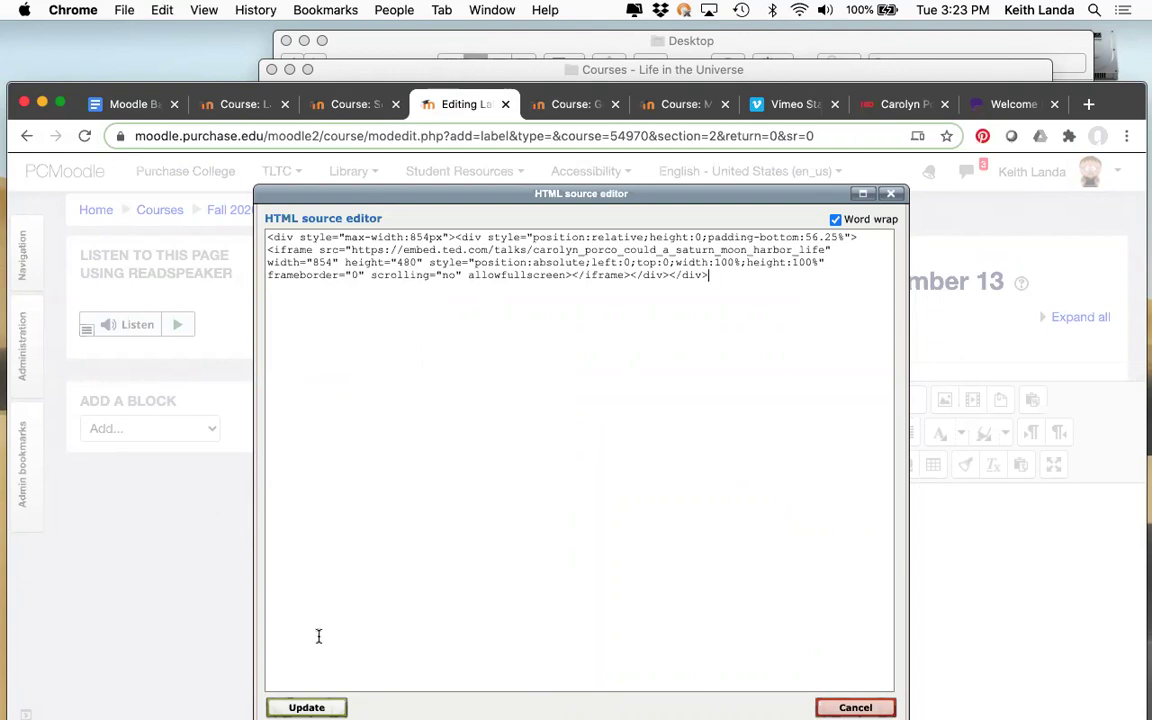
{"action": "left_click", "coordinate": [307, 707]}
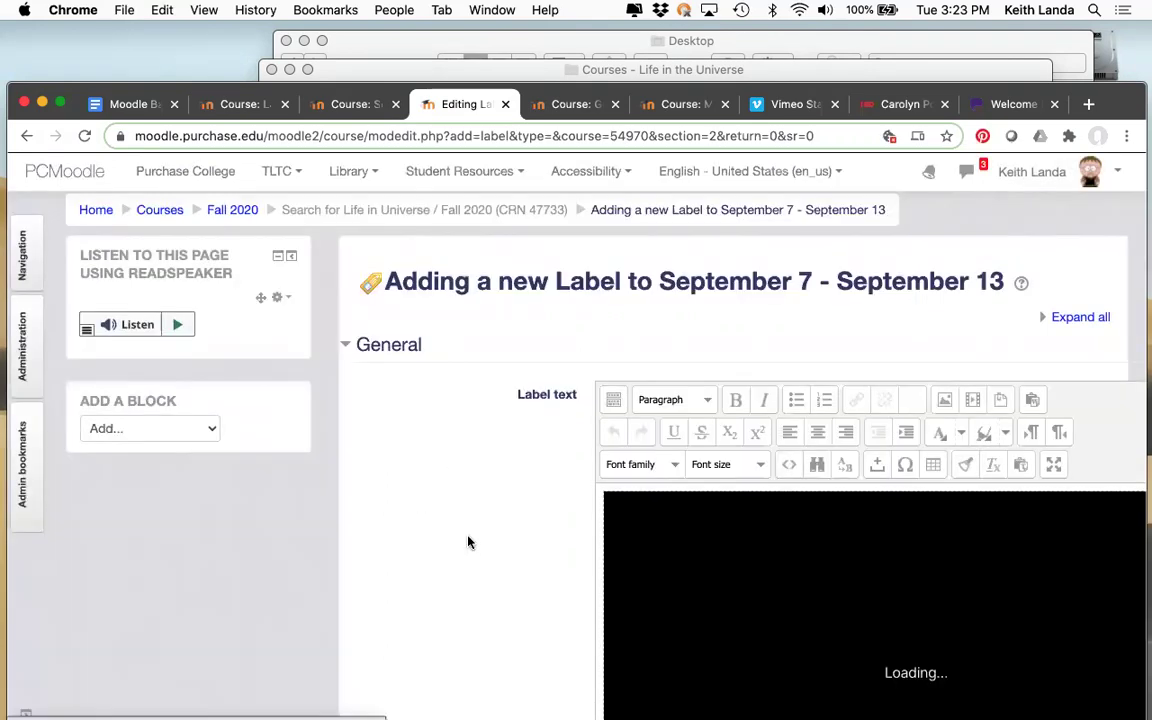
Check the embedded TED talk in the label text, then save the label and return to the course
{"action": "scroll", "coordinate": [468, 542], "scroll_direction": "down", "scroll_amount": 3}
{"action": "scroll", "coordinate": [468, 542], "scroll_direction": "down", "scroll_amount": 5}
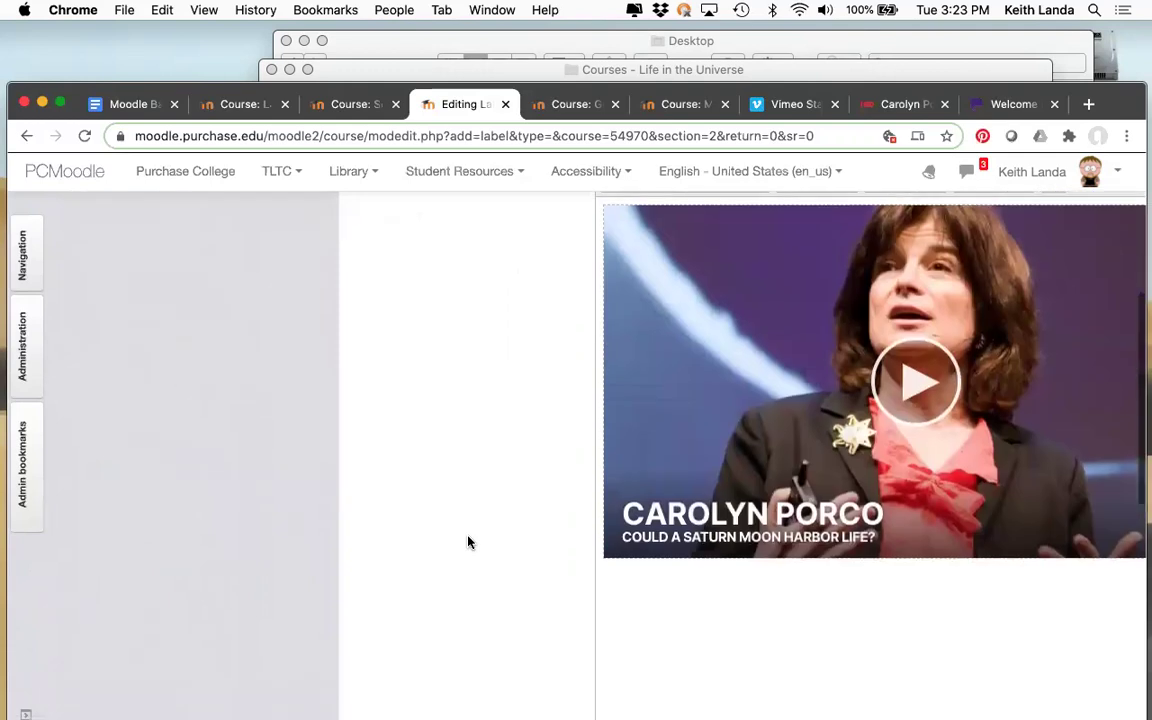
{"action": "scroll", "coordinate": [468, 542], "scroll_direction": "up", "scroll_amount": 3}
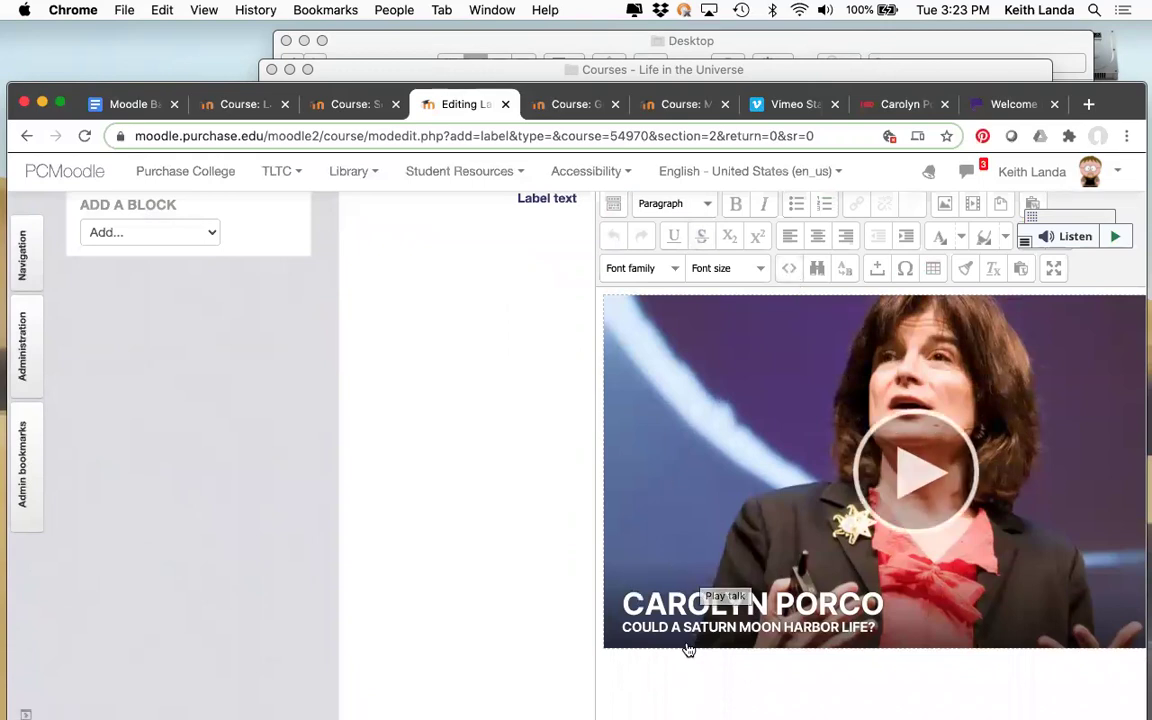
{"action": "scroll", "coordinate": [661, 656], "scroll_direction": "down", "scroll_amount": 5}
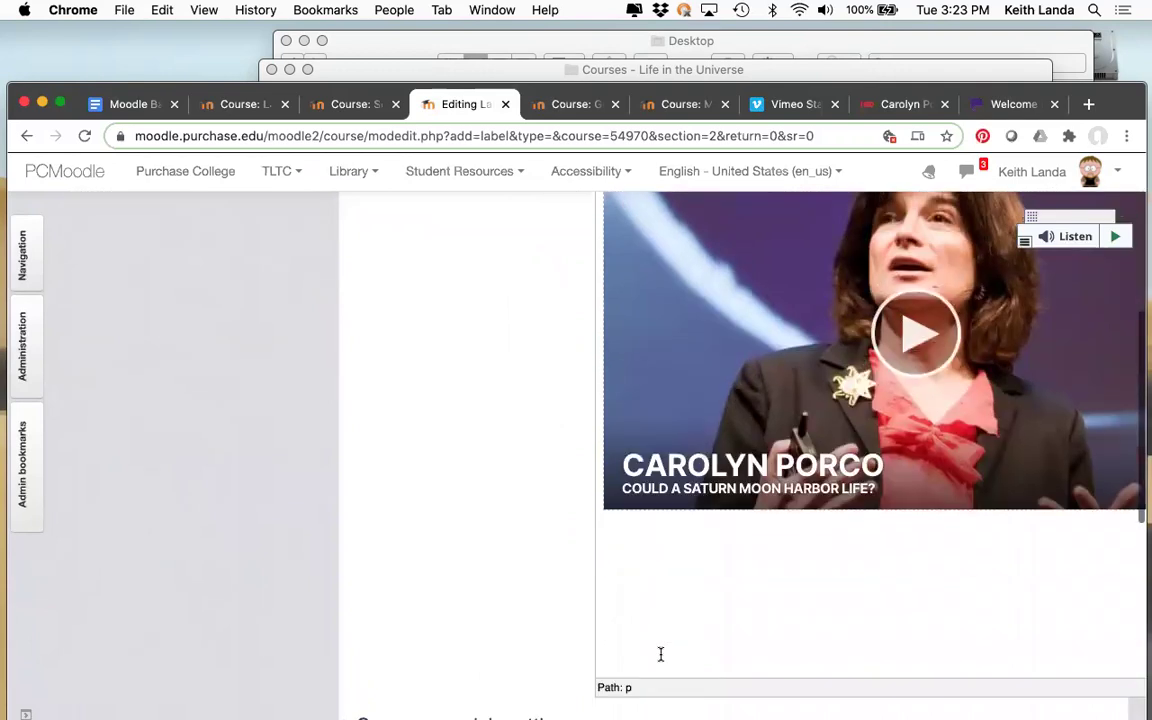
{"action": "scroll", "coordinate": [661, 660], "scroll_direction": "down", "scroll_amount": 6}
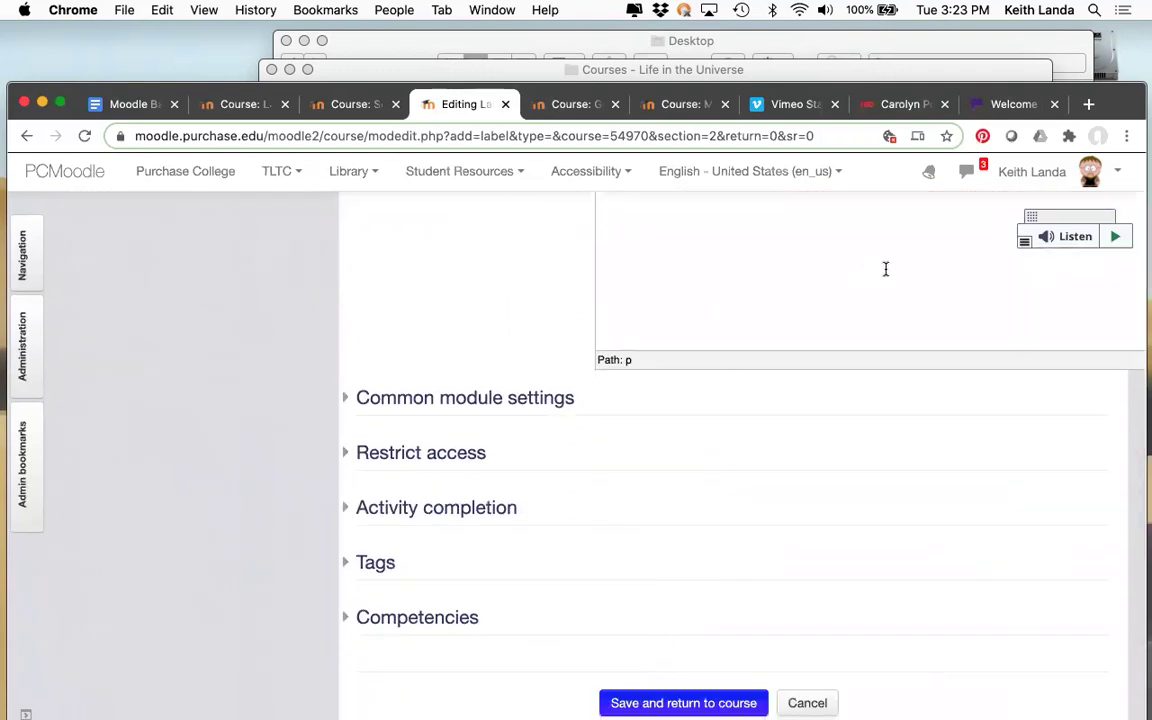
{"action": "scroll", "coordinate": [677, 615], "scroll_direction": "down", "scroll_amount": 1}
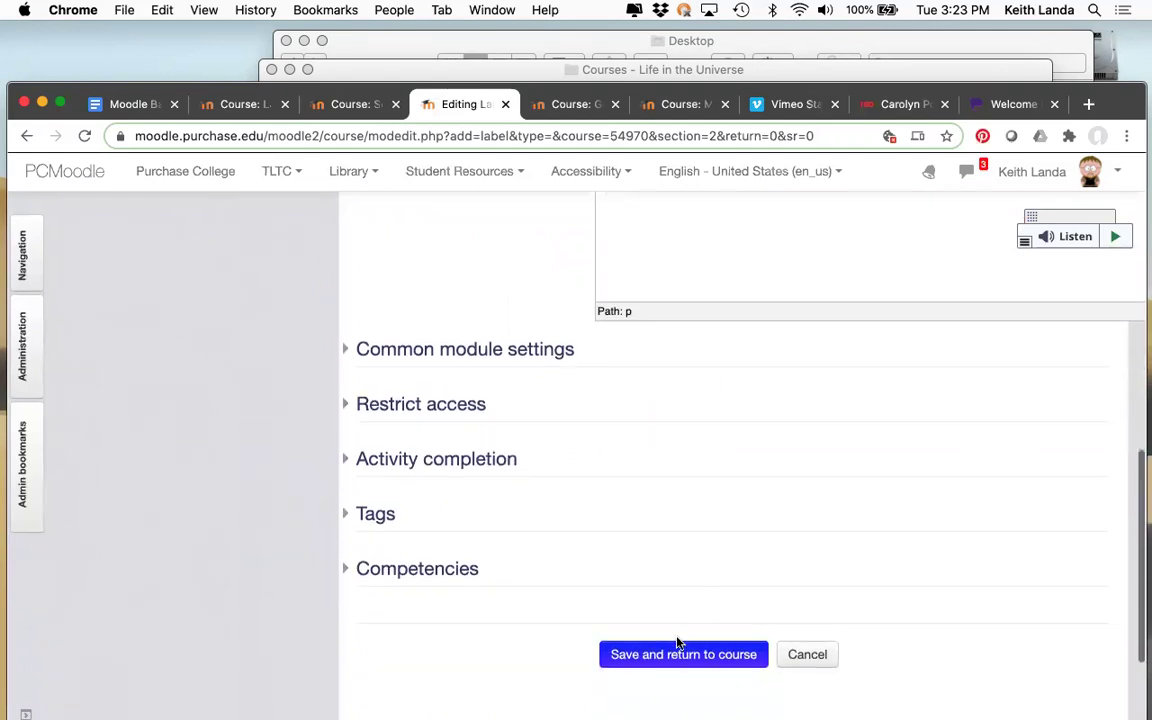
{"action": "left_click", "coordinate": [677, 652]}
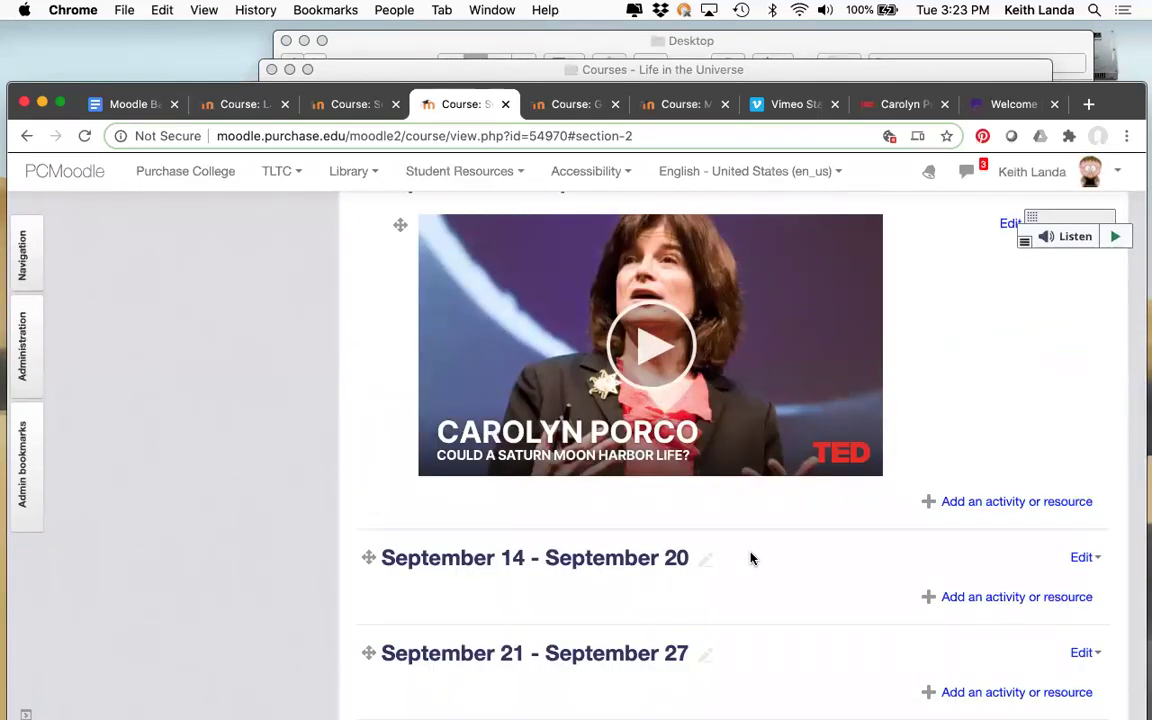
Review the embedded TED talk in the September 7 - September 13 section and close the TED talk page
{"action": "scroll", "coordinate": [749, 576], "scroll_direction": "up", "scroll_amount": 3}
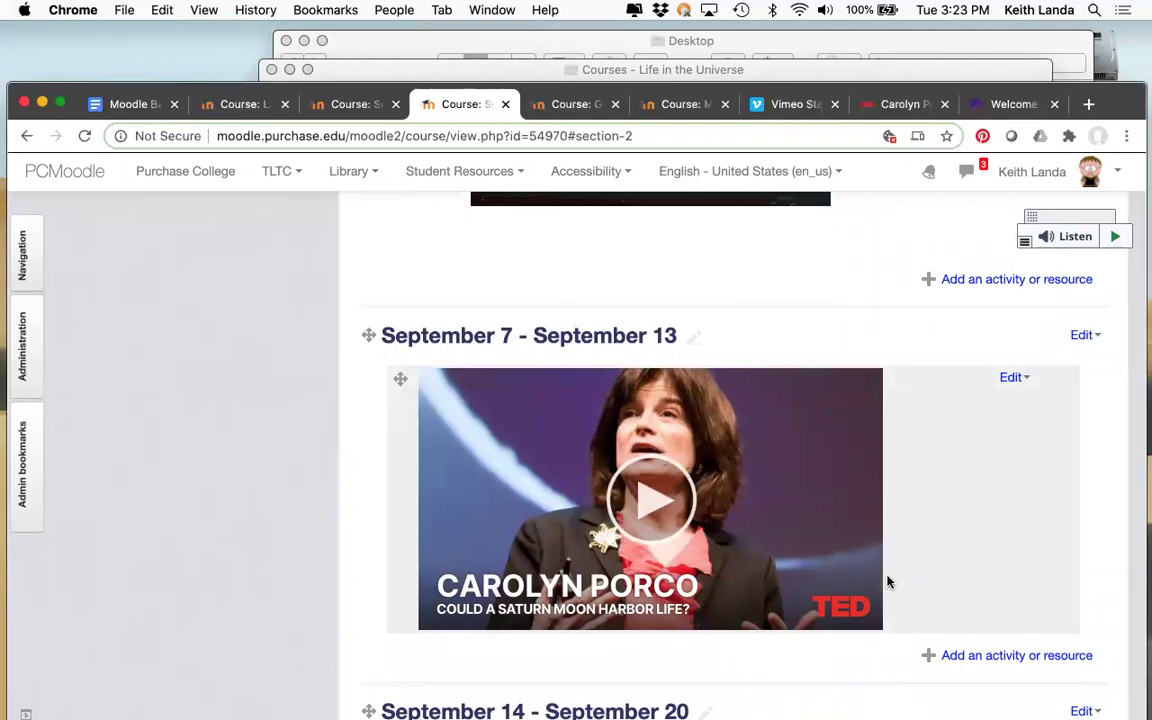
{"action": "scroll", "coordinate": [887, 581], "scroll_direction": "down", "scroll_amount": 5}
{"action": "scroll", "coordinate": [887, 581], "scroll_direction": "up", "scroll_amount": 7}
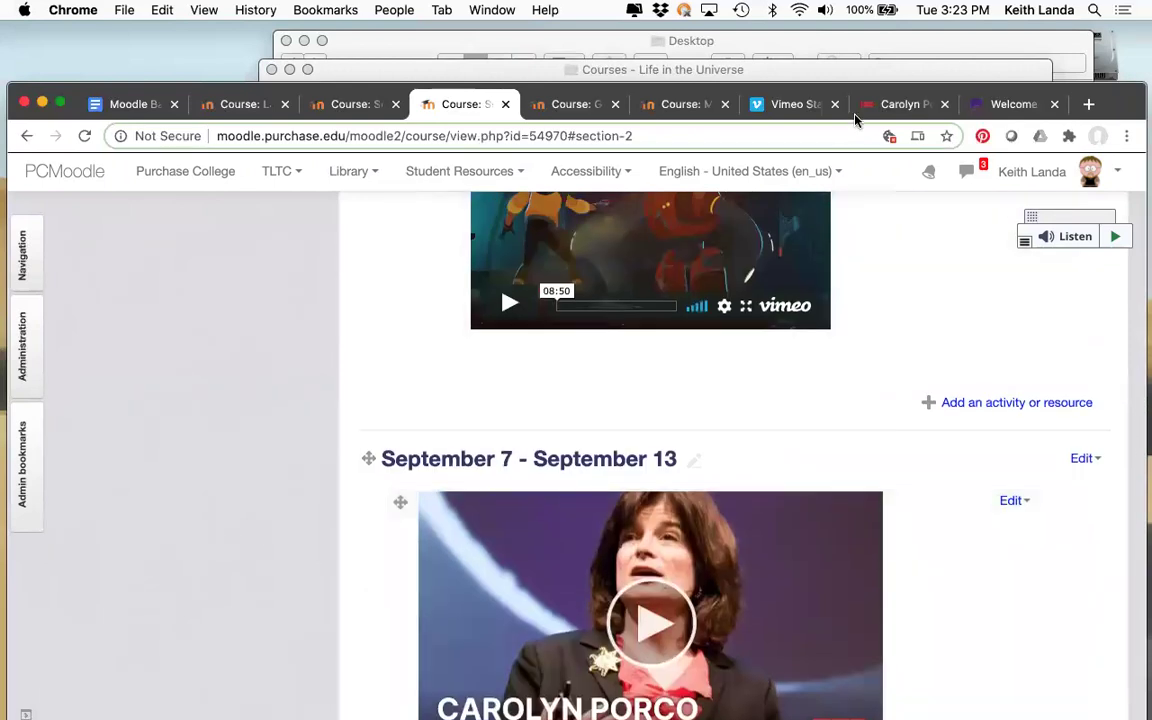
{"action": "left_click", "coordinate": [873, 108]}
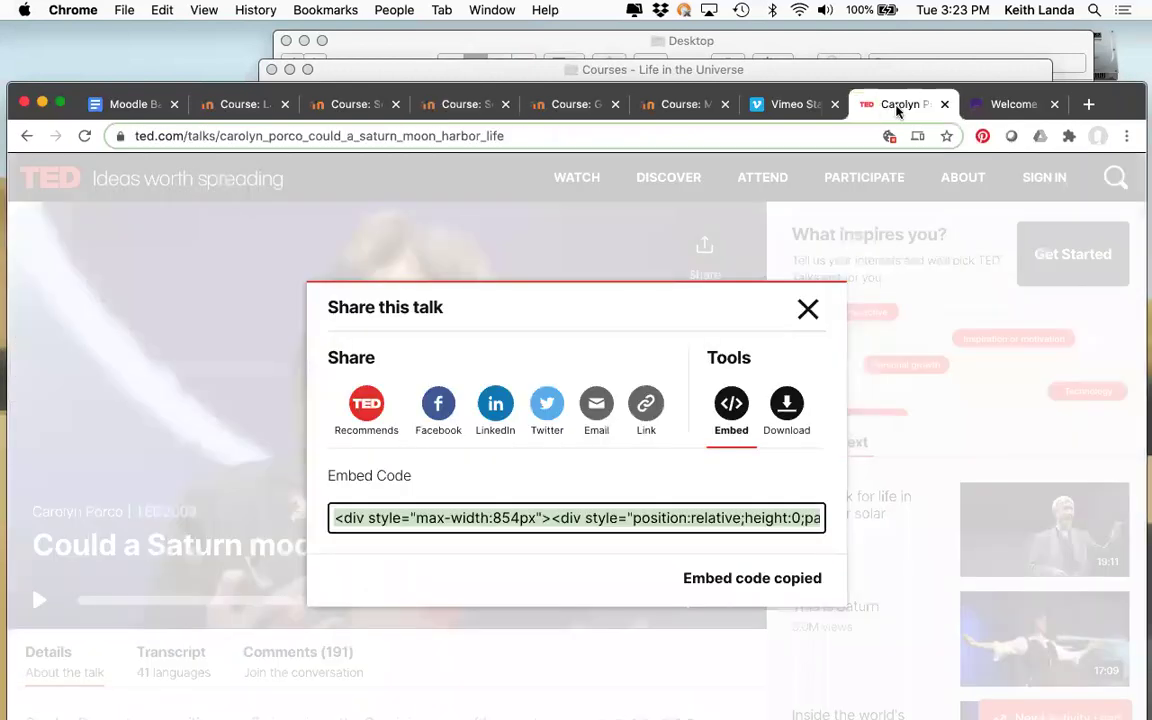
{"action": "key", "text": "super+w"}
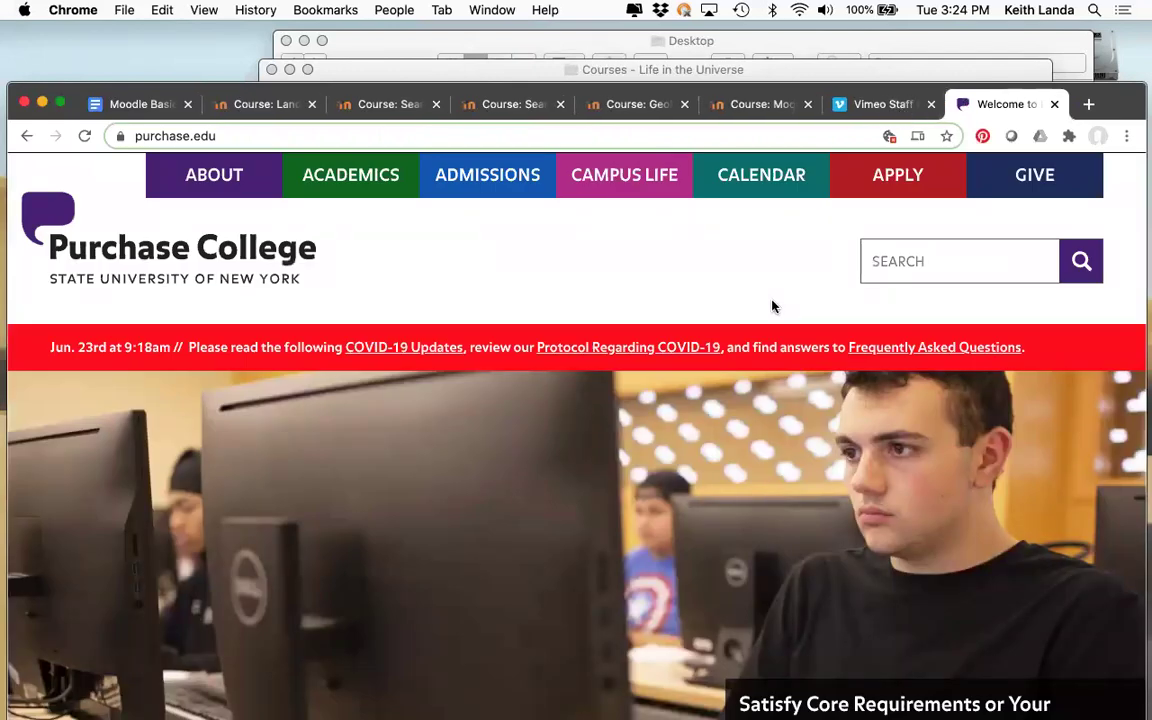
Open the Library page from the Purchase College home page's footer links and go to the library's Searches page
{"action": "scroll", "coordinate": [772, 306], "scroll_direction": "down", "scroll_amount": 2}
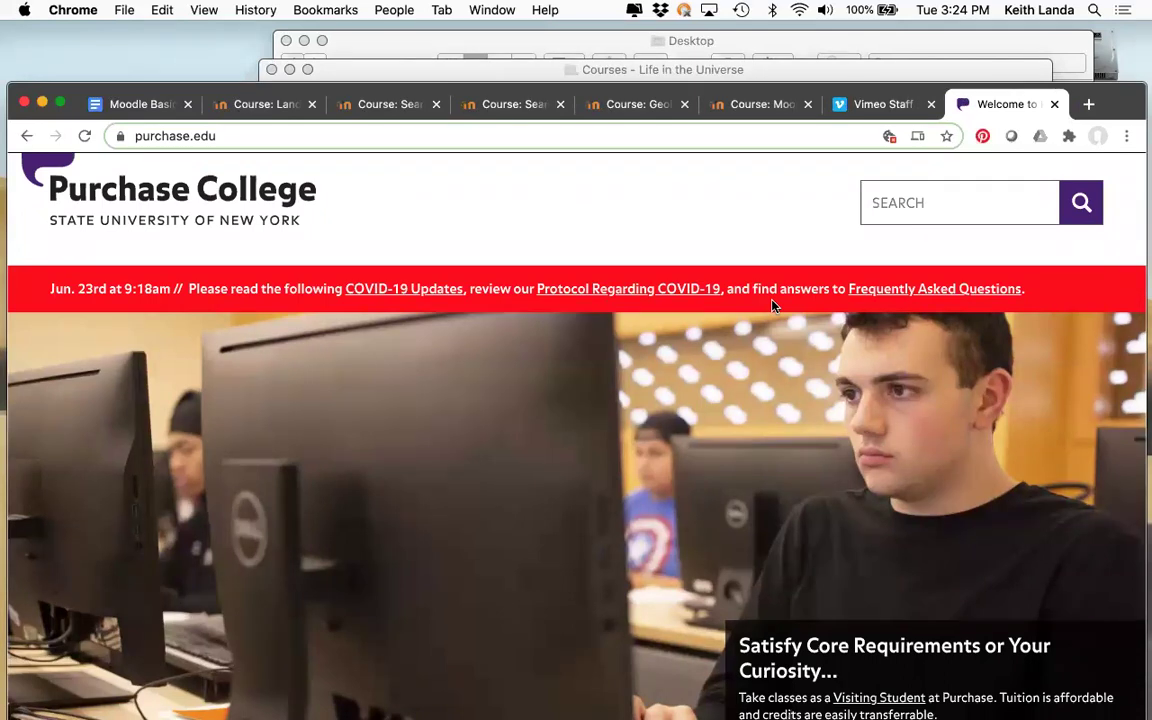
{"action": "scroll", "coordinate": [772, 306], "scroll_direction": "down", "scroll_amount": 4}
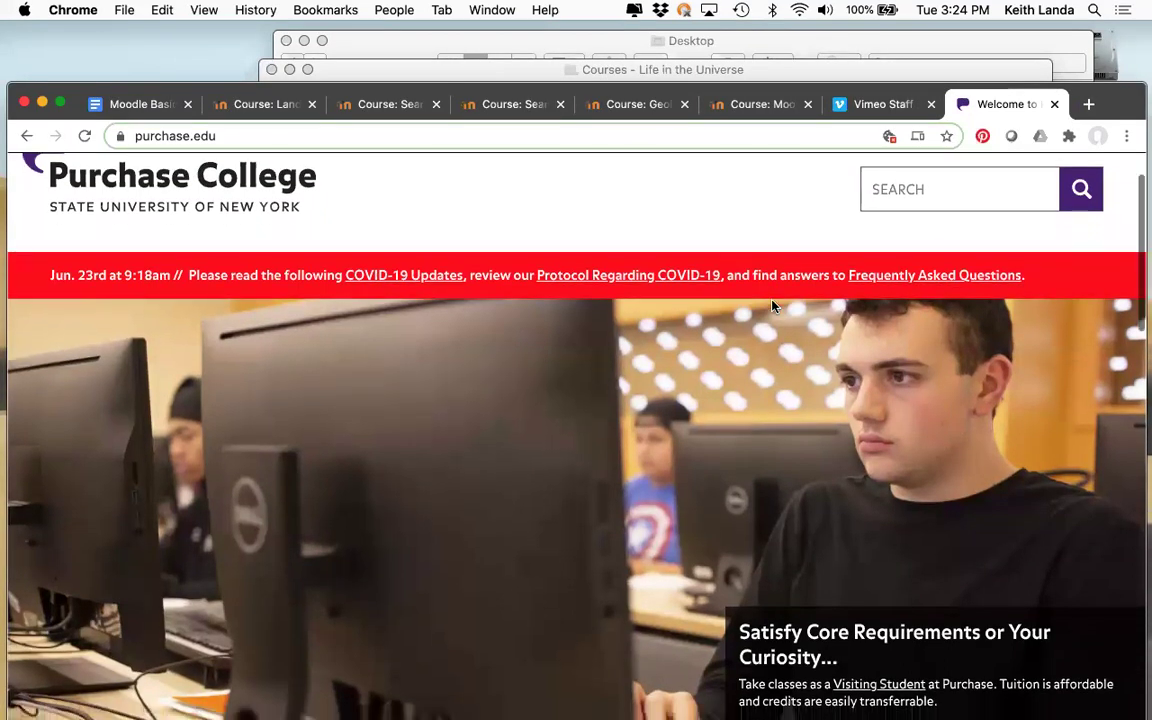
{"action": "scroll", "coordinate": [772, 306], "scroll_direction": "down", "scroll_amount": 10}
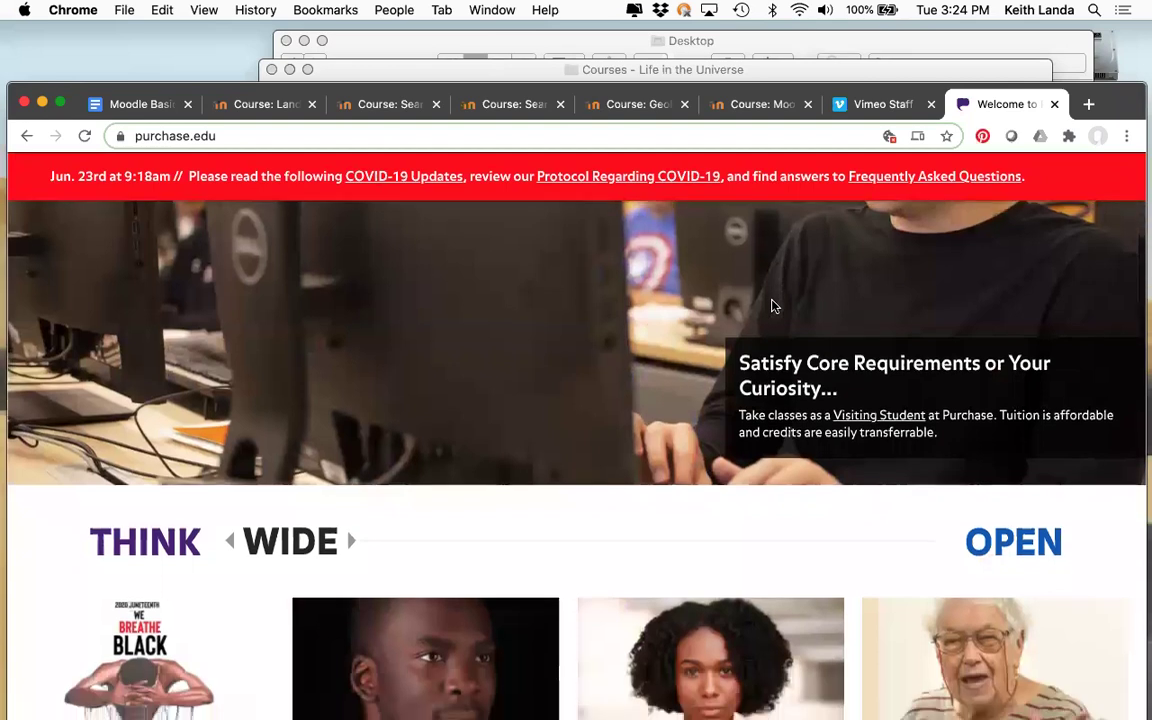
{"action": "scroll", "coordinate": [772, 306], "scroll_direction": "down", "scroll_amount": 2}
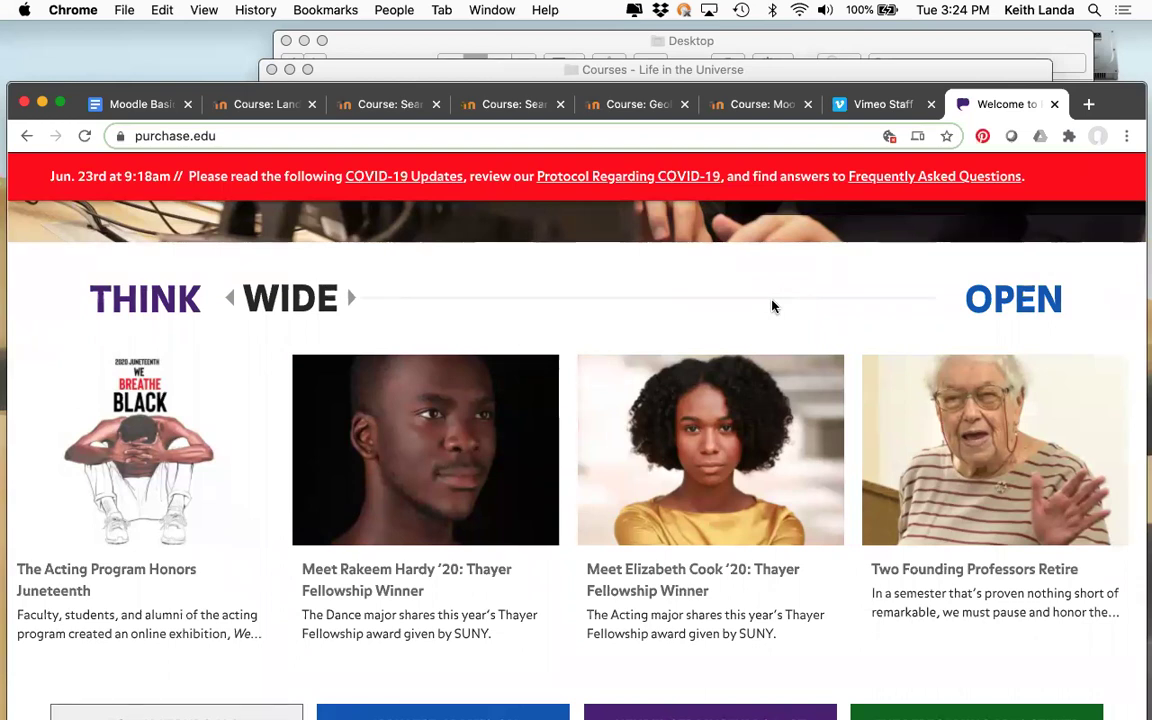
{"action": "scroll", "coordinate": [772, 306], "scroll_direction": "down", "scroll_amount": 2}
{"action": "scroll", "coordinate": [772, 301], "scroll_direction": "down", "scroll_amount": 3}
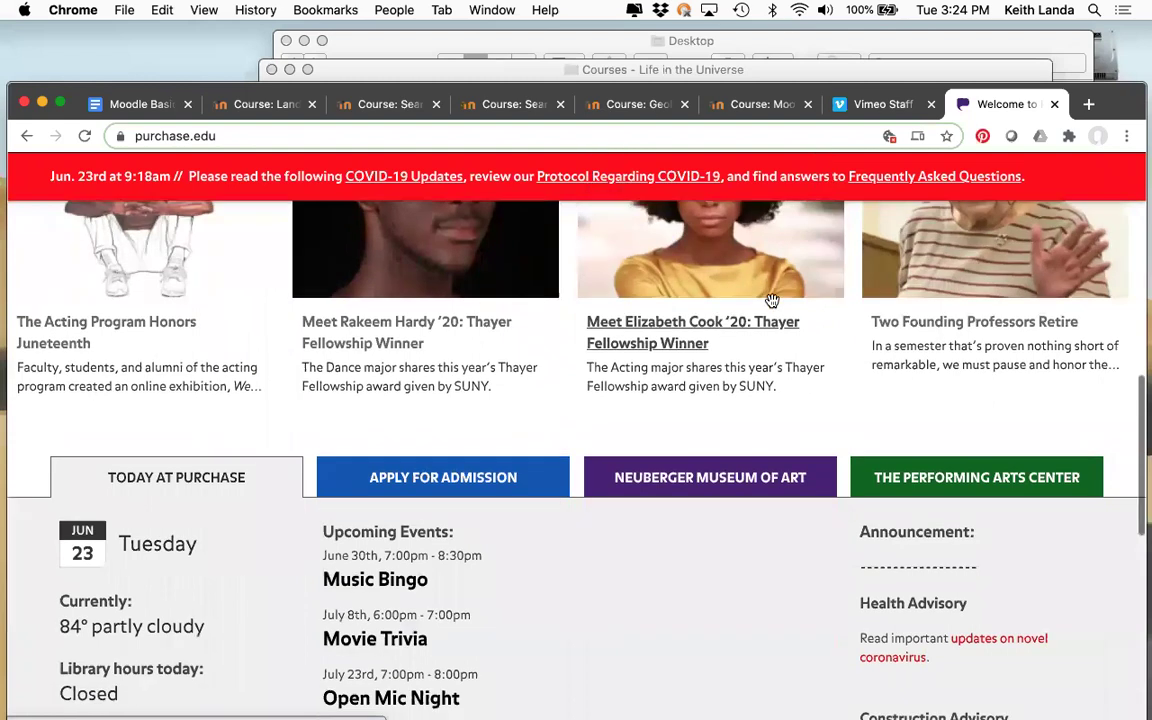
{"action": "scroll", "coordinate": [772, 301], "scroll_direction": "down", "scroll_amount": 10}
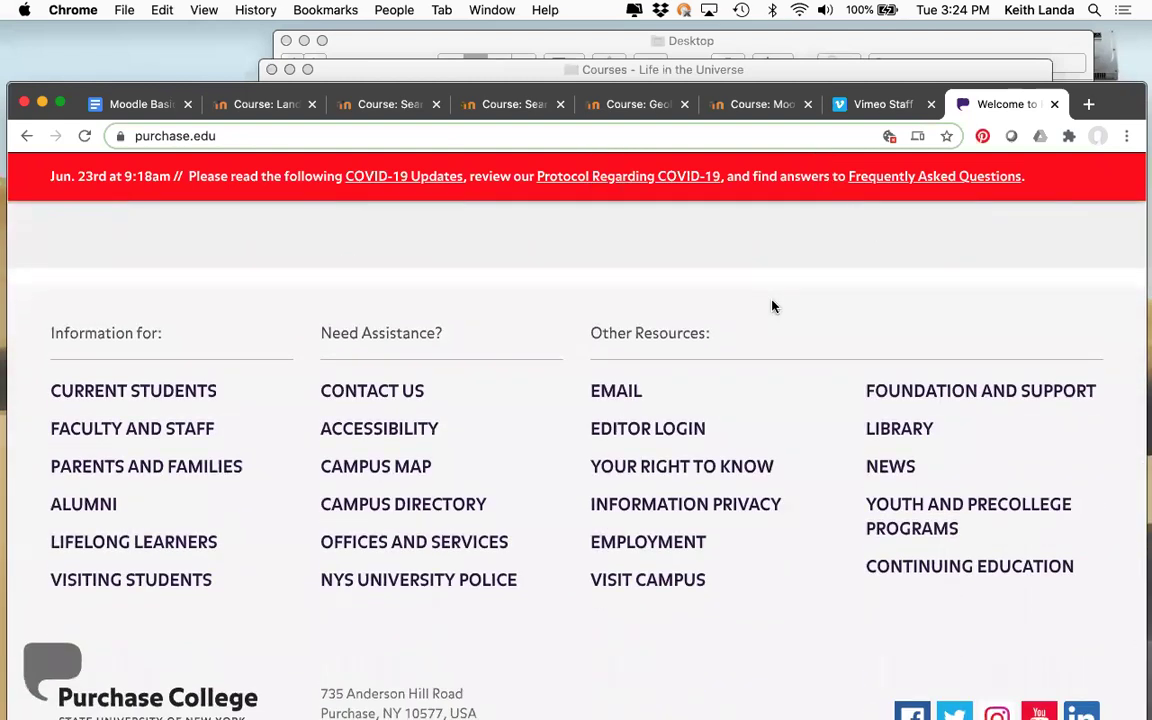
{"action": "left_click", "coordinate": [890, 459]}
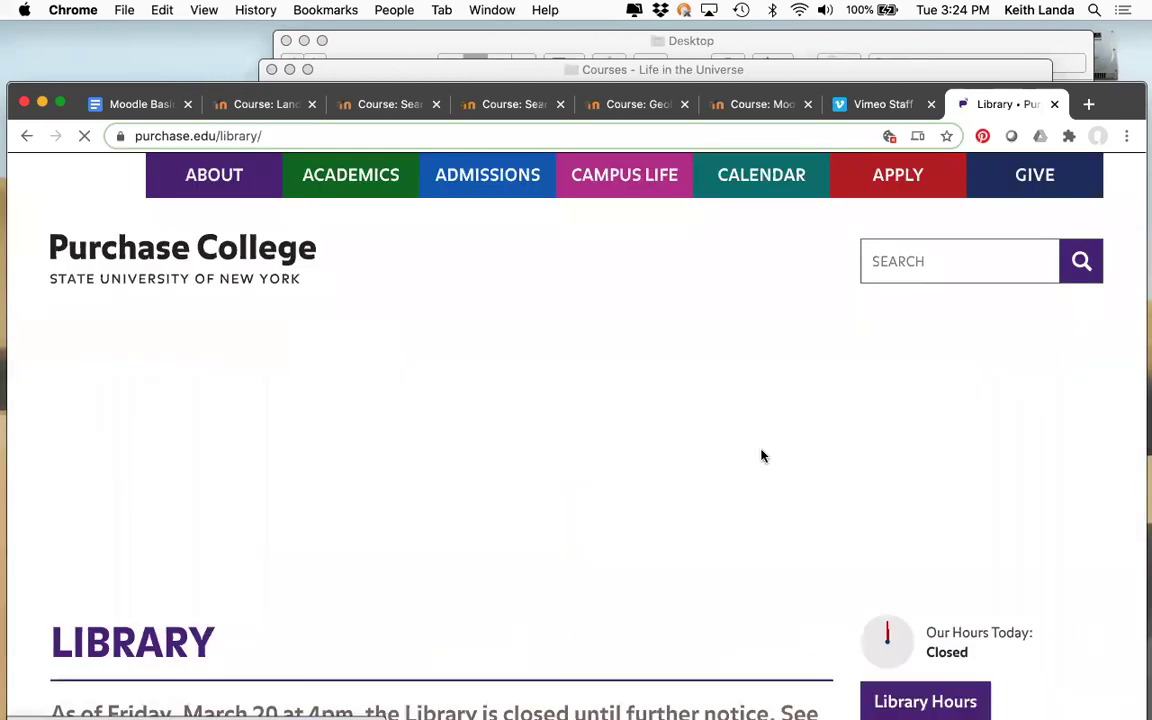
{"action": "scroll", "coordinate": [727, 450], "scroll_direction": "down", "scroll_amount": 5}
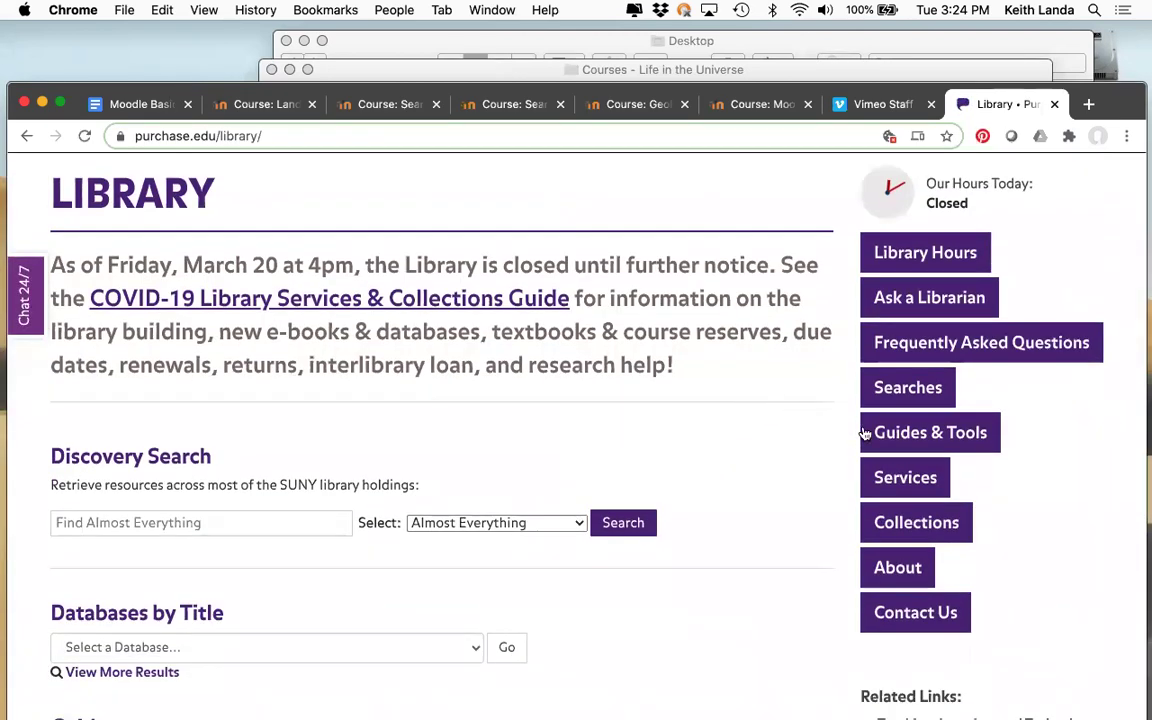
{"action": "left_click", "coordinate": [905, 387]}
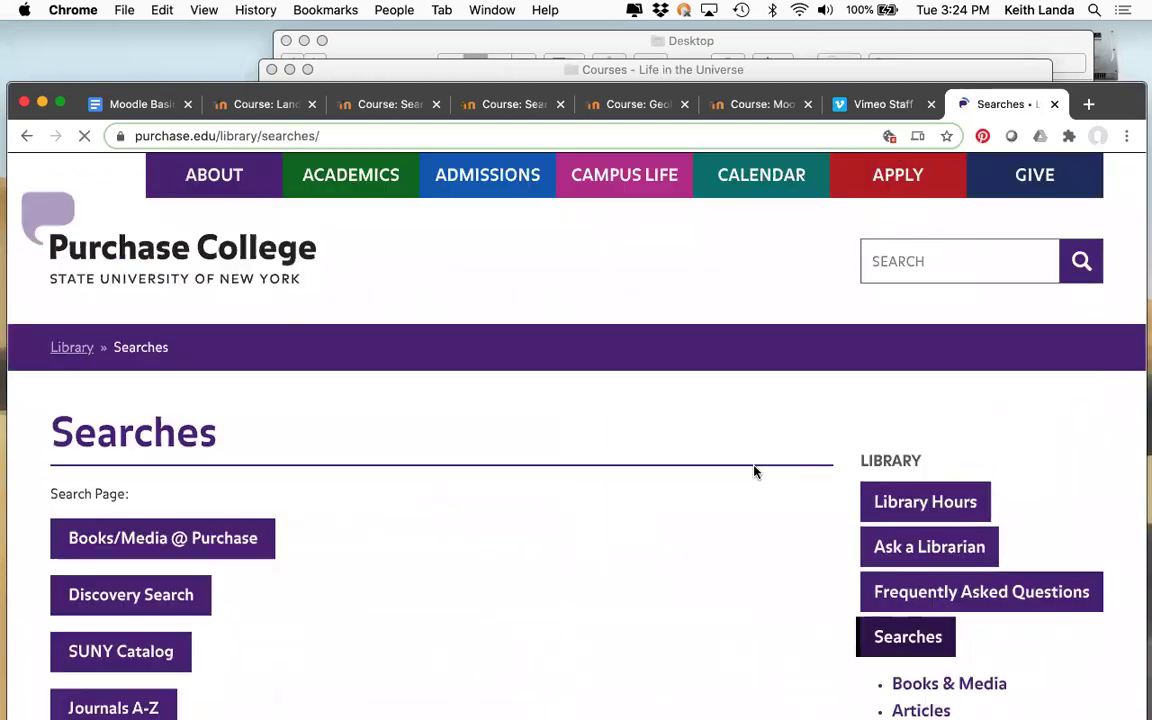
Open the Alexander Street Press database from the library's Databases by Title list and log in with the prefilled college account
{"action": "scroll", "coordinate": [755, 473], "scroll_direction": "down", "scroll_amount": 3}
{"action": "scroll", "coordinate": [755, 473], "scroll_direction": "down", "scroll_amount": 2}
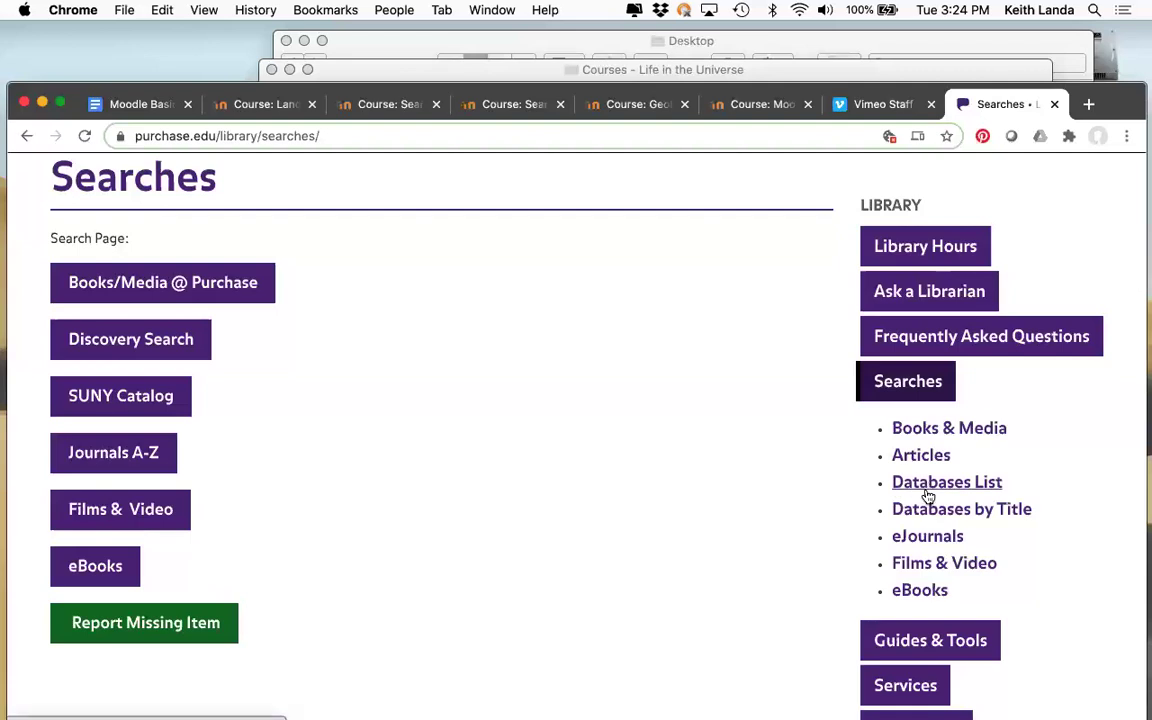
{"action": "left_click", "coordinate": [933, 510]}
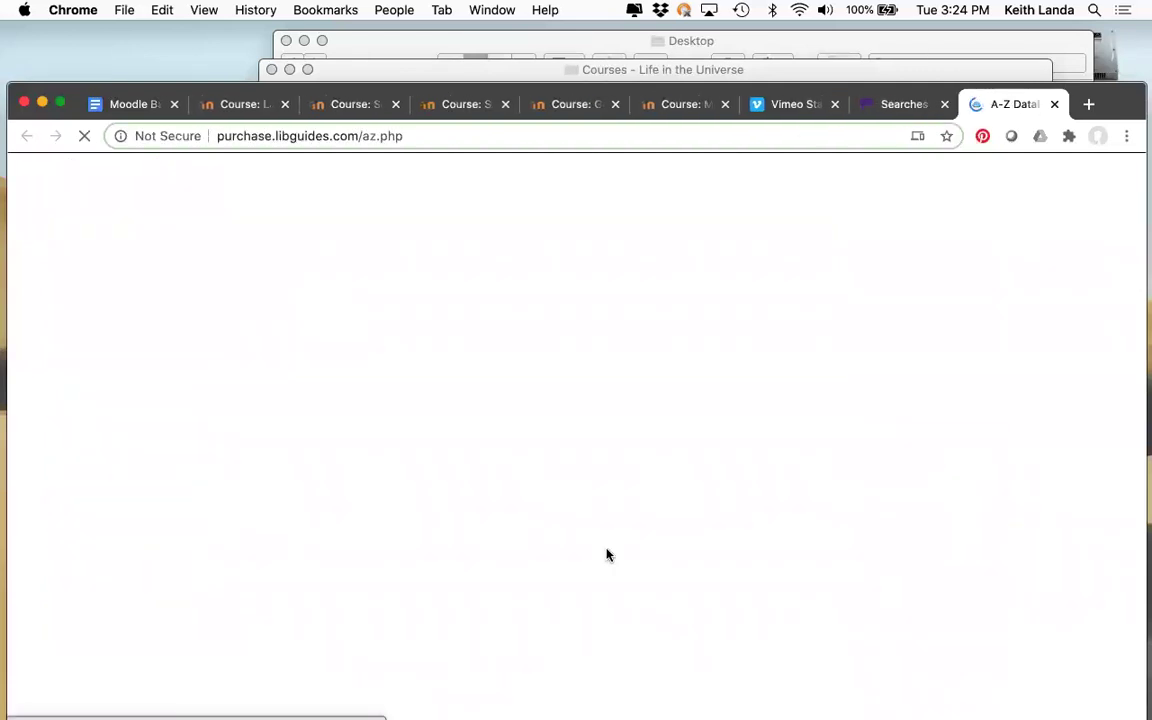
{"action": "scroll", "coordinate": [607, 553], "scroll_direction": "down", "scroll_amount": 5}
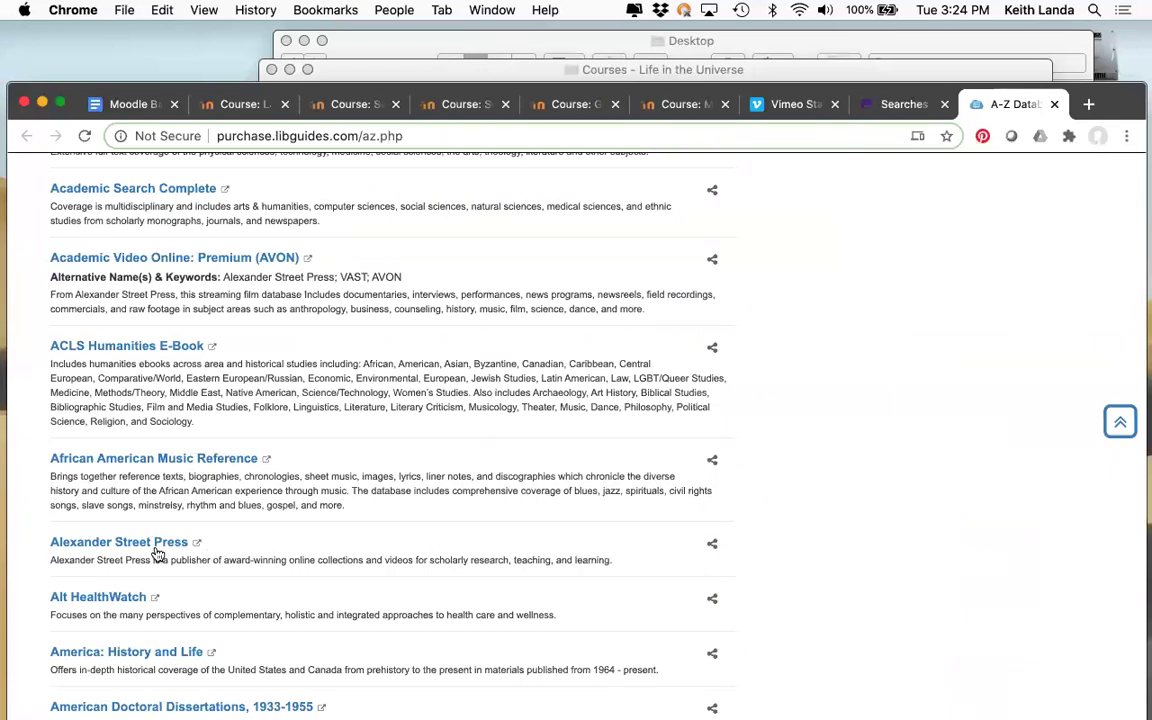
{"action": "left_click", "coordinate": [155, 545]}
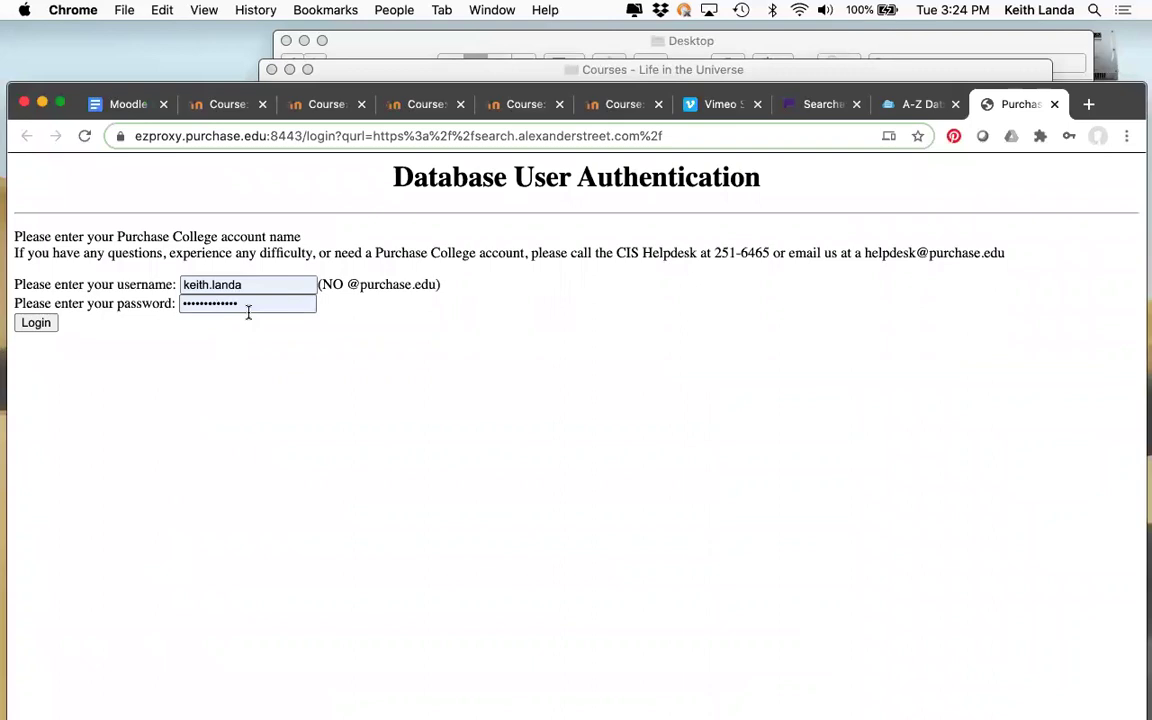
{"action": "left_click", "coordinate": [35, 323]}
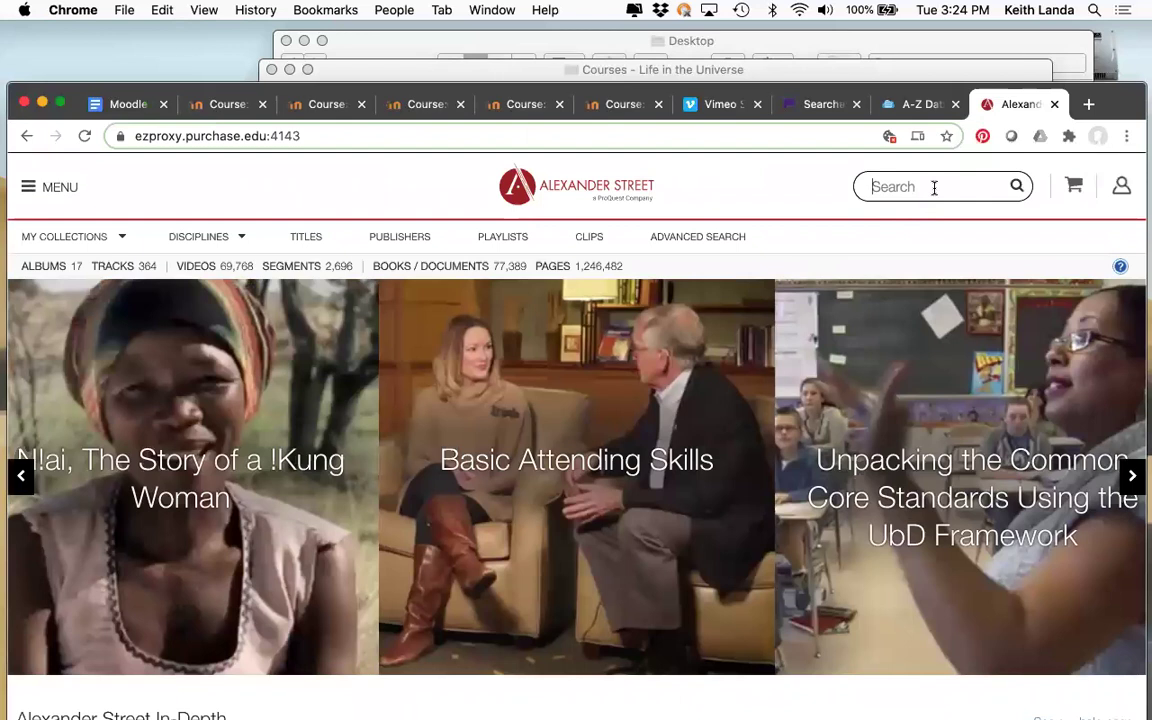
Search Alexander Street for "astrobiology" and open the video The Universe, Season 2, Episode 7, Astrobiology
{"action": "type", "text": "astrobiology"}
{"action": "key", "text": "Return"}
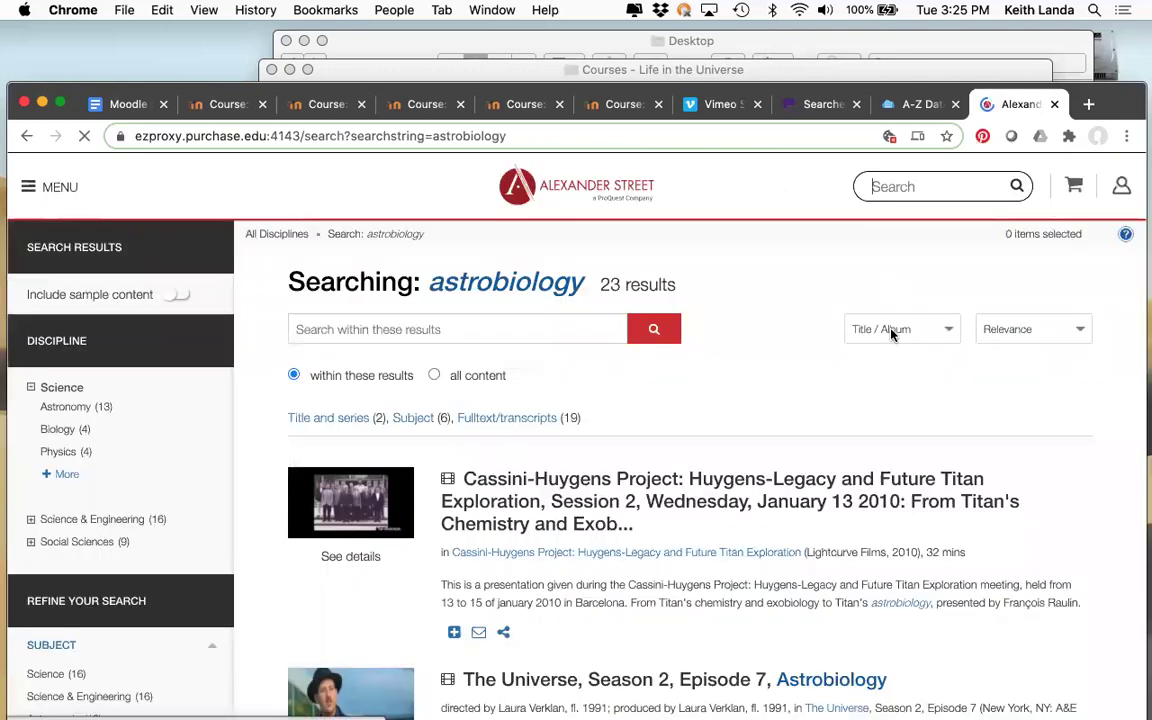
{"action": "scroll", "coordinate": [886, 407], "scroll_direction": "down", "scroll_amount": 5}
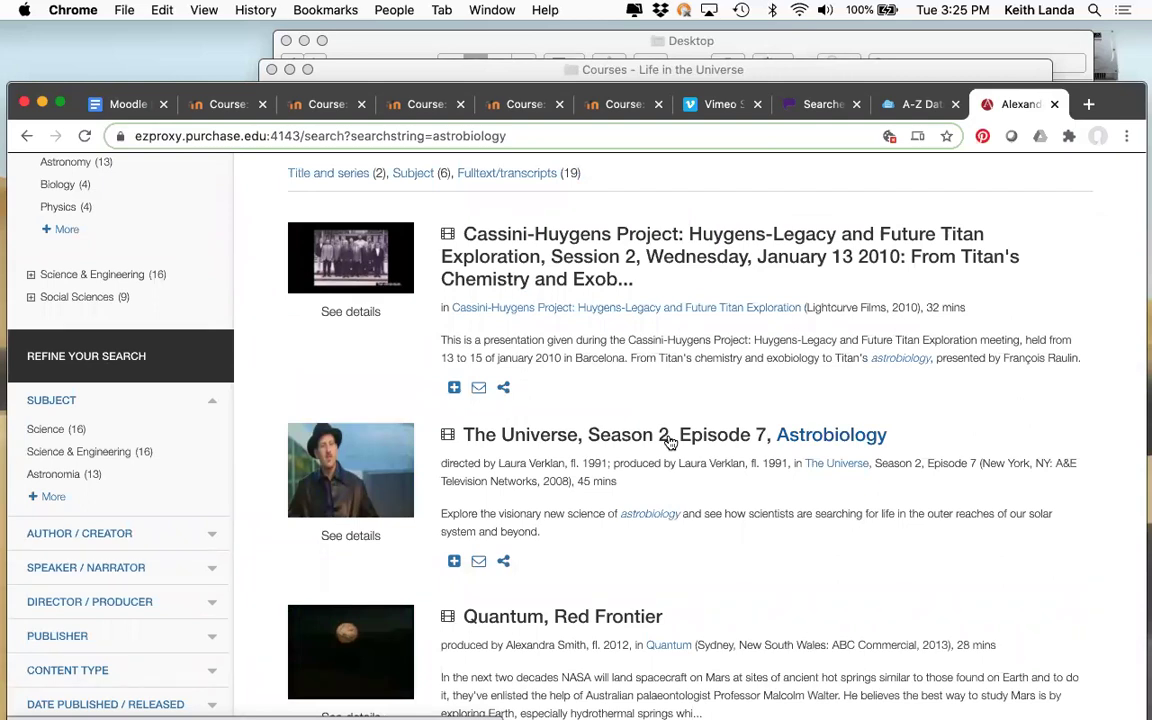
{"action": "left_click", "coordinate": [670, 438]}
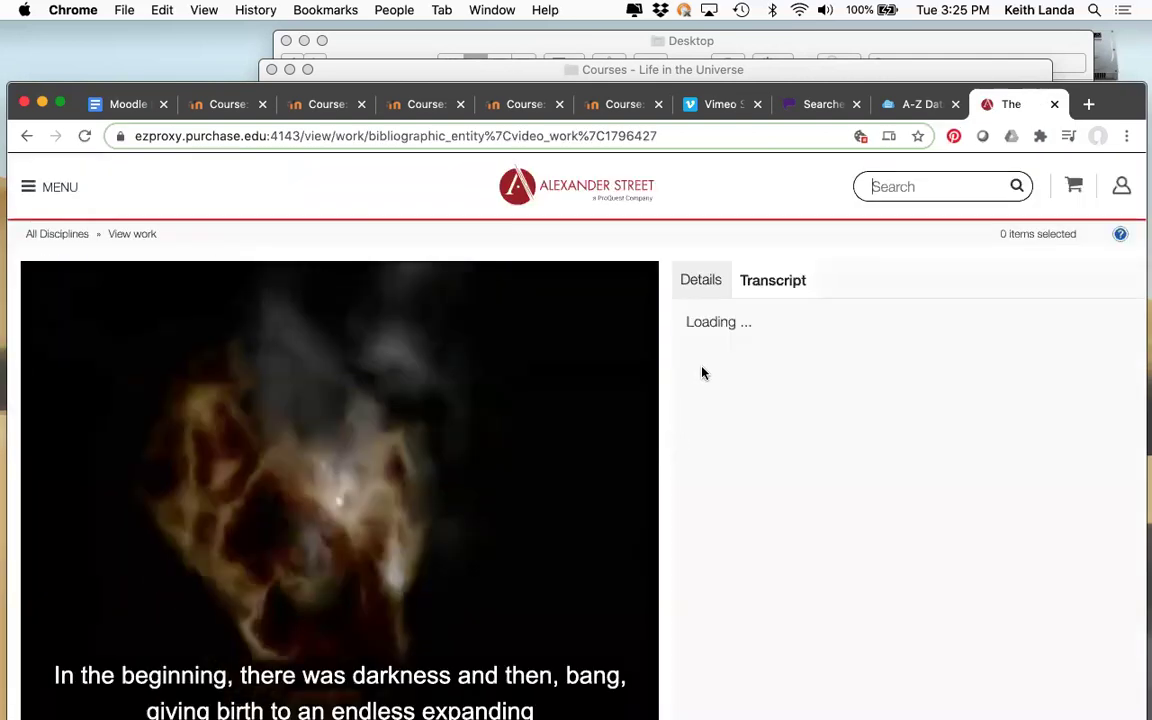
Pause the Astrobiology video and look through its captions and synchronized transcript
{"action": "scroll", "coordinate": [180, 602], "scroll_direction": "down", "scroll_amount": 3}
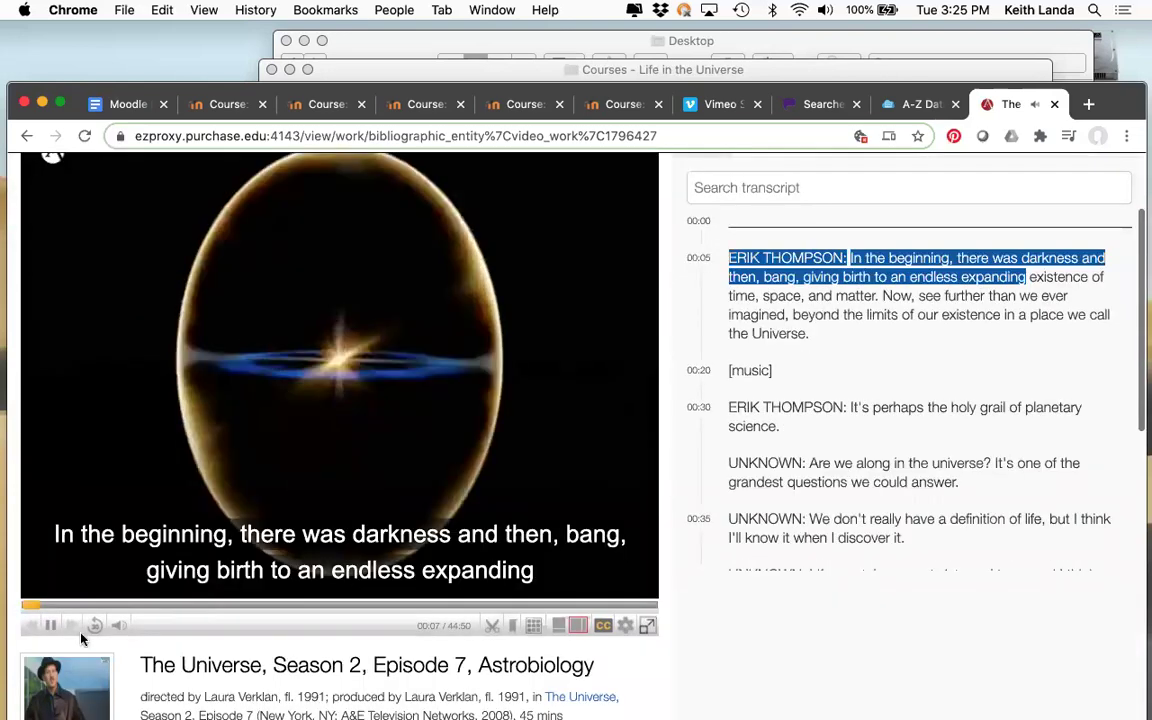
{"action": "left_click", "coordinate": [49, 625]}
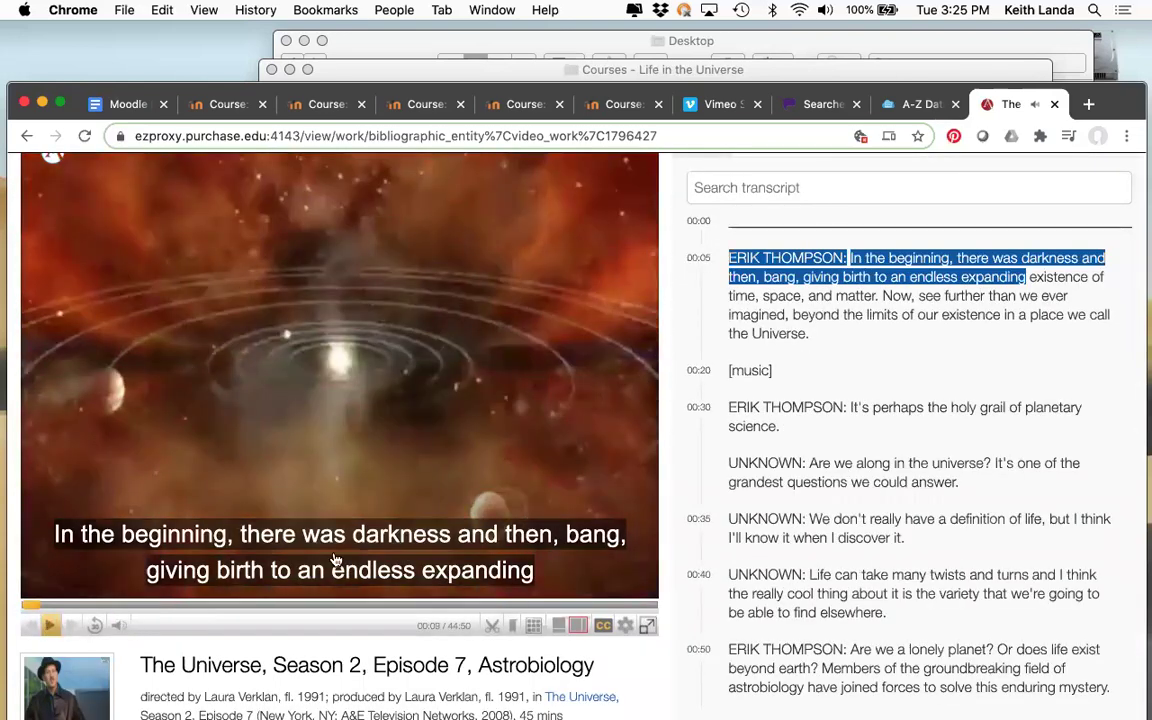
{"action": "scroll", "coordinate": [336, 560], "scroll_direction": "down", "scroll_amount": 1}
{"action": "scroll", "coordinate": [336, 560], "scroll_direction": "up", "scroll_amount": 3}
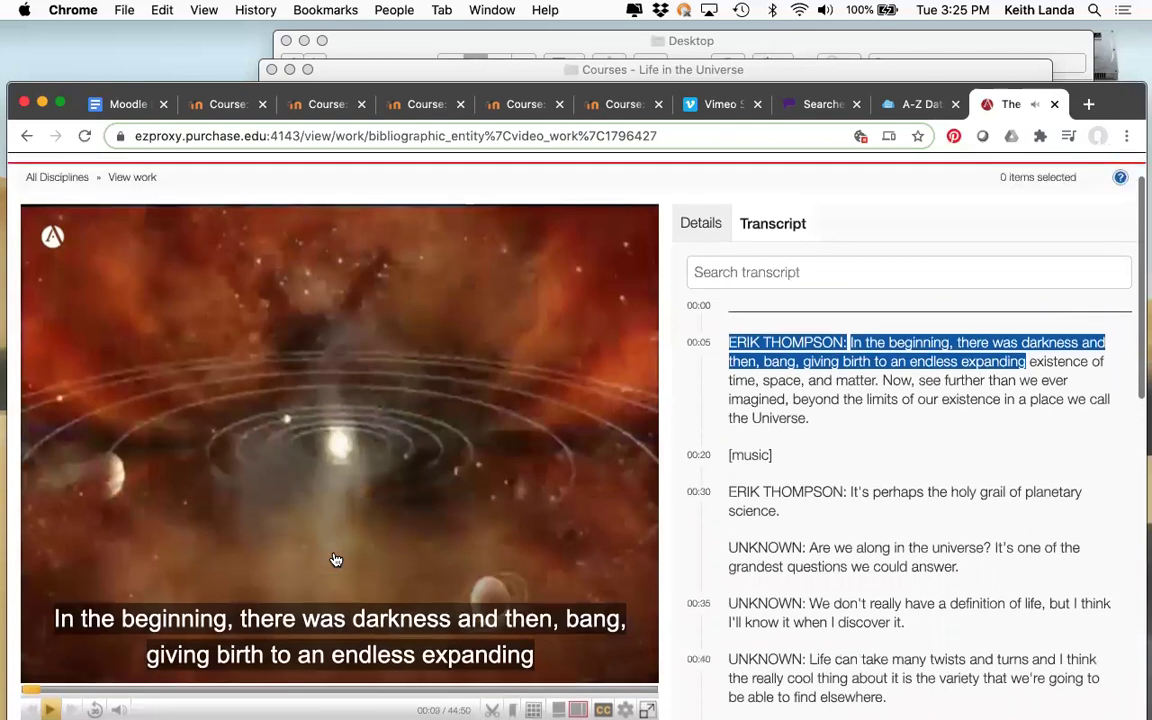
{"action": "scroll", "coordinate": [578, 527], "scroll_direction": "down", "scroll_amount": 1}
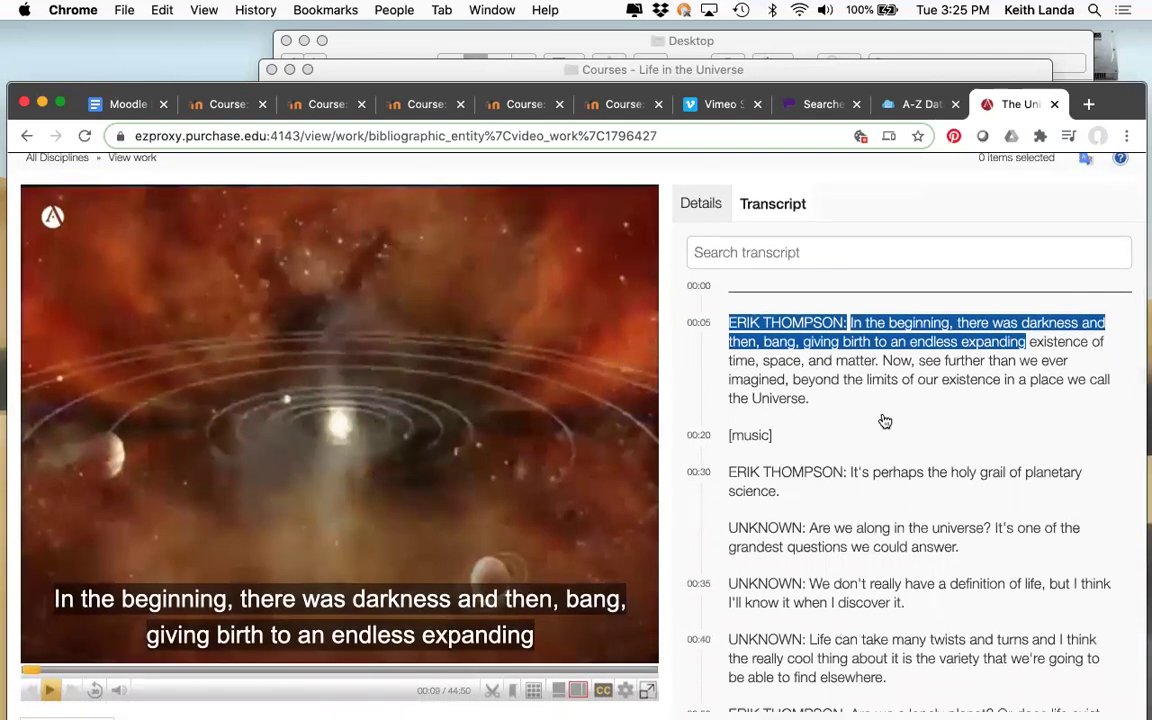
{"action": "scroll", "coordinate": [885, 421], "scroll_direction": "down", "scroll_amount": 5}
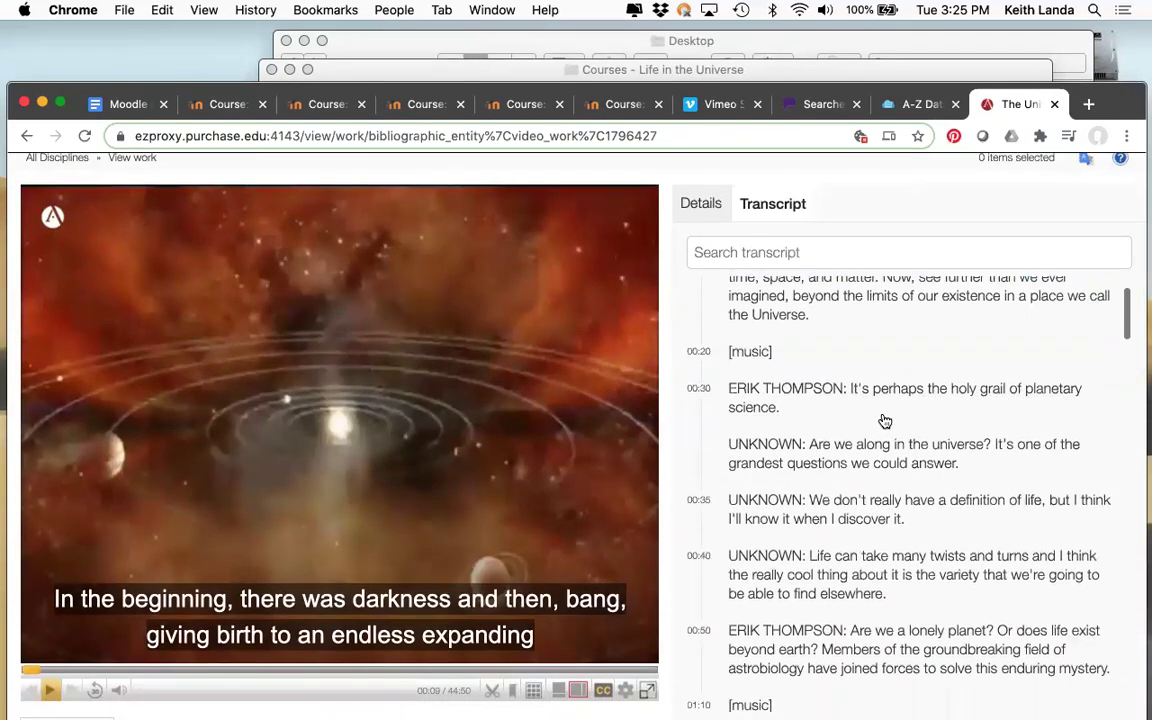
{"action": "scroll", "coordinate": [885, 421], "scroll_direction": "down", "scroll_amount": 5}
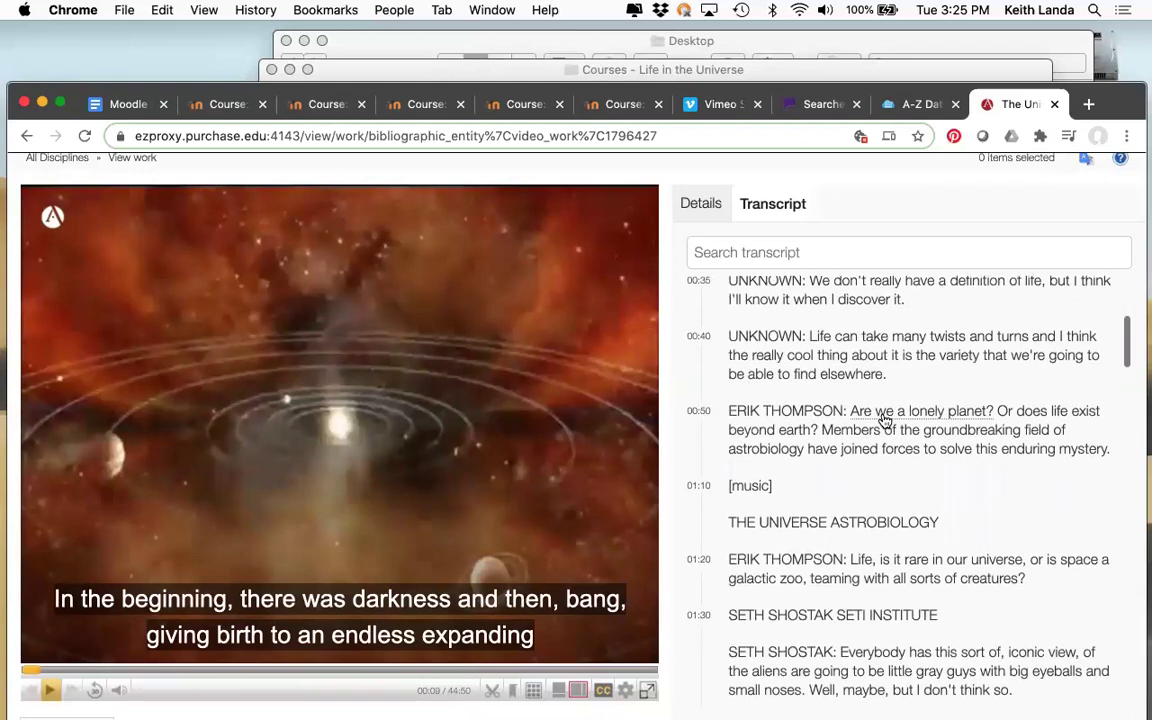
{"action": "scroll", "coordinate": [885, 421], "scroll_direction": "down", "scroll_amount": 4}
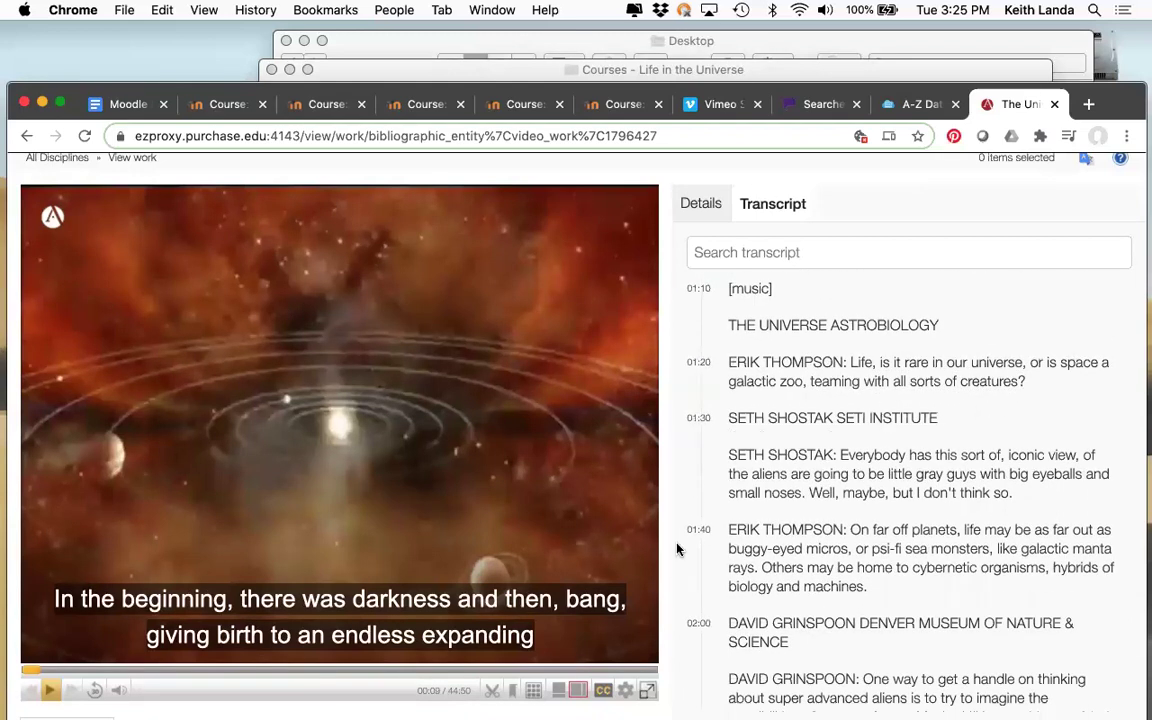
Open the Astrobiology video's embed and link options and copy its LTI launch URL
{"action": "scroll", "coordinate": [676, 548], "scroll_direction": "down", "scroll_amount": 5}
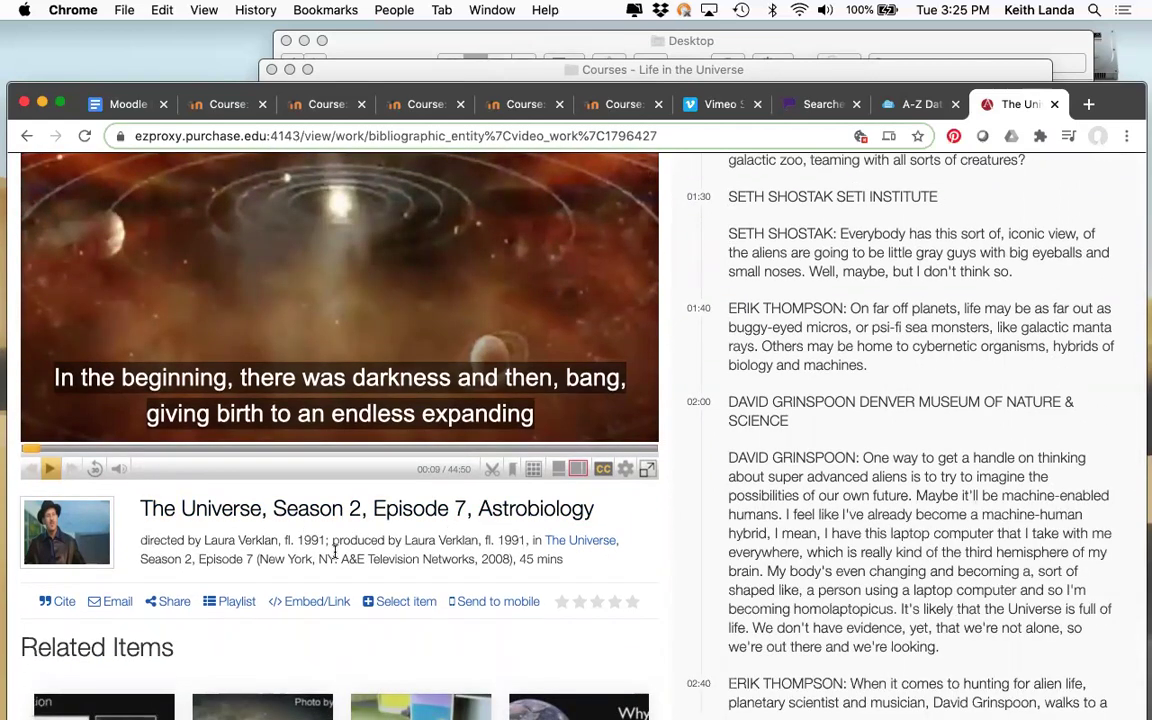
{"action": "left_click", "coordinate": [318, 602]}
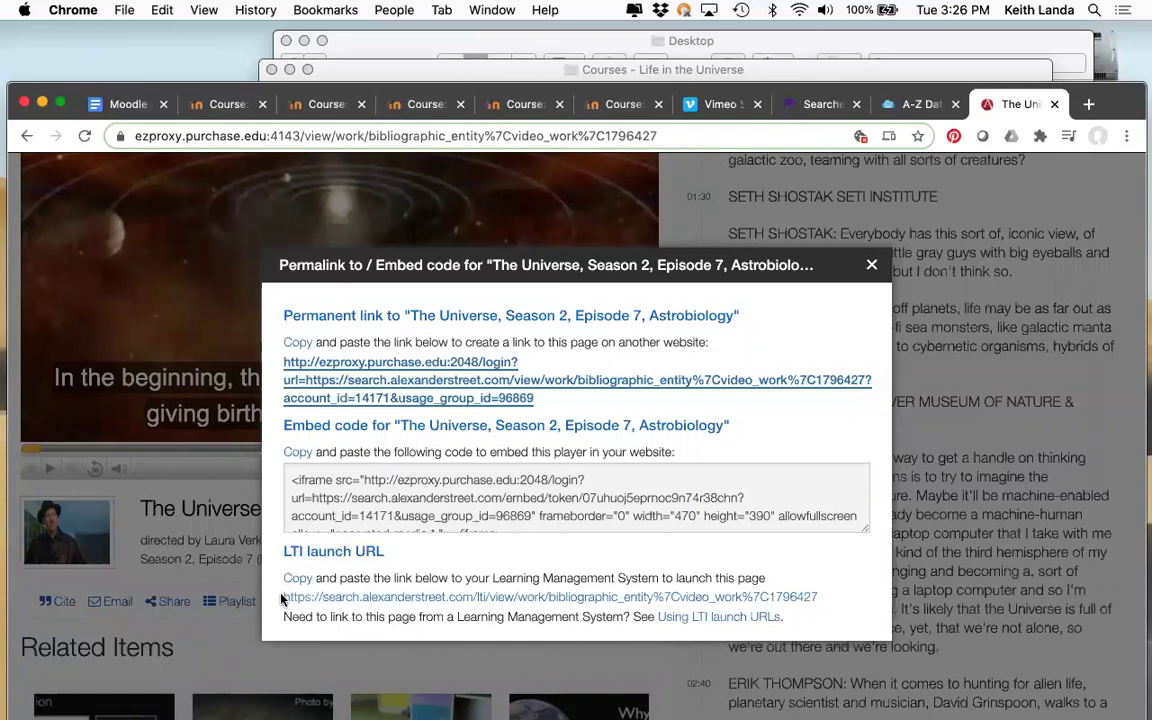
{"action": "left_click_drag", "start_coordinate": [283, 597], "coordinate": [817, 597]}
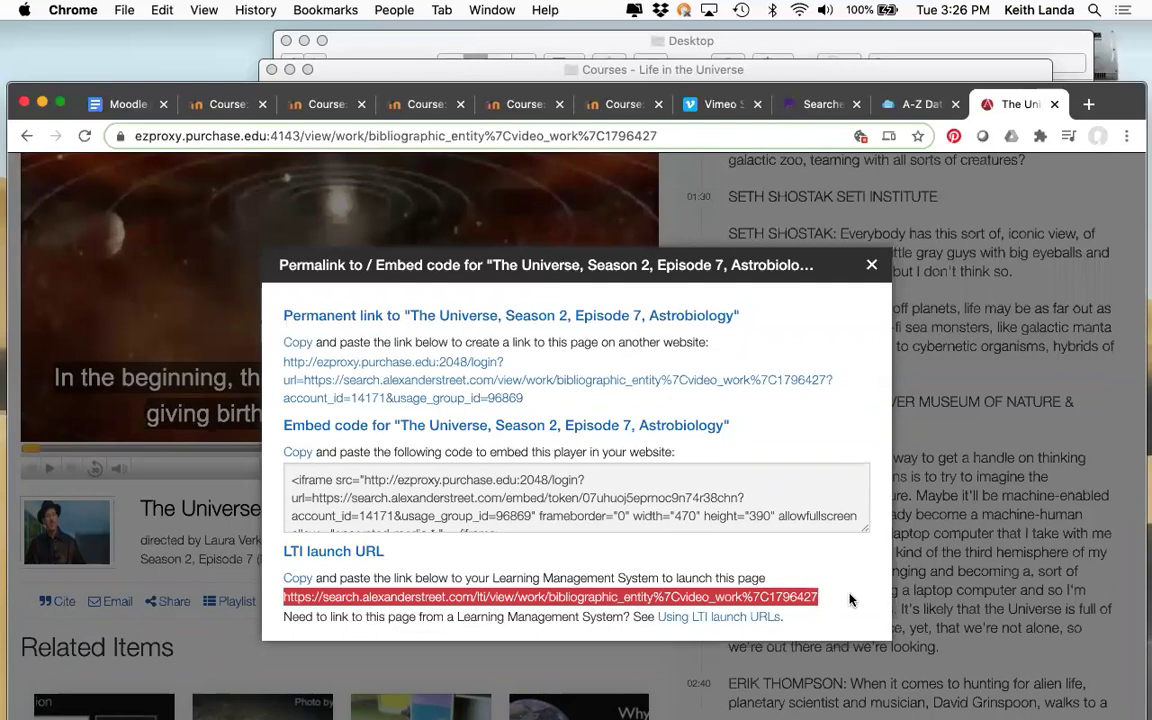
{"action": "key", "text": "super+c"}
Return to the Moodle course and add an External tool activity to the September 14 - September 20 section
{"action": "left_click", "coordinate": [124, 106]}
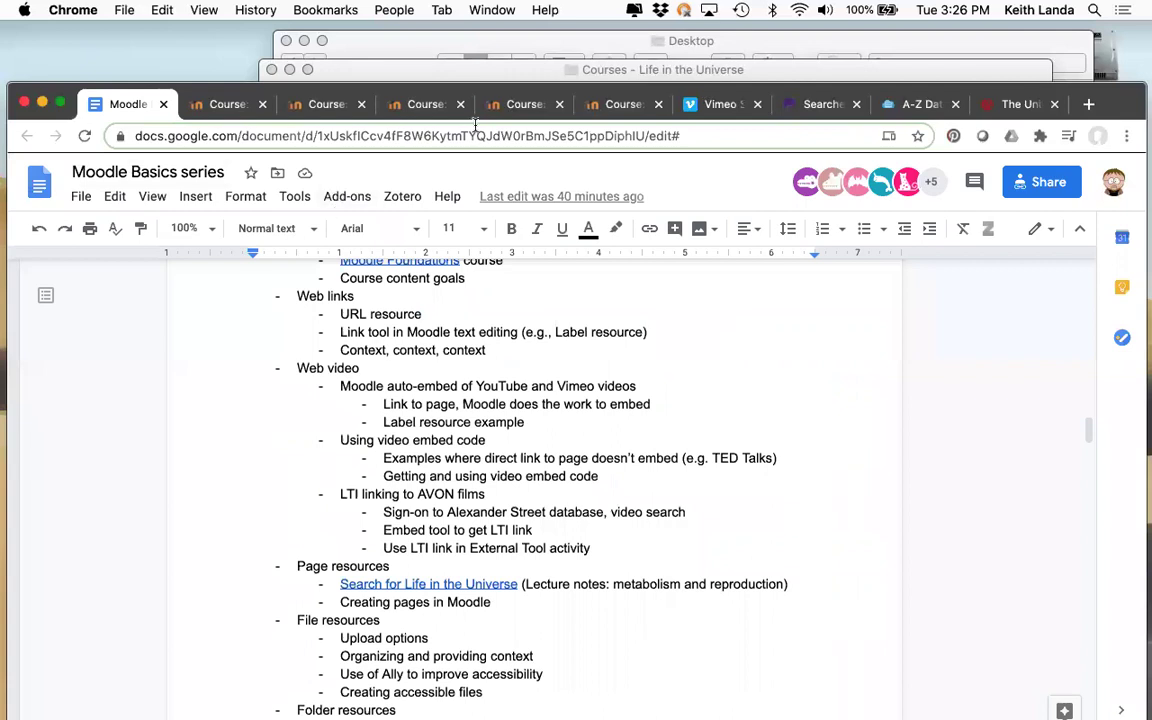
{"action": "left_click", "coordinate": [382, 104]}
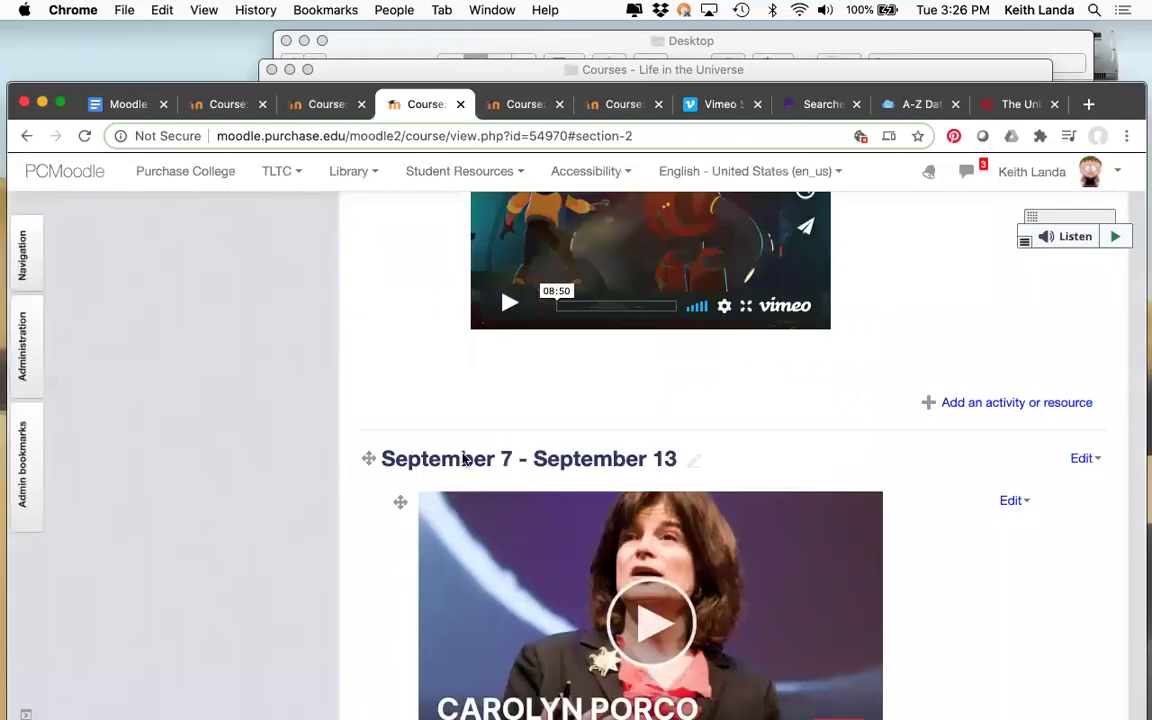
{"action": "scroll", "coordinate": [459, 468], "scroll_direction": "down", "scroll_amount": 5}
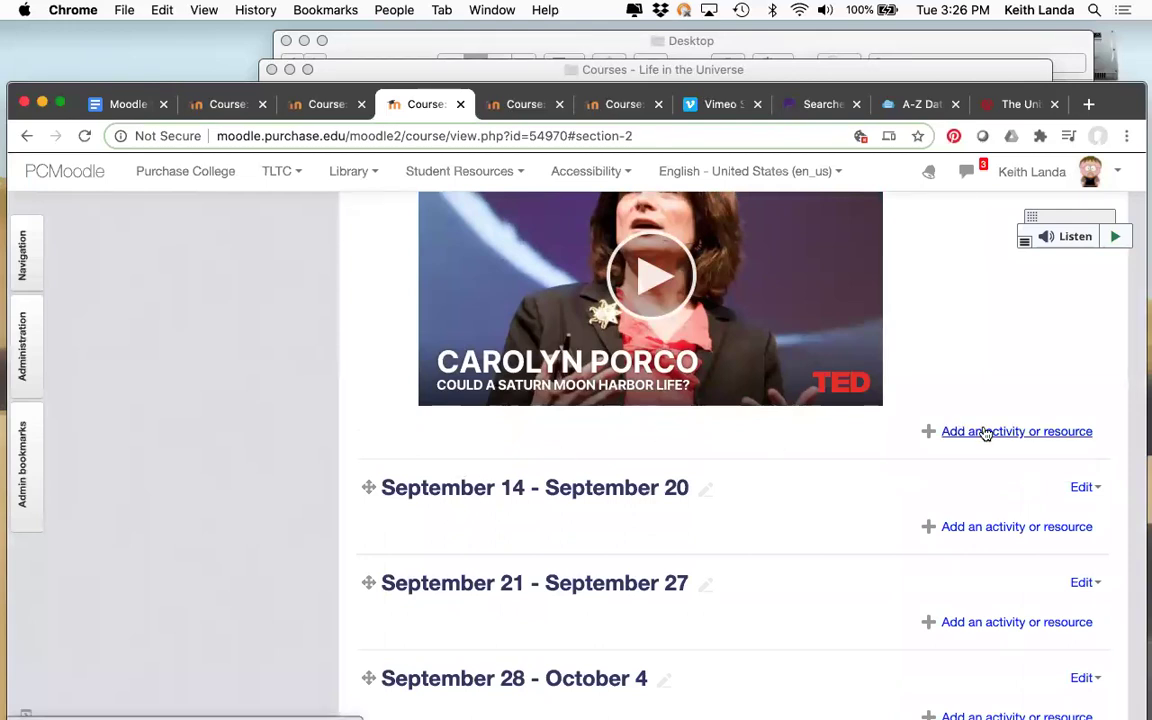
{"action": "left_click", "coordinate": [951, 526]}
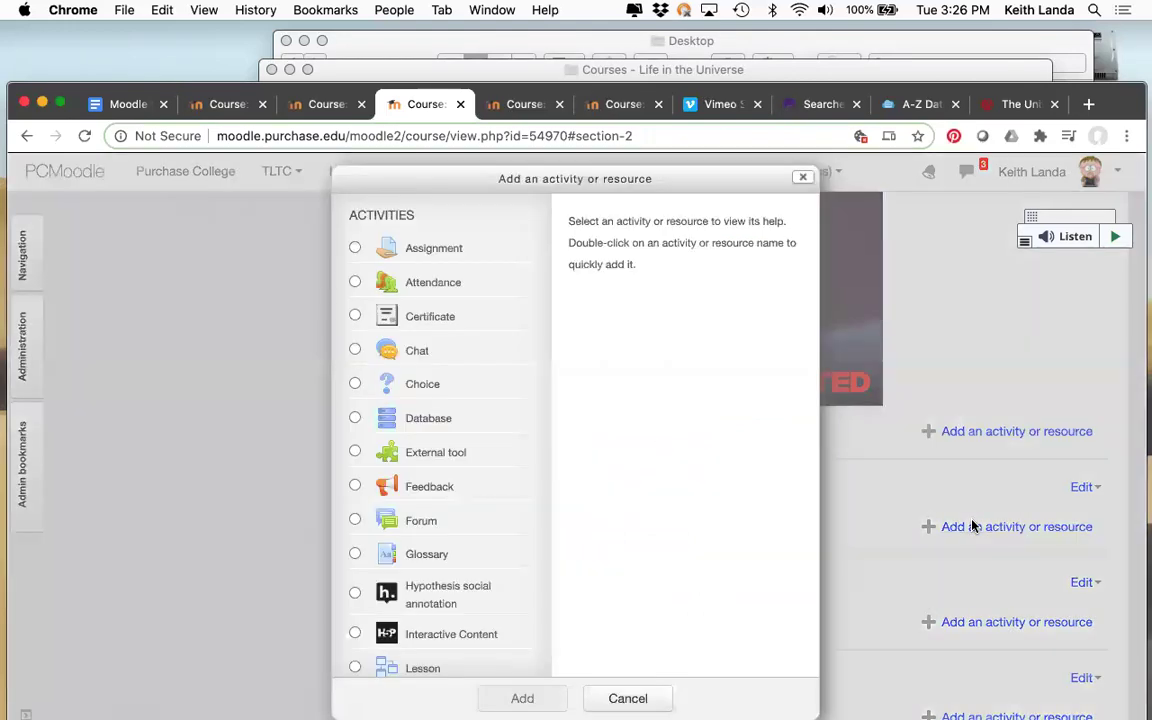
{"action": "left_click", "coordinate": [437, 457]}
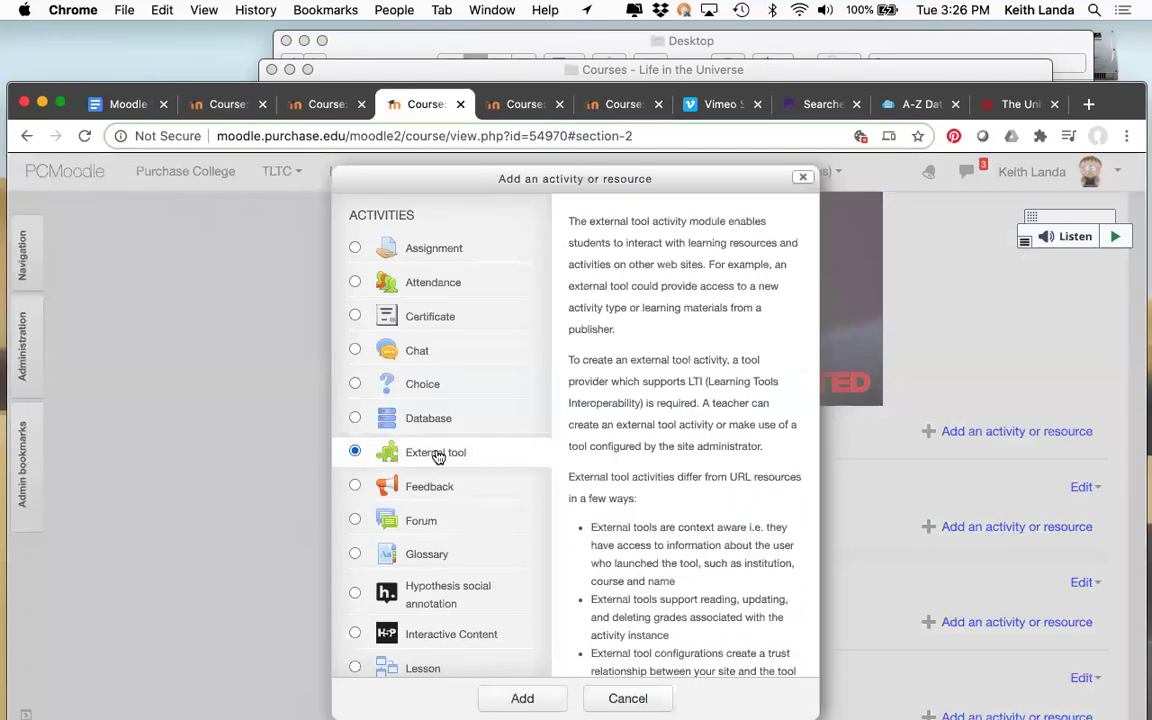
{"action": "left_click", "coordinate": [523, 695]}
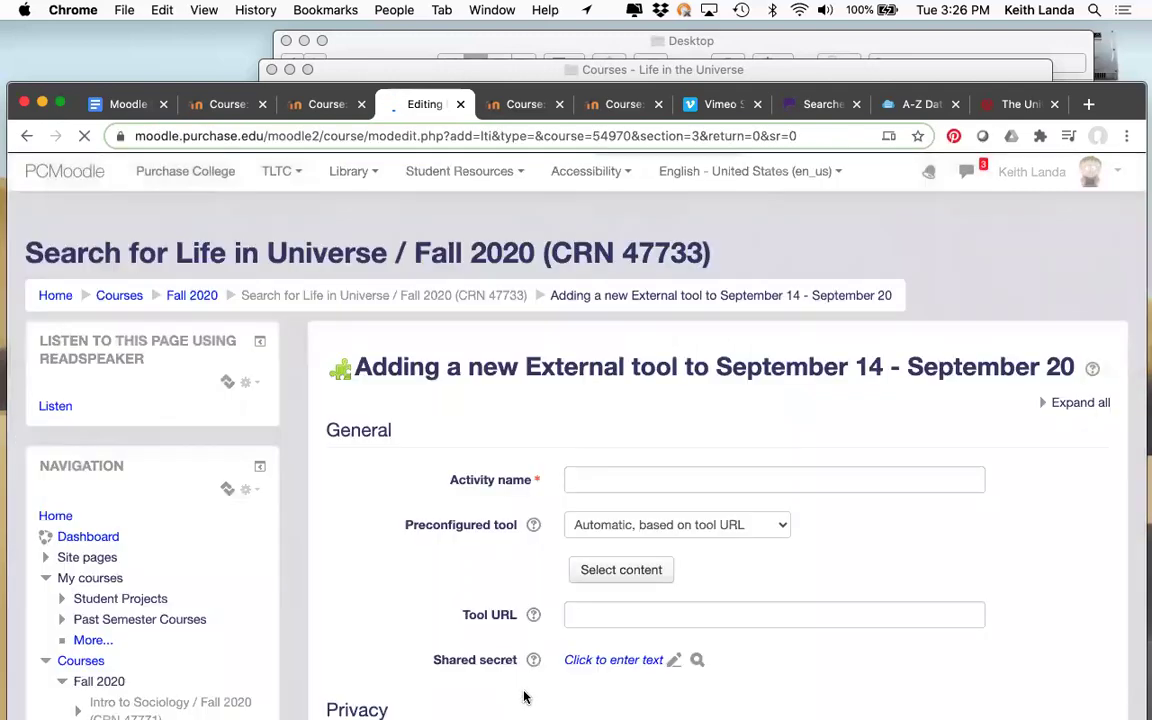
Paste the copied LTI launch URL as the external tool's Tool URL
{"action": "scroll", "coordinate": [472, 628], "scroll_direction": "down", "scroll_amount": 2}
{"action": "left_click", "coordinate": [637, 538]}
{"action": "key", "text": "super+v"}
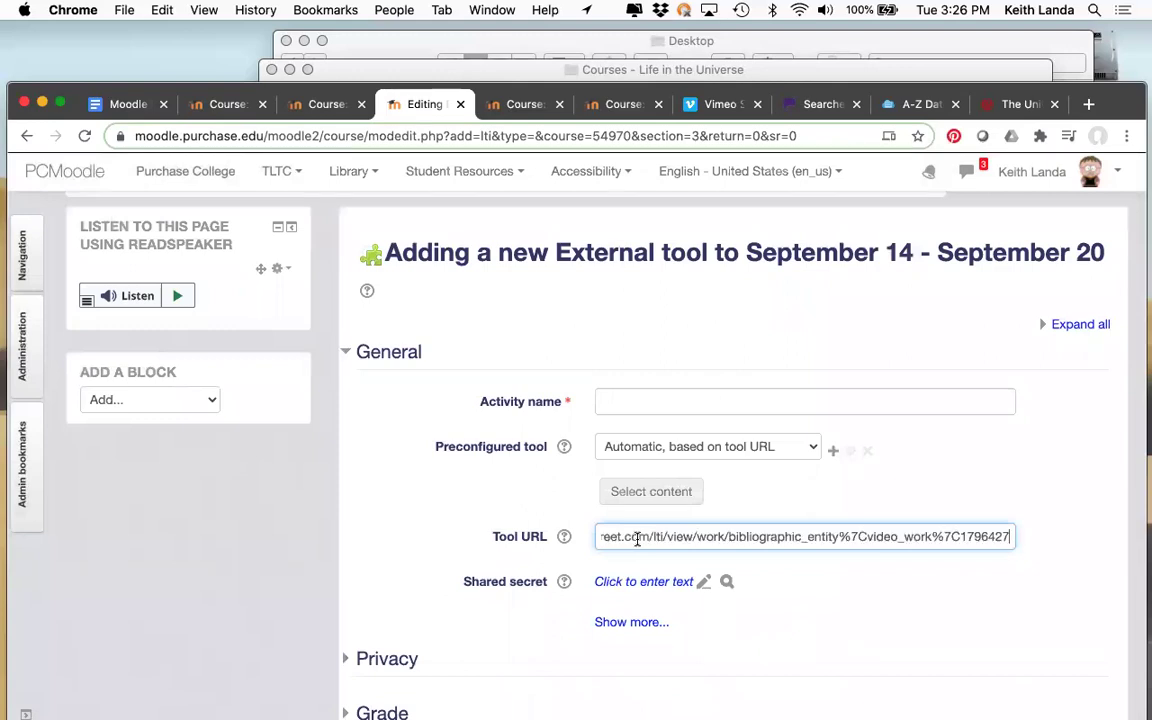
{"action": "left_click", "coordinate": [528, 474]}
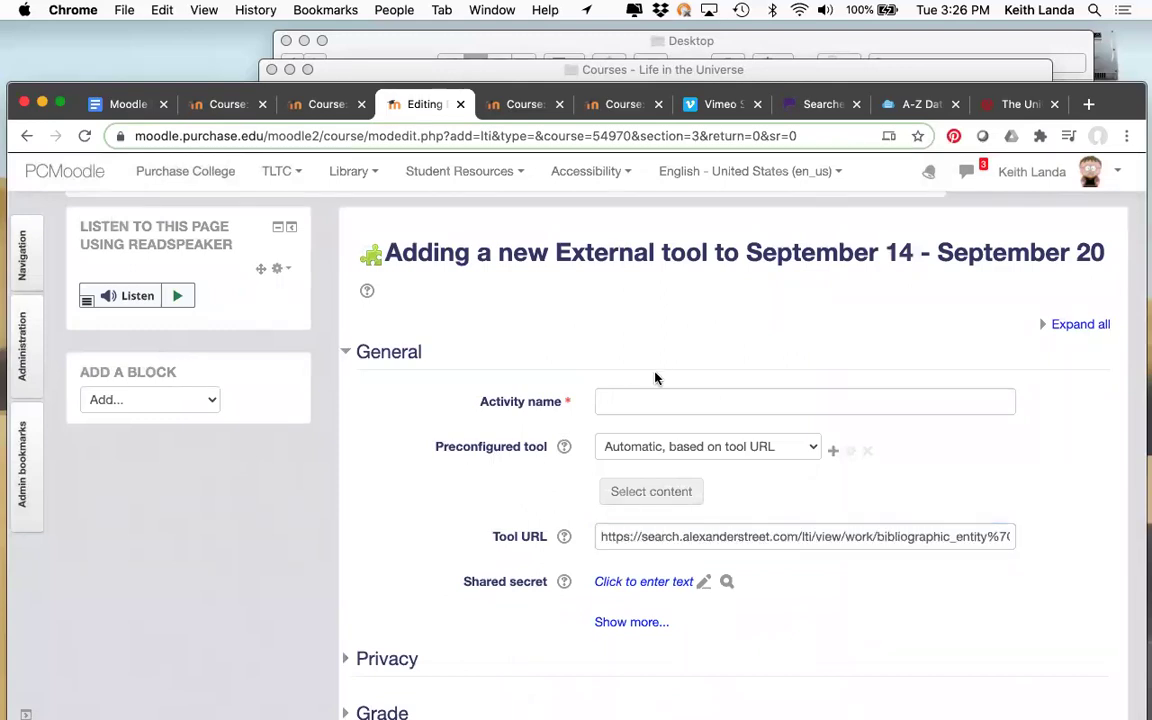
Name the external tool activity "Astrobiology episode", then save it and return to the course
{"action": "left_click", "coordinate": [826, 106]}
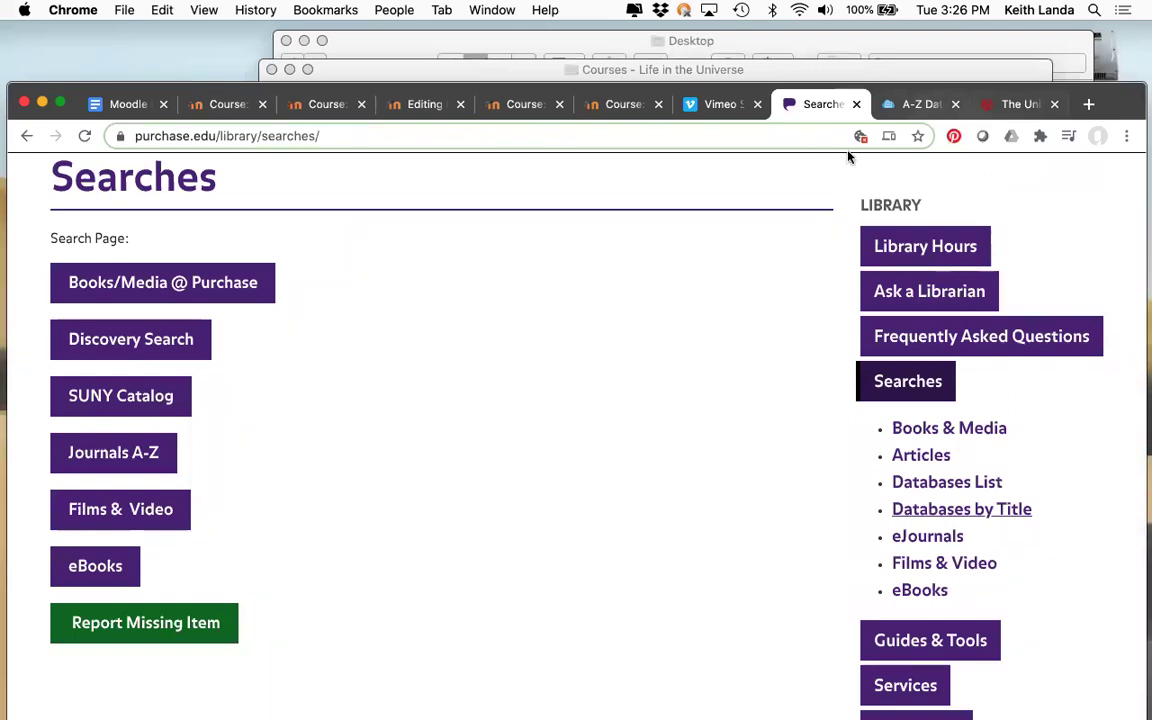
{"action": "left_click", "coordinate": [430, 112]}
{"action": "left_click", "coordinate": [622, 402]}
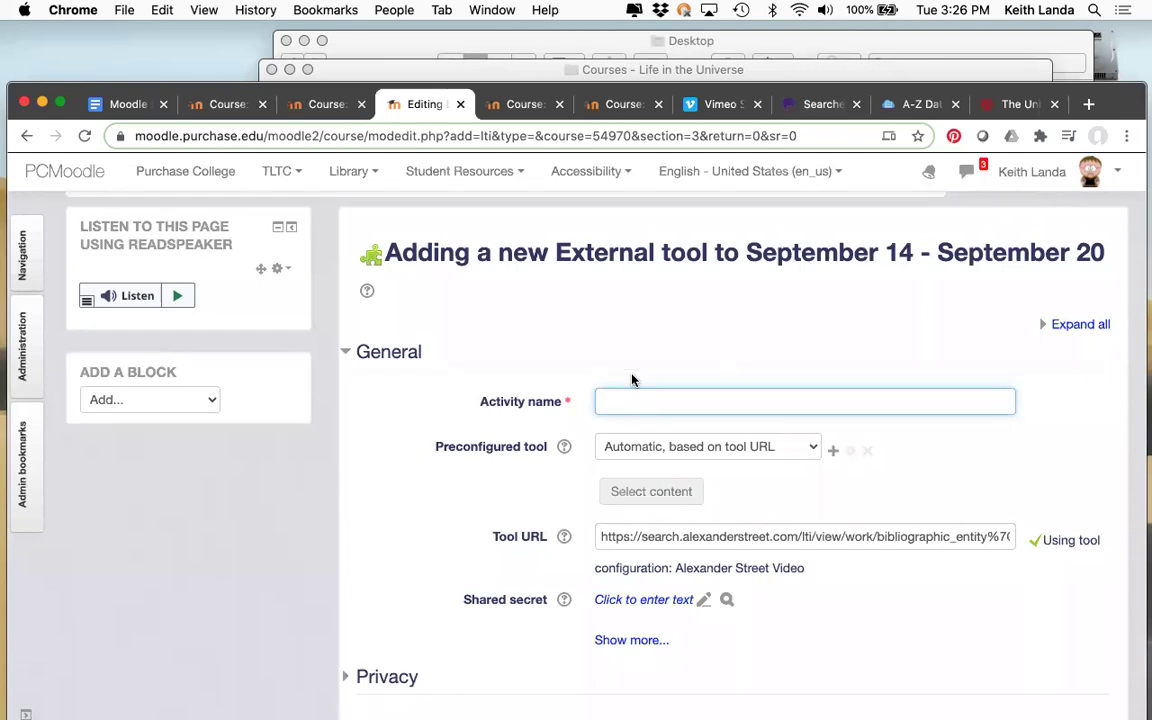
{"action": "type", "text": "Astrobio"}
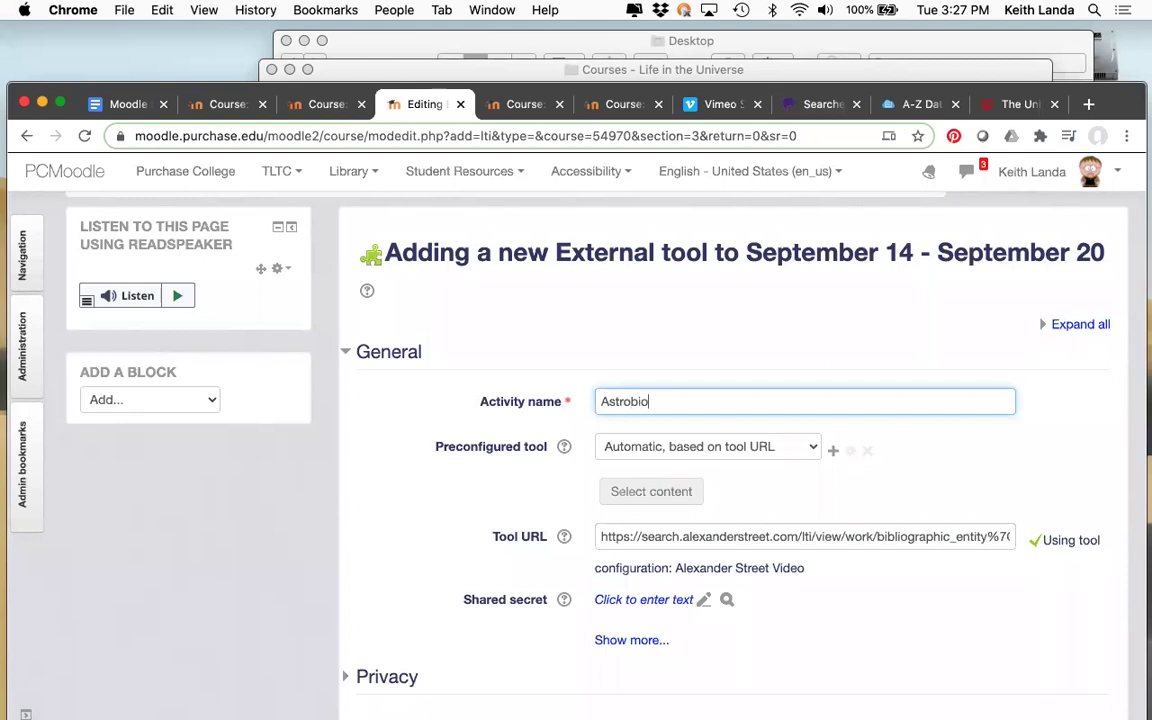
{"action": "type", "text": "logy episode"}
{"action": "scroll", "coordinate": [802, 578], "scroll_direction": "down", "scroll_amount": 5}
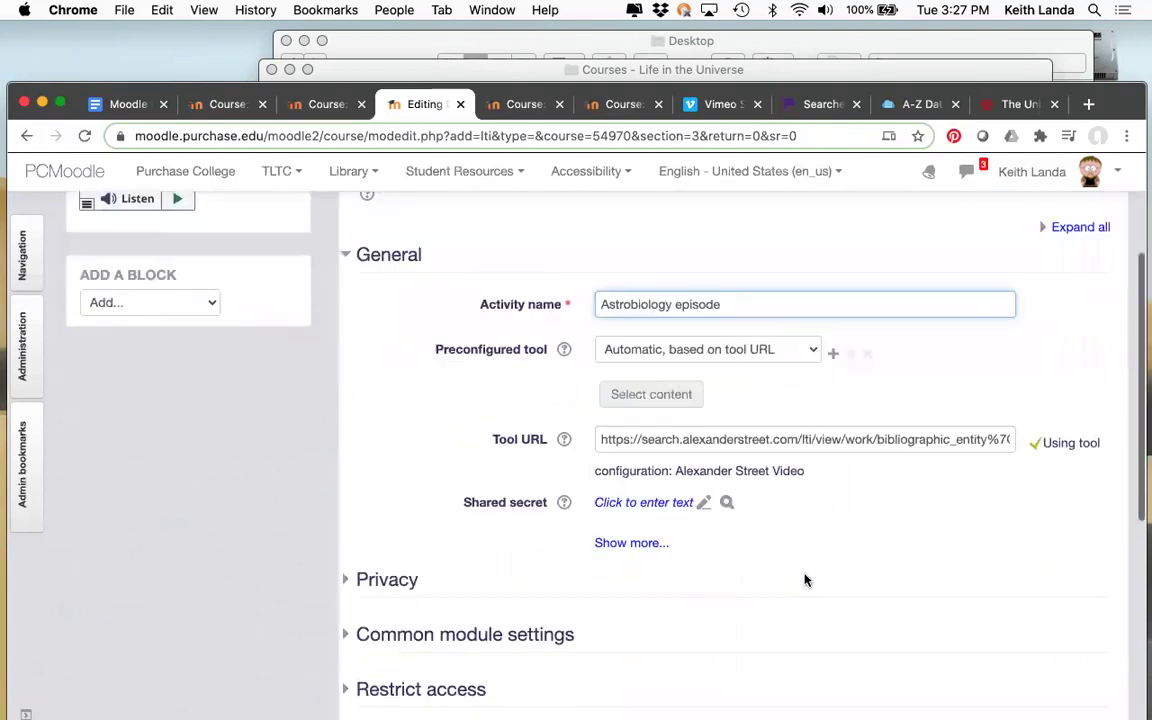
{"action": "scroll", "coordinate": [805, 580], "scroll_direction": "down", "scroll_amount": 3}
{"action": "left_click", "coordinate": [685, 490]}
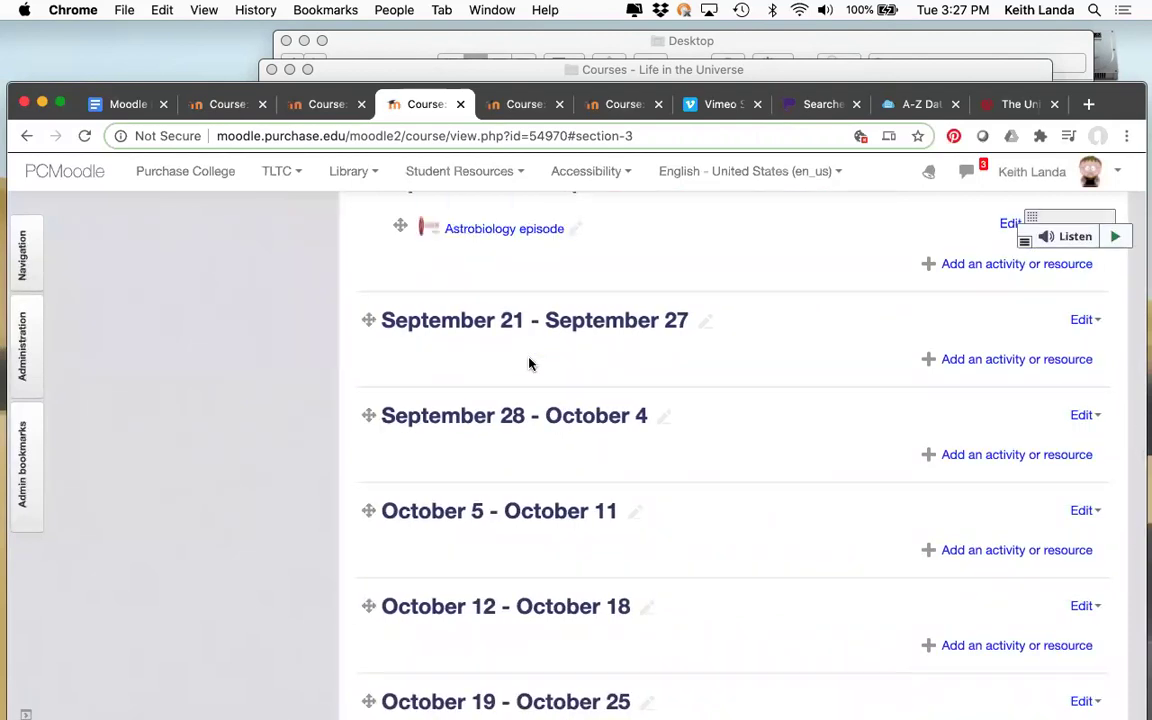
Open the Astrobiology episode activity from the September 14 - September 20 section and check the linked video and transcript
{"action": "scroll", "coordinate": [530, 364], "scroll_direction": "up", "scroll_amount": 2}
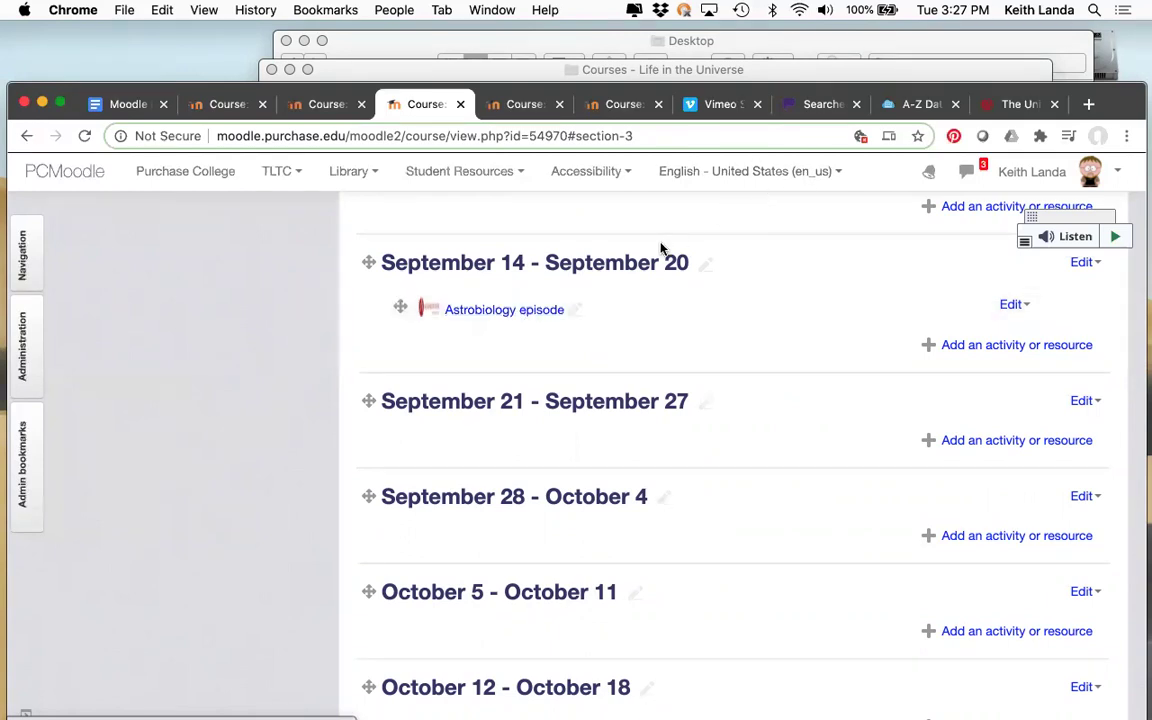
{"action": "left_click", "coordinate": [527, 311]}
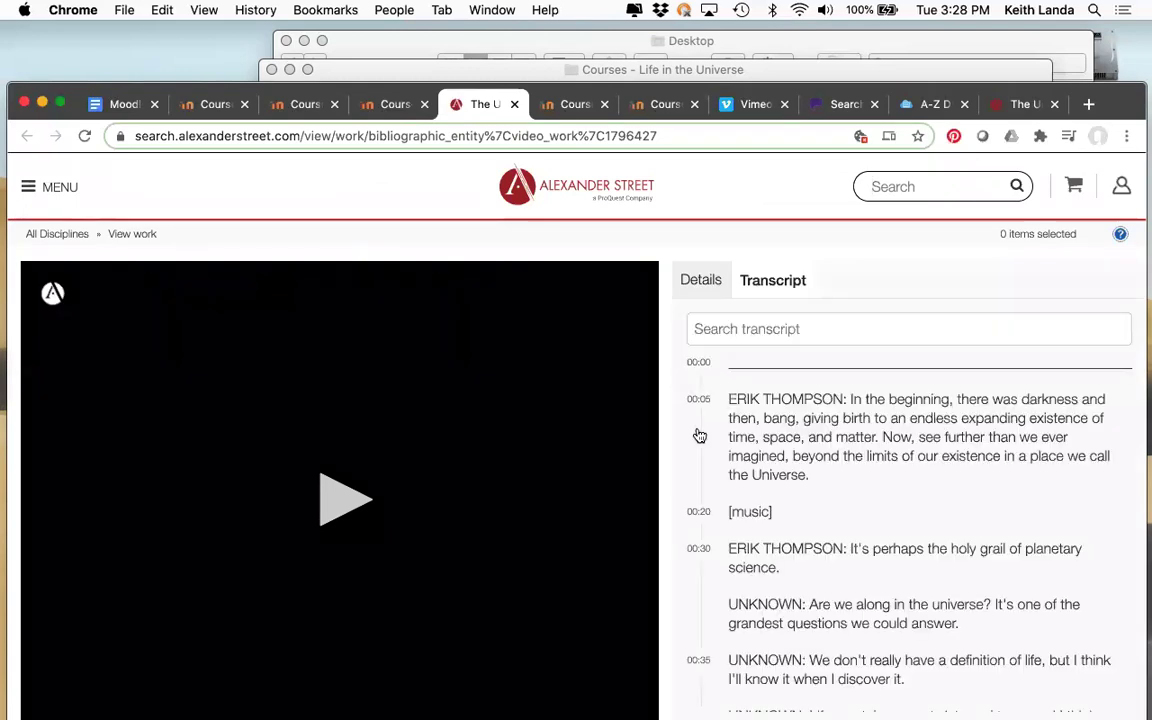
{"action": "scroll", "coordinate": [684, 477], "scroll_direction": "down", "scroll_amount": 2}
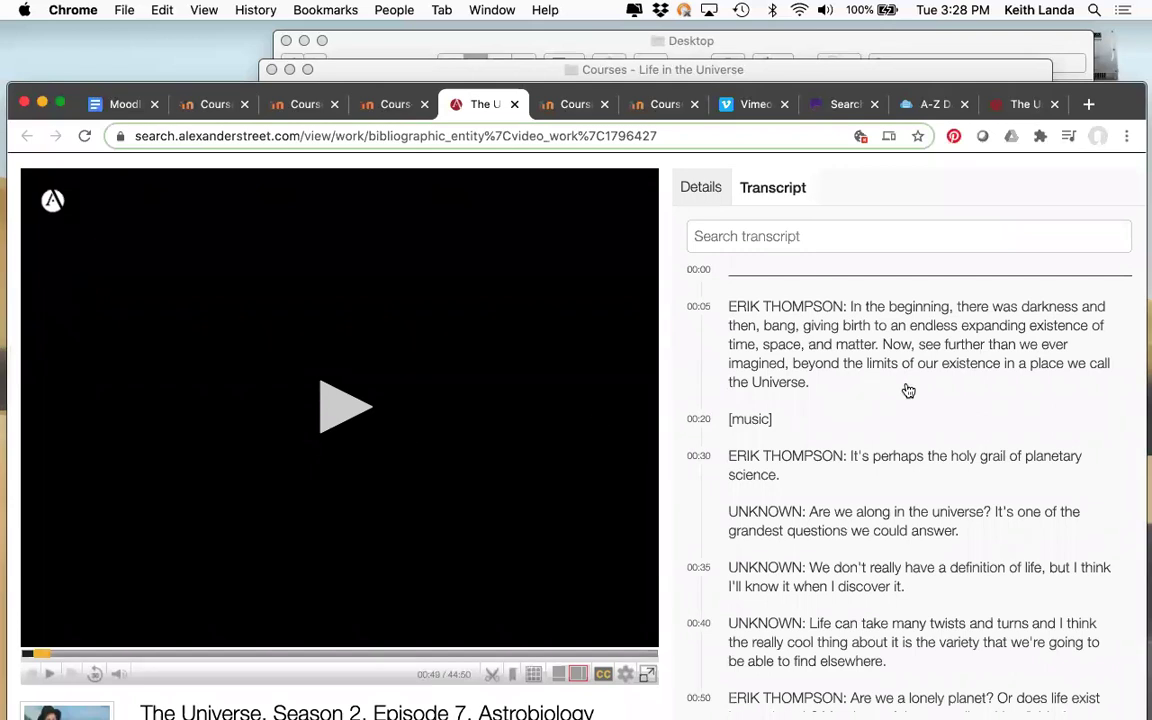
{"action": "scroll", "coordinate": [700, 595], "scroll_direction": "down", "scroll_amount": 5}
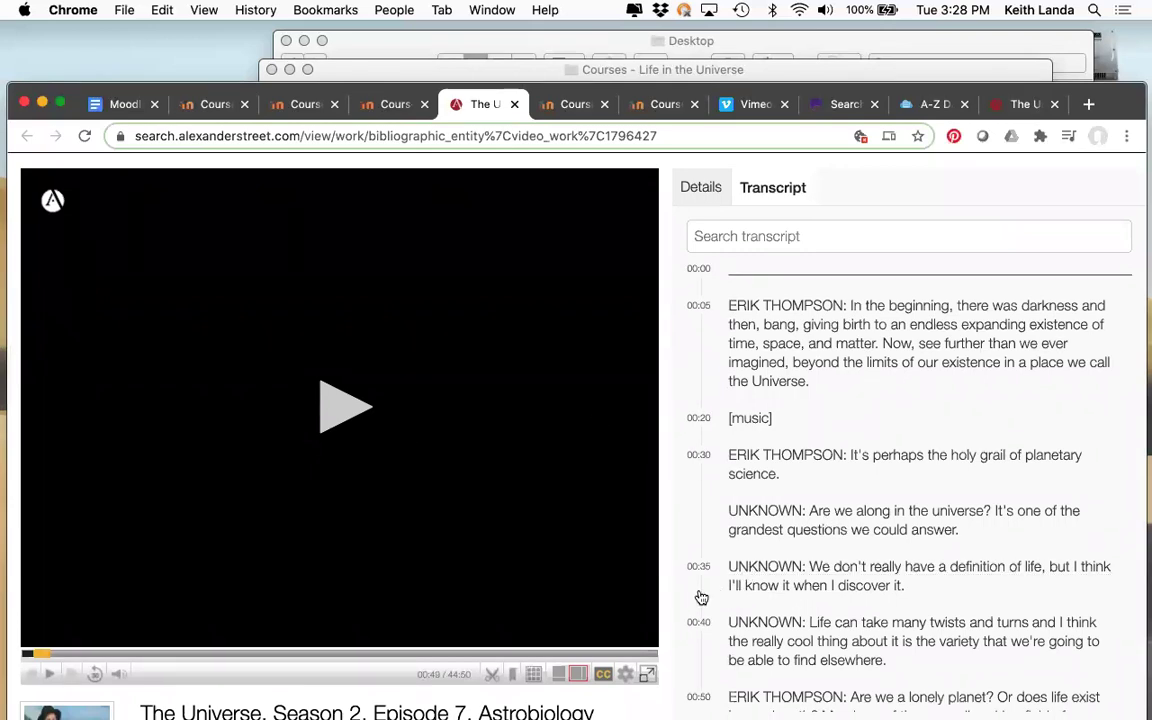
Look over the Astrobiology film's transcript and sharing options, and close the Alexander Street page to return to the Moodle course
{"action": "scroll", "coordinate": [674, 612], "scroll_direction": "down", "scroll_amount": 10}
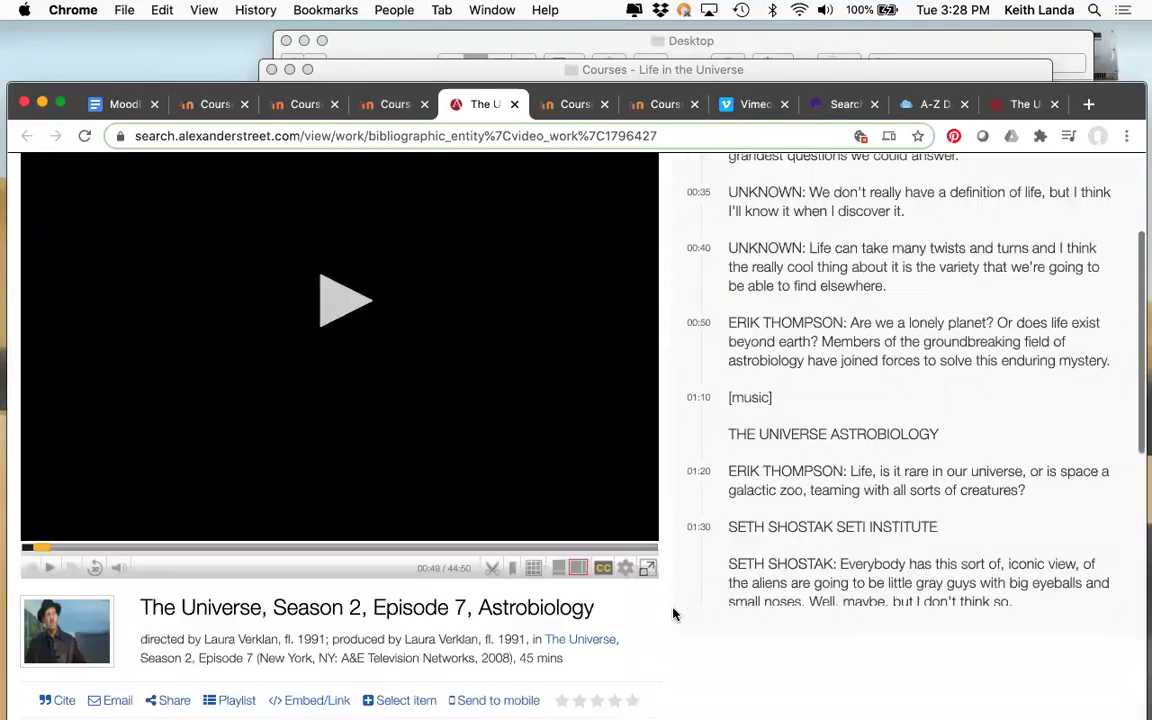
{"action": "scroll", "coordinate": [674, 612], "scroll_direction": "down", "scroll_amount": 2}
{"action": "scroll", "coordinate": [674, 612], "scroll_direction": "up", "scroll_amount": 12}
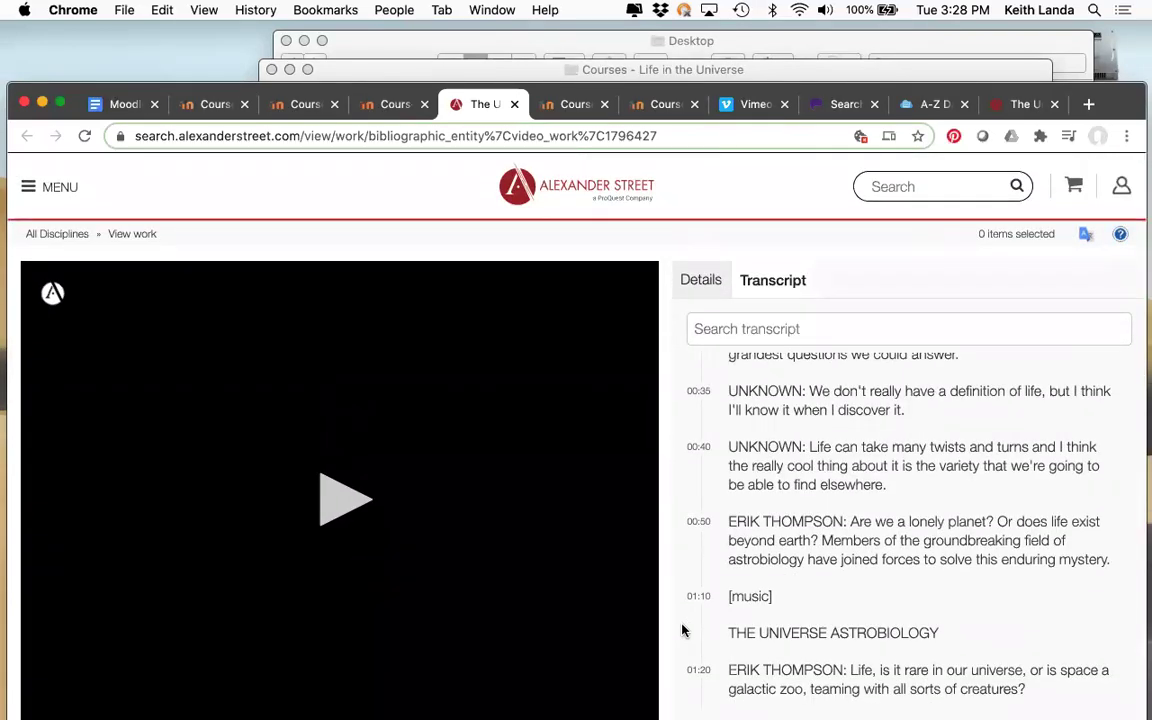
{"action": "key", "text": "super+w"}
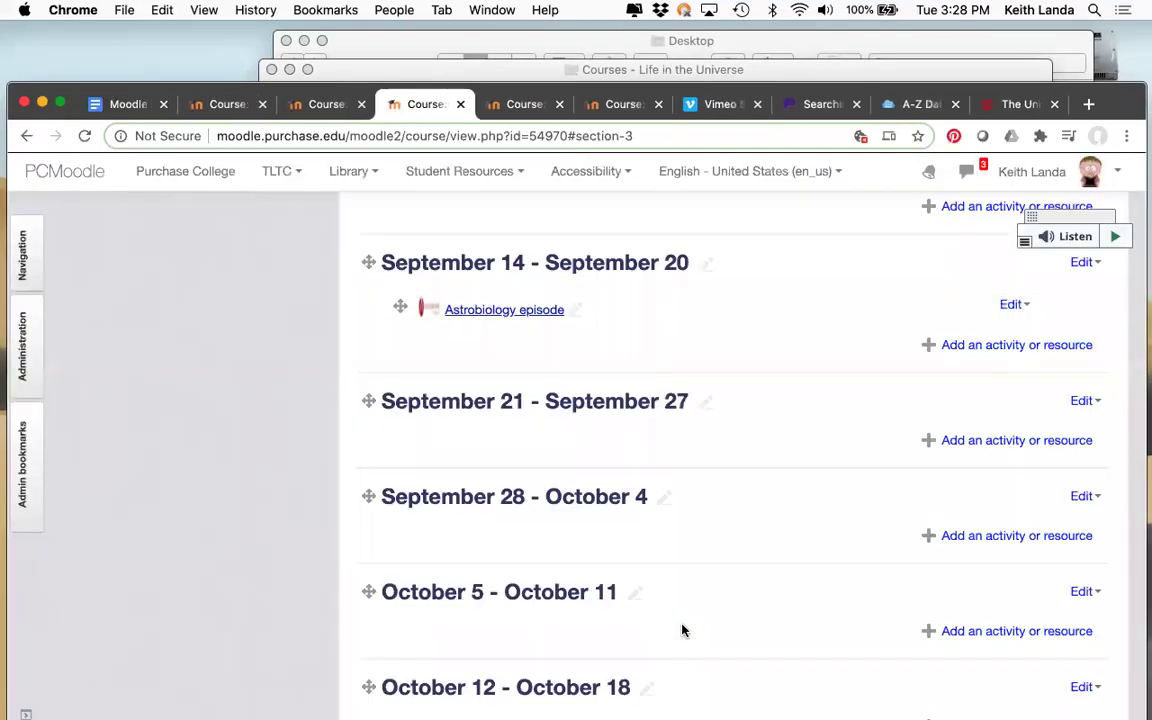
Switch to the Moodle Basics series document and review the outline from Web links and Web video through Page, File and Folder resources
{"action": "left_click", "coordinate": [110, 103]}
{"action": "scroll", "coordinate": [381, 500], "scroll_direction": "up", "scroll_amount": 1}
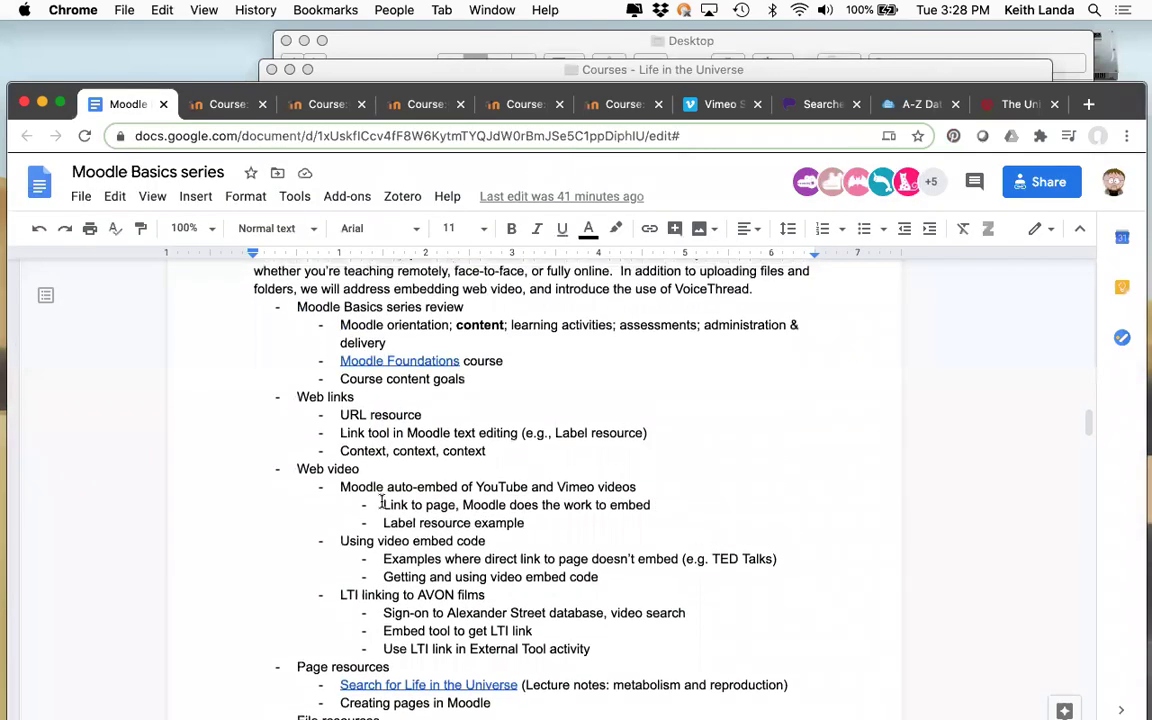
{"action": "scroll", "coordinate": [381, 502], "scroll_direction": "down", "scroll_amount": 2}
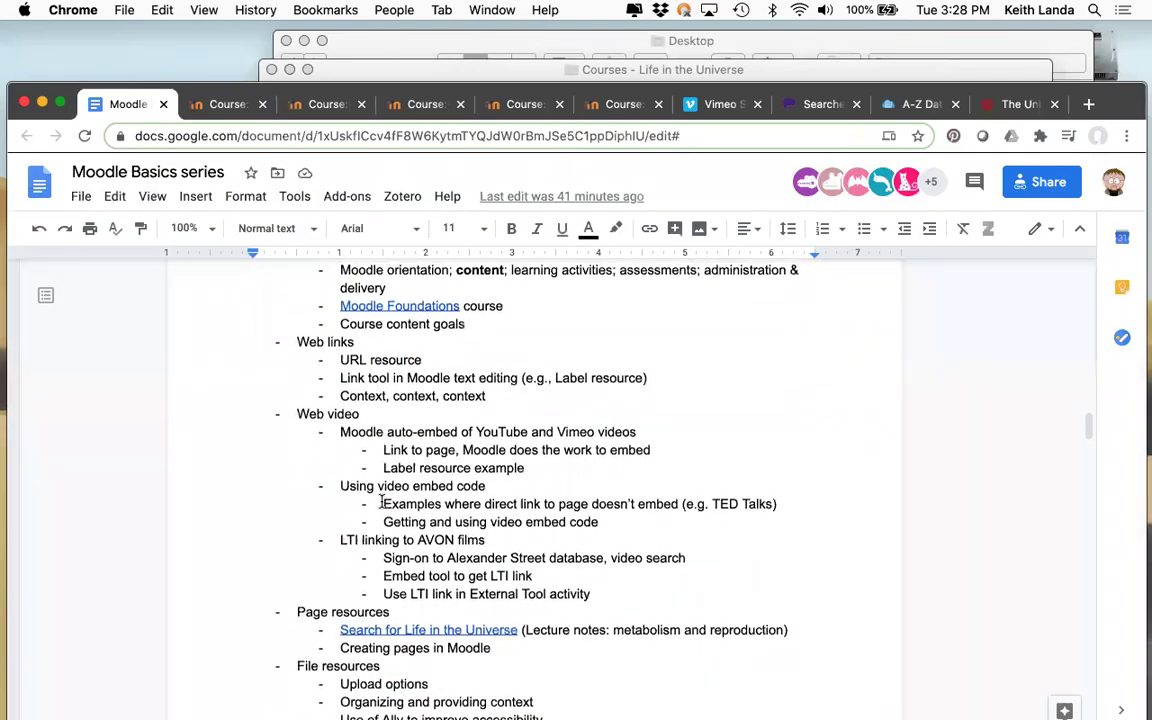
{"action": "scroll", "coordinate": [381, 502], "scroll_direction": "down", "scroll_amount": 3}
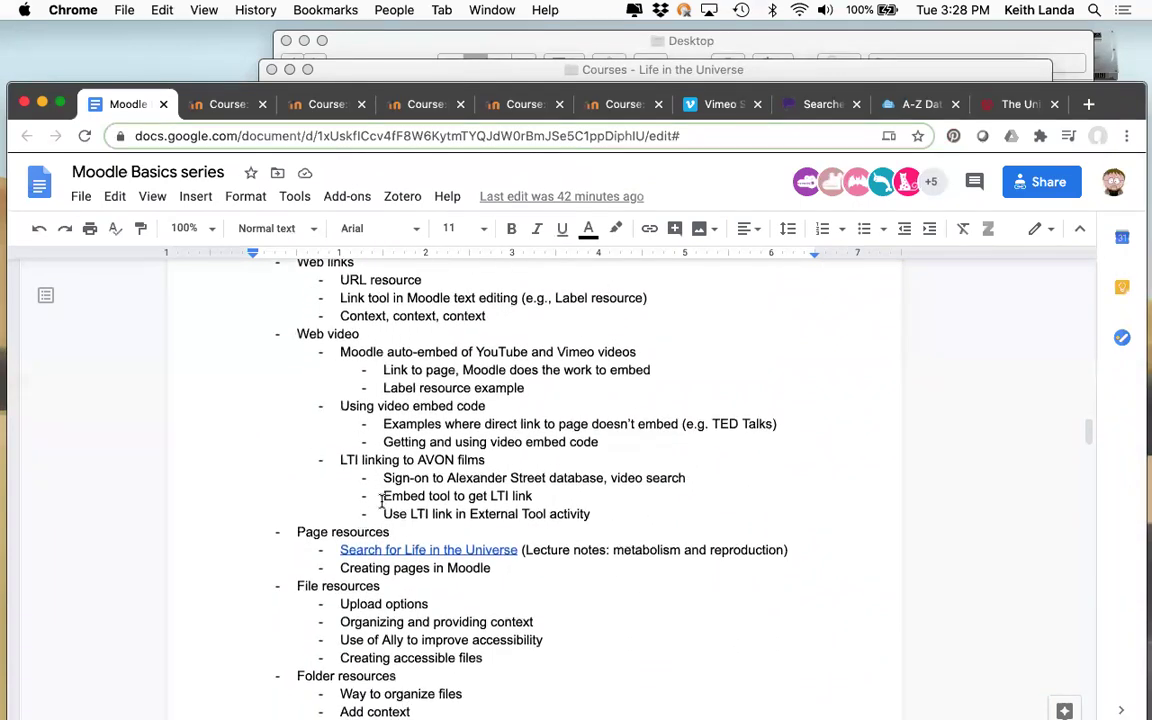
{"action": "scroll", "coordinate": [381, 502], "scroll_direction": "down", "scroll_amount": 1}
{"action": "scroll", "coordinate": [381, 502], "scroll_direction": "up", "scroll_amount": 3}
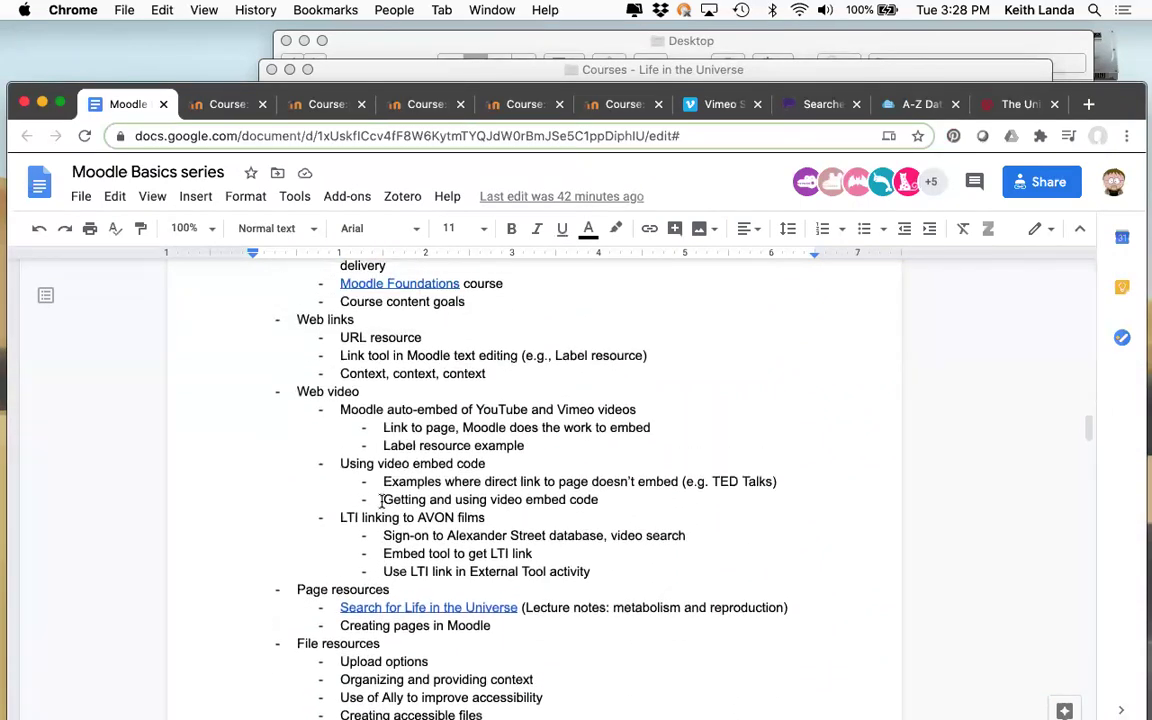
{"action": "scroll", "coordinate": [381, 502], "scroll_direction": "down", "scroll_amount": 2}
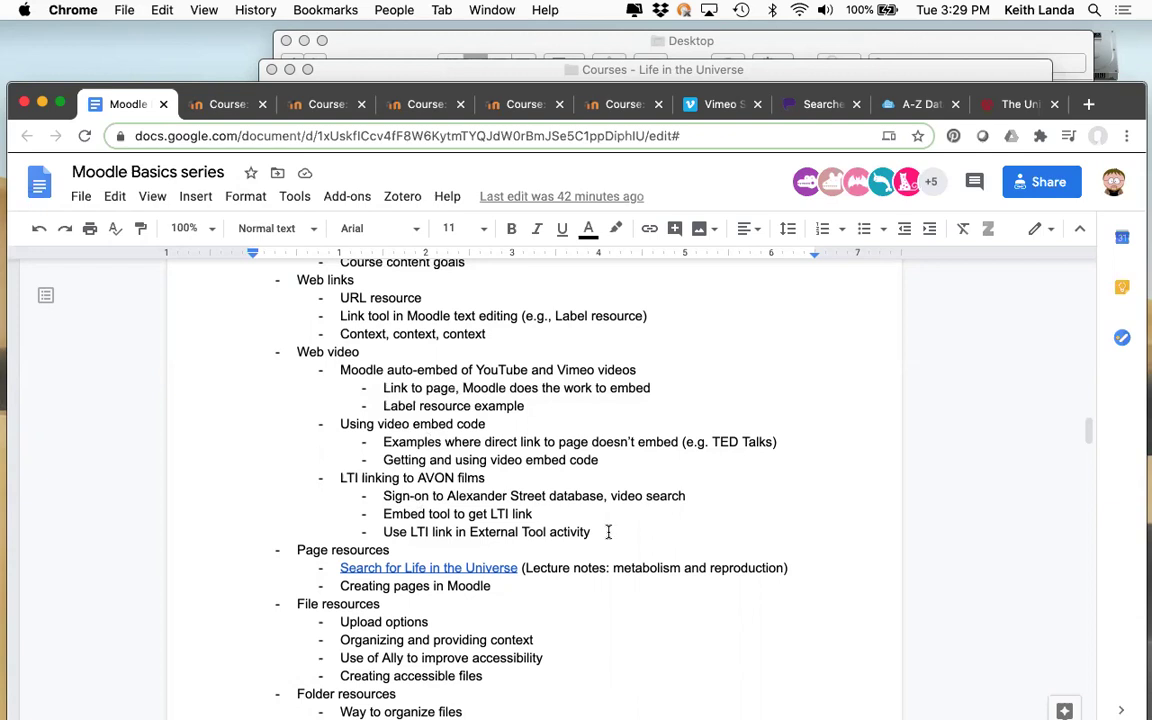
{"action": "scroll", "coordinate": [608, 532], "scroll_direction": "down", "scroll_amount": 2}
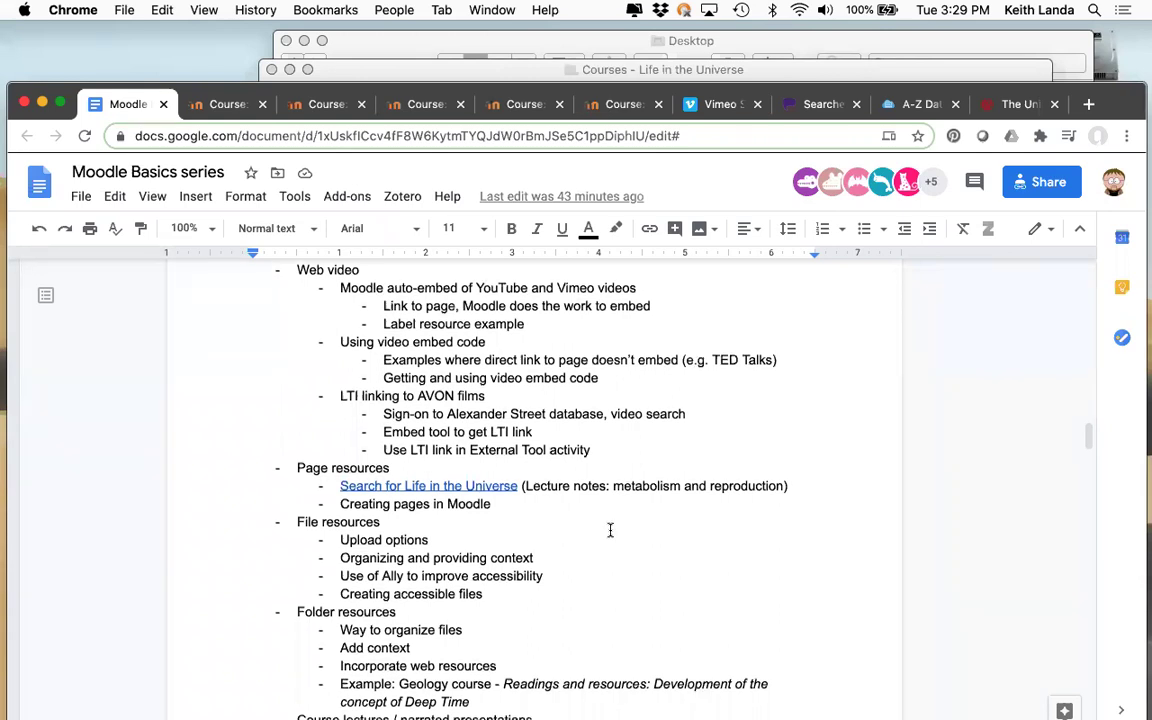
{"action": "scroll", "coordinate": [610, 530], "scroll_direction": "down", "scroll_amount": 3}
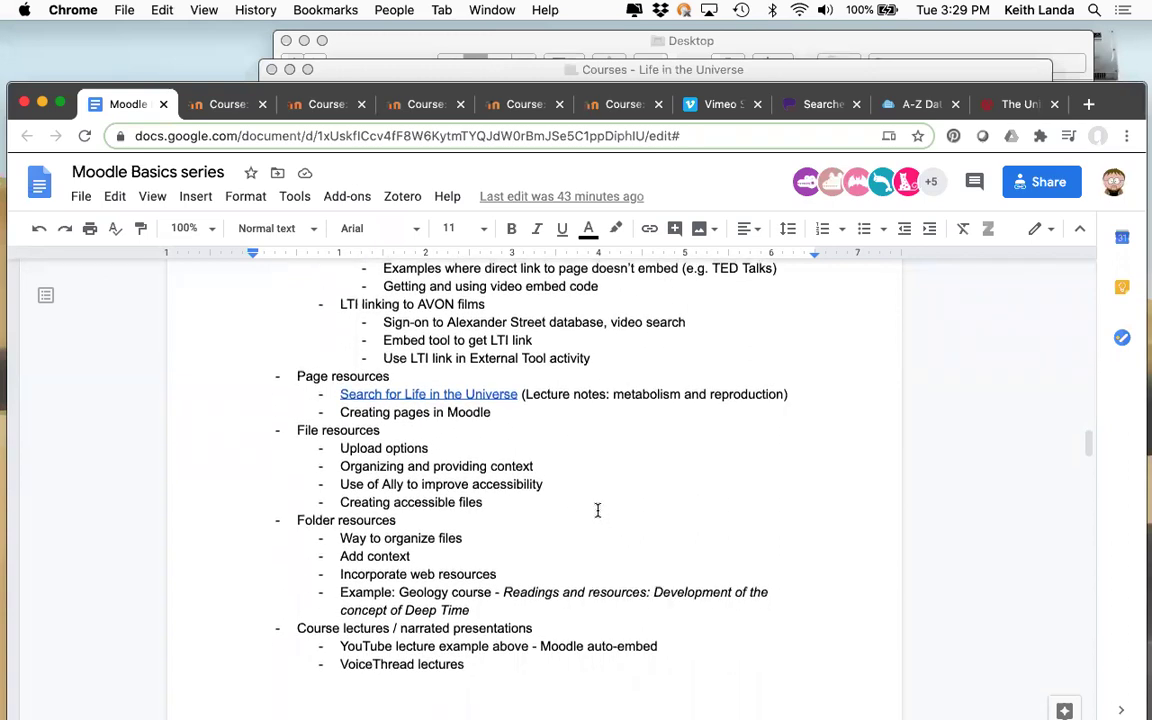
{"action": "scroll", "coordinate": [597, 511], "scroll_direction": "down", "scroll_amount": 1}
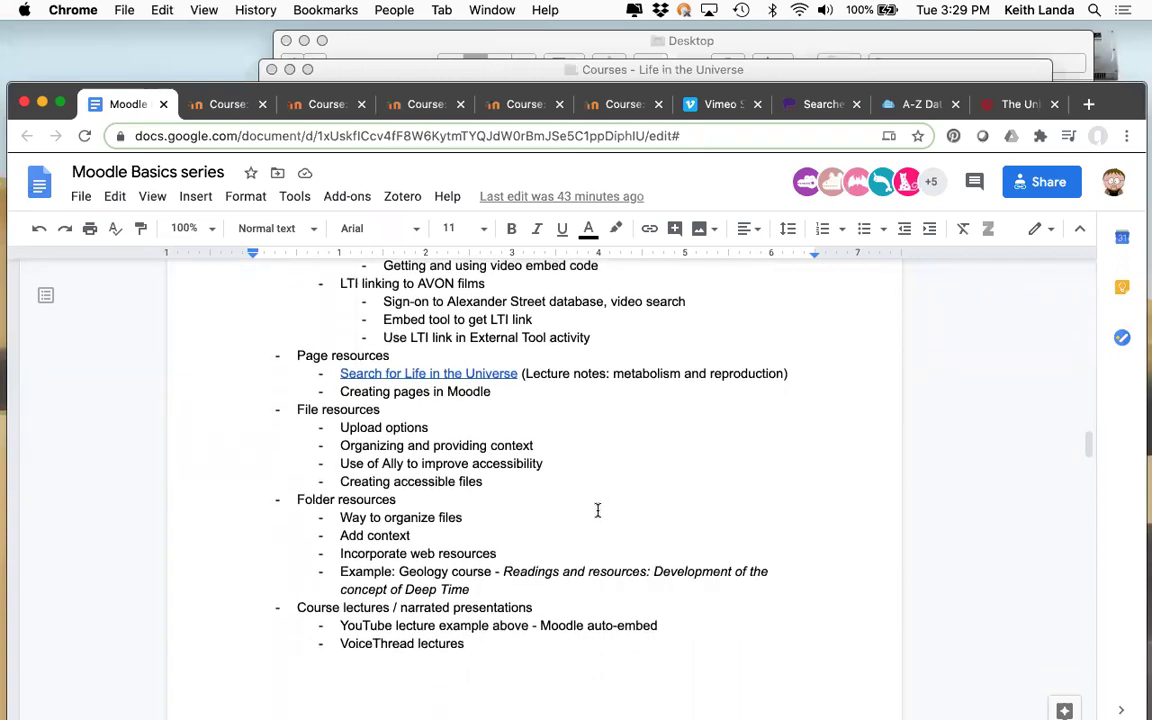
{"action": "scroll", "coordinate": [597, 511], "scroll_direction": "down", "scroll_amount": 1}
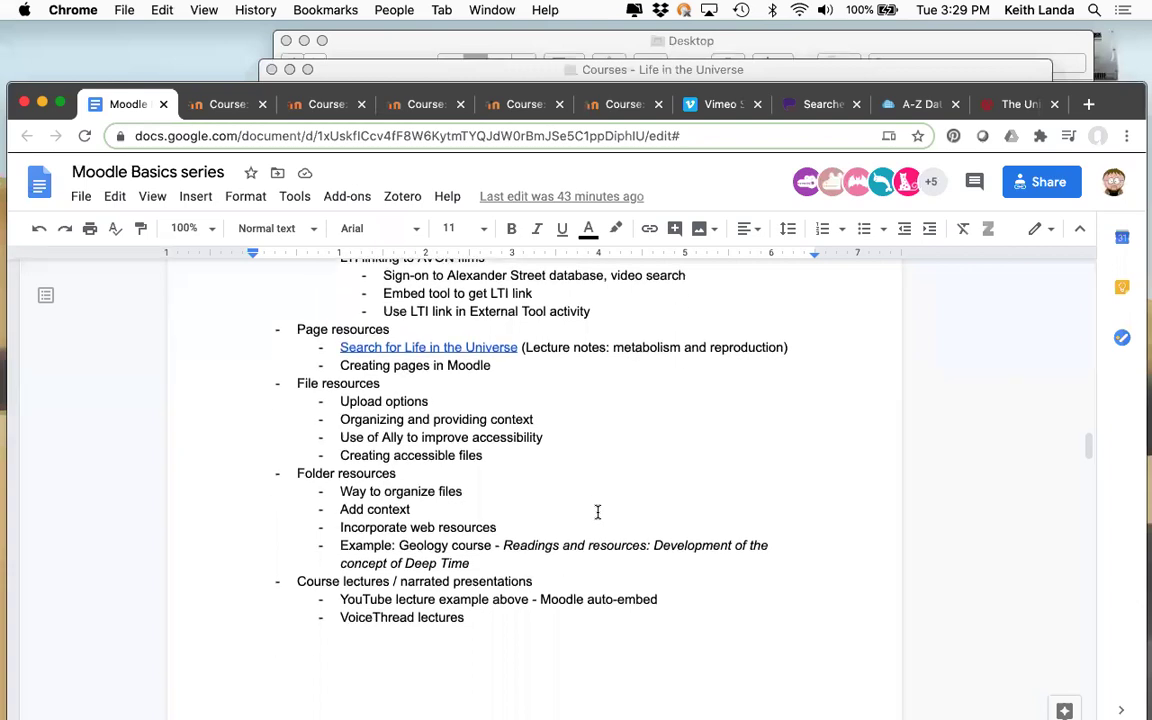
{"action": "scroll", "coordinate": [597, 511], "scroll_direction": "up", "scroll_amount": 7}
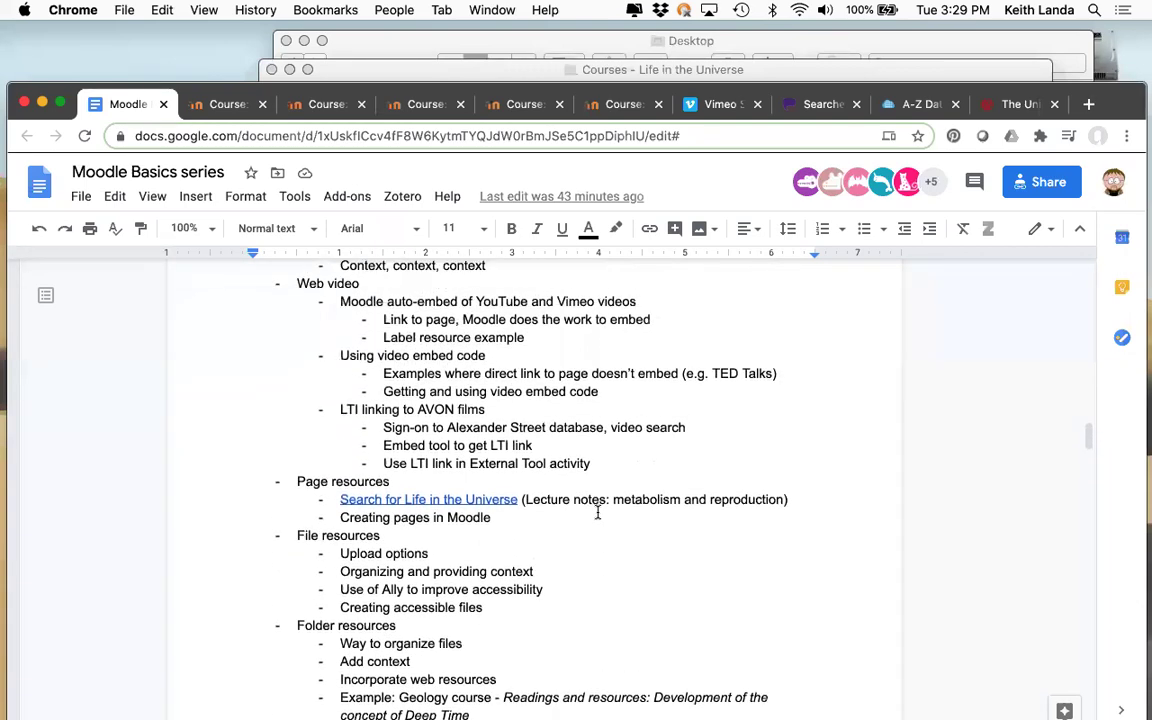
{"action": "scroll", "coordinate": [597, 511], "scroll_direction": "down", "scroll_amount": 1}
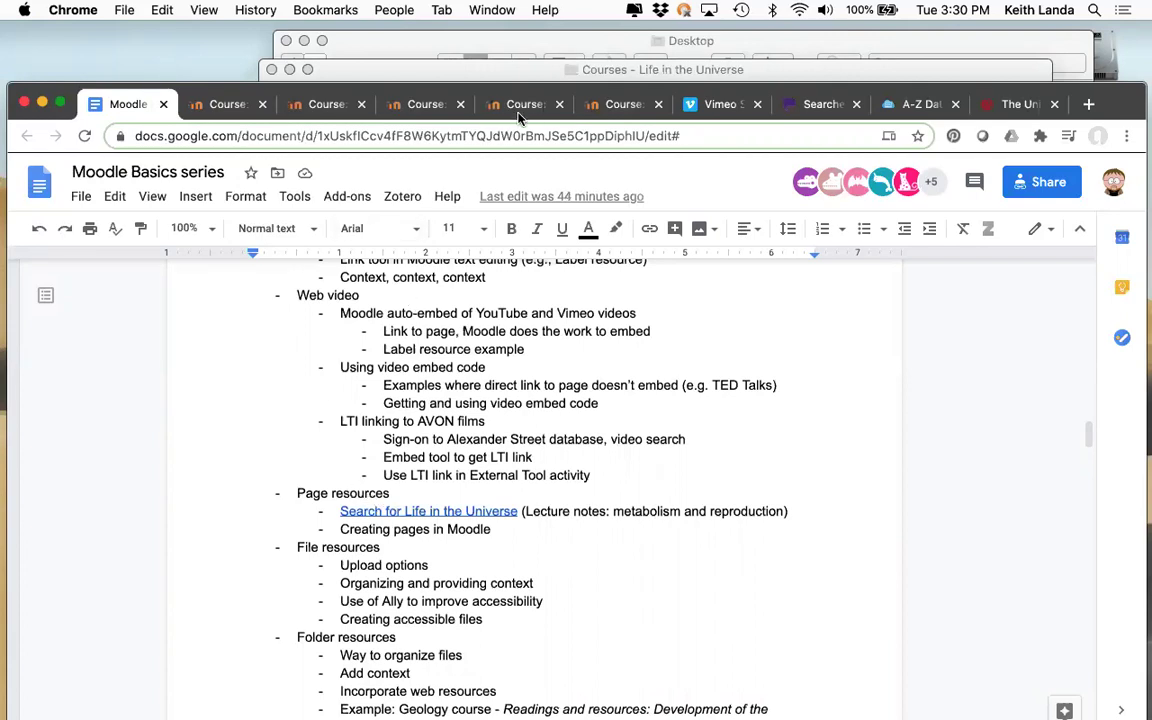
Open the "Lecture notes: metabolism and reproduction" page from the What Is Life? part of the Search for Life in the Universe / Summer 2017 course
{"action": "left_click", "coordinate": [400, 113]}
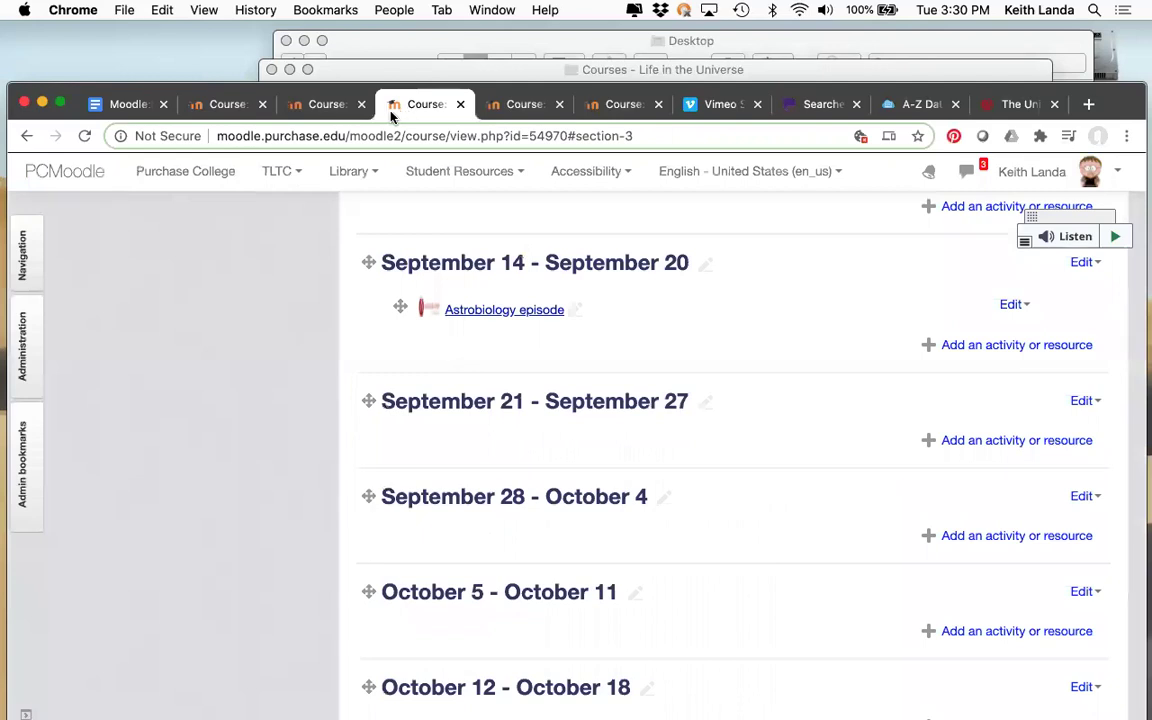
{"action": "left_click", "coordinate": [322, 114]}
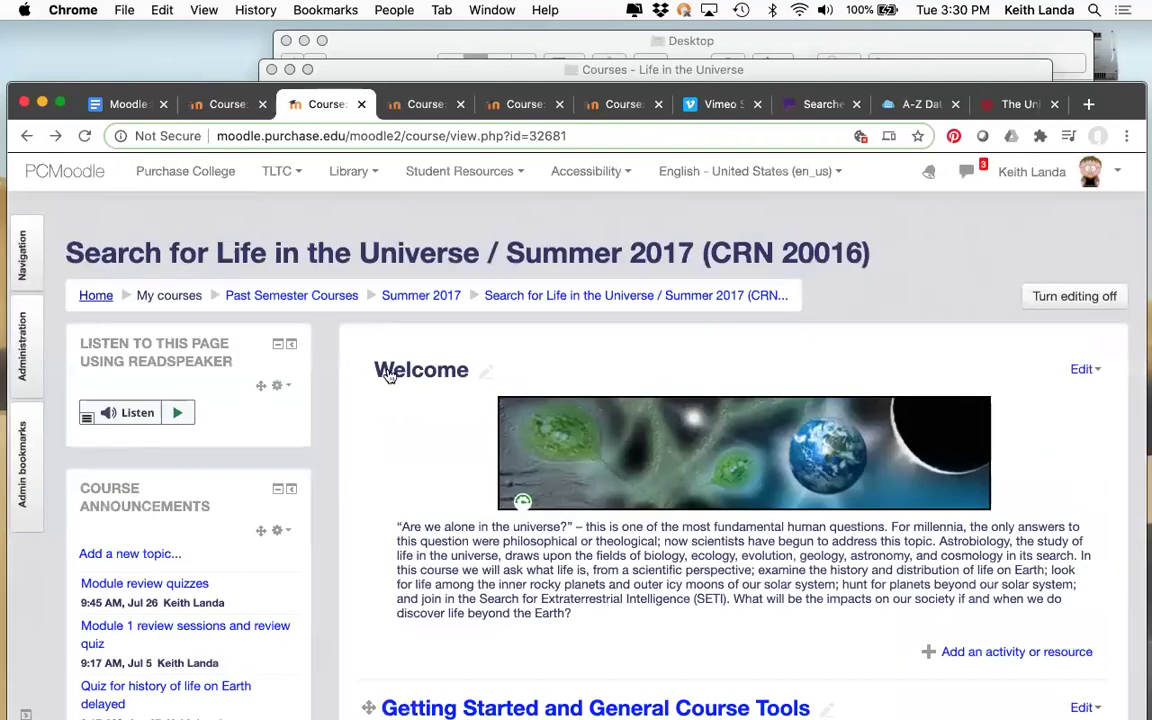
{"action": "scroll", "coordinate": [390, 374], "scroll_direction": "down", "scroll_amount": 1}
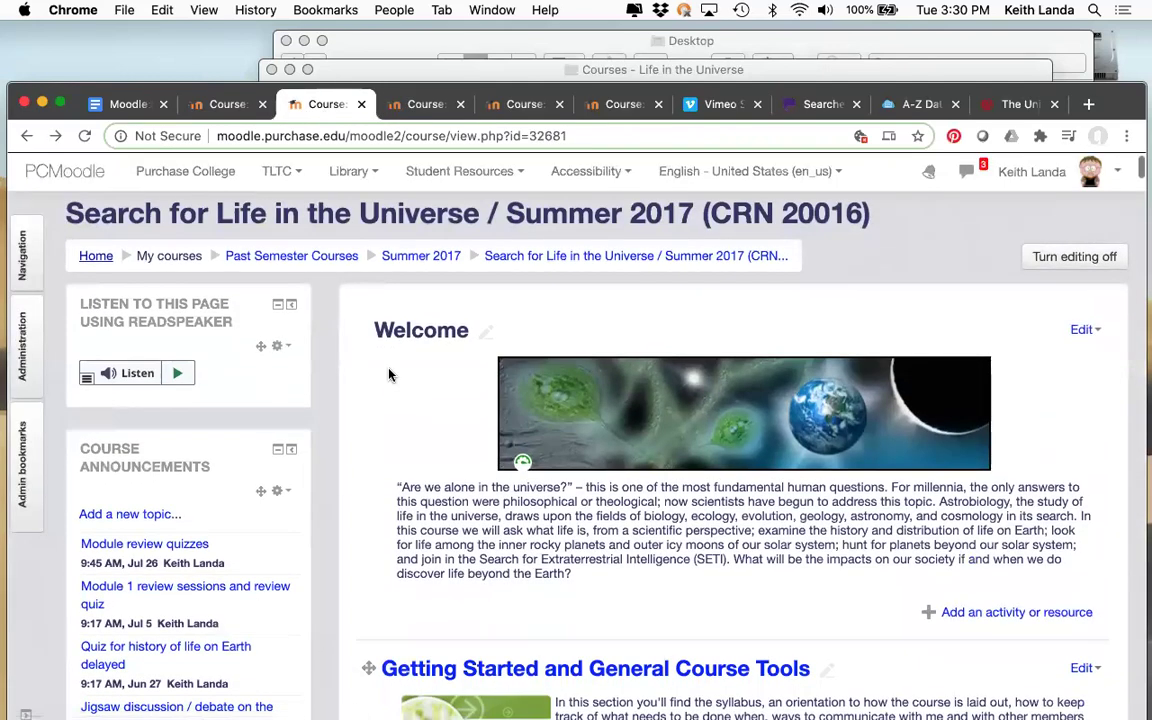
{"action": "scroll", "coordinate": [390, 374], "scroll_direction": "down", "scroll_amount": 2}
{"action": "scroll", "coordinate": [390, 374], "scroll_direction": "down", "scroll_amount": 10}
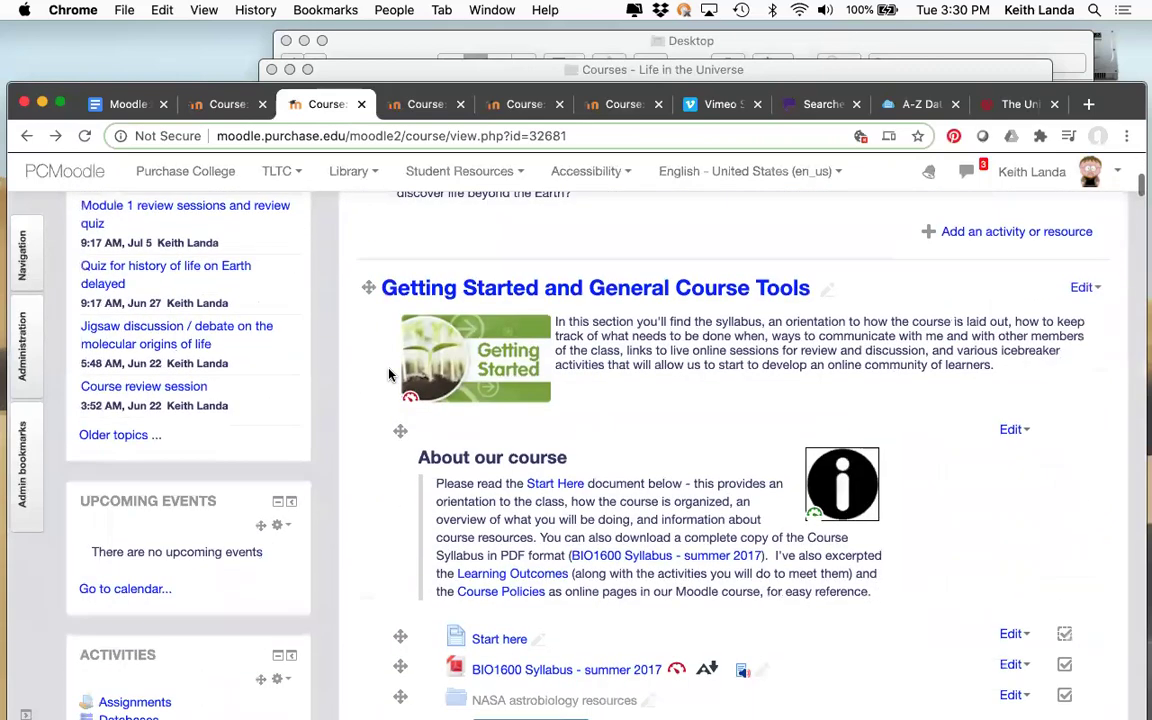
{"action": "scroll", "coordinate": [390, 374], "scroll_direction": "down", "scroll_amount": 16}
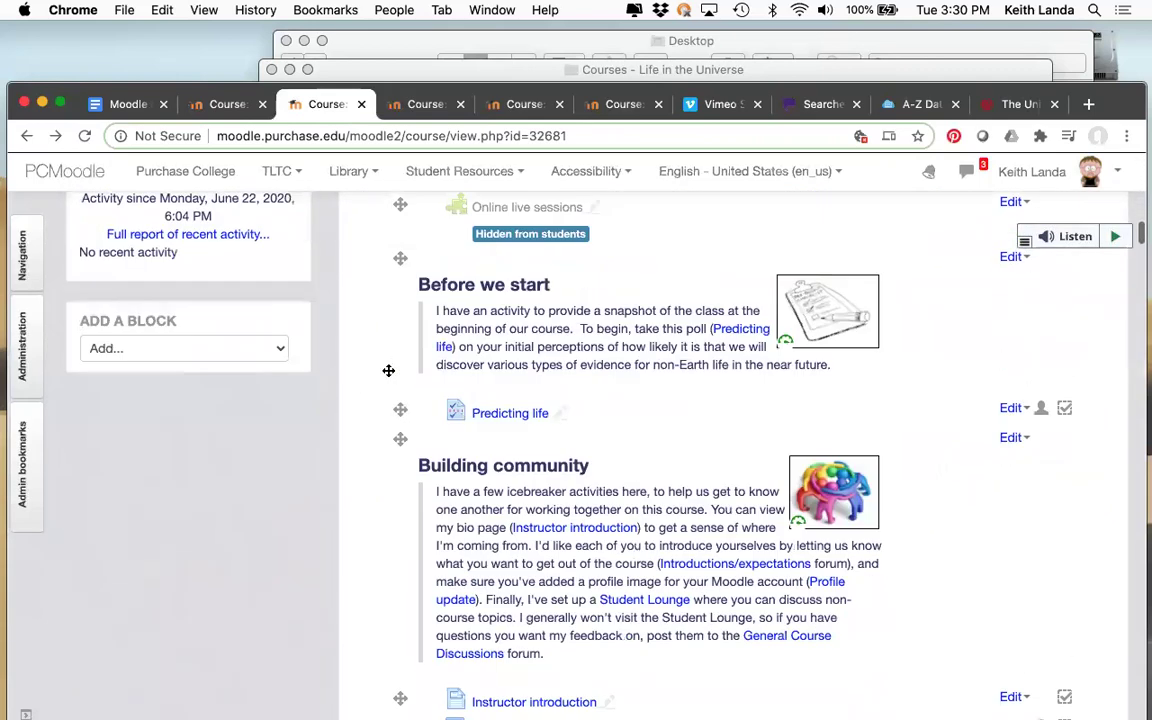
{"action": "scroll", "coordinate": [390, 374], "scroll_direction": "down", "scroll_amount": 13}
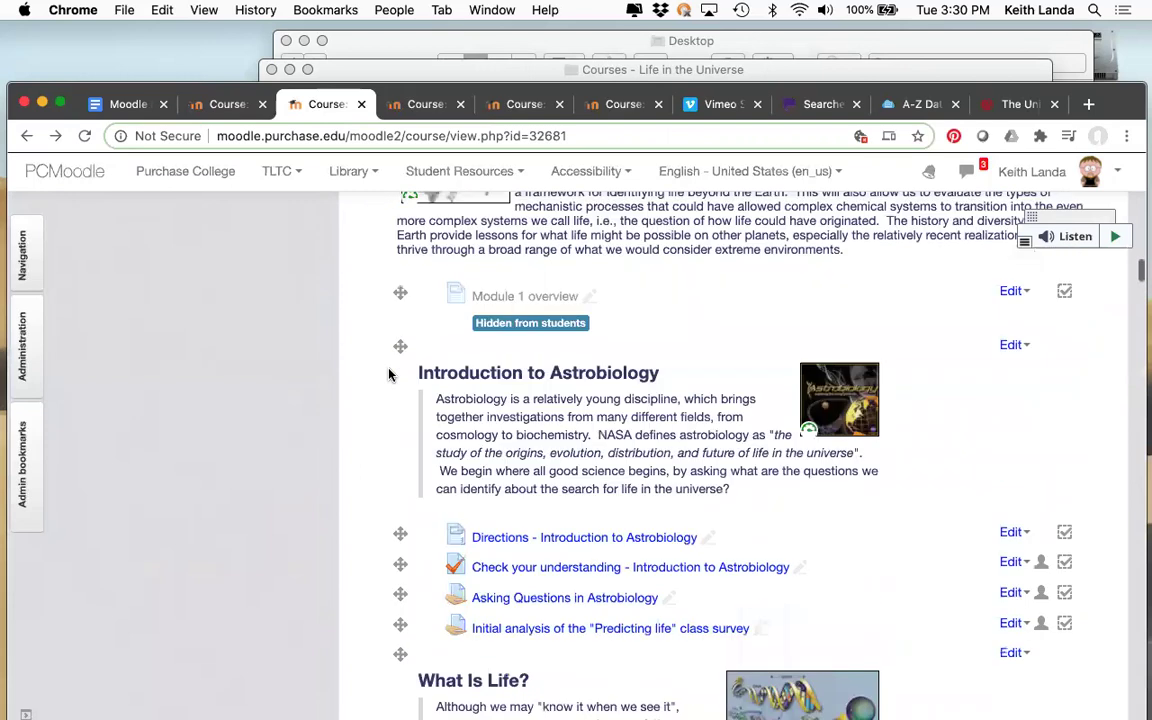
{"action": "scroll", "coordinate": [390, 374], "scroll_direction": "down", "scroll_amount": 4}
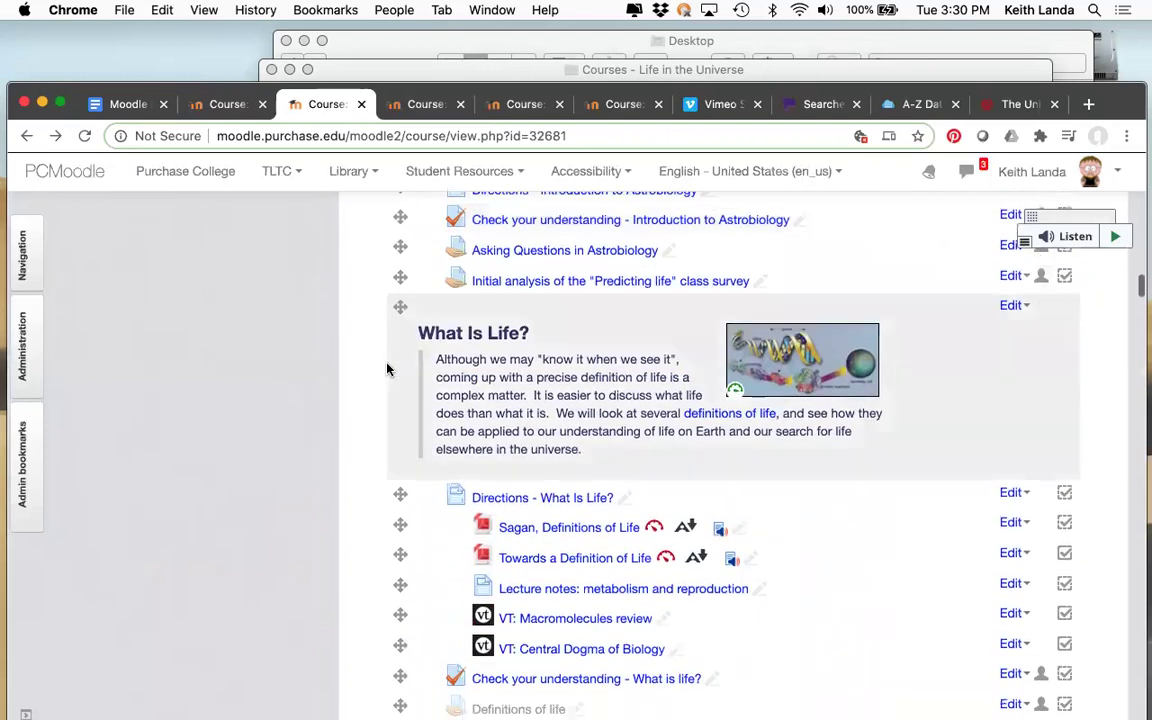
{"action": "scroll", "coordinate": [388, 370], "scroll_direction": "down", "scroll_amount": 1}
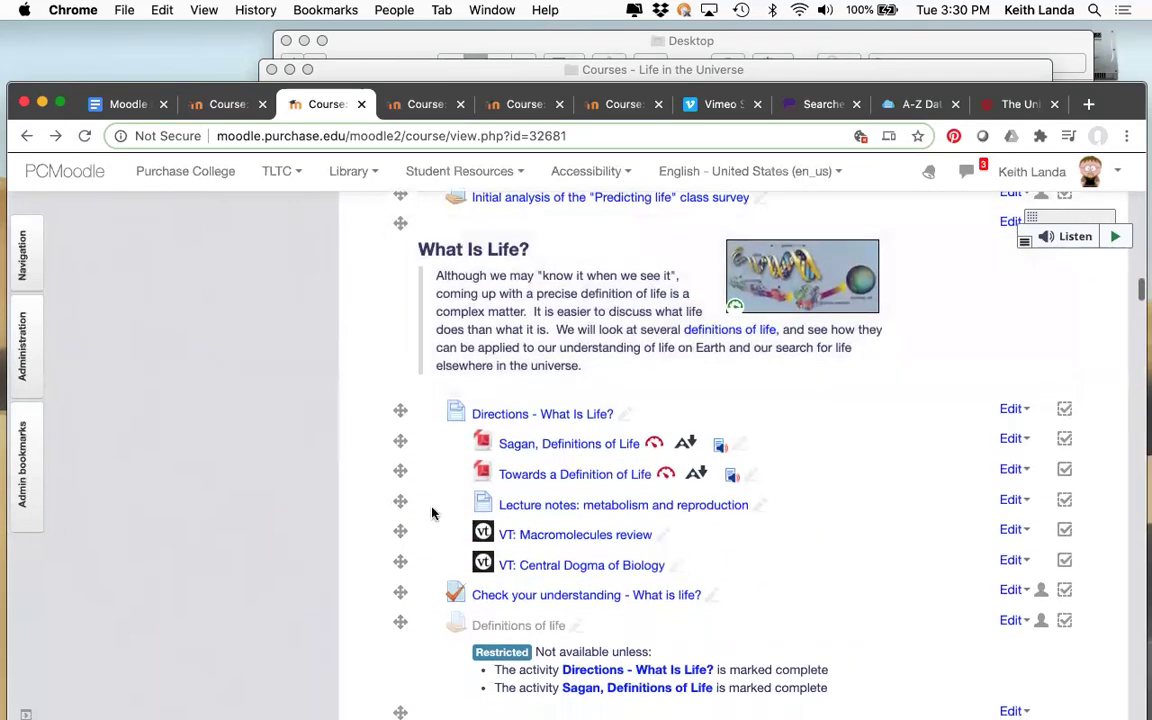
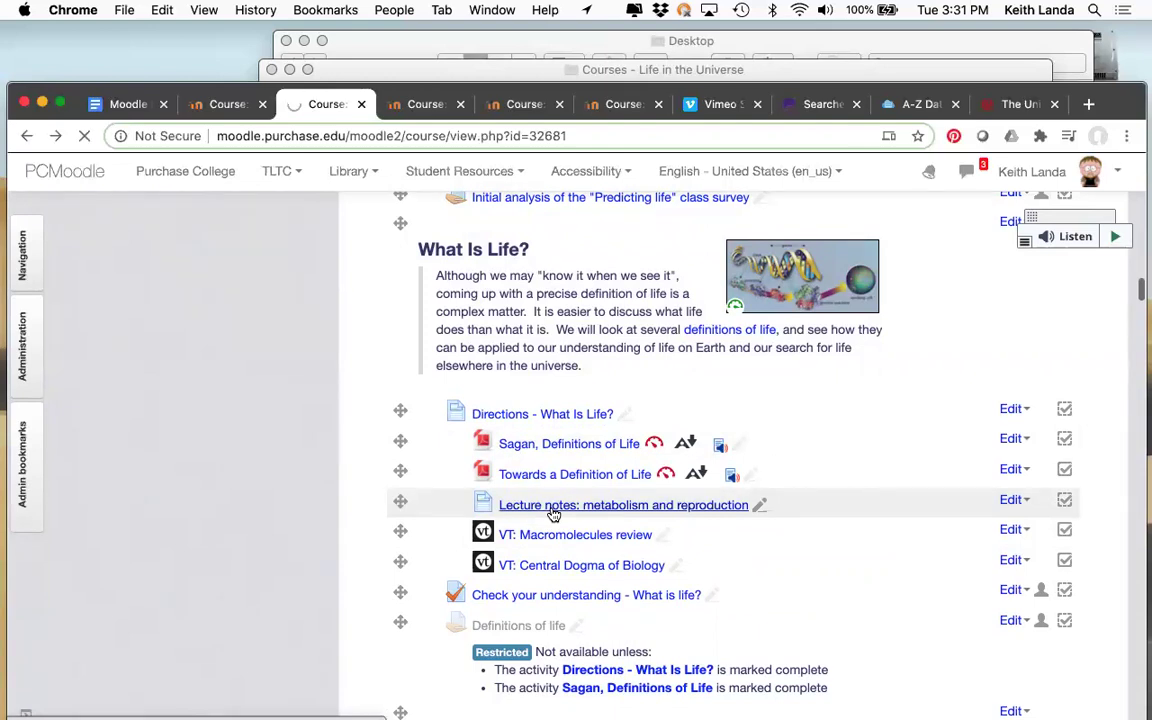
{"action": "left_click", "coordinate": [578, 504]}
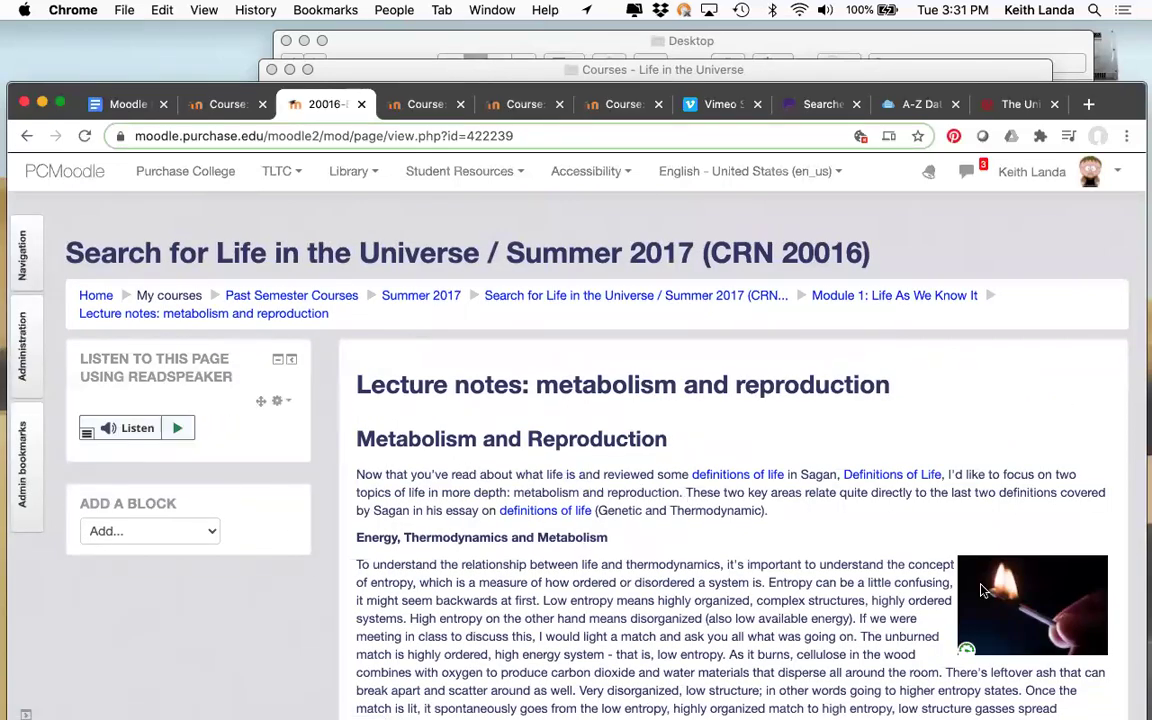
Examine how the metabolism and reproduction lecture notes page combines text, images, web links, VoiceThread links and embedded DNA animations
{"action": "scroll", "coordinate": [798, 457], "scroll_direction": "down", "scroll_amount": 2}
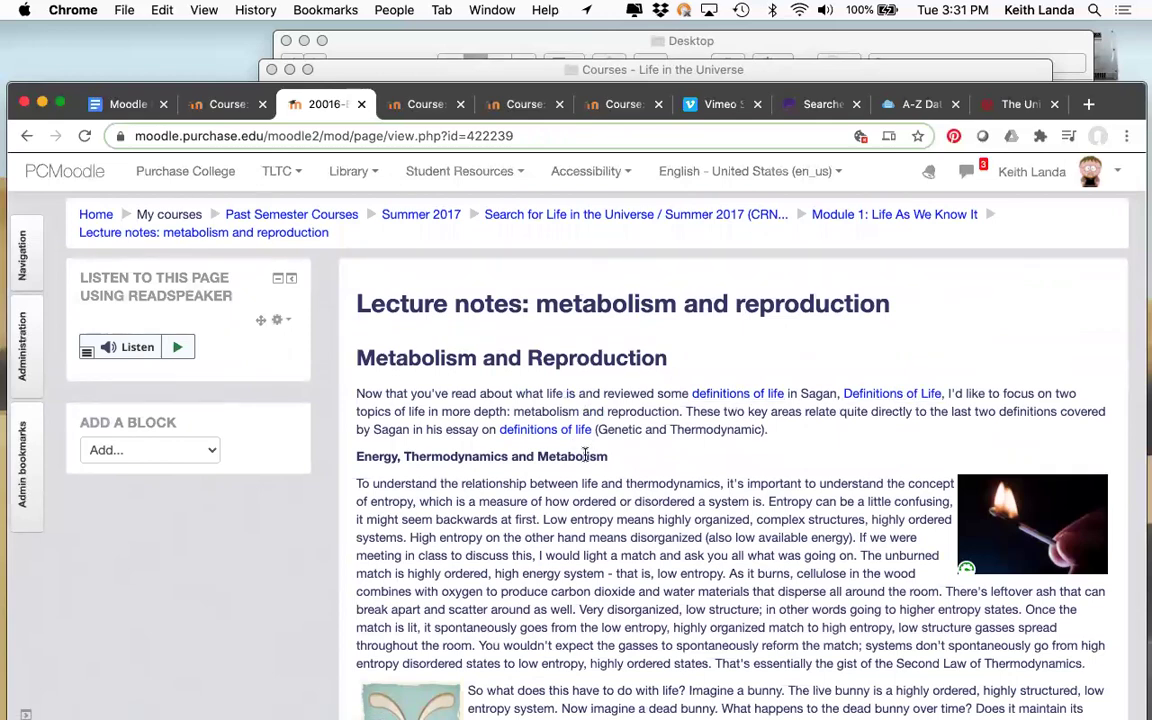
{"action": "scroll", "coordinate": [670, 497], "scroll_direction": "down", "scroll_amount": 2}
{"action": "scroll", "coordinate": [670, 497], "scroll_direction": "down", "scroll_amount": 20}
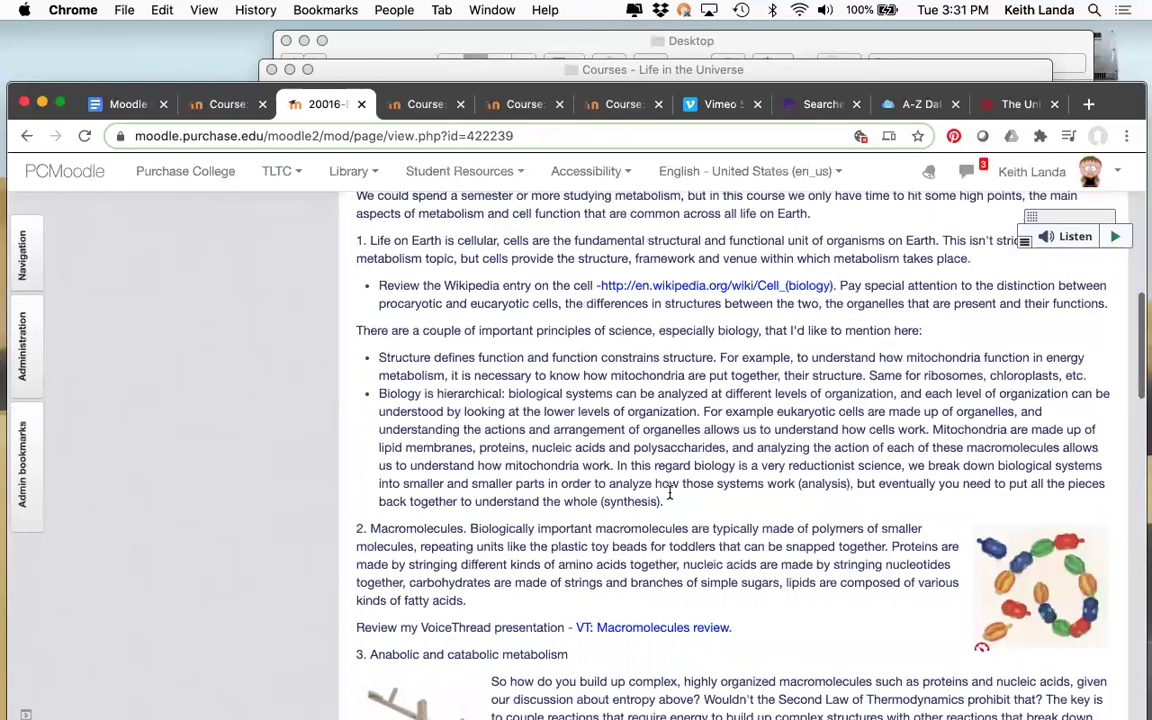
{"action": "scroll", "coordinate": [672, 492], "scroll_direction": "down", "scroll_amount": 6}
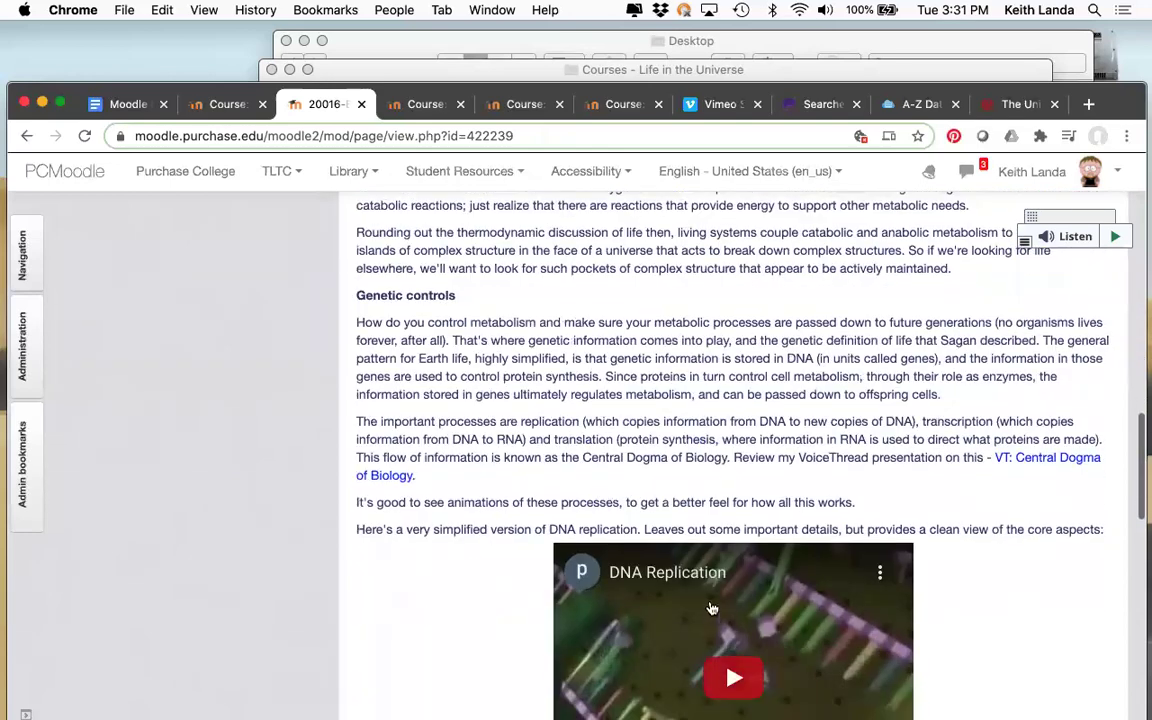
{"action": "scroll", "coordinate": [711, 621], "scroll_direction": "down", "scroll_amount": 8}
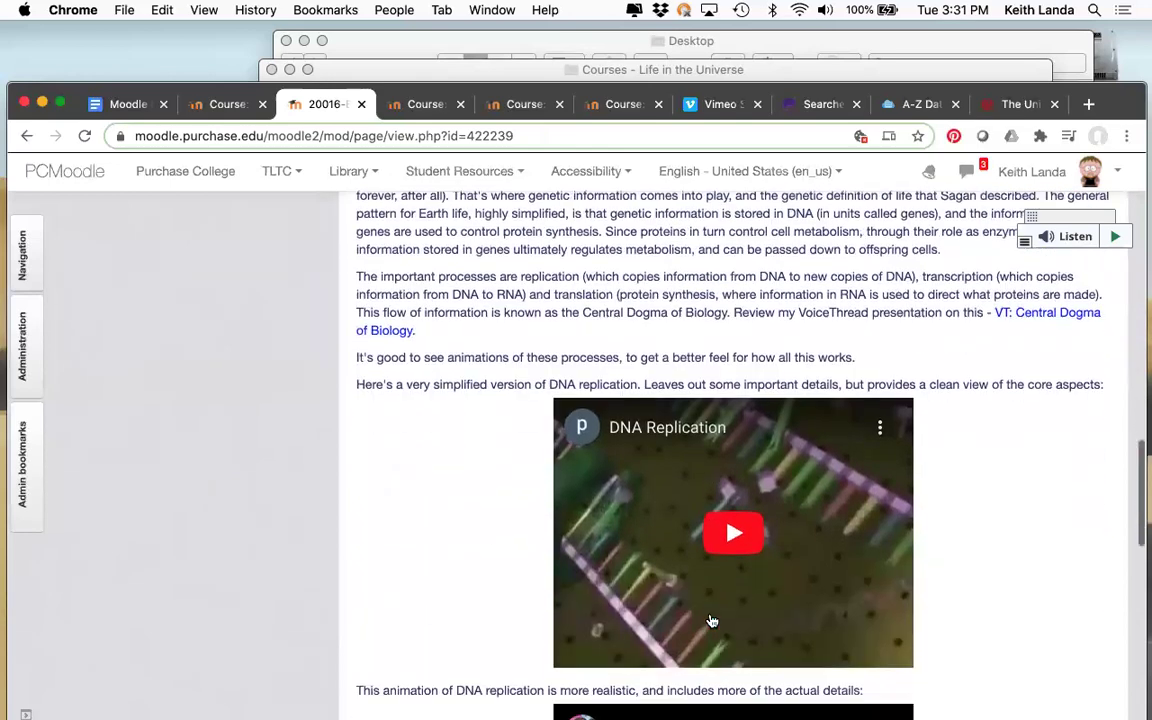
{"action": "scroll", "coordinate": [711, 621], "scroll_direction": "down", "scroll_amount": 7}
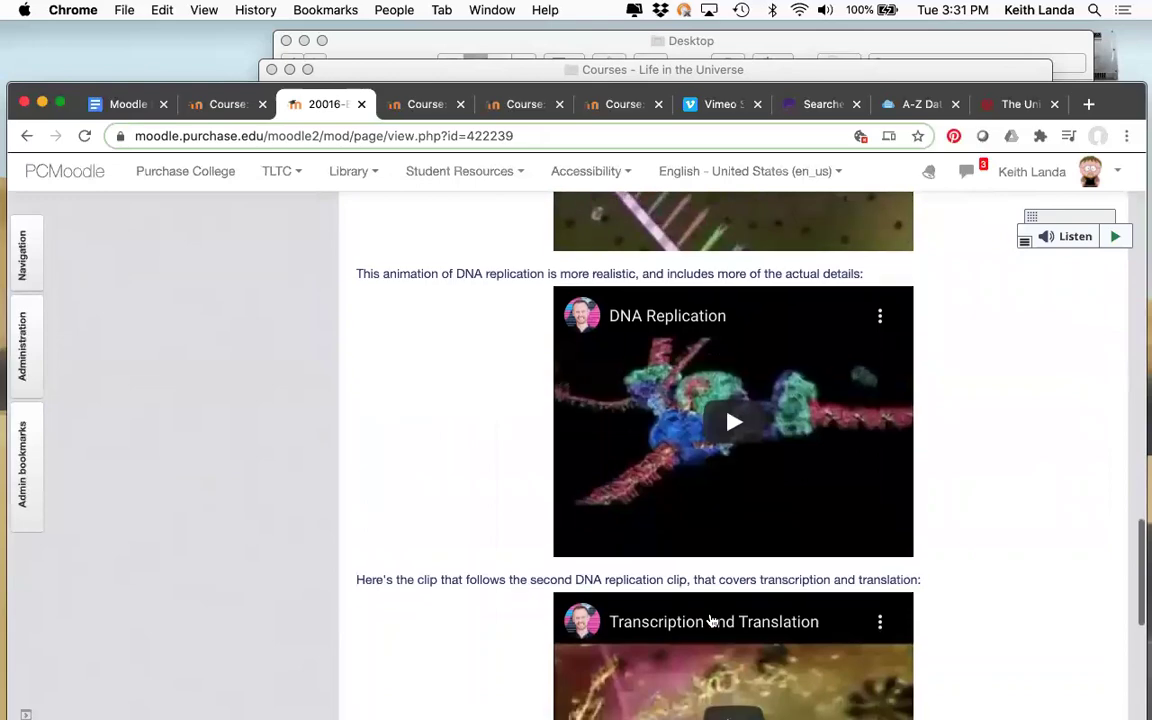
{"action": "scroll", "coordinate": [711, 621], "scroll_direction": "up", "scroll_amount": 2}
{"action": "scroll", "coordinate": [711, 621], "scroll_direction": "up", "scroll_amount": 18}
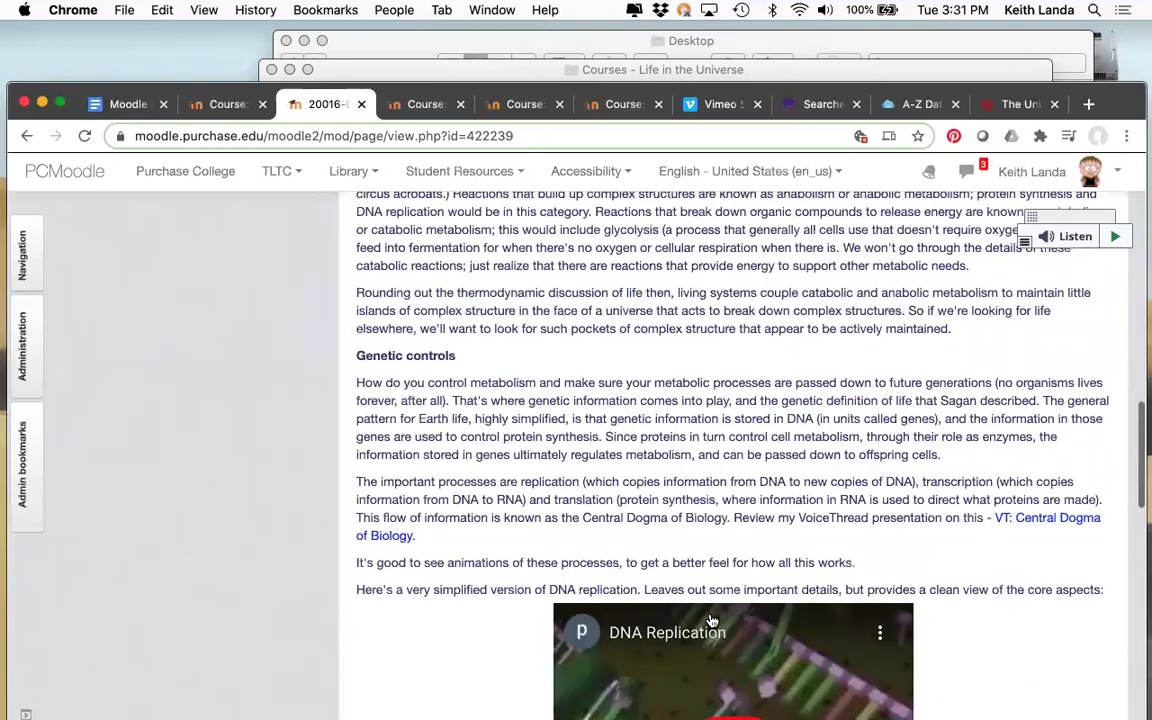
{"action": "scroll", "coordinate": [711, 621], "scroll_direction": "up", "scroll_amount": 2}
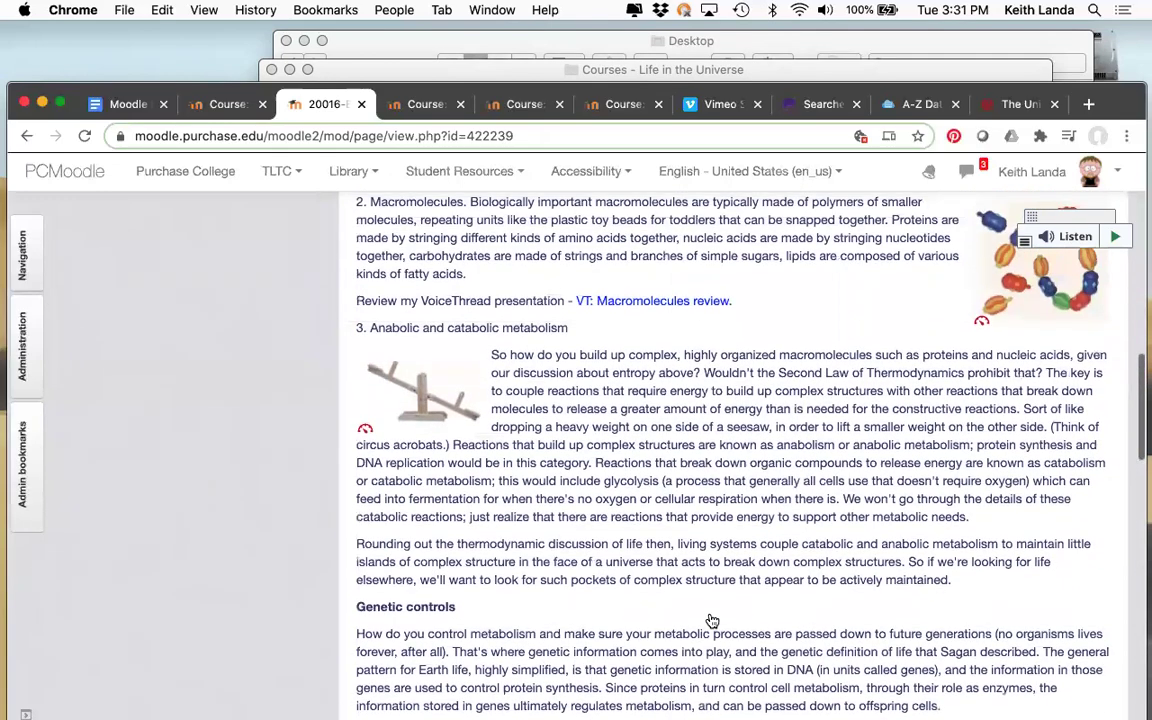
{"action": "scroll", "coordinate": [711, 621], "scroll_direction": "up", "scroll_amount": 4}
{"action": "scroll", "coordinate": [711, 621], "scroll_direction": "up", "scroll_amount": 8}
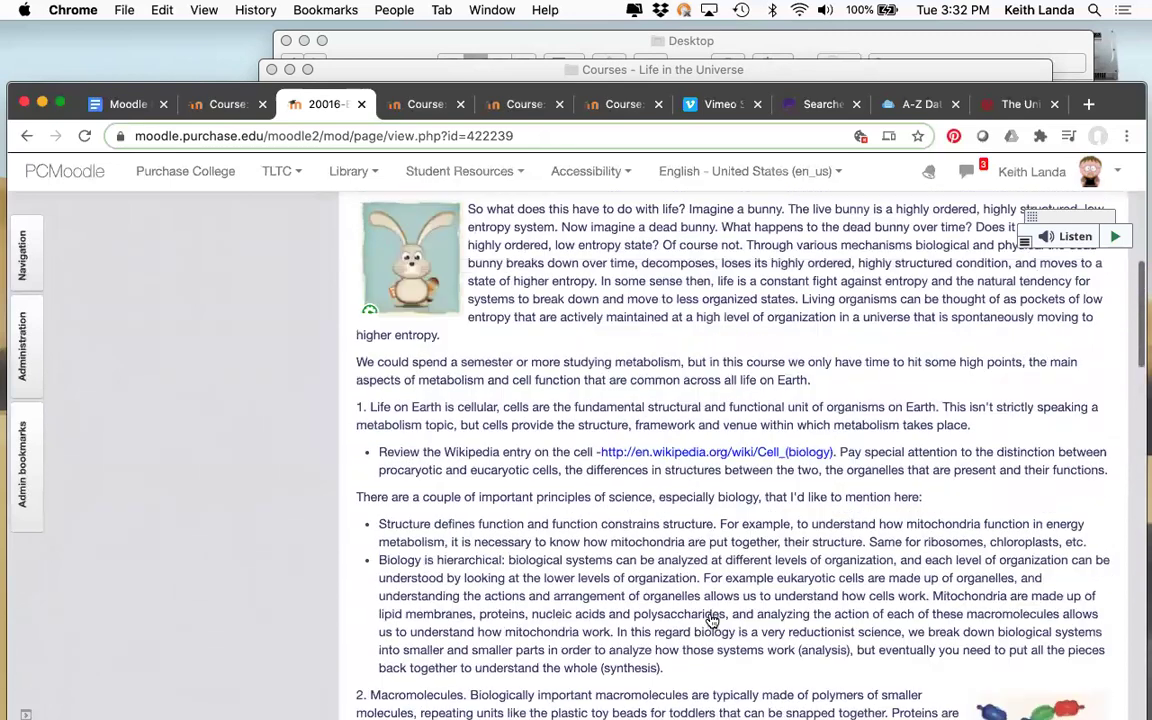
{"action": "scroll", "coordinate": [711, 621], "scroll_direction": "up", "scroll_amount": 7}
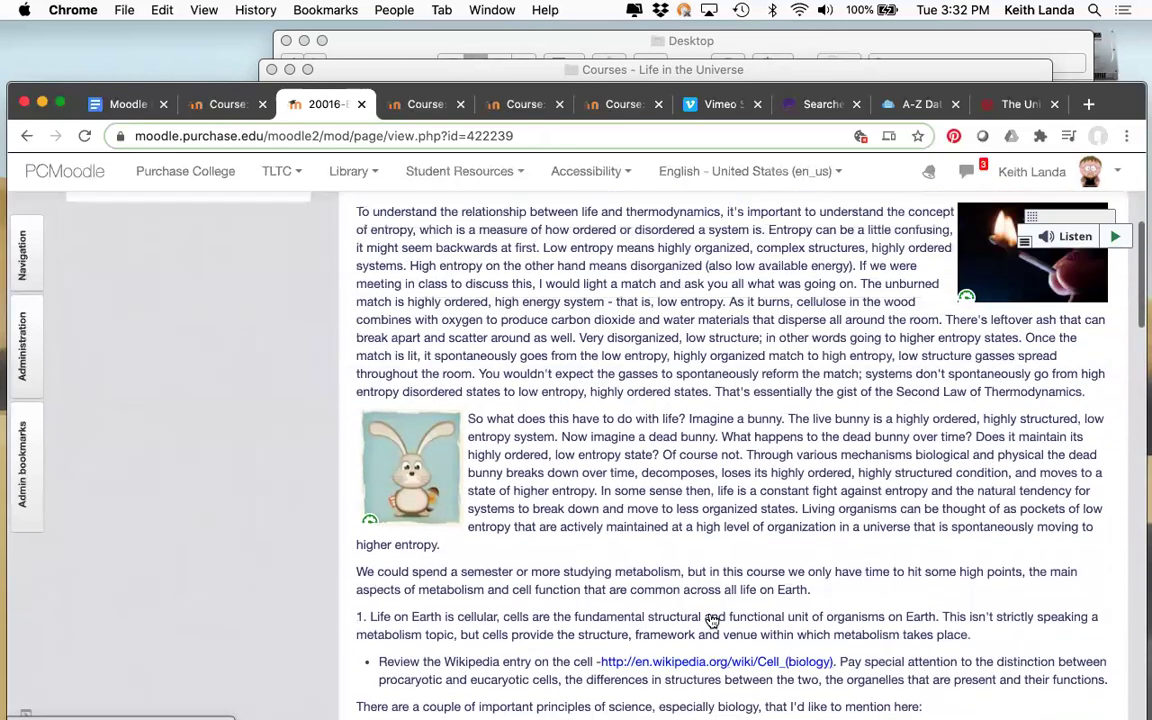
{"action": "scroll", "coordinate": [711, 621], "scroll_direction": "down", "scroll_amount": 3}
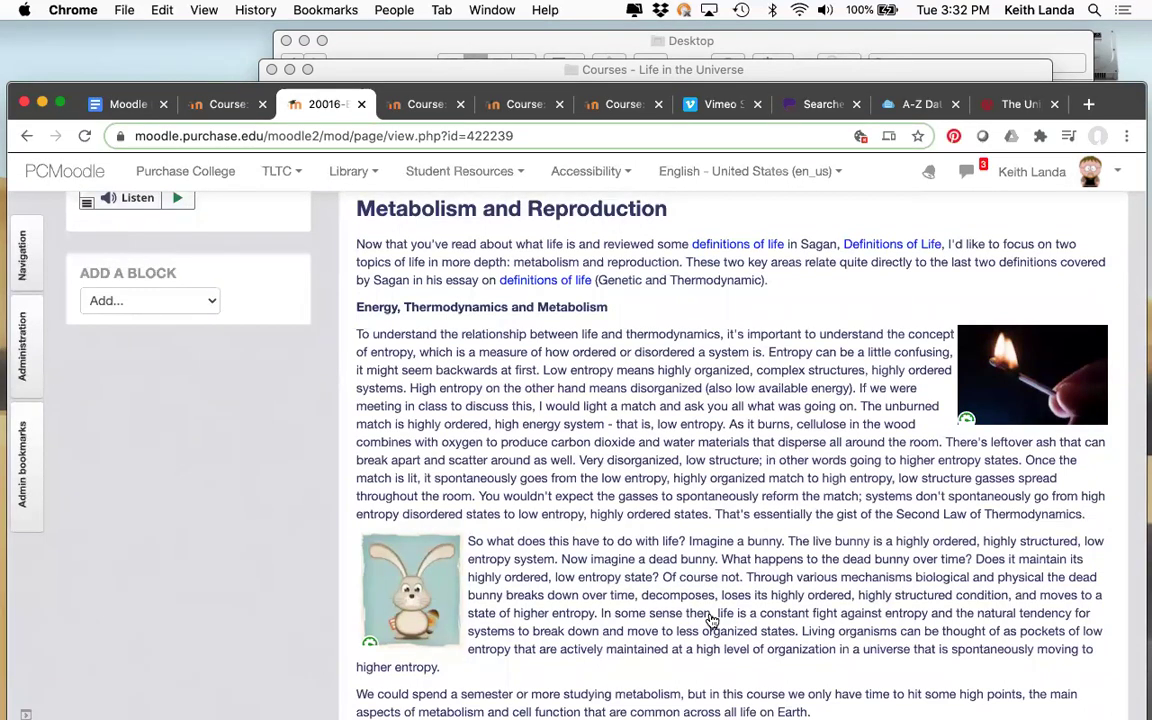
{"action": "scroll", "coordinate": [711, 621], "scroll_direction": "down", "scroll_amount": 20}
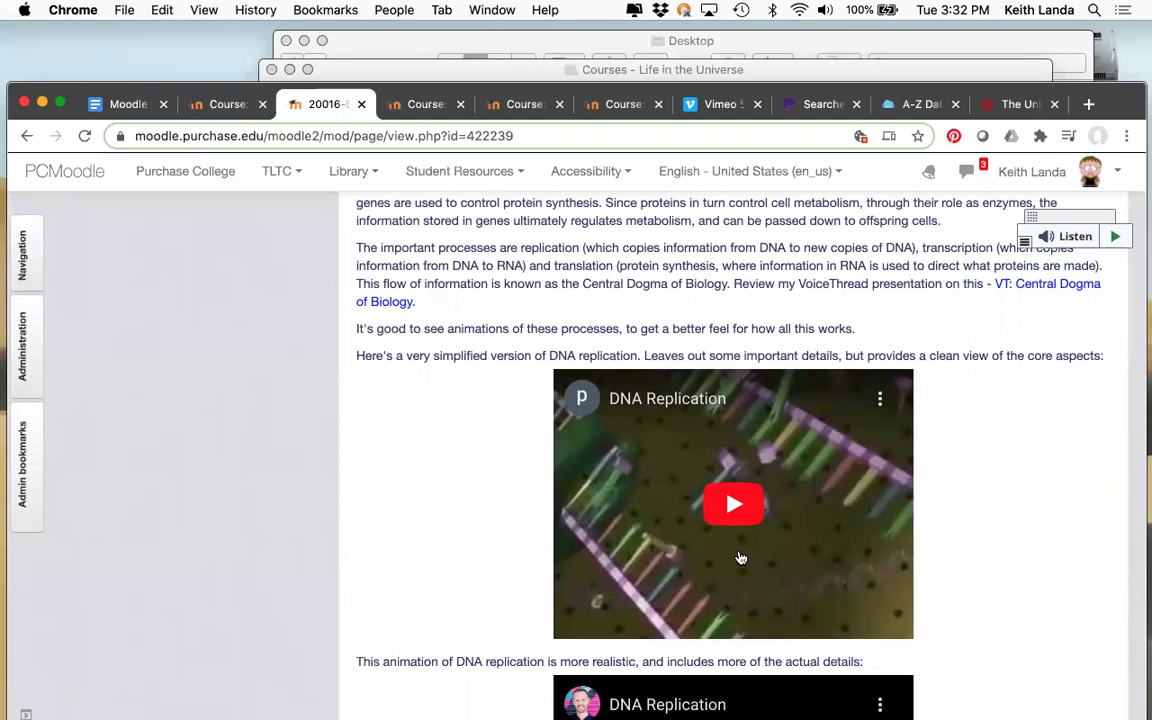
Review the lecture notes page from its introduction through macromolecules, metabolism and genetic controls, noting how images and links sit within the text
{"action": "scroll", "coordinate": [740, 558], "scroll_direction": "up", "scroll_amount": 15}
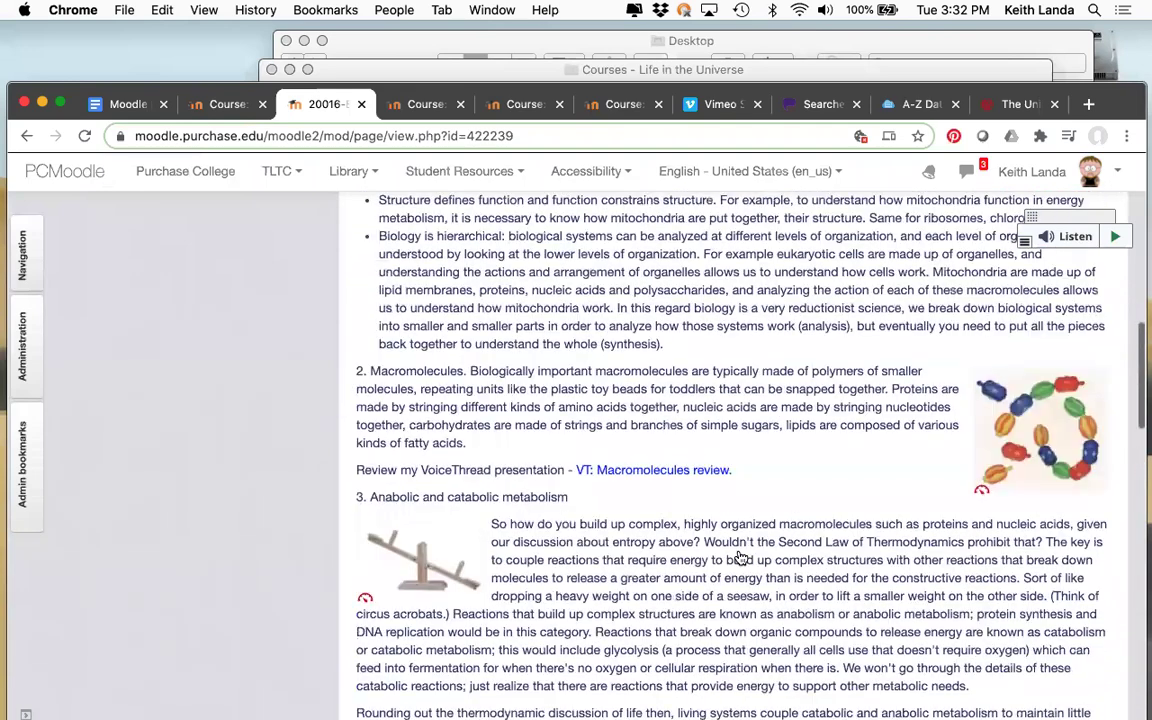
{"action": "scroll", "coordinate": [740, 558], "scroll_direction": "up", "scroll_amount": 8}
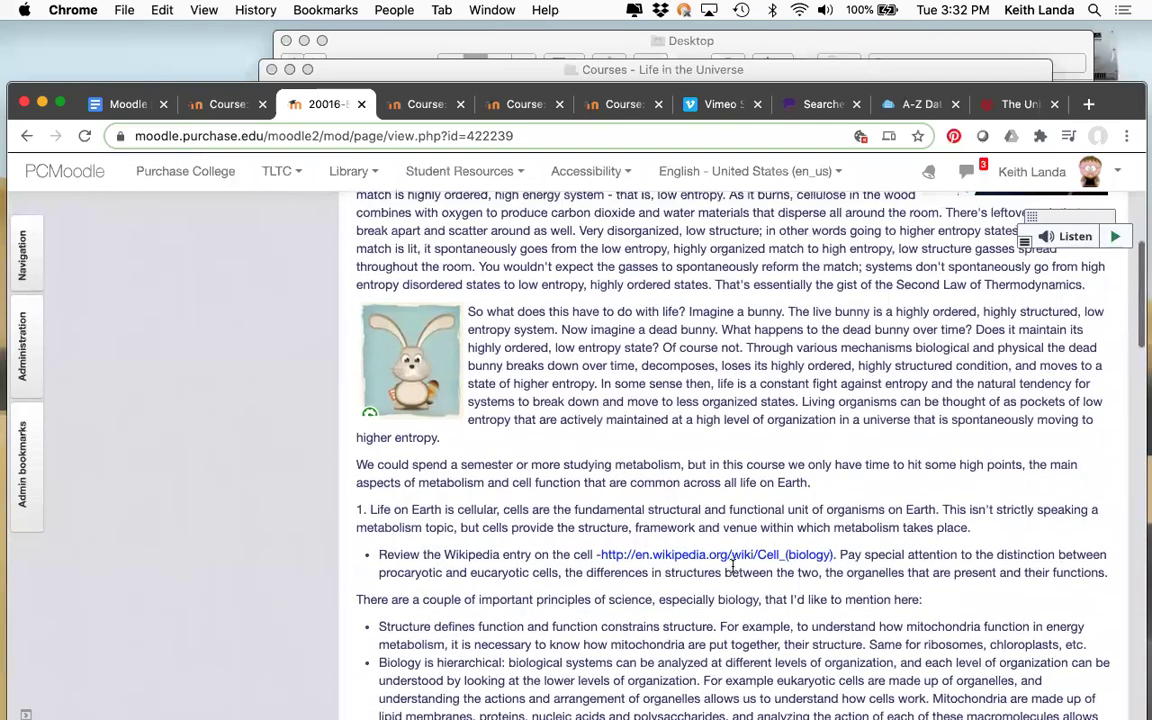
{"action": "scroll", "coordinate": [733, 571], "scroll_direction": "up", "scroll_amount": 5}
{"action": "scroll", "coordinate": [733, 567], "scroll_direction": "down", "scroll_amount": 3}
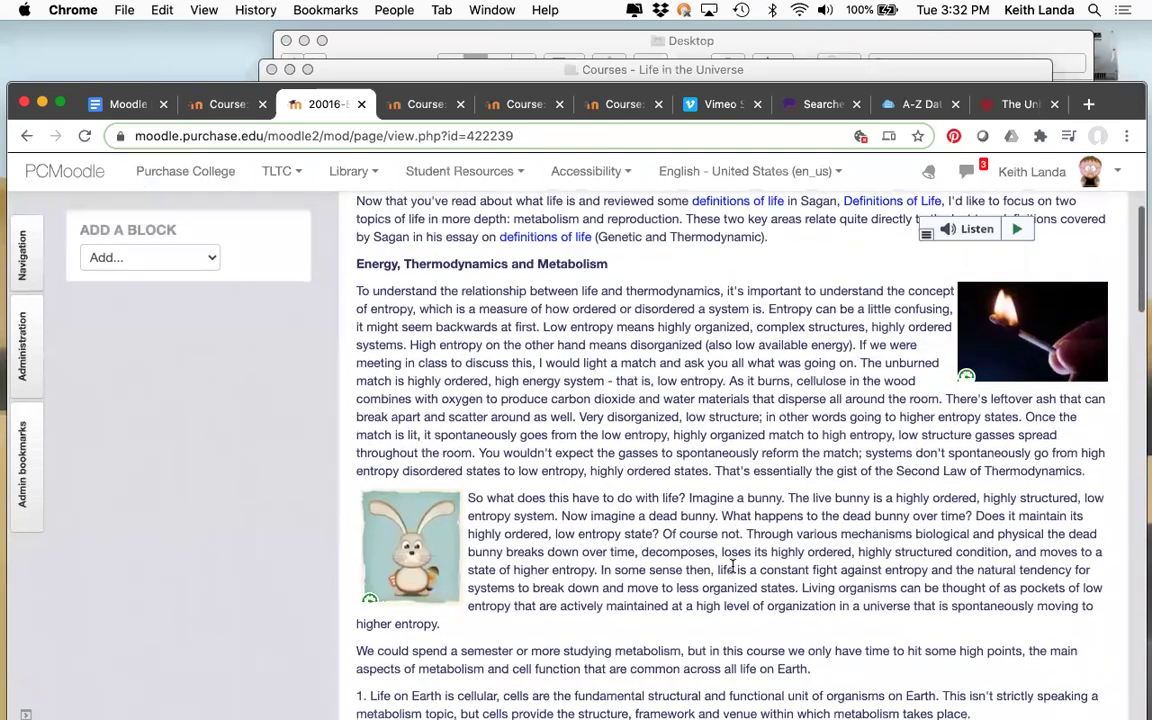
{"action": "scroll", "coordinate": [733, 567], "scroll_direction": "down", "scroll_amount": 3}
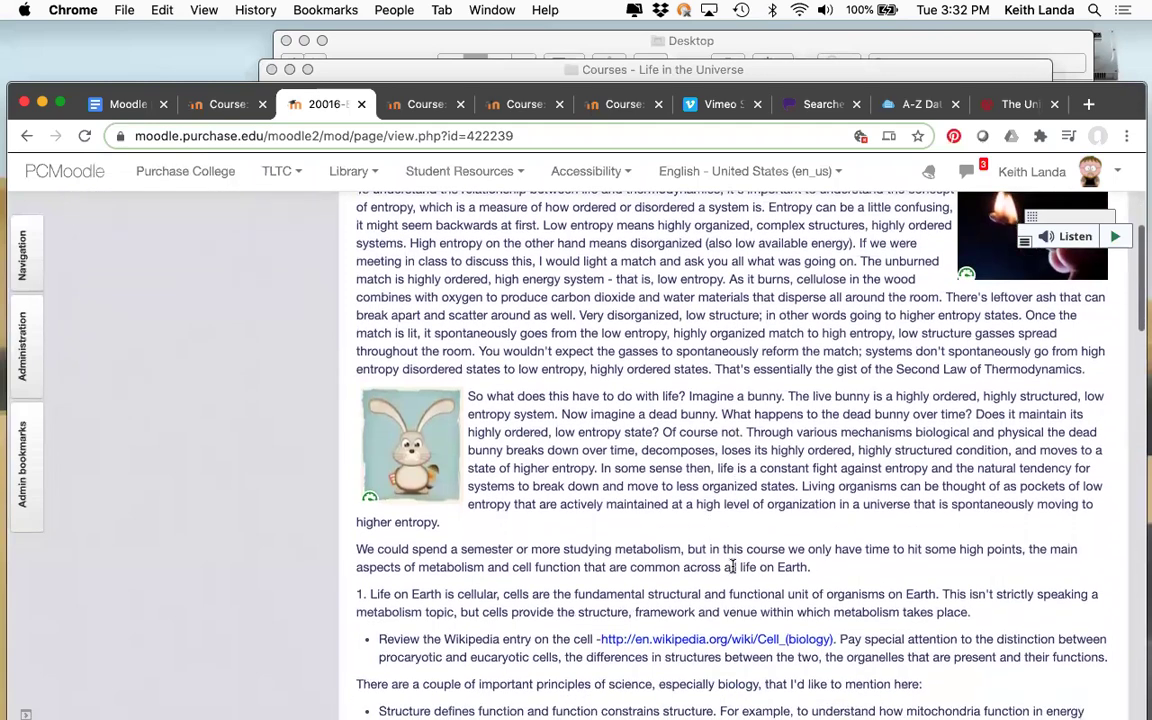
{"action": "scroll", "coordinate": [735, 571], "scroll_direction": "down", "scroll_amount": 8}
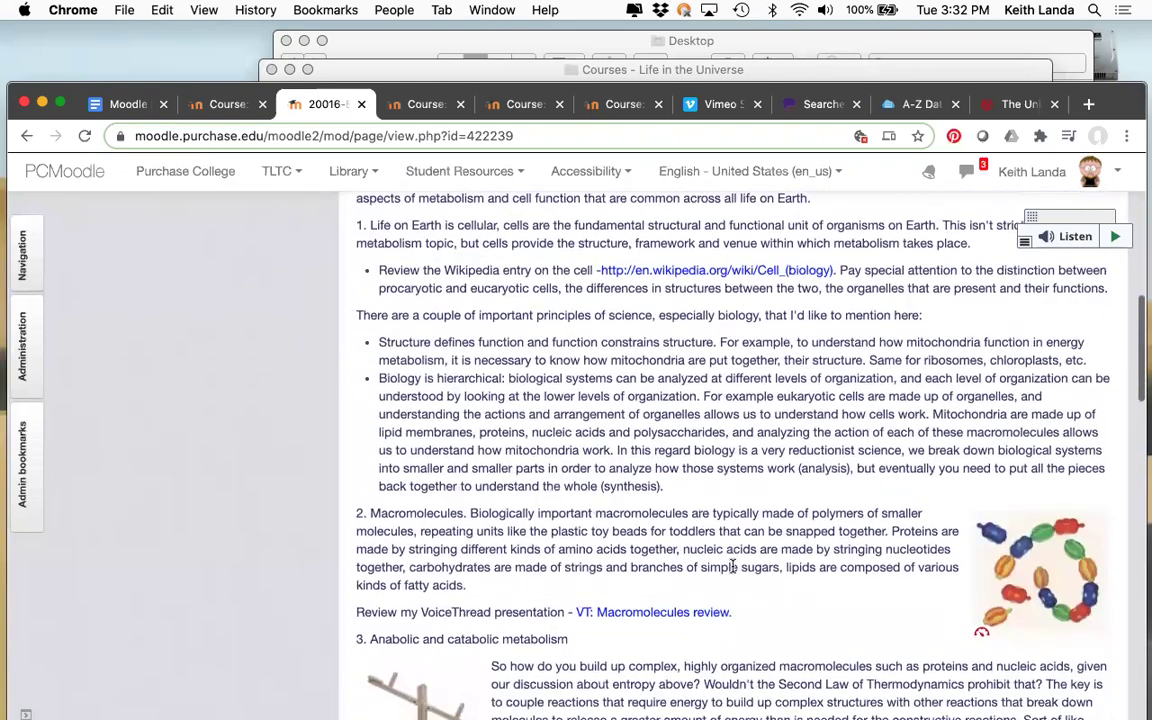
{"action": "scroll", "coordinate": [733, 567], "scroll_direction": "down", "scroll_amount": 13}
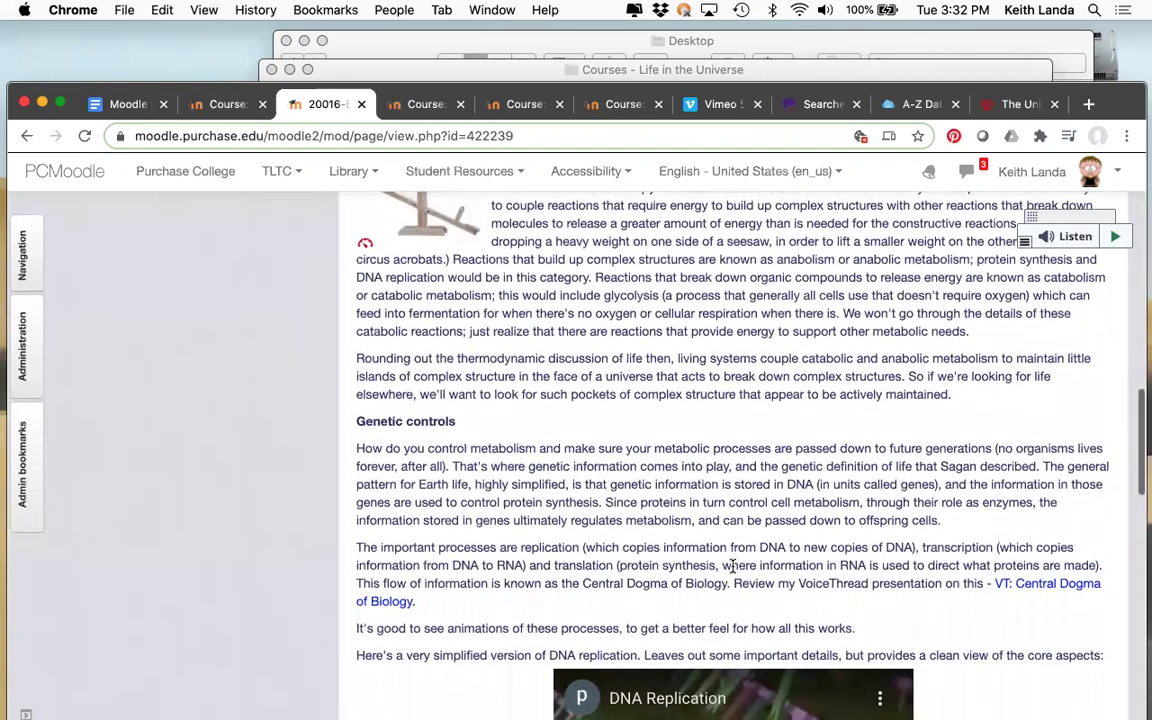
{"action": "scroll", "coordinate": [733, 567], "scroll_direction": "down", "scroll_amount": 7}
{"action": "scroll", "coordinate": [733, 567], "scroll_direction": "up", "scroll_amount": 7}
Open the edit settings of the metabolism and reproduction lecture notes, look over the description and page content editors, and return to the page
{"action": "scroll", "coordinate": [733, 567], "scroll_direction": "up", "scroll_amount": 20}
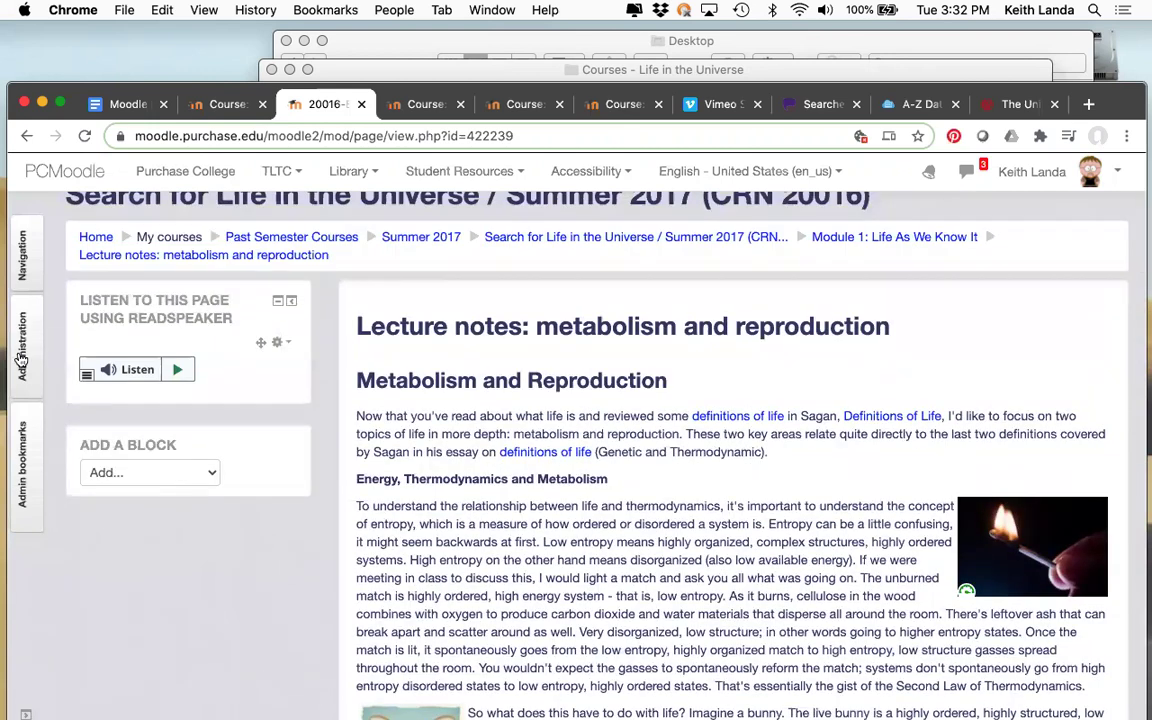
{"action": "left_click", "coordinate": [24, 340]}
{"action": "left_click", "coordinate": [127, 387]}
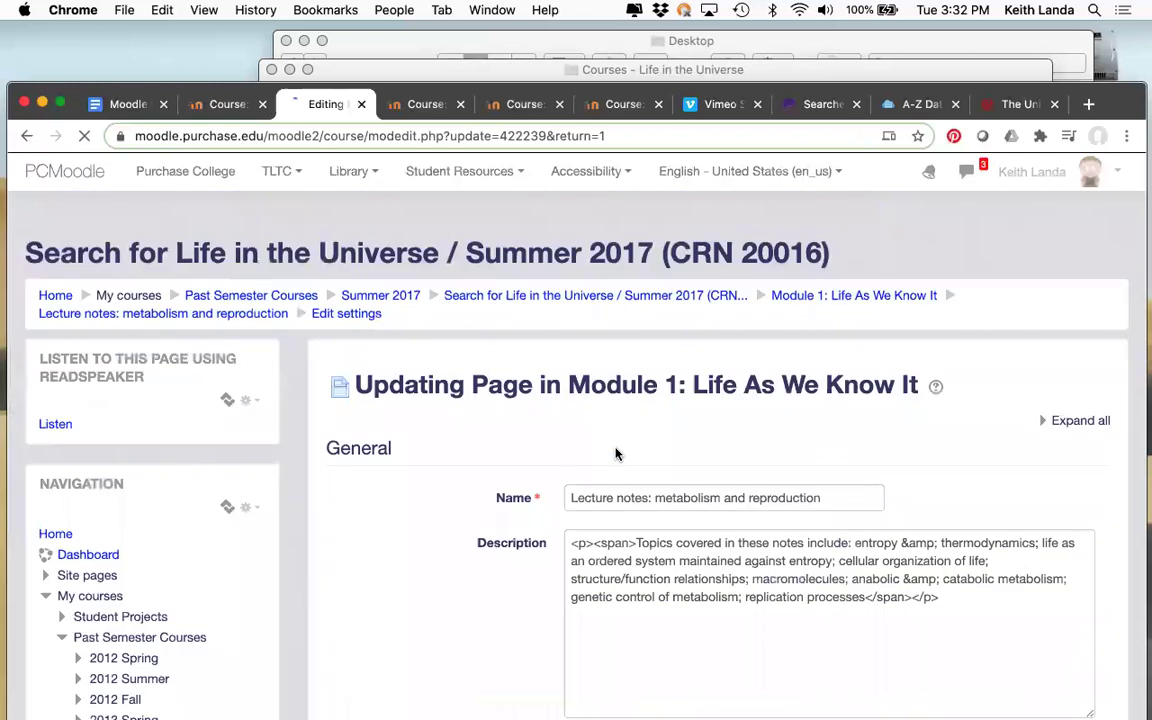
{"action": "scroll", "coordinate": [505, 492], "scroll_direction": "down", "scroll_amount": 3}
{"action": "scroll", "coordinate": [505, 497], "scroll_direction": "down", "scroll_amount": 10}
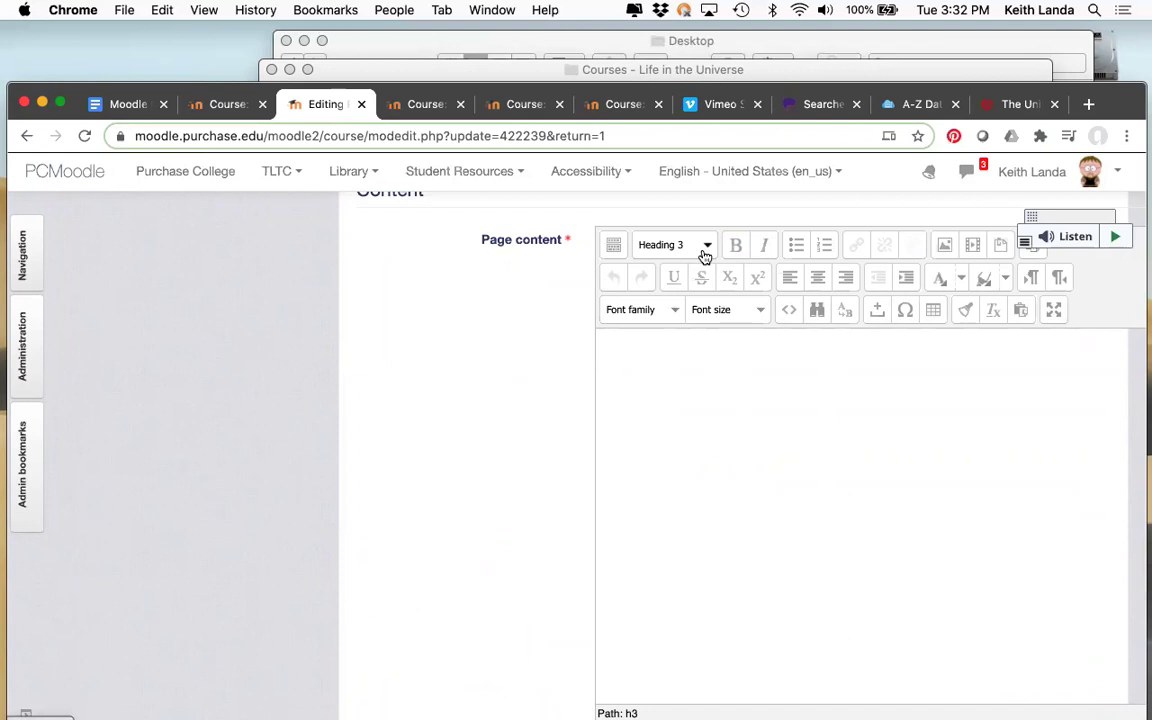
{"action": "scroll", "coordinate": [751, 471], "scroll_direction": "down", "scroll_amount": 5}
{"action": "scroll", "coordinate": [751, 478], "scroll_direction": "up", "scroll_amount": 5}
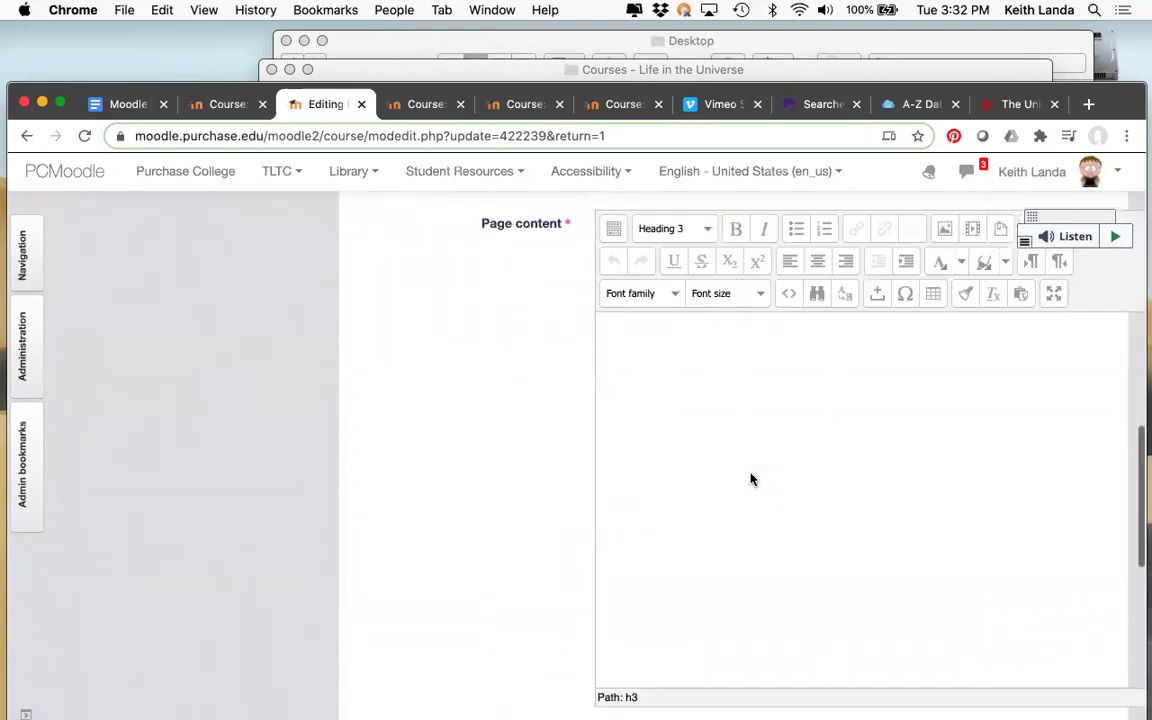
{"action": "scroll", "coordinate": [751, 479], "scroll_direction": "up", "scroll_amount": 3}
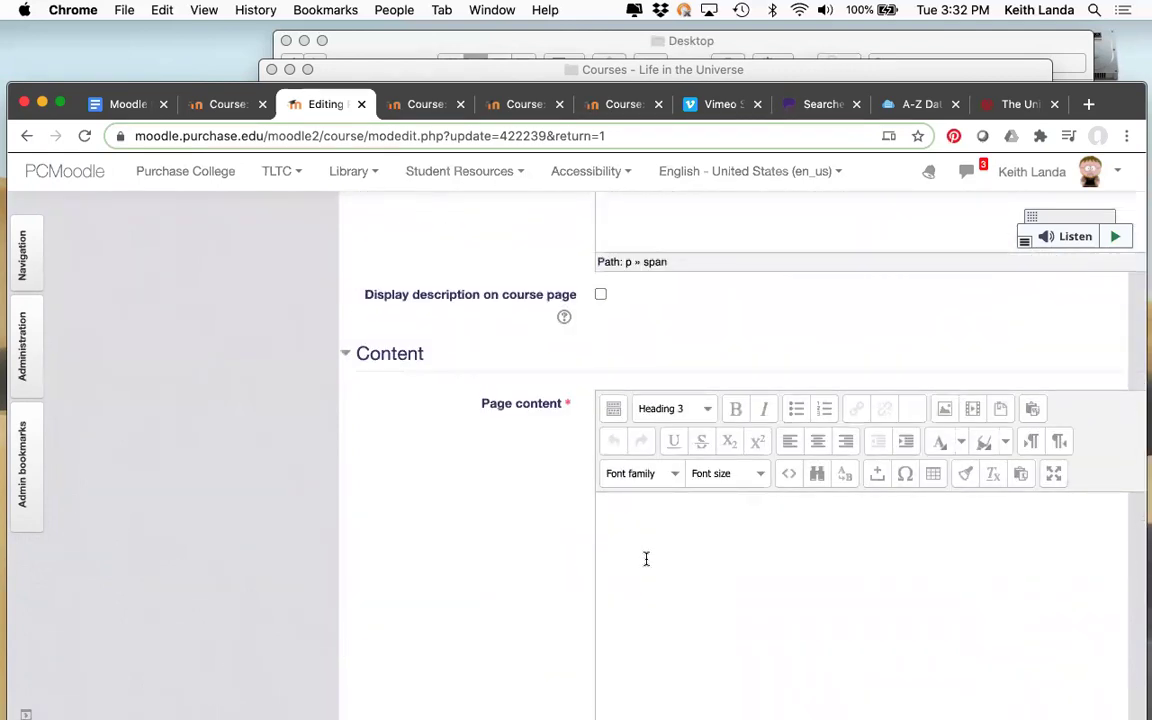
{"action": "scroll", "coordinate": [630, 615], "scroll_direction": "up", "scroll_amount": 10}
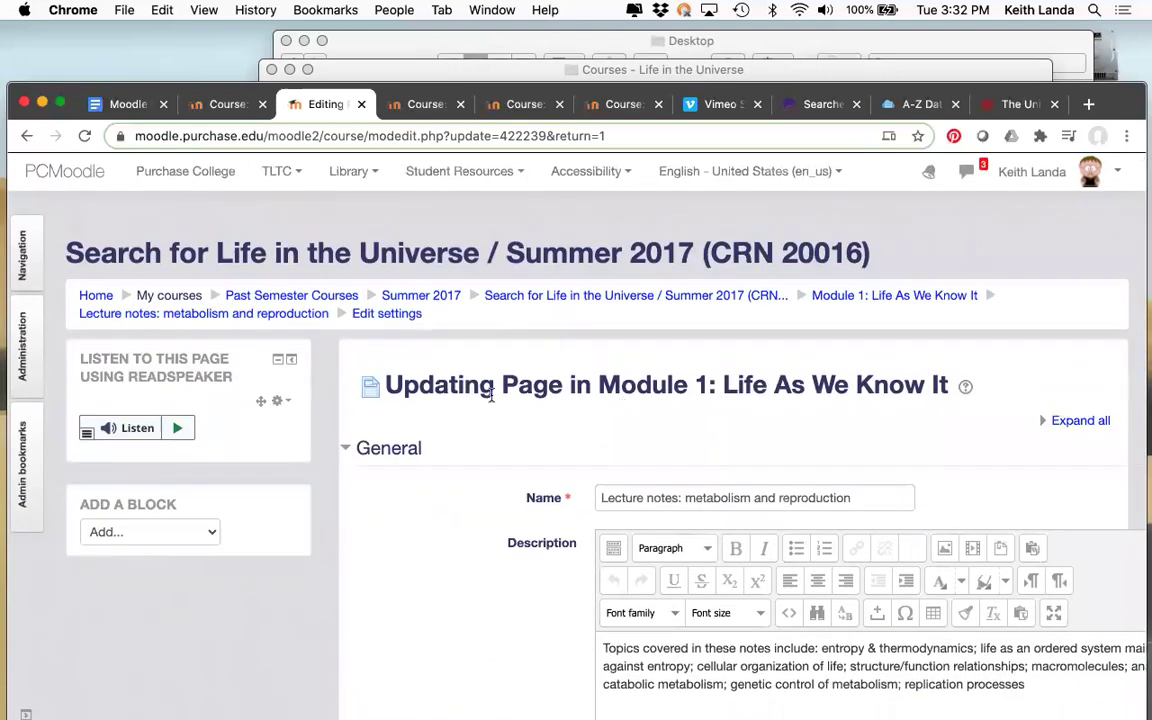
{"action": "left_click", "coordinate": [257, 314]}
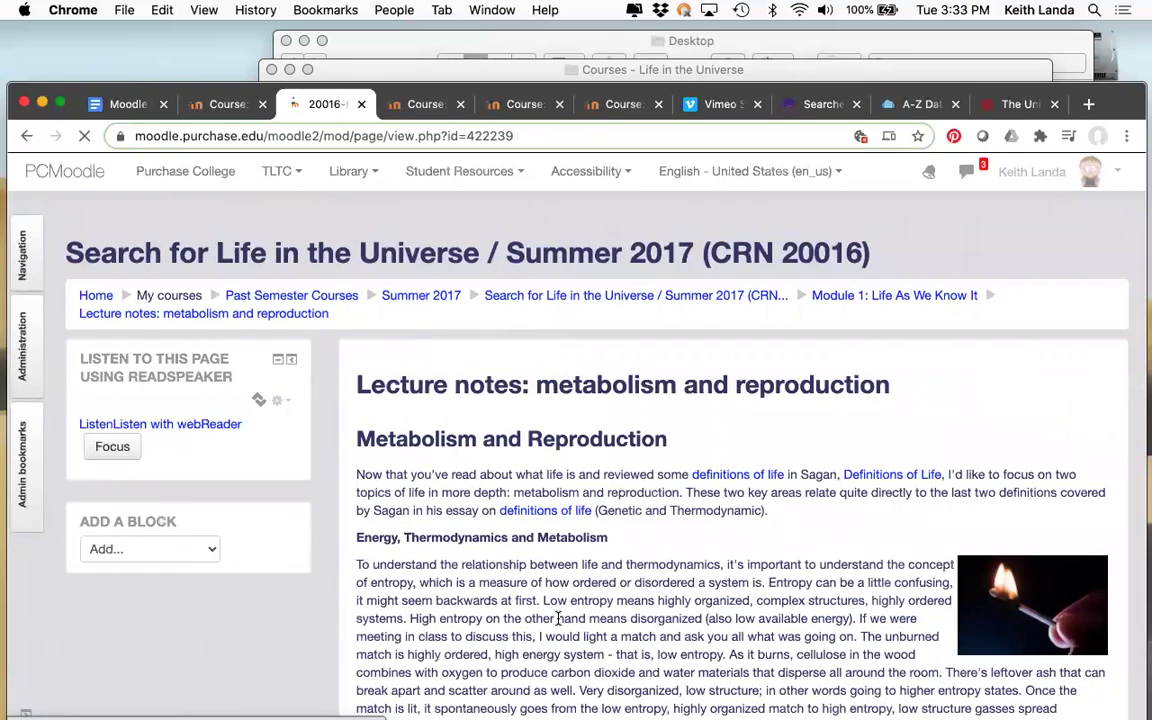
Check the accessibility score indicators on the match, bunny and seesaw images in the lecture notes
{"action": "scroll", "coordinate": [560, 615], "scroll_direction": "down", "scroll_amount": 2}
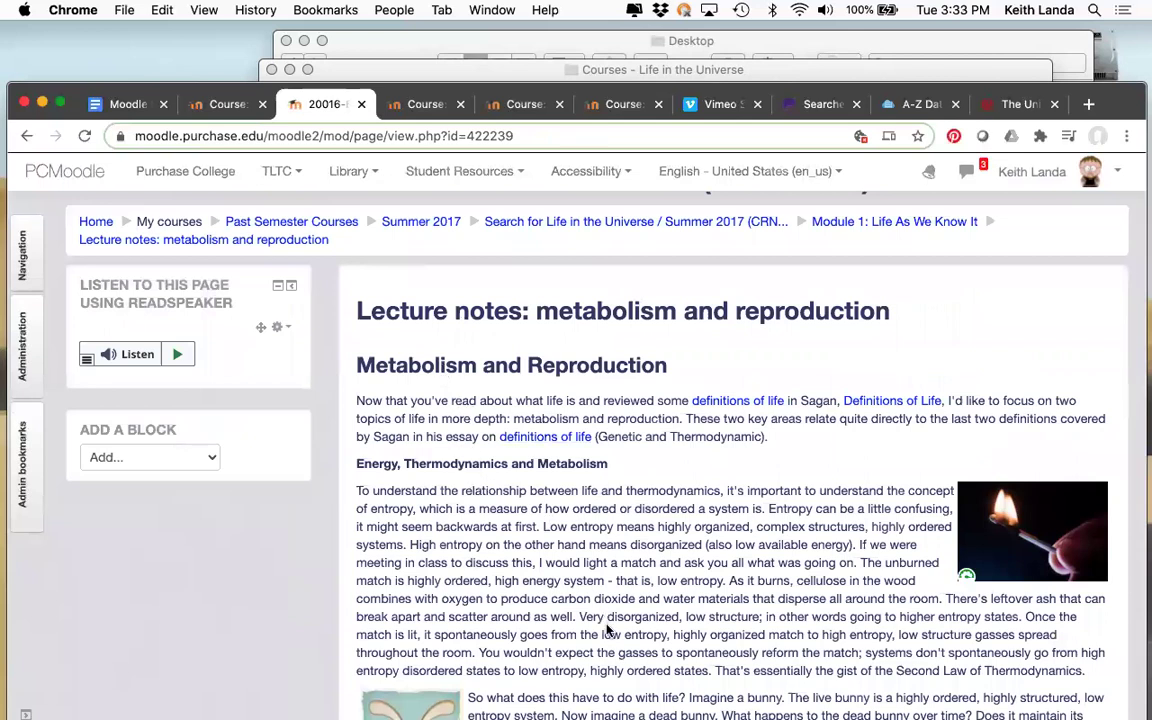
{"action": "scroll", "coordinate": [606, 628], "scroll_direction": "down", "scroll_amount": 2}
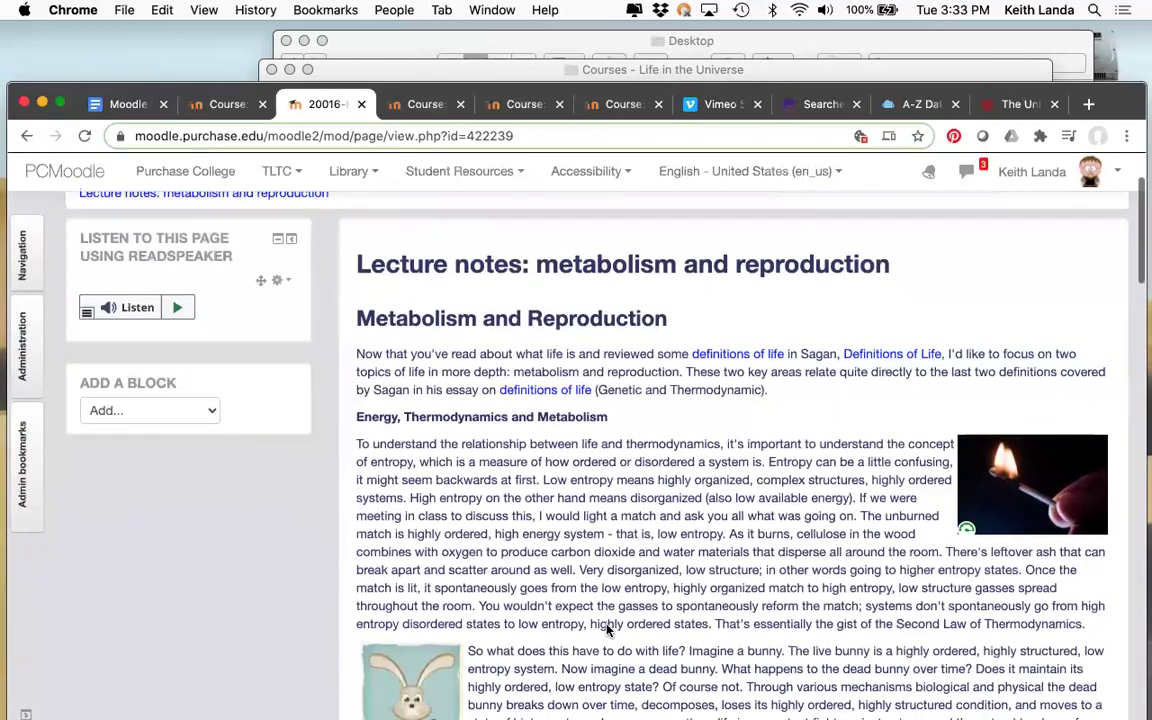
{"action": "scroll", "coordinate": [607, 625], "scroll_direction": "down", "scroll_amount": 1}
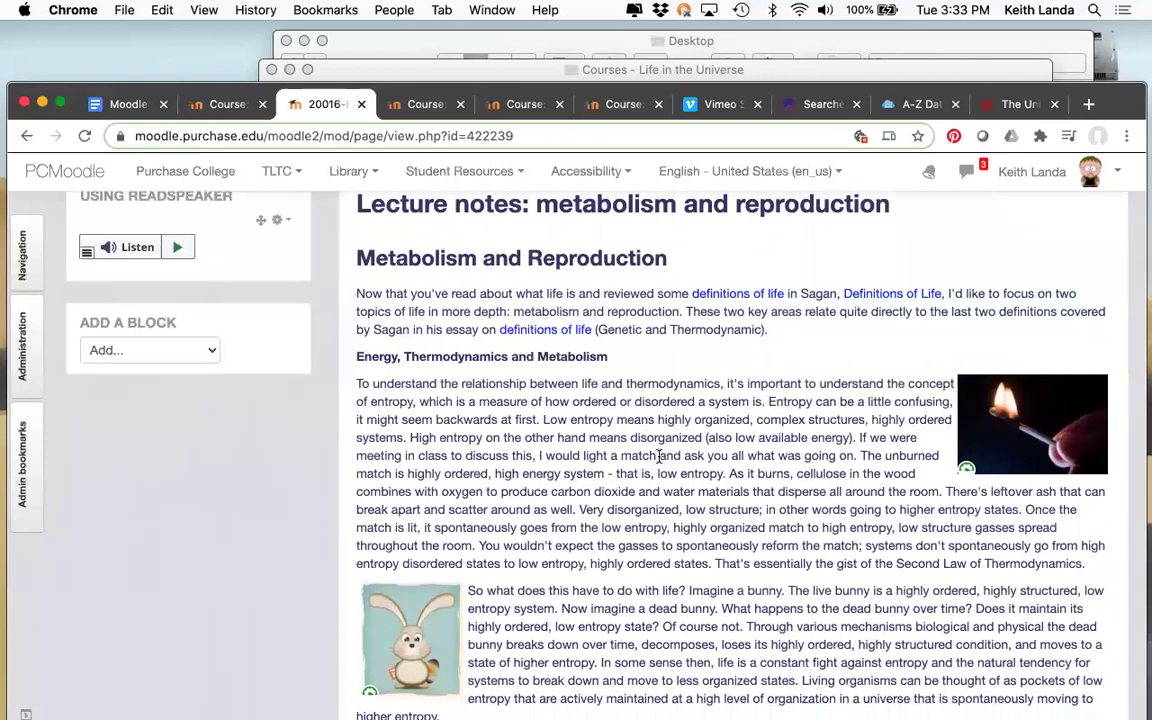
{"action": "scroll", "coordinate": [659, 456], "scroll_direction": "down", "scroll_amount": 1}
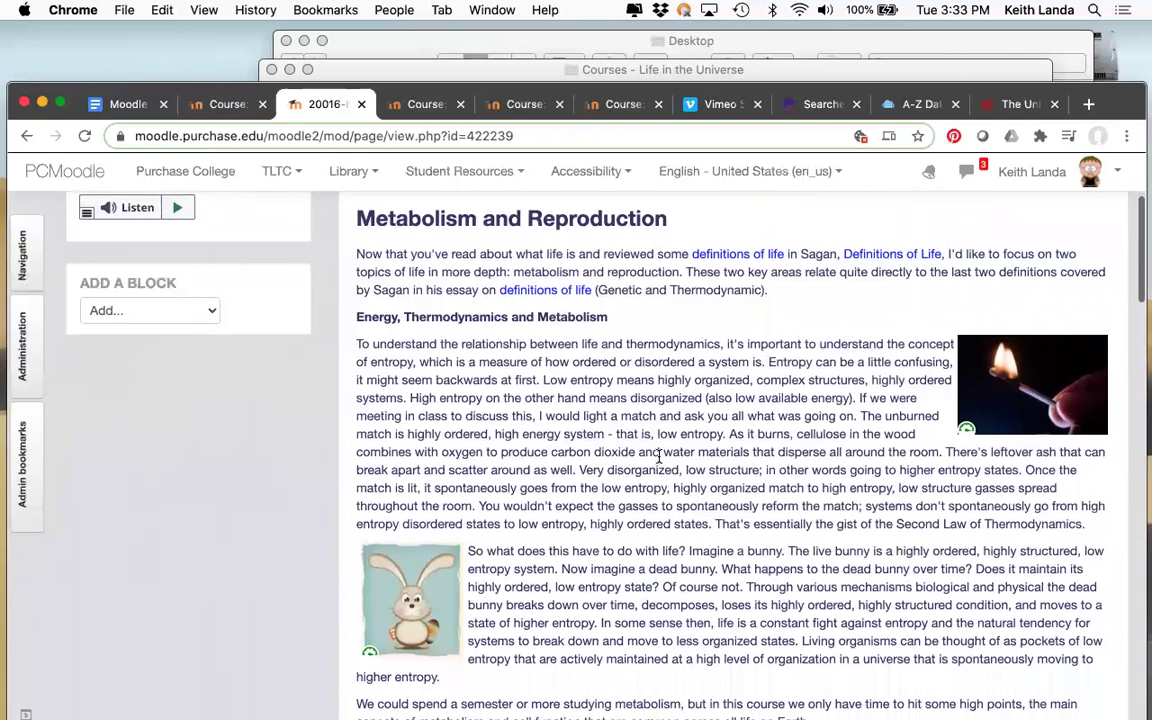
{"action": "scroll", "coordinate": [659, 457], "scroll_direction": "down", "scroll_amount": 2}
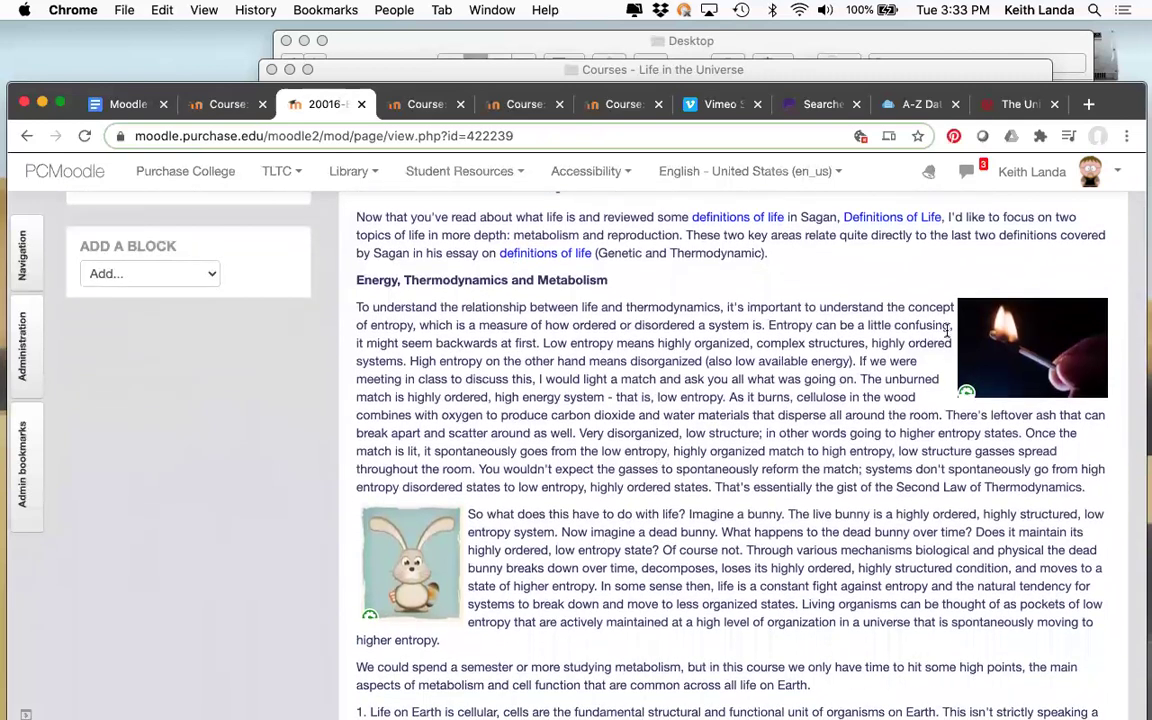
{"action": "mouse_move", "coordinate": [968, 395]}
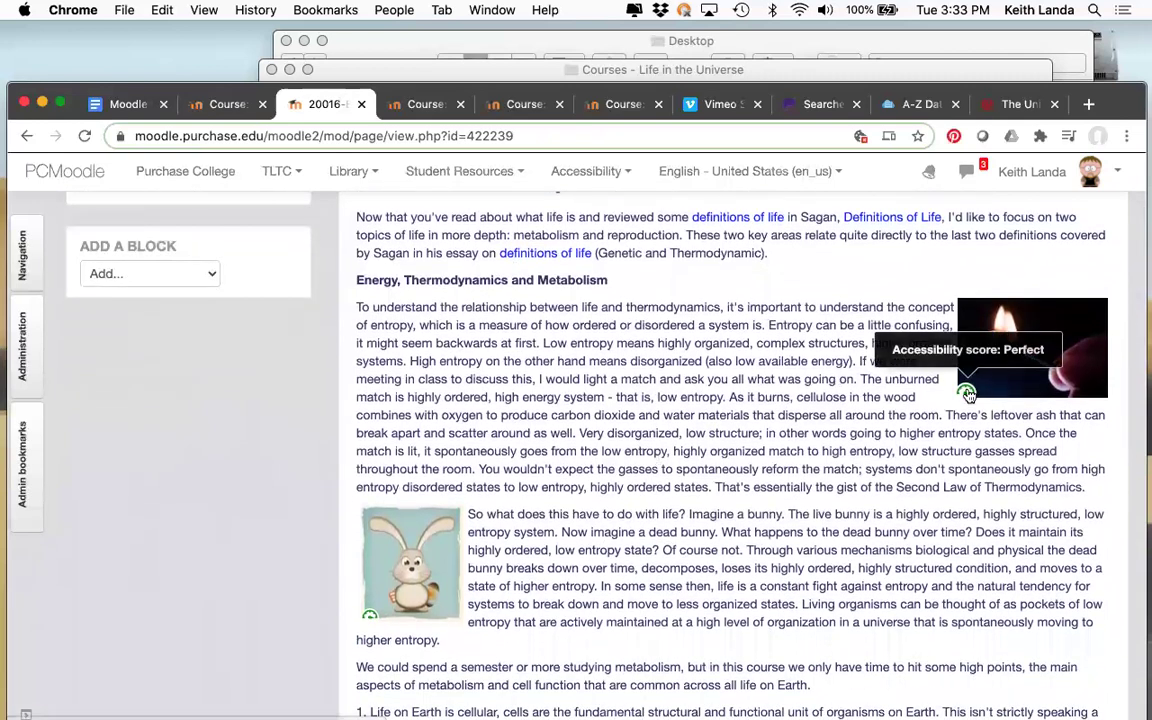
{"action": "mouse_move", "coordinate": [371, 615]}
{"action": "scroll", "coordinate": [654, 592], "scroll_direction": "down", "scroll_amount": 10}
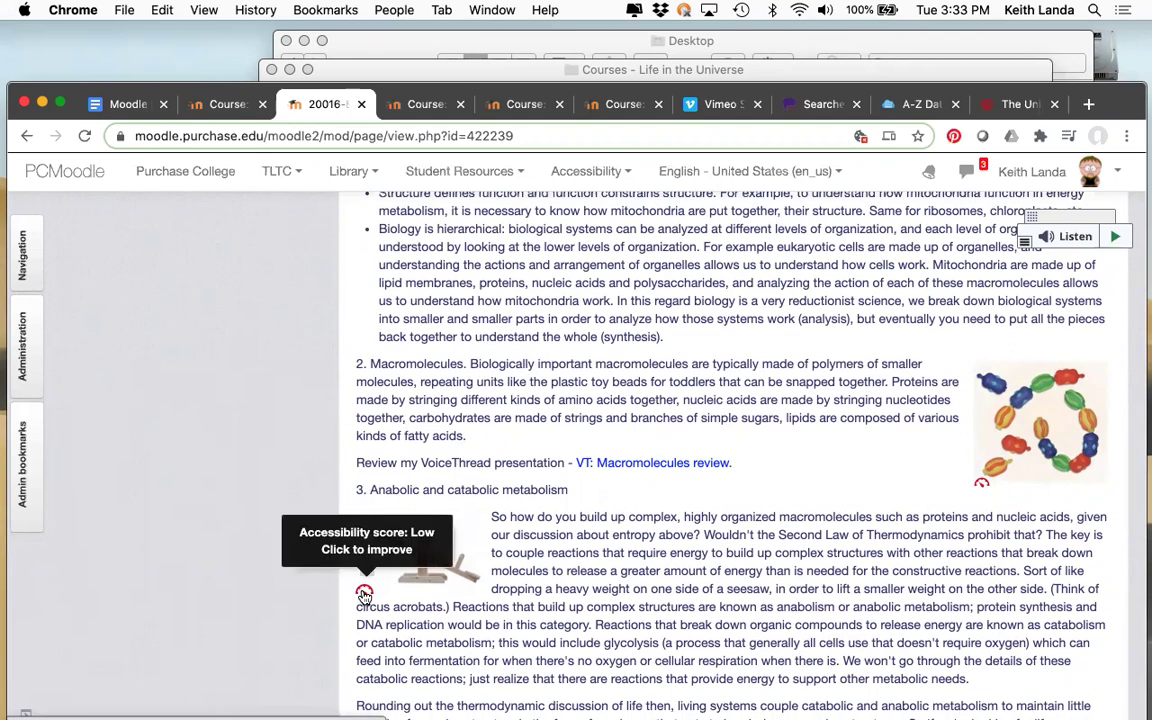
Change the seesaw.jpg image description to "Image of a seesaw to illustrate the concept of linked reactions" and close the accessibility feedback
{"action": "left_click", "coordinate": [365, 594]}
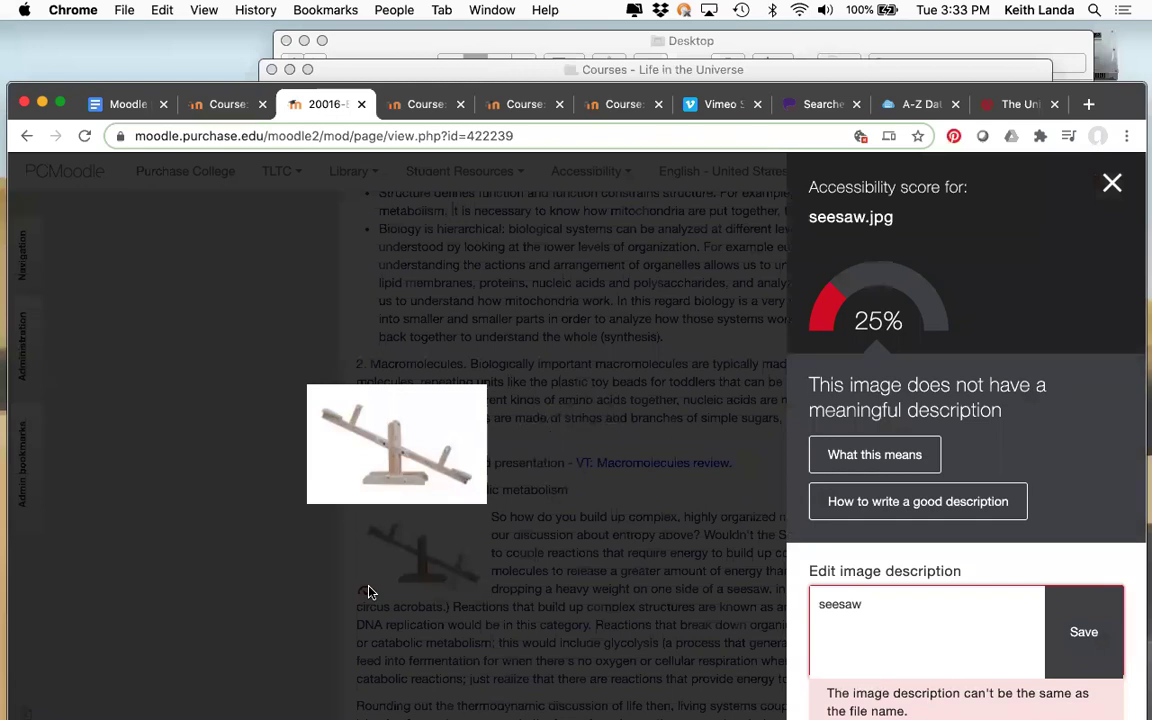
{"action": "double_click", "coordinate": [835, 605]}
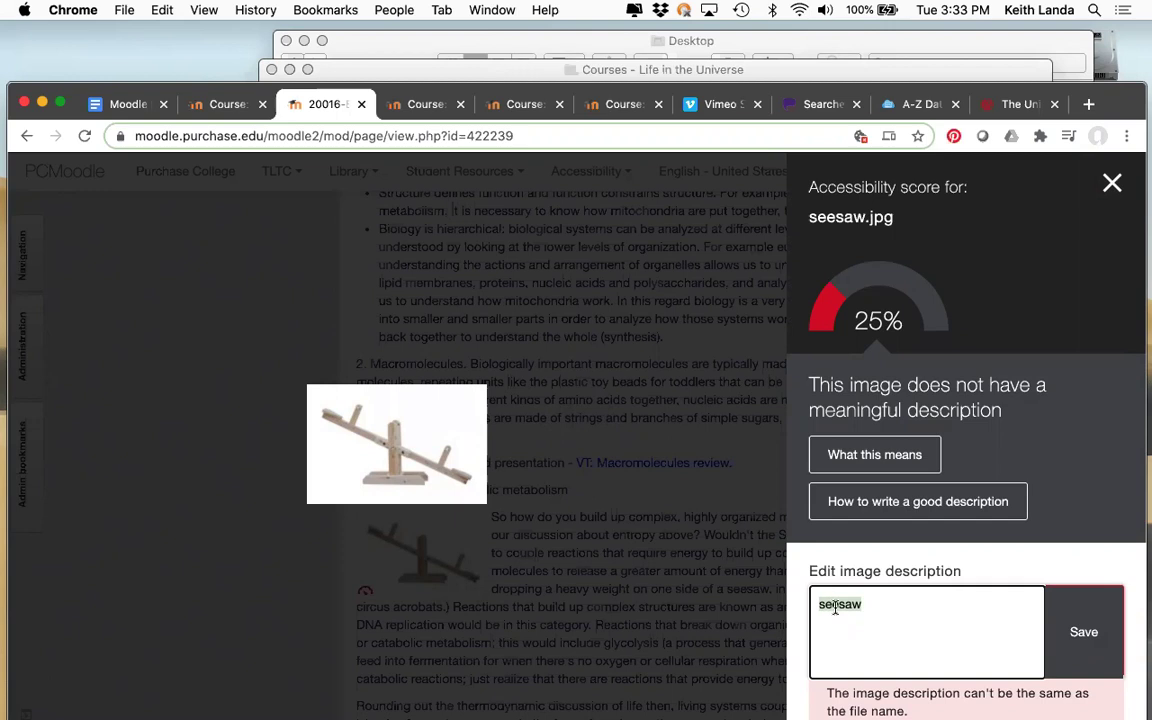
{"action": "type", "text": "Imag"}
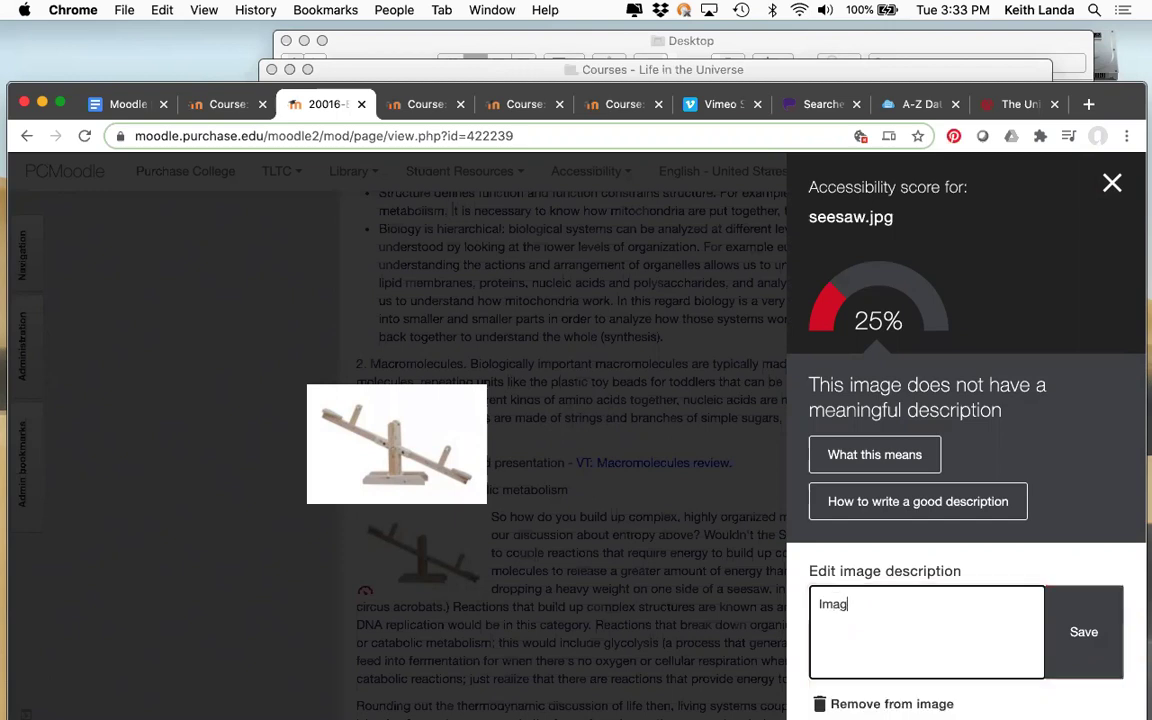
{"action": "type", "text": "e of a"}
{"action": "type", "text": " seesqy"}
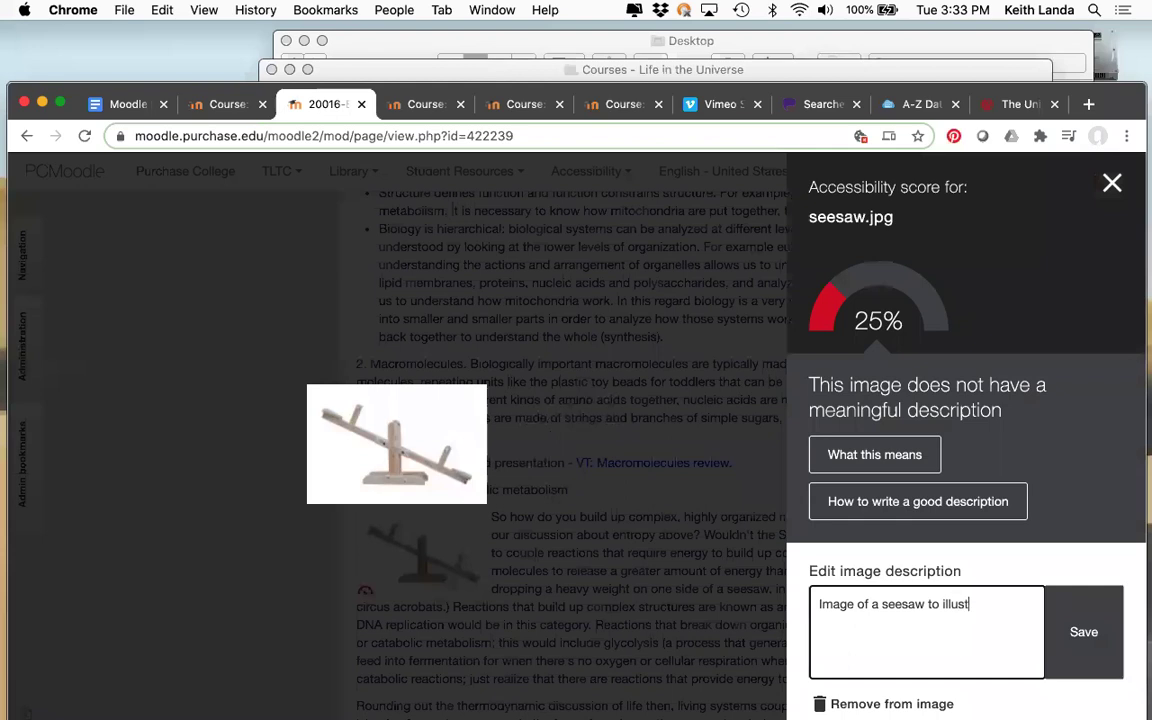
{"action": "type", "text": "e concept of linked reactions"}
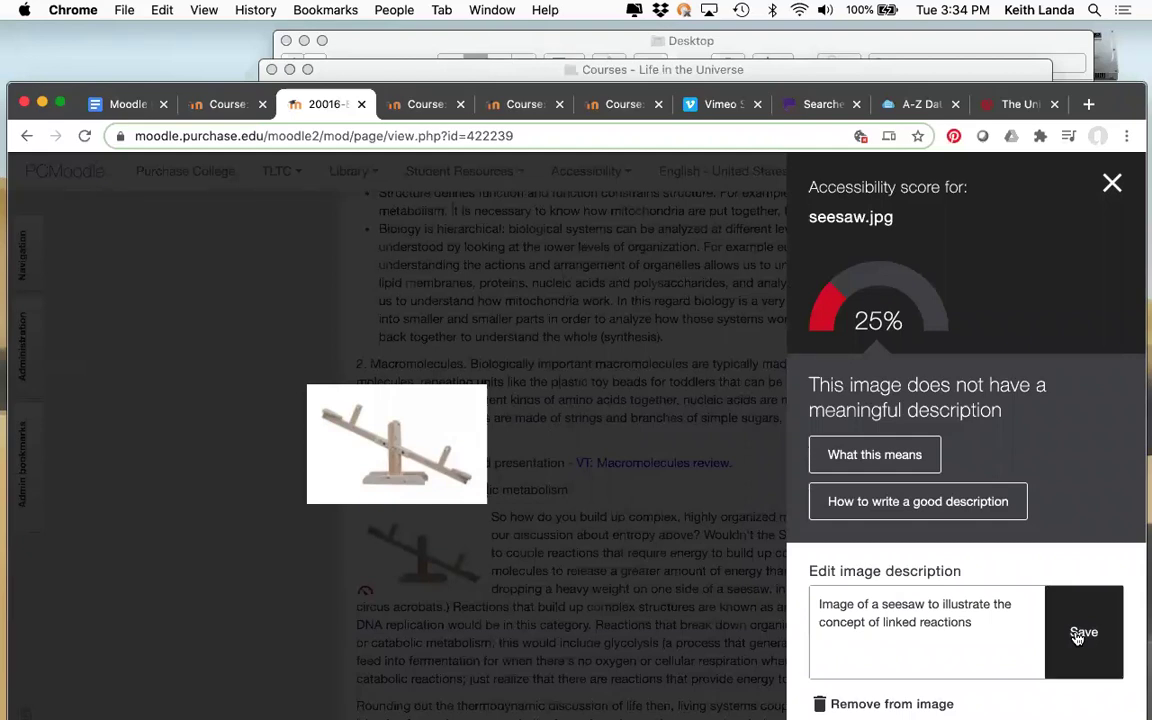
{"action": "left_click", "coordinate": [1111, 183]}
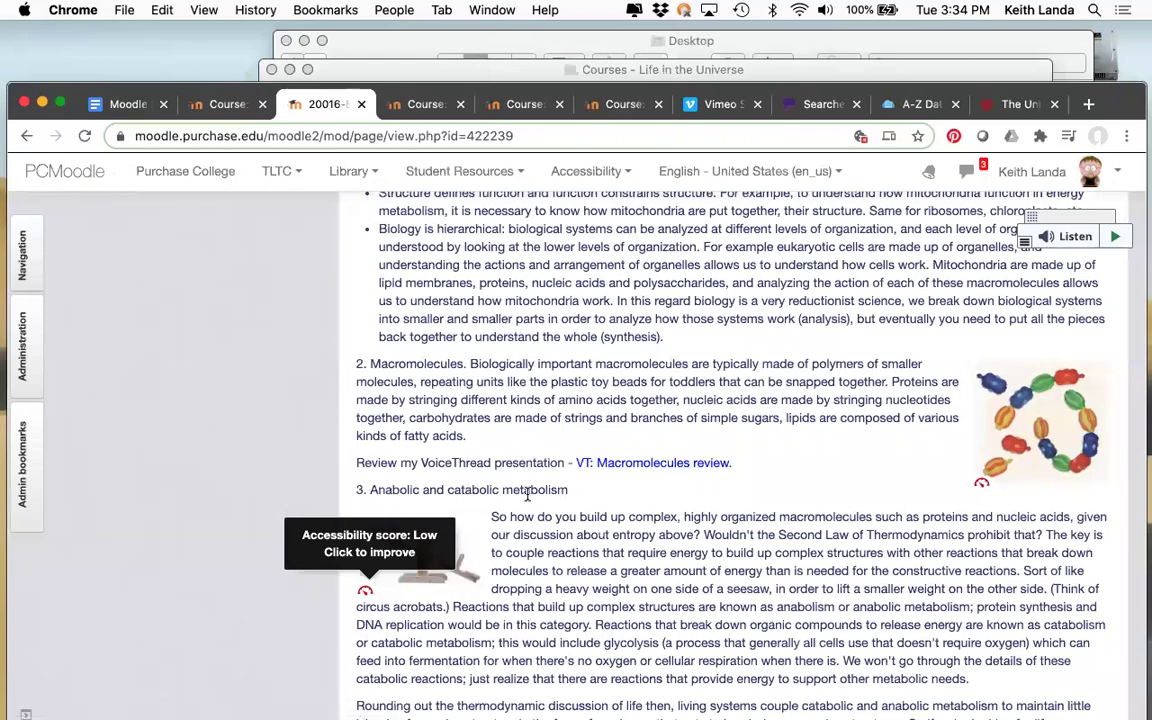
Look over the metabolism and reproduction lecture notes page, and return to the Summer 2017 Search for Life in the Universe course page
{"action": "scroll", "coordinate": [527, 494], "scroll_direction": "up", "scroll_amount": 5}
{"action": "scroll", "coordinate": [527, 494], "scroll_direction": "up", "scroll_amount": 5}
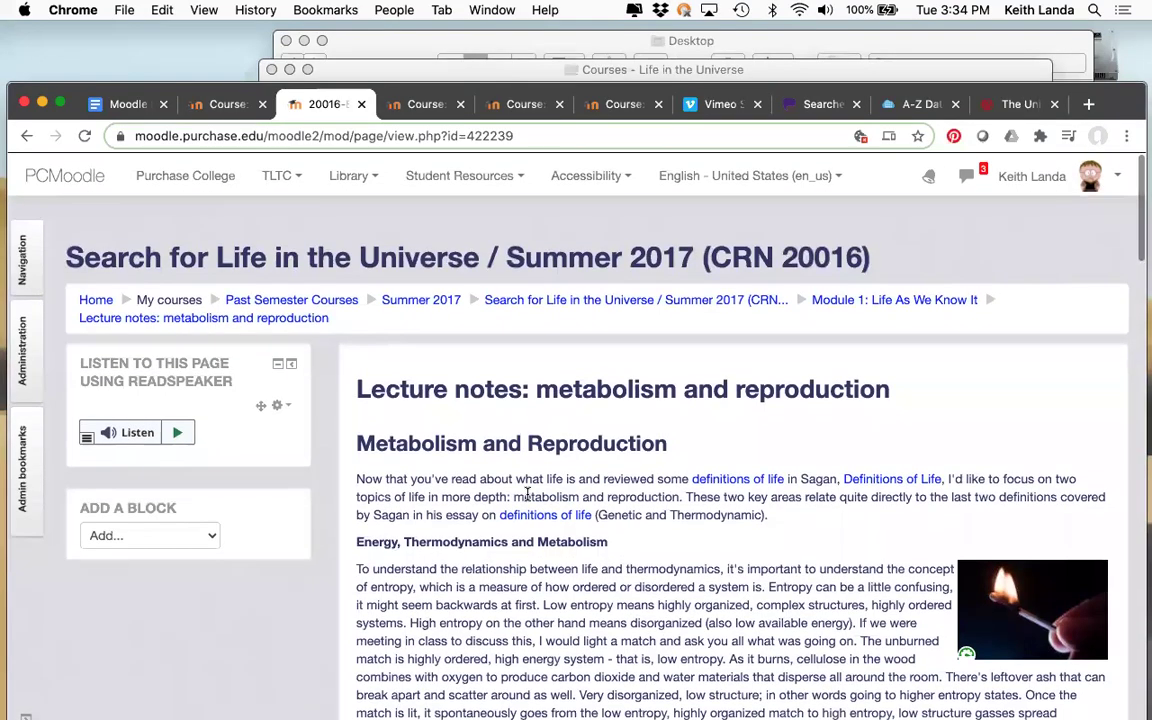
{"action": "scroll", "coordinate": [527, 494], "scroll_direction": "down", "scroll_amount": 5}
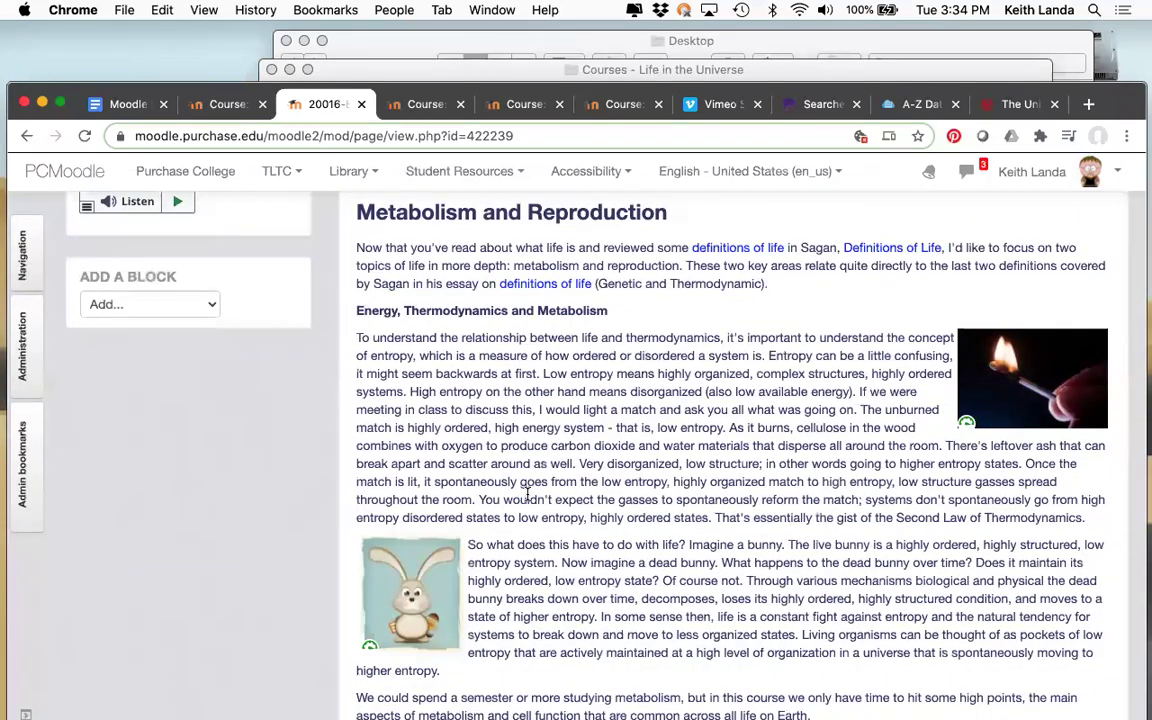
{"action": "scroll", "coordinate": [527, 494], "scroll_direction": "down", "scroll_amount": 1}
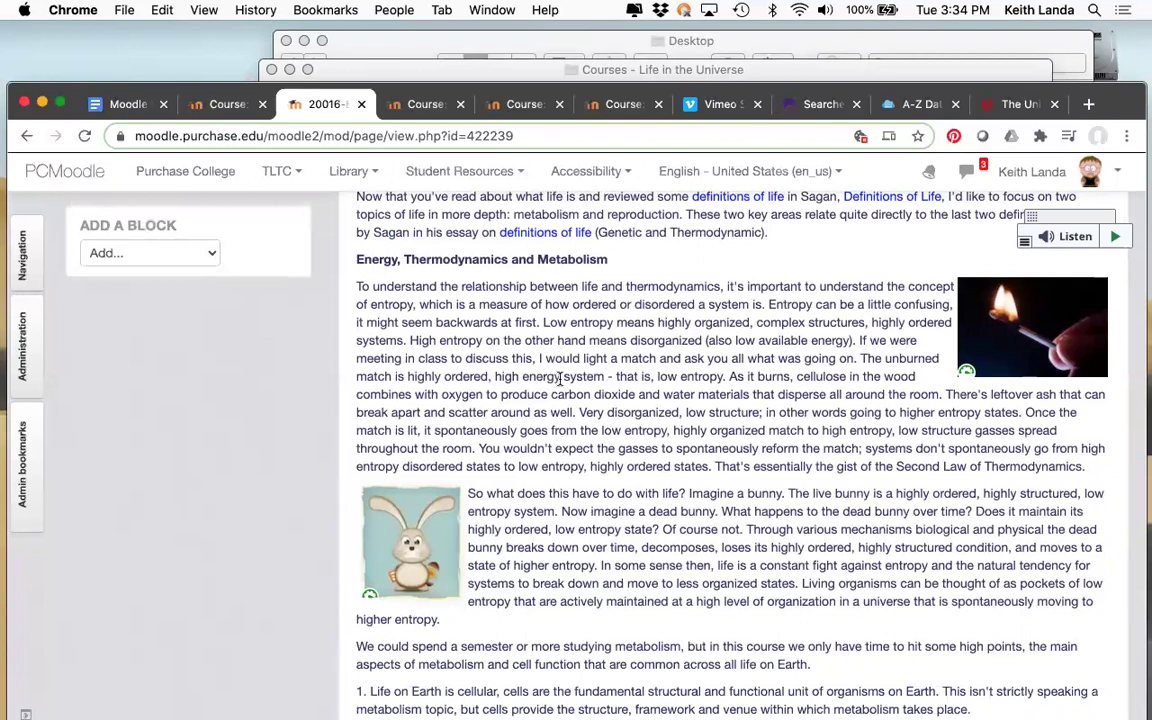
{"action": "scroll", "coordinate": [560, 378], "scroll_direction": "up", "scroll_amount": 6}
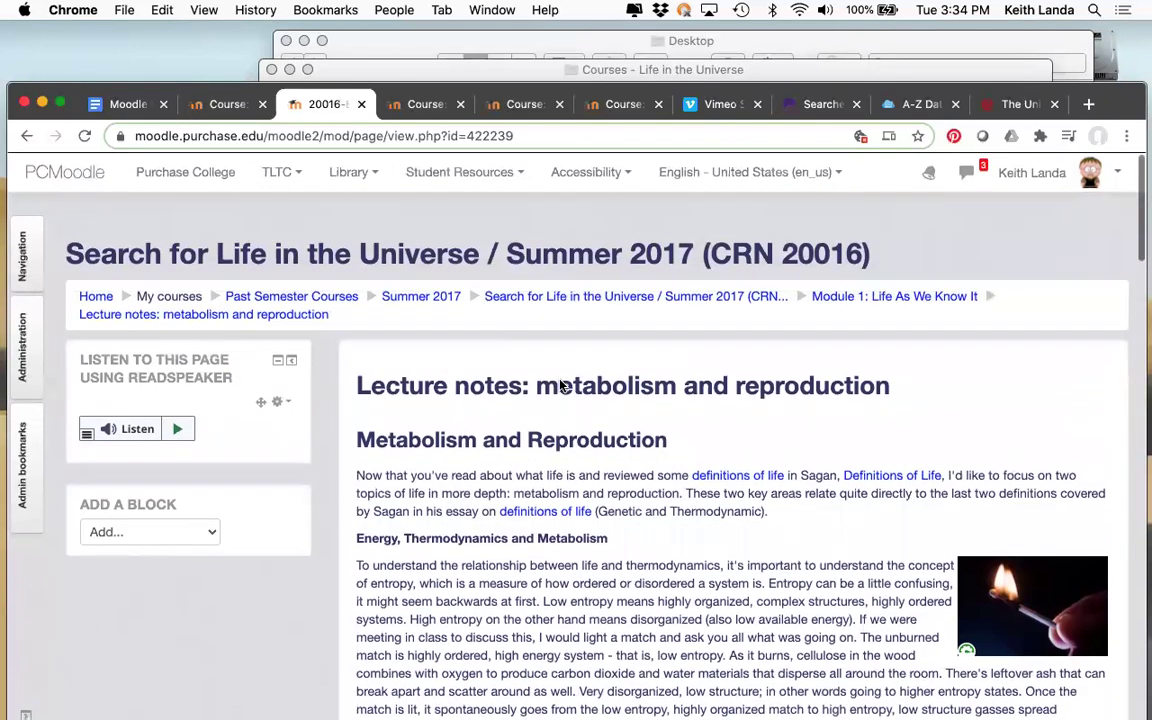
{"action": "scroll", "coordinate": [576, 445], "scroll_direction": "down", "scroll_amount": 1}
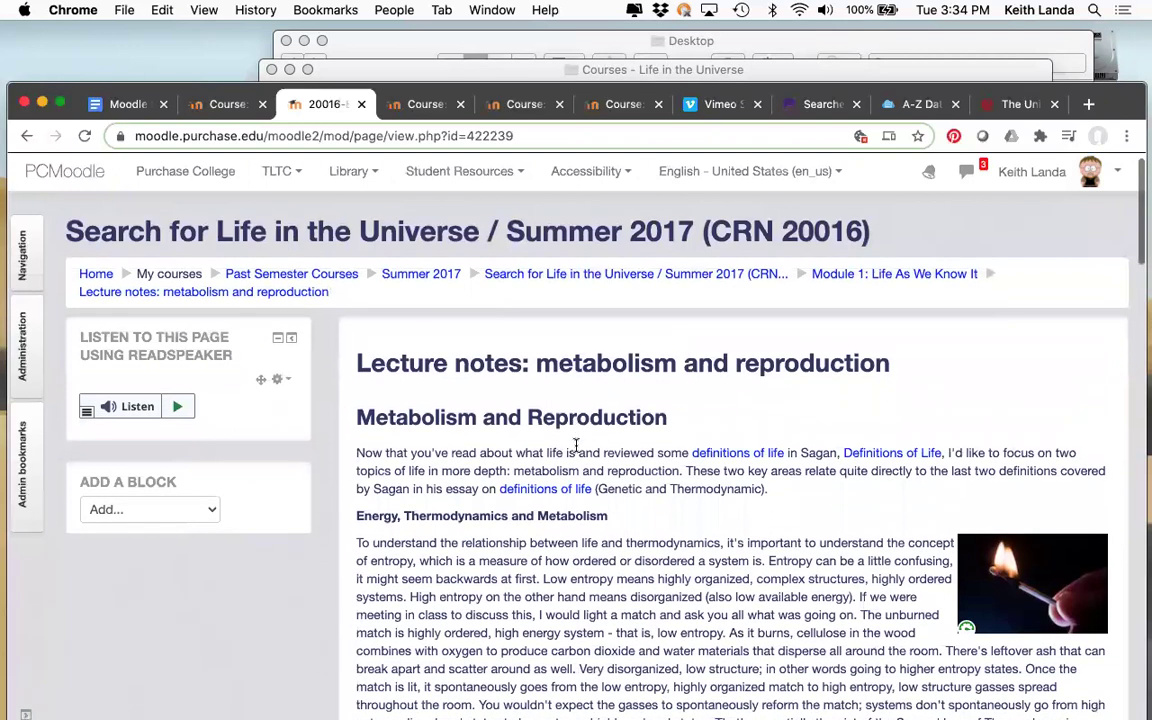
{"action": "left_click", "coordinate": [546, 274]}
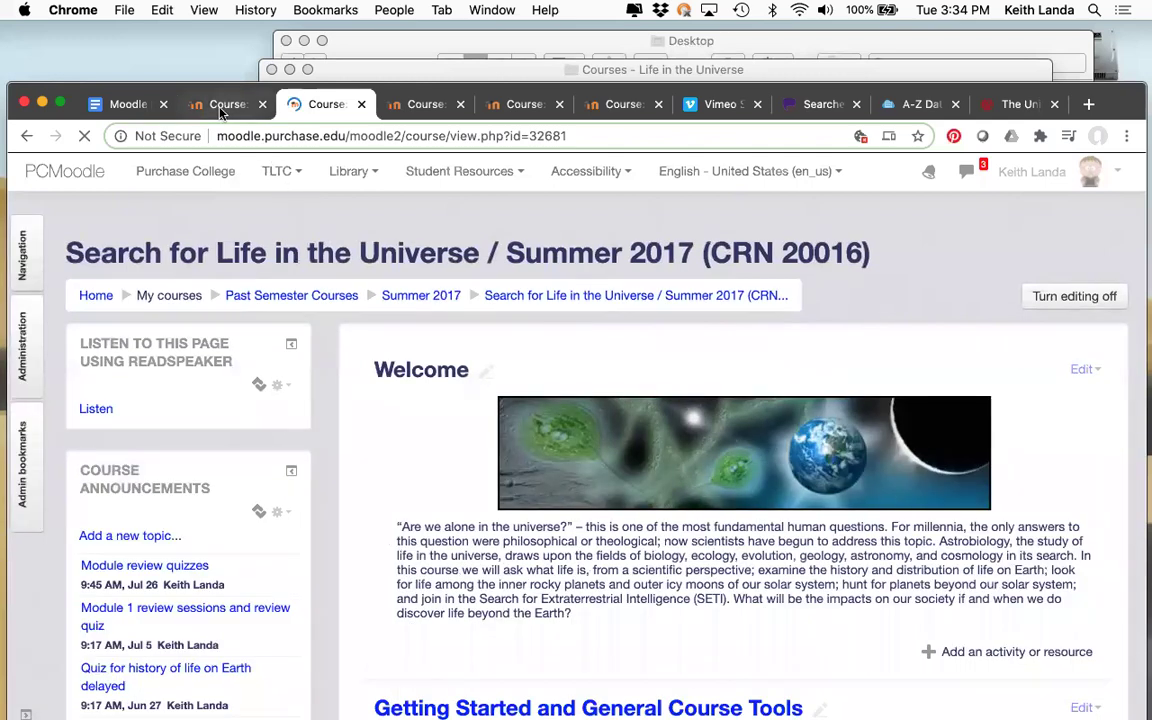
In the Sandbox 5 course, start a new Page resource in the Welcome section and name it "example page"
{"action": "left_click", "coordinate": [221, 106]}
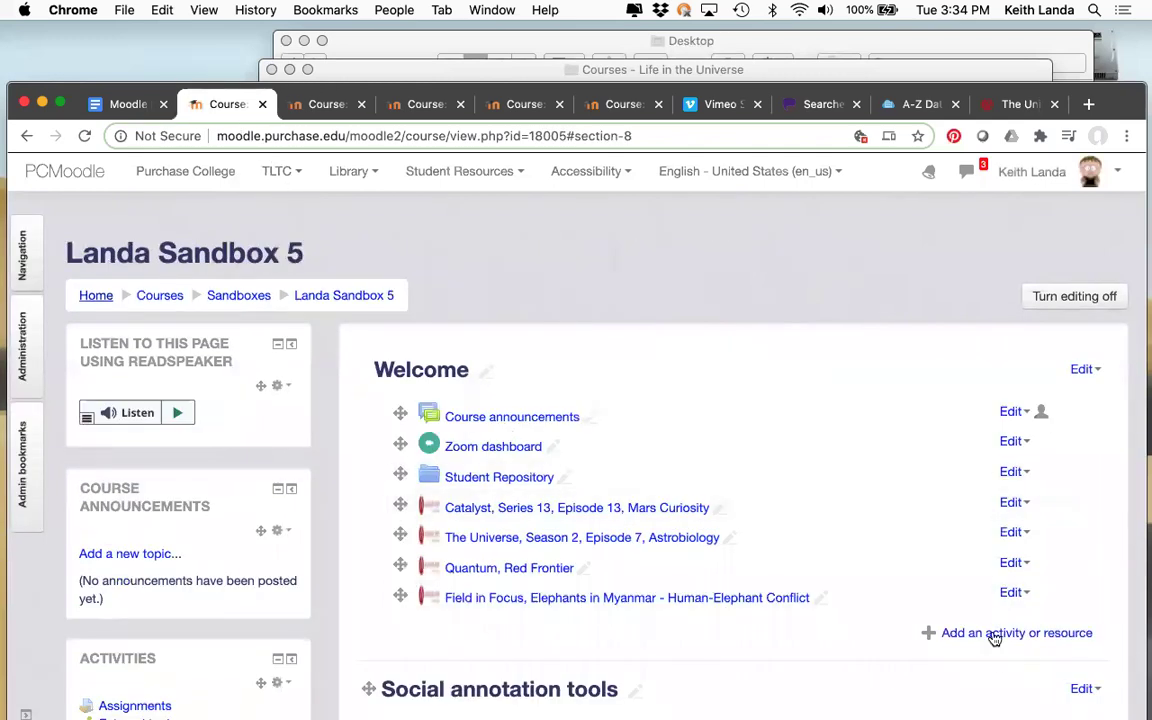
{"action": "scroll", "coordinate": [998, 663], "scroll_direction": "down", "scroll_amount": 2}
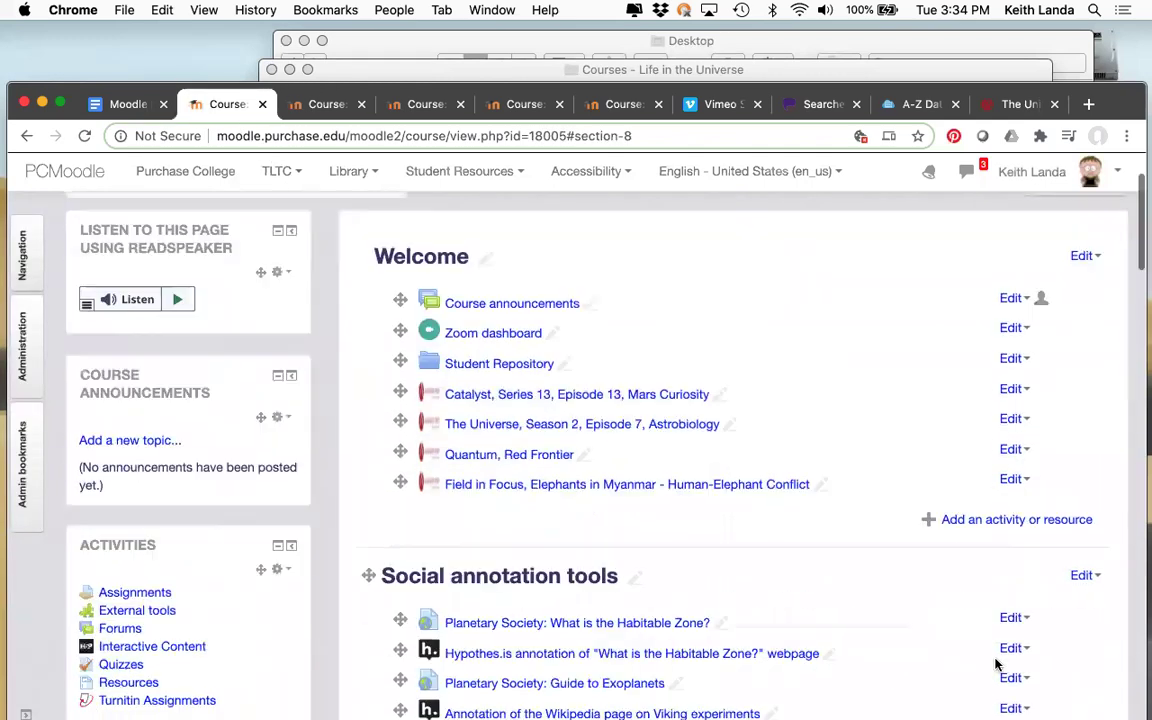
{"action": "left_click", "coordinate": [974, 524]}
{"action": "scroll", "coordinate": [488, 508], "scroll_direction": "down", "scroll_amount": 10}
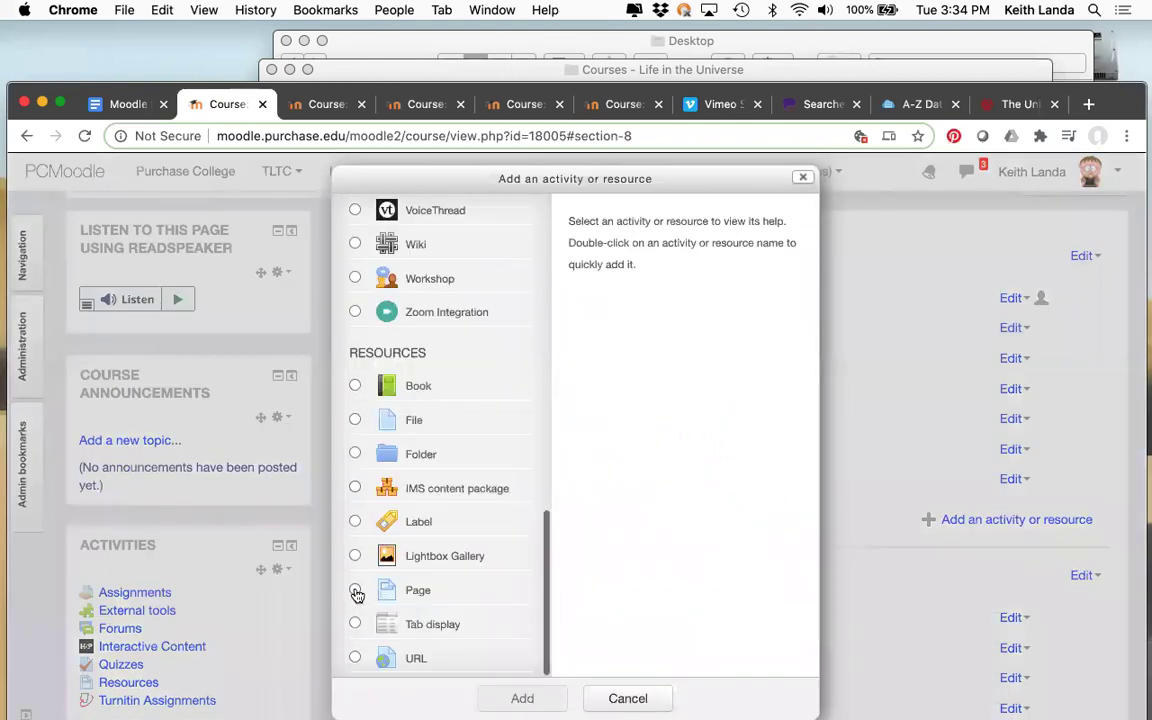
{"action": "left_click", "coordinate": [356, 591]}
{"action": "left_click", "coordinate": [525, 698]}
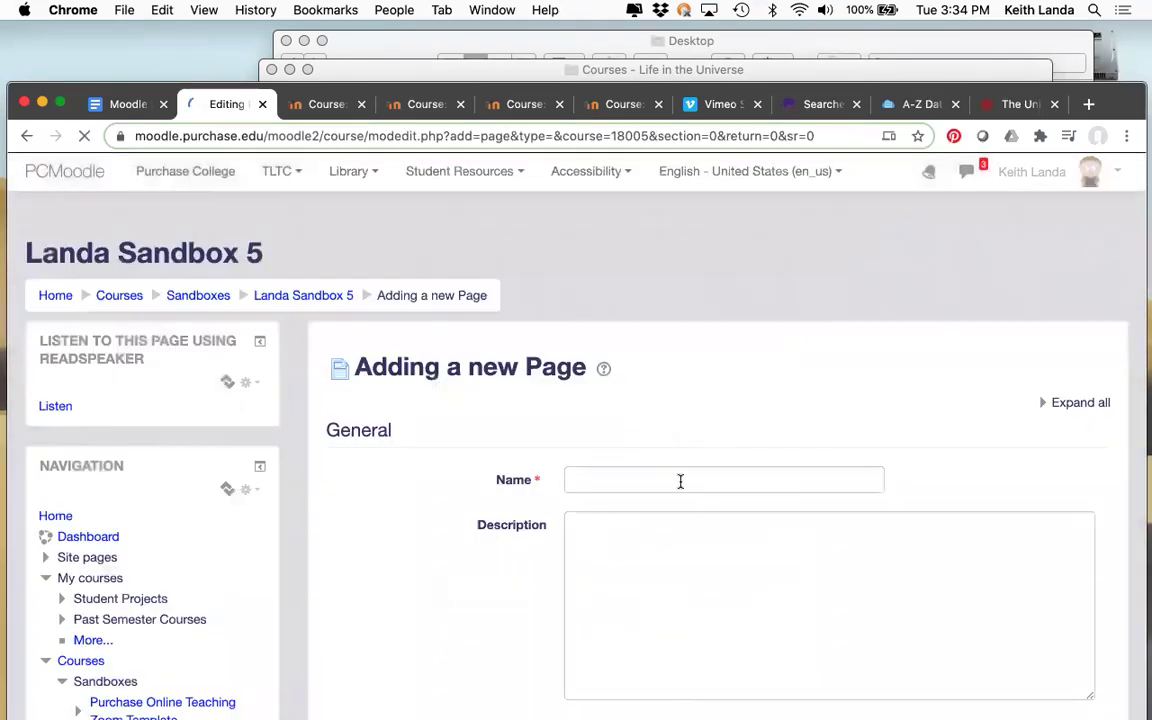
{"action": "left_click", "coordinate": [679, 478]}
{"action": "type", "text": "example page"}
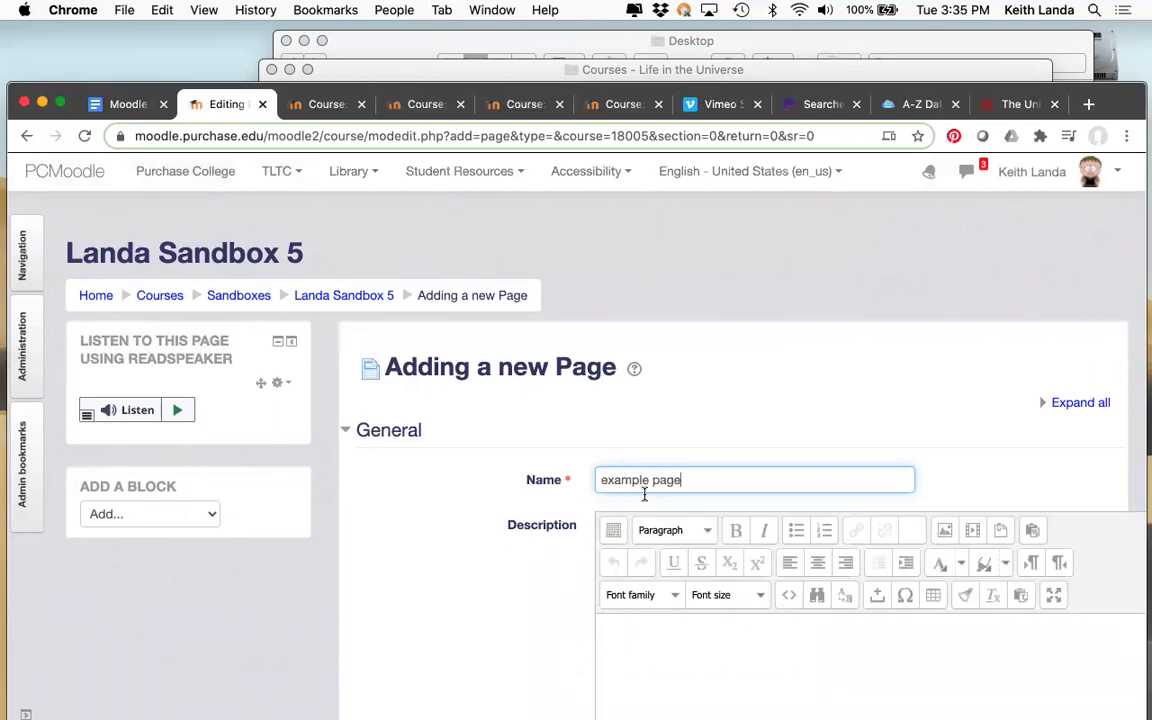
View the paragraph format options in the Page content editor, and leave the new page form without saving
{"action": "scroll", "coordinate": [537, 548], "scroll_direction": "down", "scroll_amount": 10}
{"action": "scroll", "coordinate": [537, 548], "scroll_direction": "down", "scroll_amount": 8}
{"action": "left_click", "coordinate": [659, 333]}
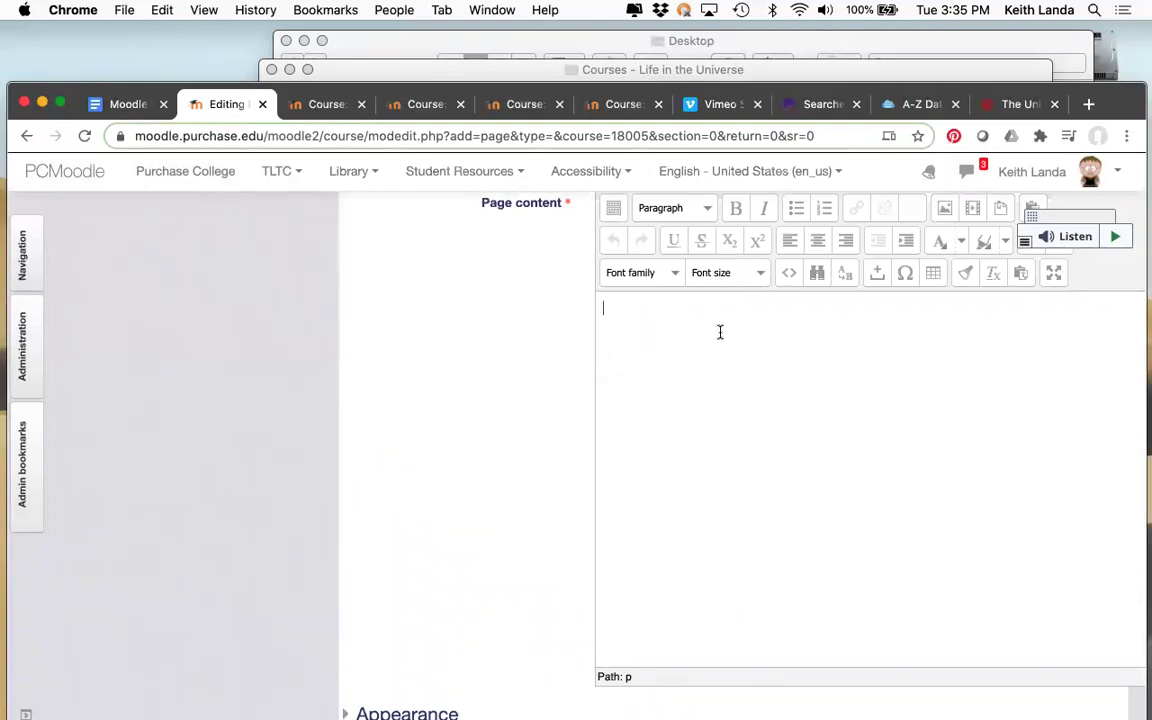
{"action": "left_click", "coordinate": [688, 212]}
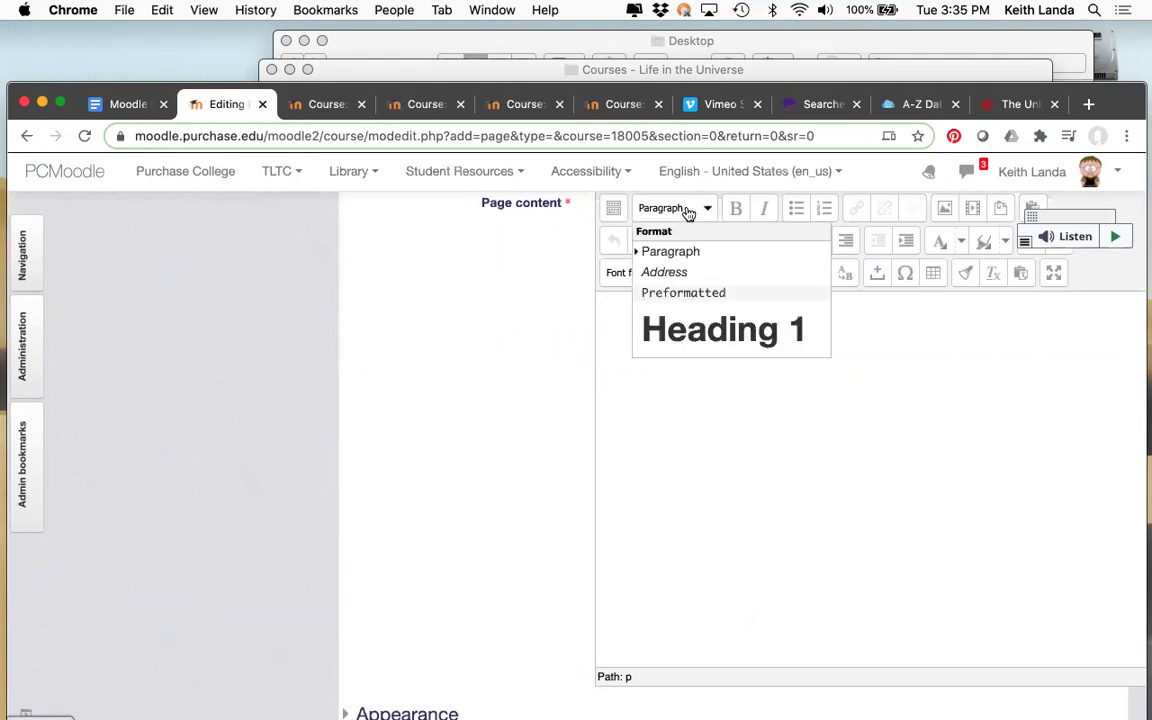
{"action": "left_click", "coordinate": [688, 212]}
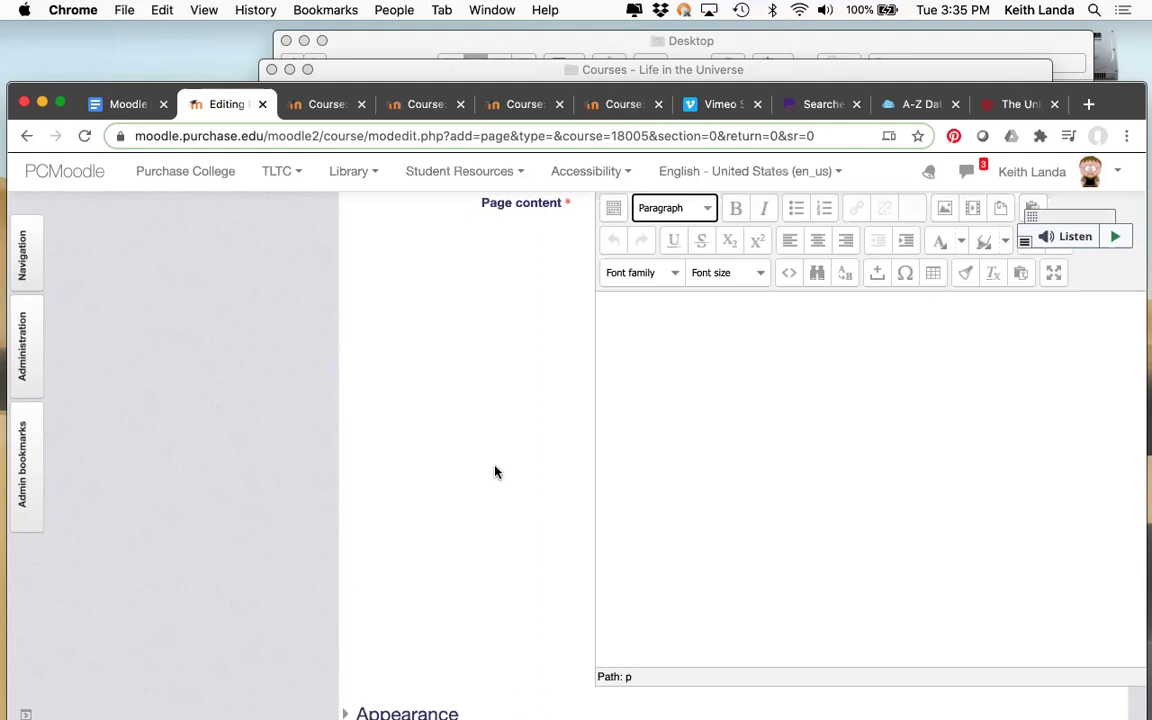
{"action": "scroll", "coordinate": [495, 471], "scroll_direction": "up", "scroll_amount": 10}
{"action": "left_click", "coordinate": [352, 305]}
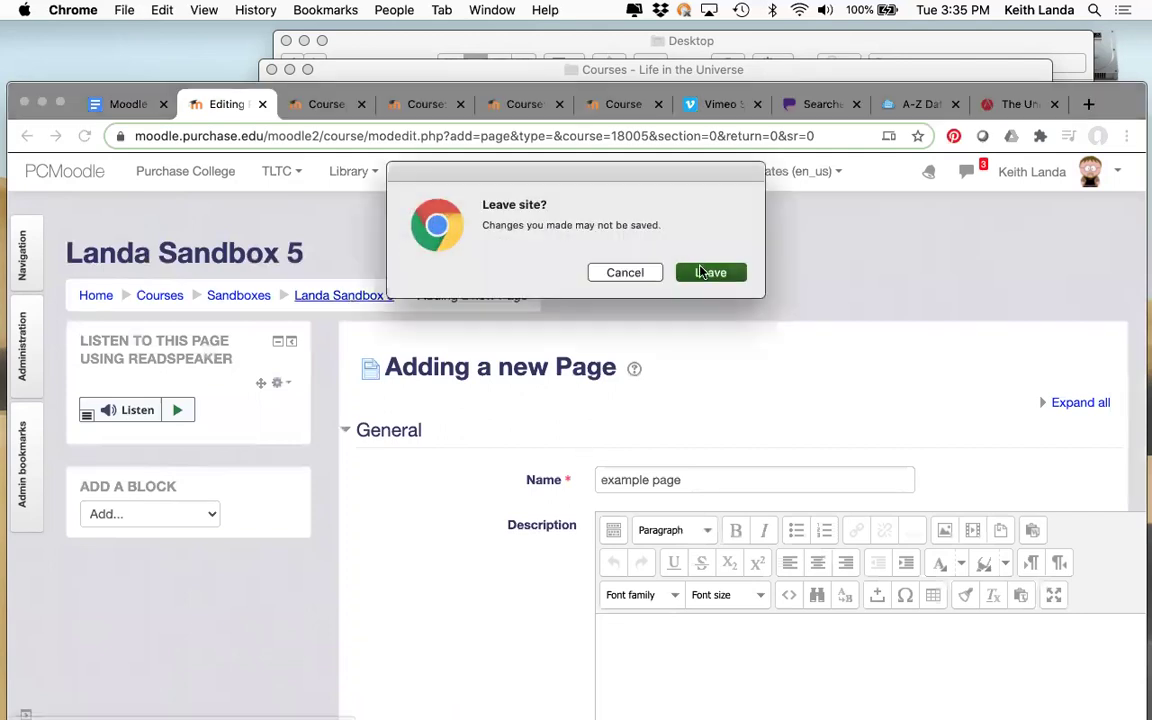
{"action": "left_click", "coordinate": [710, 272]}
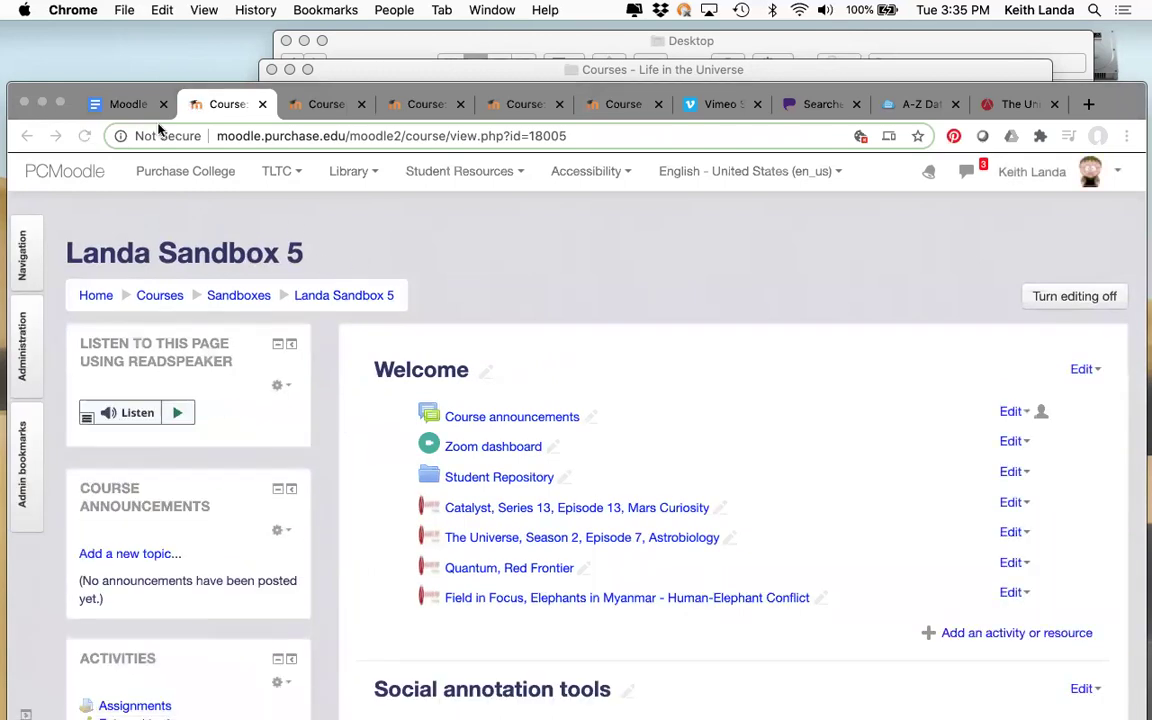
Review the page, file and folder resource topics in the Moodle Basics series outline document
{"action": "left_click", "coordinate": [130, 104]}
{"action": "scroll", "coordinate": [468, 478], "scroll_direction": "down", "scroll_amount": 3}
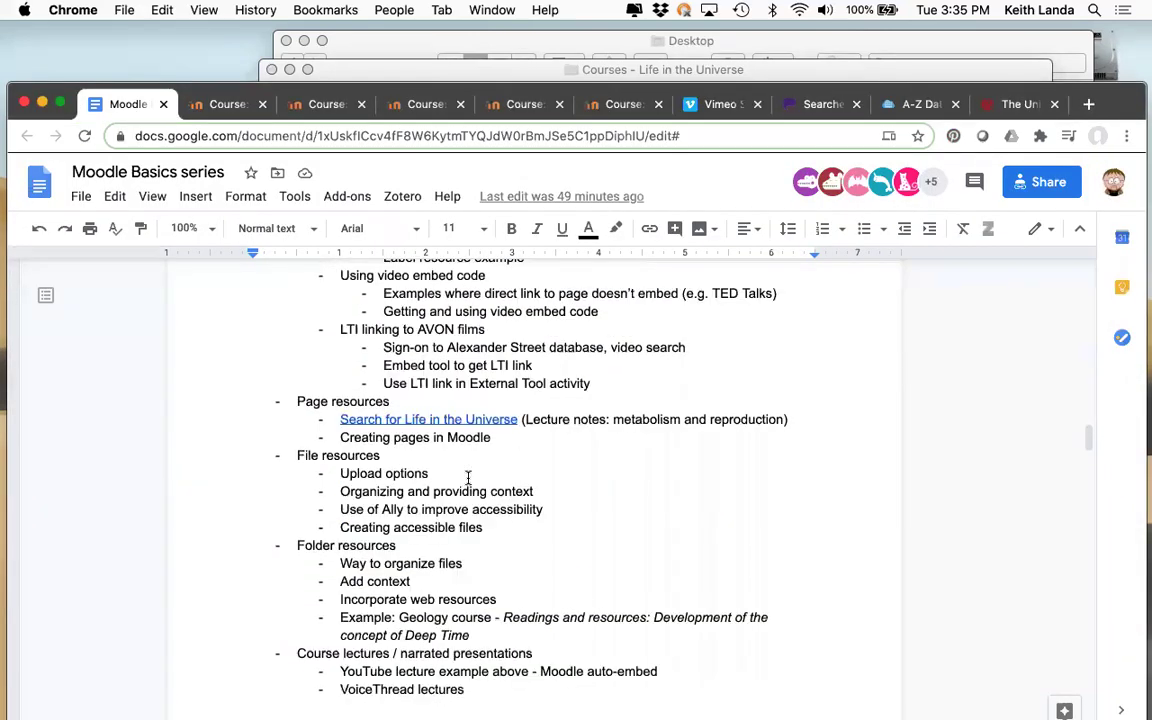
{"action": "scroll", "coordinate": [468, 478], "scroll_direction": "down", "scroll_amount": 1}
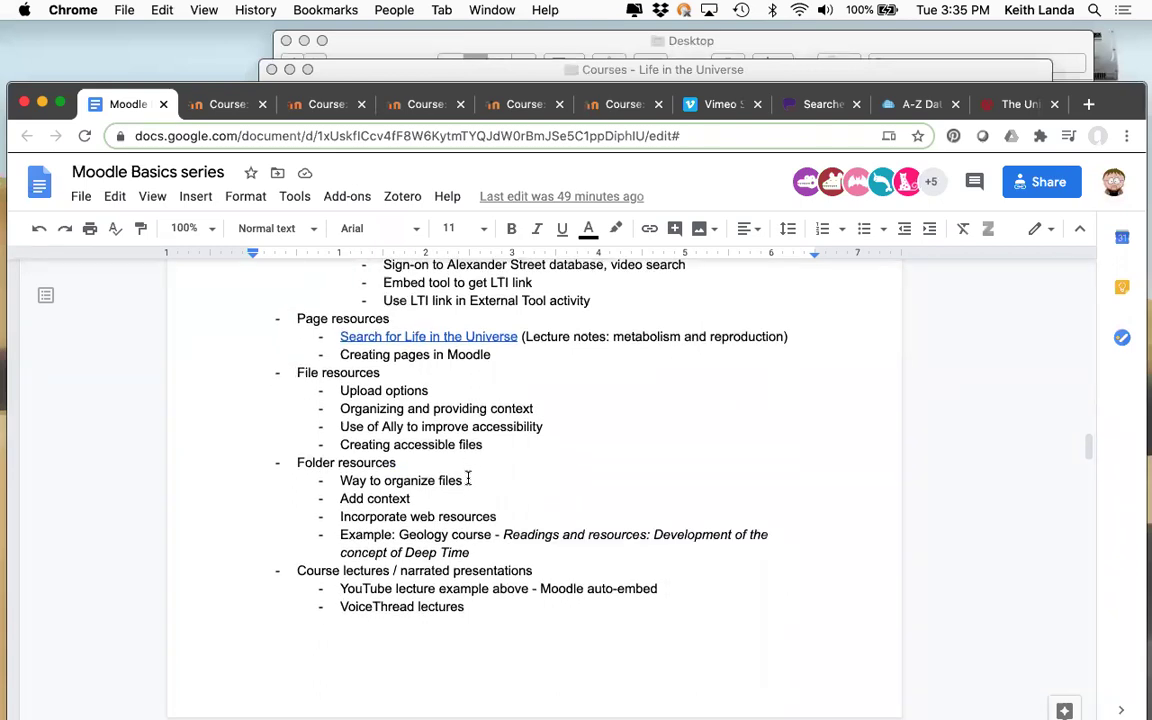
{"action": "scroll", "coordinate": [468, 478], "scroll_direction": "up", "scroll_amount": 6}
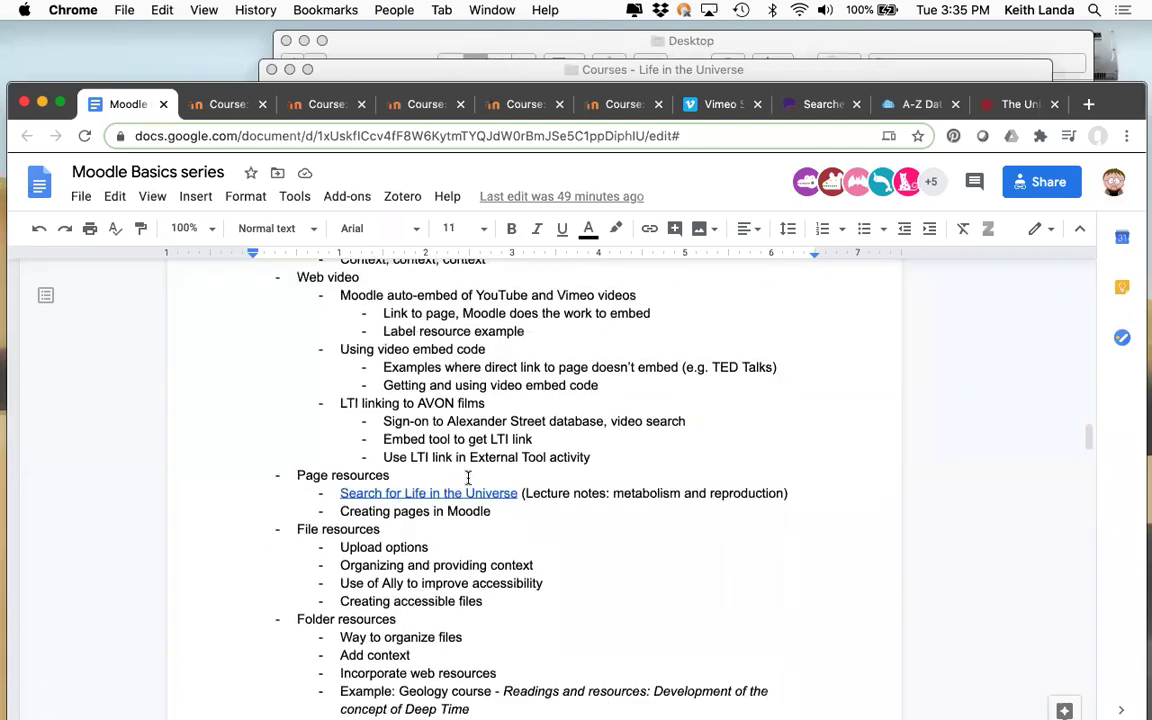
Switch to the Search for Life in Universe / Fall 2020 course and turn its editing mode off and on again
{"action": "left_click", "coordinate": [617, 106]}
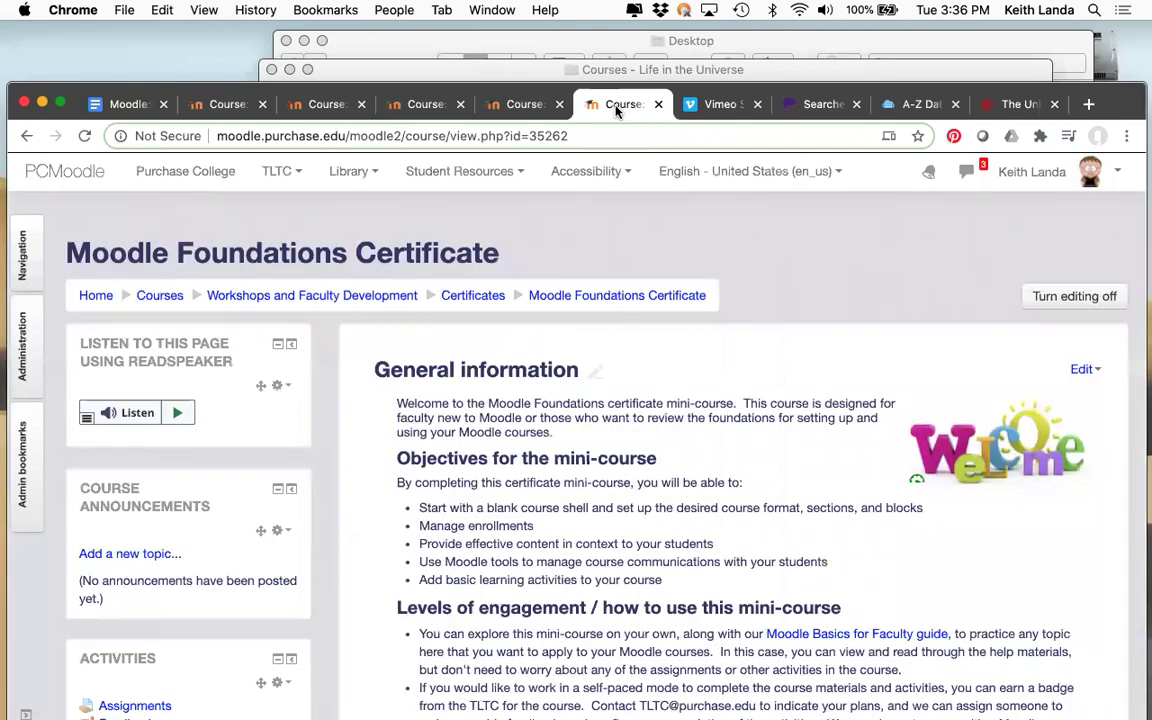
{"action": "left_click", "coordinate": [523, 106]}
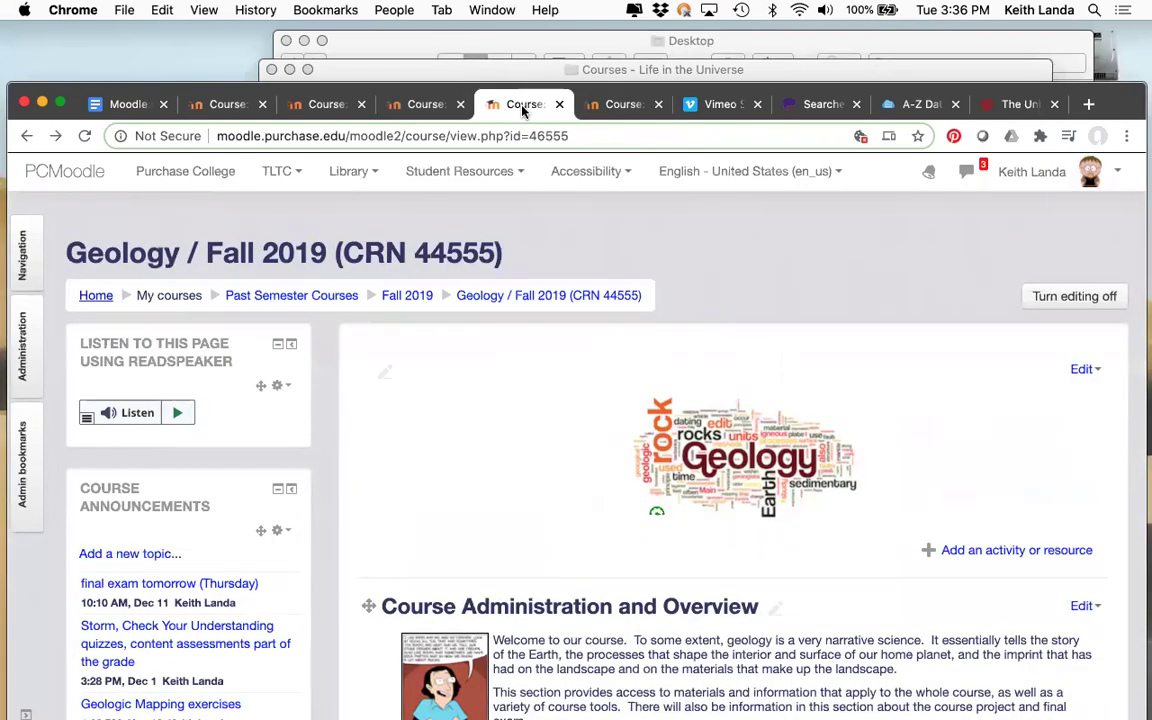
{"action": "left_click", "coordinate": [425, 104]}
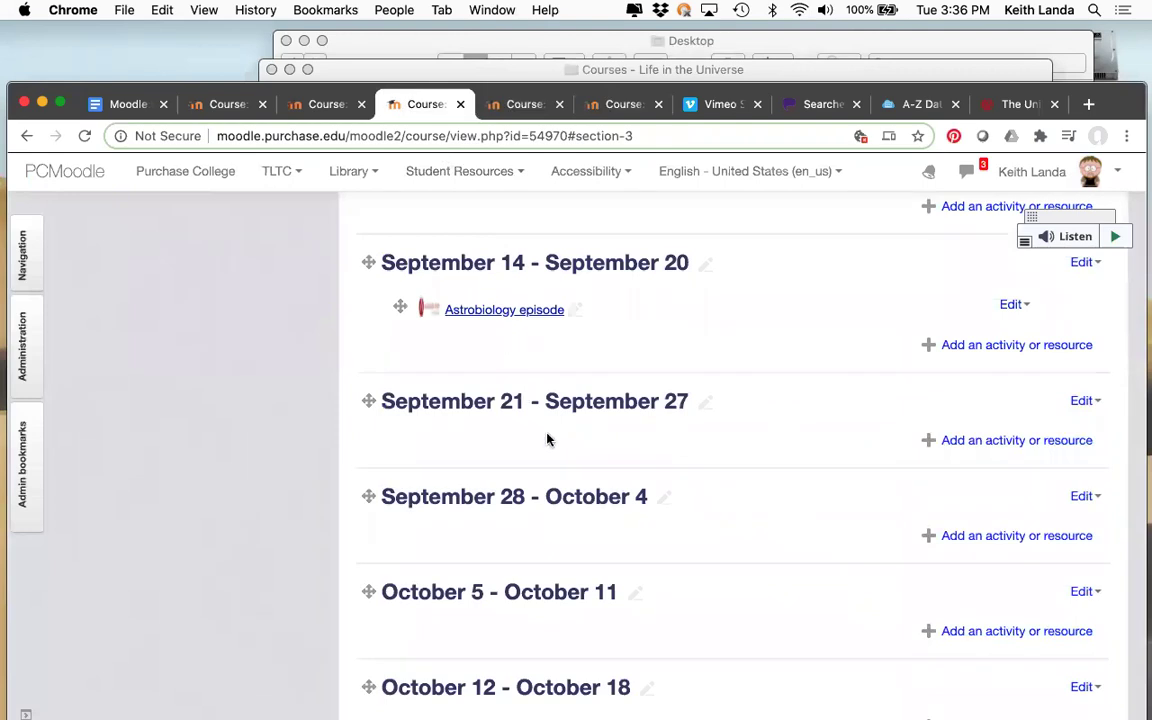
{"action": "scroll", "coordinate": [547, 440], "scroll_direction": "up", "scroll_amount": 15}
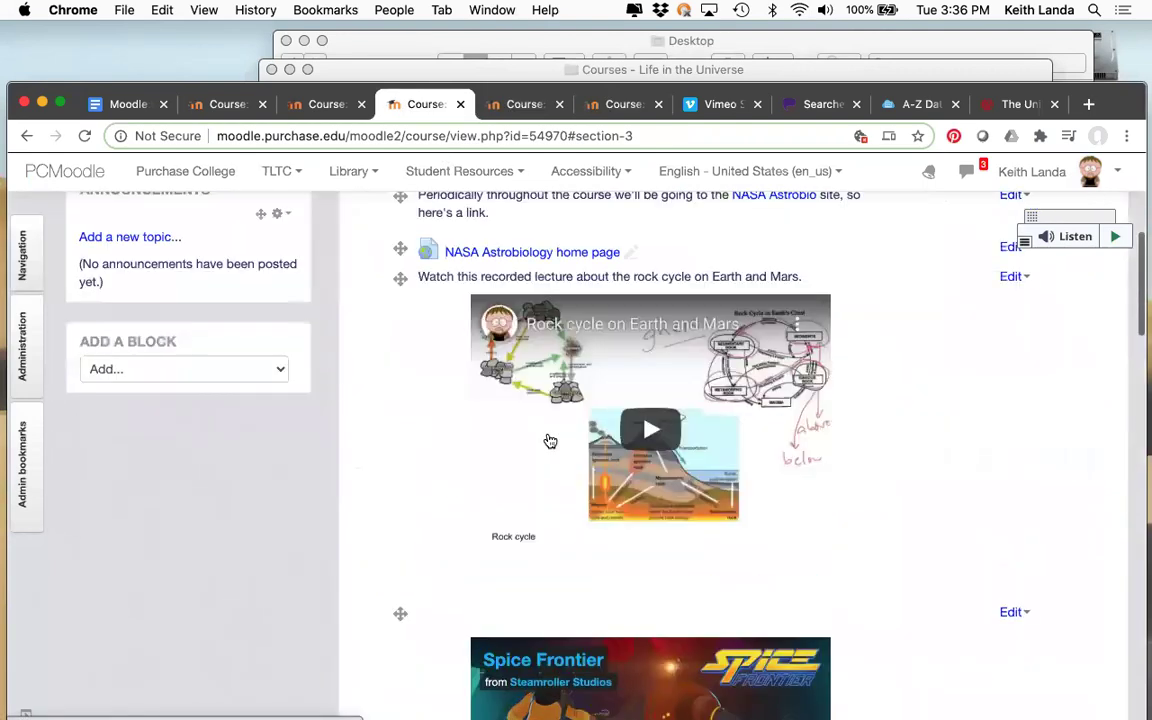
{"action": "scroll", "coordinate": [549, 440], "scroll_direction": "up", "scroll_amount": 5}
{"action": "left_click", "coordinate": [1077, 299]}
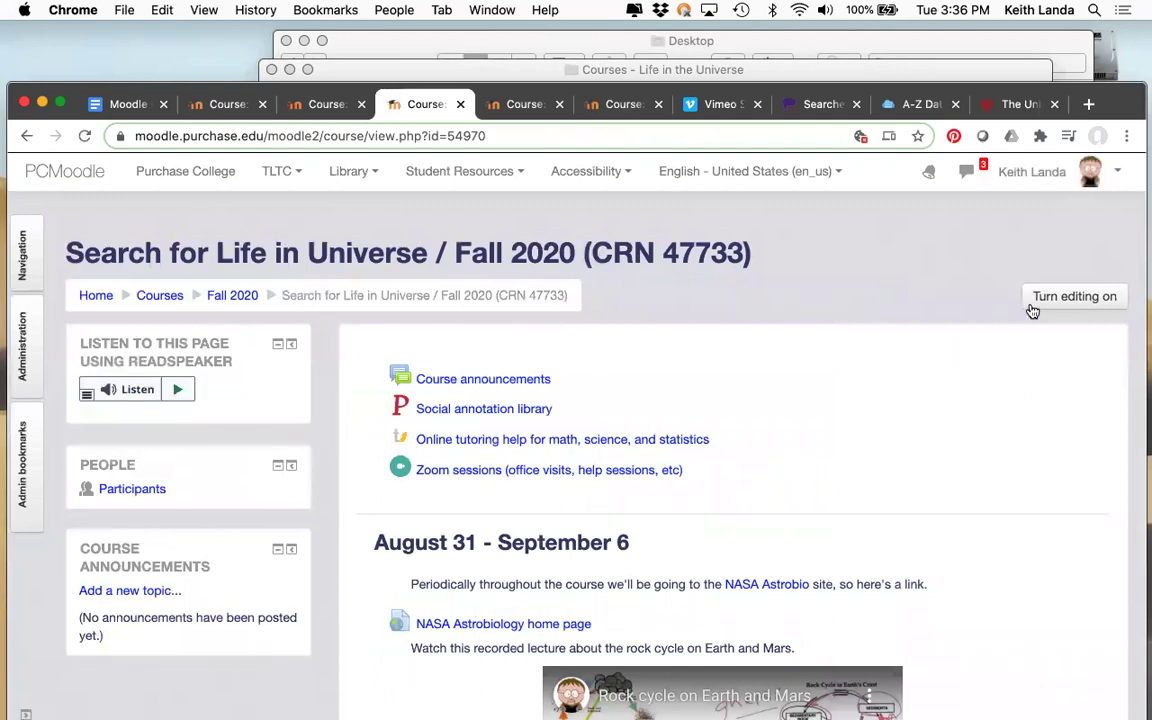
{"action": "left_click", "coordinate": [1074, 296]}
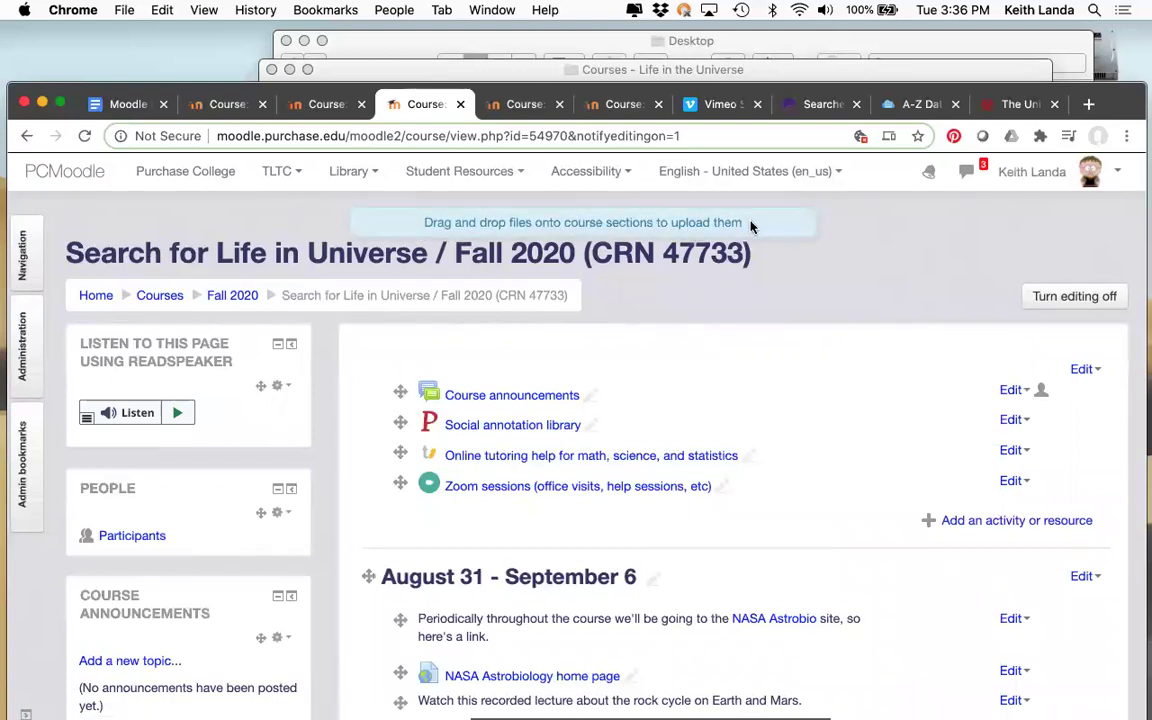
Show the course's September 21 - September 27 section, switch to Finder and move the two front file windows aside
{"action": "scroll", "coordinate": [782, 550], "scroll_direction": "down", "scroll_amount": 10}
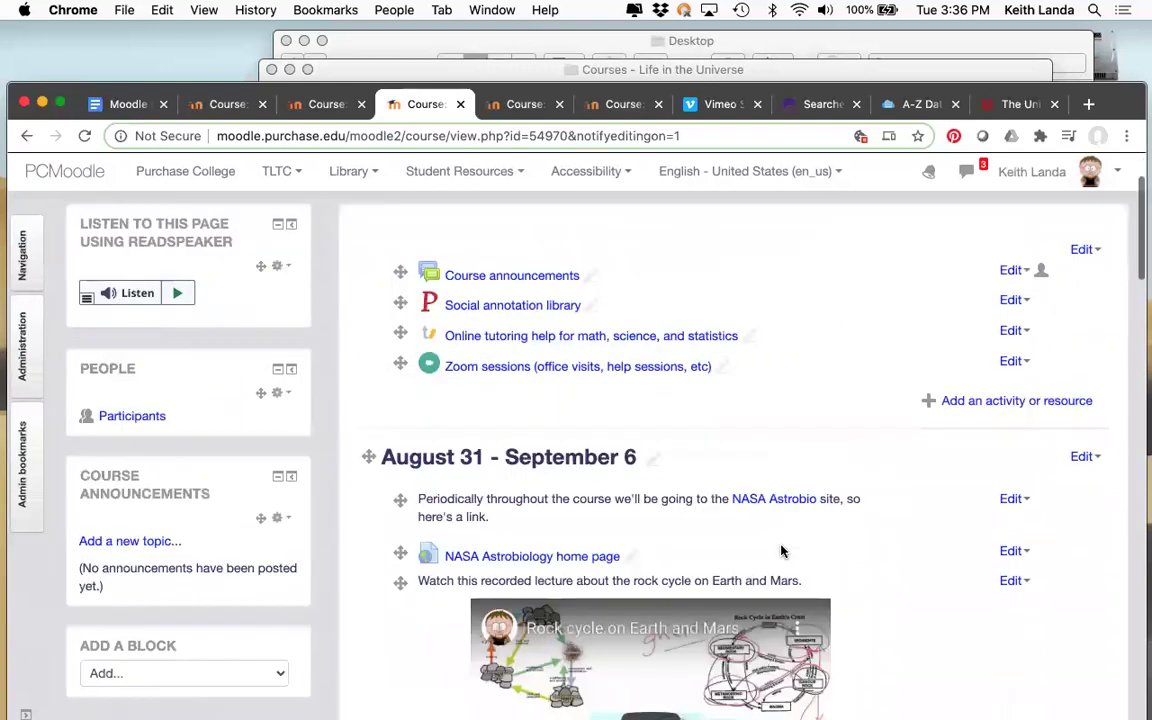
{"action": "scroll", "coordinate": [782, 550], "scroll_direction": "down", "scroll_amount": 20}
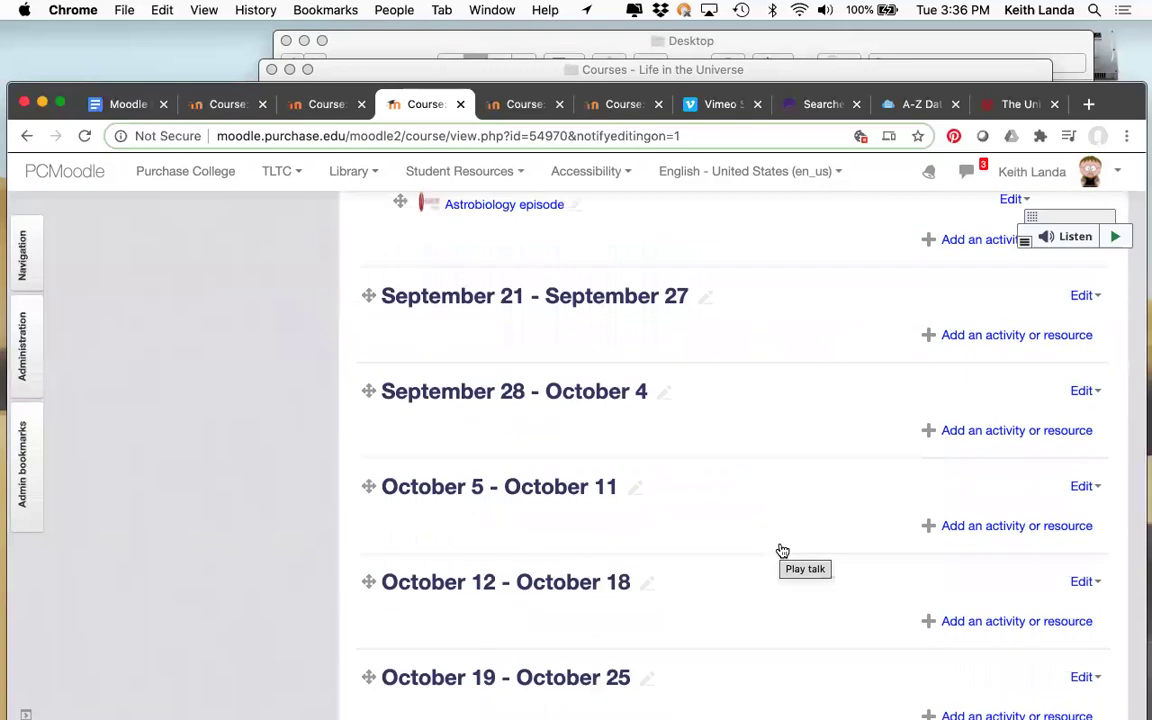
{"action": "key", "text": "super+Tab"}
{"action": "key", "text": "super+Tab"}
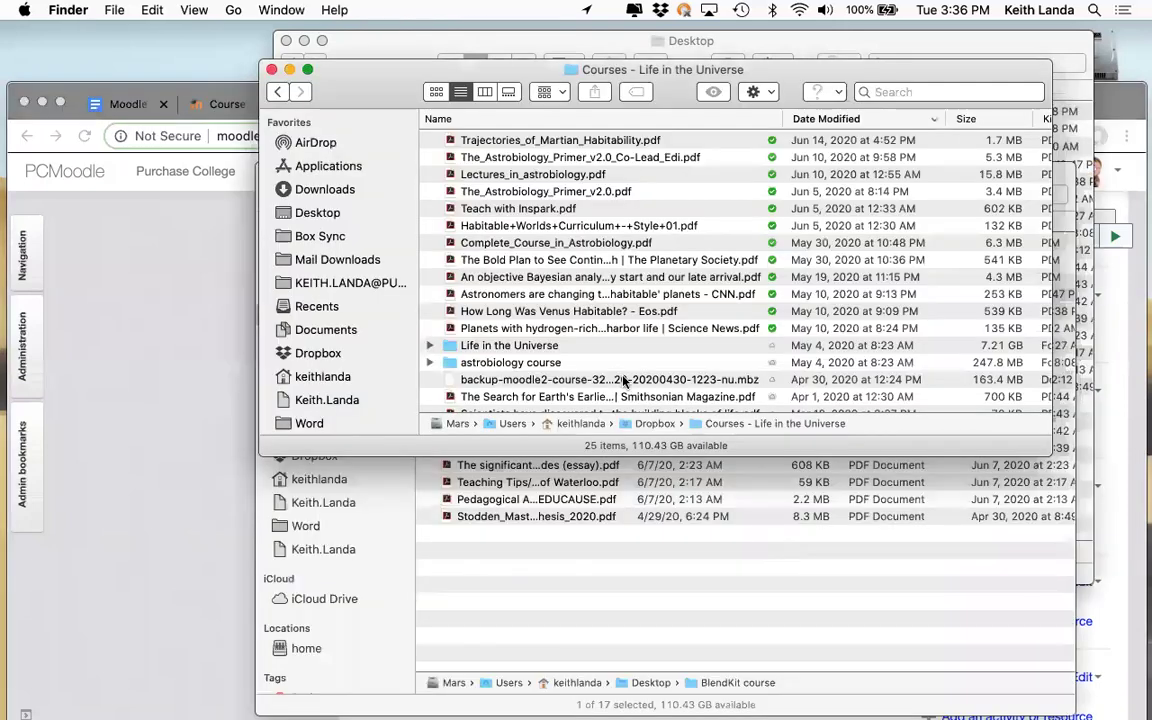
{"action": "key", "text": "super+grave"}
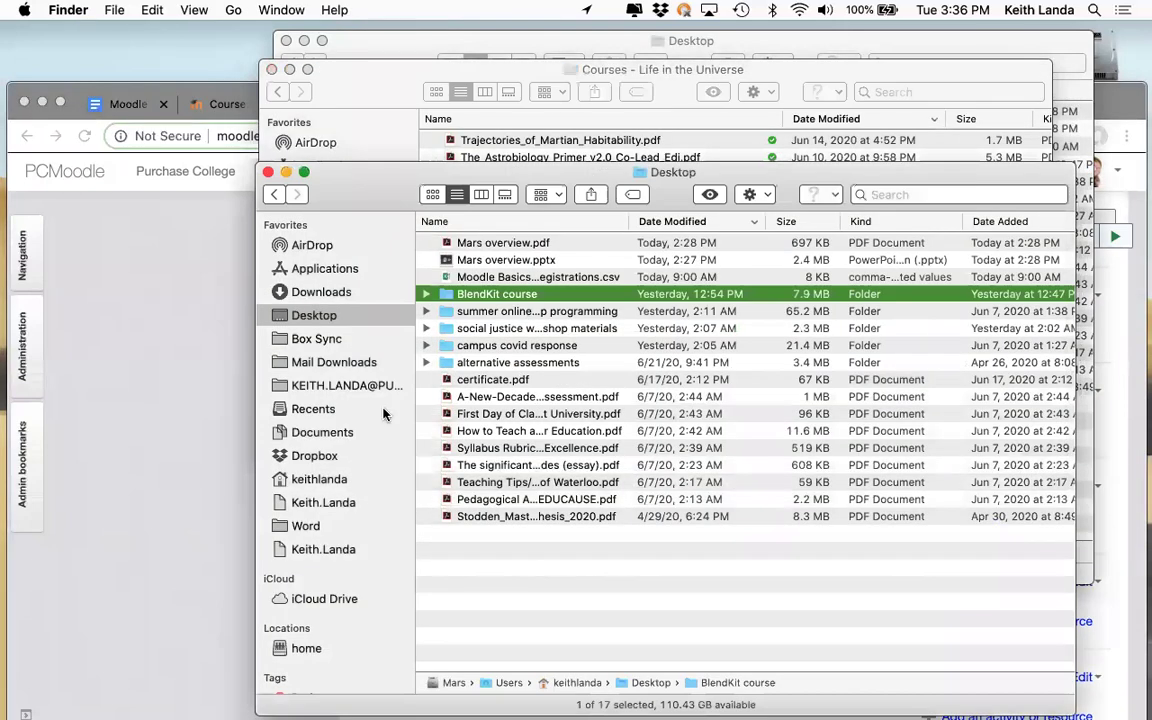
{"action": "left_click_drag", "start_coordinate": [376, 195], "coordinate": [755, 326]}
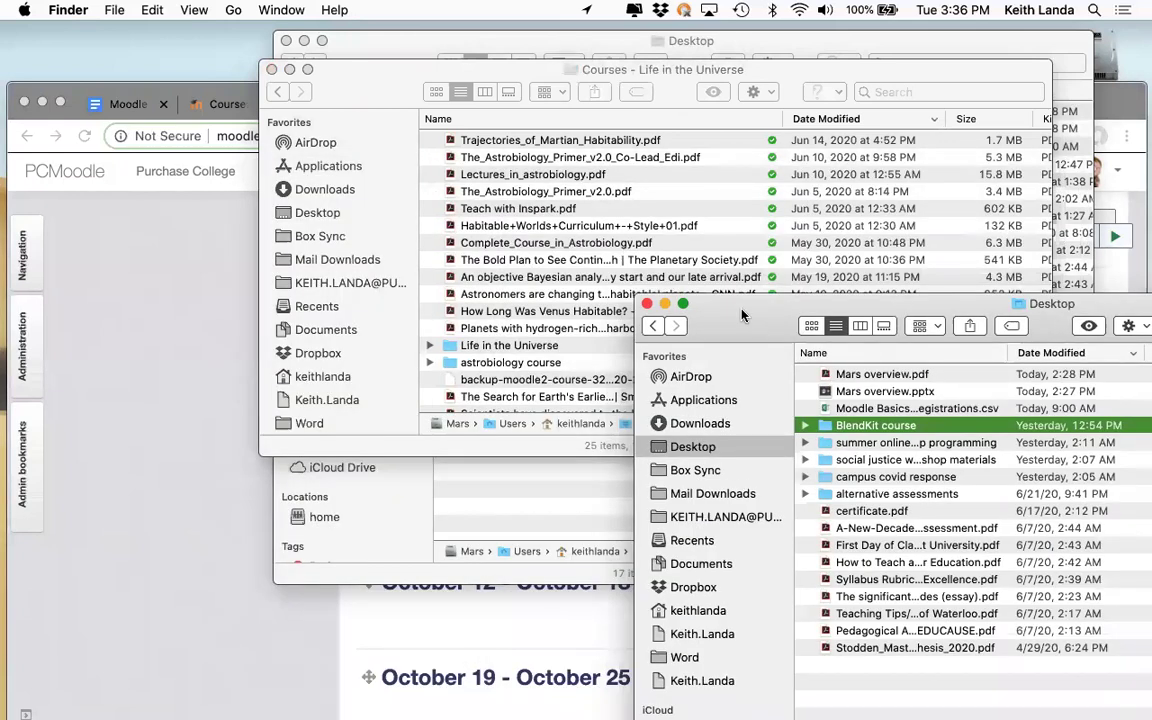
{"action": "left_click_drag", "start_coordinate": [675, 100], "coordinate": [871, 220]}
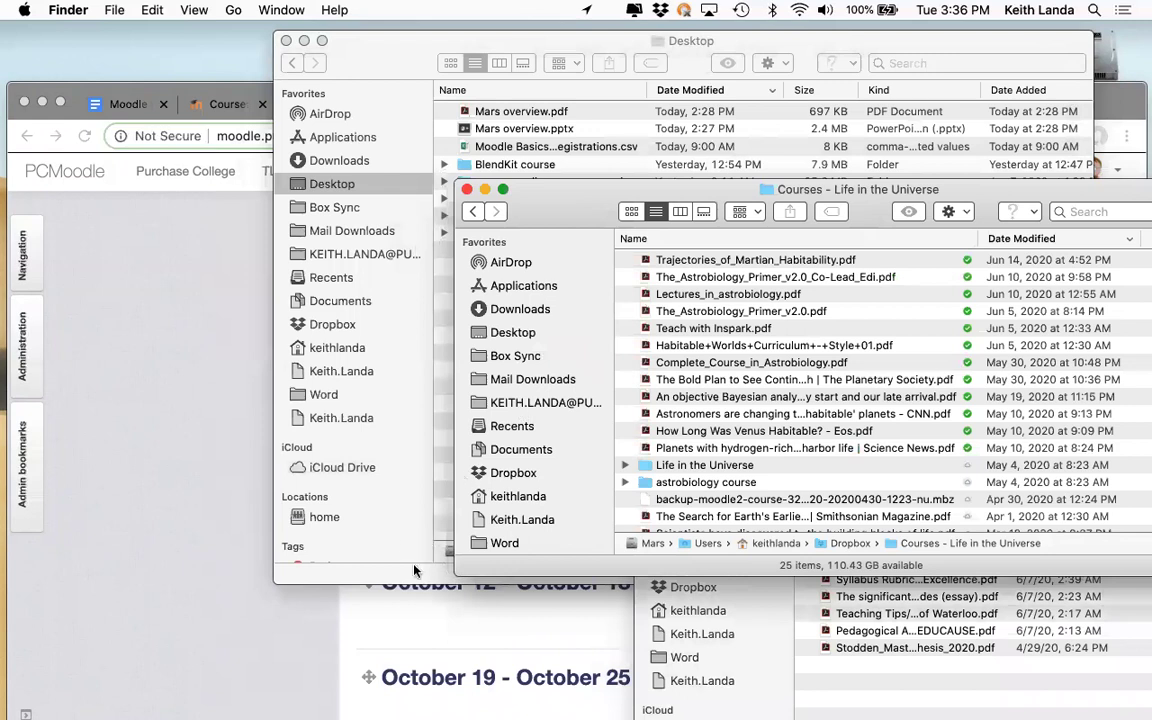
Move the remaining Desktop window aside and place the Courses - Life in the Universe window in front, clear of the course section titles
{"action": "left_click", "coordinate": [415, 570]}
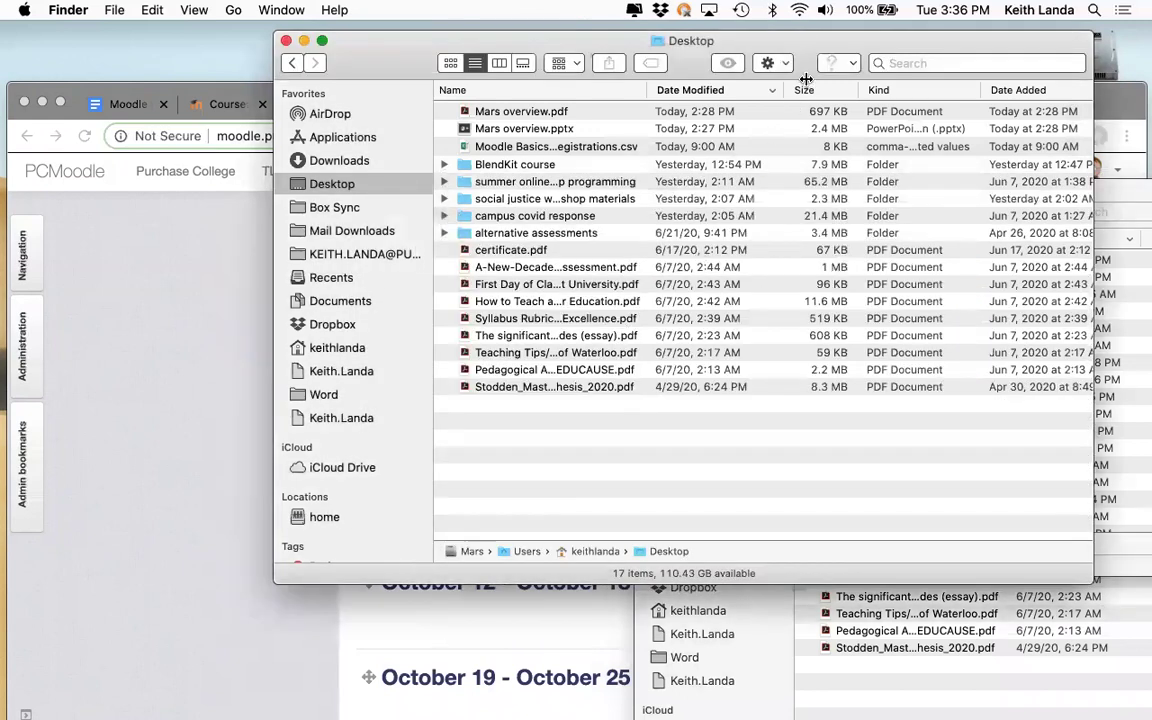
{"action": "left_click_drag", "start_coordinate": [806, 70], "coordinate": [1024, 357]}
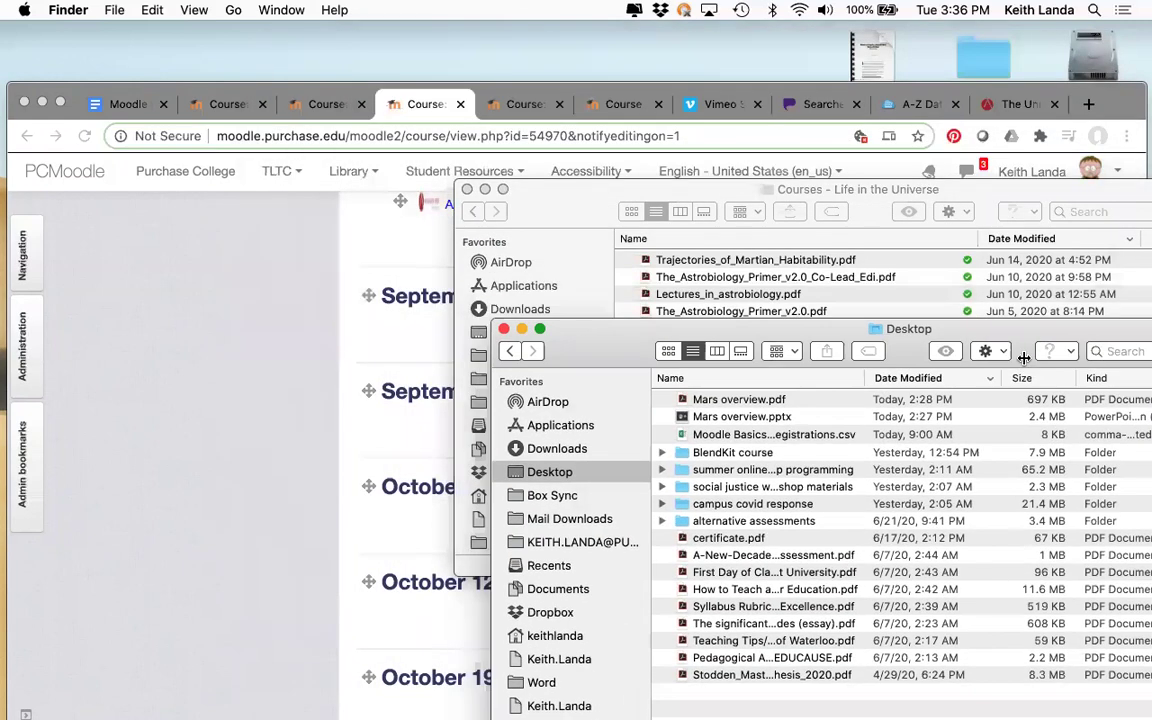
{"action": "left_click", "coordinate": [592, 208]}
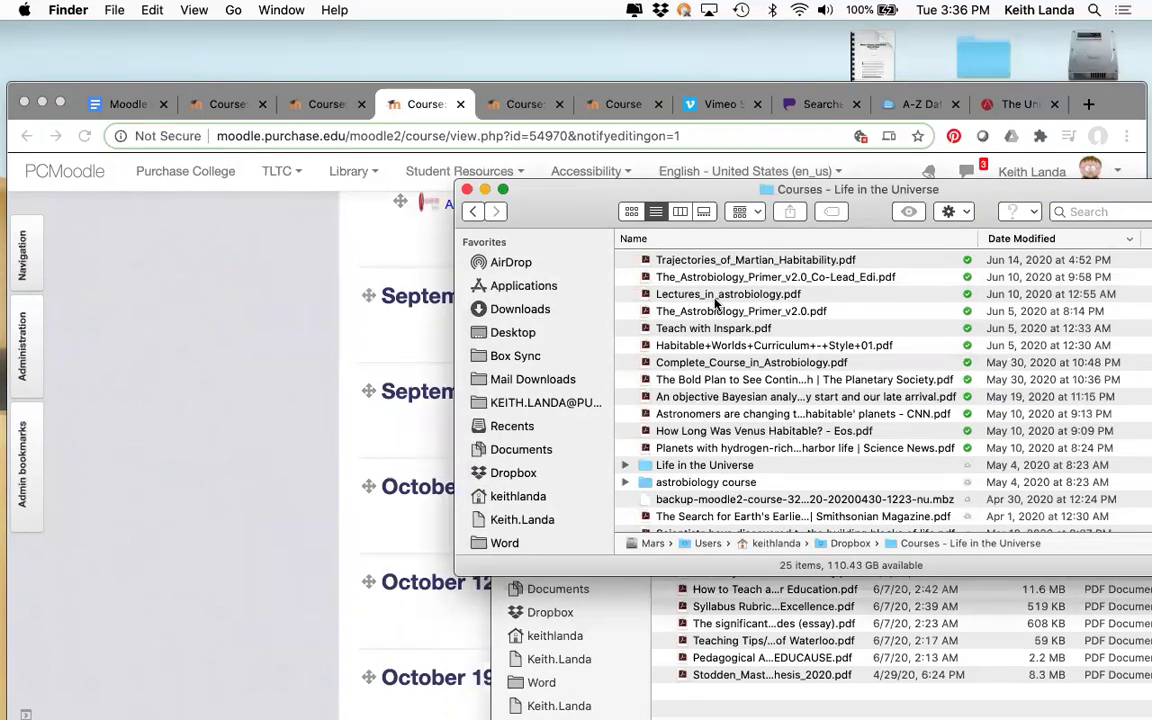
{"action": "left_click_drag", "start_coordinate": [557, 199], "coordinate": [672, 205]}
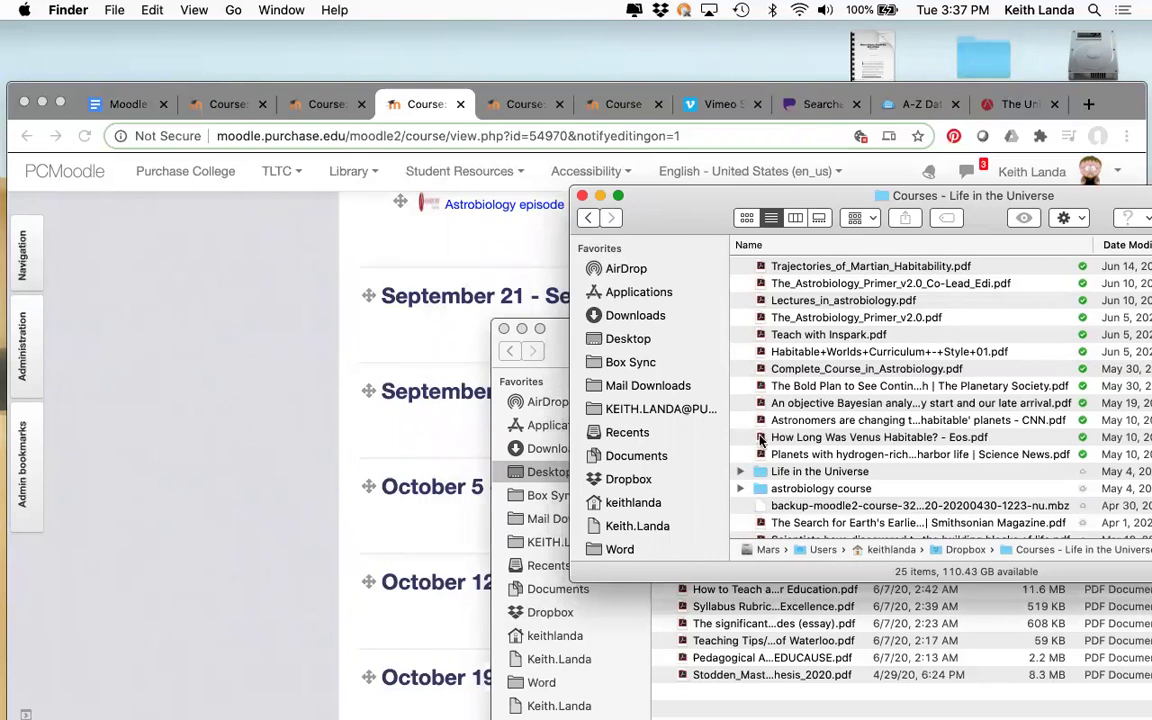
Add the How Long Was Venus Habitable, Teach with Inspark and The Bold Plan PDFs from Finder to the September 28 - October 4 section
{"action": "left_click_drag", "start_coordinate": [757, 440], "coordinate": [417, 442]}
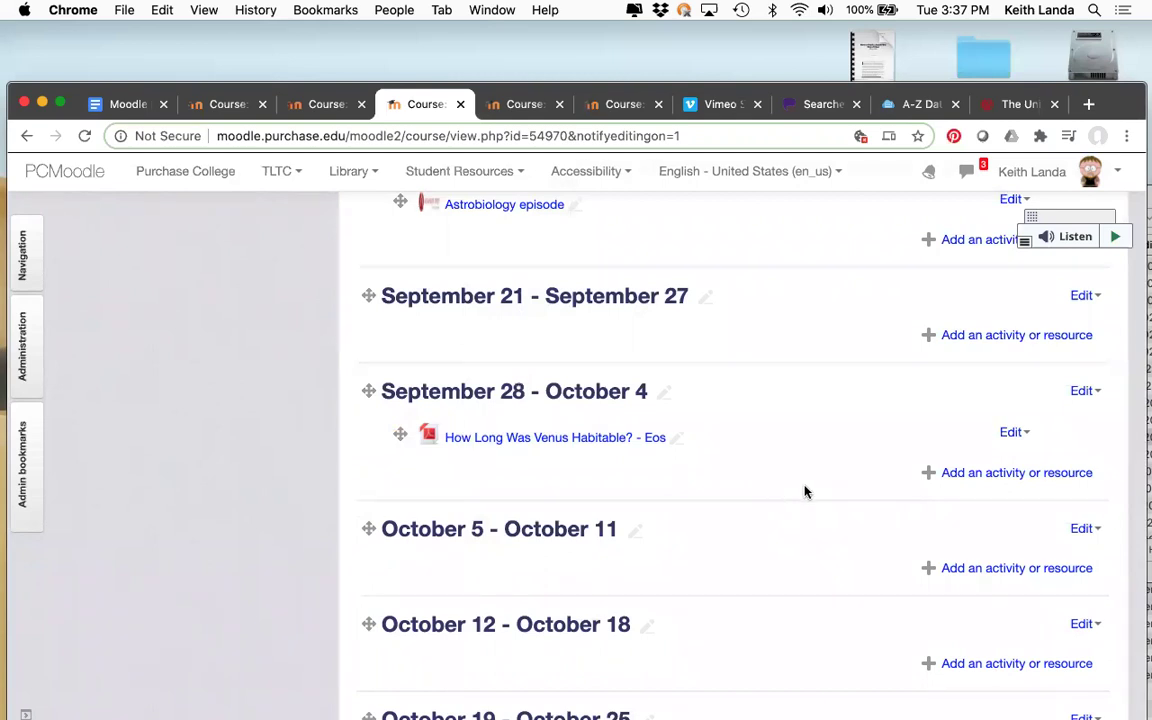
{"action": "key", "text": "super+Tab"}
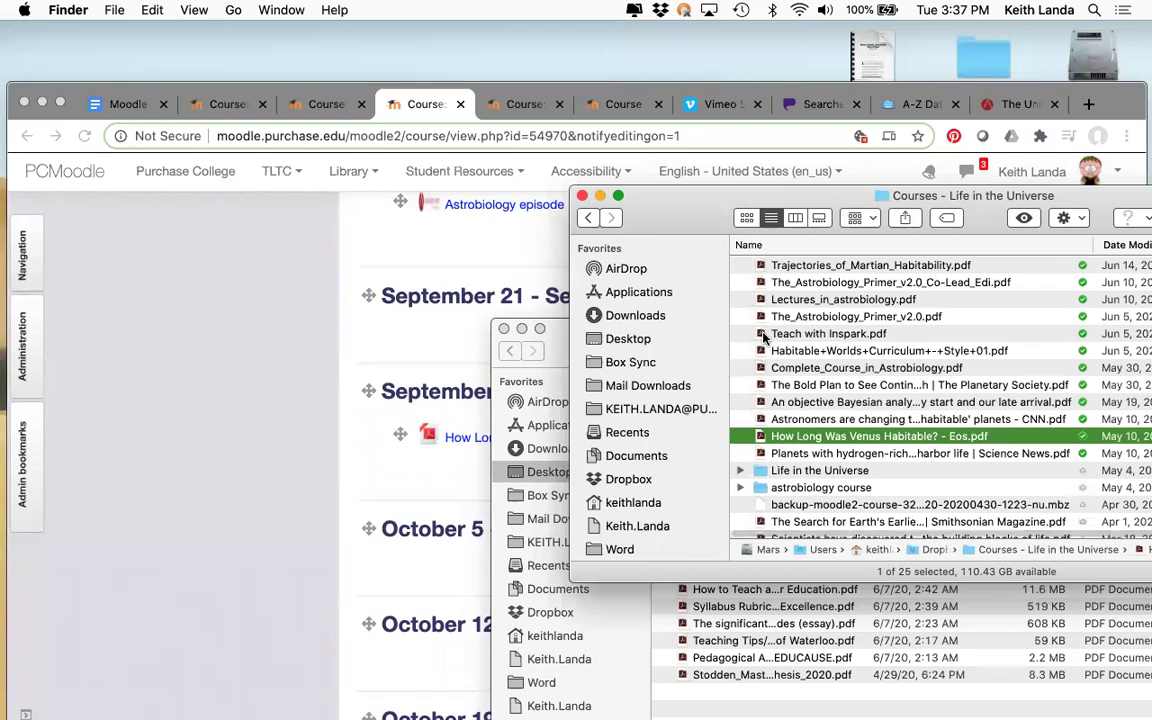
{"action": "left_click_drag", "start_coordinate": [760, 337], "coordinate": [477, 482]}
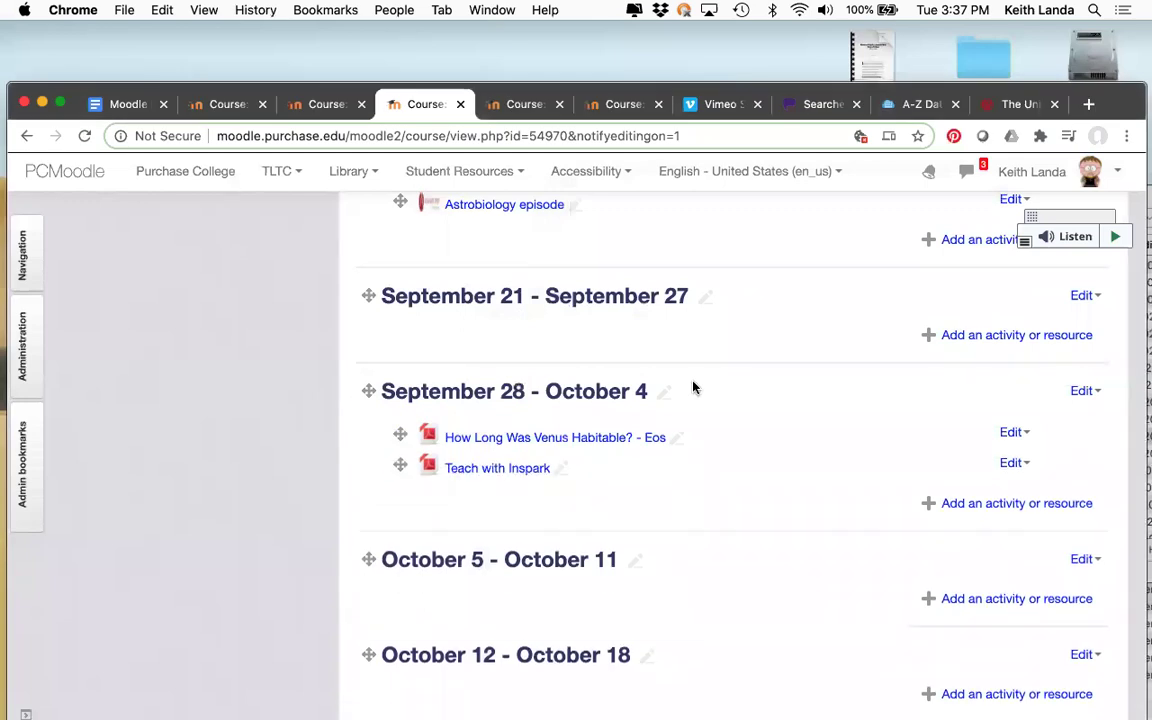
{"action": "key", "text": "super+Tab"}
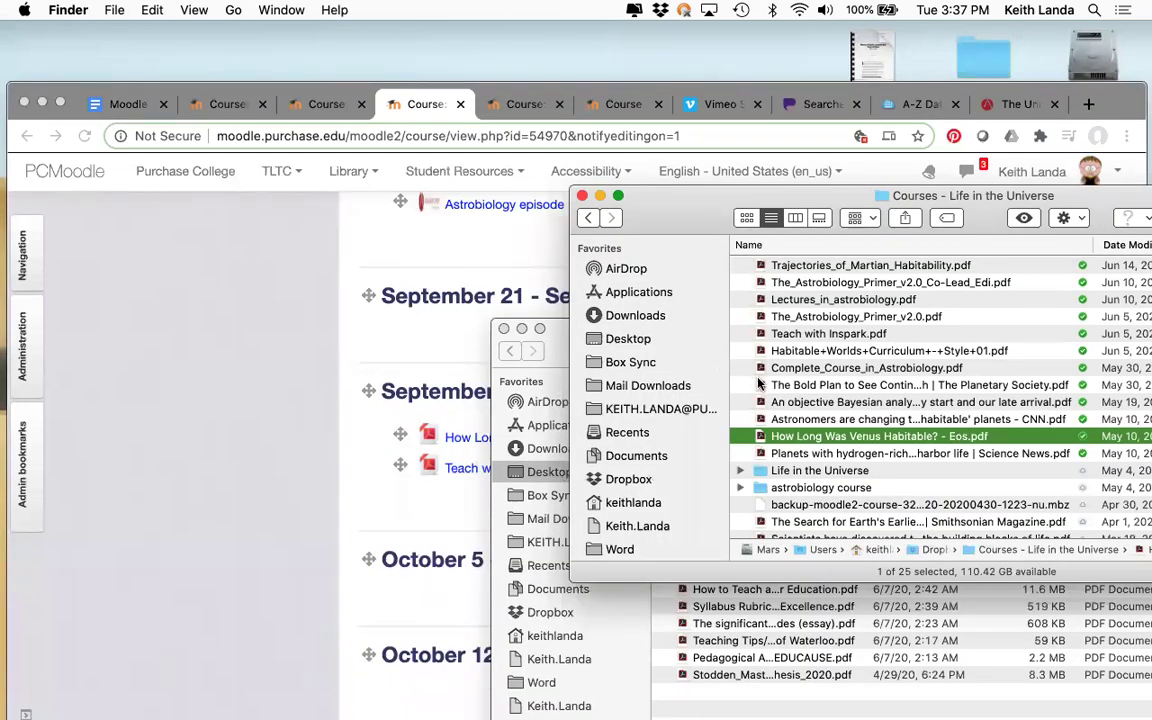
{"action": "left_click", "coordinate": [760, 384]}
{"action": "left_click_drag", "start_coordinate": [760, 384], "coordinate": [447, 506]}
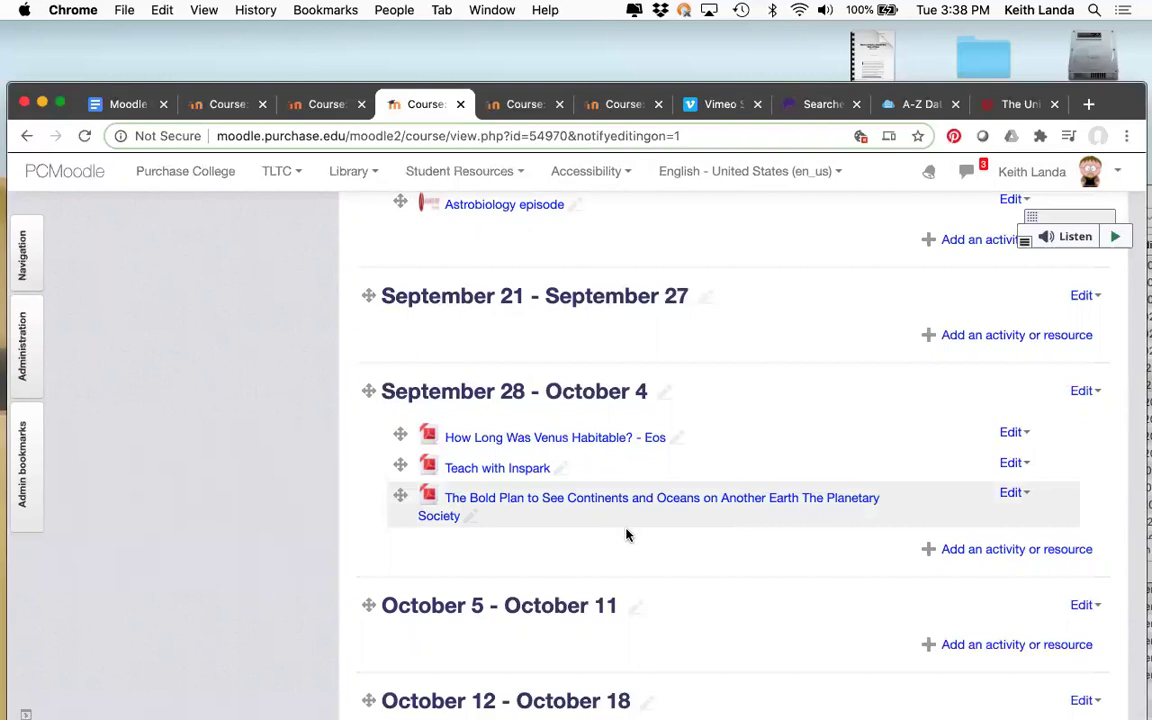
Add a Label resource reading "Monday's readings" to the September 28 - October 4 section and save it to the course
{"action": "left_click", "coordinate": [958, 551]}
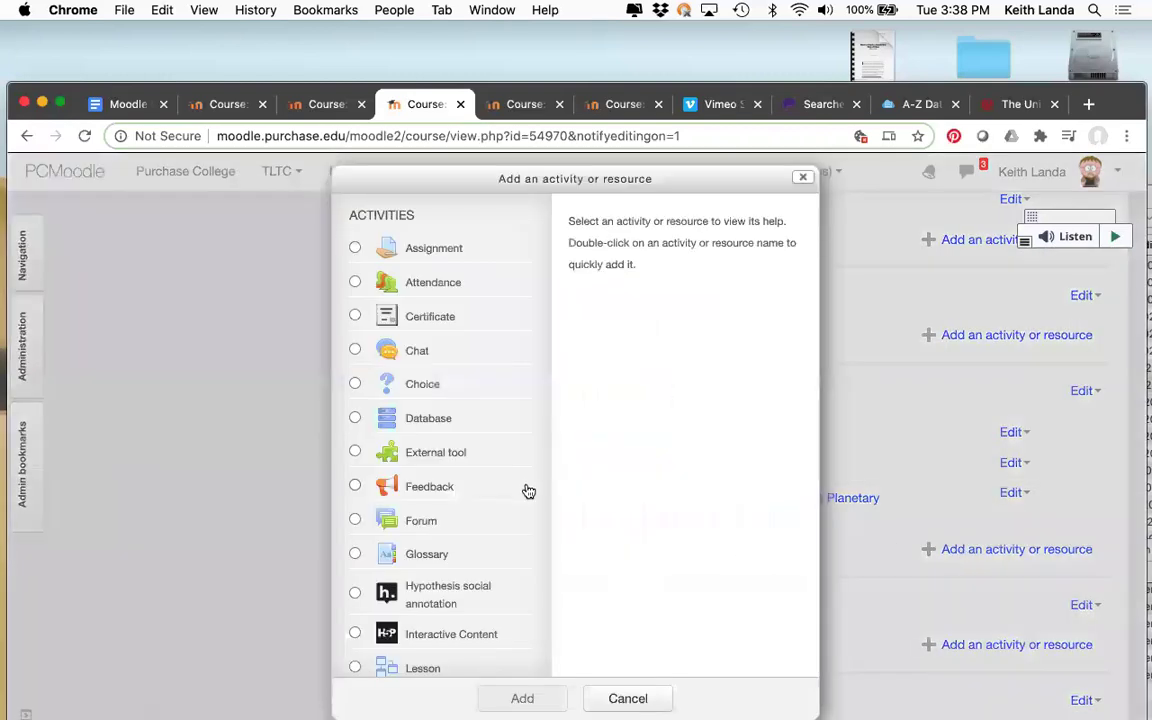
{"action": "scroll", "coordinate": [527, 489], "scroll_direction": "down", "scroll_amount": 10}
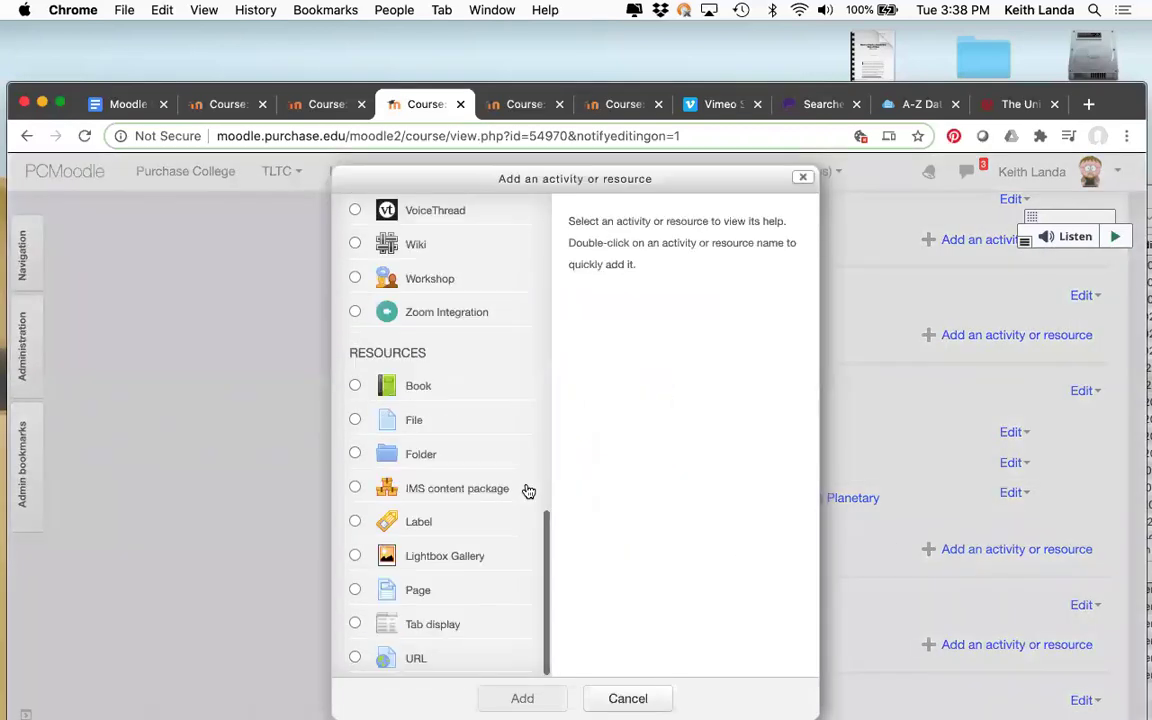
{"action": "left_click", "coordinate": [355, 523]}
{"action": "left_click", "coordinate": [521, 699]}
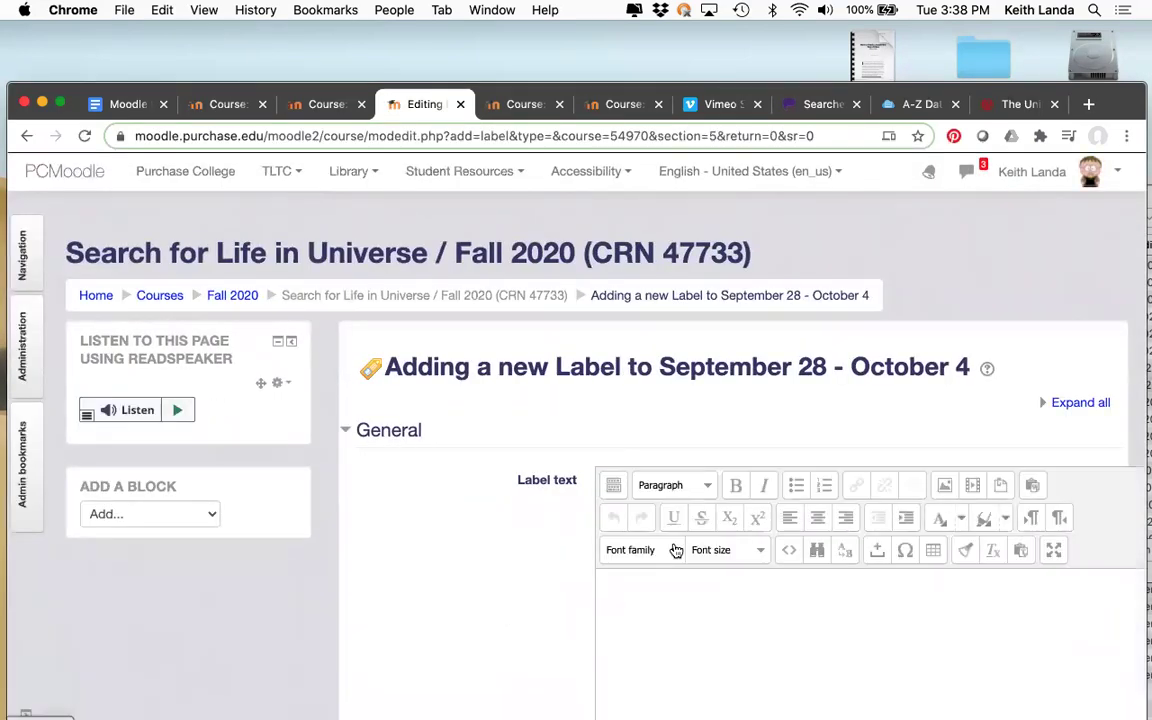
{"action": "left_click", "coordinate": [663, 584]}
{"action": "type", "text": "Mond"}
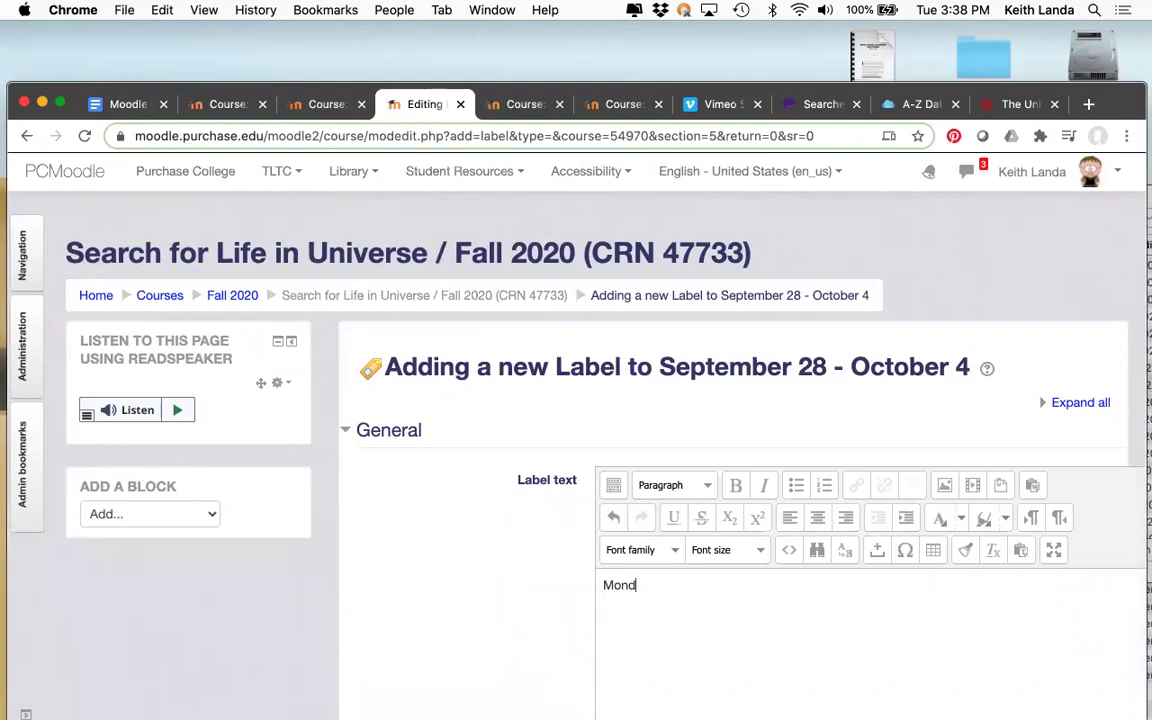
{"action": "type", "text": "ay's readings"}
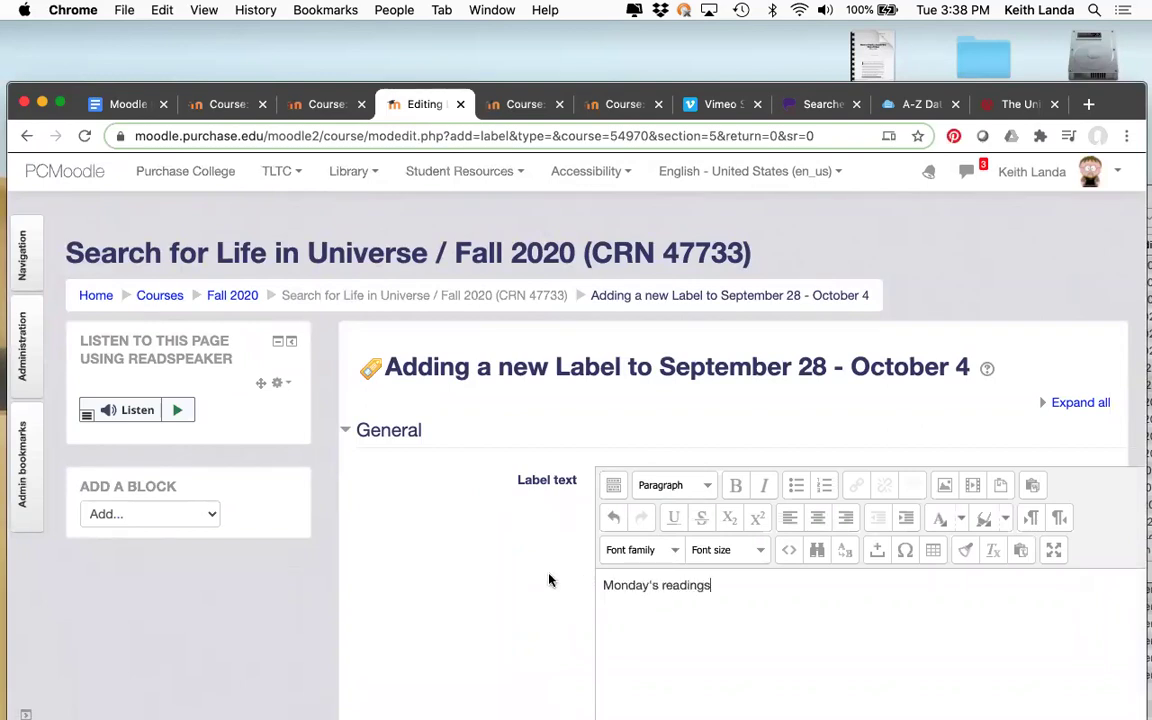
{"action": "scroll", "coordinate": [550, 580], "scroll_direction": "down", "scroll_amount": 10}
{"action": "left_click", "coordinate": [662, 504]}
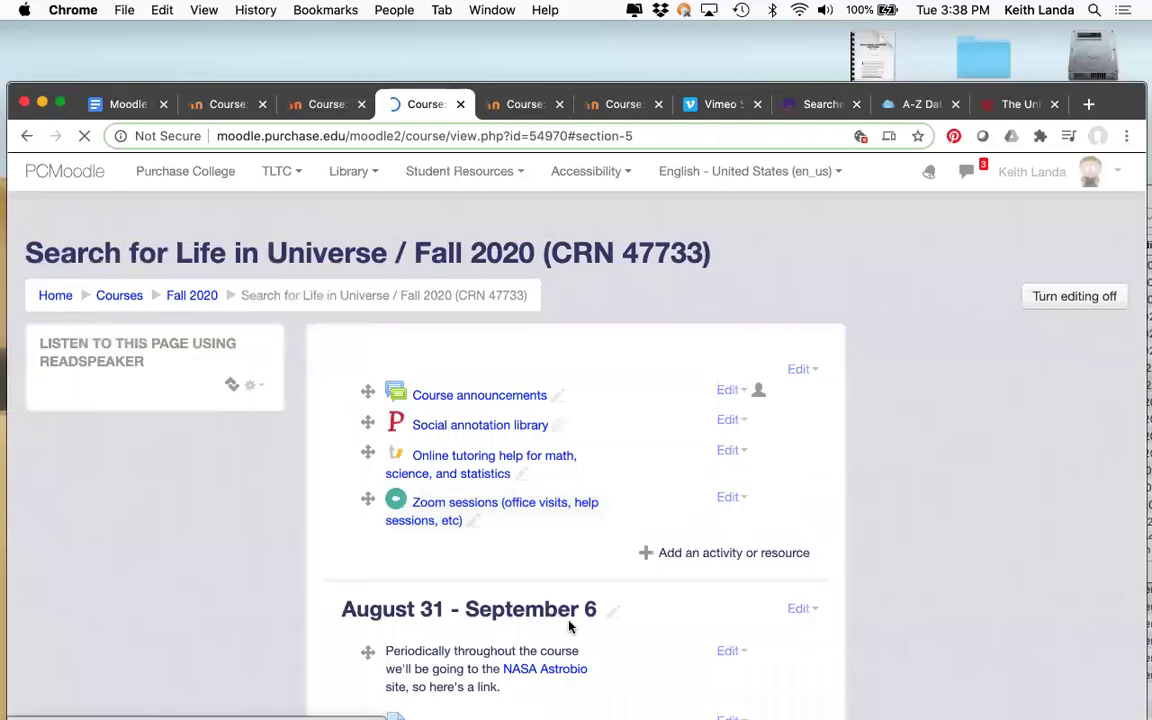
Move the "Monday's readings" label above the three PDFs in the September 28 - October 4 section
{"action": "scroll", "coordinate": [560, 620], "scroll_direction": "down", "scroll_amount": 5}
{"action": "scroll", "coordinate": [570, 627], "scroll_direction": "down", "scroll_amount": 5}
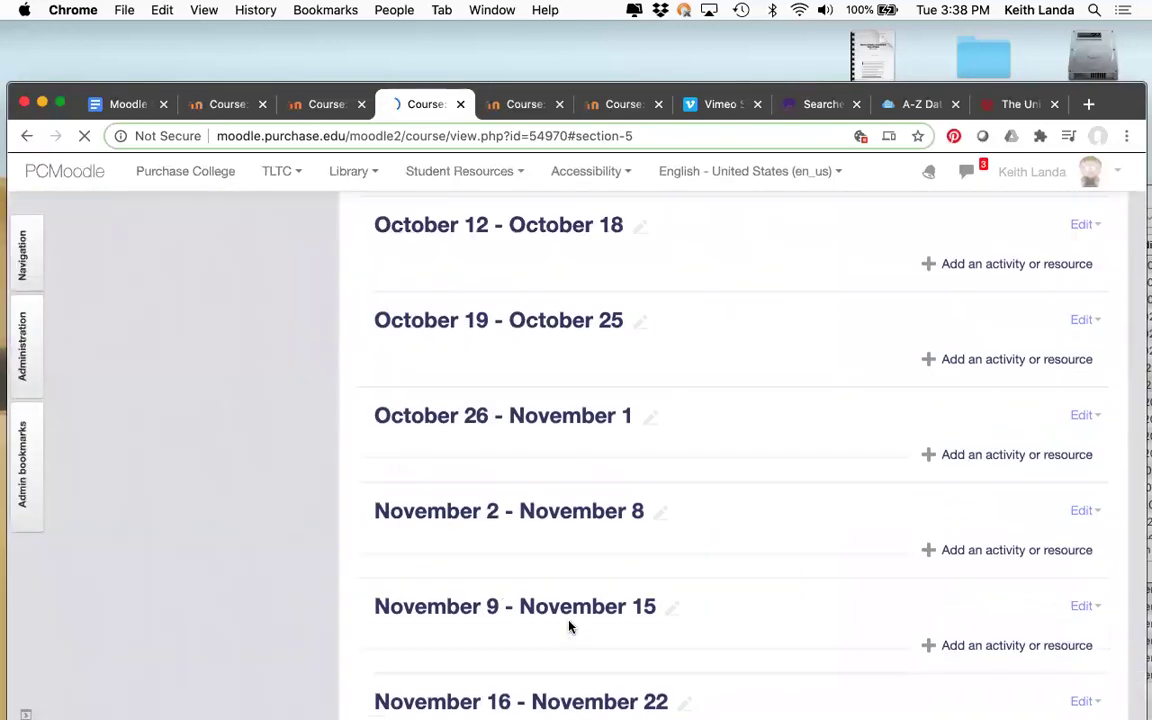
{"action": "scroll", "coordinate": [561, 479], "scroll_direction": "up", "scroll_amount": 10}
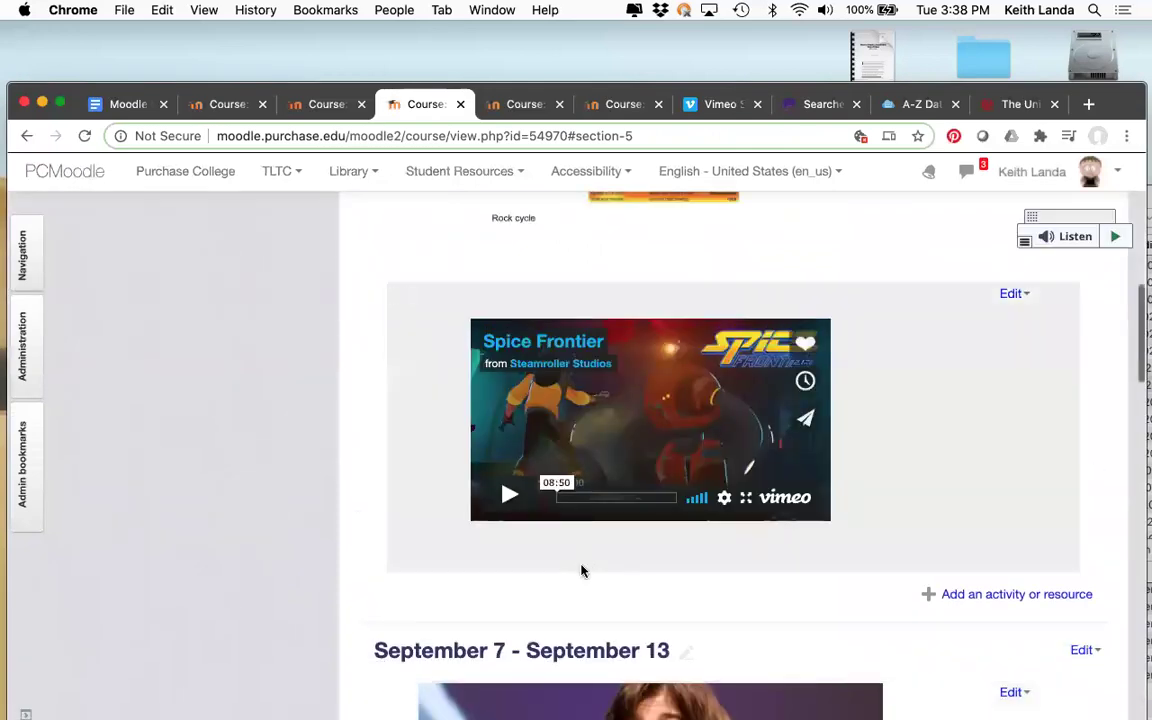
{"action": "scroll", "coordinate": [581, 571], "scroll_direction": "down", "scroll_amount": 15}
{"action": "scroll", "coordinate": [584, 572], "scroll_direction": "up", "scroll_amount": 3}
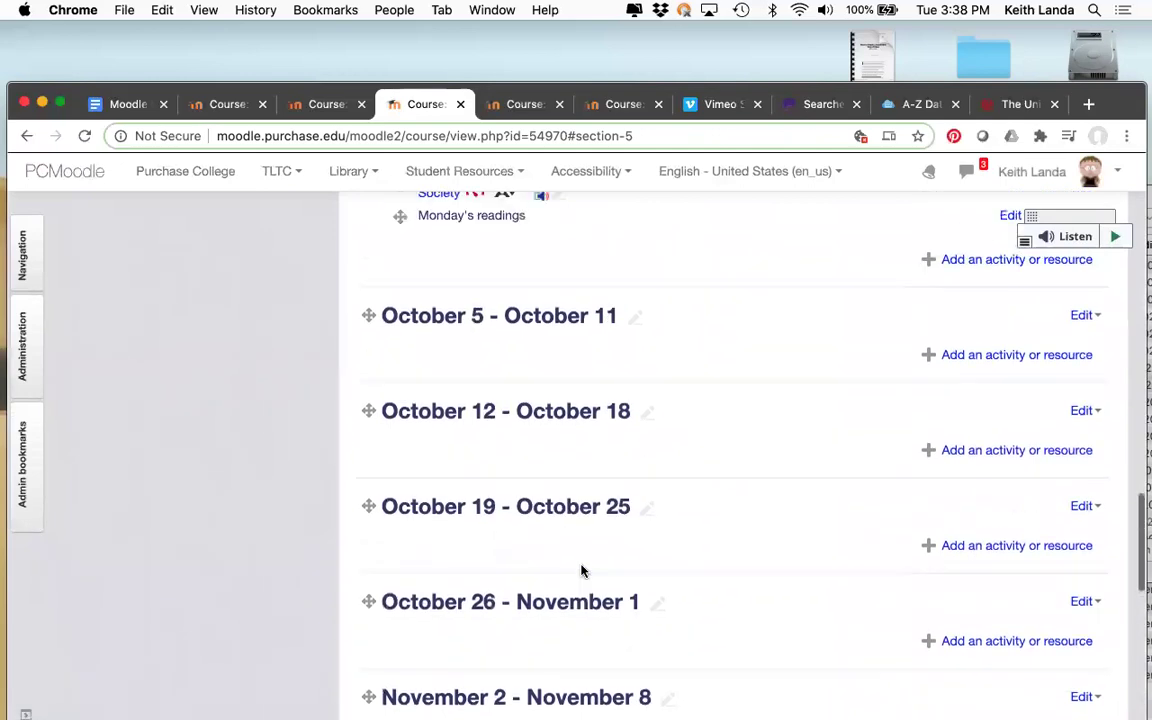
{"action": "scroll", "coordinate": [581, 571], "scroll_direction": "up", "scroll_amount": 4}
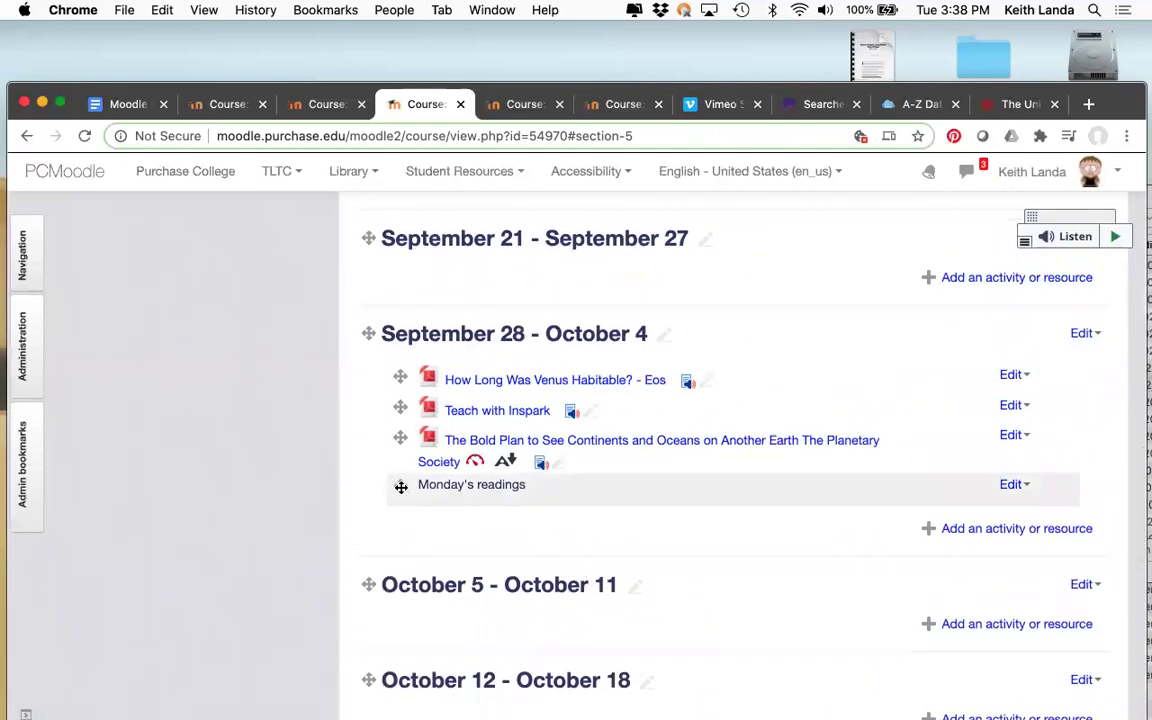
{"action": "left_click_drag", "start_coordinate": [399, 483], "coordinate": [394, 364]}
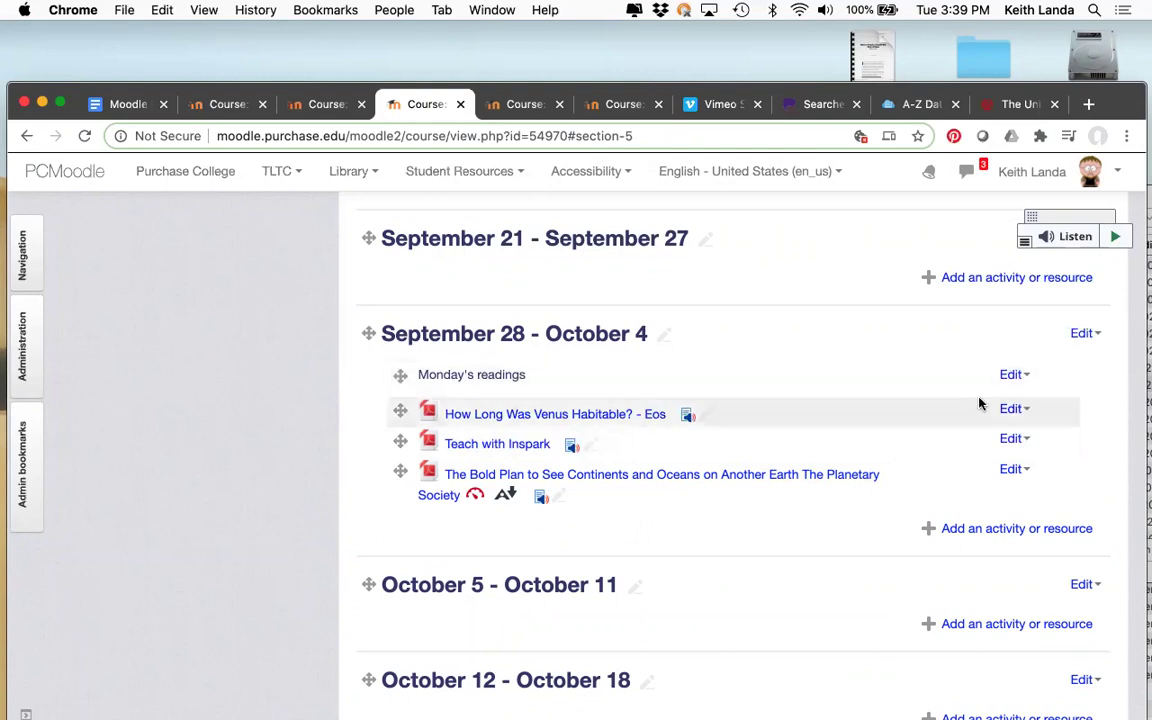
Indent the How Long Was Venus Habitable and Teach with Inspark PDFs one level beneath the Monday's readings label
{"action": "left_click", "coordinate": [1013, 410]}
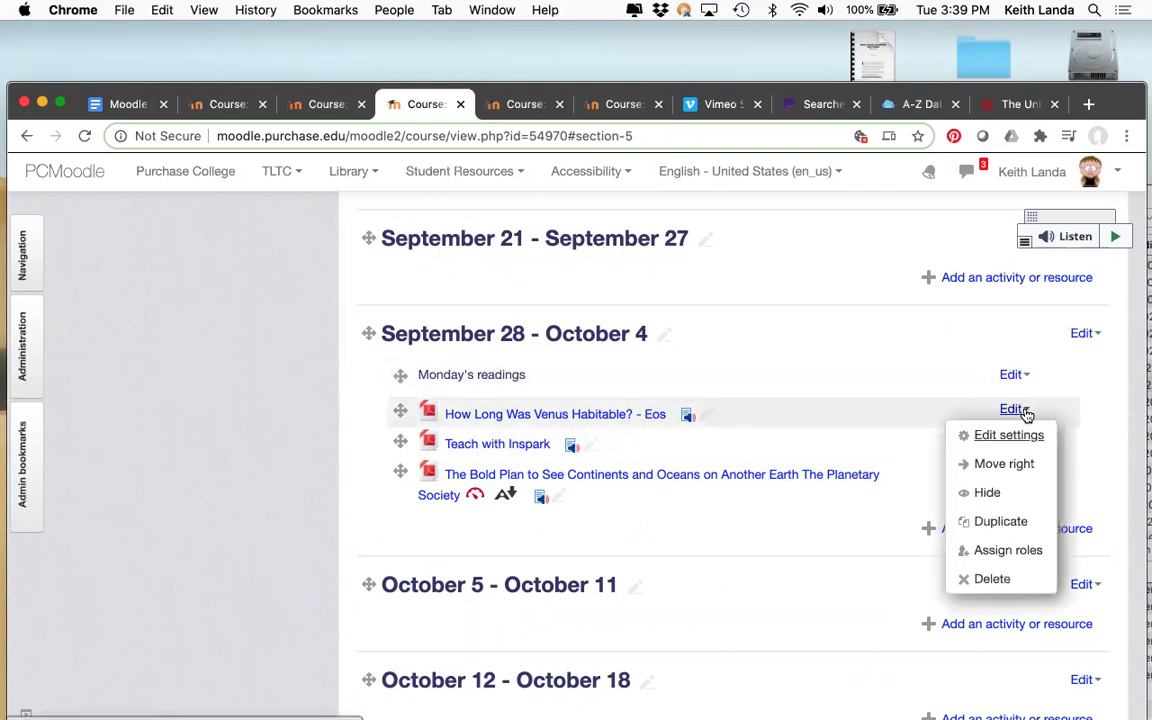
{"action": "left_click", "coordinate": [1025, 464]}
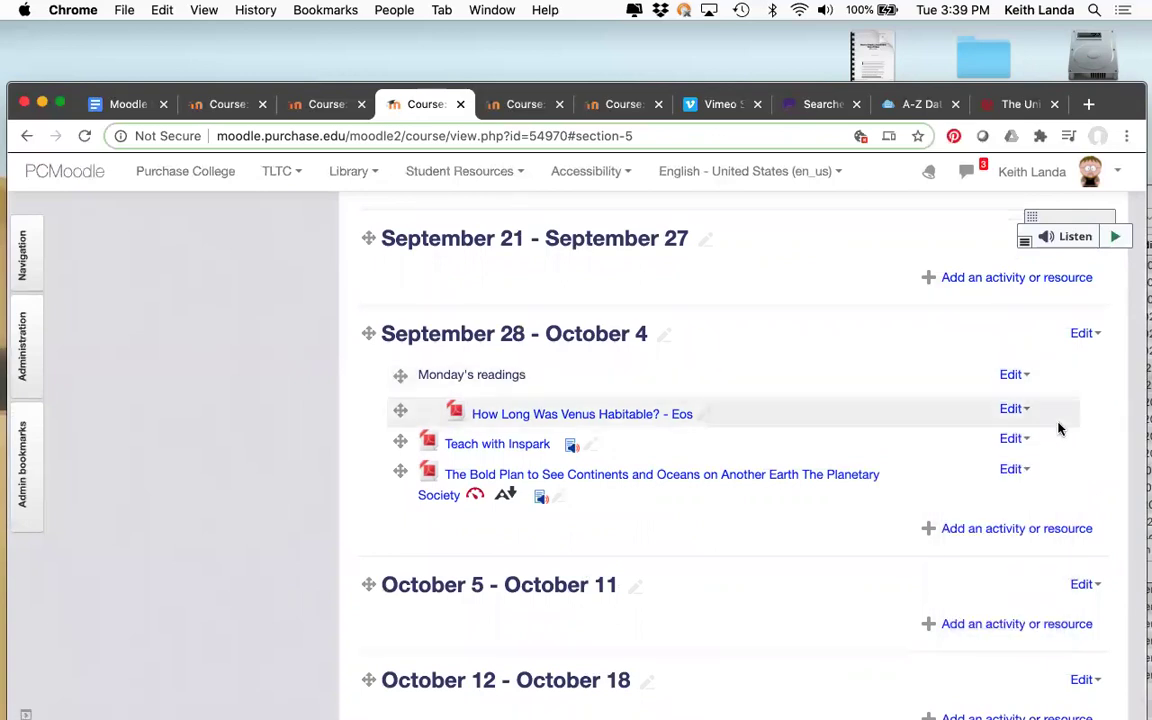
{"action": "left_click", "coordinate": [1023, 440]}
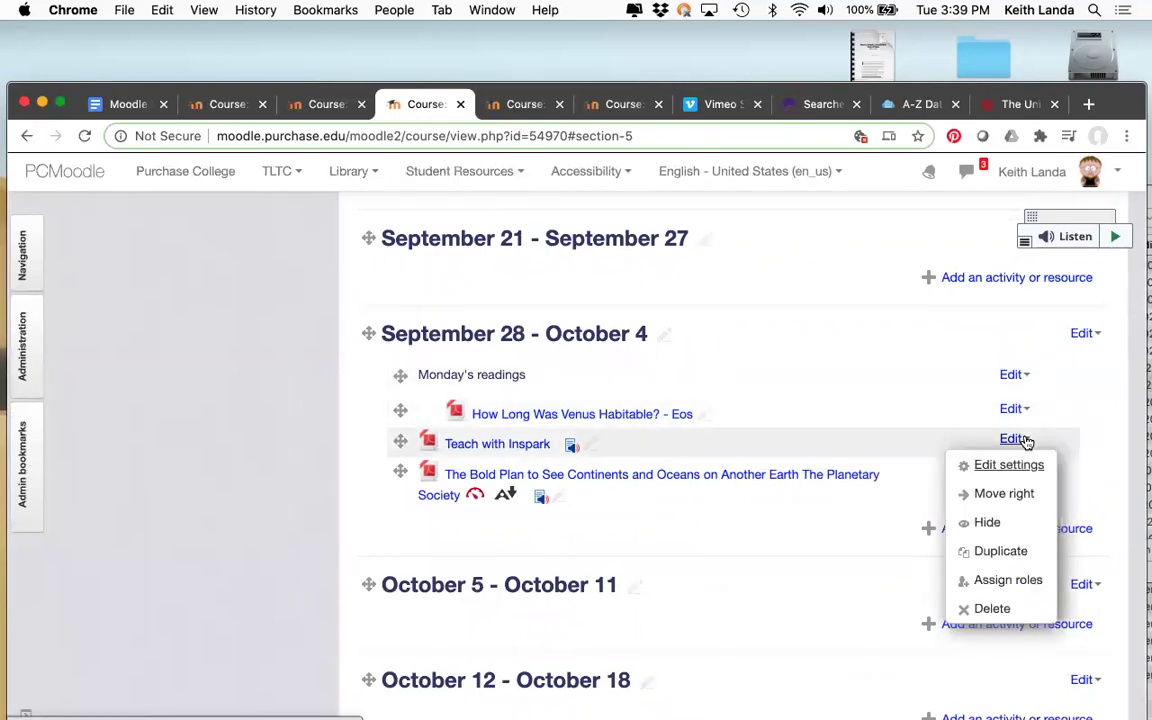
{"action": "left_click", "coordinate": [1020, 493]}
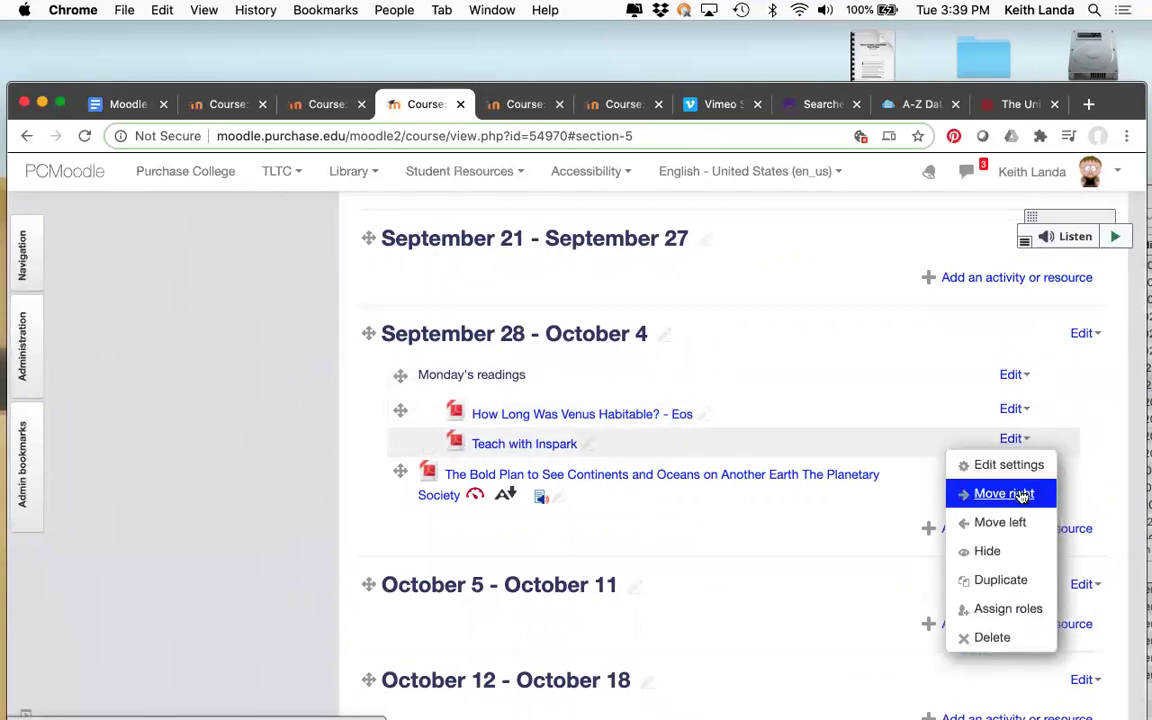
{"action": "left_click", "coordinate": [825, 519]}
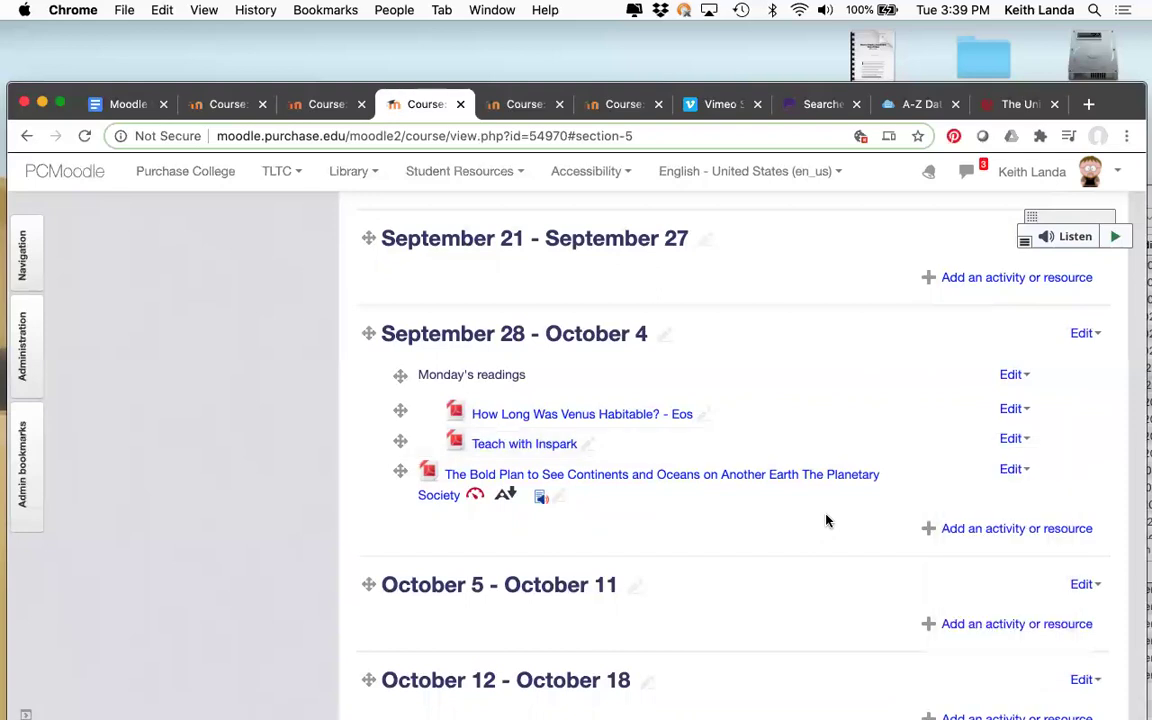
Add a second Label resource reading "Thursday;s reading" to the September 28 - October 4 section and save it to the course
{"action": "left_click", "coordinate": [964, 528]}
{"action": "scroll", "coordinate": [463, 537], "scroll_direction": "down", "scroll_amount": 10}
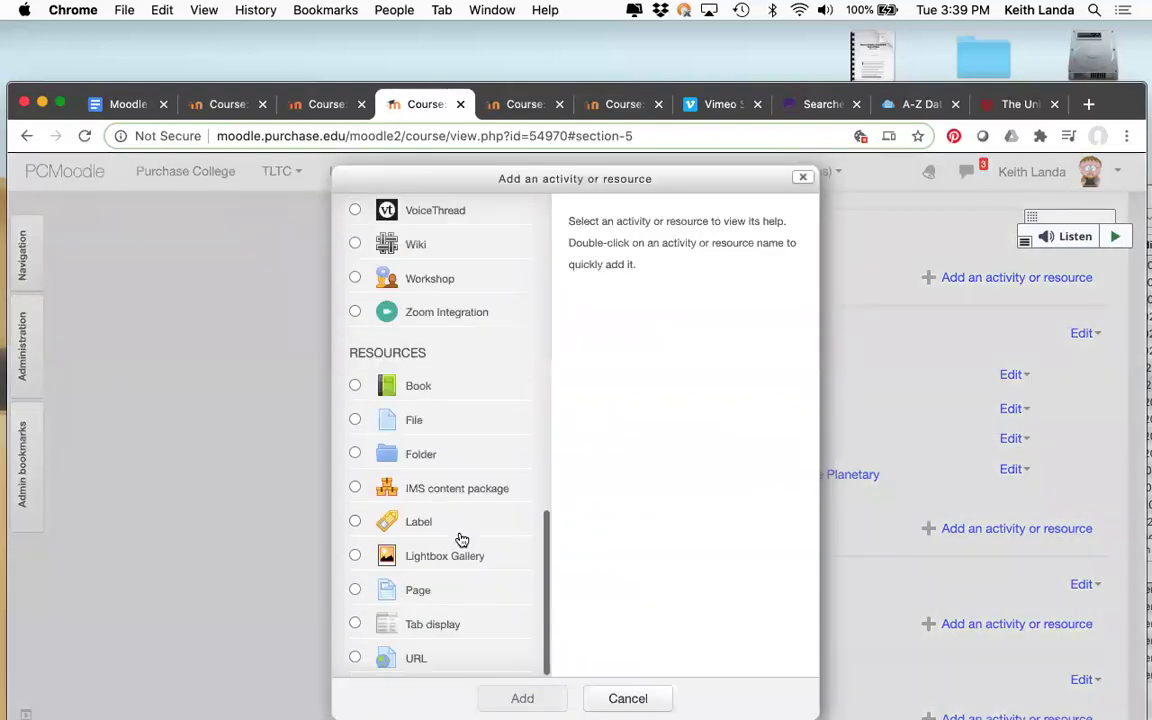
{"action": "left_click", "coordinate": [356, 521]}
{"action": "left_click", "coordinate": [522, 698]}
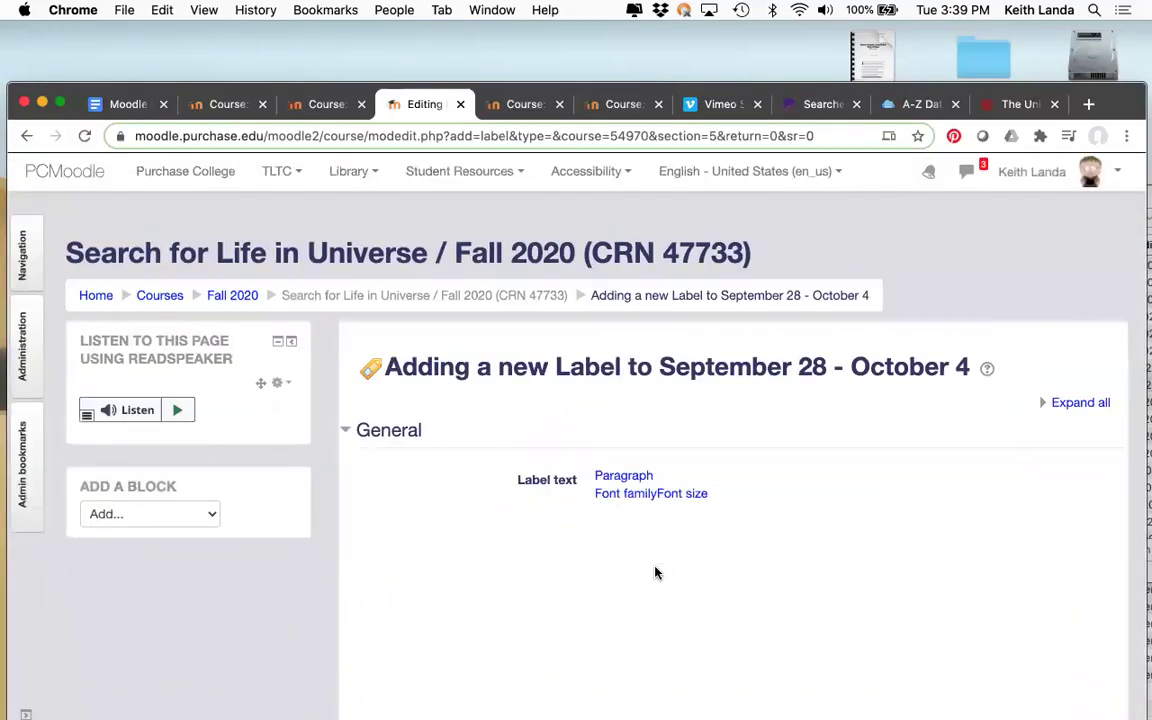
{"action": "type", "text": "hursday;s reading"}
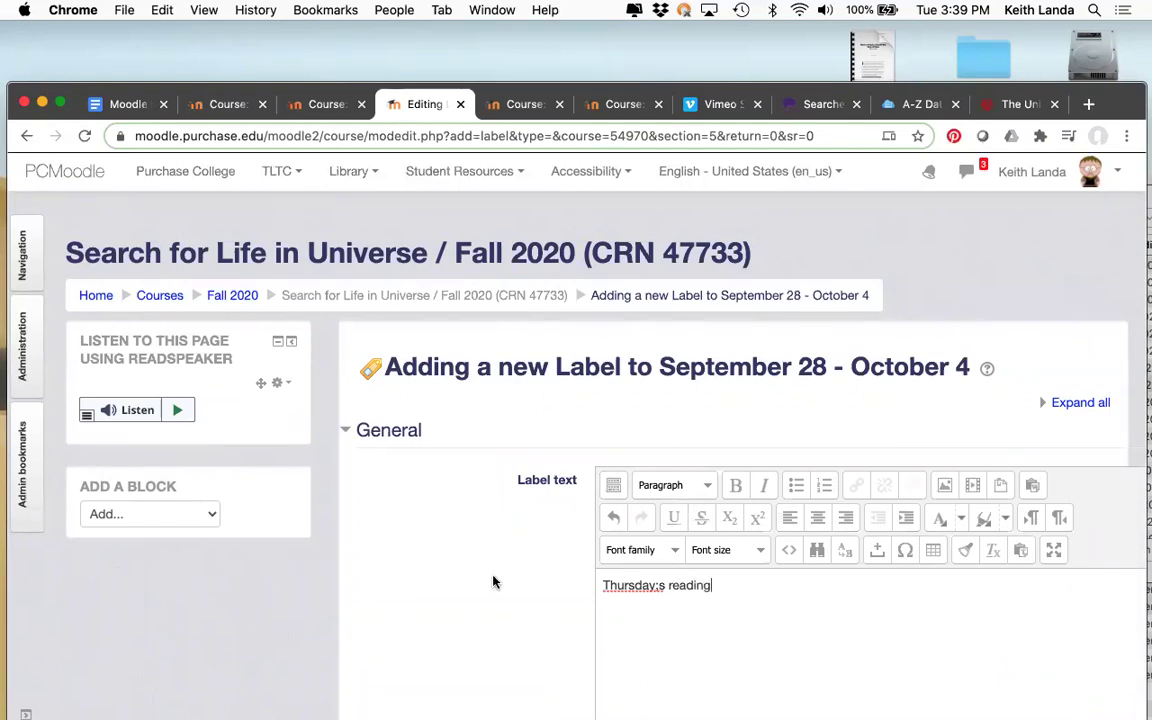
{"action": "scroll", "coordinate": [494, 581], "scroll_direction": "down", "scroll_amount": 10}
{"action": "left_click", "coordinate": [668, 508]}
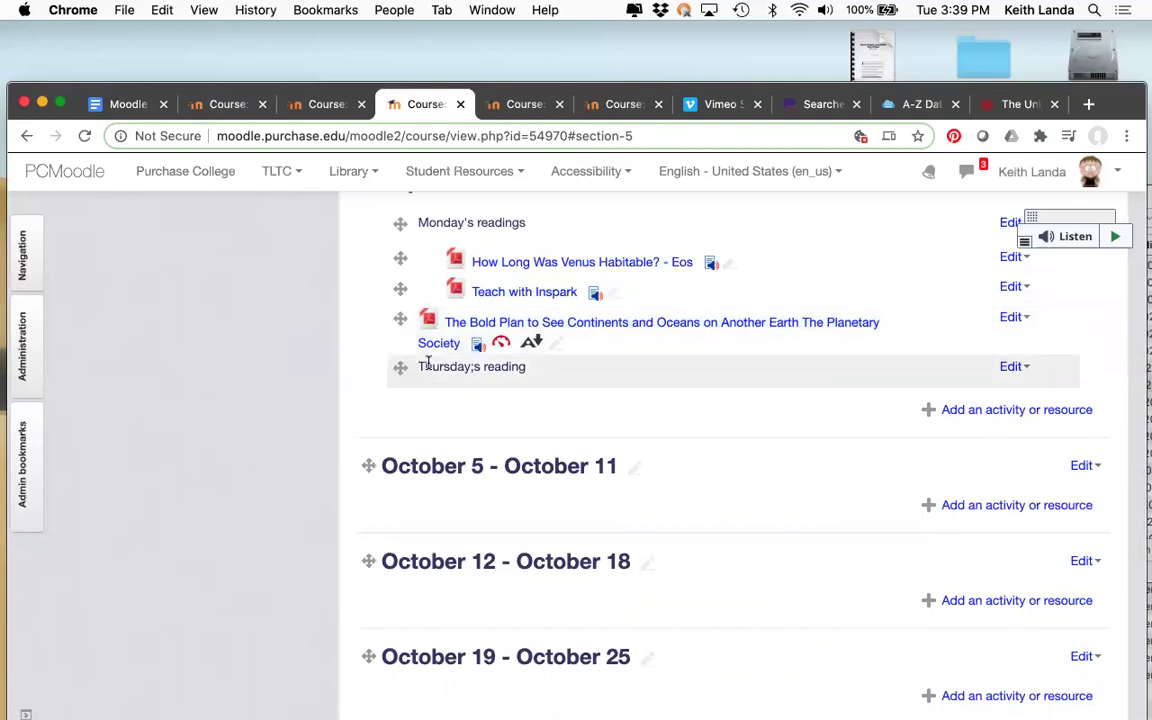
Move the Thursday label above The Bold Plan to See Continents and Oceans PDF and indent that PDF one level
{"action": "left_click_drag", "start_coordinate": [399, 368], "coordinate": [411, 342]}
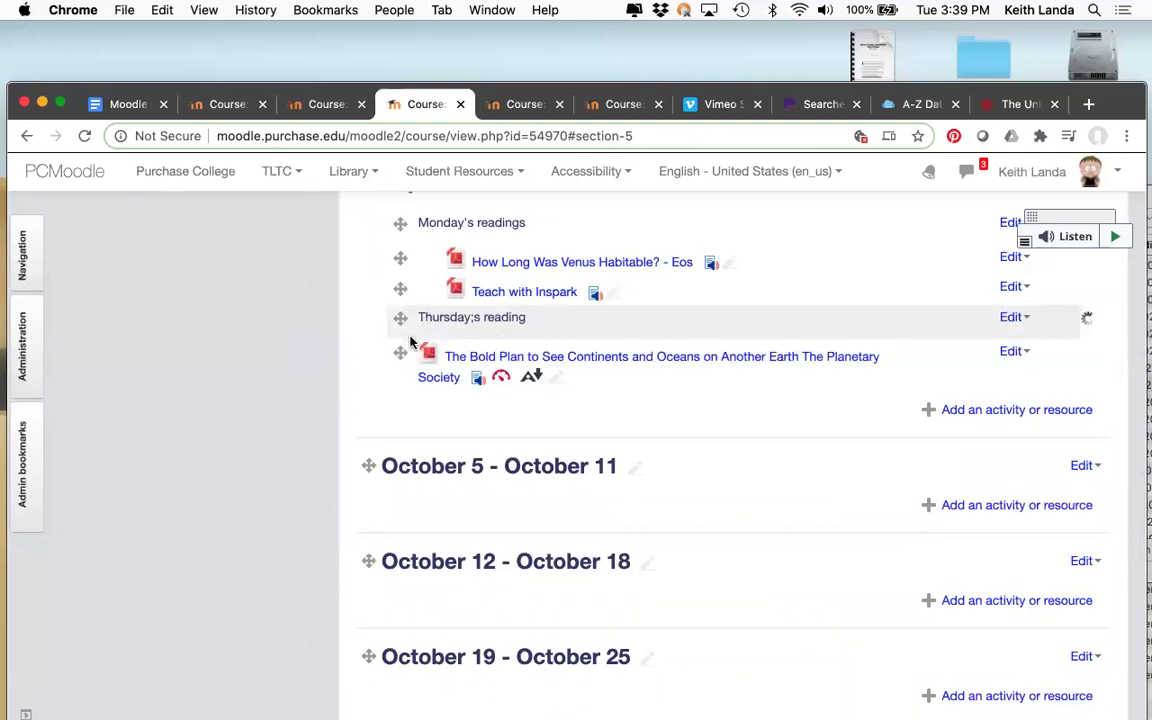
{"action": "left_click", "coordinate": [1012, 352]}
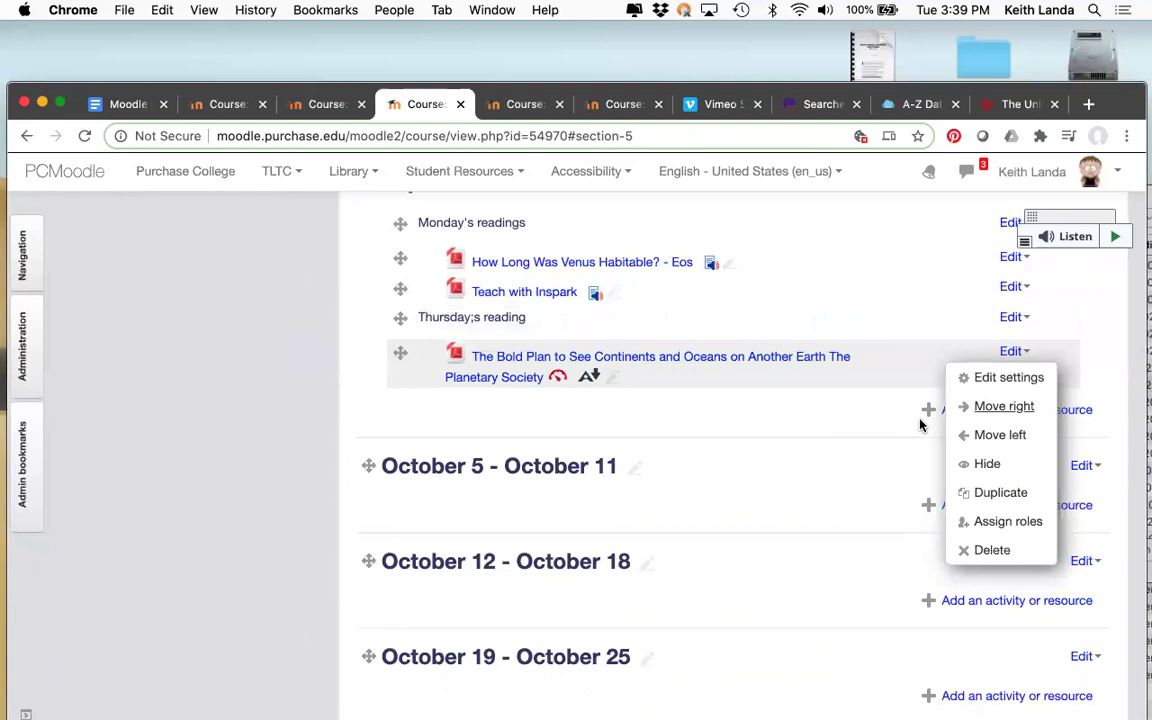
{"action": "left_click", "coordinate": [799, 456]}
{"action": "scroll", "coordinate": [797, 463], "scroll_direction": "up", "scroll_amount": 2}
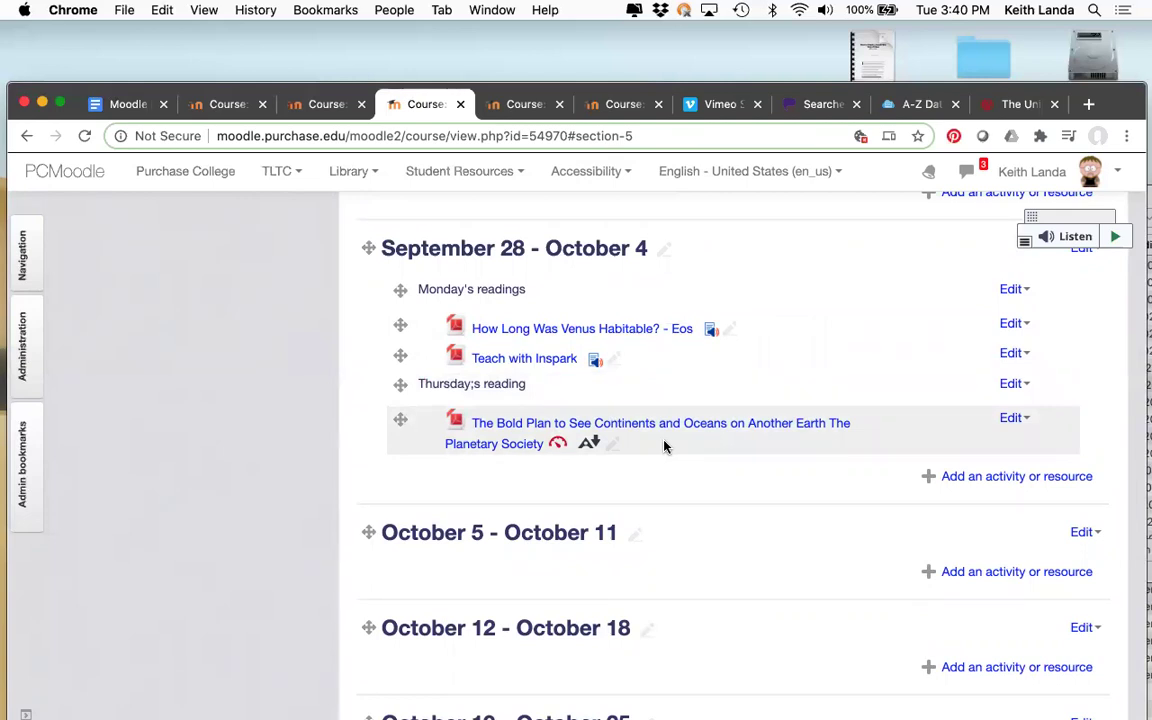
Review the file resources topics in the Moodle Basics series outline document and return to the Search for Life in Universe course
{"action": "left_click", "coordinate": [124, 105]}
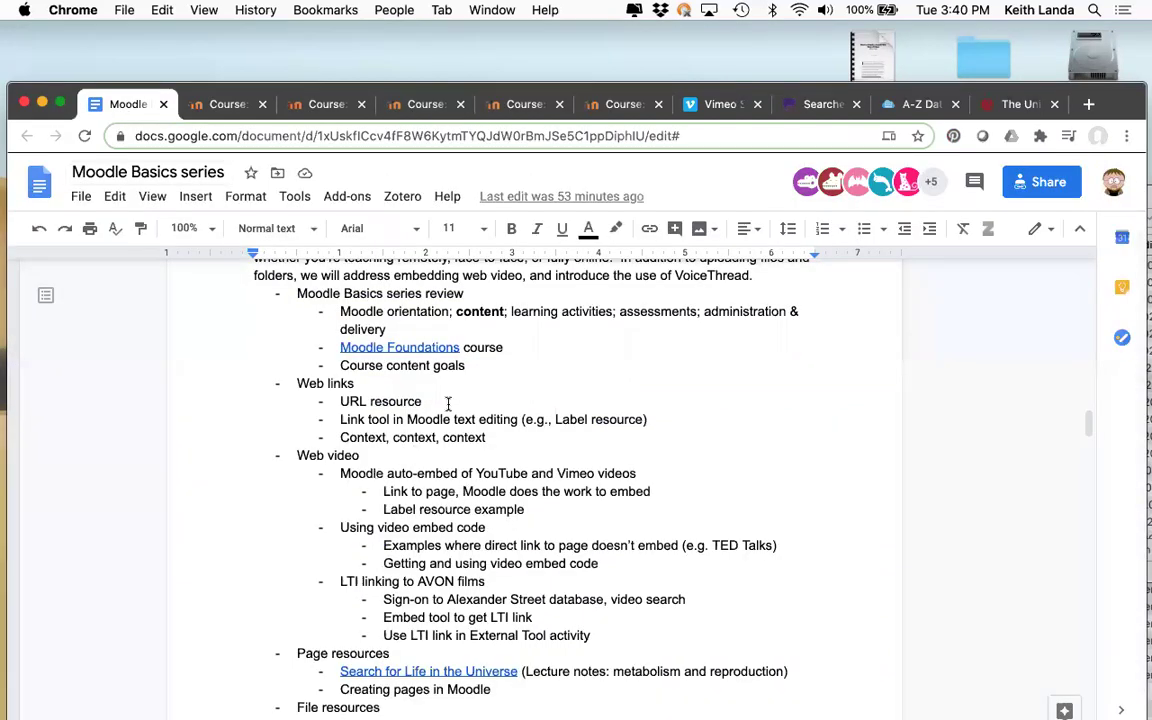
{"action": "scroll", "coordinate": [444, 497], "scroll_direction": "down", "scroll_amount": 5}
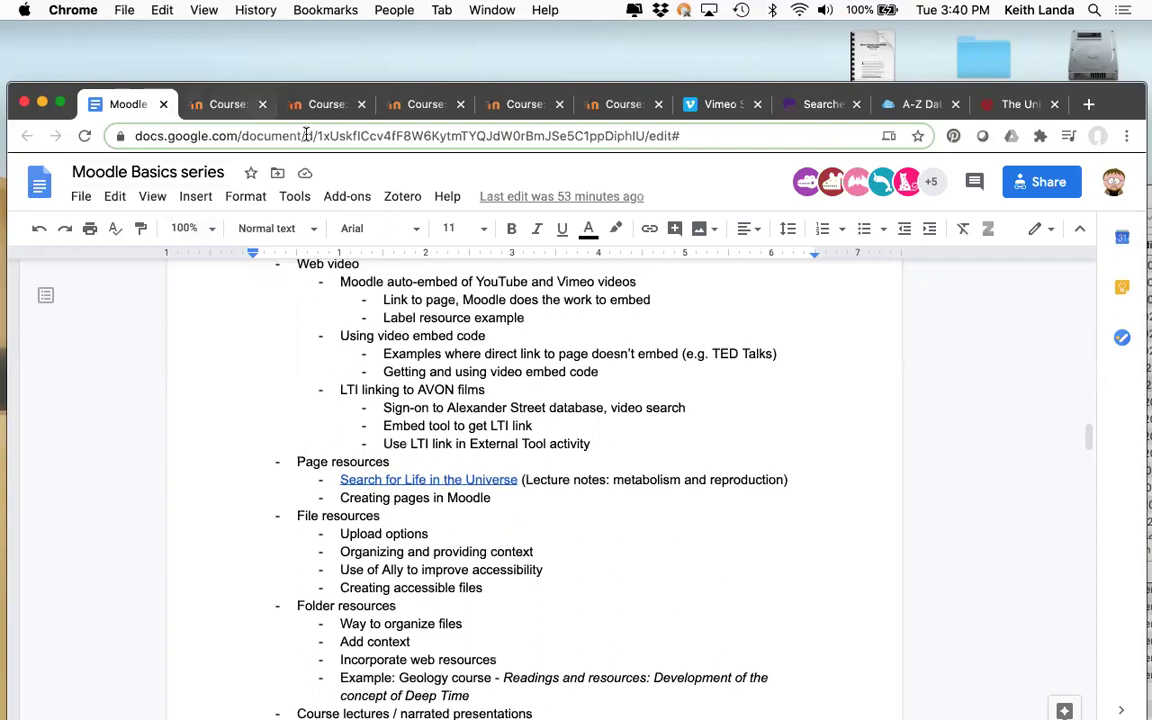
{"action": "left_click", "coordinate": [419, 110]}
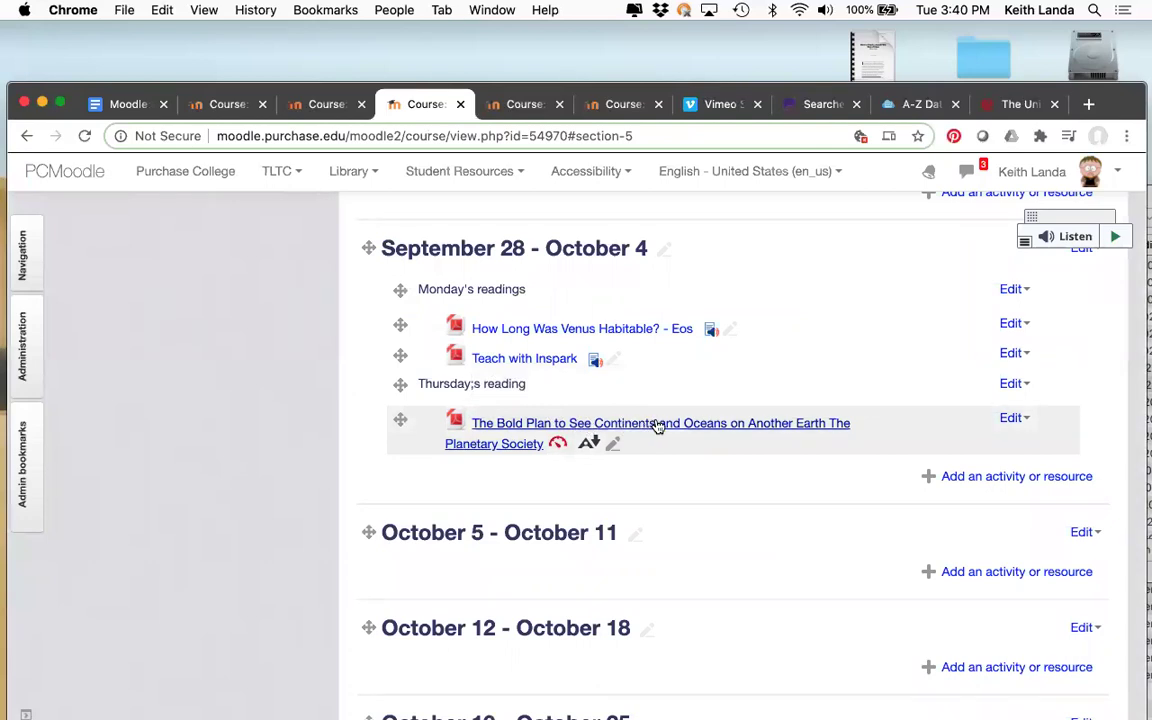
Open the Ally accessibility score for The Bold Plan to See Continents and Oceans PDF and look through its page preview
{"action": "left_click", "coordinate": [559, 449]}
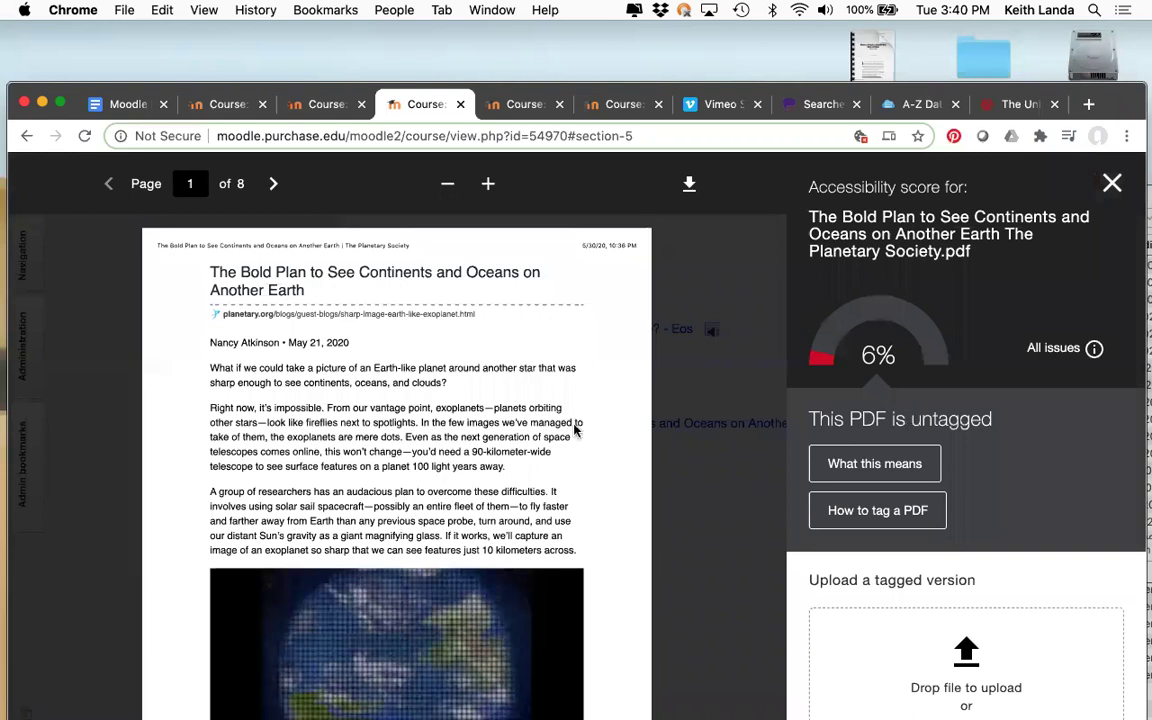
{"action": "scroll", "coordinate": [437, 392], "scroll_direction": "down", "scroll_amount": 5}
{"action": "scroll", "coordinate": [428, 398], "scroll_direction": "down", "scroll_amount": 10}
{"action": "scroll", "coordinate": [428, 398], "scroll_direction": "down", "scroll_amount": 10}
{"action": "scroll", "coordinate": [428, 398], "scroll_direction": "down", "scroll_amount": 2}
{"action": "scroll", "coordinate": [428, 398], "scroll_direction": "up", "scroll_amount": 15}
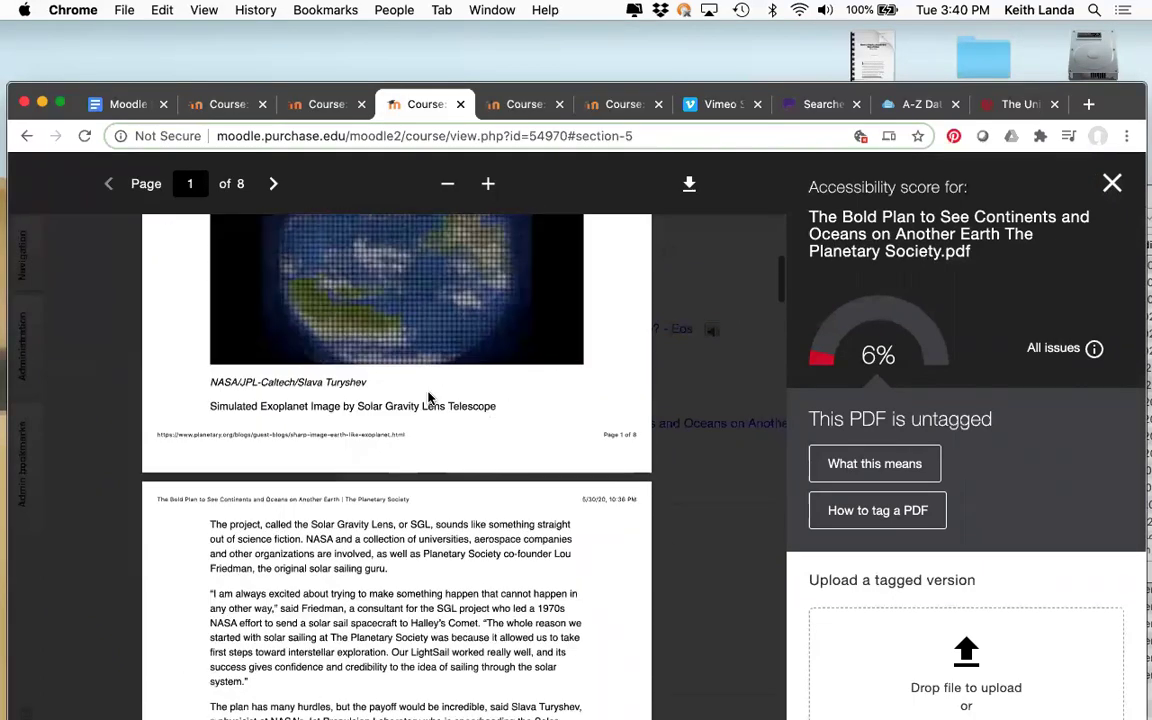
{"action": "scroll", "coordinate": [428, 398], "scroll_direction": "up", "scroll_amount": 8}
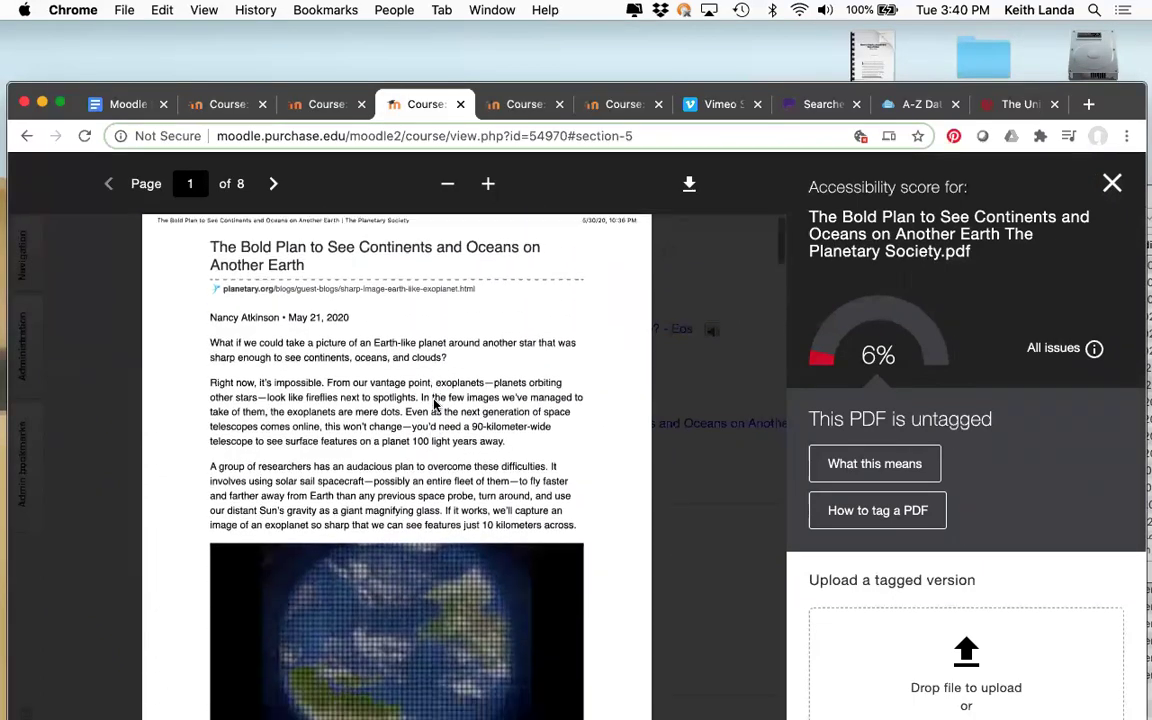
{"action": "scroll", "coordinate": [434, 404], "scroll_direction": "down", "scroll_amount": 3}
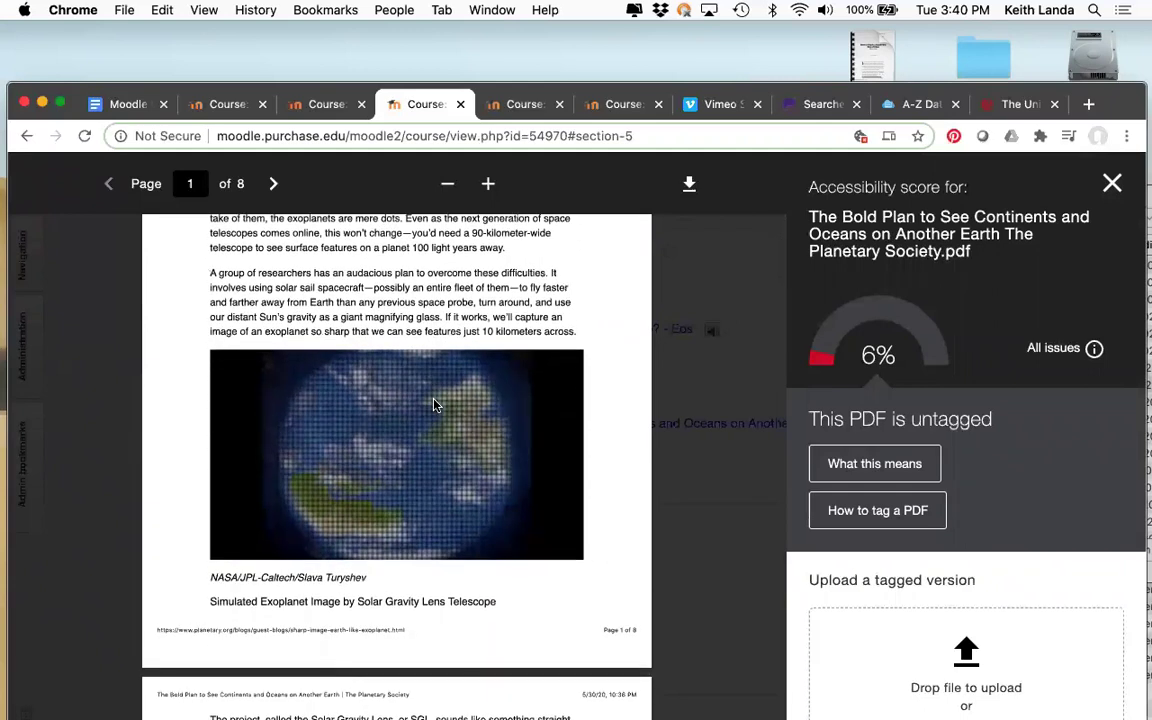
Show all accessibility issues for The Bold Plan PDF and examine the text and images on its first three preview pages
{"action": "left_click", "coordinate": [1065, 350]}
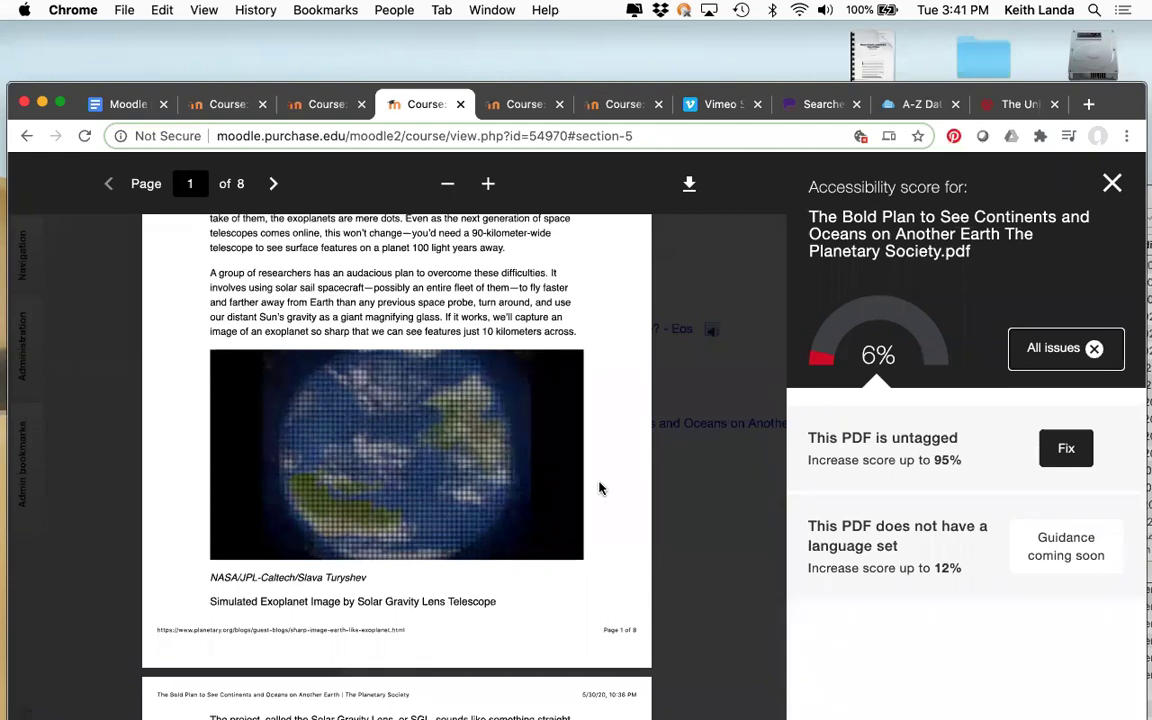
{"action": "scroll", "coordinate": [598, 478], "scroll_direction": "up", "scroll_amount": 3}
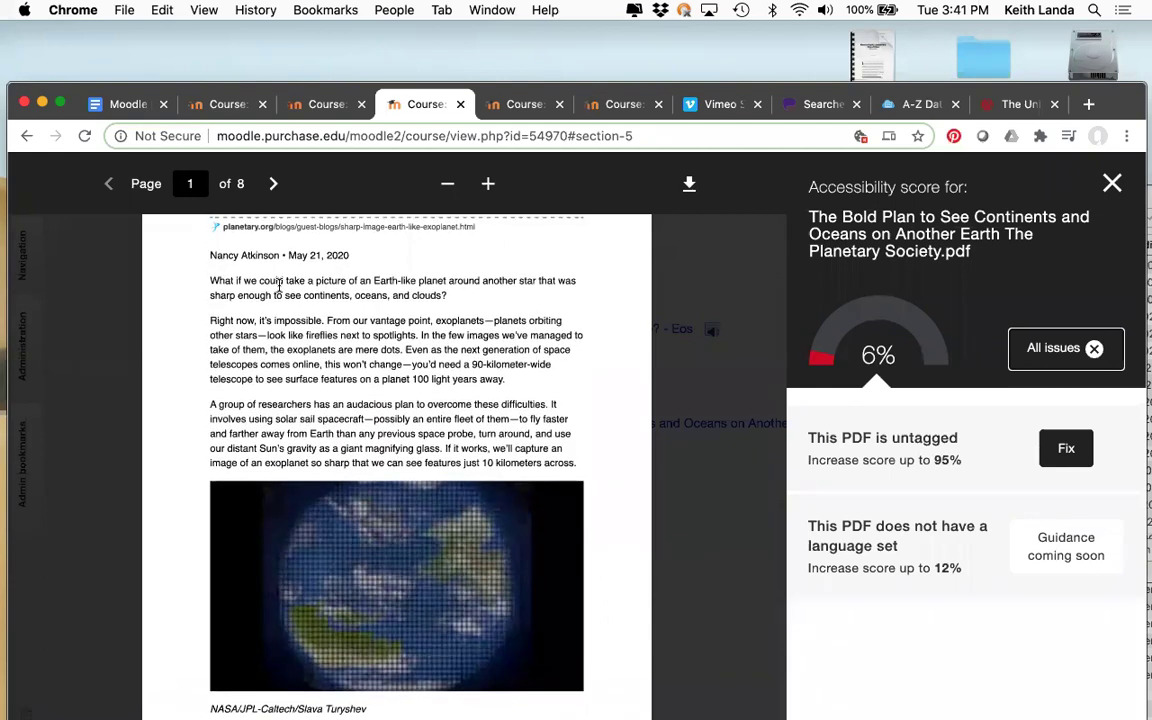
{"action": "scroll", "coordinate": [279, 285], "scroll_direction": "up", "scroll_amount": 2}
{"action": "scroll", "coordinate": [279, 285], "scroll_direction": "down", "scroll_amount": 10}
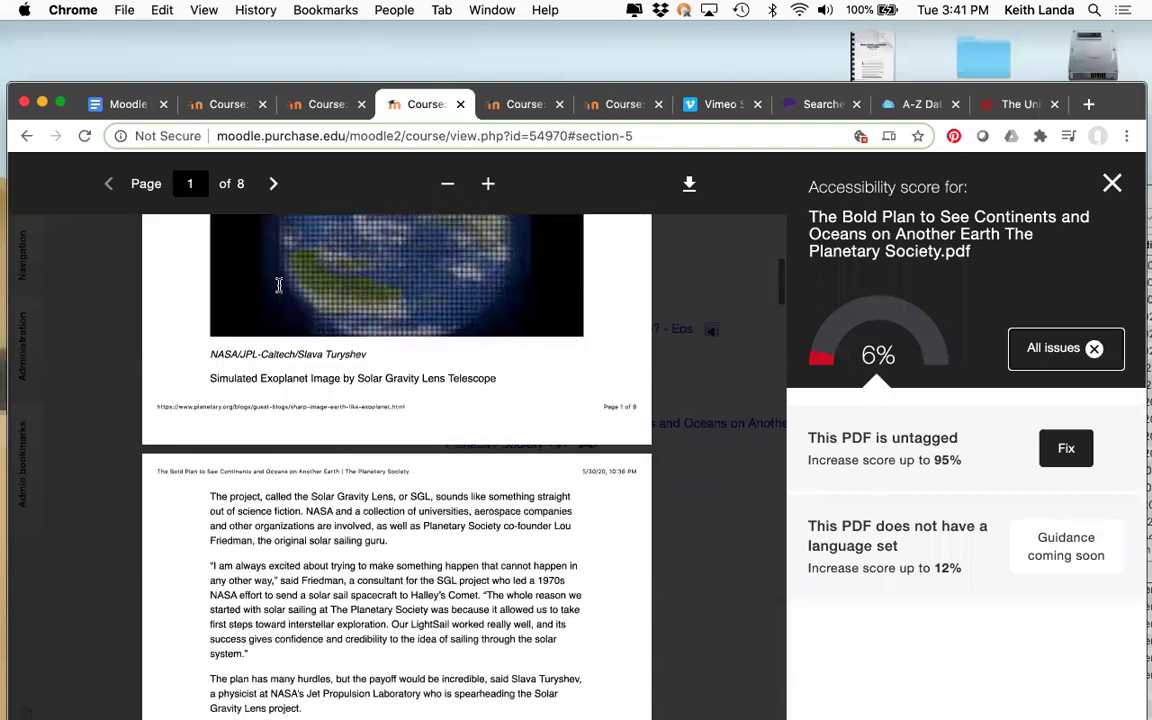
{"action": "scroll", "coordinate": [279, 285], "scroll_direction": "down", "scroll_amount": 8}
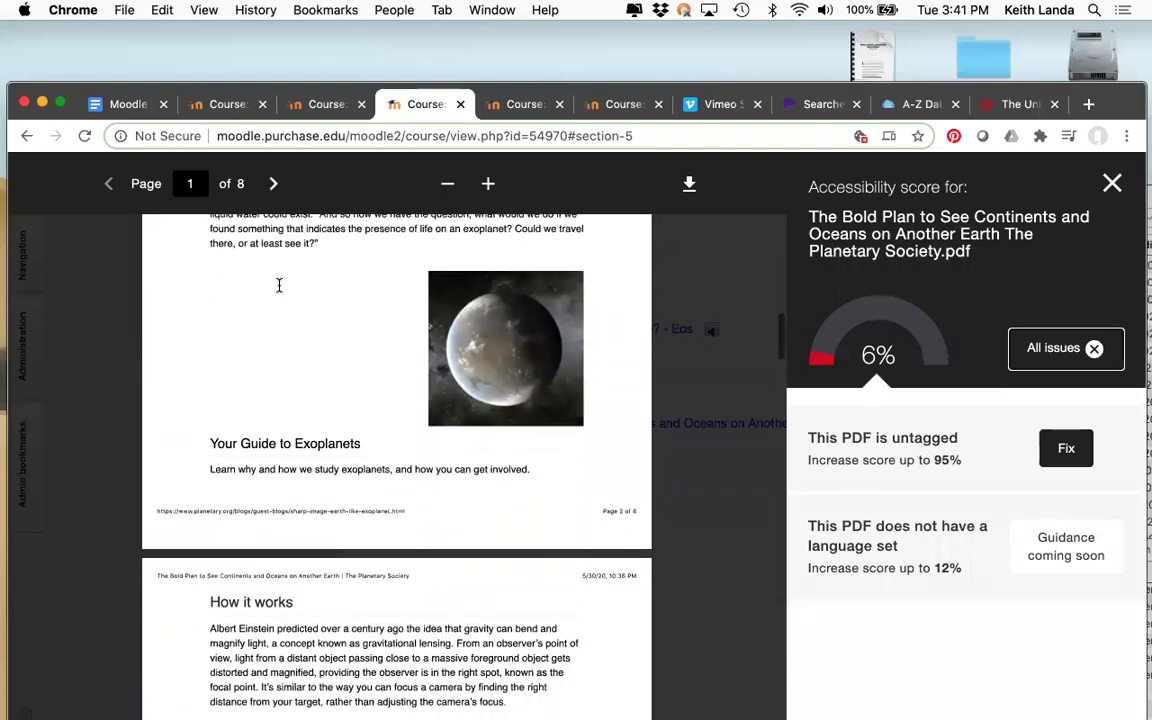
{"action": "scroll", "coordinate": [279, 291], "scroll_direction": "down", "scroll_amount": 7}
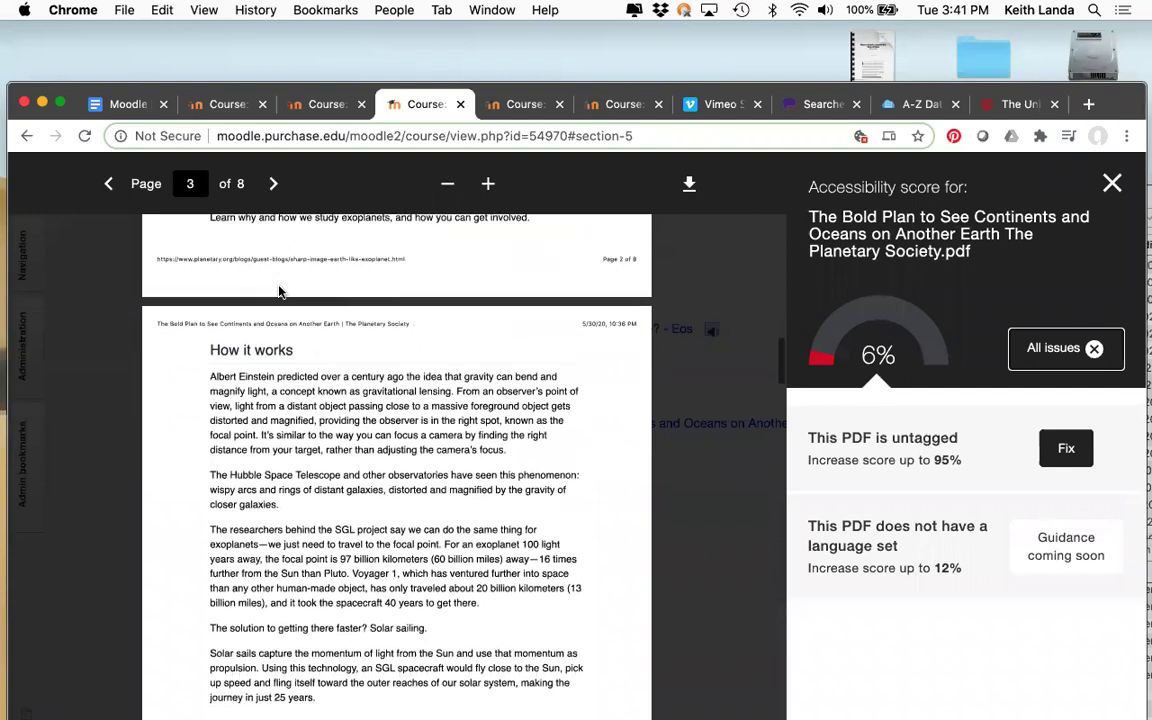
{"action": "scroll", "coordinate": [279, 291], "scroll_direction": "down", "scroll_amount": 2}
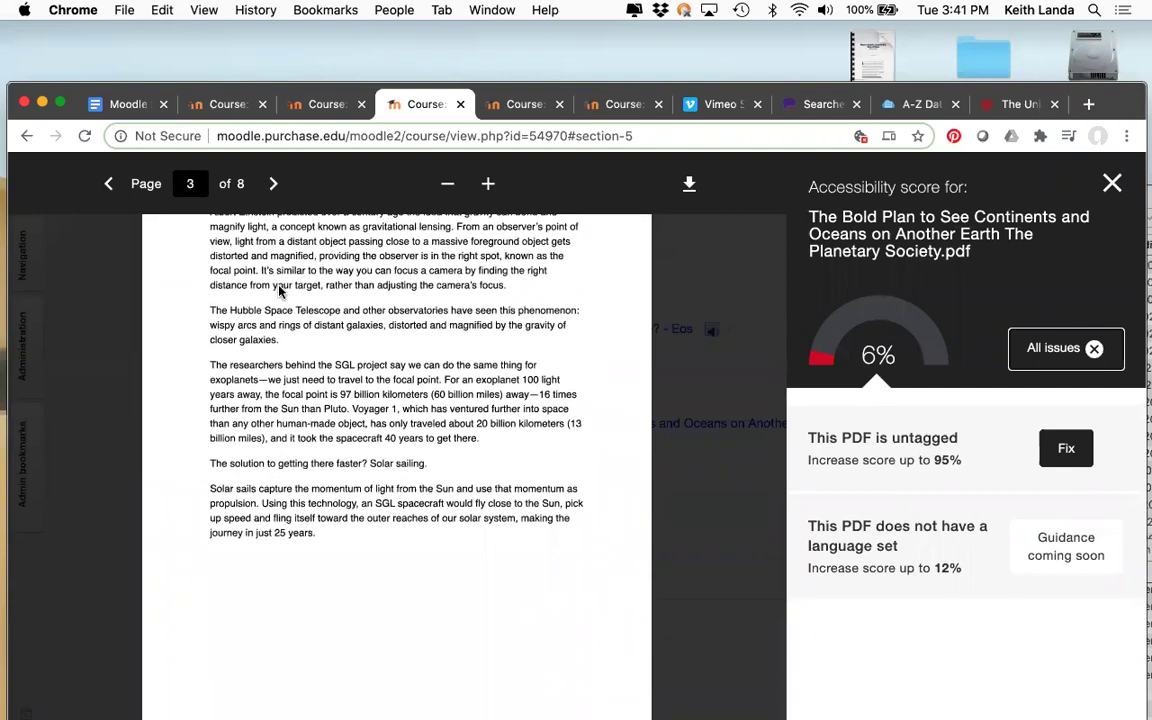
{"action": "scroll", "coordinate": [279, 291], "scroll_direction": "up", "scroll_amount": 9}
{"action": "scroll", "coordinate": [279, 291], "scroll_direction": "up", "scroll_amount": 8}
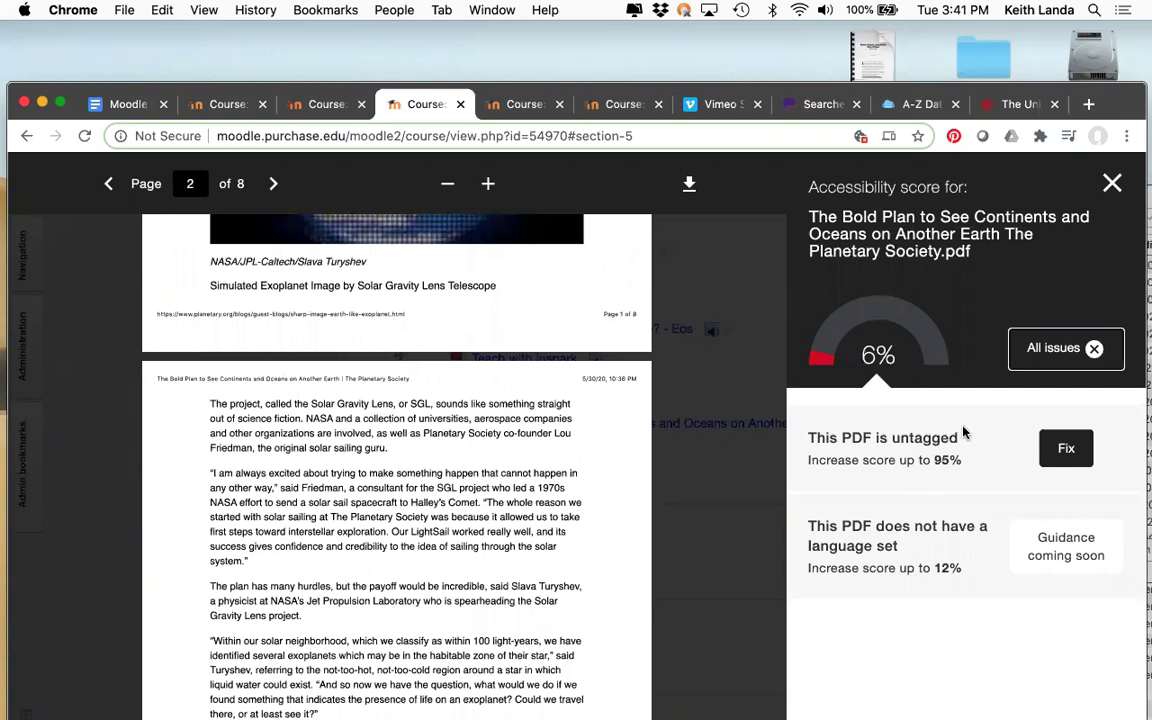
{"action": "scroll", "coordinate": [597, 498], "scroll_direction": "up", "scroll_amount": 12}
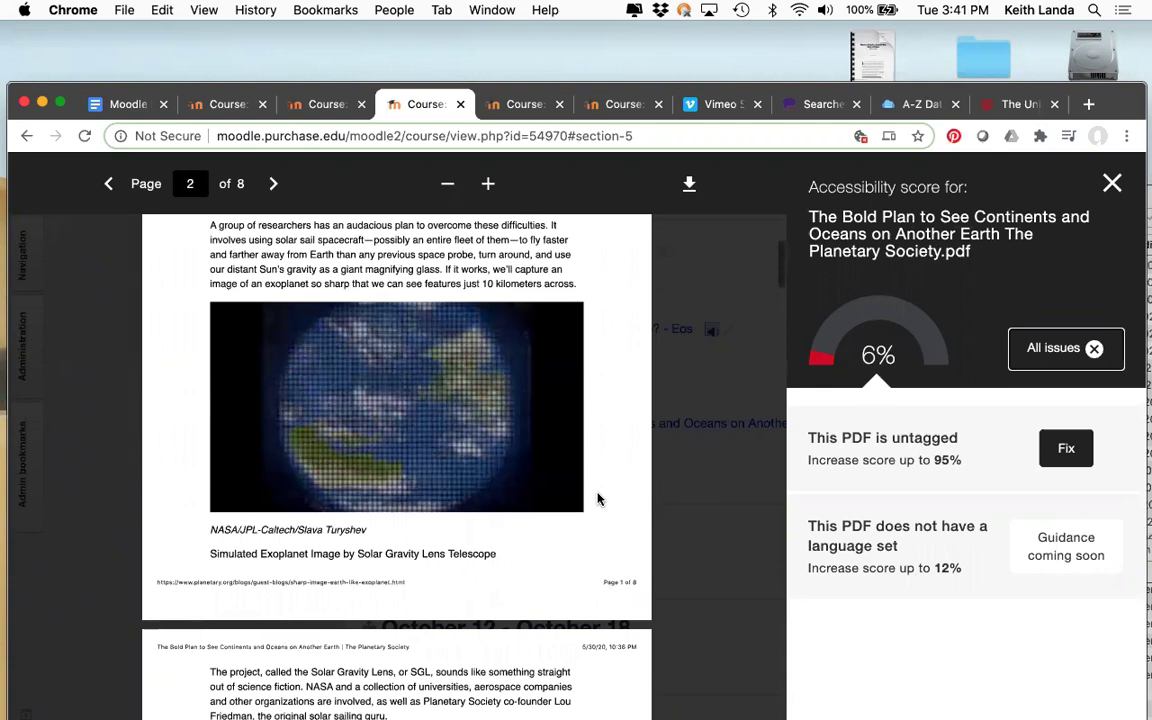
Look through the images and section headings across the remaining pages of the PDF preview and close the accessibility report
{"action": "scroll", "coordinate": [597, 498], "scroll_direction": "down", "scroll_amount": 10}
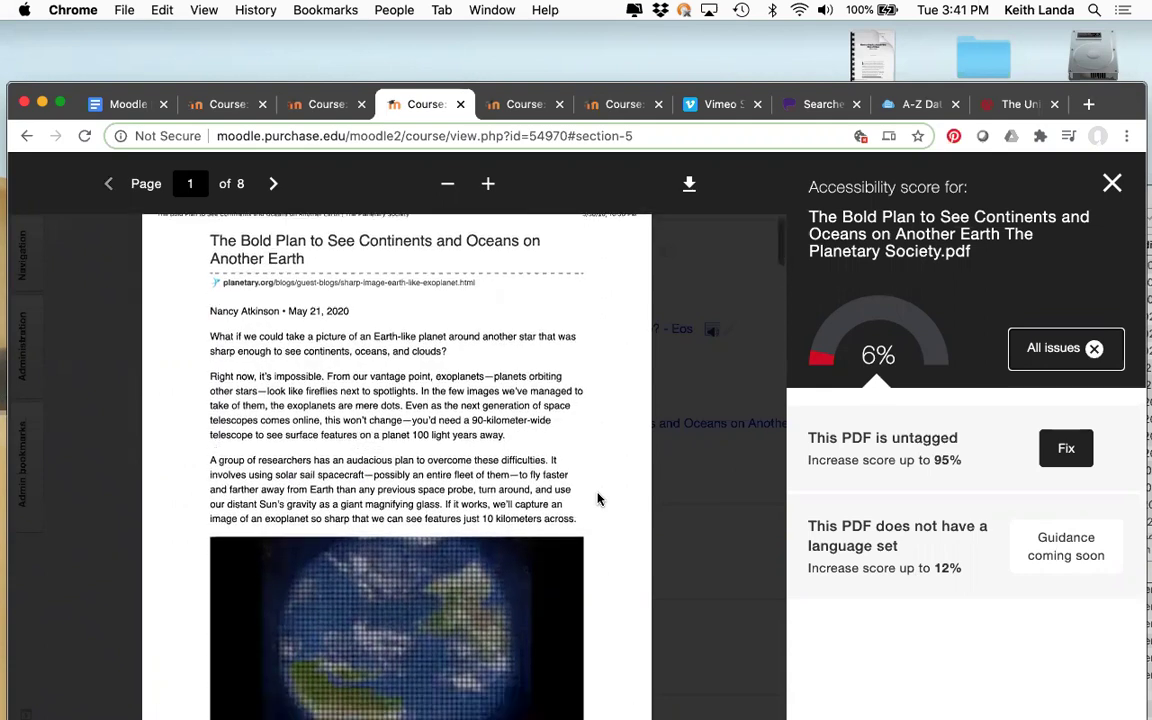
{"action": "scroll", "coordinate": [597, 498], "scroll_direction": "down", "scroll_amount": 4}
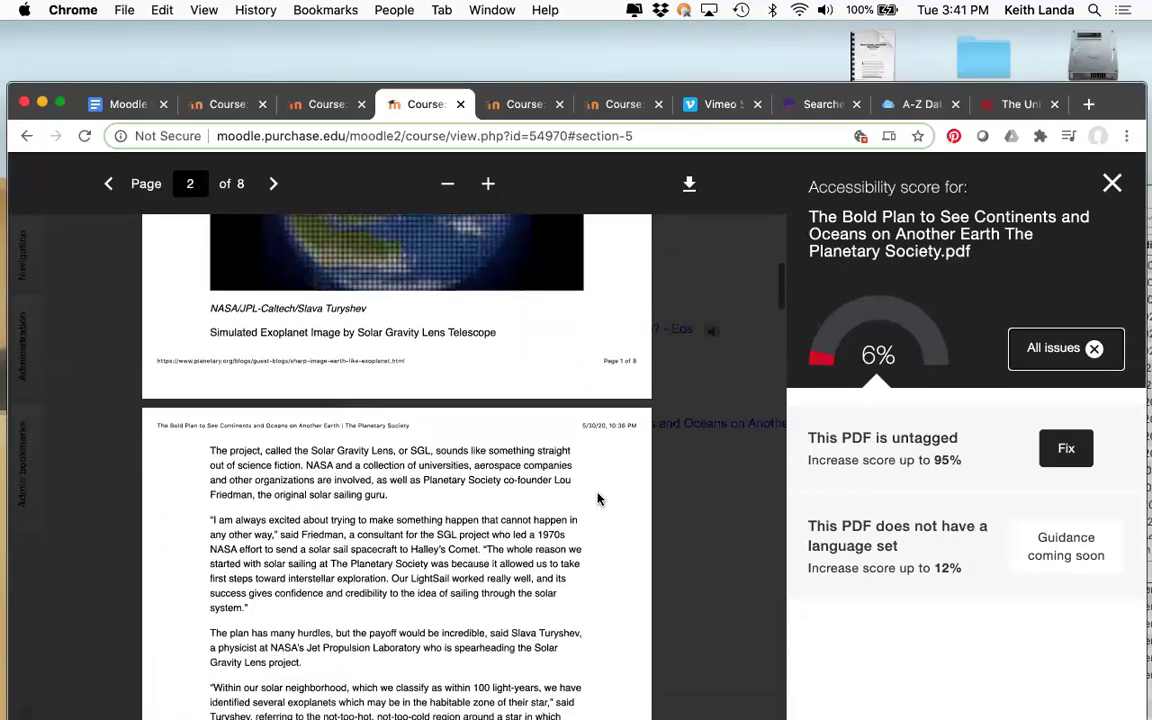
{"action": "scroll", "coordinate": [597, 498], "scroll_direction": "down", "scroll_amount": 1}
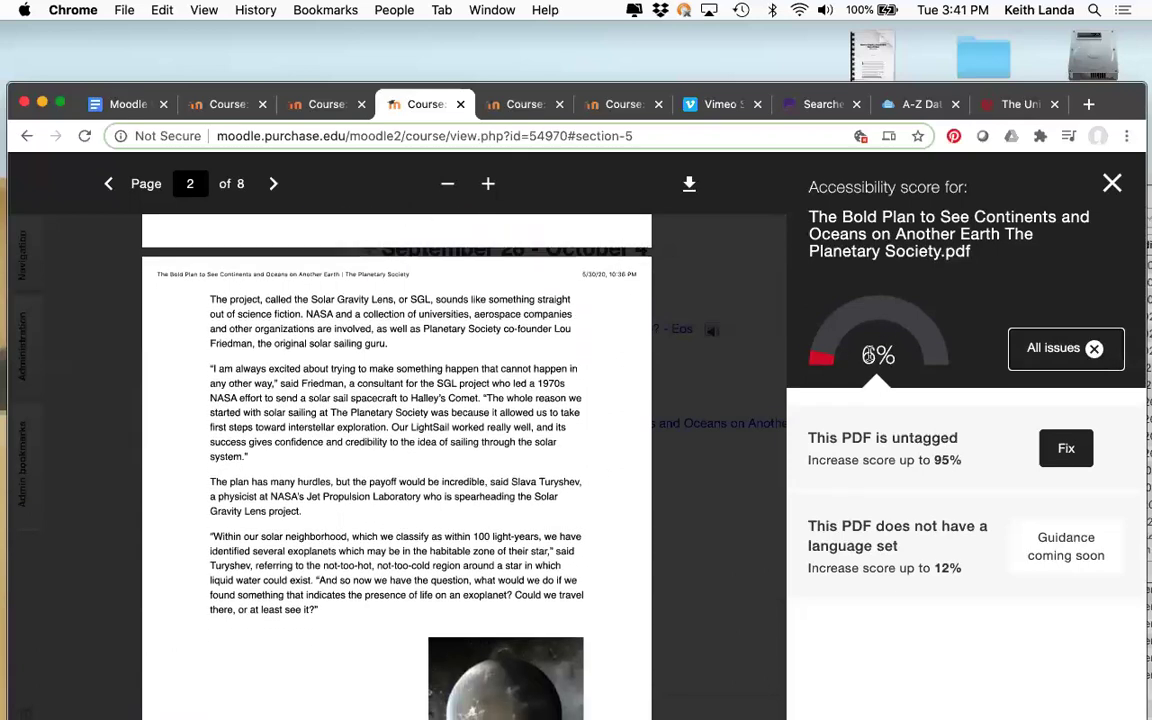
{"action": "scroll", "coordinate": [556, 499], "scroll_direction": "down", "scroll_amount": 4}
{"action": "scroll", "coordinate": [556, 499], "scroll_direction": "down", "scroll_amount": 10}
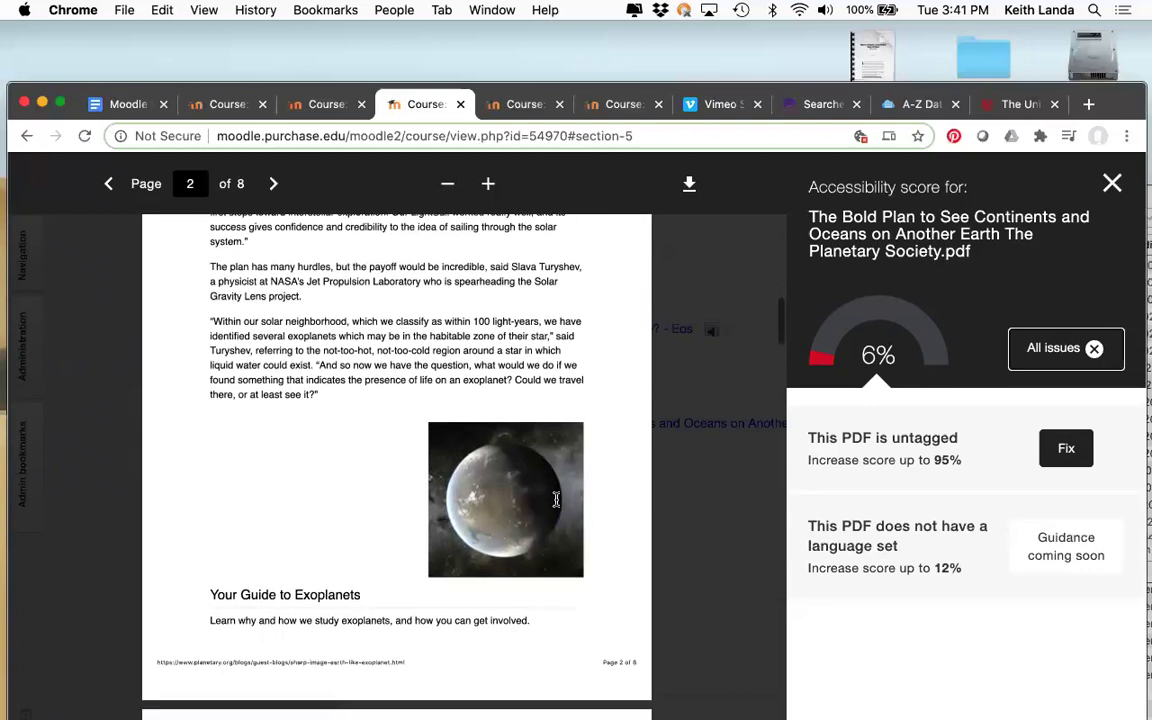
{"action": "scroll", "coordinate": [556, 499], "scroll_direction": "down", "scroll_amount": 6}
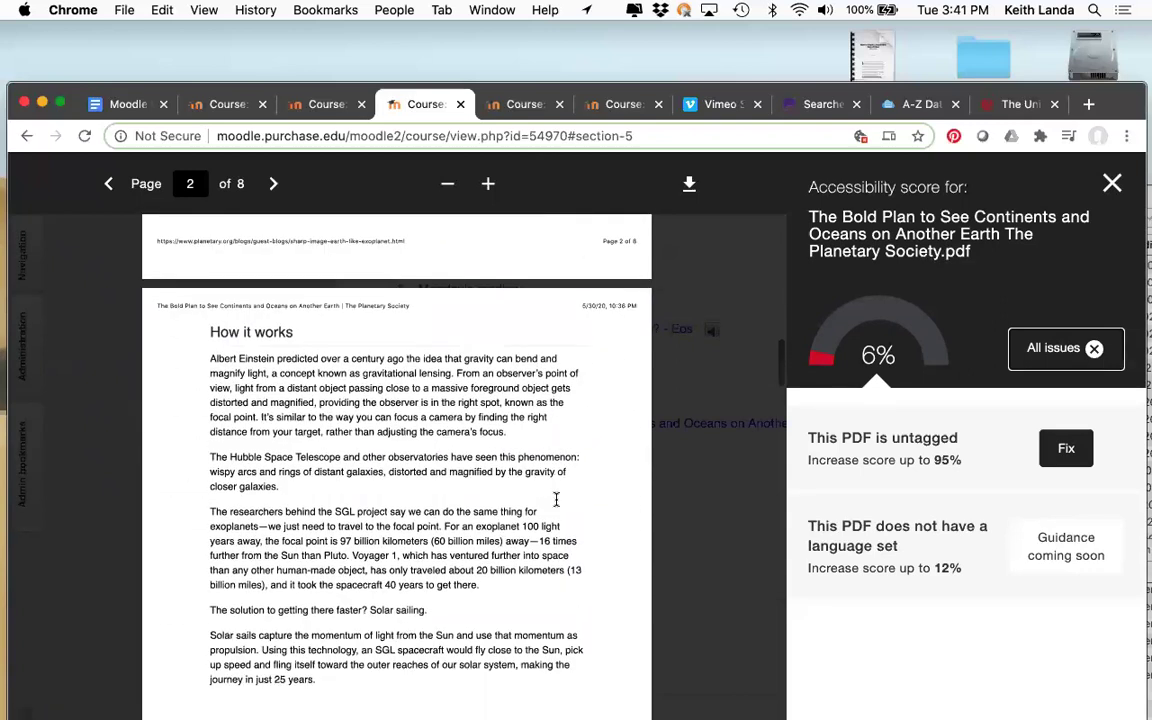
{"action": "scroll", "coordinate": [556, 499], "scroll_direction": "down", "scroll_amount": 7}
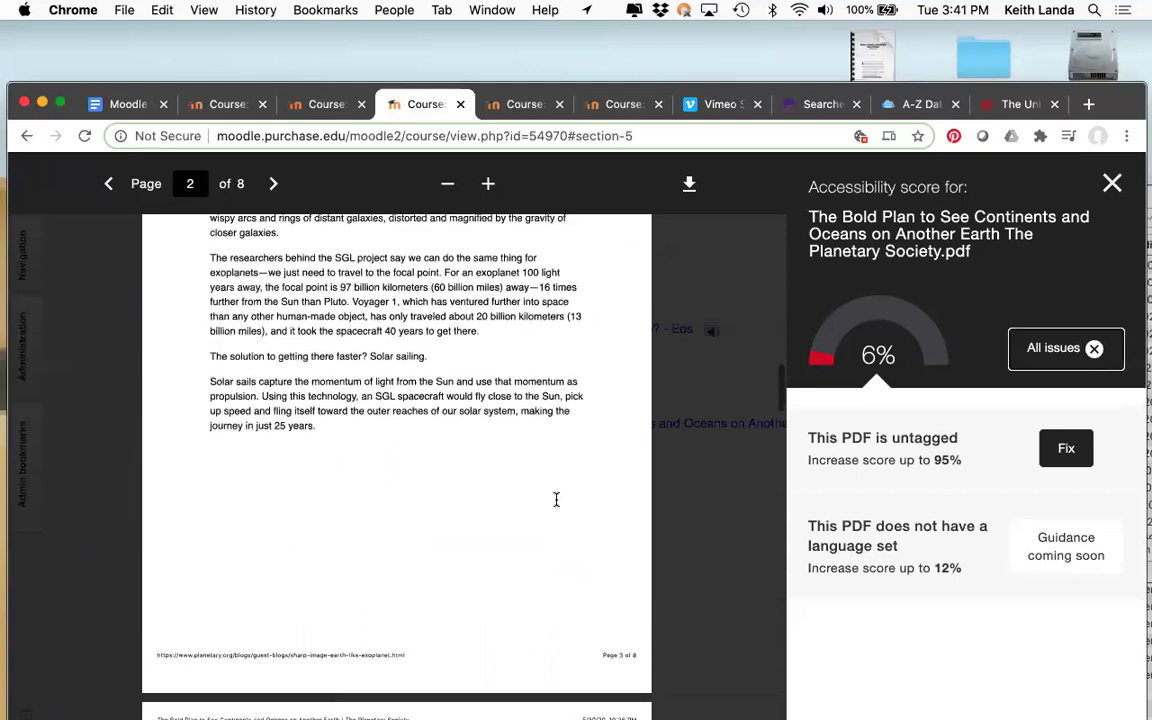
{"action": "scroll", "coordinate": [556, 499], "scroll_direction": "down", "scroll_amount": 18}
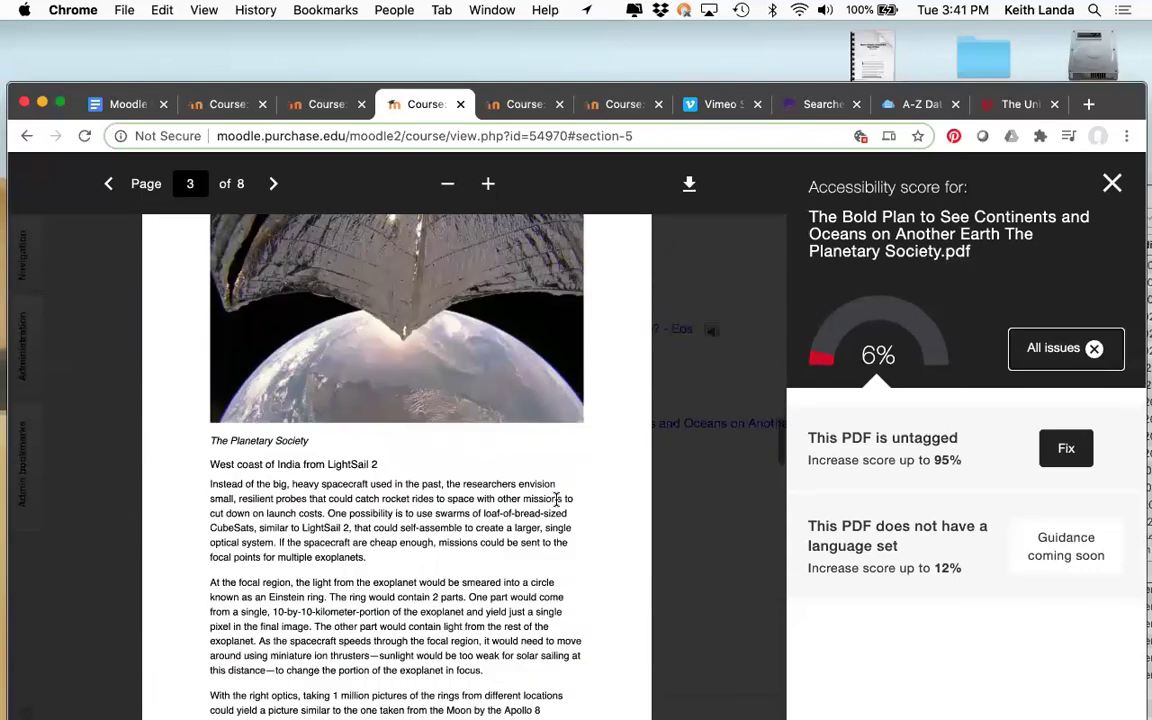
{"action": "scroll", "coordinate": [556, 499], "scroll_direction": "down", "scroll_amount": 20}
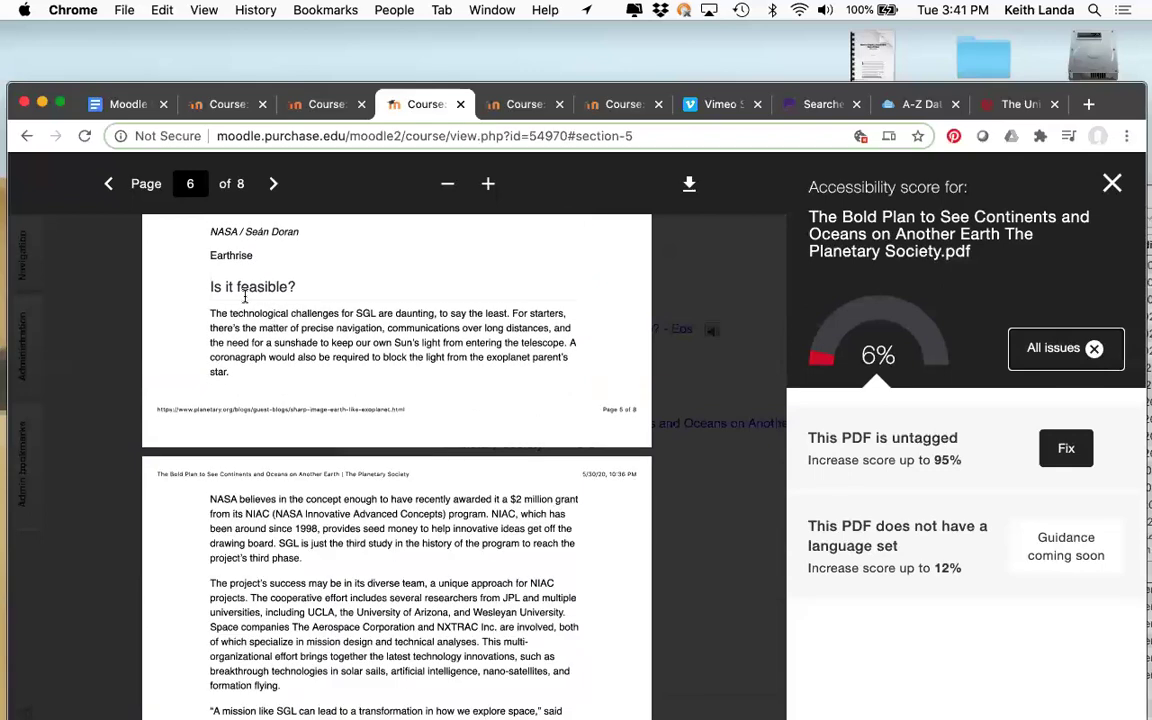
{"action": "scroll", "coordinate": [330, 490], "scroll_direction": "down", "scroll_amount": 7}
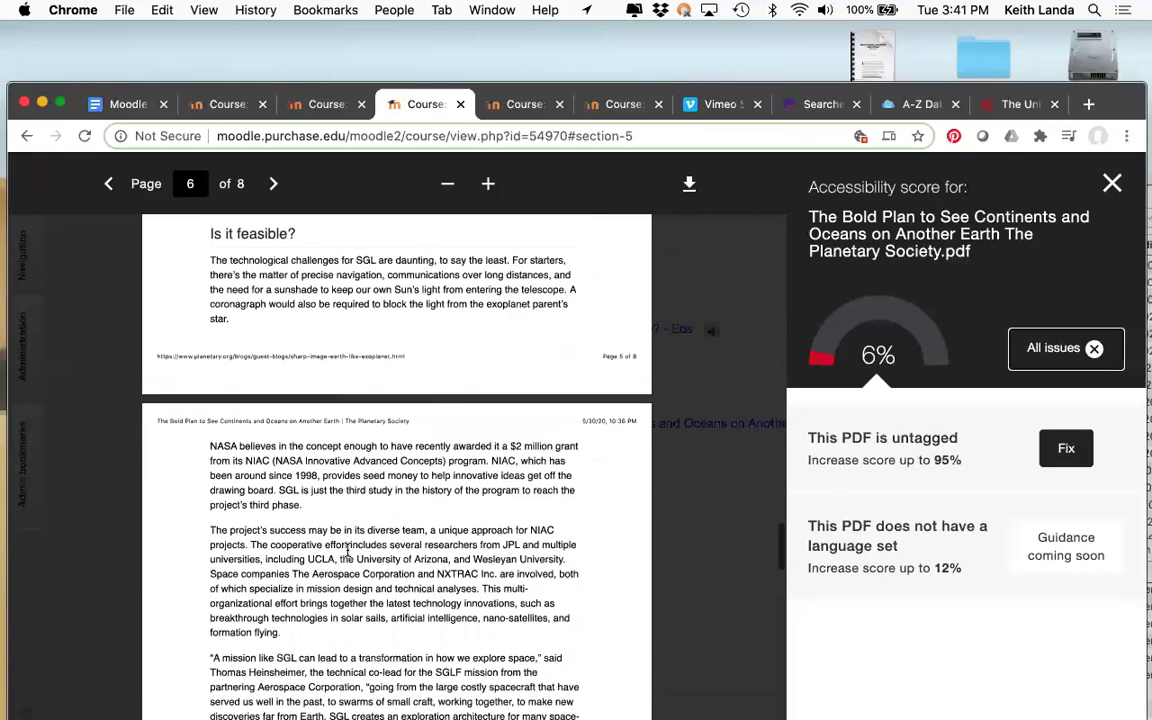
{"action": "scroll", "coordinate": [330, 490], "scroll_direction": "down", "scroll_amount": 11}
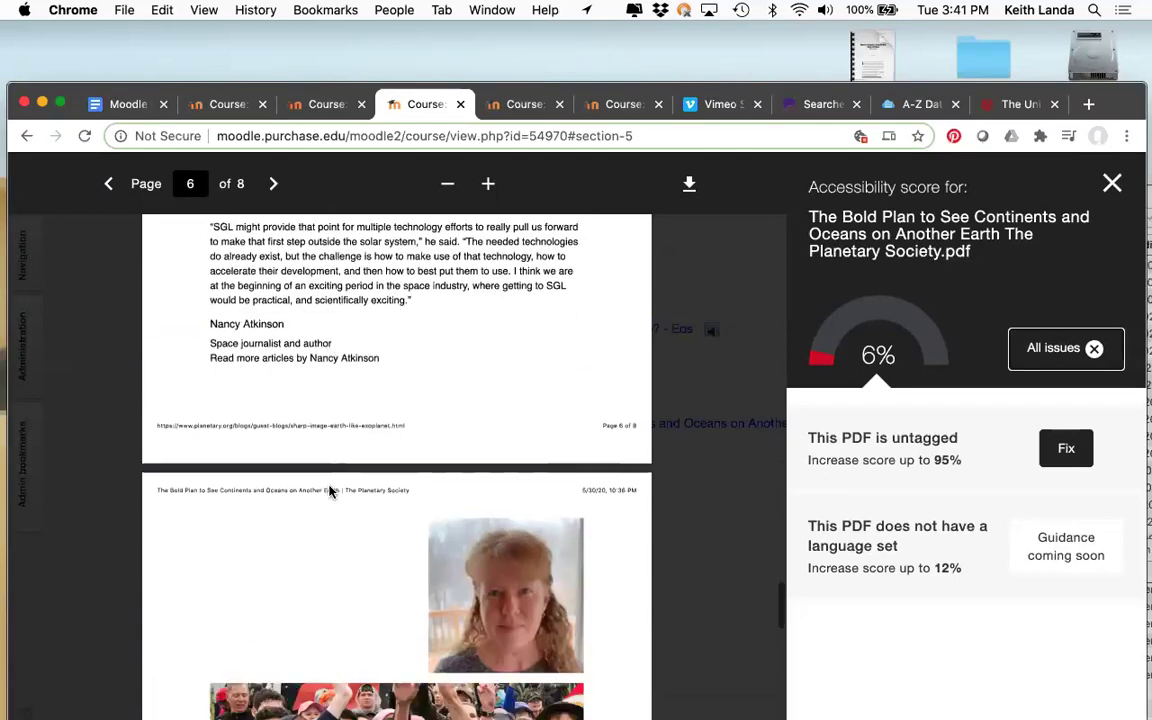
{"action": "scroll", "coordinate": [330, 490], "scroll_direction": "up", "scroll_amount": 15}
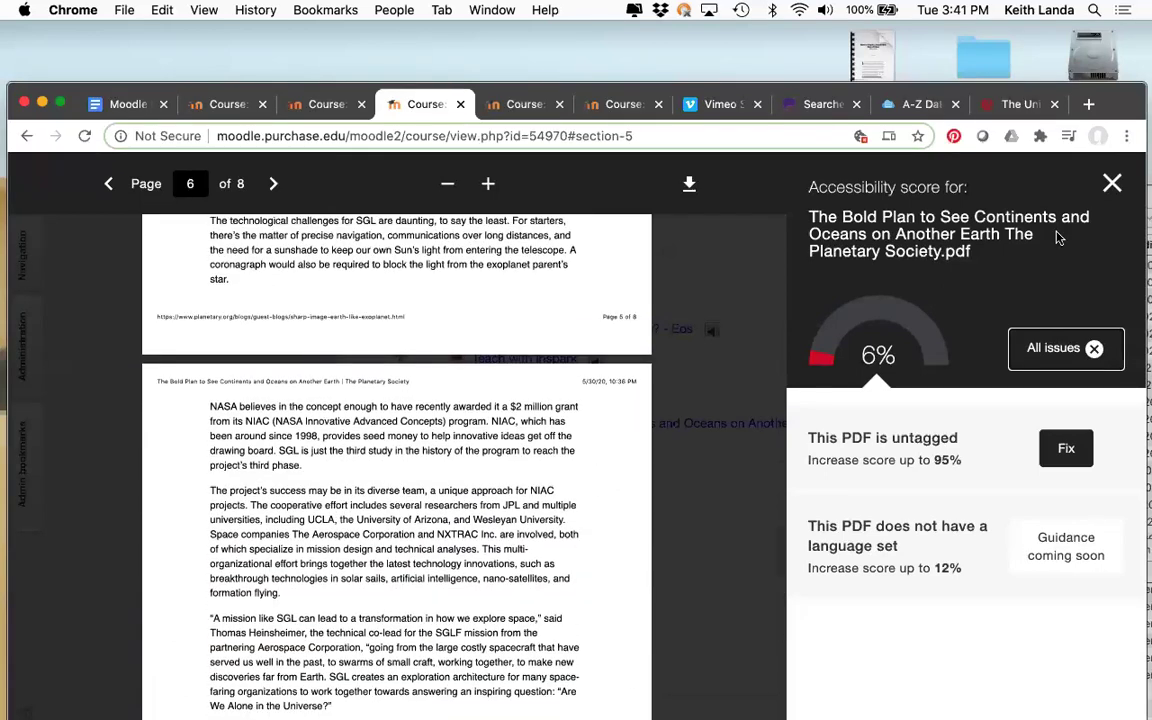
{"action": "left_click", "coordinate": [1112, 183]}
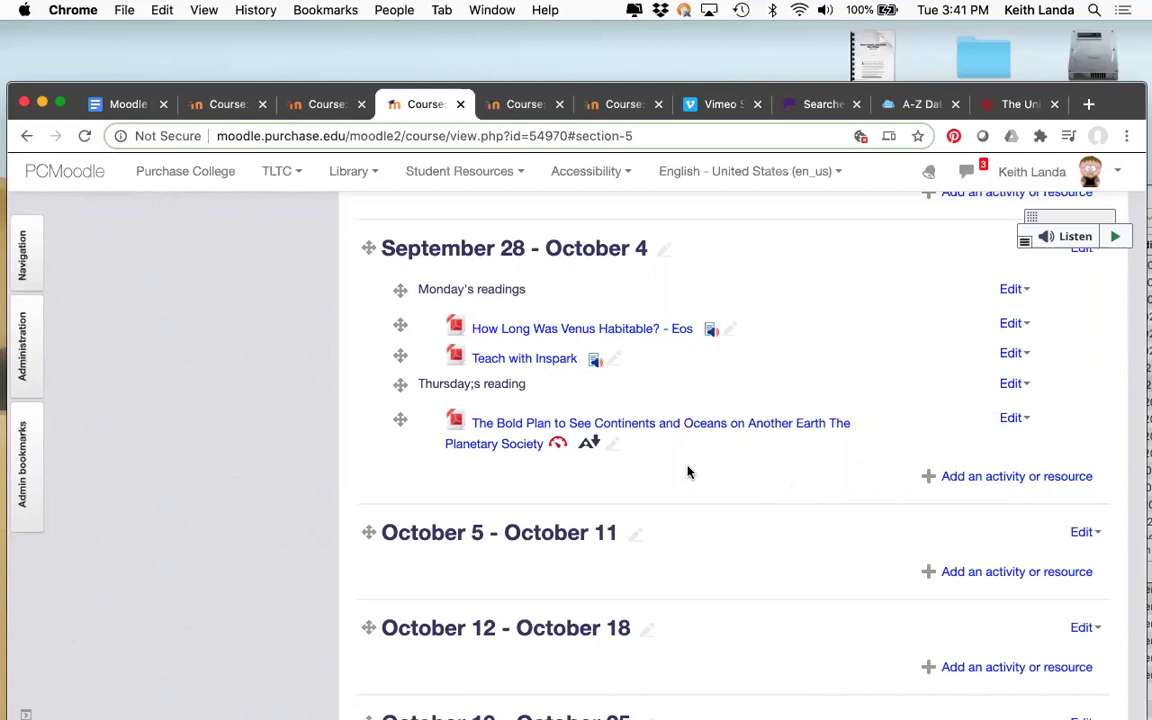
Review the file and folder resources topics in the Moodle Basics series outline document and return to the Search for Life in Universe course
{"action": "key", "text": "super+Tab"}
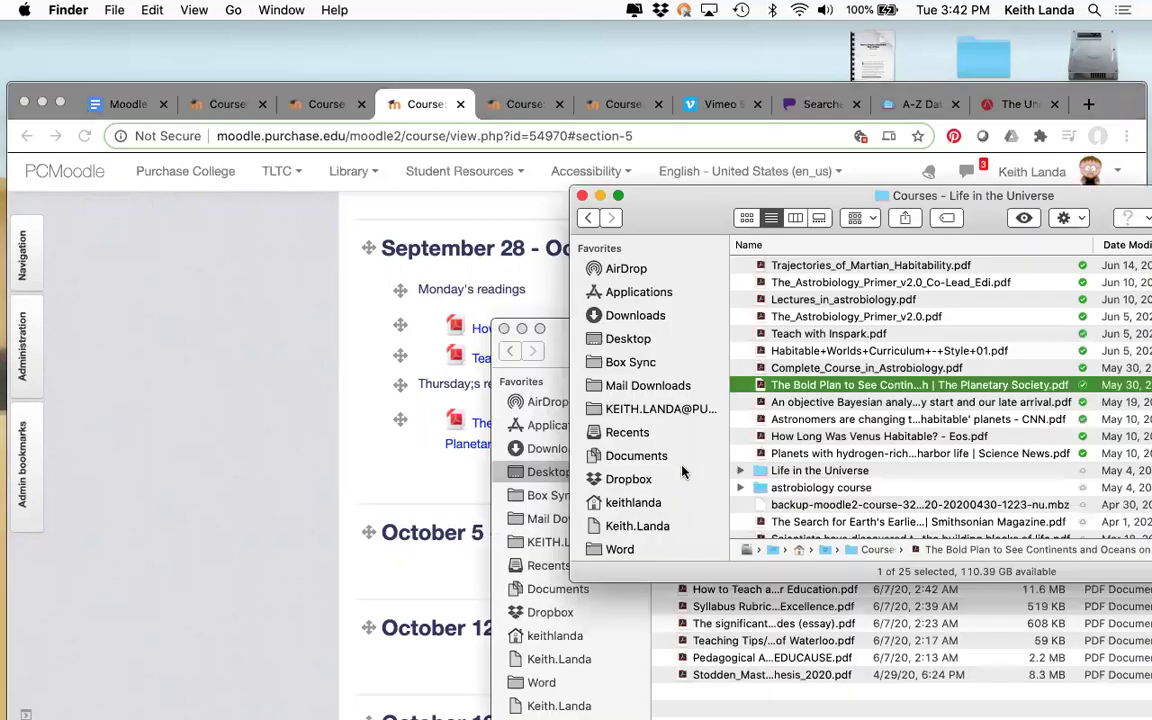
{"action": "left_click", "coordinate": [375, 468]}
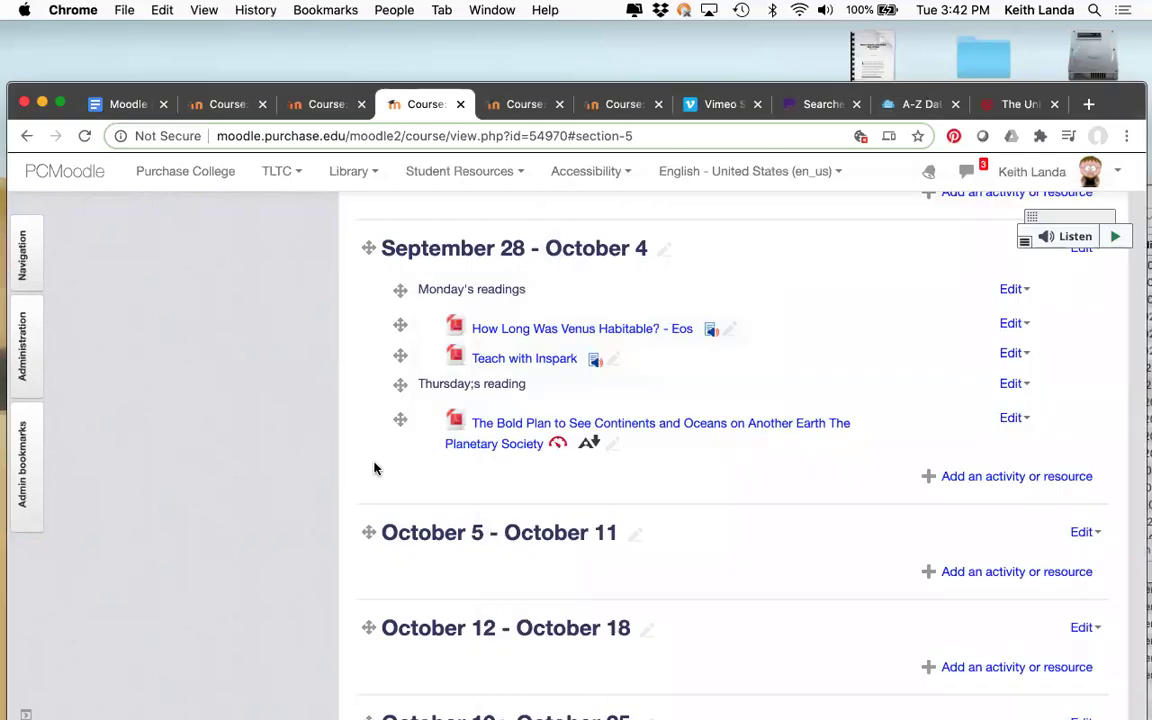
{"action": "left_click", "coordinate": [103, 95]}
{"action": "scroll", "coordinate": [336, 517], "scroll_direction": "down", "scroll_amount": 3}
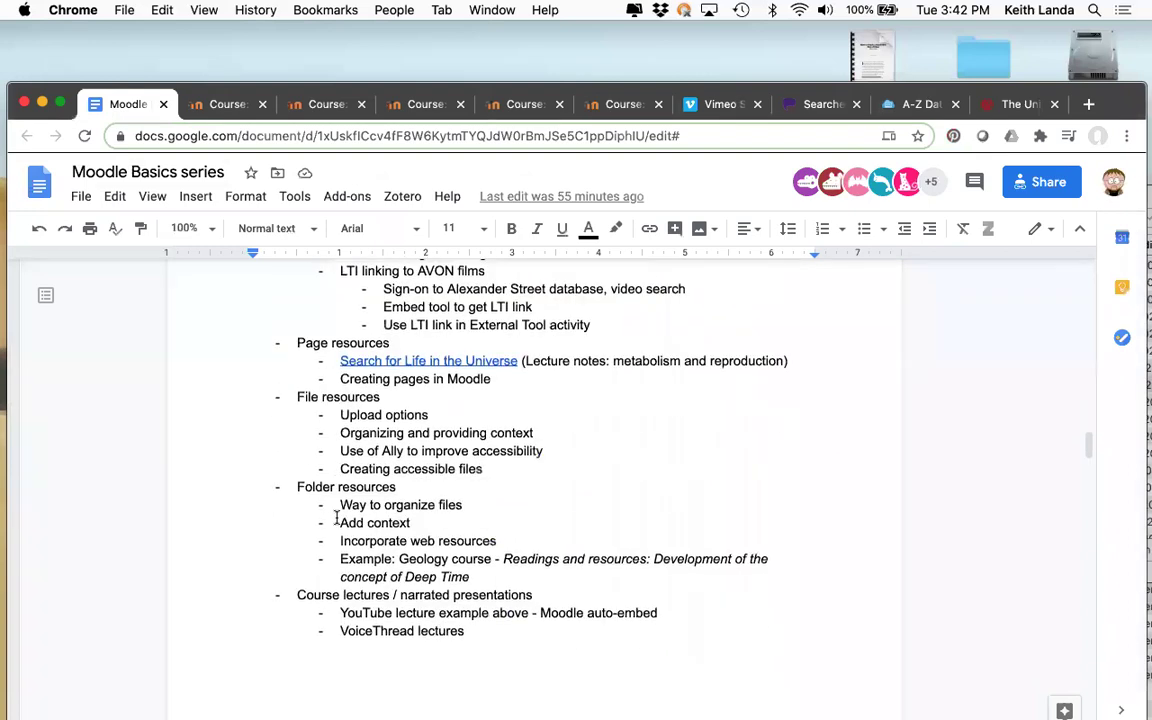
{"action": "key", "text": "super+Tab"}
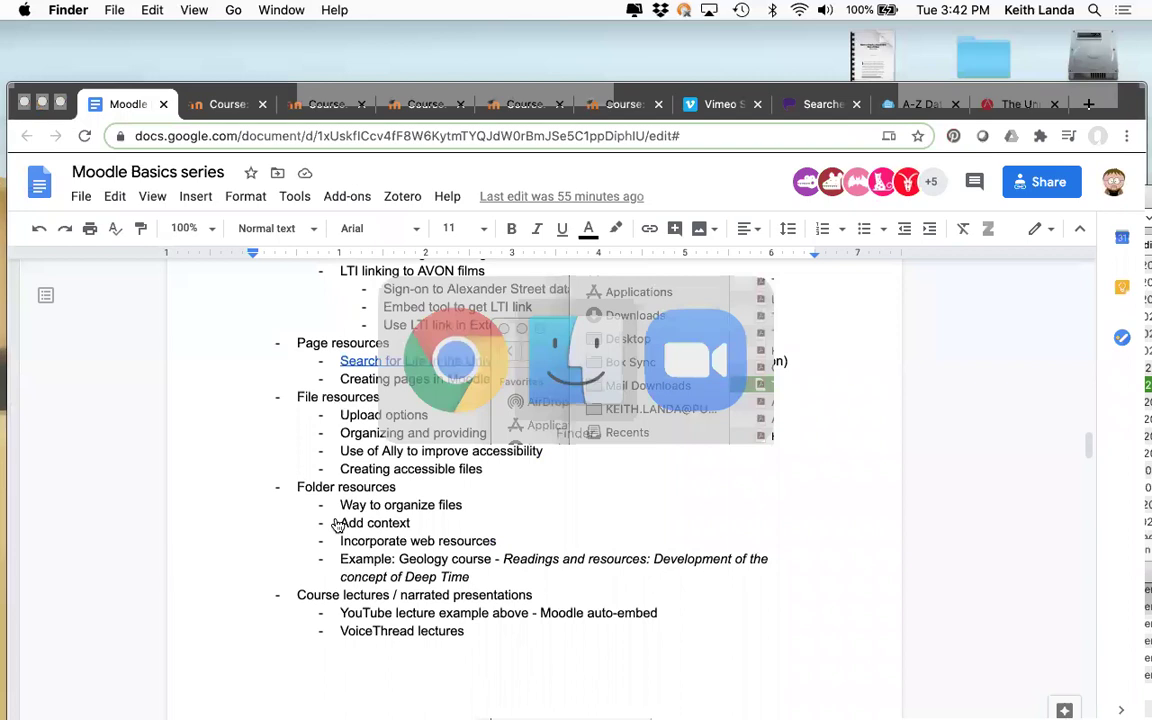
{"action": "left_click", "coordinate": [455, 511]}
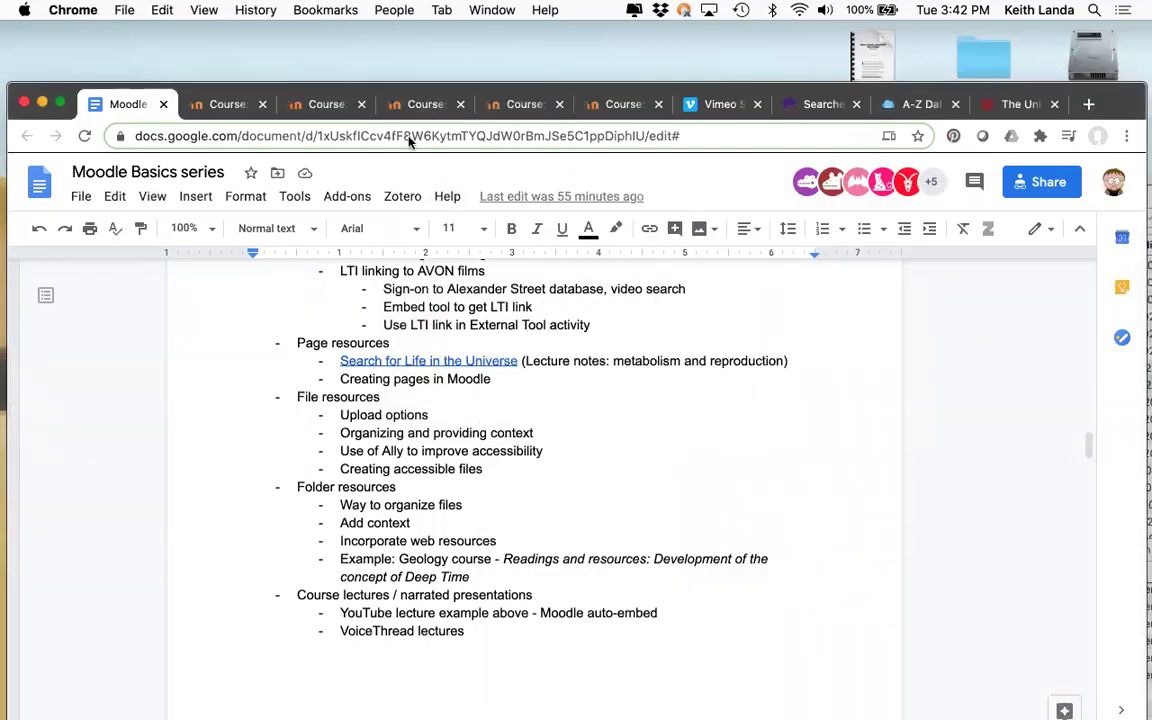
{"action": "left_click", "coordinate": [418, 104]}
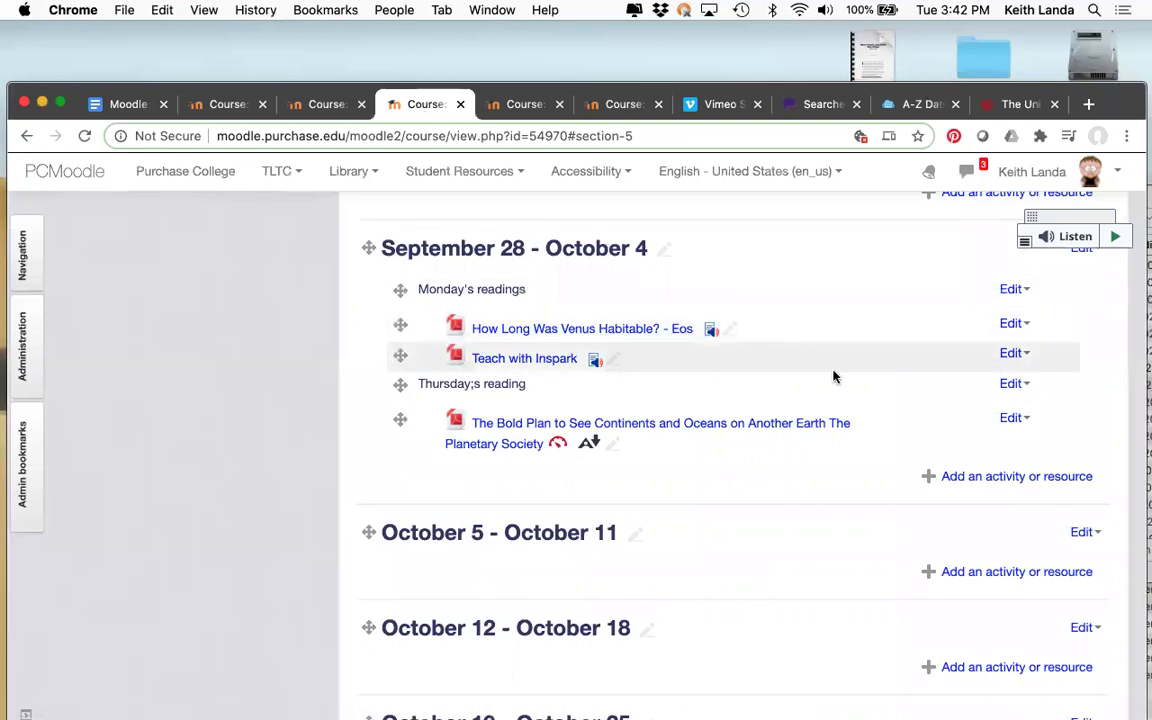
Open the settings of The Bold Plan to See Continents and Oceans PDF, review its description, file and access options, and cancel without saving
{"action": "left_click", "coordinate": [1018, 418]}
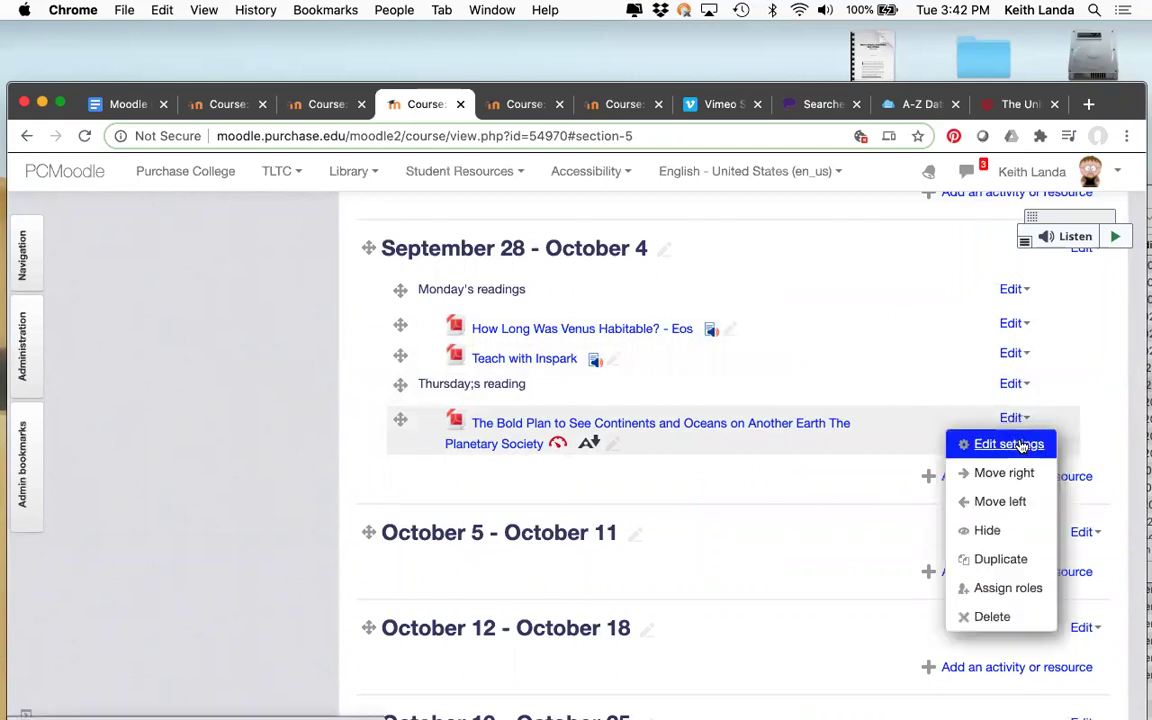
{"action": "left_click", "coordinate": [1021, 446]}
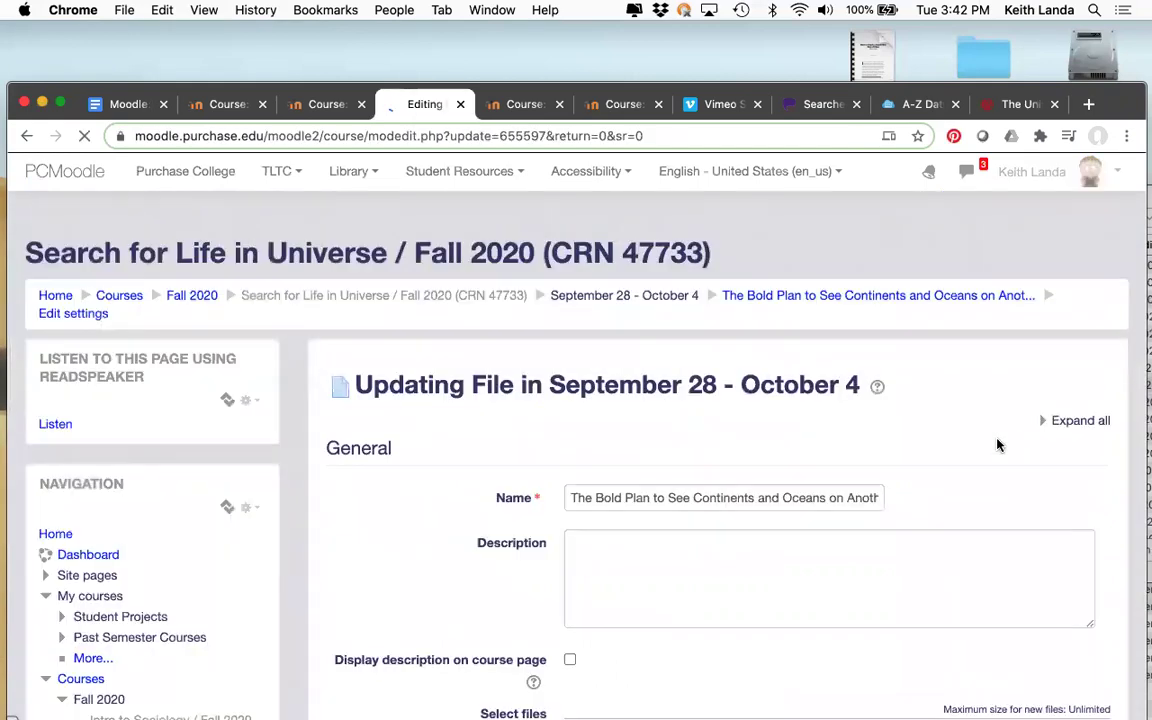
{"action": "scroll", "coordinate": [627, 473], "scroll_direction": "down", "scroll_amount": 3}
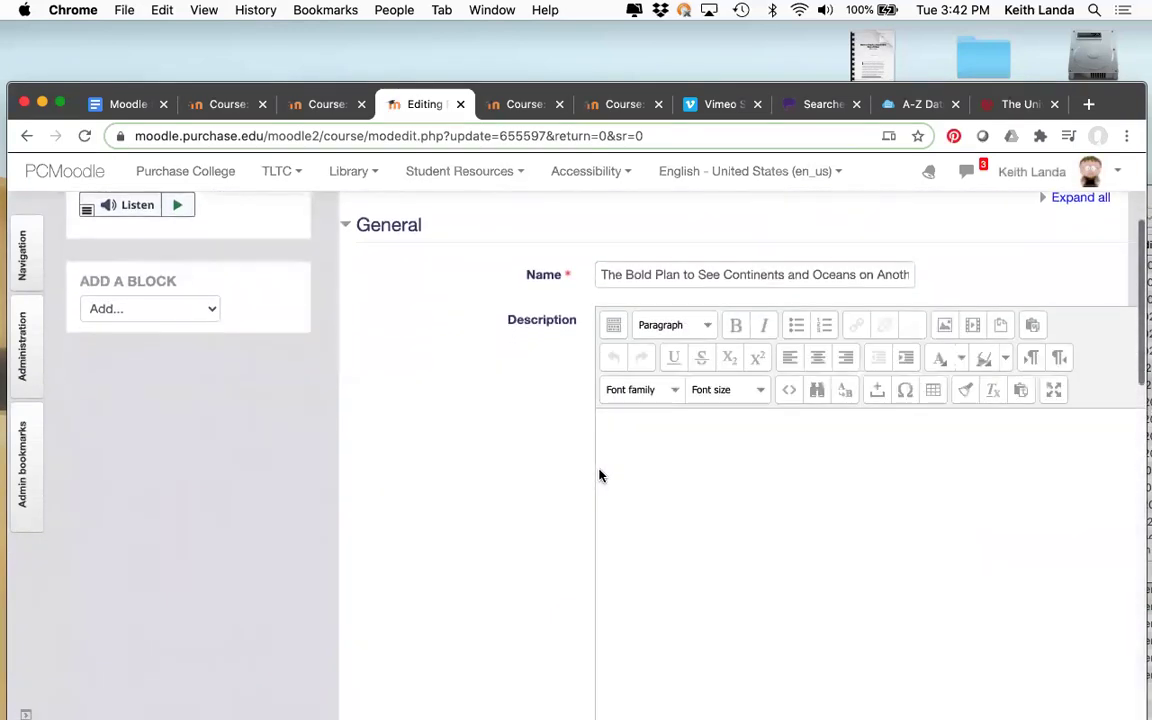
{"action": "scroll", "coordinate": [600, 476], "scroll_direction": "down", "scroll_amount": 3}
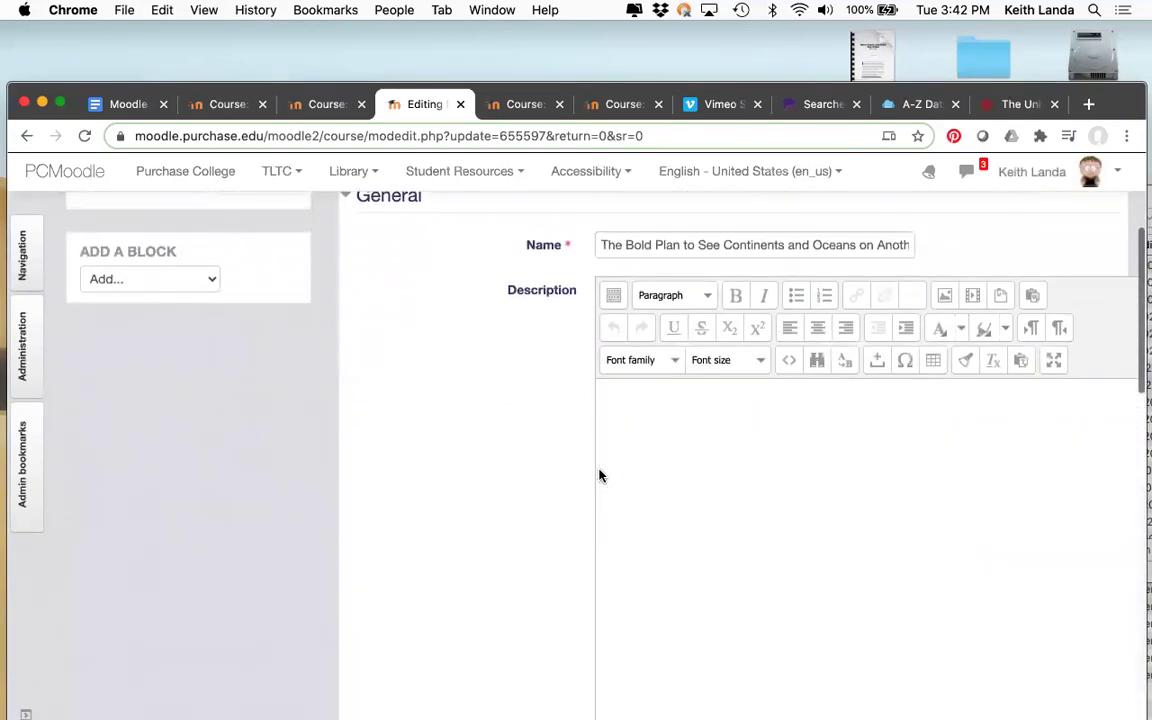
{"action": "scroll", "coordinate": [643, 411], "scroll_direction": "down", "scroll_amount": 2}
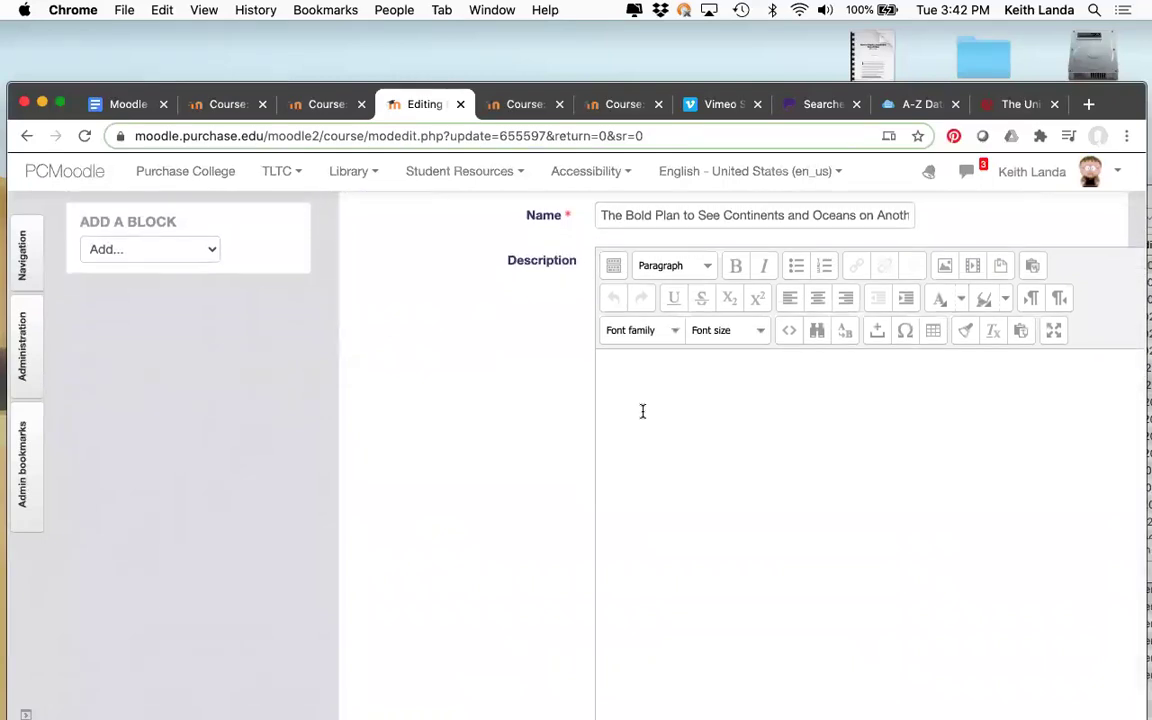
{"action": "scroll", "coordinate": [643, 411], "scroll_direction": "down", "scroll_amount": 3}
{"action": "scroll", "coordinate": [643, 411], "scroll_direction": "down", "scroll_amount": 10}
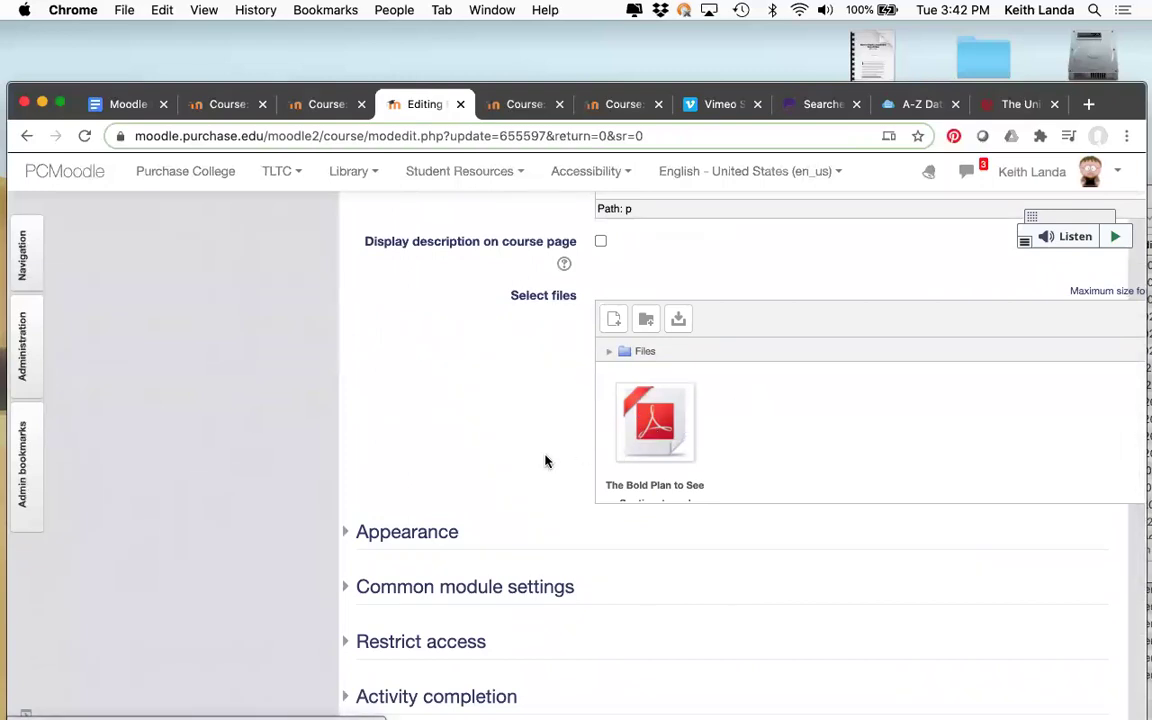
{"action": "scroll", "coordinate": [545, 462], "scroll_direction": "down", "scroll_amount": 5}
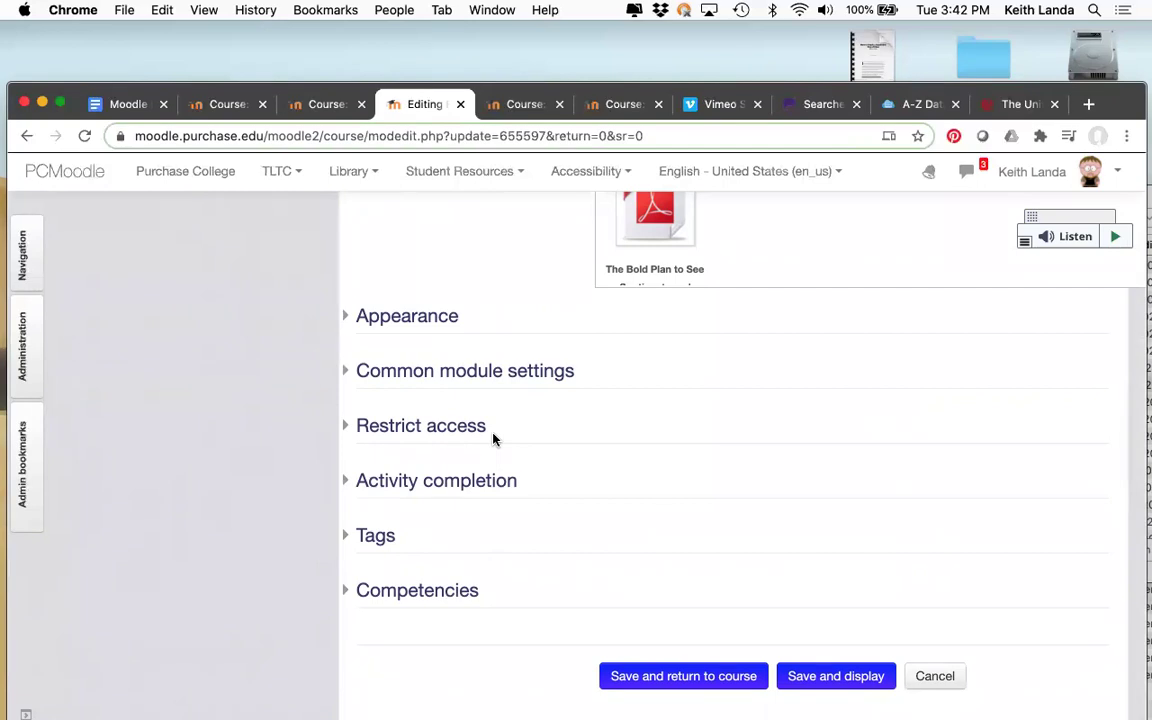
{"action": "scroll", "coordinate": [494, 438], "scroll_direction": "down", "scroll_amount": 3}
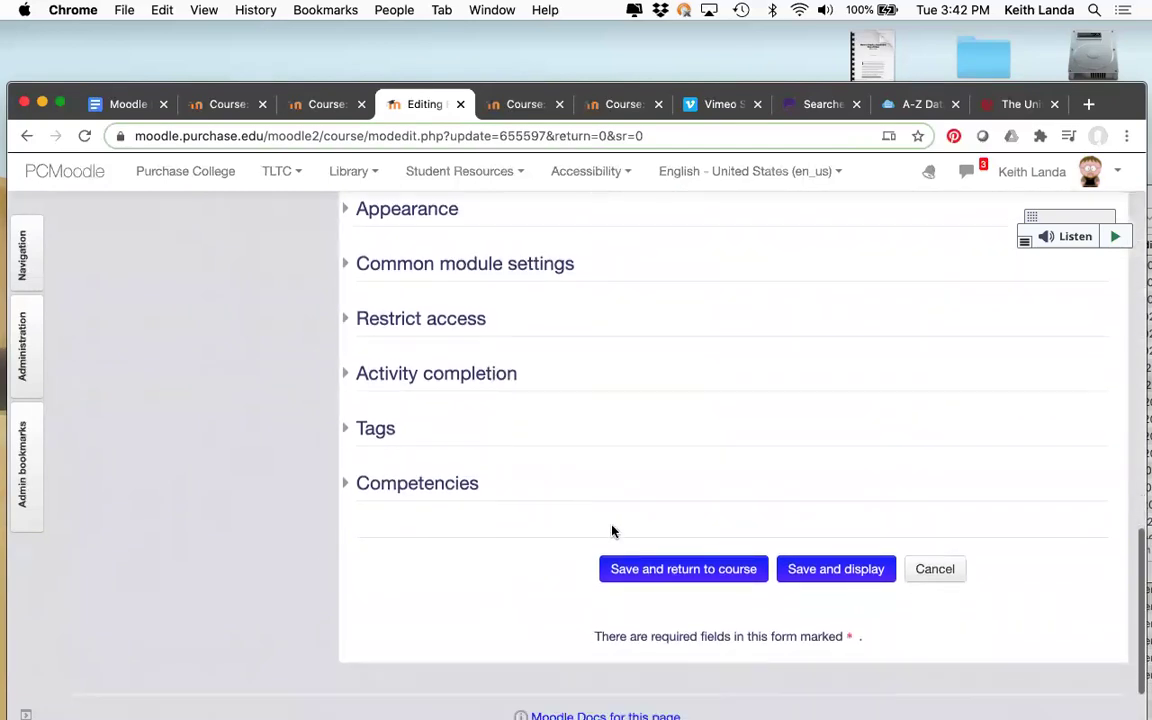
{"action": "left_click", "coordinate": [933, 568]}
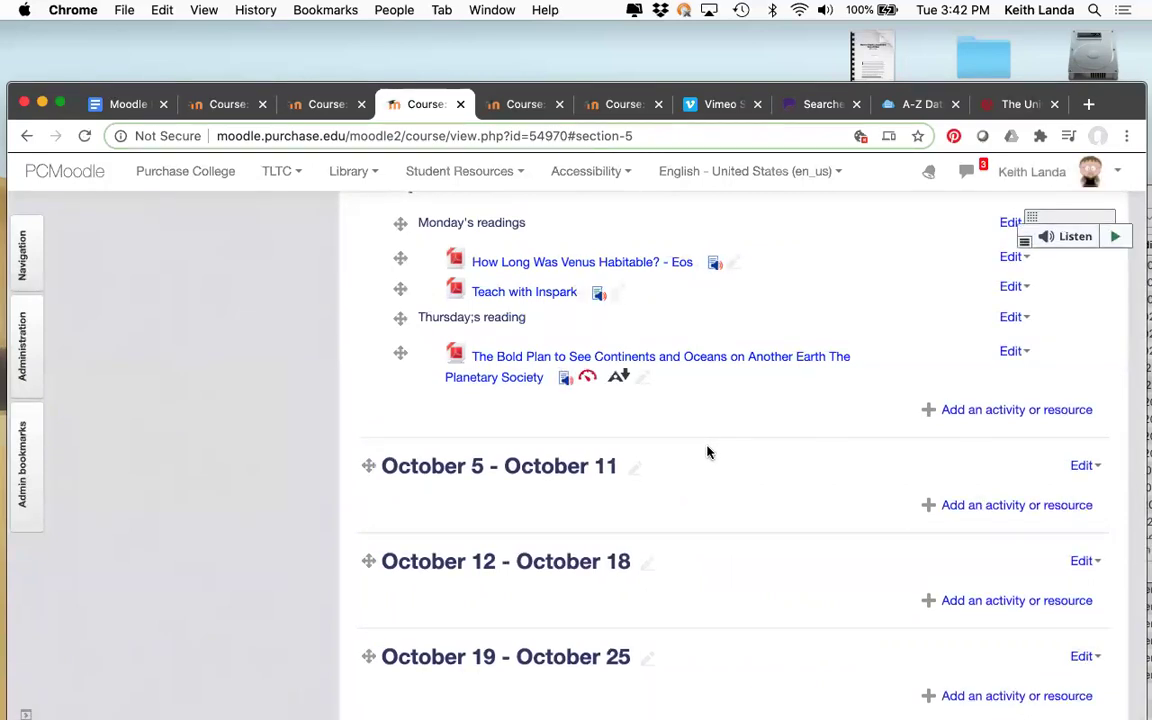
Start a new File resource in the September 28 - October 4 section and name it "file upload"
{"action": "left_click", "coordinate": [965, 410]}
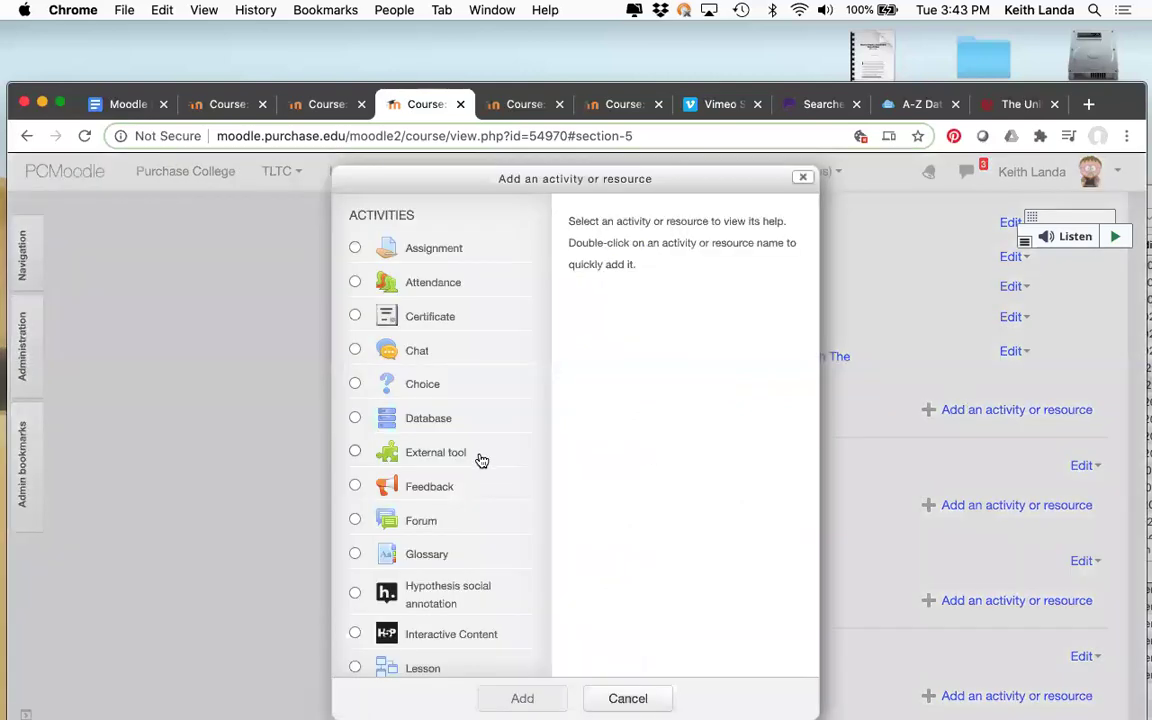
{"action": "scroll", "coordinate": [478, 460], "scroll_direction": "down", "scroll_amount": 10}
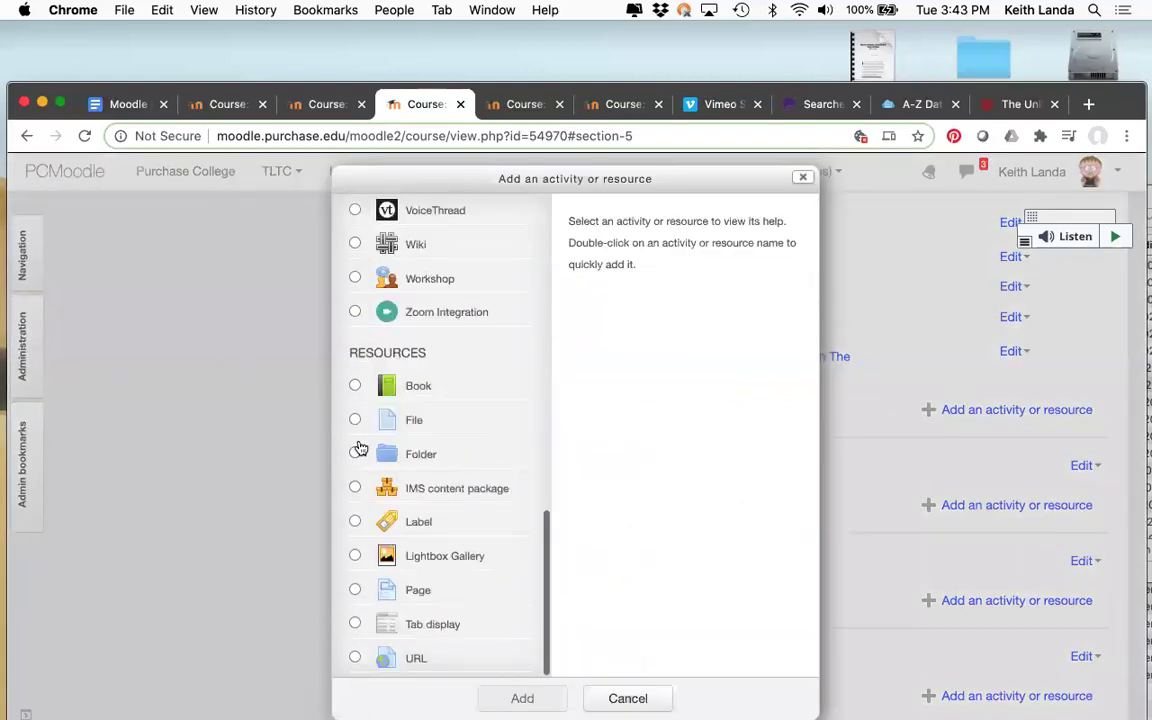
{"action": "left_click", "coordinate": [356, 420]}
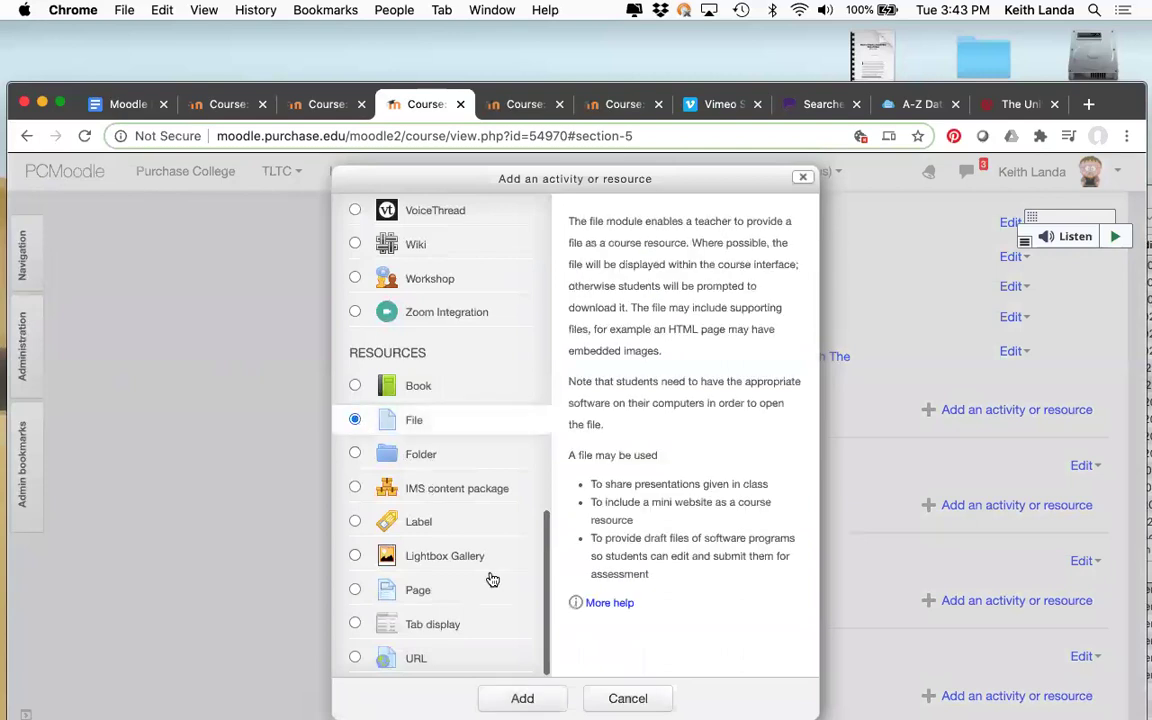
{"action": "left_click", "coordinate": [522, 698]}
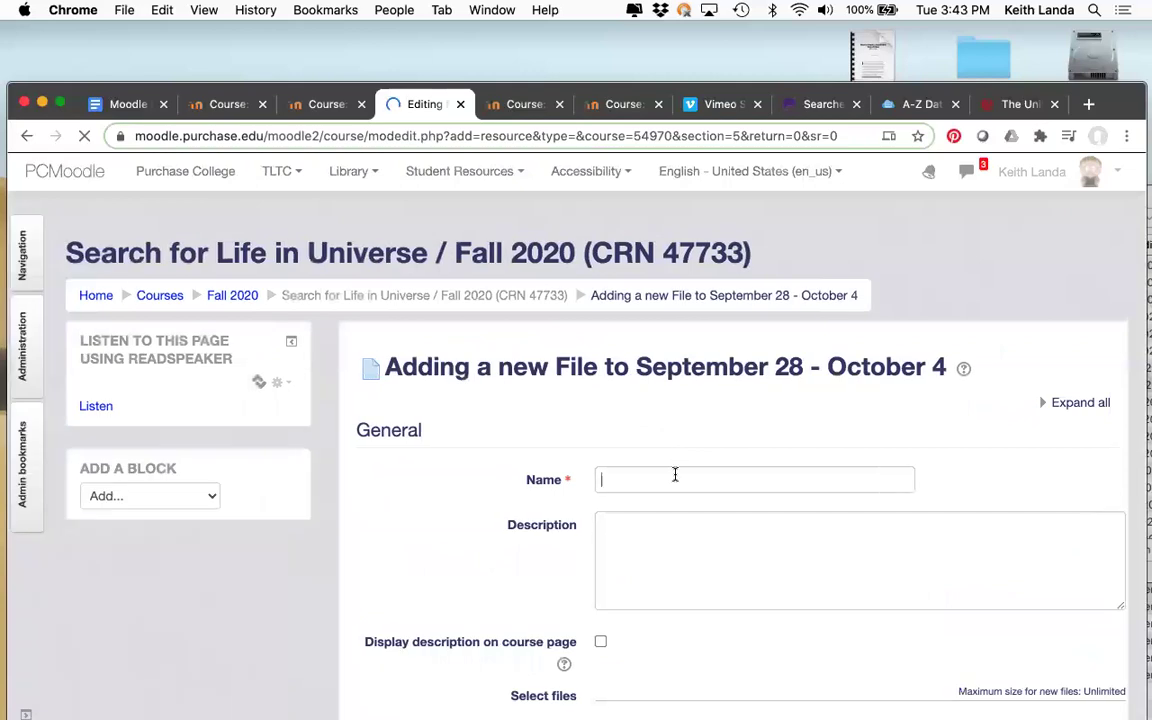
{"action": "type", "text": "file upload"}
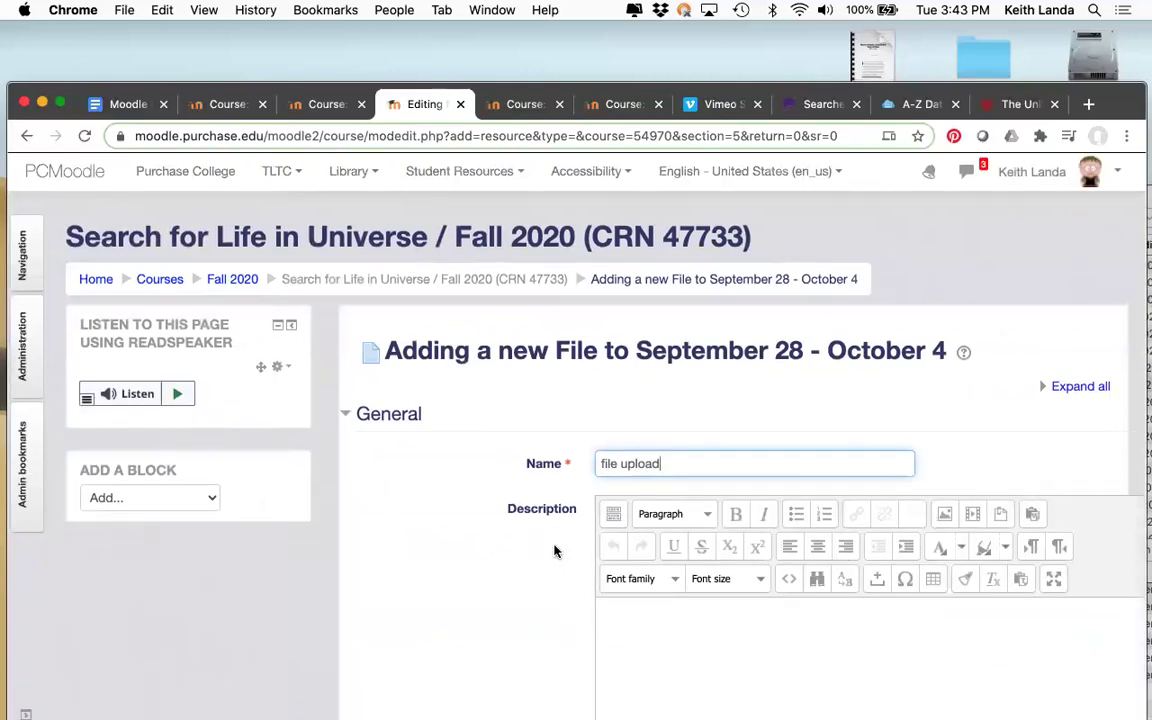
Open the file picker for the new File resource, browse for a local file to upload, and close the picker without choosing one
{"action": "scroll", "coordinate": [555, 551], "scroll_direction": "down", "scroll_amount": 10}
{"action": "scroll", "coordinate": [555, 551], "scroll_direction": "up", "scroll_amount": 5}
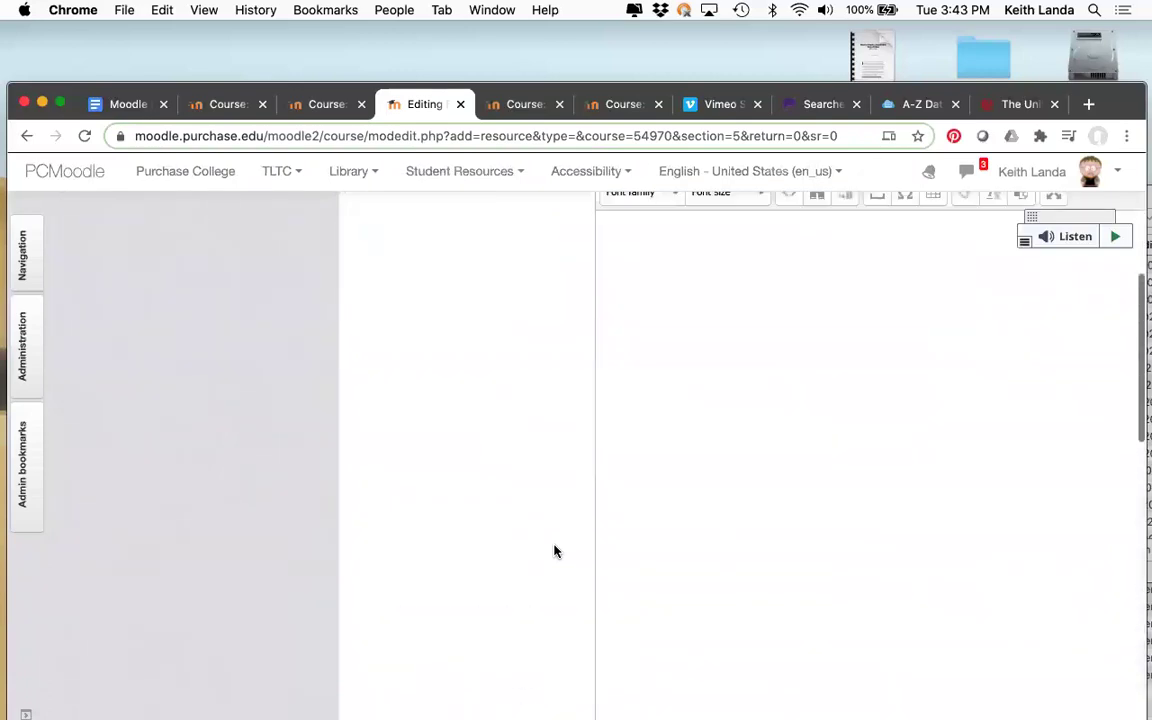
{"action": "scroll", "coordinate": [555, 551], "scroll_direction": "down", "scroll_amount": 8}
{"action": "scroll", "coordinate": [555, 551], "scroll_direction": "up", "scroll_amount": 1}
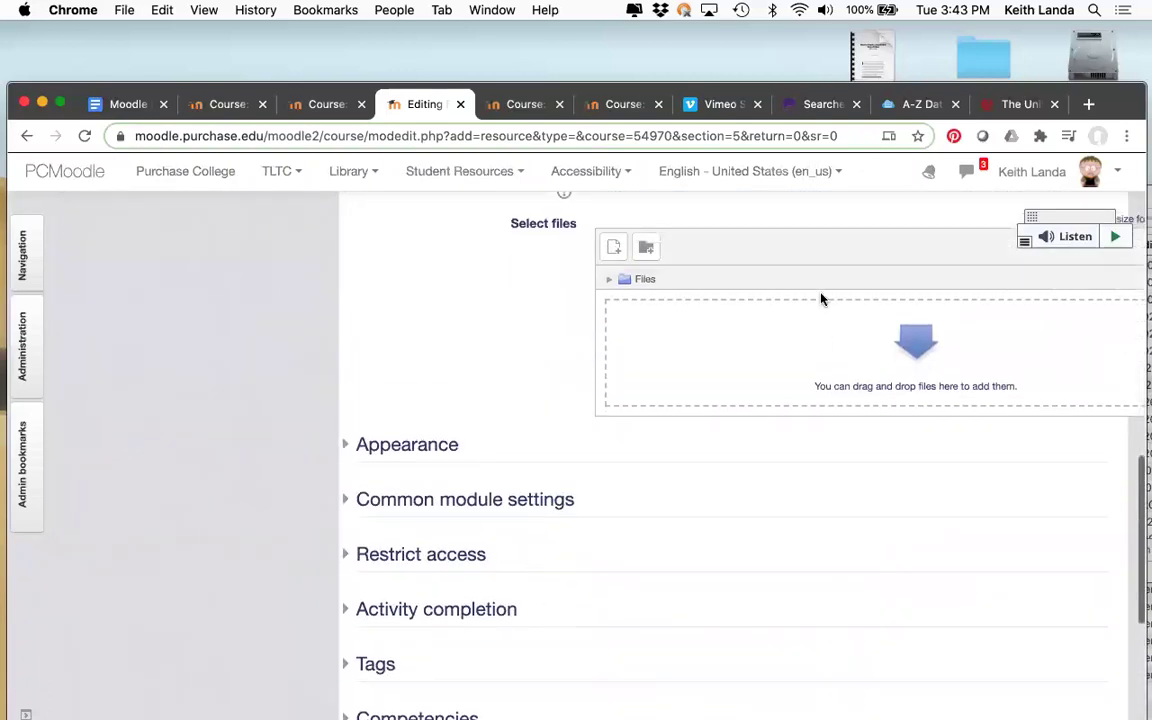
{"action": "left_click", "coordinate": [615, 250]}
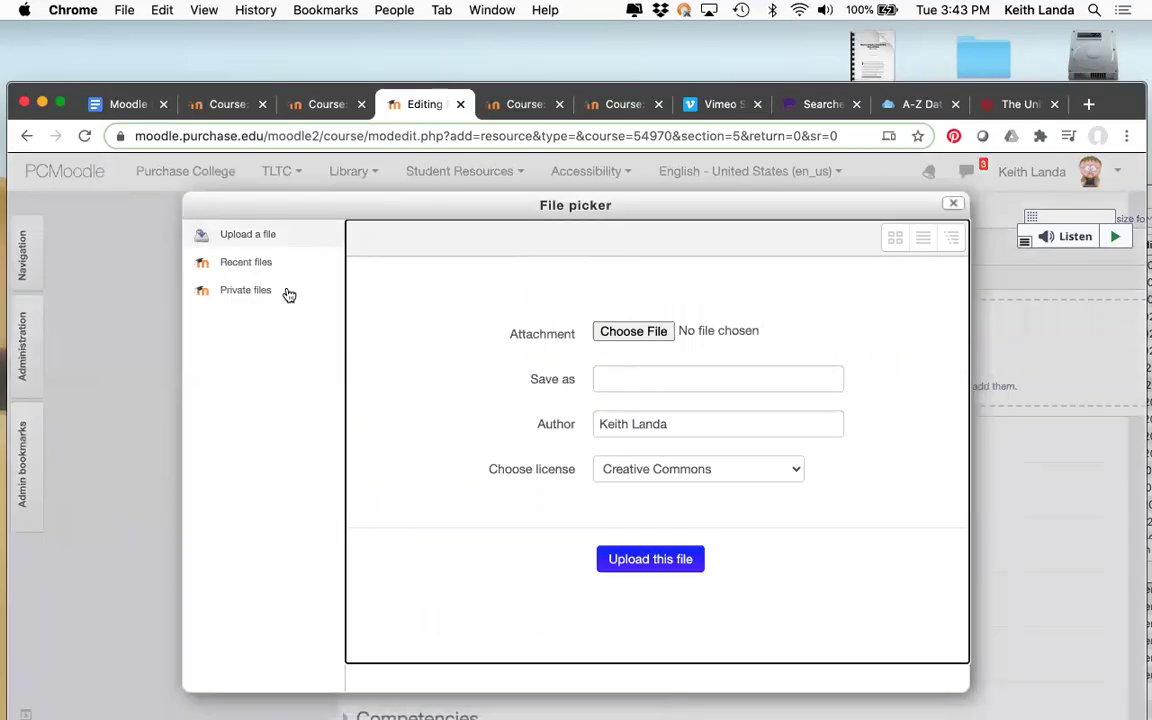
{"action": "left_click", "coordinate": [641, 329]}
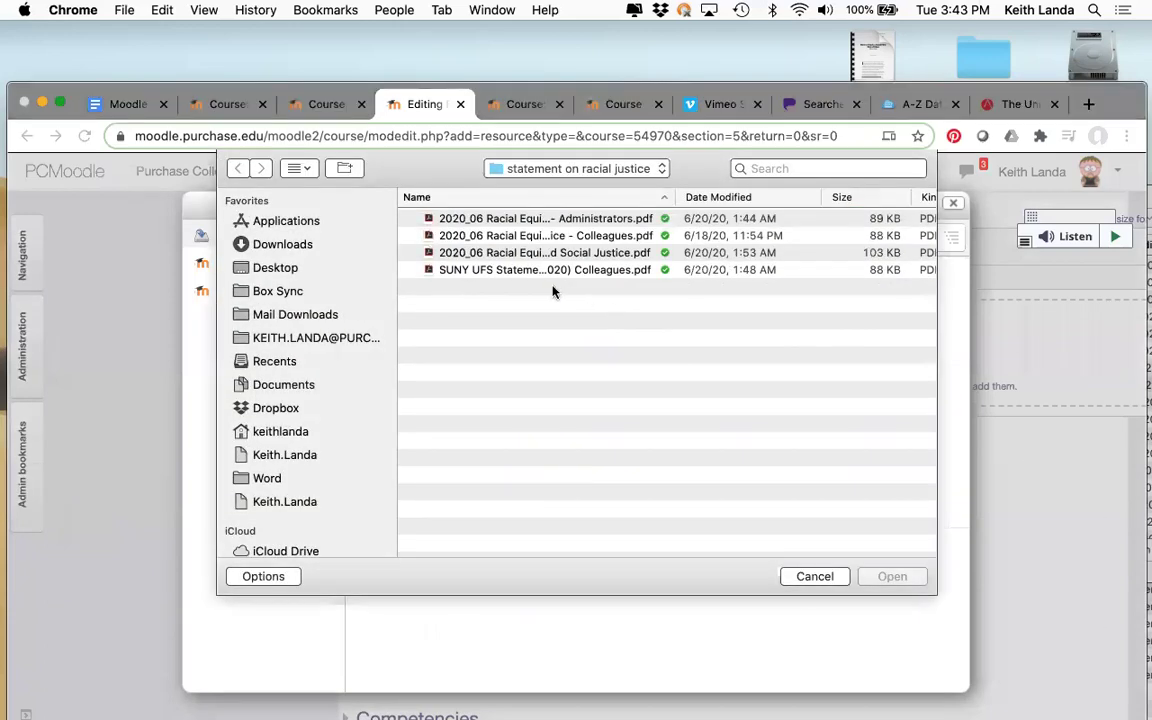
{"action": "left_click", "coordinate": [826, 582]}
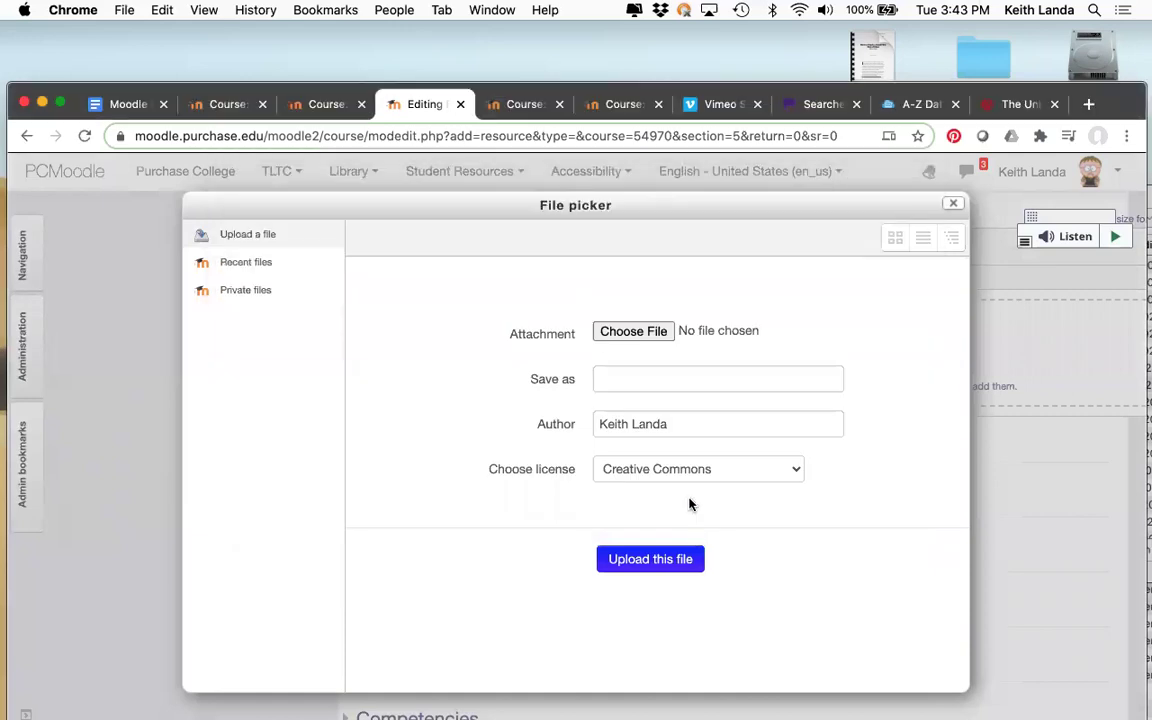
{"action": "left_click", "coordinate": [953, 204]}
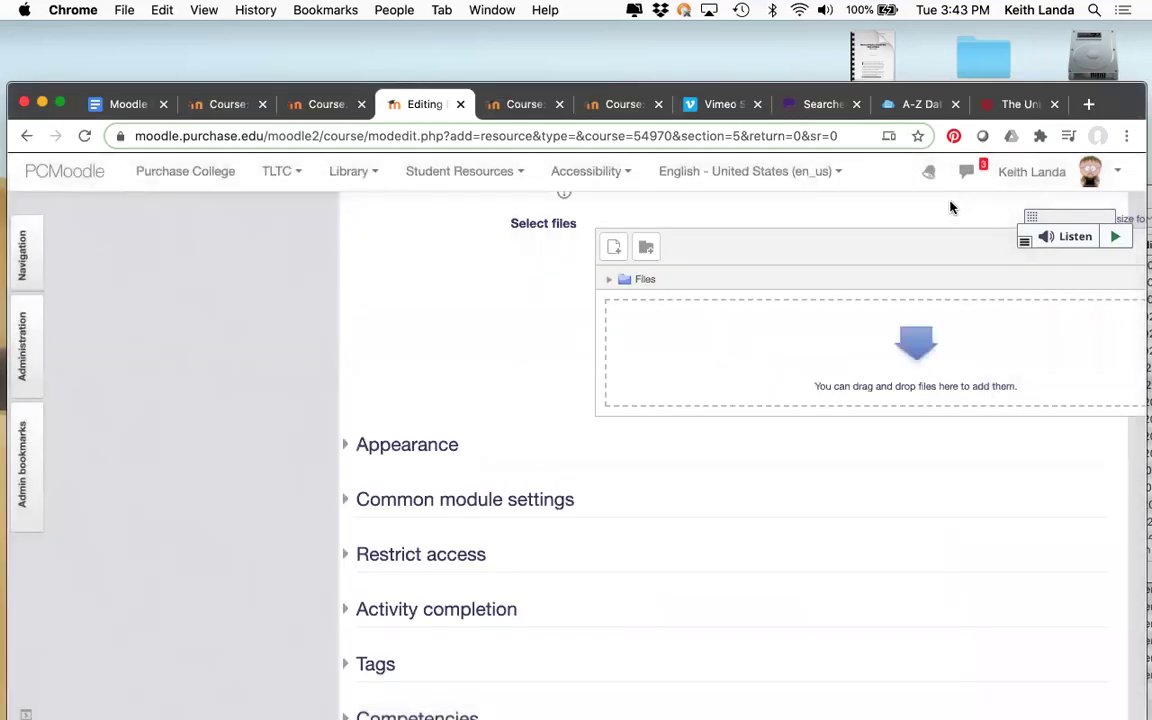
Abandon the new File resource and return to the Search for Life in Universe course page without saving
{"action": "scroll", "coordinate": [560, 408], "scroll_direction": "up", "scroll_amount": 5}
{"action": "scroll", "coordinate": [560, 408], "scroll_direction": "up", "scroll_amount": 5}
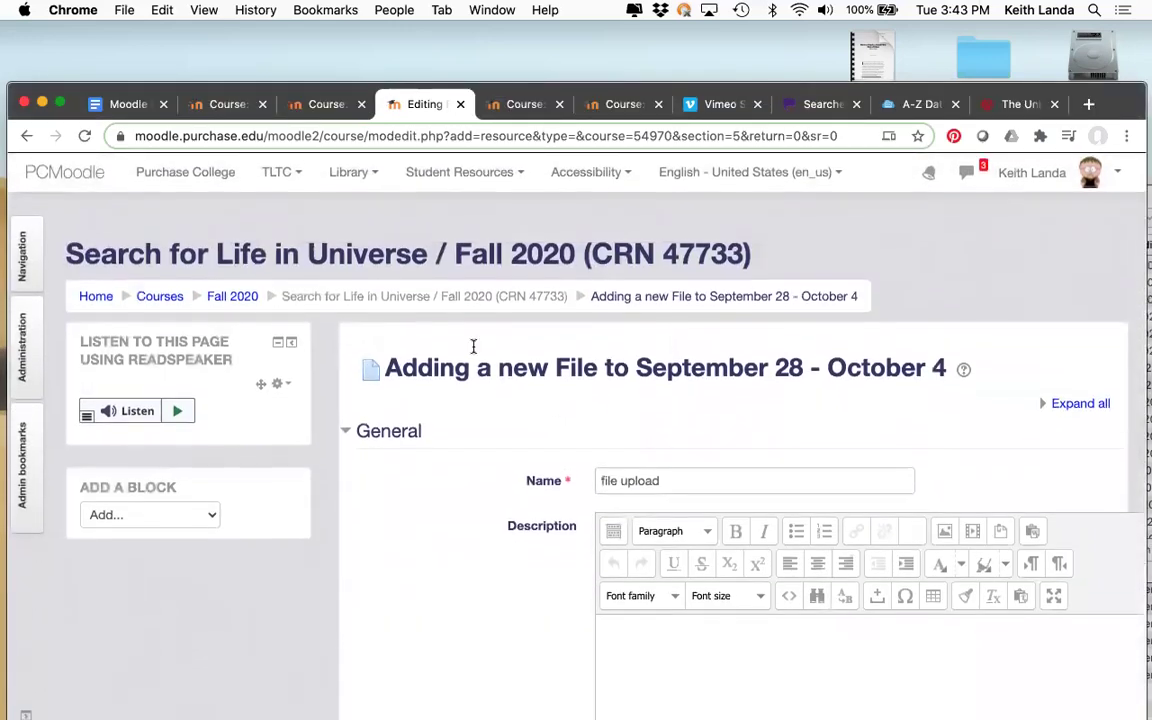
{"action": "left_click", "coordinate": [530, 296]}
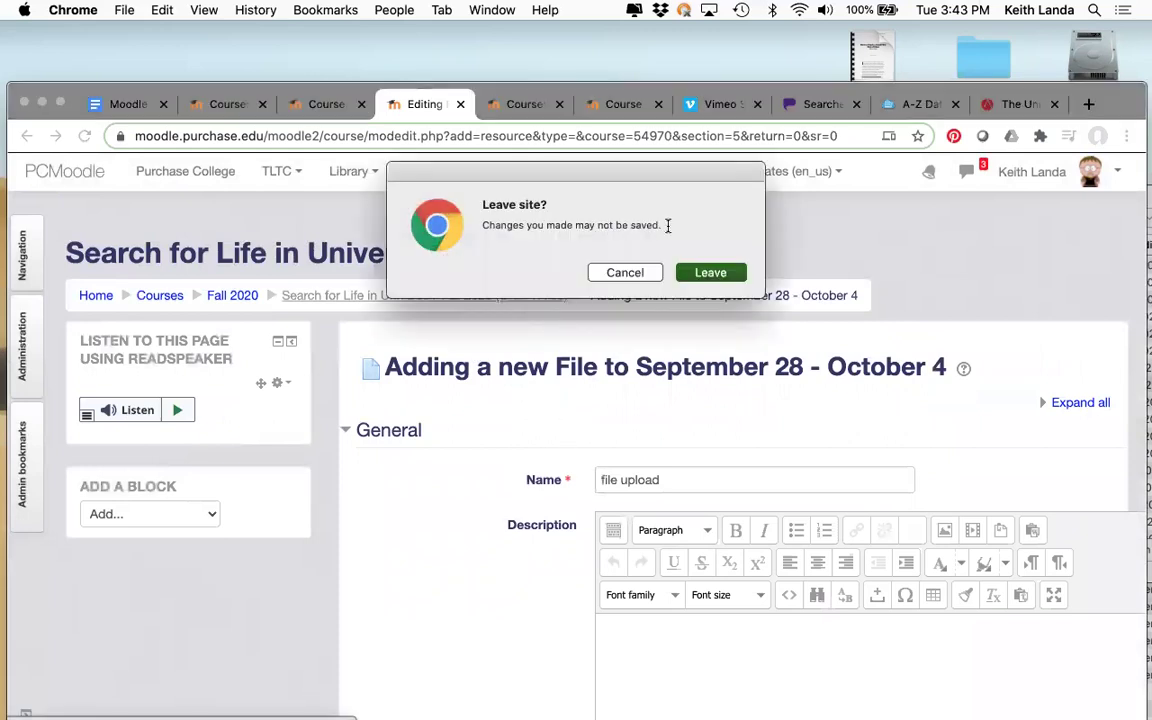
{"action": "left_click", "coordinate": [710, 272]}
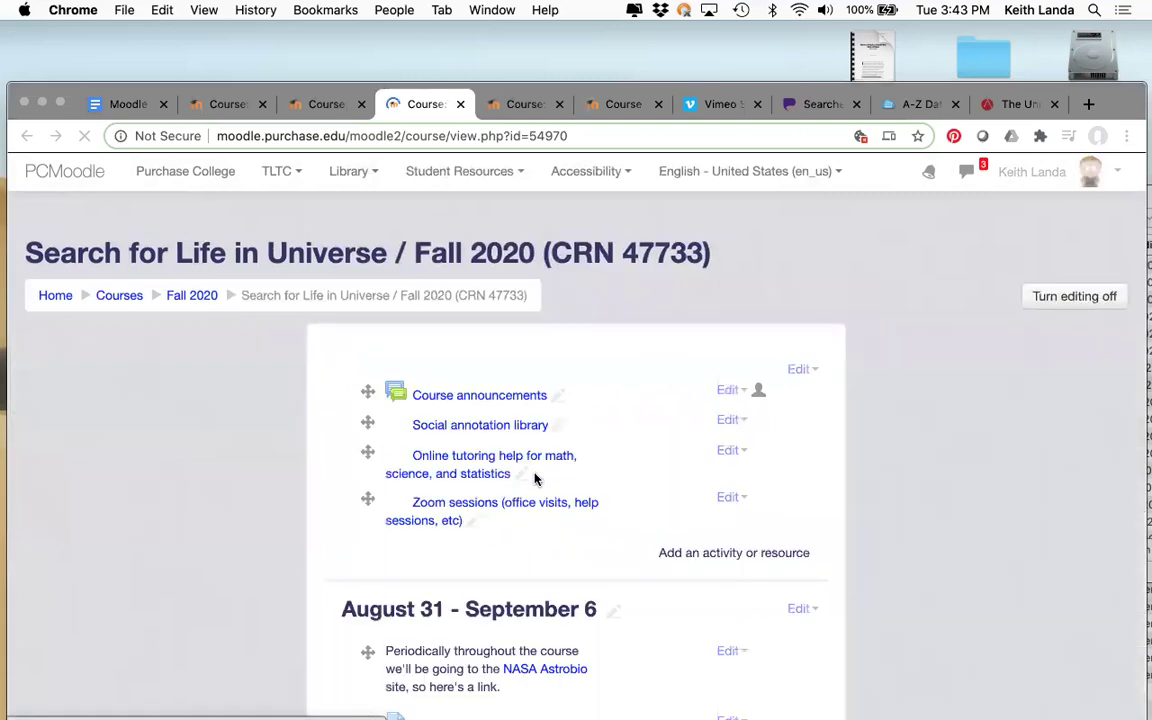
Look through the weekly sections of the course page and examine the readings listed under September 28 - October 4
{"action": "scroll", "coordinate": [535, 480], "scroll_direction": "down", "scroll_amount": 10}
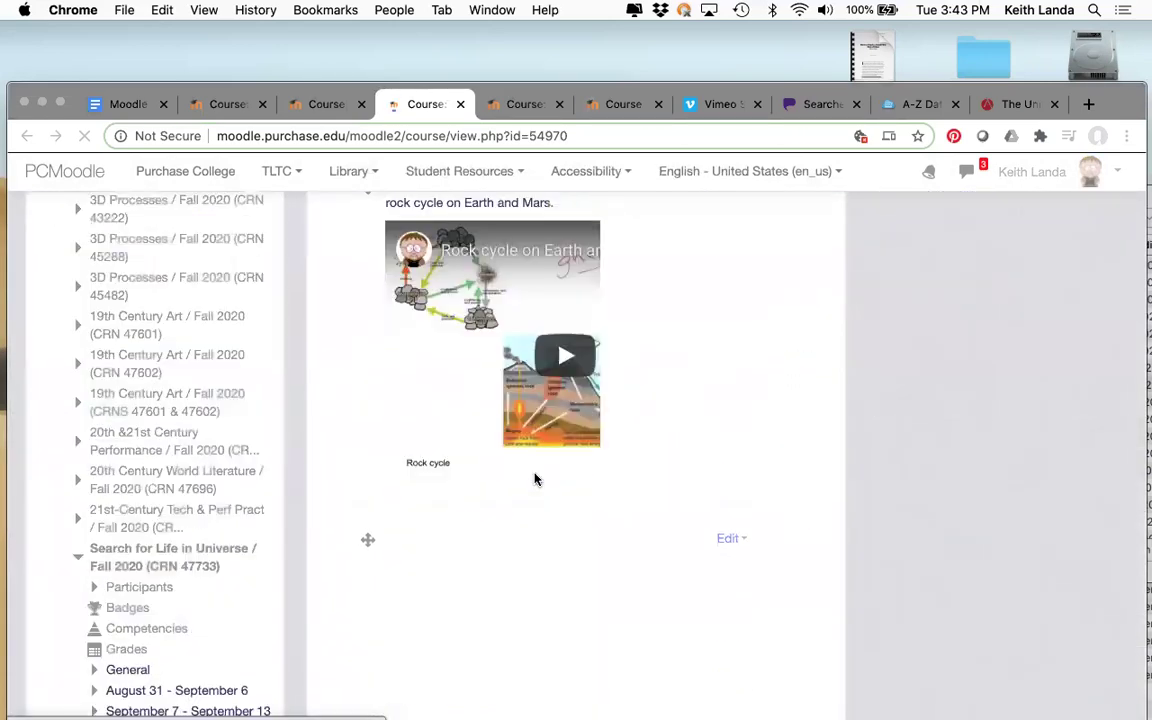
{"action": "scroll", "coordinate": [535, 480], "scroll_direction": "down", "scroll_amount": 5}
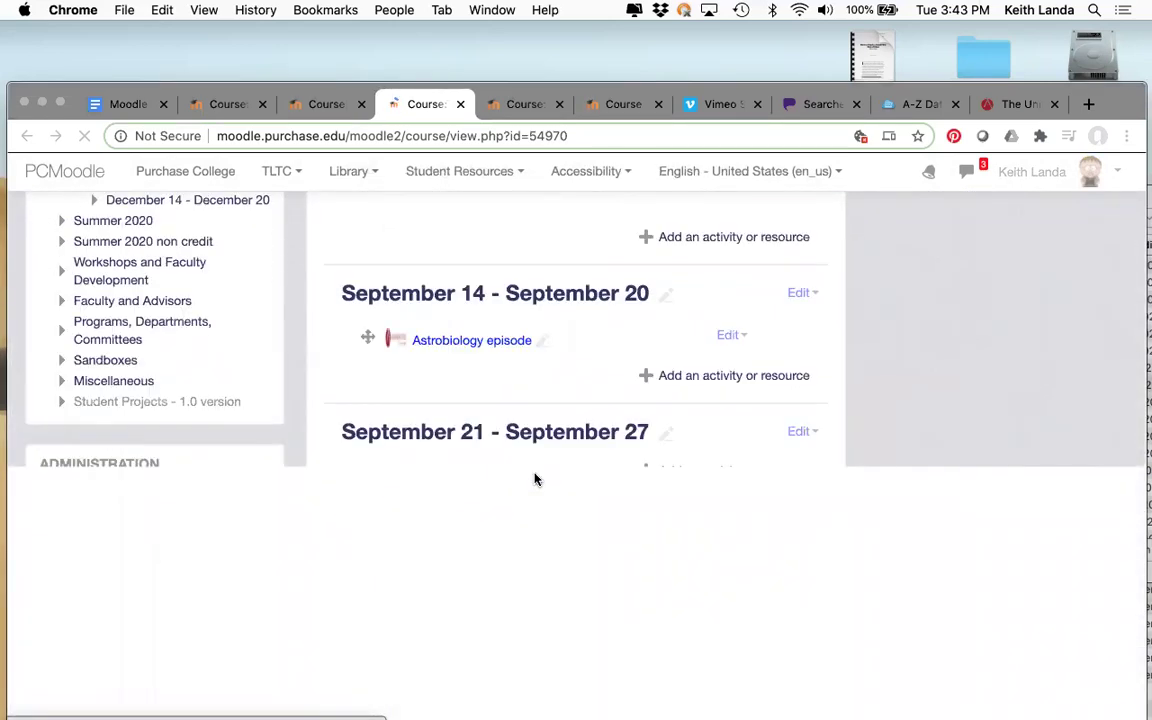
{"action": "scroll", "coordinate": [535, 478], "scroll_direction": "down", "scroll_amount": 3}
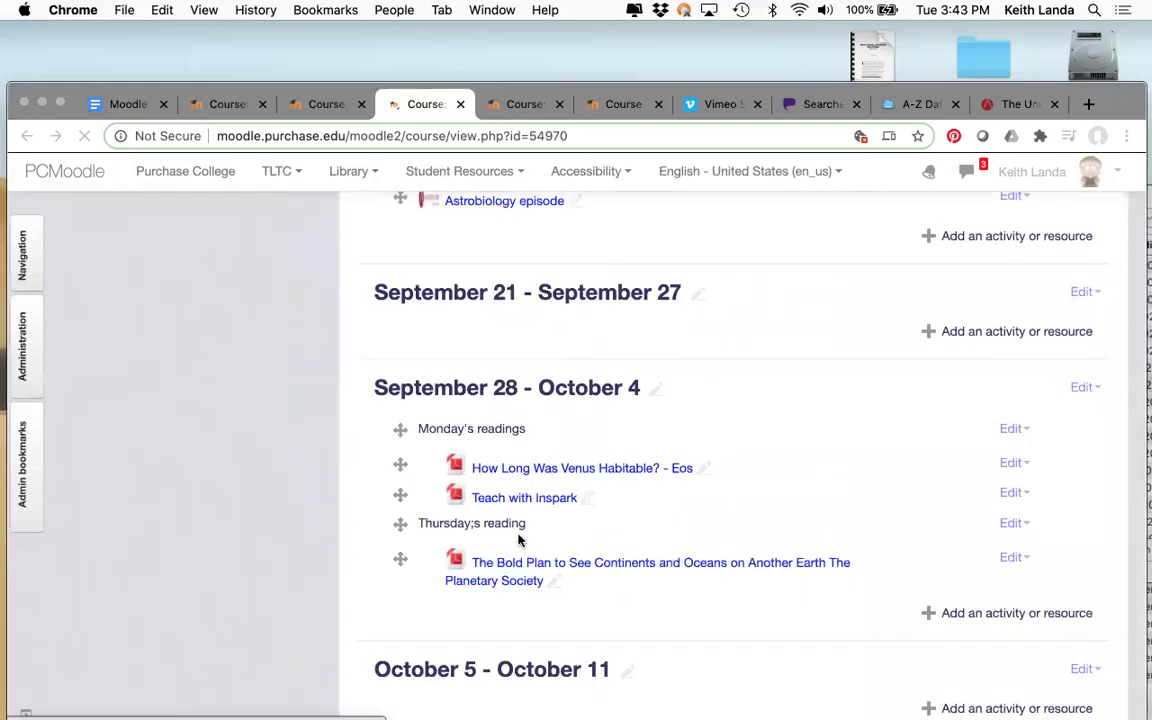
{"action": "scroll", "coordinate": [550, 596], "scroll_direction": "down", "scroll_amount": 3}
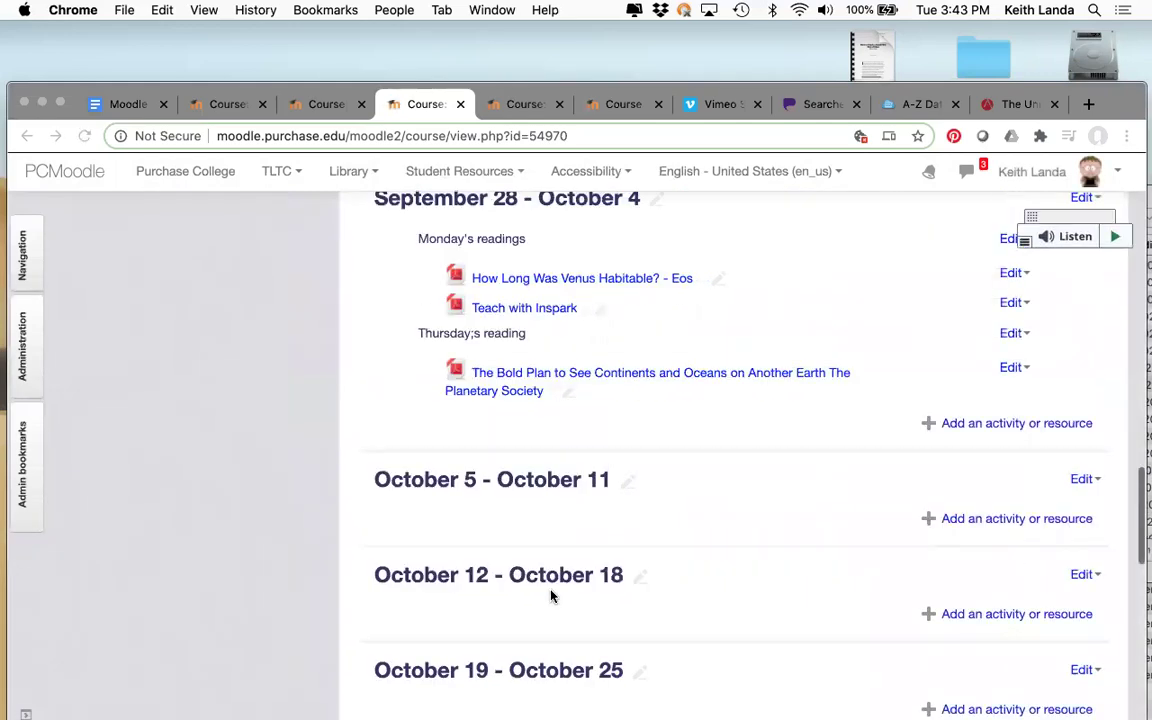
{"action": "scroll", "coordinate": [550, 596], "scroll_direction": "up", "scroll_amount": 15}
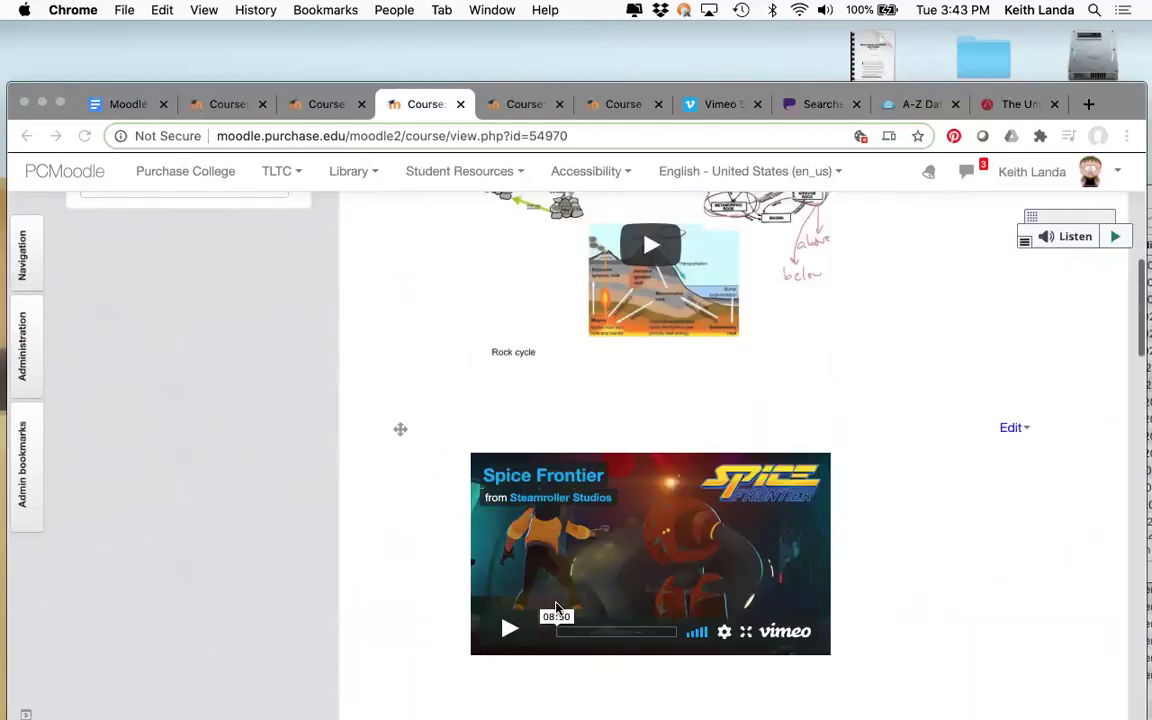
{"action": "scroll", "coordinate": [557, 608], "scroll_direction": "up", "scroll_amount": 15}
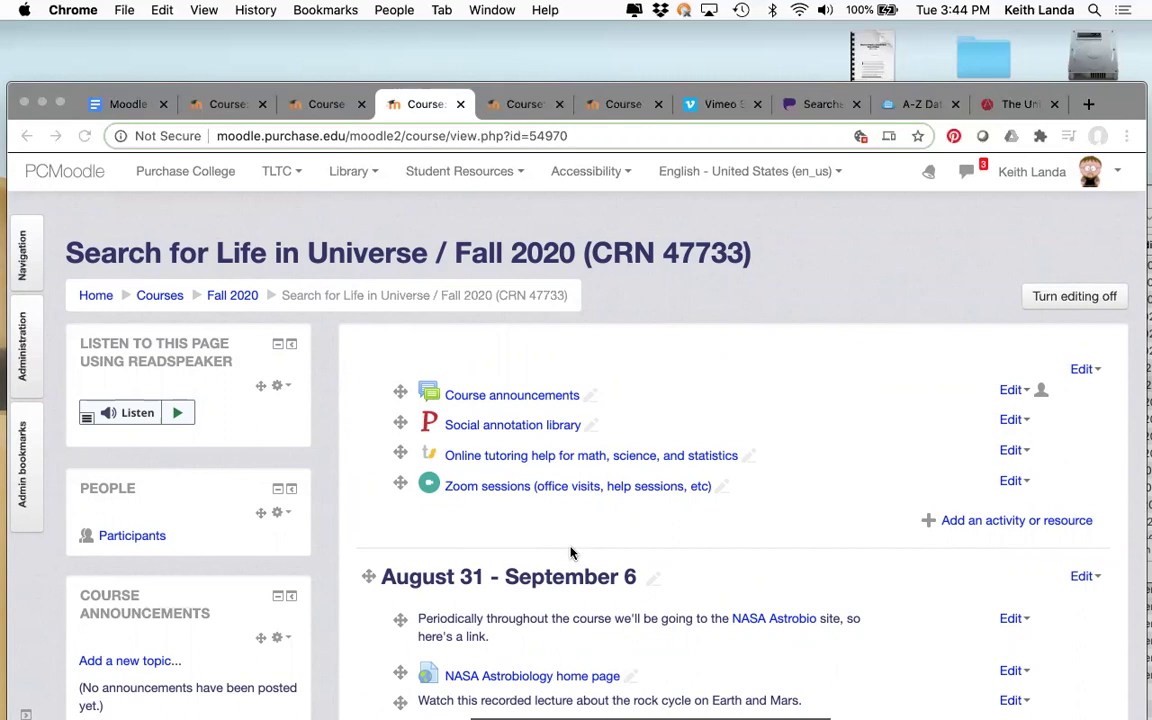
{"action": "scroll", "coordinate": [571, 553], "scroll_direction": "down", "scroll_amount": 20}
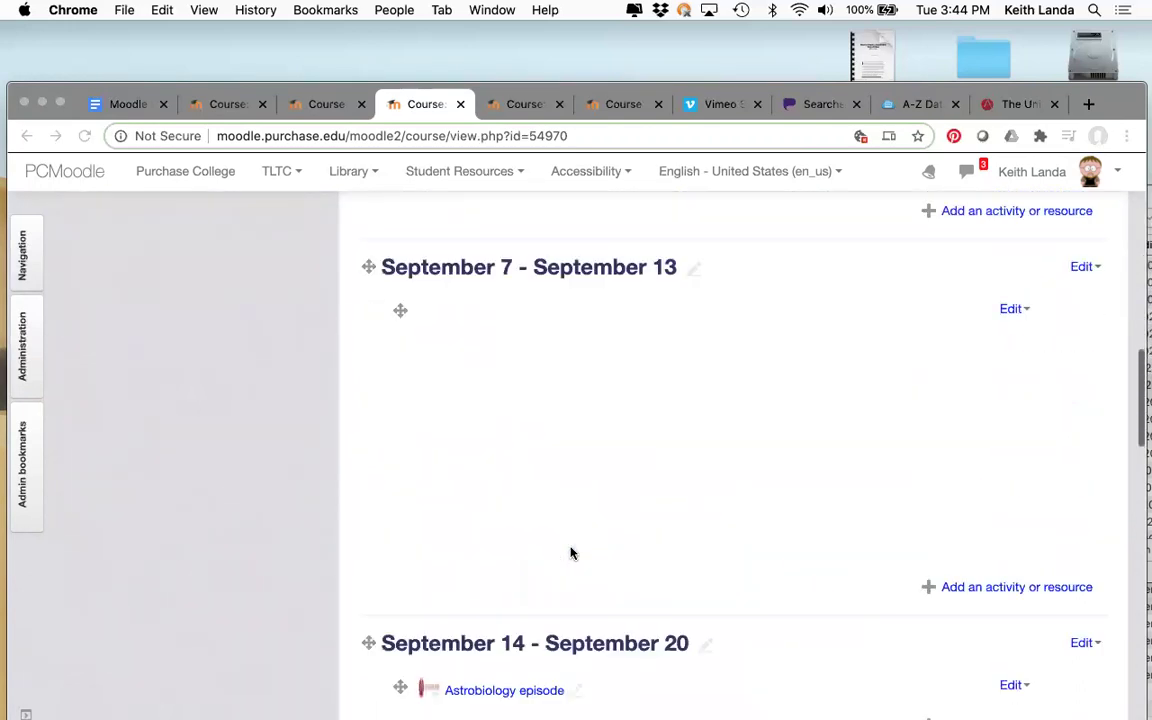
{"action": "scroll", "coordinate": [571, 553], "scroll_direction": "down", "scroll_amount": 5}
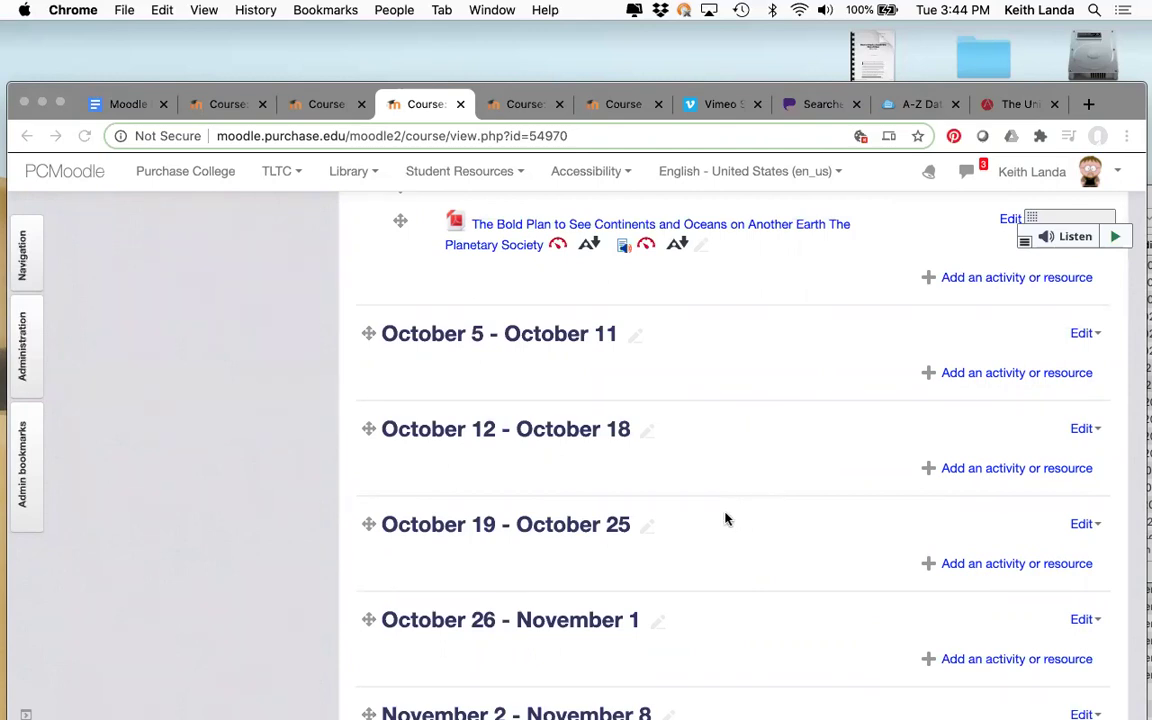
{"action": "scroll", "coordinate": [718, 519], "scroll_direction": "up", "scroll_amount": 4}
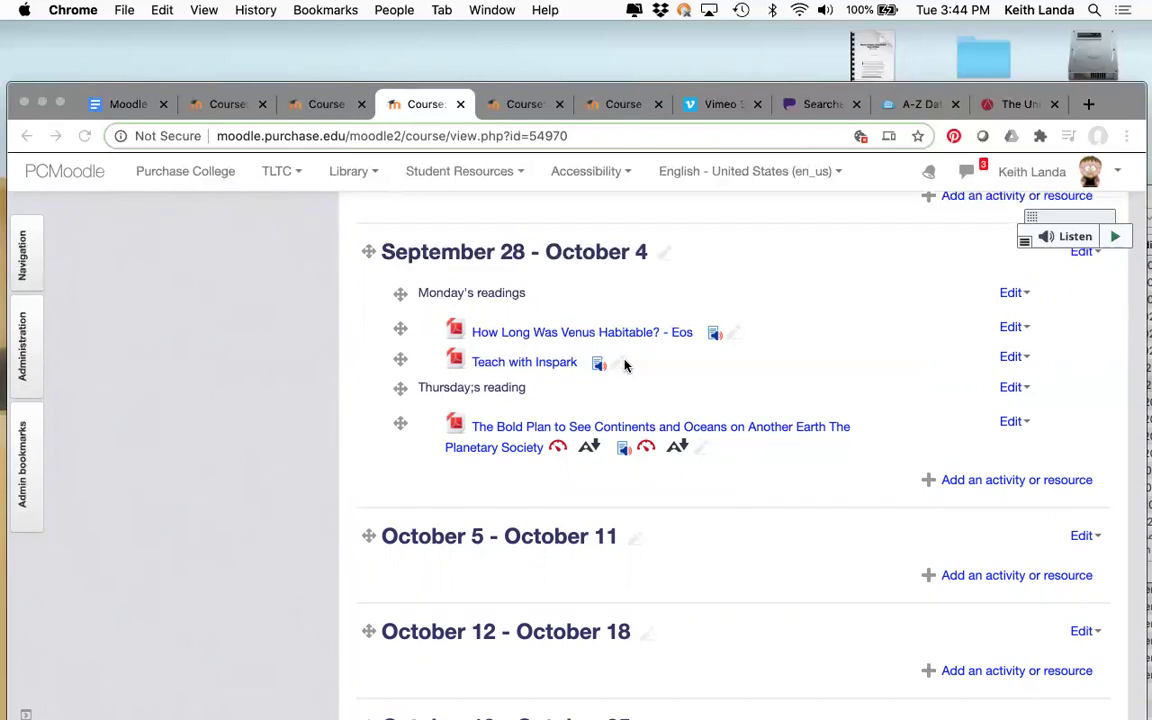
Add a Folder resource to the September 28 - October 4 section and name it "Readings for week 5"
{"action": "left_click", "coordinate": [1002, 483]}
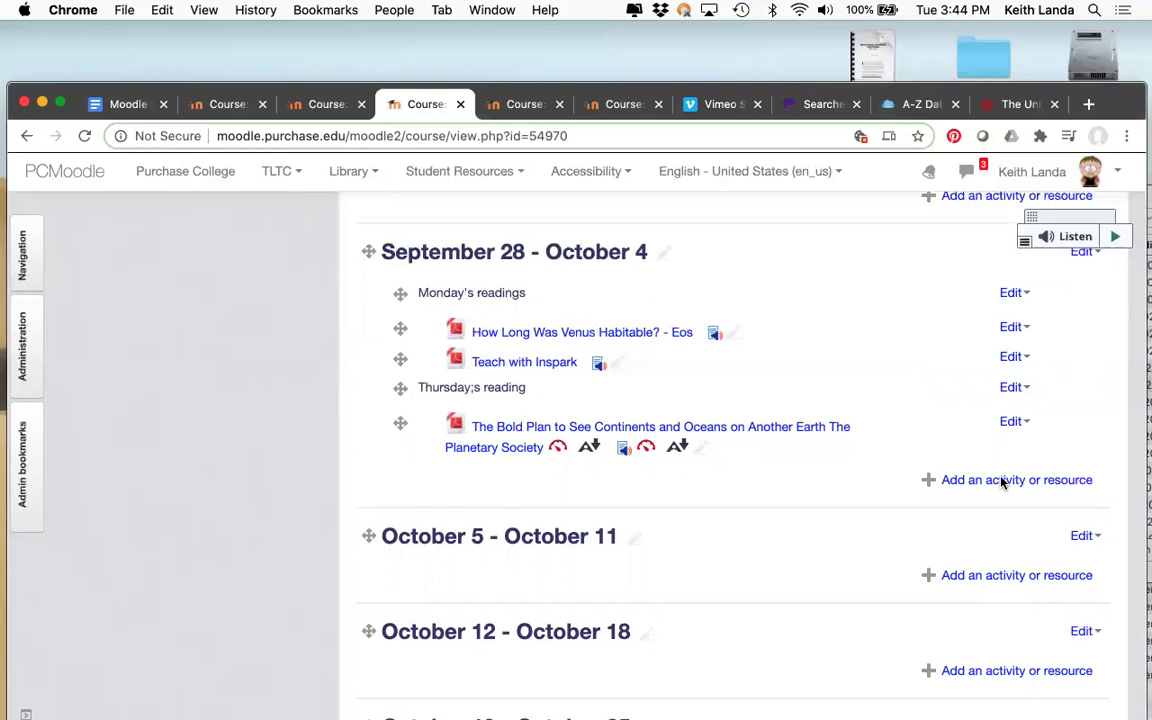
{"action": "left_click", "coordinate": [1000, 481]}
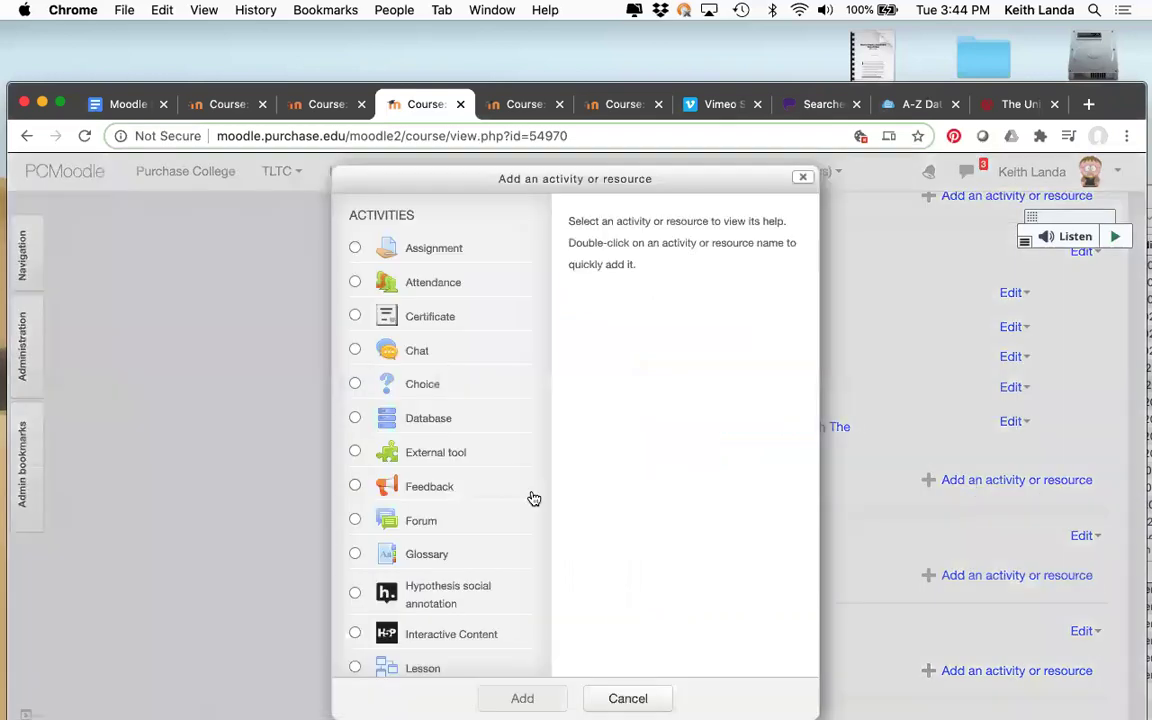
{"action": "scroll", "coordinate": [455, 525], "scroll_direction": "down", "scroll_amount": 10}
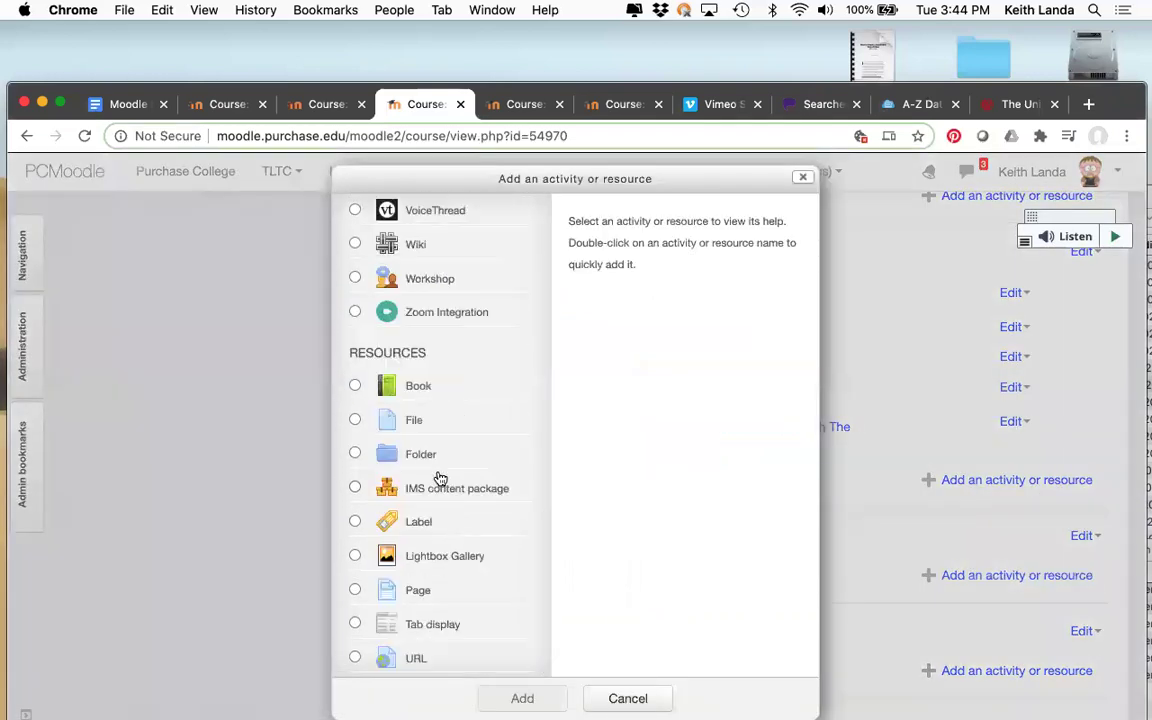
{"action": "left_click", "coordinate": [355, 453]}
{"action": "left_click", "coordinate": [514, 698]}
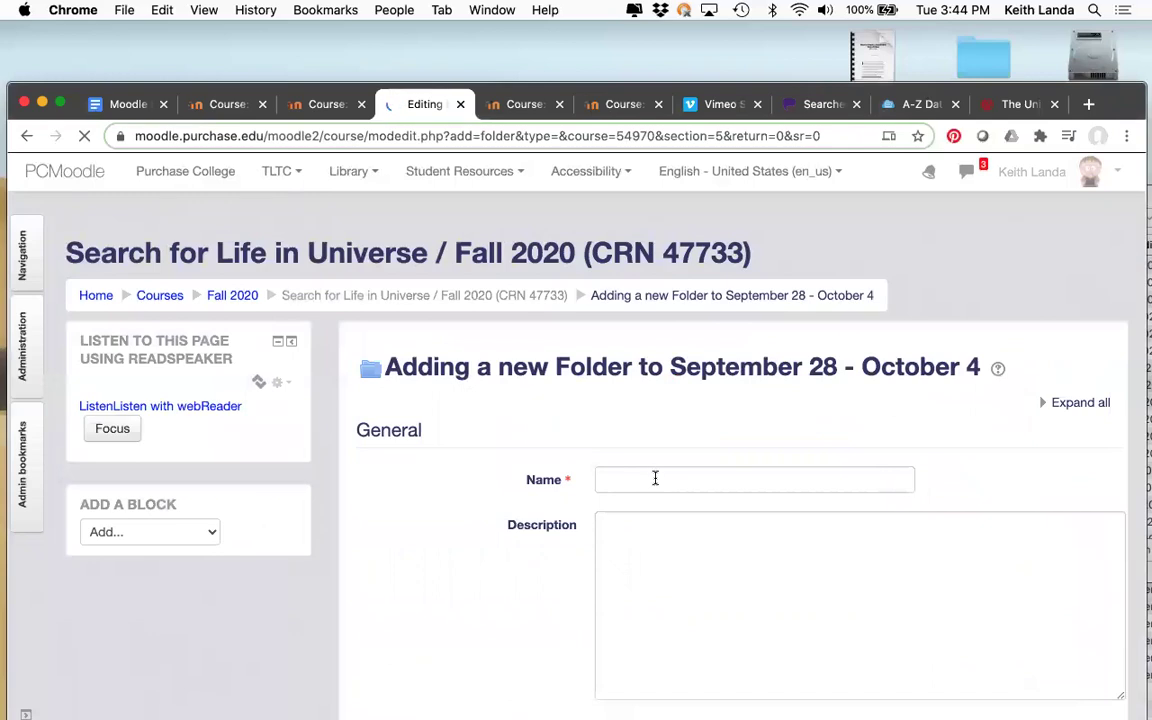
{"action": "left_click", "coordinate": [655, 479]}
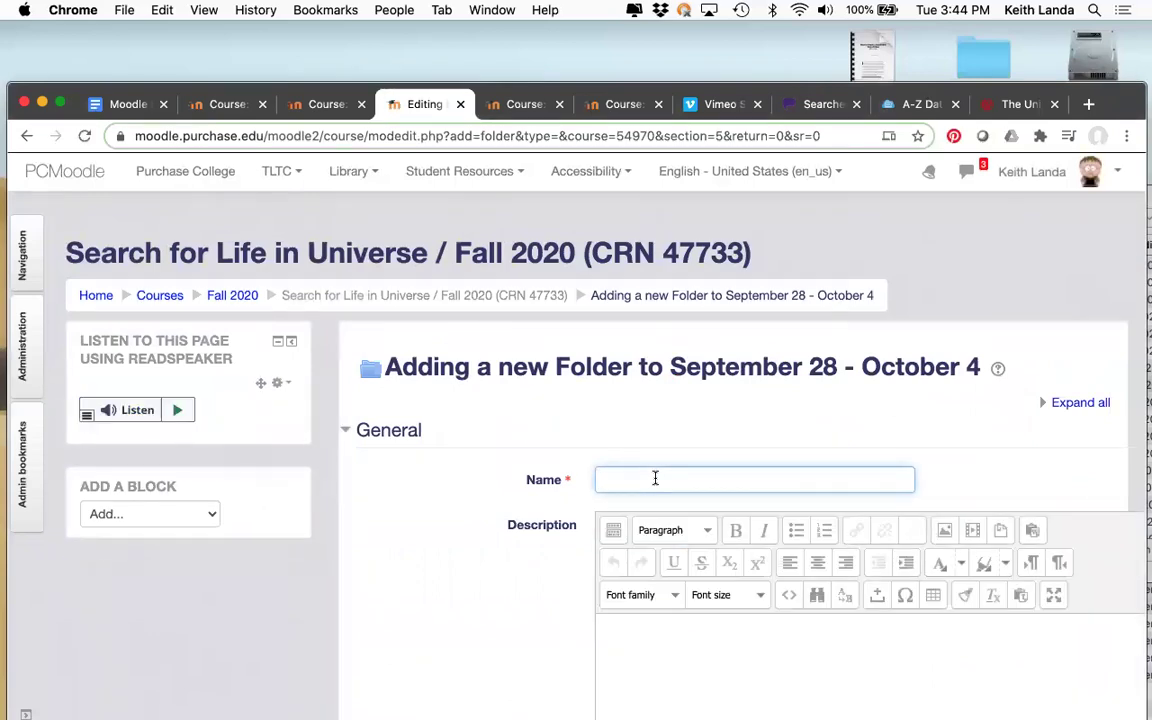
{"action": "type", "text": "Readings for th"}
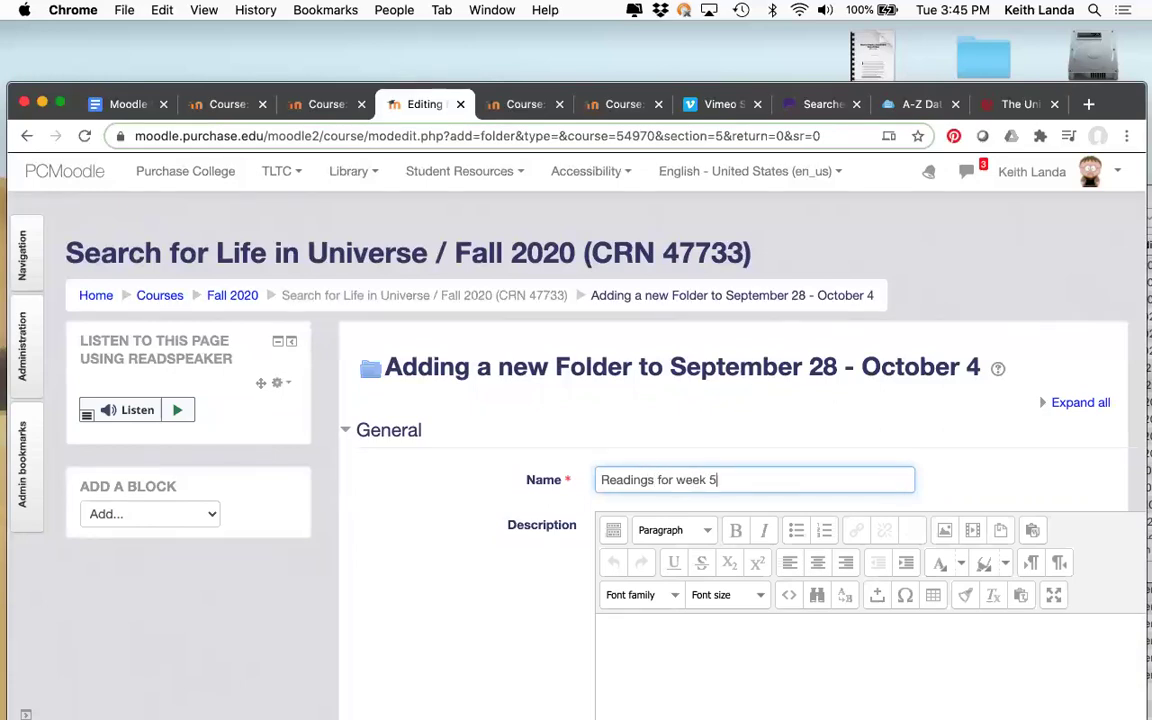
Switch to Finder and arrange its windows beside the folder's file upload area, with the Courses - Life in the Universe window in front
{"action": "scroll", "coordinate": [487, 571], "scroll_direction": "down", "scroll_amount": 10}
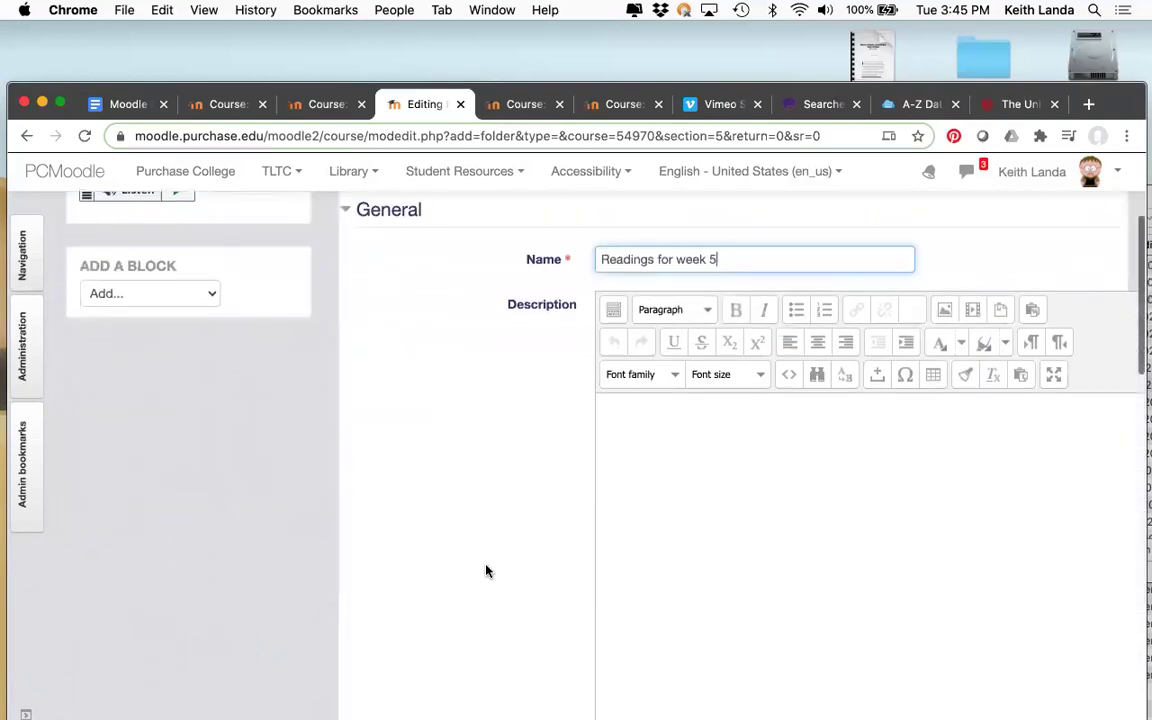
{"action": "scroll", "coordinate": [487, 571], "scroll_direction": "down", "scroll_amount": 4}
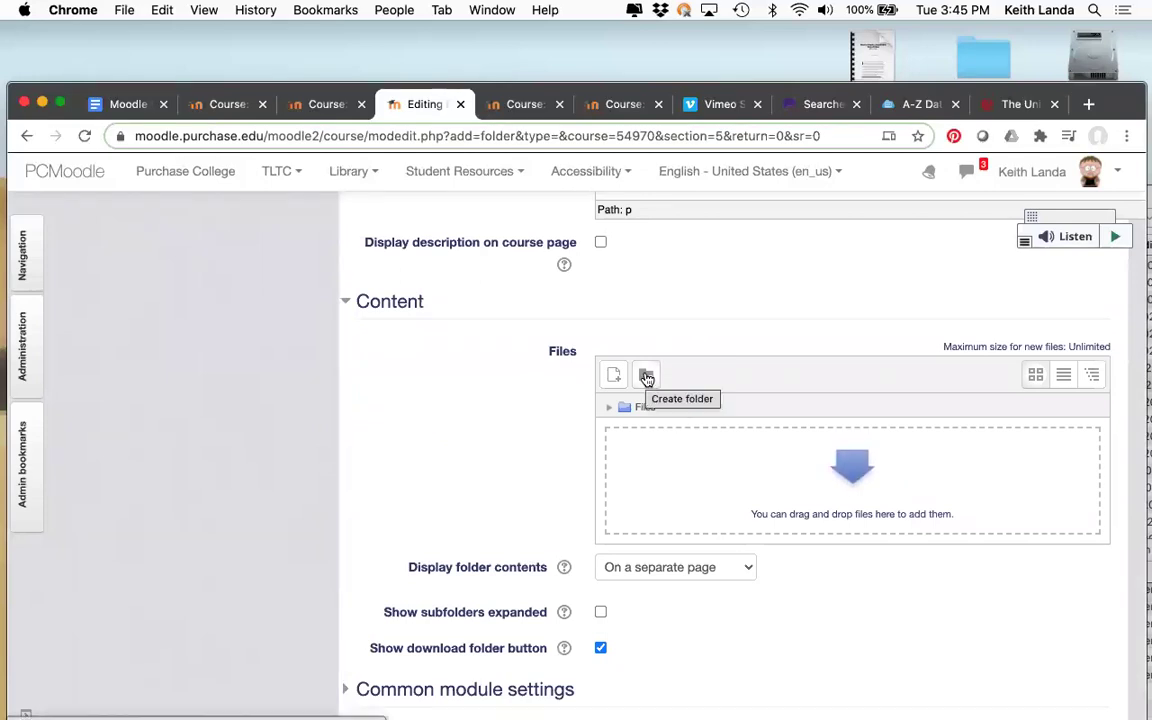
{"action": "key", "text": "super+Tab"}
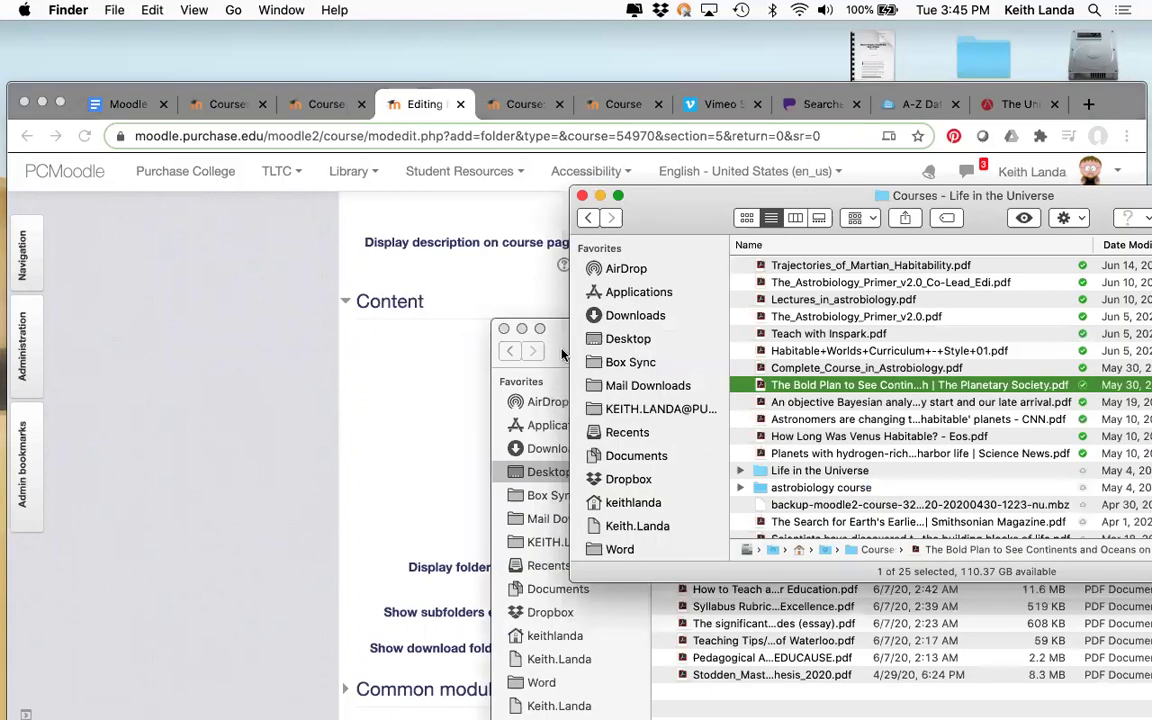
{"action": "left_click_drag", "start_coordinate": [563, 355], "coordinate": [855, 507]}
{"action": "left_click_drag", "start_coordinate": [671, 230], "coordinate": [934, 271]}
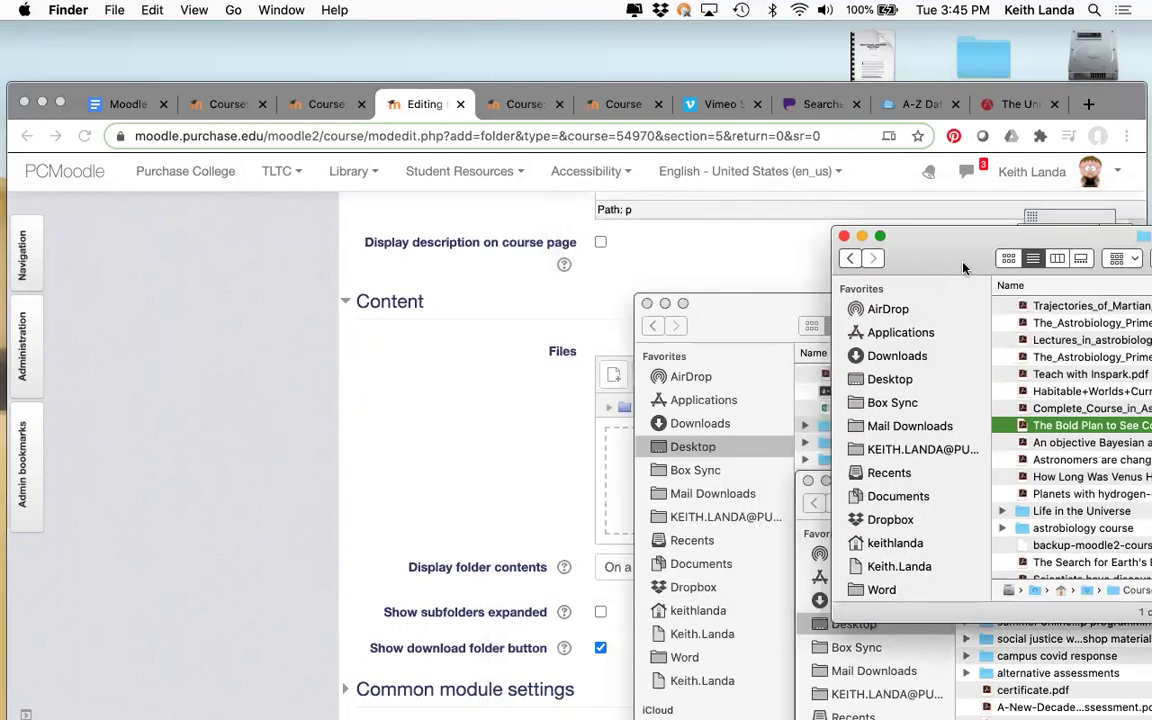
{"action": "left_click", "coordinate": [1024, 306]}
{"action": "left_click_drag", "start_coordinate": [763, 327], "coordinate": [930, 353]}
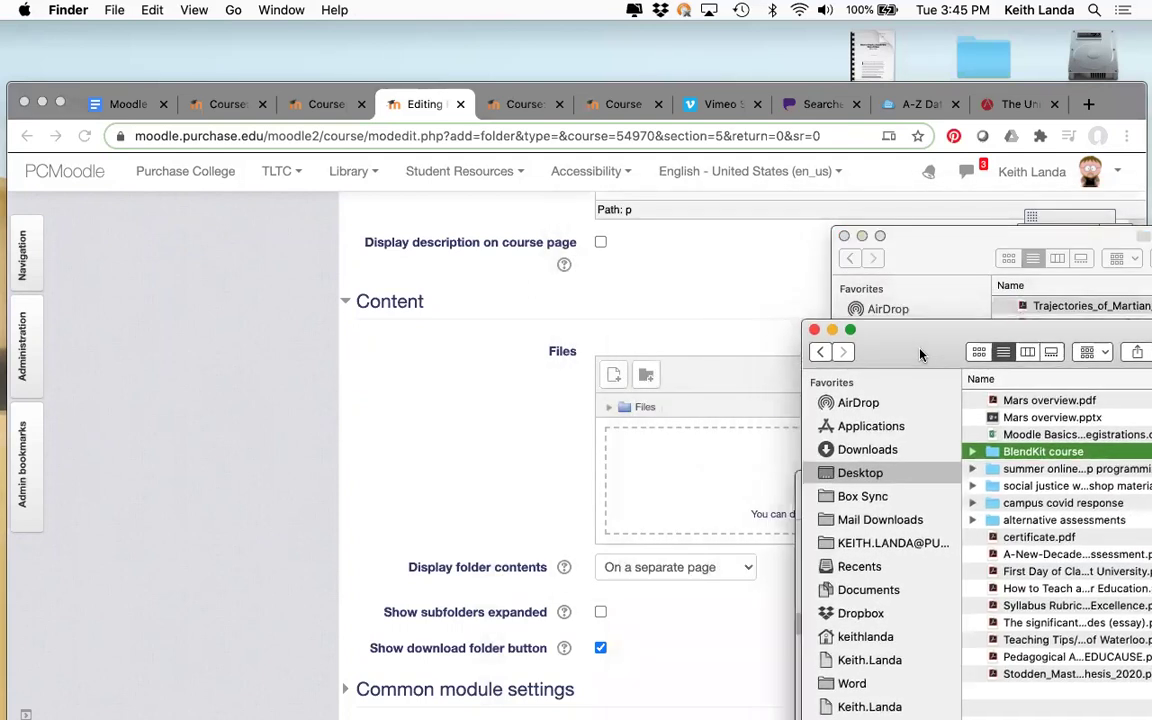
{"action": "left_click", "coordinate": [953, 260]}
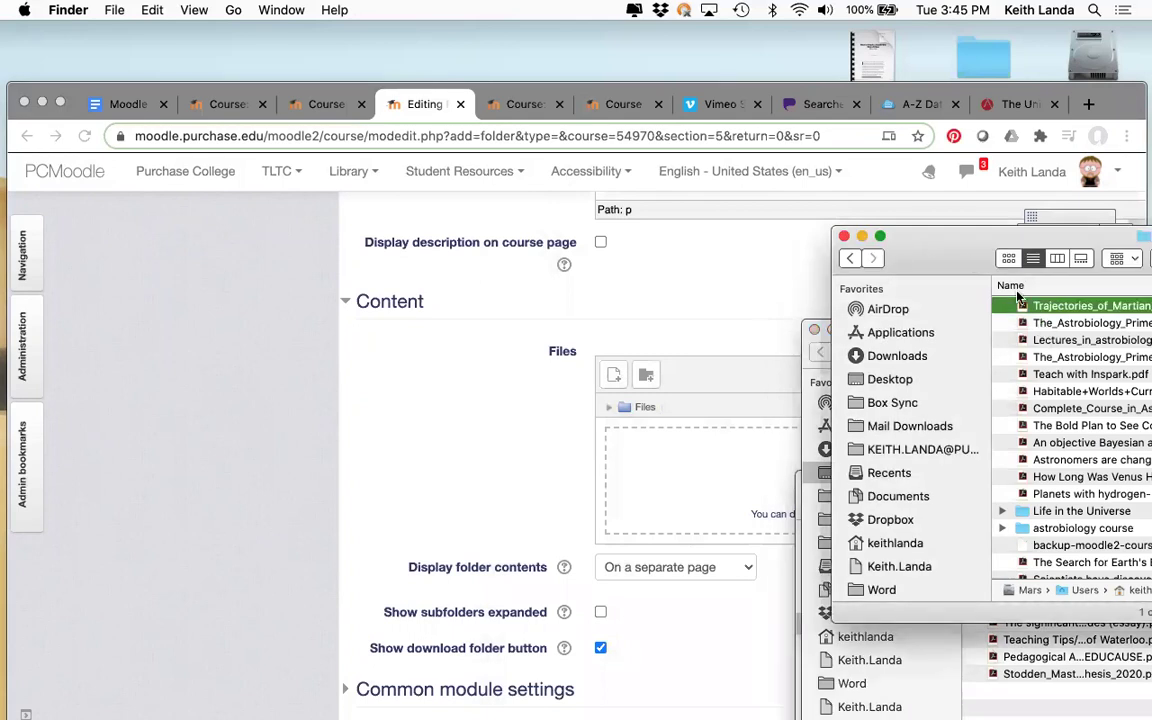
Upload Trajectories_of_Martian_Habitability.pdf and the Habitable+Worlds+Curriculum PDF from Finder into the folder's files area
{"action": "left_click_drag", "start_coordinate": [1021, 306], "coordinate": [707, 463]}
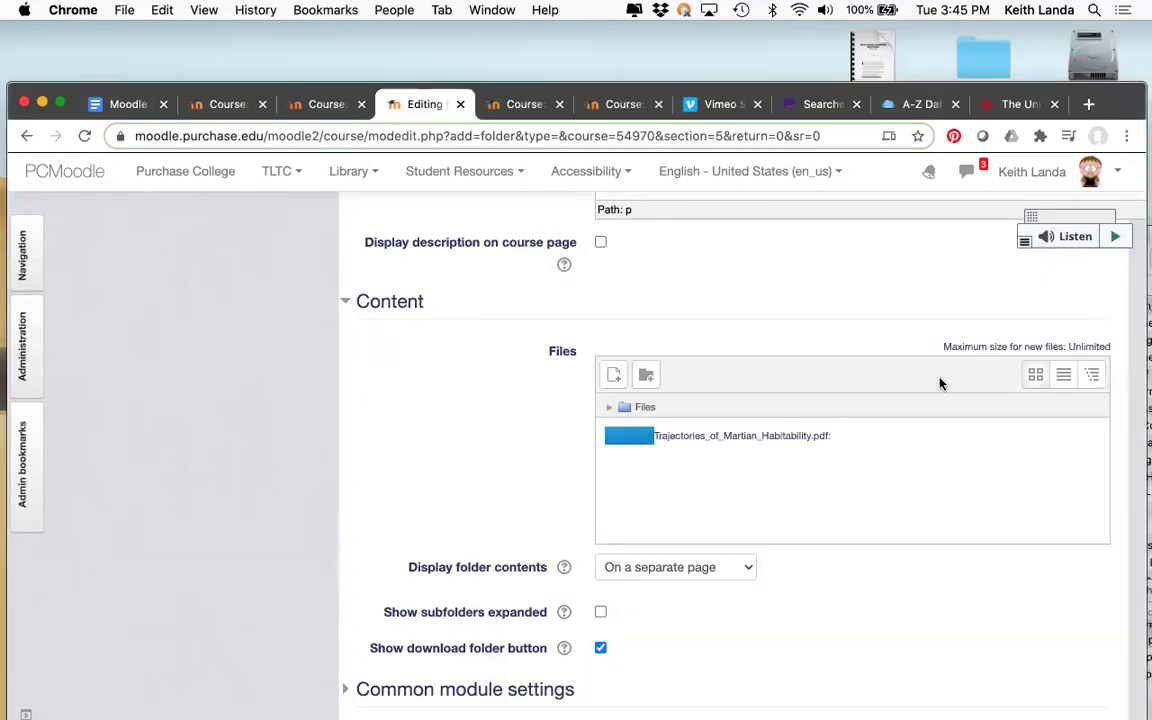
{"action": "key", "text": "super+Tab"}
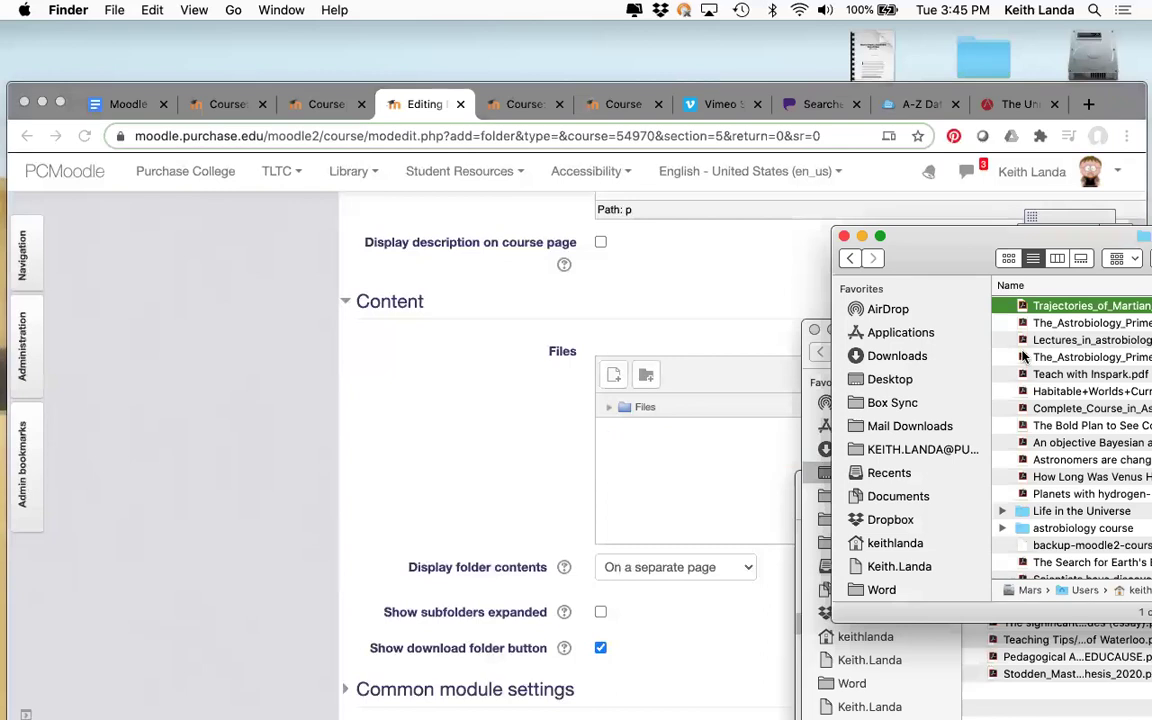
{"action": "left_click", "coordinate": [1021, 341]}
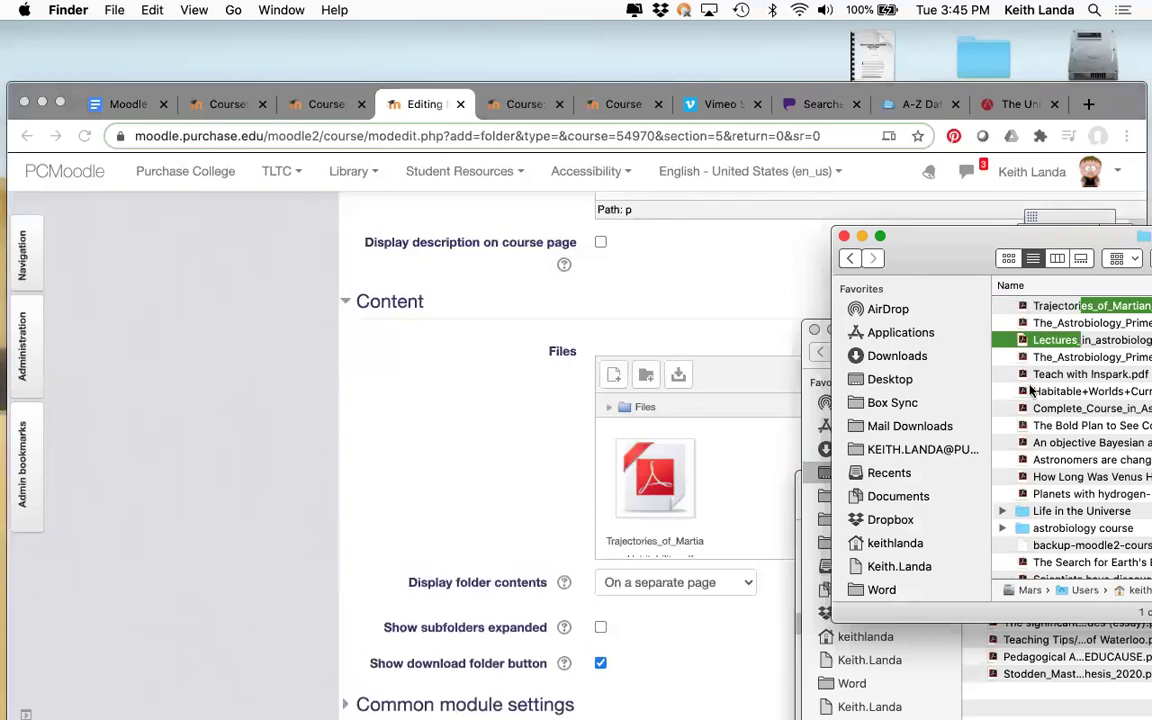
{"action": "left_click_drag", "start_coordinate": [795, 483], "coordinate": [775, 492]}
Upload three more PDFs from Finder into the folder: "The Bold Plan to See Continents", "Astronomers are changing" and "Planets with hydrogen-rich atmospheres"
{"action": "key", "text": "super+Tab"}
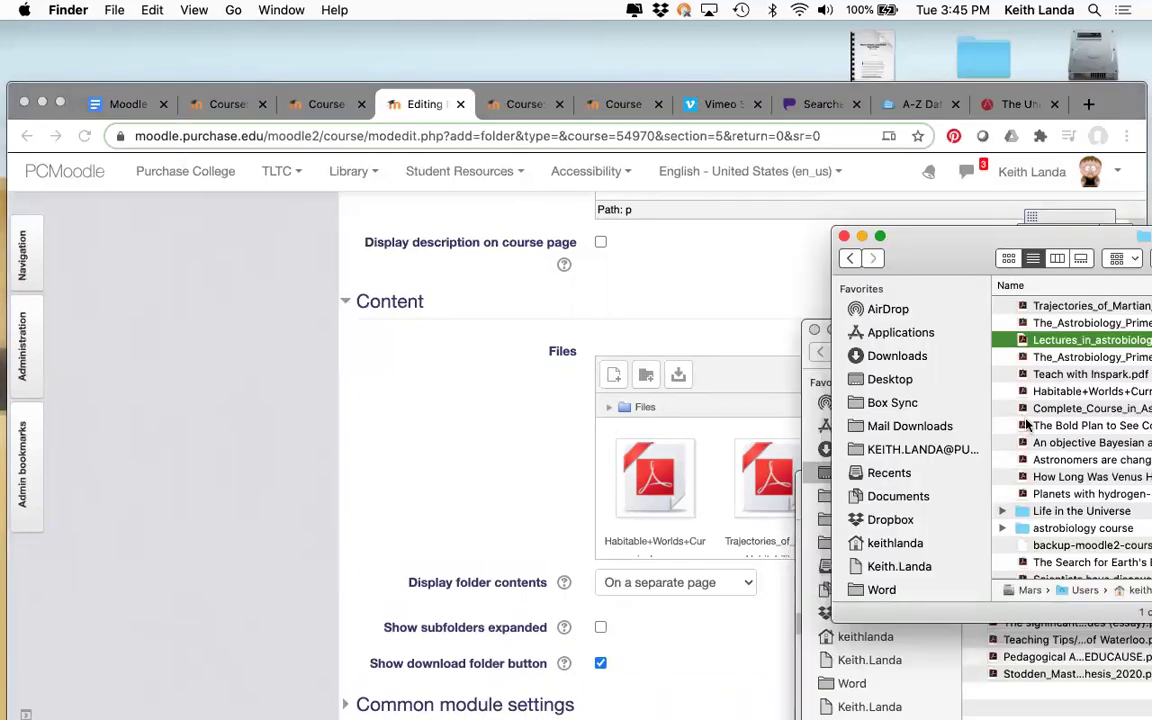
{"action": "left_click_drag", "start_coordinate": [1027, 427], "coordinate": [782, 496]}
{"action": "key", "text": "super+Tab"}
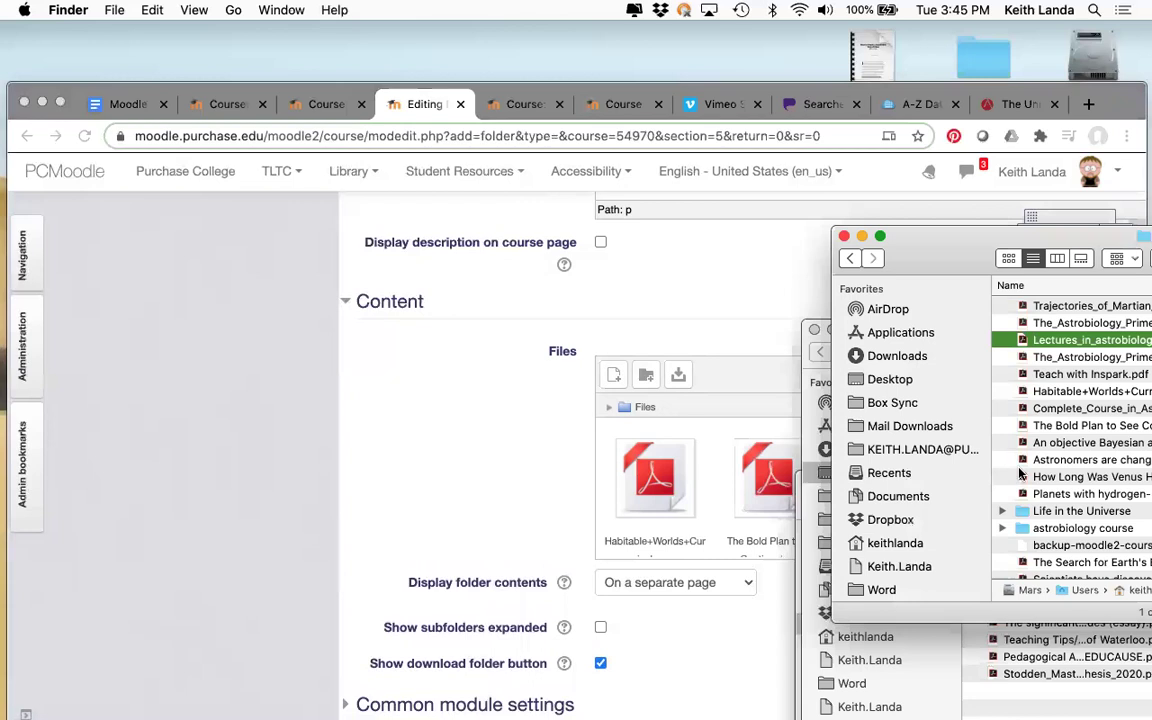
{"action": "left_click_drag", "start_coordinate": [1024, 460], "coordinate": [728, 548]}
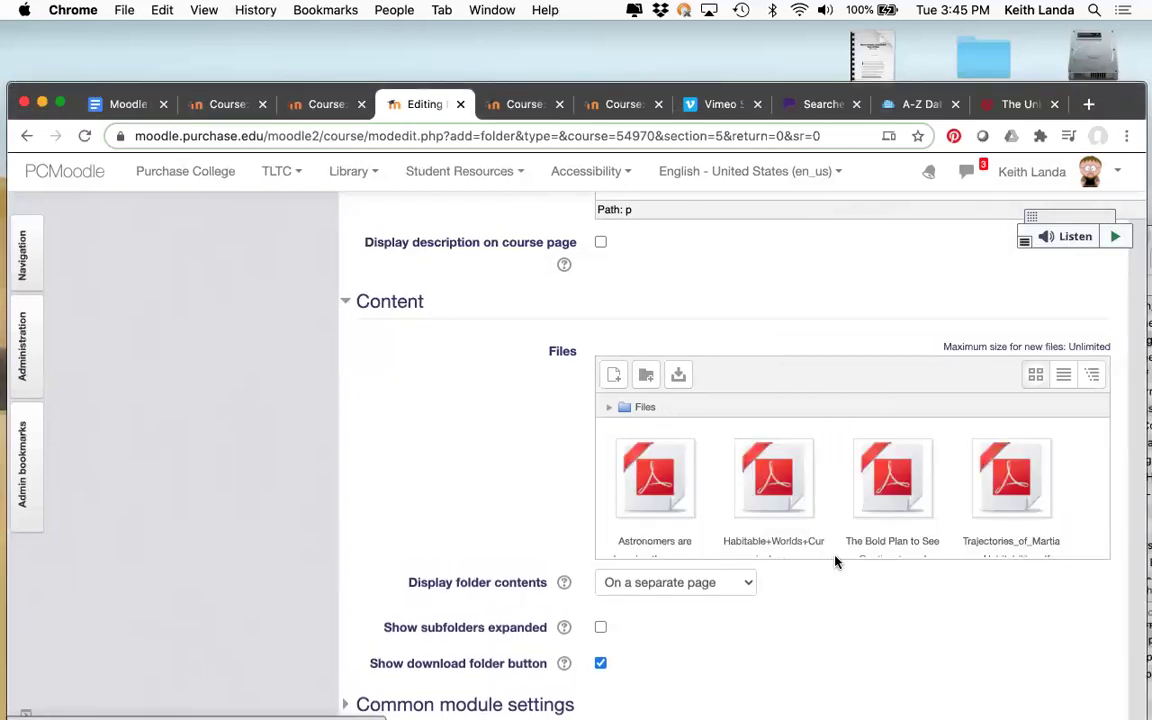
{"action": "key", "text": "super+Tab"}
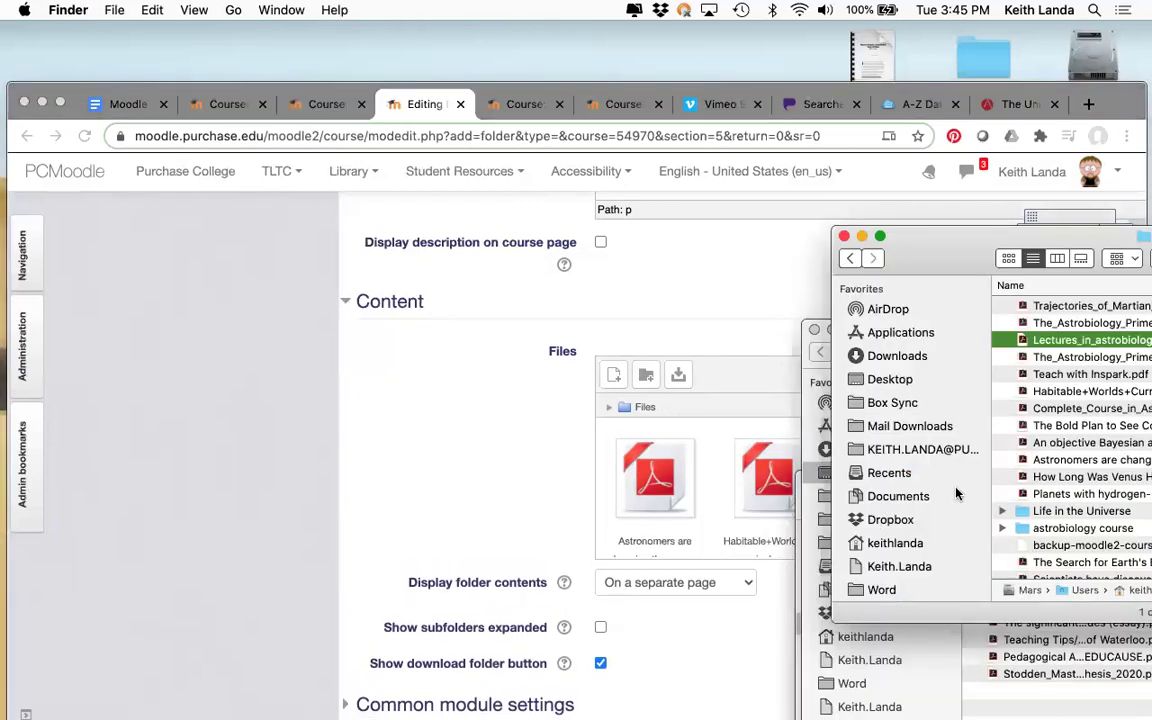
{"action": "left_click", "coordinate": [1023, 494]}
{"action": "left_click_drag", "start_coordinate": [1023, 494], "coordinate": [746, 527]}
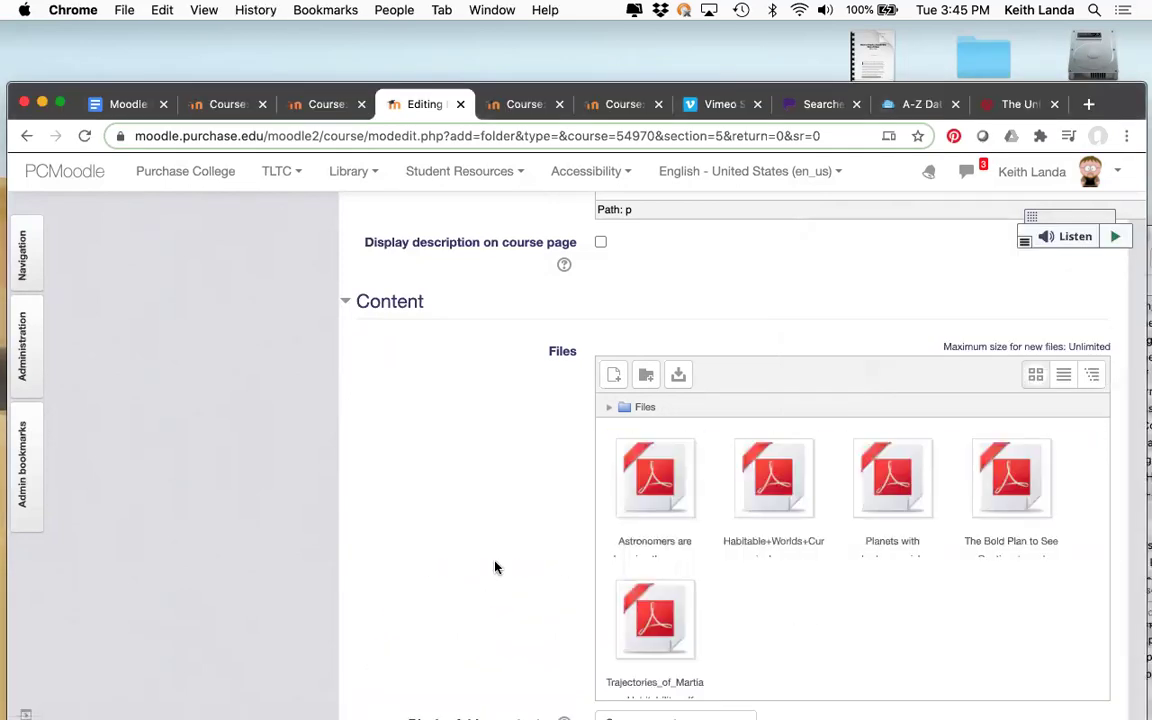
Set the folder contents to display on a separate page
{"action": "scroll", "coordinate": [496, 566], "scroll_direction": "down", "scroll_amount": 5}
{"action": "left_click", "coordinate": [746, 497]}
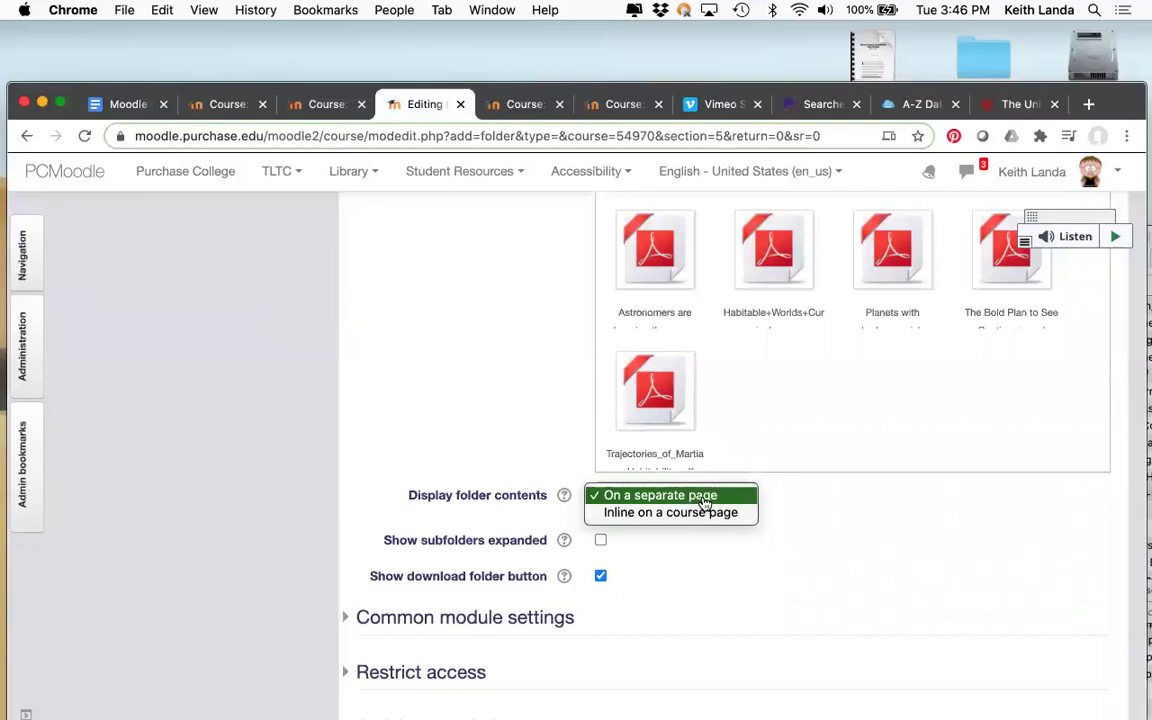
{"action": "left_click", "coordinate": [705, 497]}
Write a five-line description for the Readings for week 5 folder, starting with "We've got 5" and continuing with random filler text
{"action": "scroll", "coordinate": [522, 440], "scroll_direction": "up", "scroll_amount": 3}
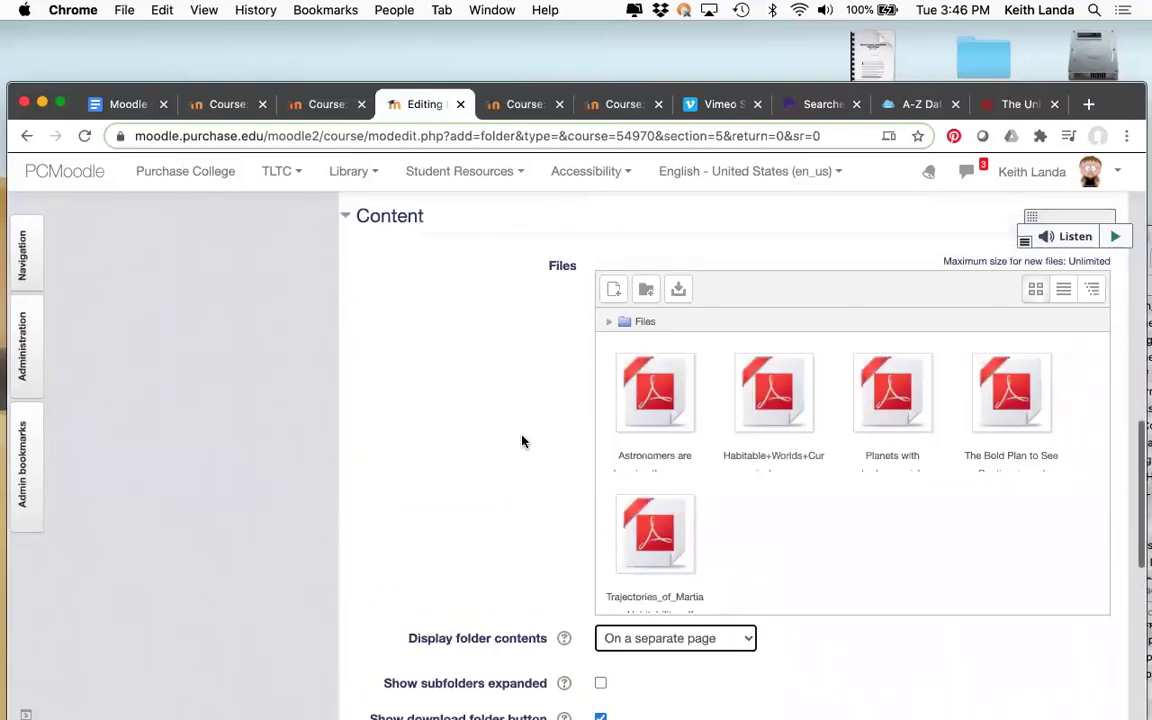
{"action": "scroll", "coordinate": [522, 441], "scroll_direction": "up", "scroll_amount": 10}
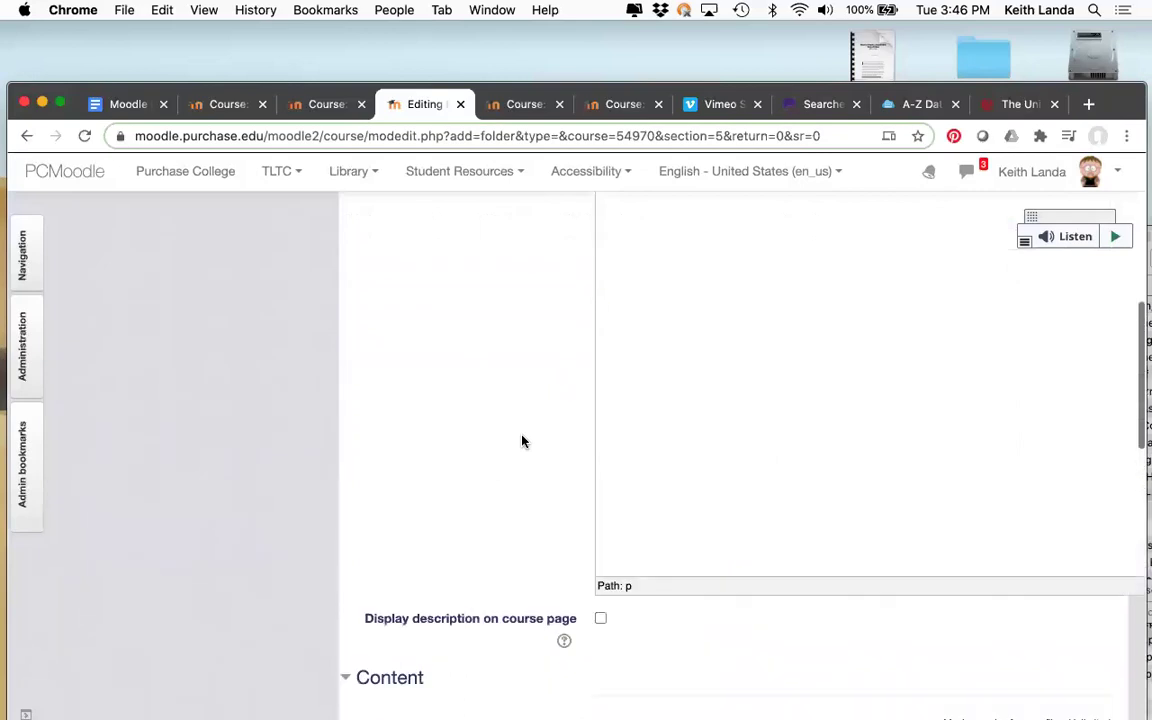
{"action": "scroll", "coordinate": [524, 443], "scroll_direction": "up", "scroll_amount": 6}
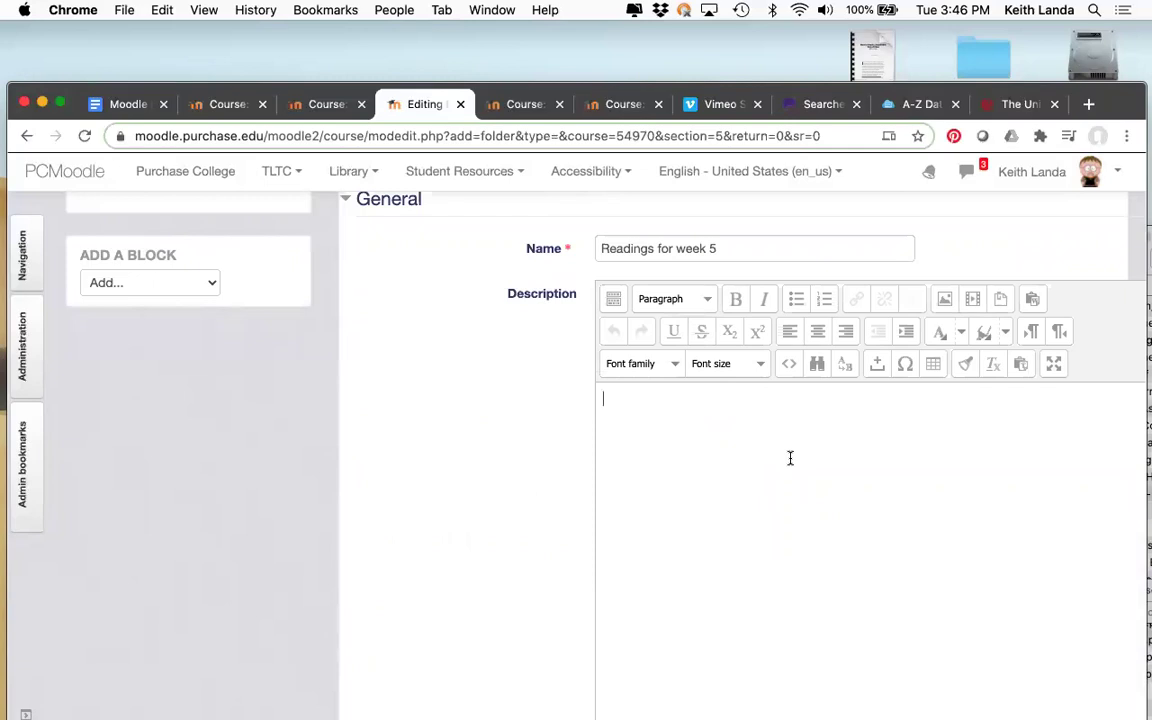
{"action": "type", "text": "We've got 5 jflkadjf lkas"}
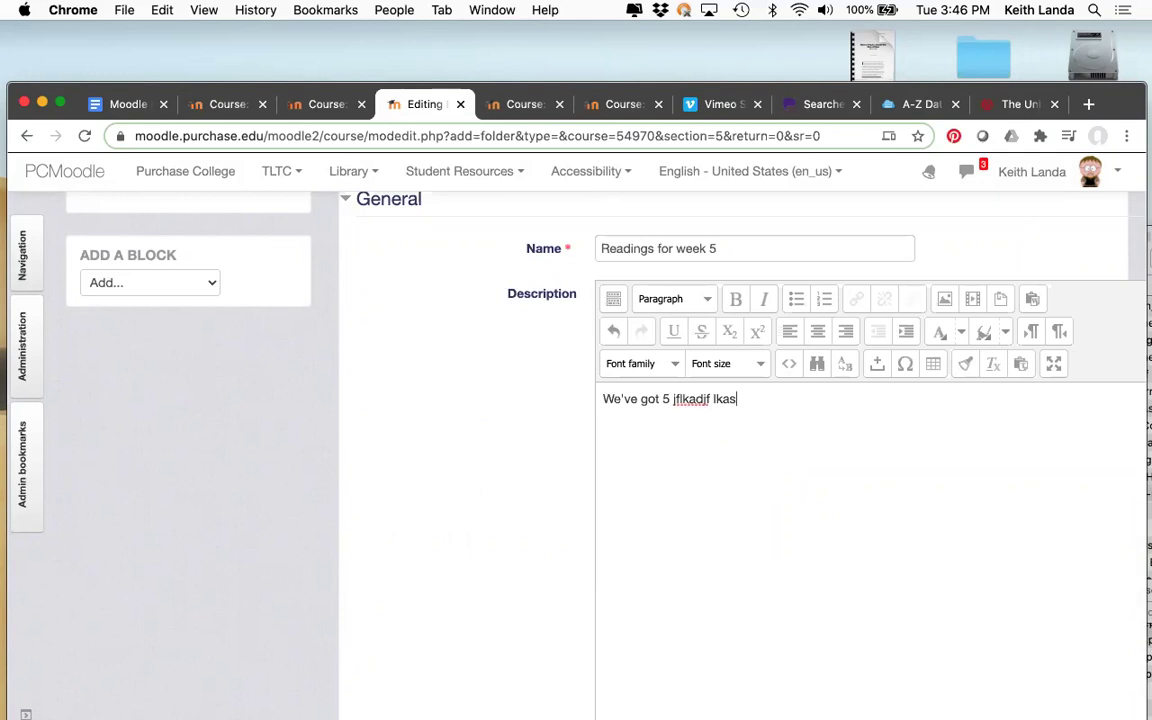
{"action": "type", "text": "lkfjdalk jf fj aj f klajlkfjdaslfj la f ajflk djsalkfj lasjflk ajlfj asl"}
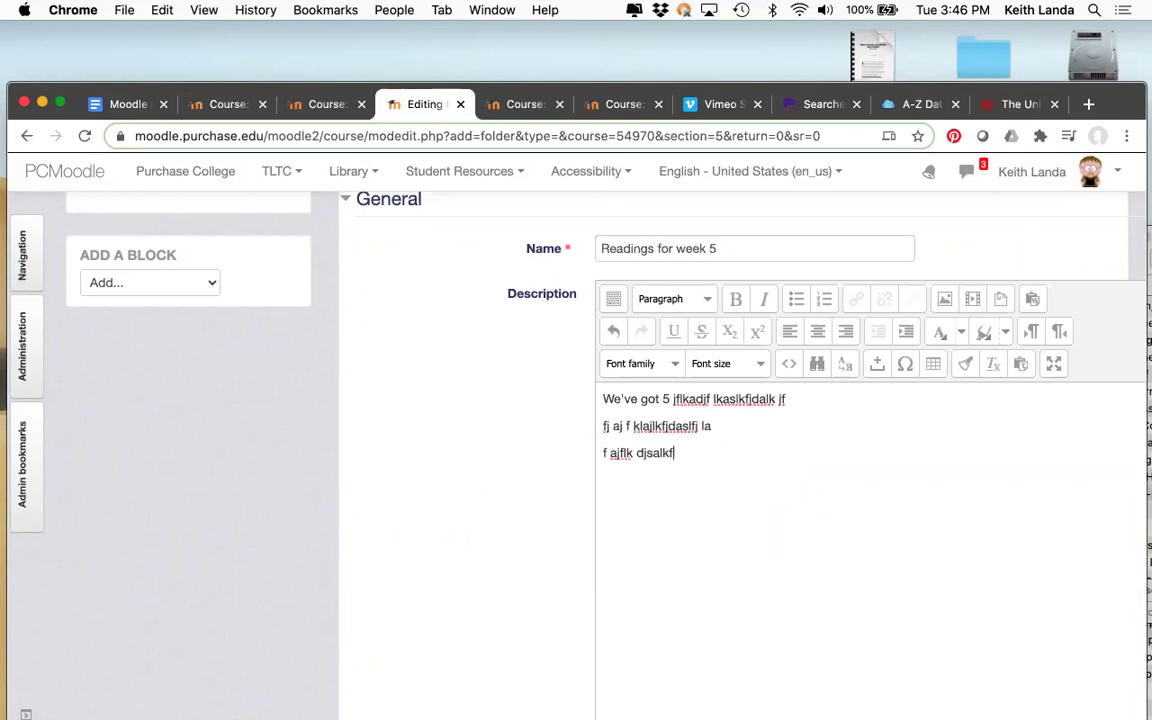
{"action": "key", "text": "Return"}
{"action": "type", "text": "jkdf jakj fkajklf jaskf"}
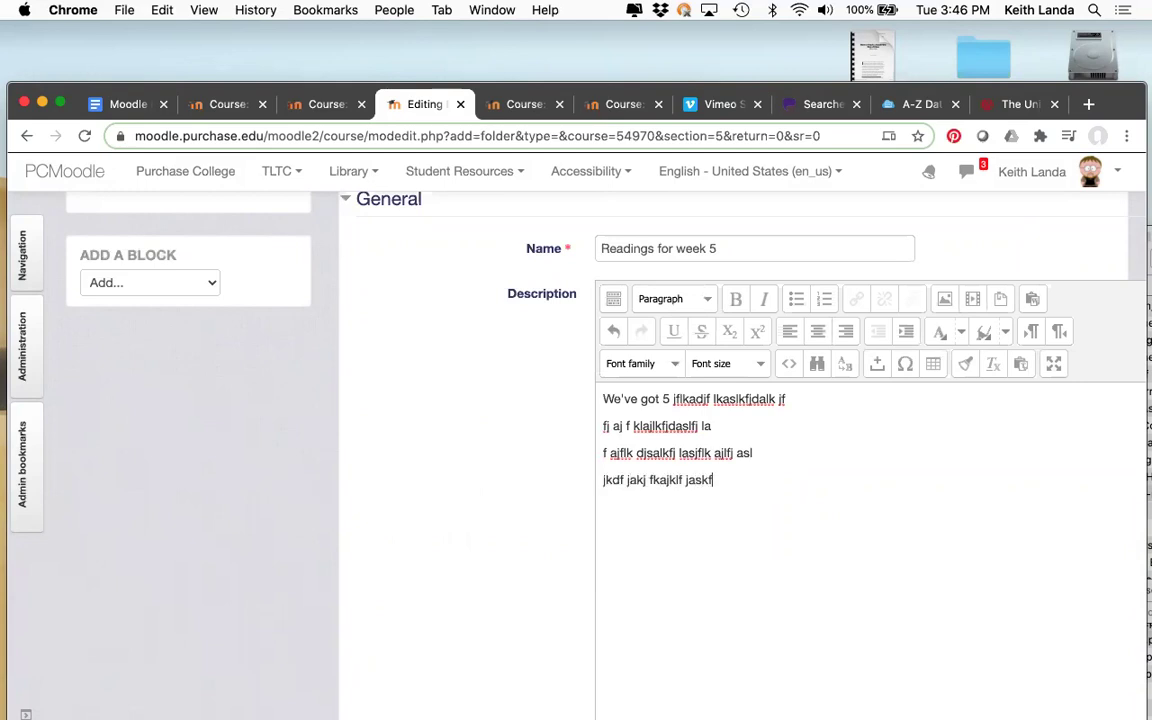
{"action": "type", "text": "j akjfklasjkf jasjf  jkflajlf jalif lksajfklj alkfj lkajflajlfj alkjflajflaj"}
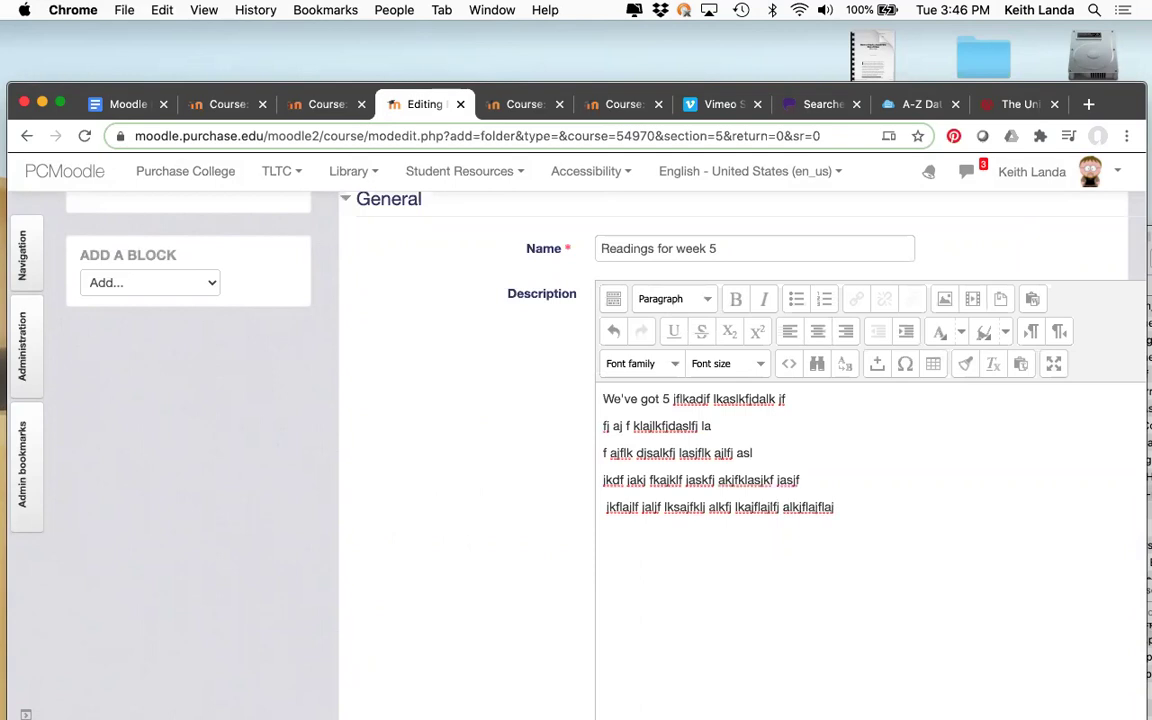
Save the Readings for week 5 folder to the course and view its page with the description and files
{"action": "scroll", "coordinate": [818, 534], "scroll_direction": "down", "scroll_amount": 10}
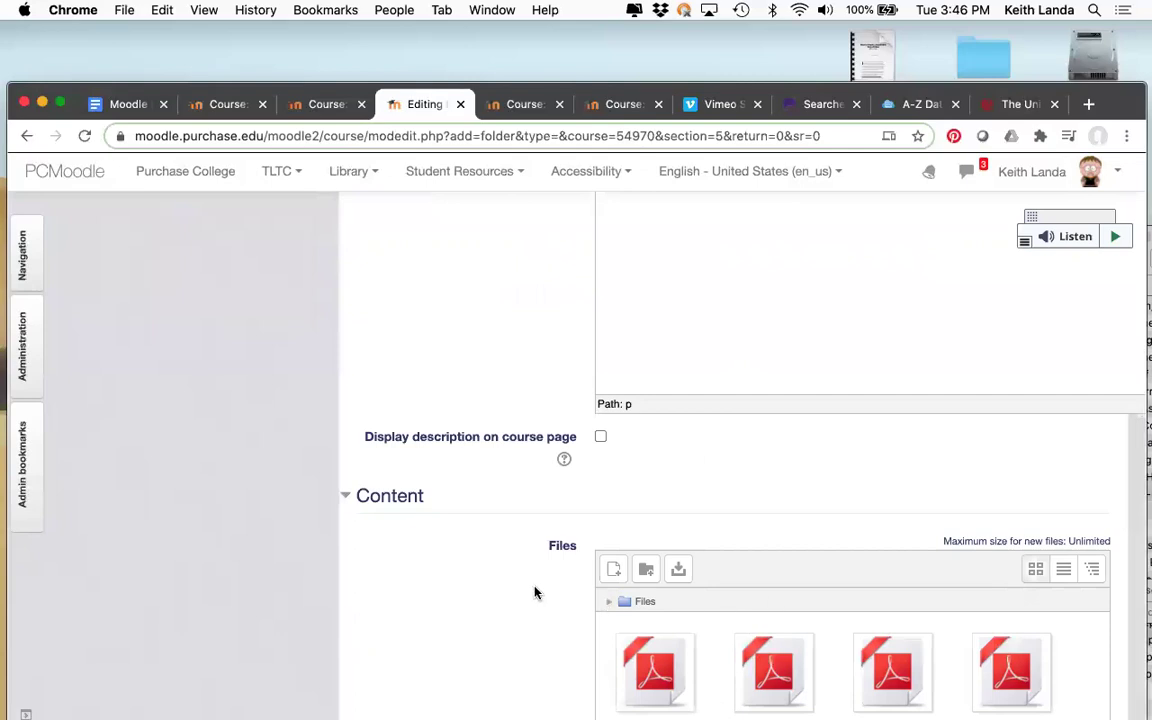
{"action": "scroll", "coordinate": [535, 593], "scroll_direction": "down", "scroll_amount": 8}
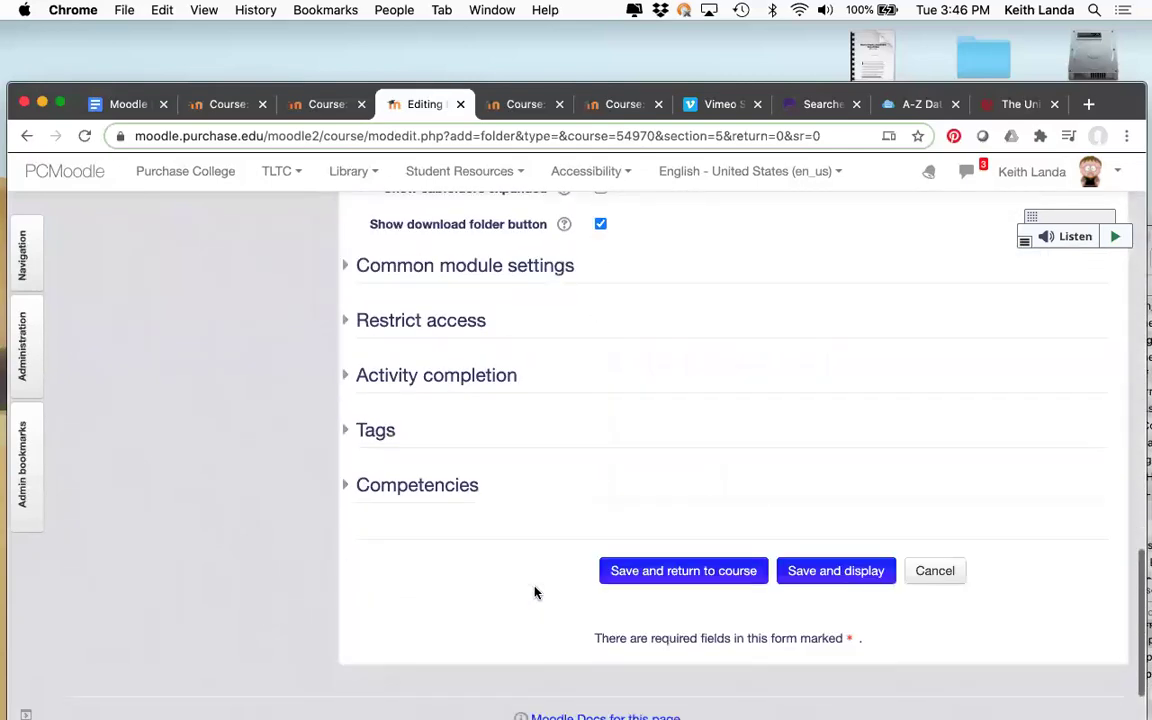
{"action": "left_click", "coordinate": [660, 571]}
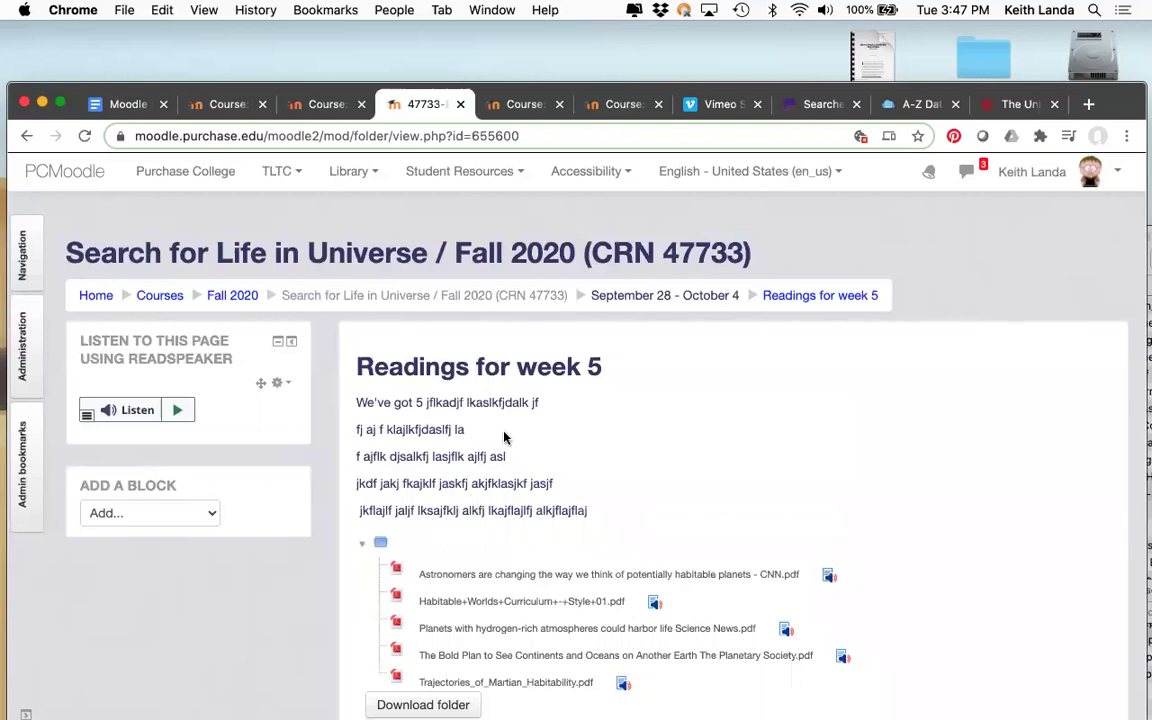
Switch to the Geology / Fall 2019 course and open the folder "Readings and resources: Development of the concept of Deep Time"
{"action": "left_click", "coordinate": [518, 105]}
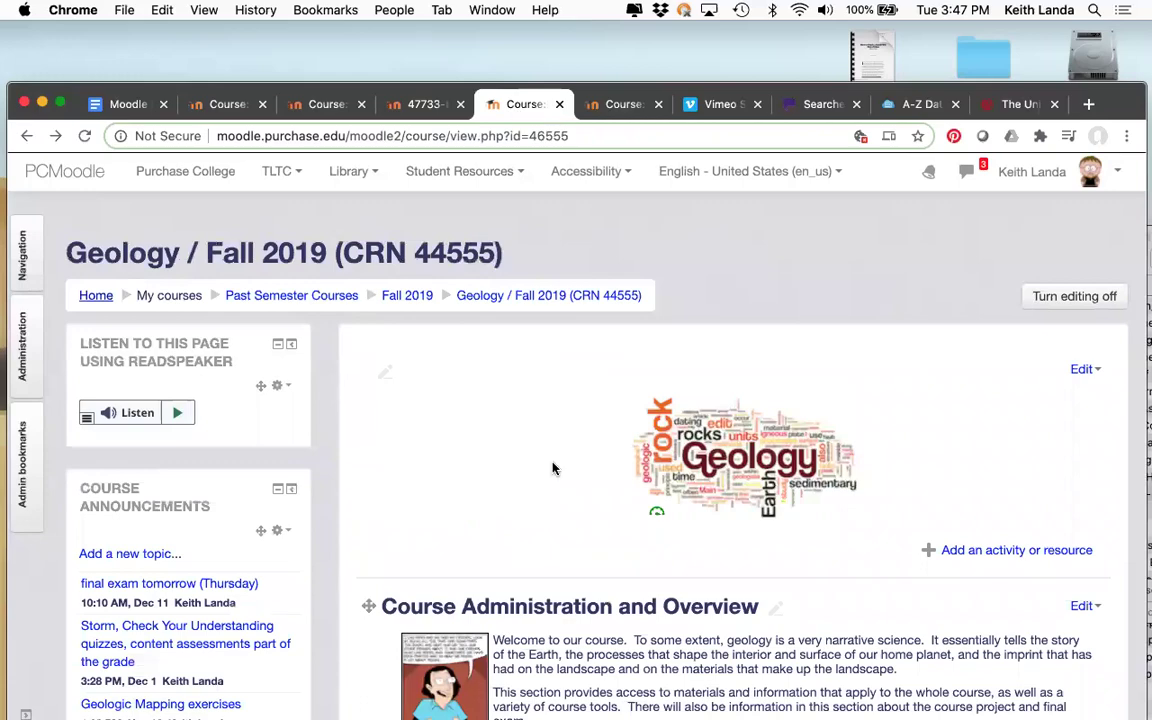
{"action": "scroll", "coordinate": [553, 468], "scroll_direction": "down", "scroll_amount": 10}
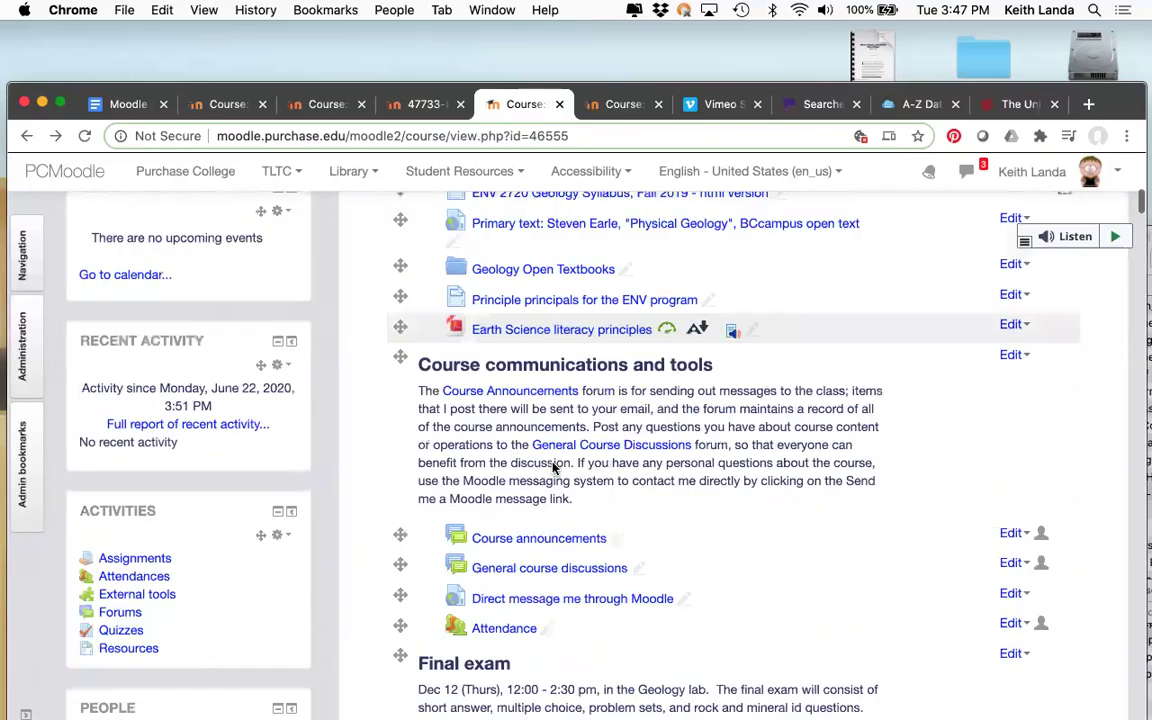
{"action": "scroll", "coordinate": [553, 468], "scroll_direction": "down", "scroll_amount": 10}
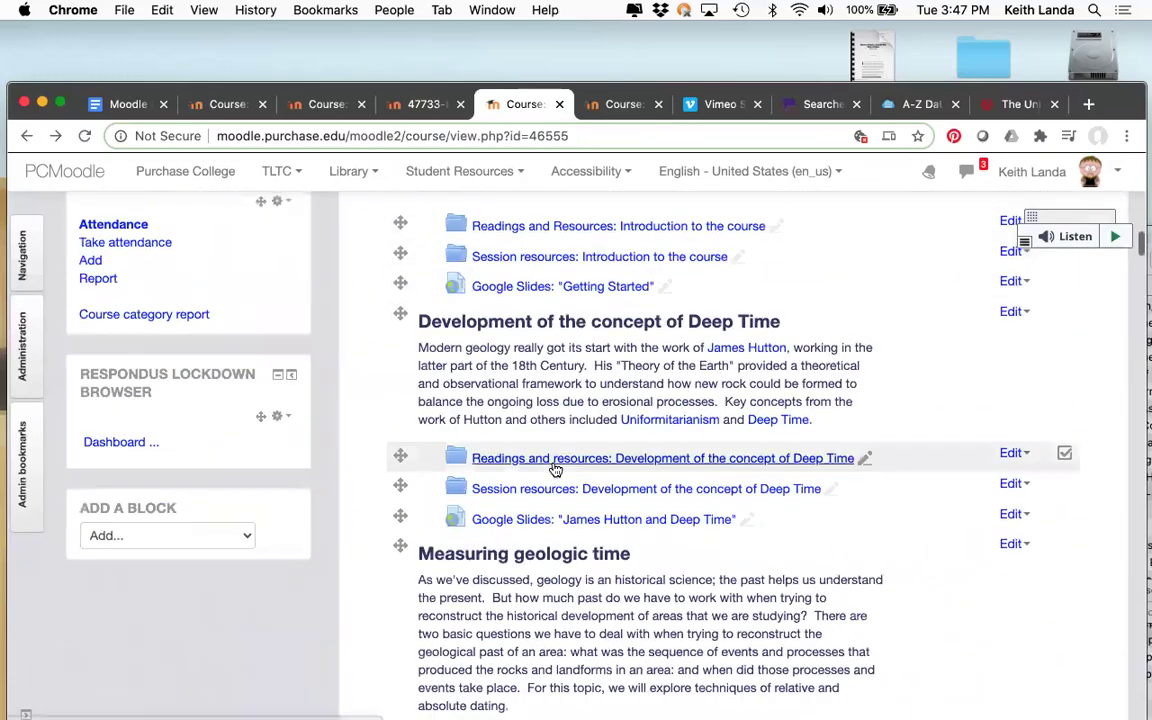
{"action": "scroll", "coordinate": [555, 470], "scroll_direction": "down", "scroll_amount": 2}
{"action": "scroll", "coordinate": [553, 470], "scroll_direction": "up", "scroll_amount": 1}
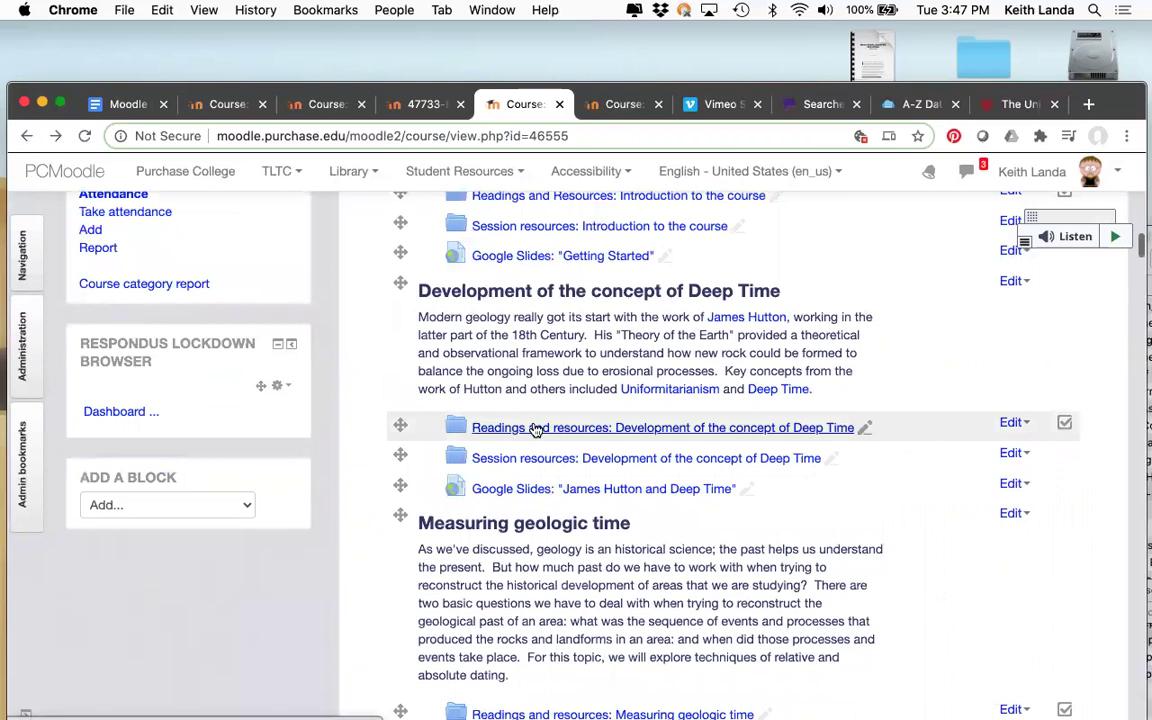
{"action": "left_click", "coordinate": [536, 429]}
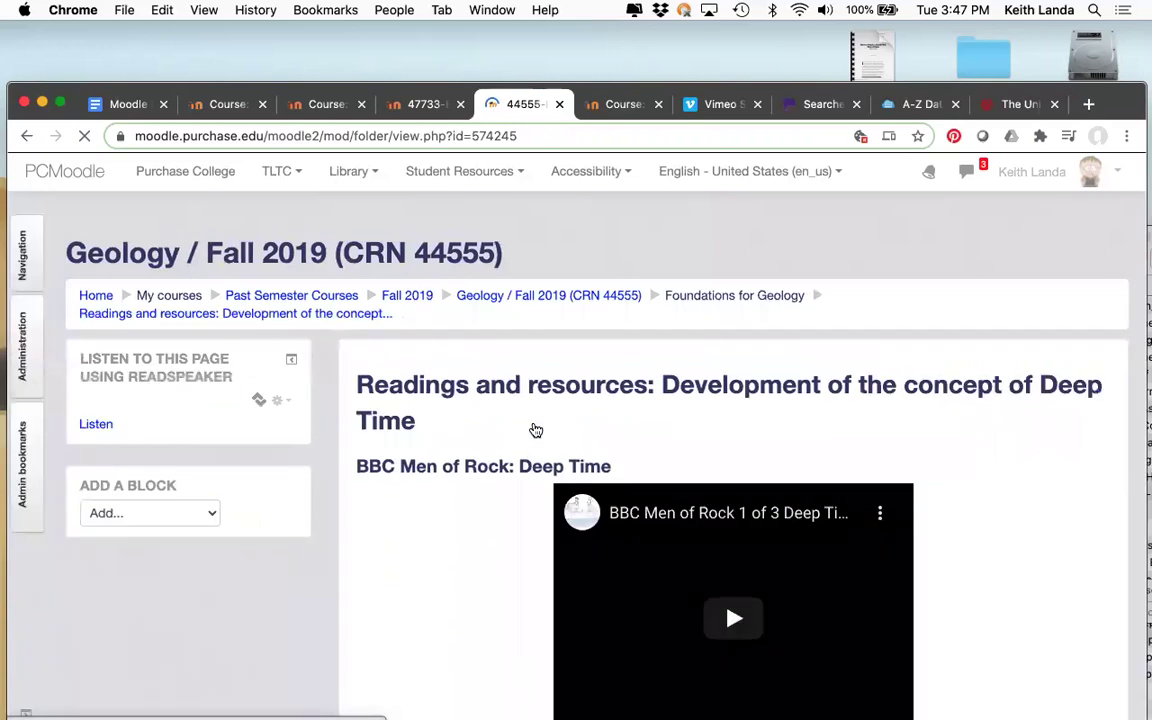
Examine the Deep Time folder's embedded video, introductory text, web resource links, supplemental readings and attached PDF files
{"action": "scroll", "coordinate": [430, 636], "scroll_direction": "down", "scroll_amount": 10}
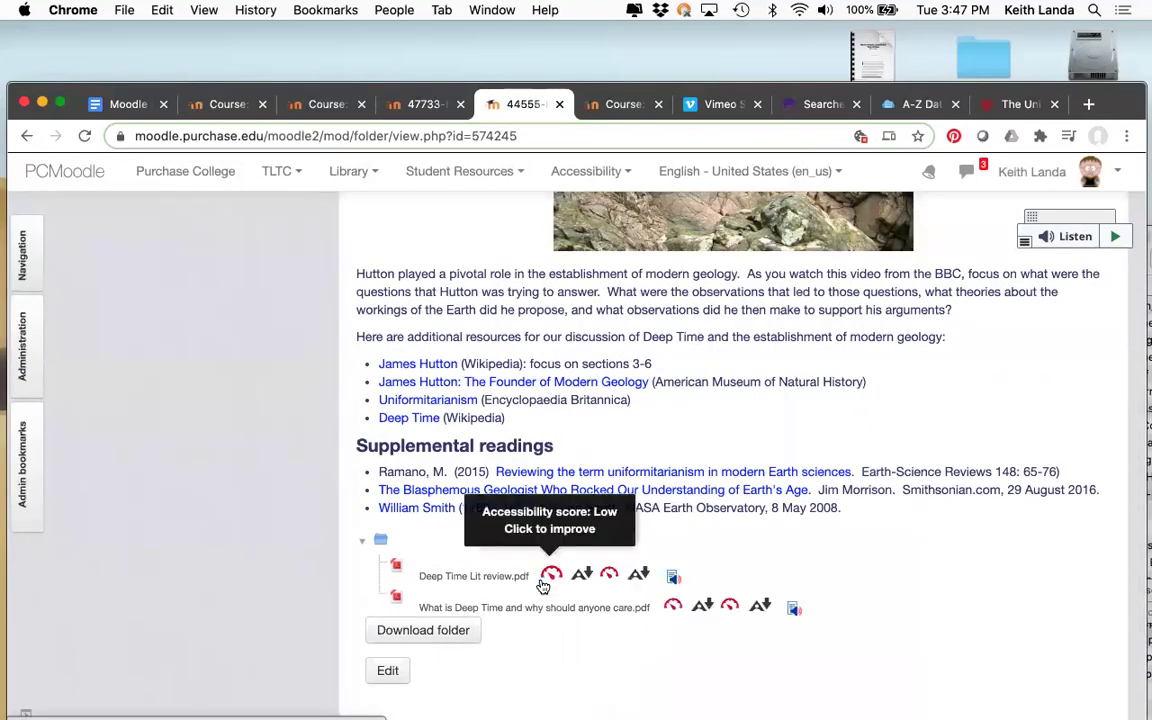
{"action": "scroll", "coordinate": [410, 588], "scroll_direction": "up", "scroll_amount": 5}
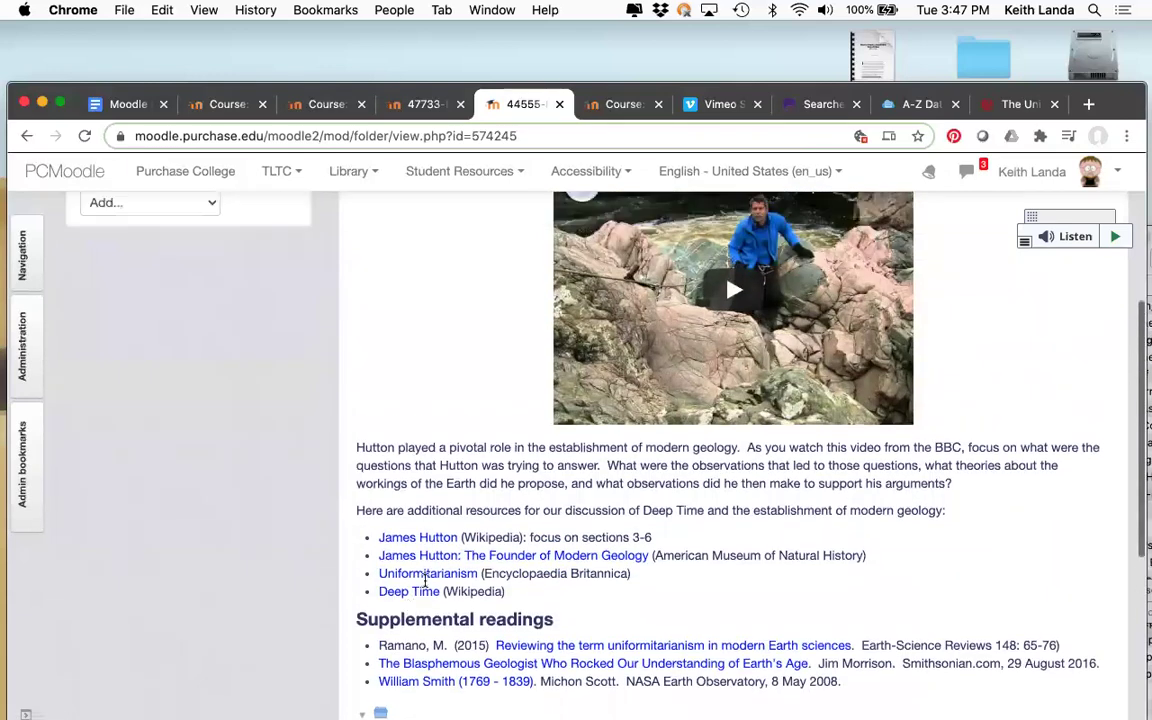
{"action": "scroll", "coordinate": [455, 386], "scroll_direction": "up", "scroll_amount": 2}
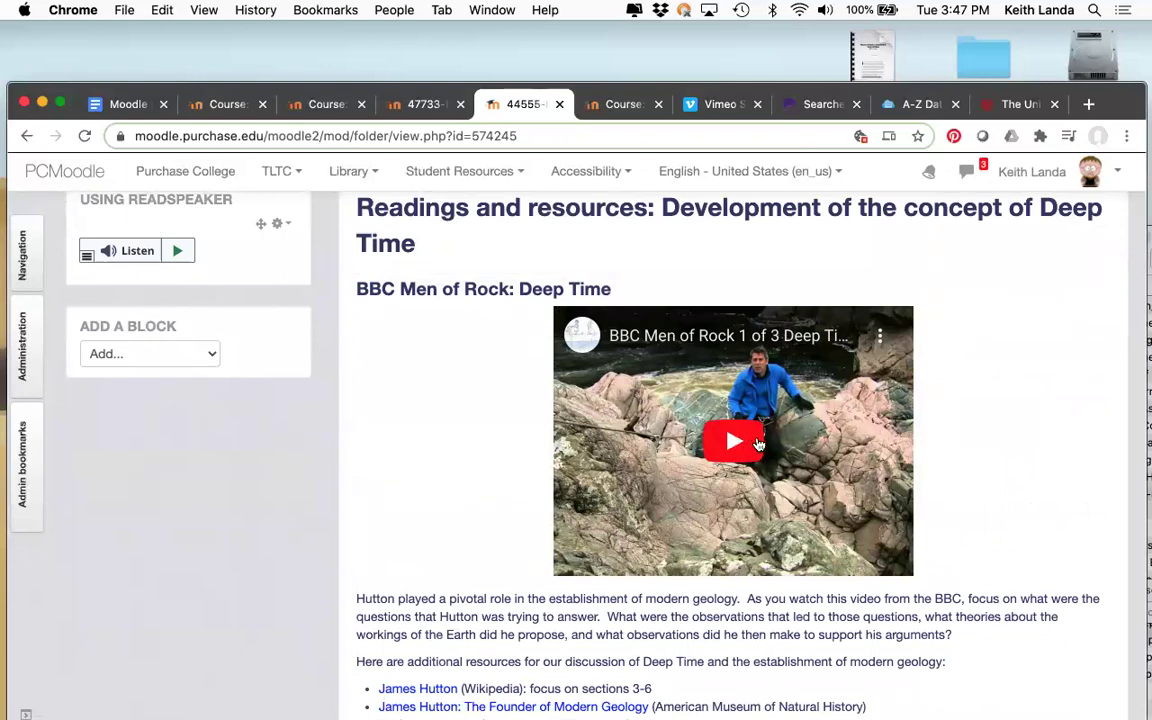
{"action": "scroll", "coordinate": [648, 519], "scroll_direction": "down", "scroll_amount": 2}
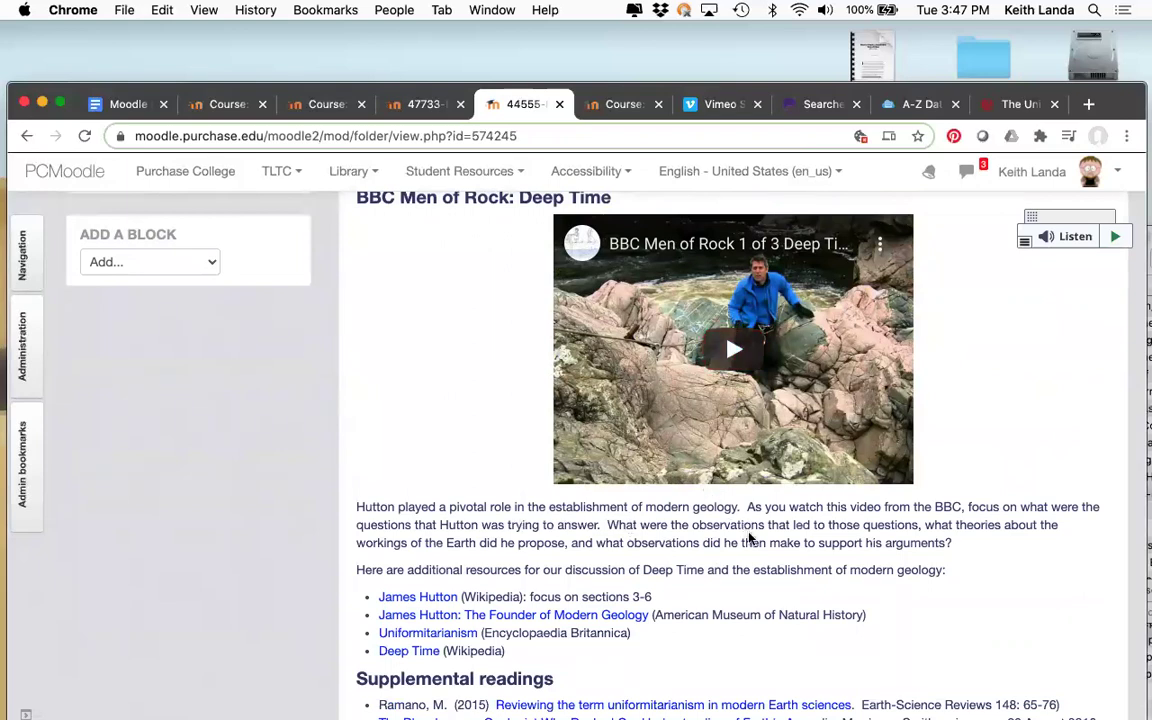
{"action": "scroll", "coordinate": [756, 538], "scroll_direction": "down", "scroll_amount": 2}
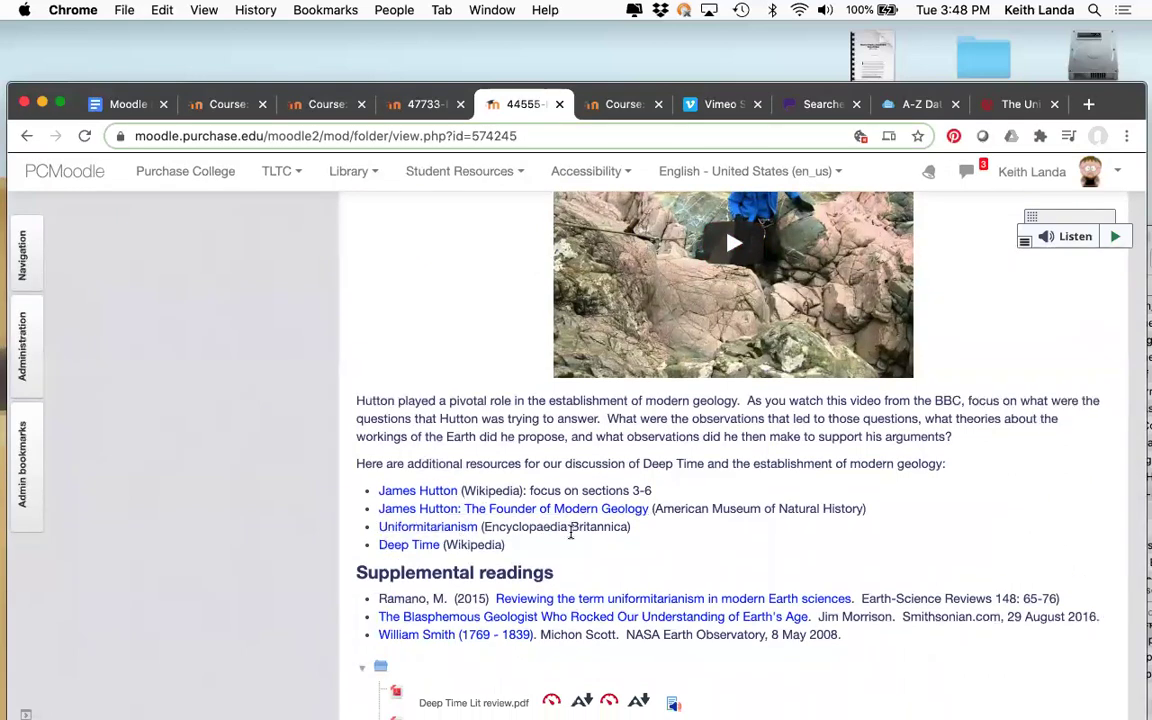
{"action": "scroll", "coordinate": [423, 543], "scroll_direction": "down", "scroll_amount": 3}
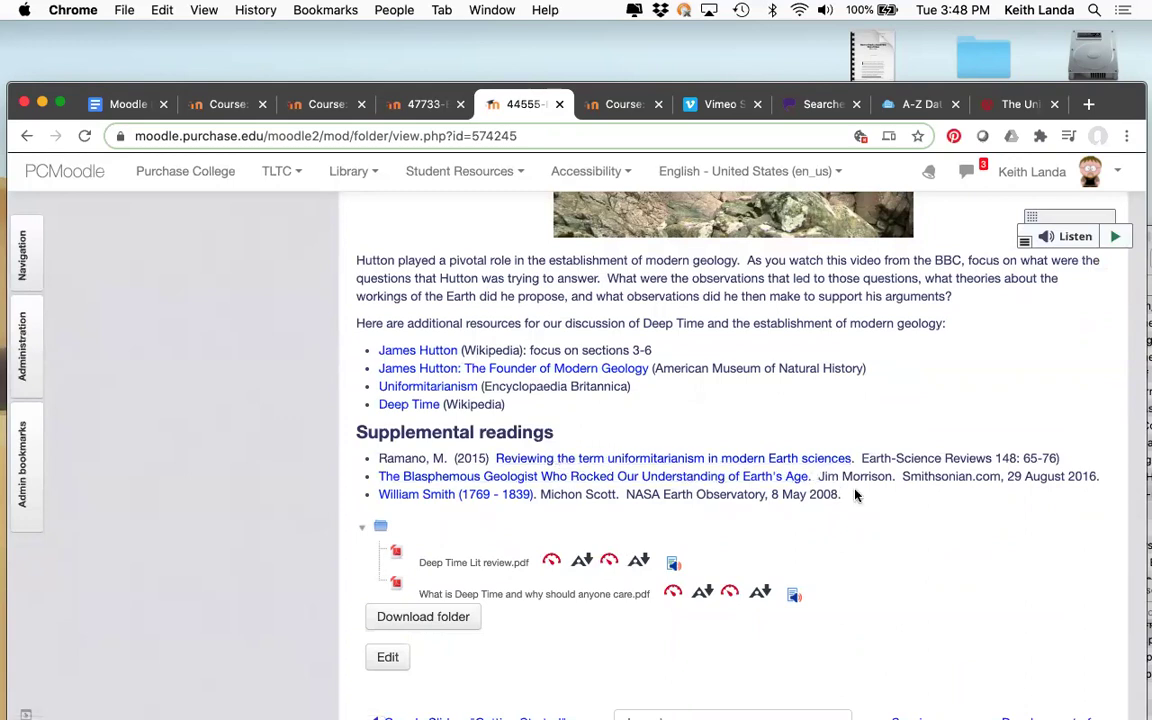
{"action": "scroll", "coordinate": [860, 500], "scroll_direction": "up", "scroll_amount": 8}
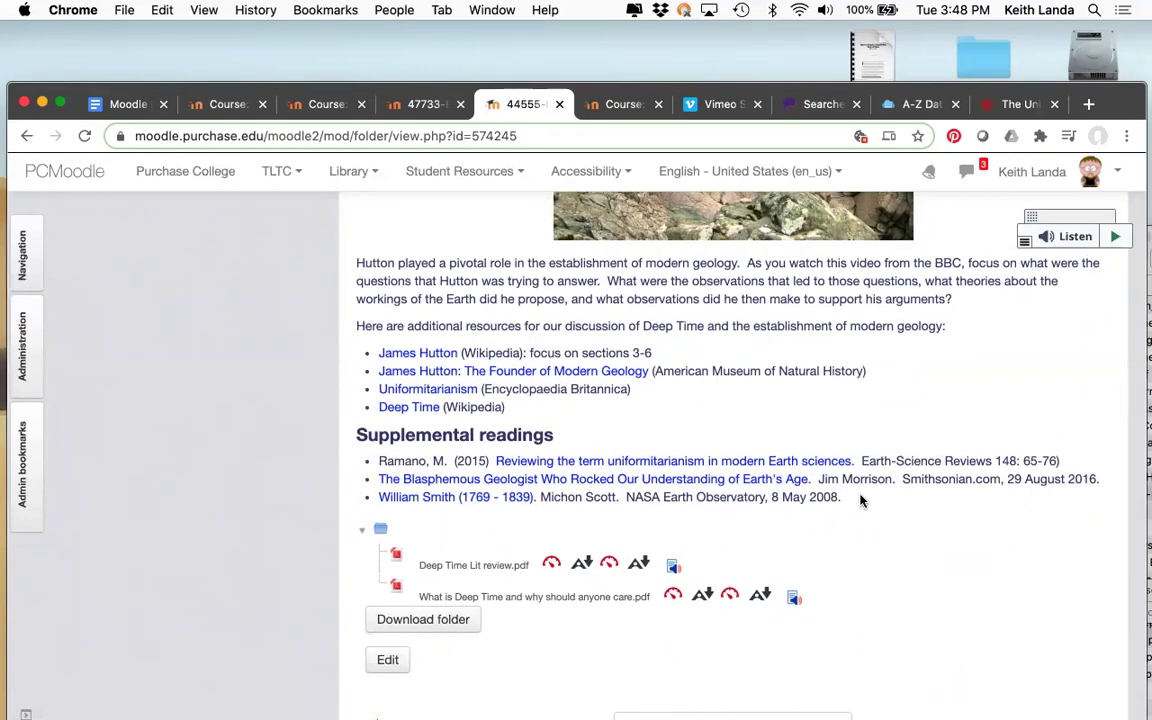
{"action": "scroll", "coordinate": [862, 510], "scroll_direction": "up", "scroll_amount": 2}
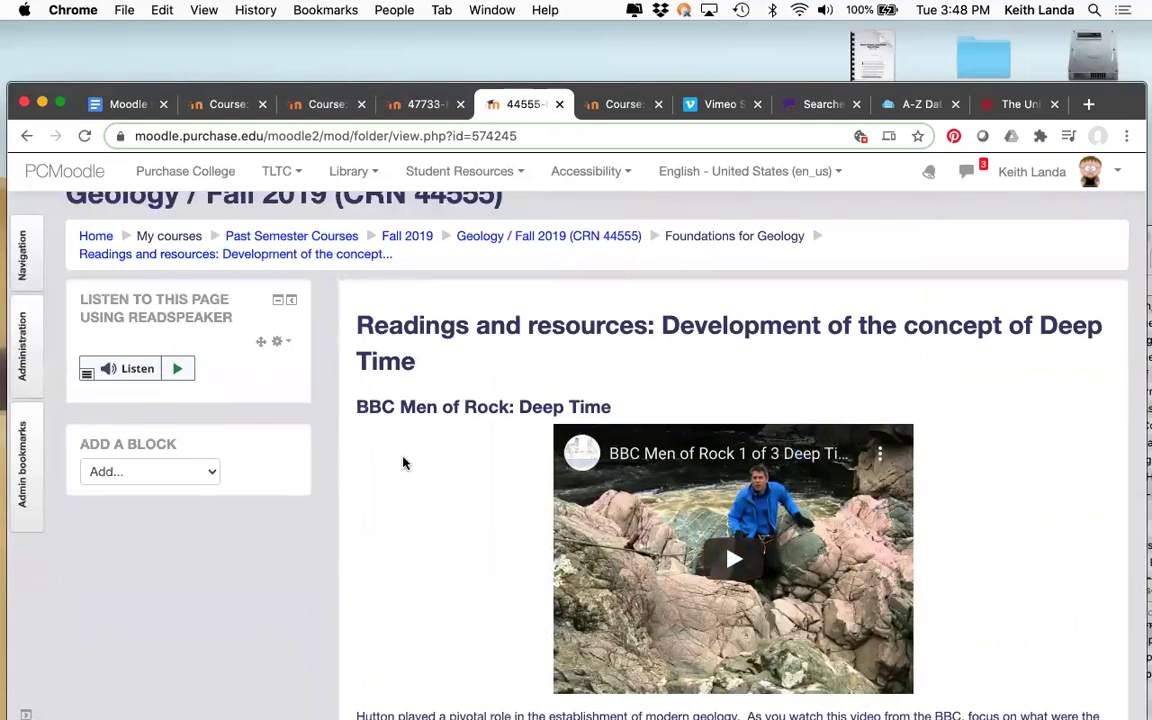
{"action": "scroll", "coordinate": [408, 470], "scroll_direction": "down", "scroll_amount": 2}
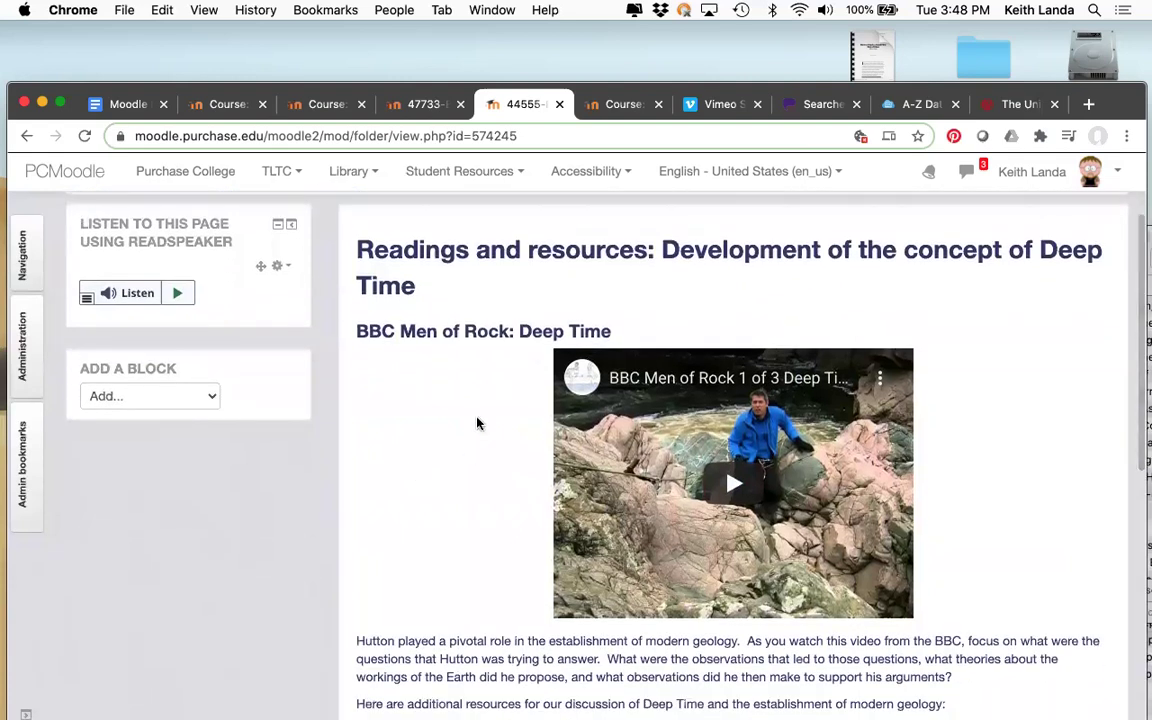
{"action": "scroll", "coordinate": [410, 375], "scroll_direction": "up", "scroll_amount": 1}
{"action": "scroll", "coordinate": [410, 375], "scroll_direction": "down", "scroll_amount": 1}
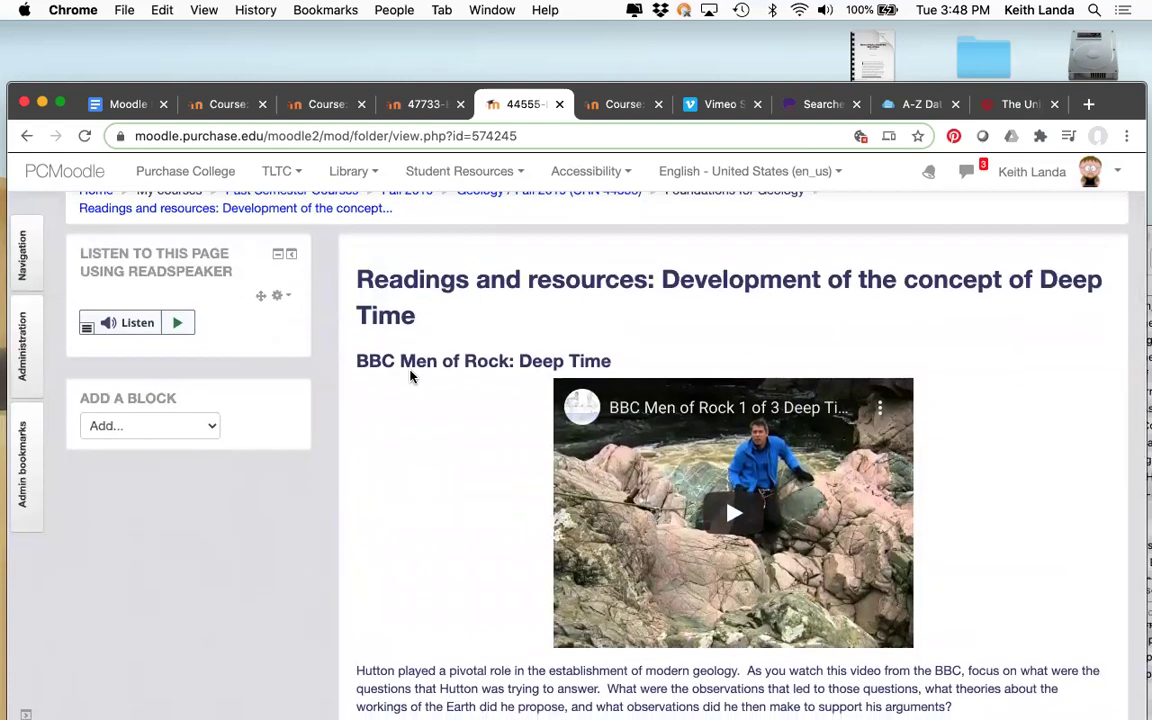
{"action": "scroll", "coordinate": [410, 375], "scroll_direction": "down", "scroll_amount": 10}
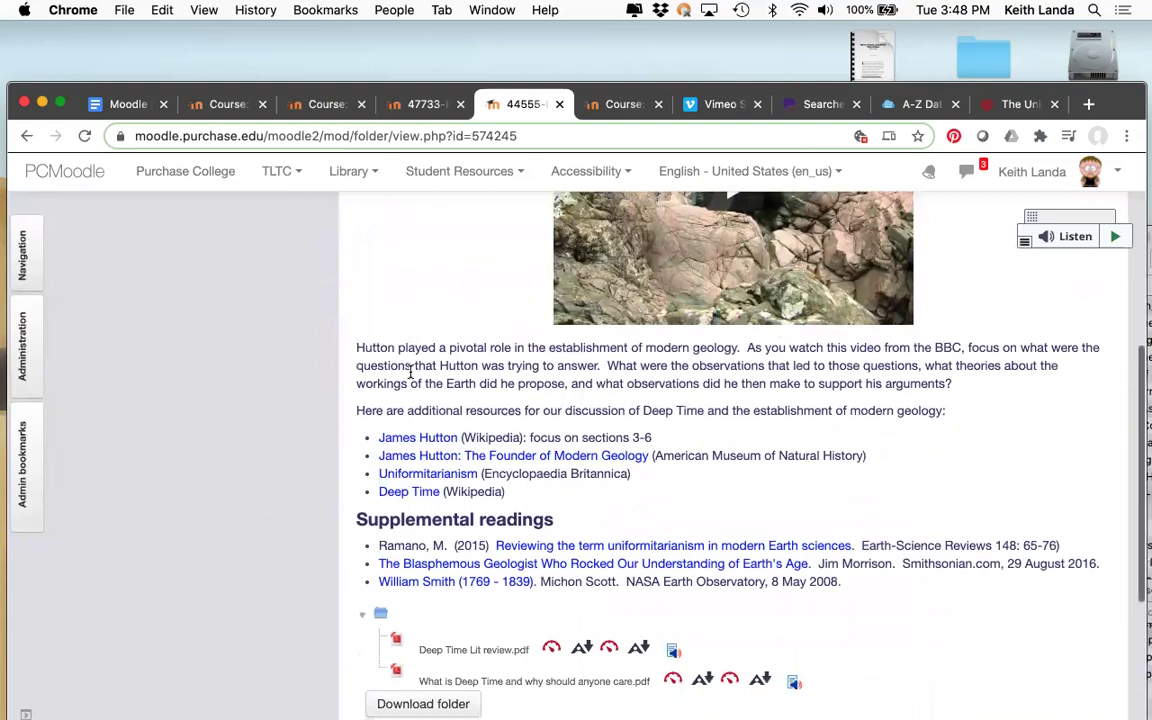
Review the Deep Time folder page again, from its supplemental readings and PDF files back to the embedded video
{"action": "scroll", "coordinate": [410, 375], "scroll_direction": "up", "scroll_amount": 2}
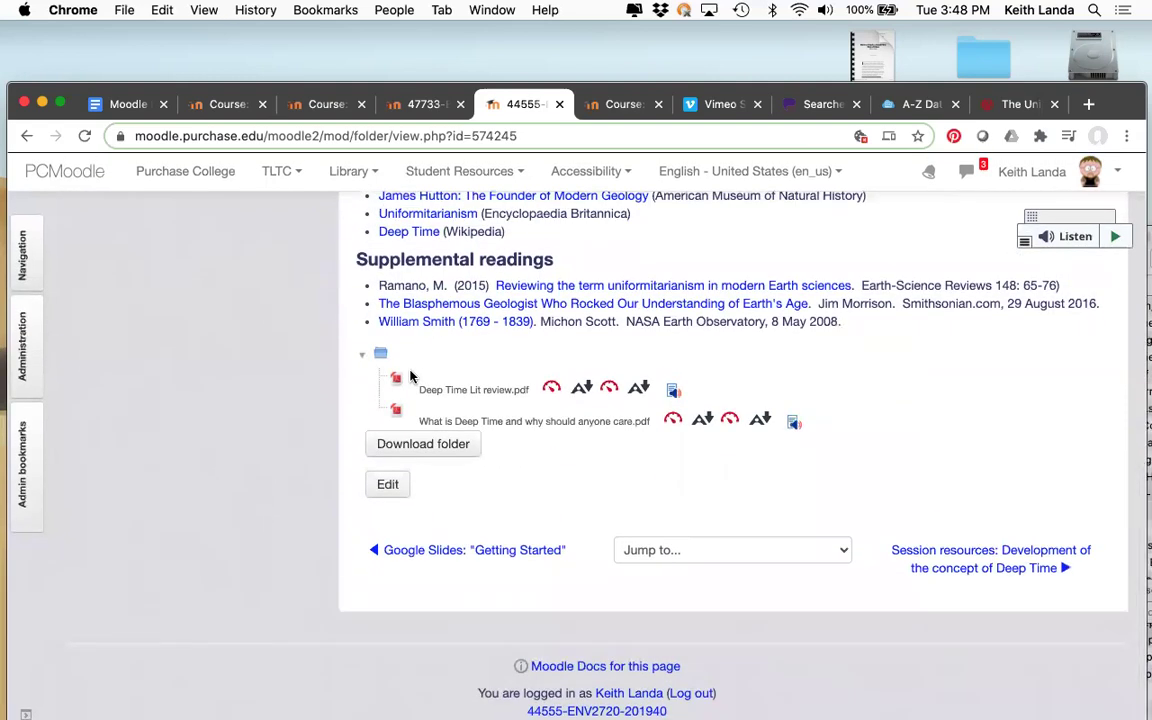
{"action": "scroll", "coordinate": [410, 375], "scroll_direction": "up", "scroll_amount": 5}
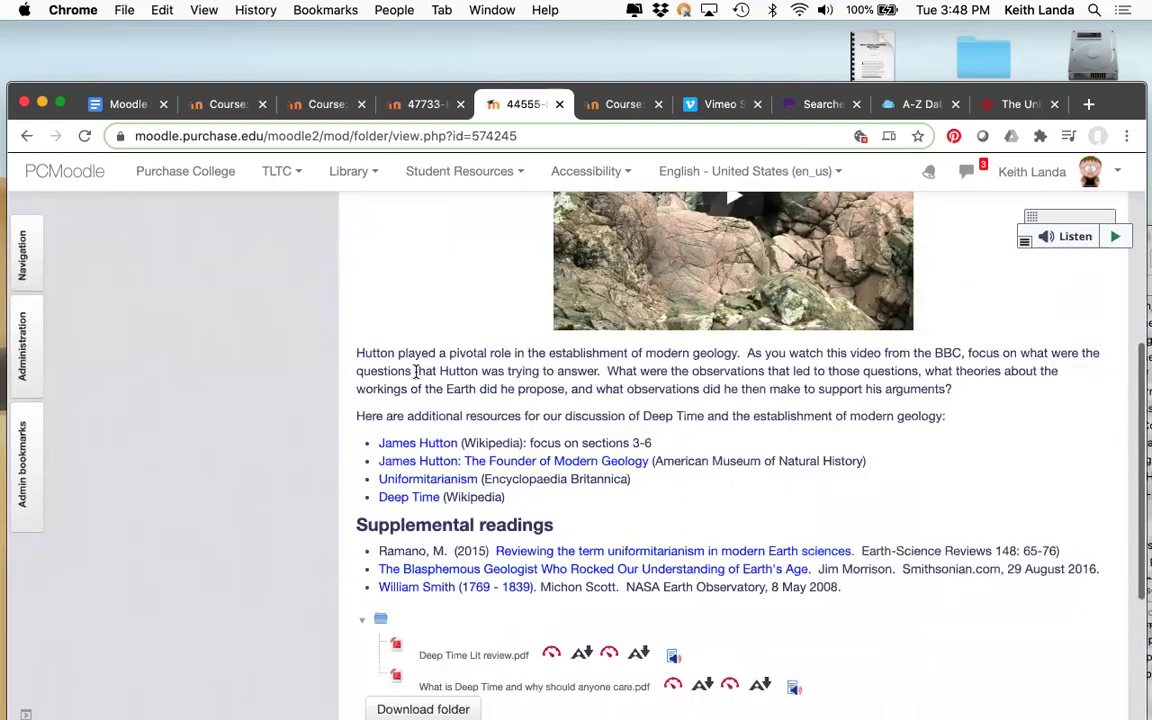
{"action": "scroll", "coordinate": [452, 355], "scroll_direction": "up", "scroll_amount": 4}
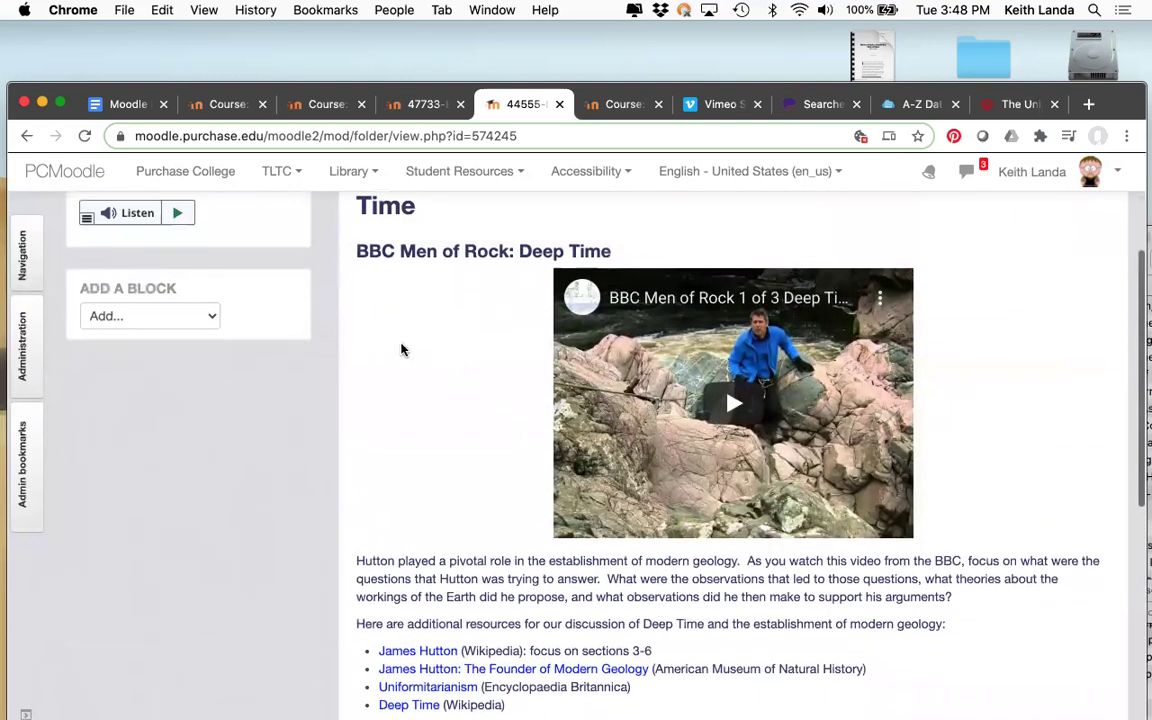
{"action": "scroll", "coordinate": [380, 342], "scroll_direction": "up", "scroll_amount": 3}
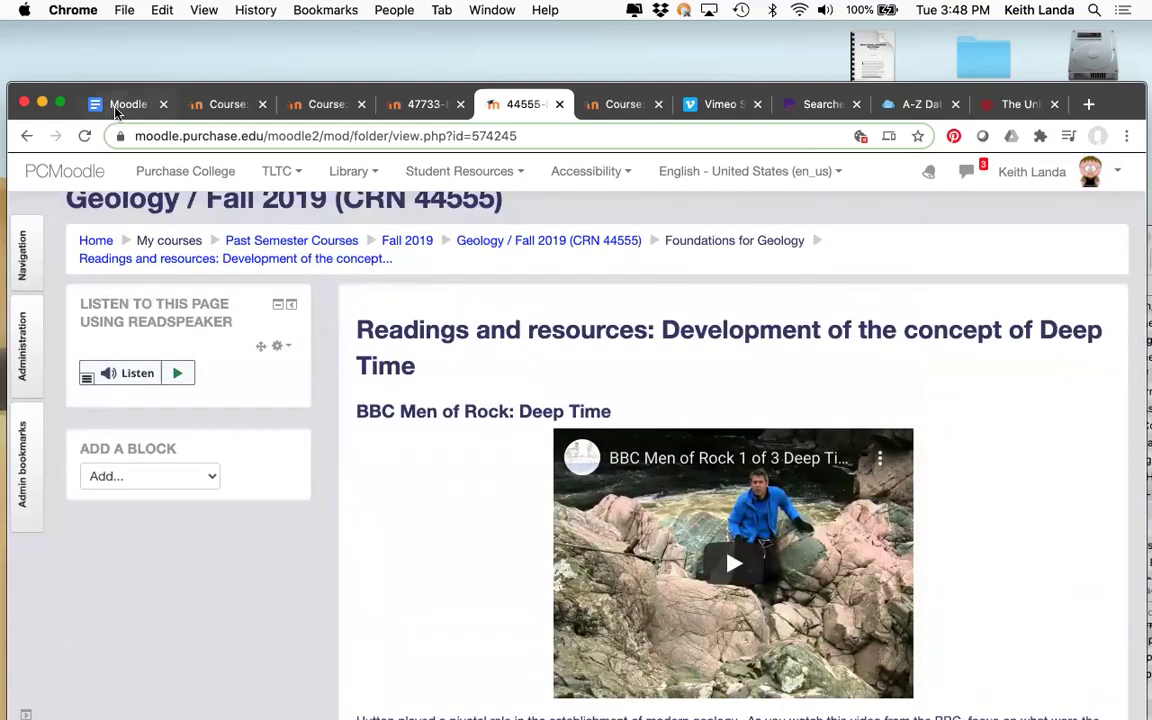
Switch to the Moodle Basics series document and read the outline from web links through folder resources to VoiceThread lectures
{"action": "key", "text": "super+1"}
{"action": "scroll", "coordinate": [502, 533], "scroll_direction": "down", "scroll_amount": 5}
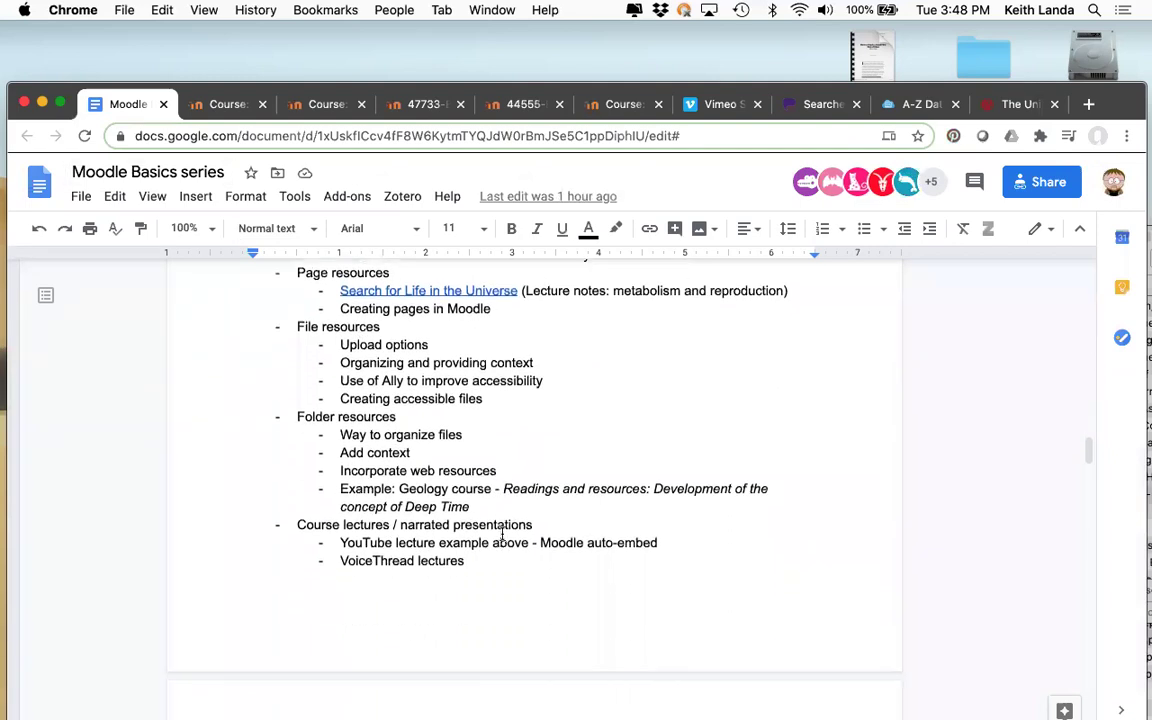
{"action": "scroll", "coordinate": [502, 533], "scroll_direction": "up", "scroll_amount": 3}
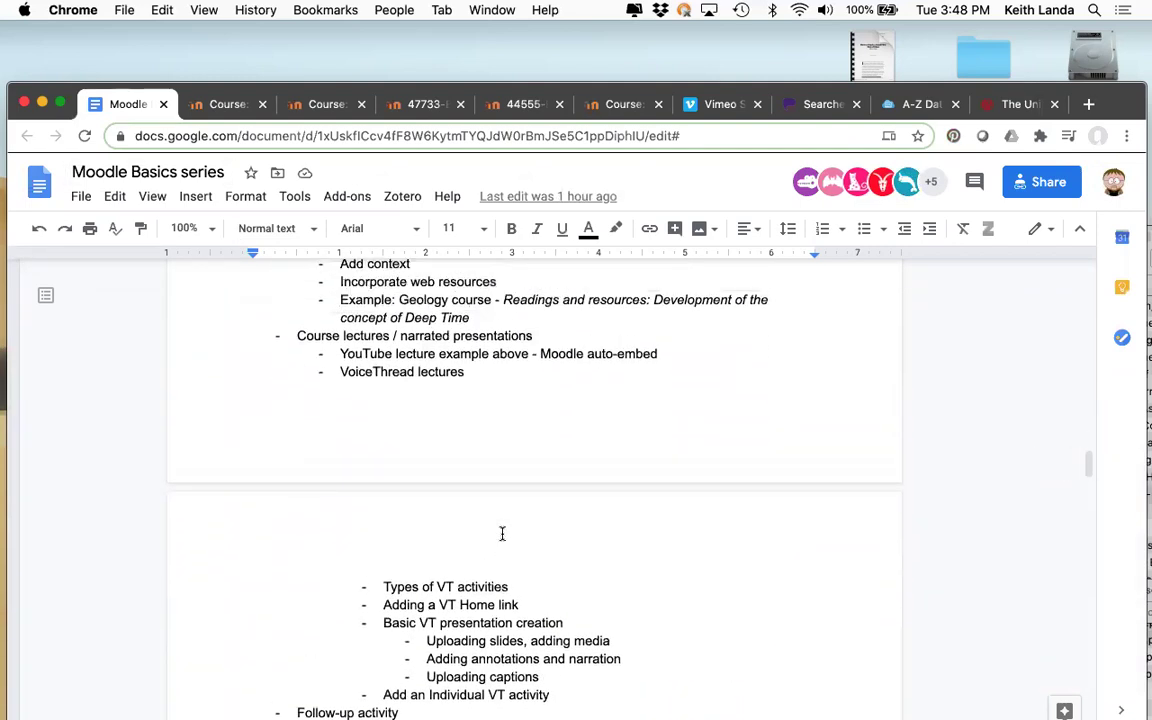
{"action": "scroll", "coordinate": [502, 533], "scroll_direction": "up", "scroll_amount": 8}
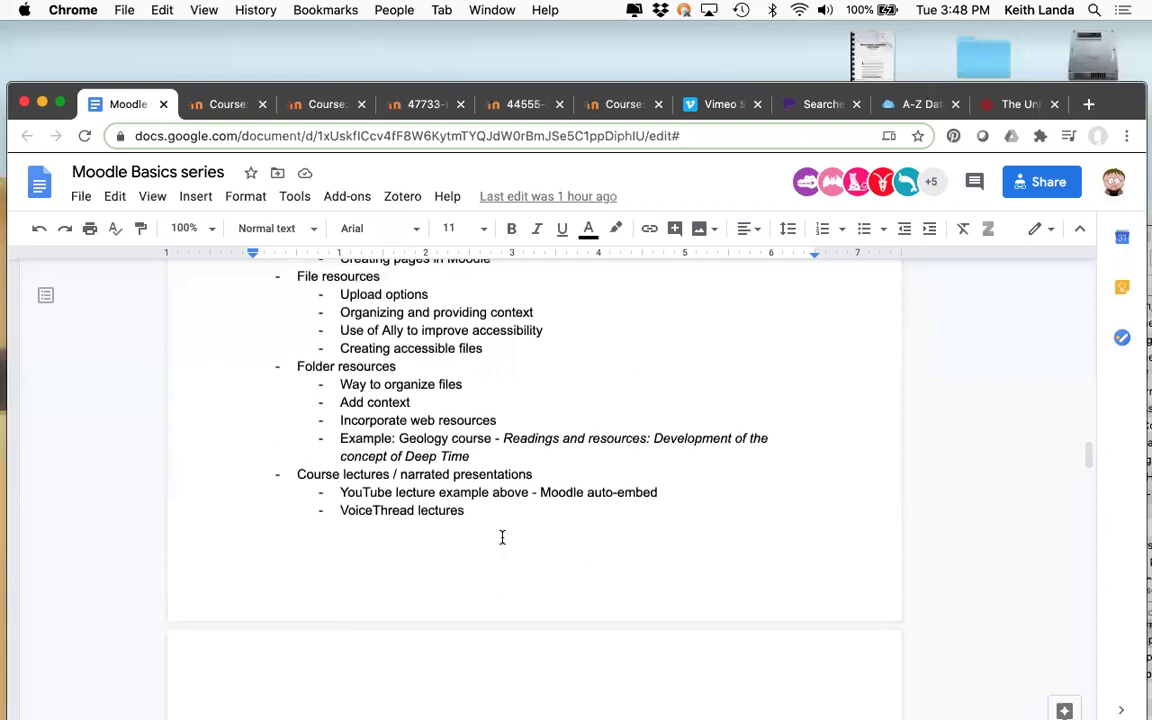
{"action": "scroll", "coordinate": [502, 538], "scroll_direction": "up", "scroll_amount": 1}
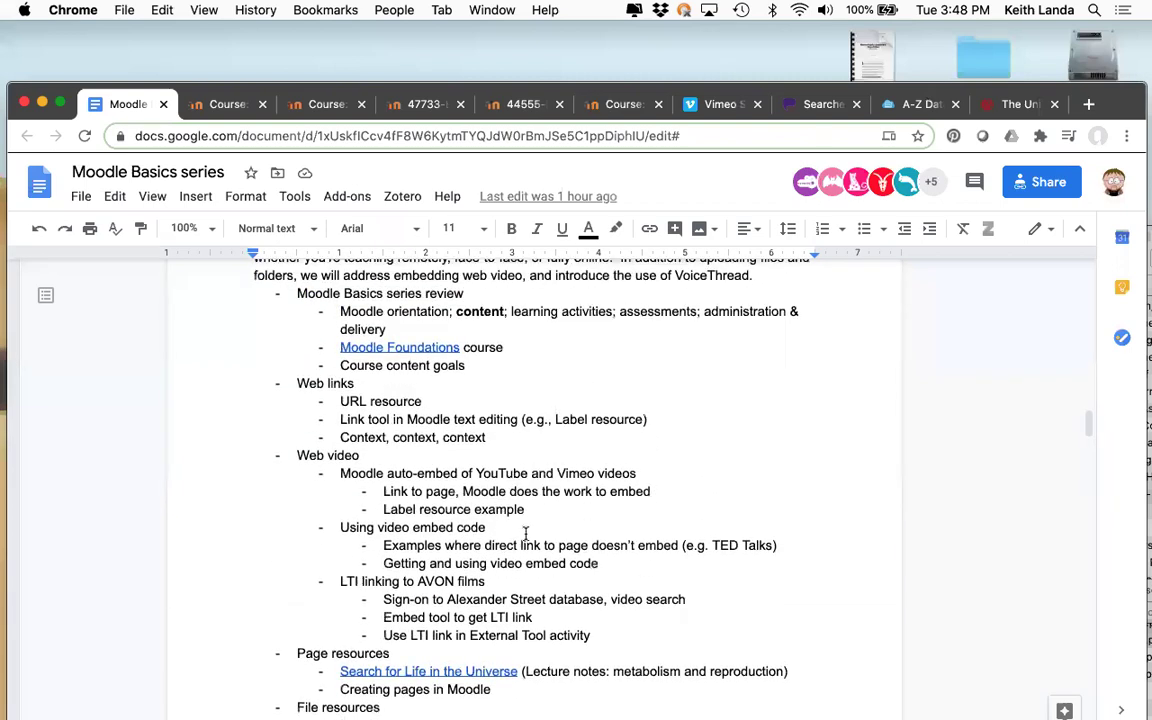
{"action": "scroll", "coordinate": [467, 395], "scroll_direction": "down", "scroll_amount": 10}
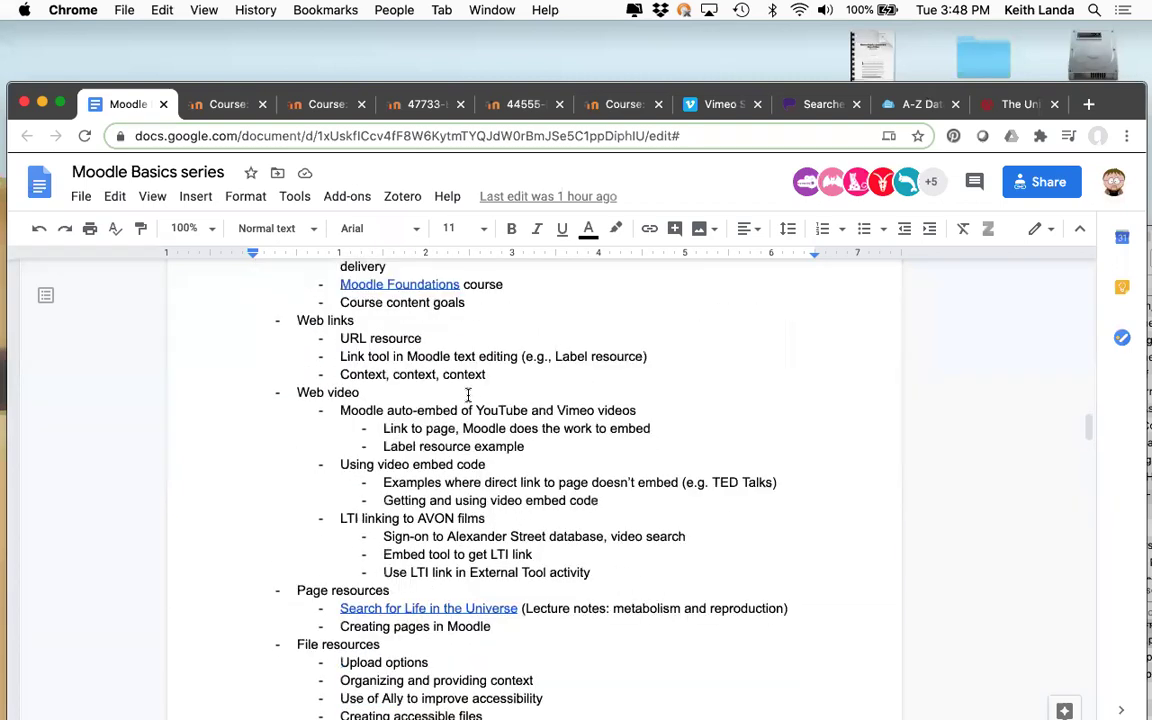
{"action": "scroll", "coordinate": [474, 541], "scroll_direction": "down", "scroll_amount": 4}
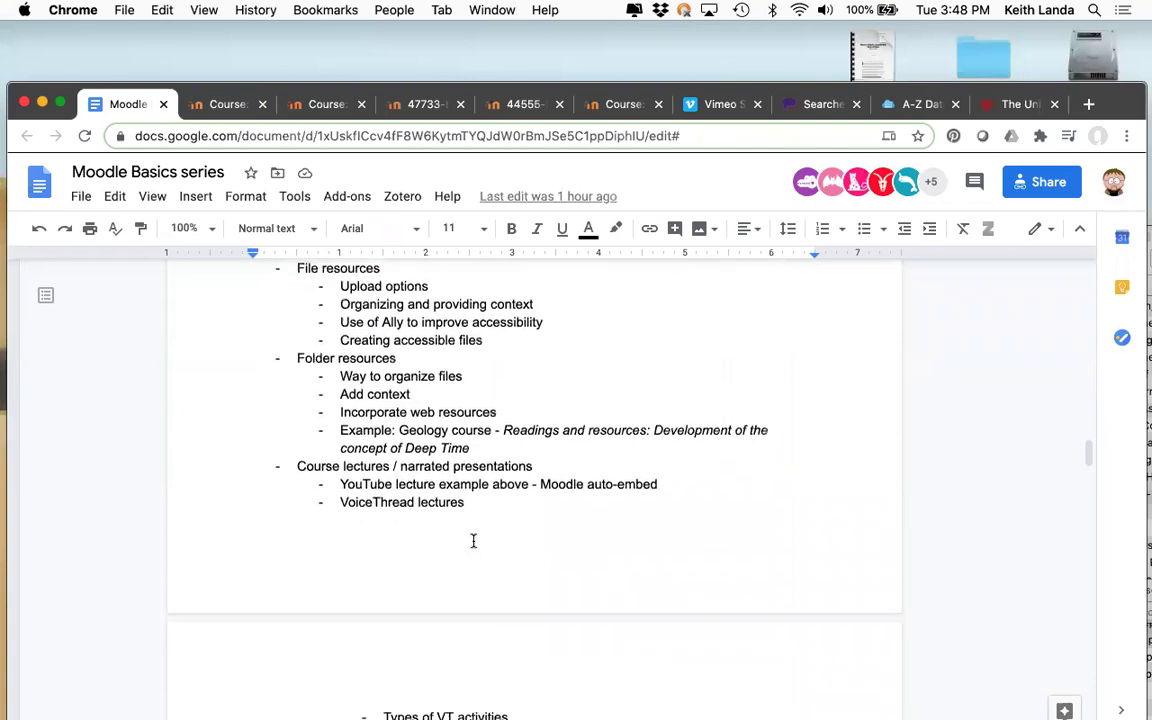
{"action": "scroll", "coordinate": [615, 528], "scroll_direction": "down", "scroll_amount": 5}
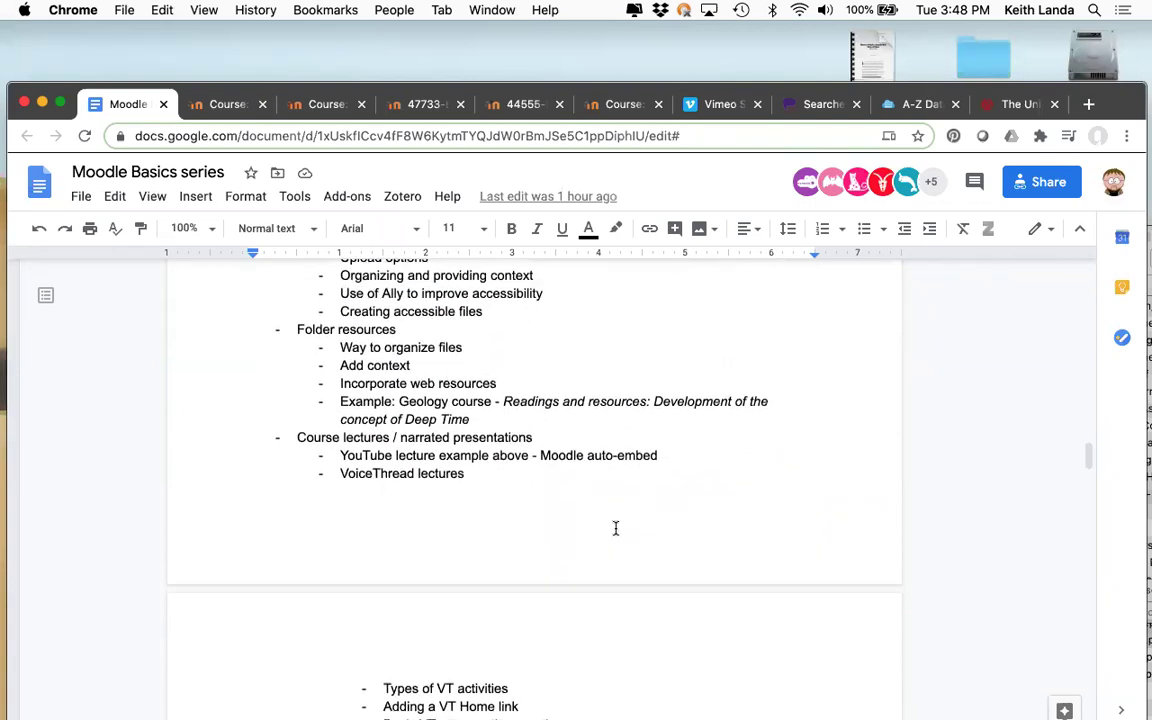
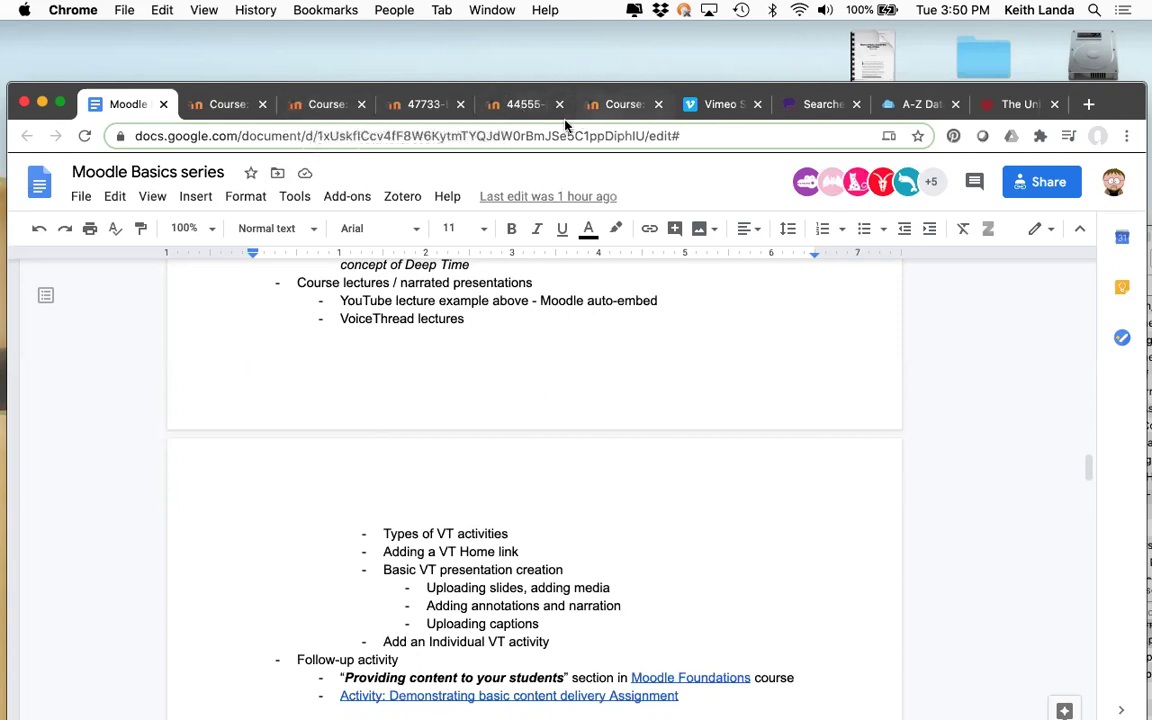
Close the Geology course page and return to the main page of the Search for Life in Universe / Fall 2020 course
{"action": "left_click", "coordinate": [516, 108]}
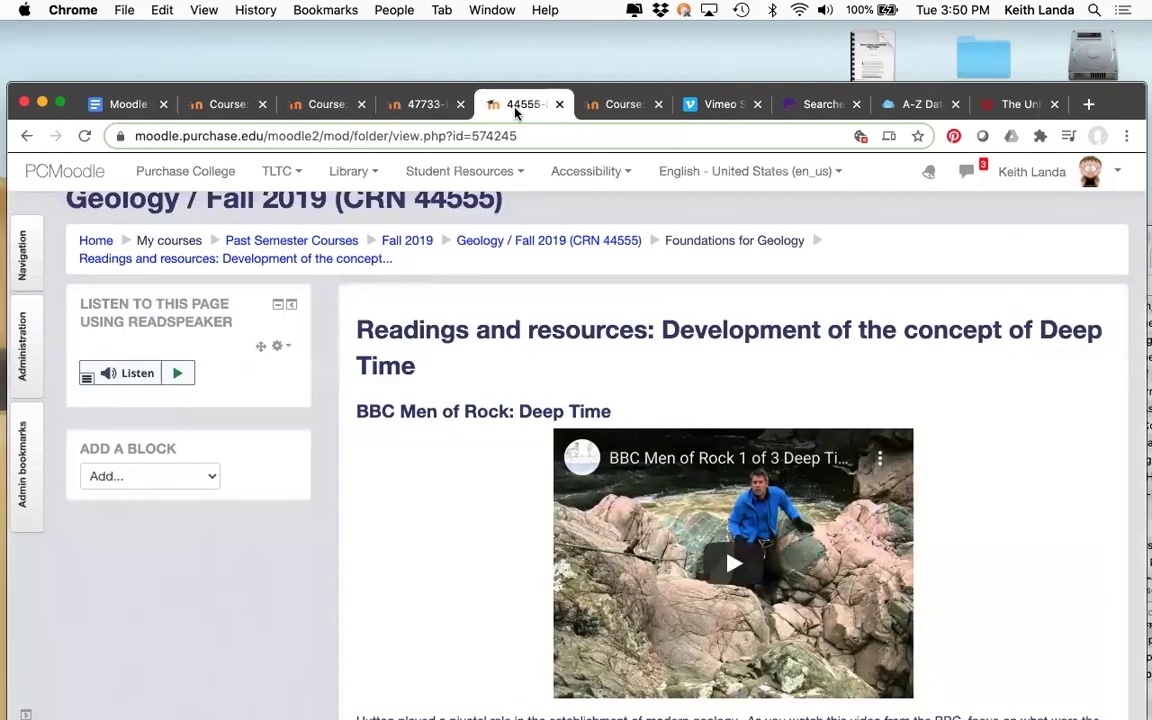
{"action": "key", "text": "super+w"}
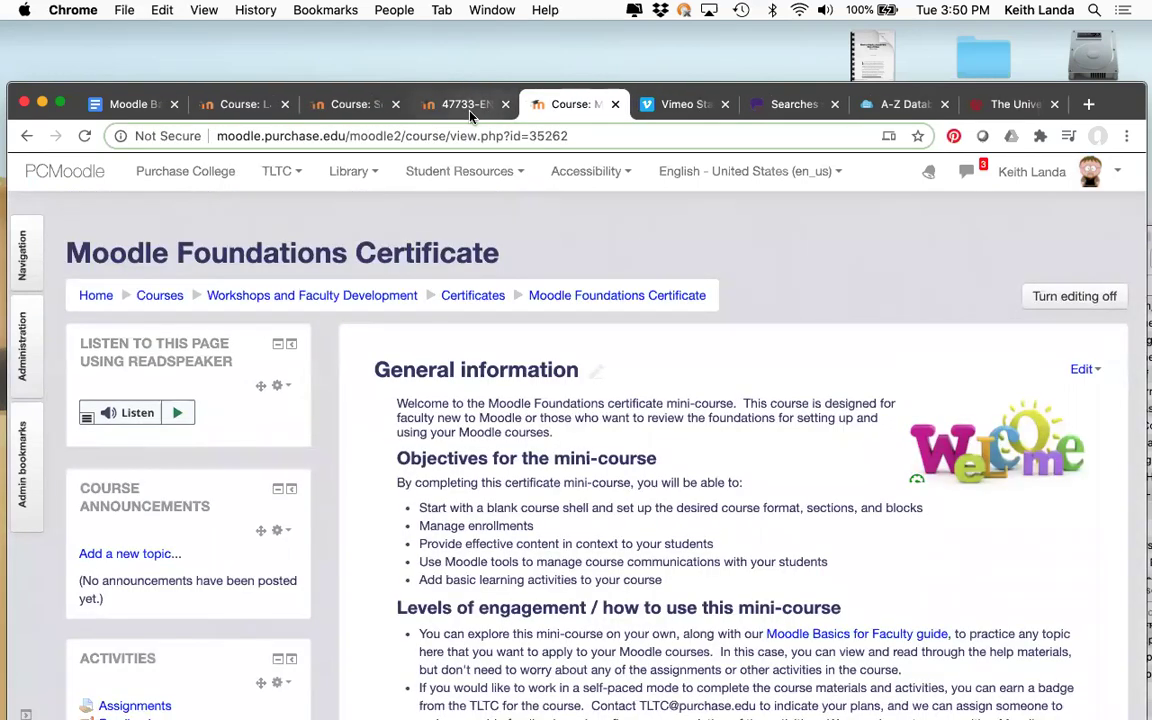
{"action": "left_click", "coordinate": [430, 105]}
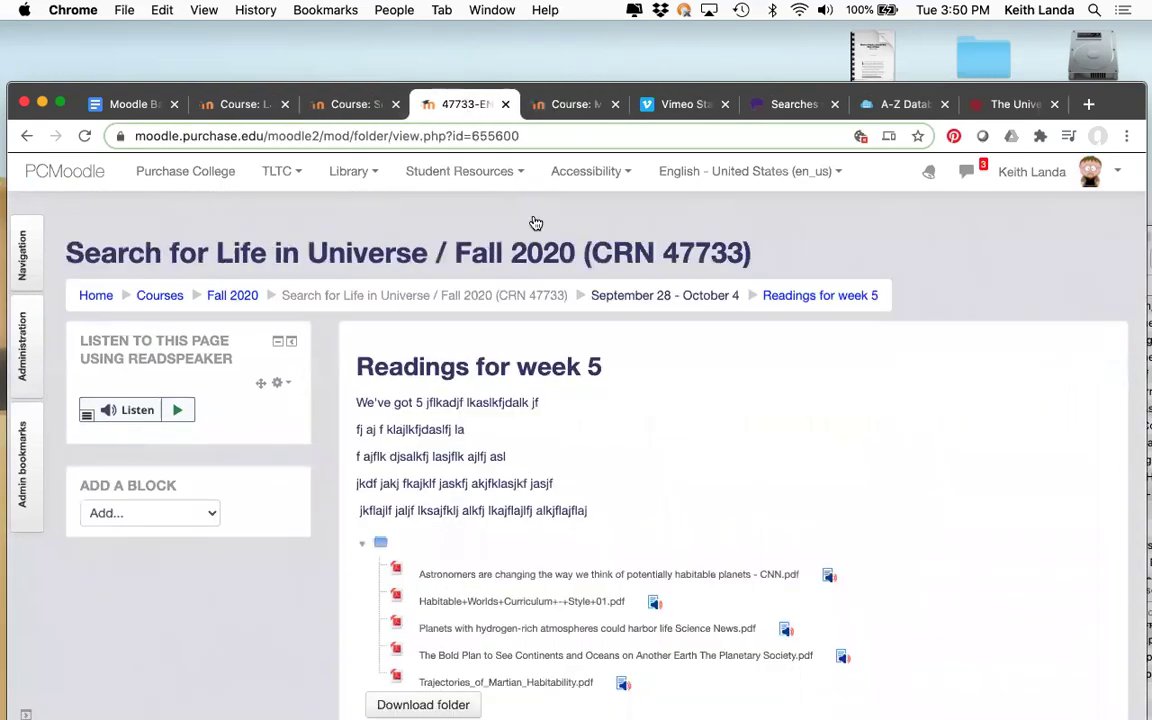
{"action": "left_click", "coordinate": [465, 296]}
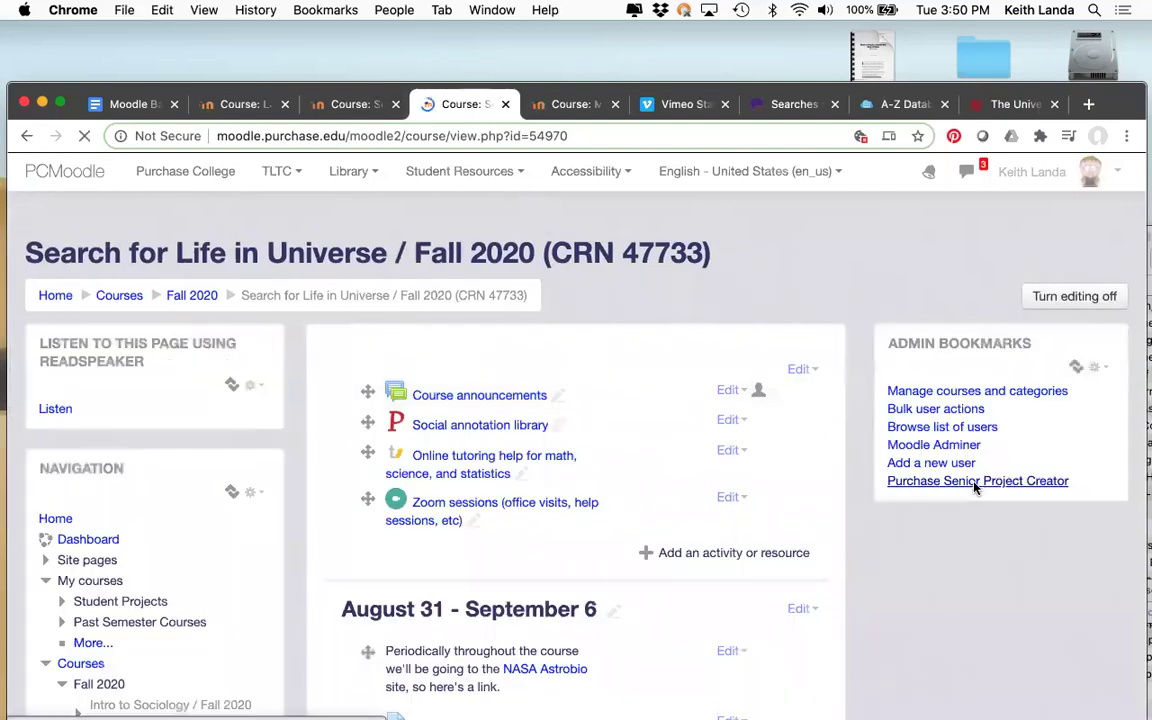
Add a VoiceThread activity to the course's top section, above the August 31 - September 6 week
{"action": "scroll", "coordinate": [975, 488], "scroll_direction": "down", "scroll_amount": 2}
{"action": "scroll", "coordinate": [975, 488], "scroll_direction": "down", "scroll_amount": 2}
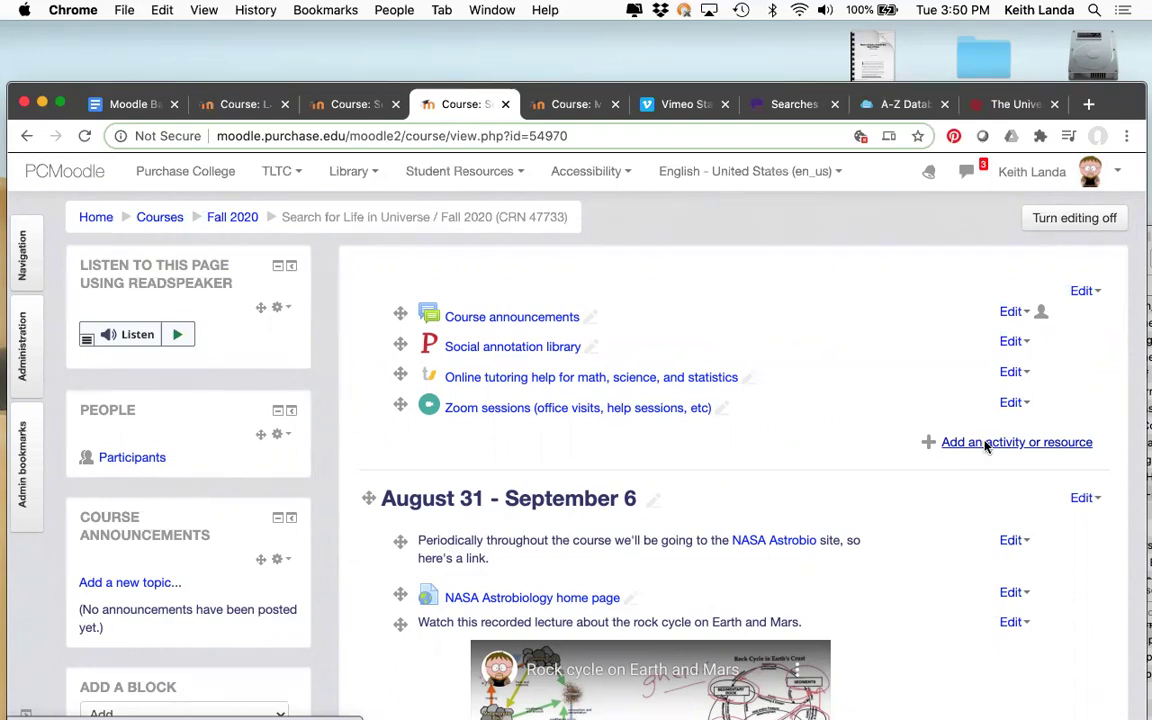
{"action": "left_click", "coordinate": [985, 443]}
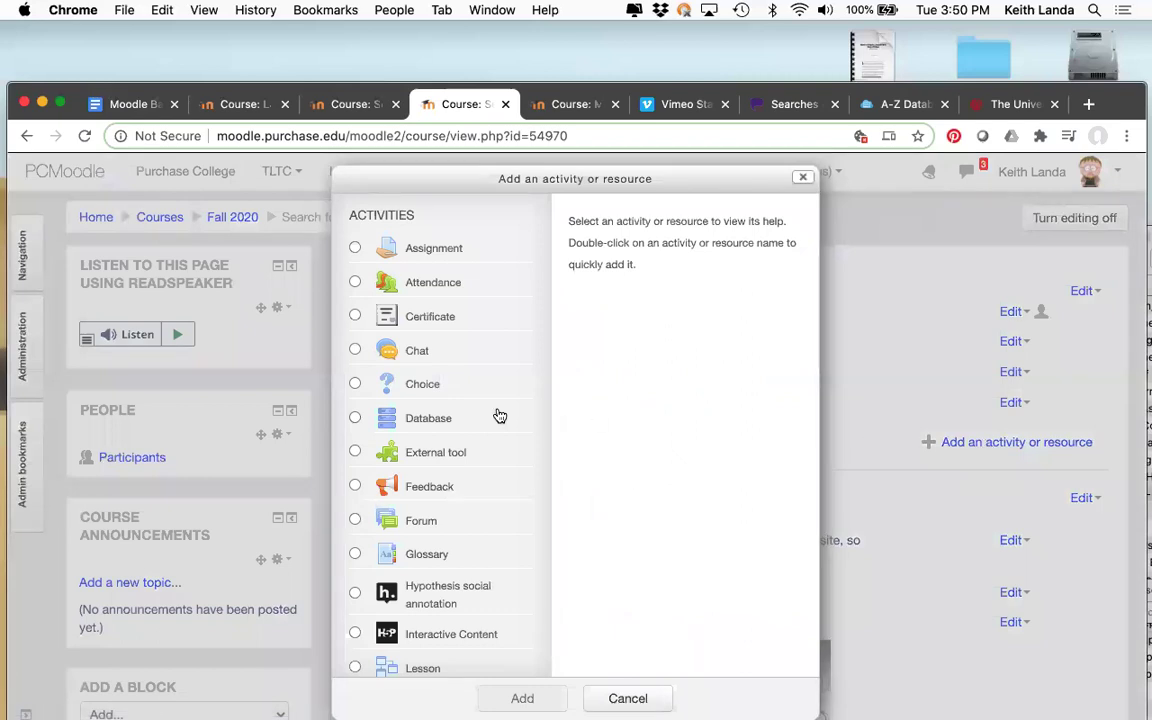
{"action": "scroll", "coordinate": [499, 416], "scroll_direction": "down", "scroll_amount": 3}
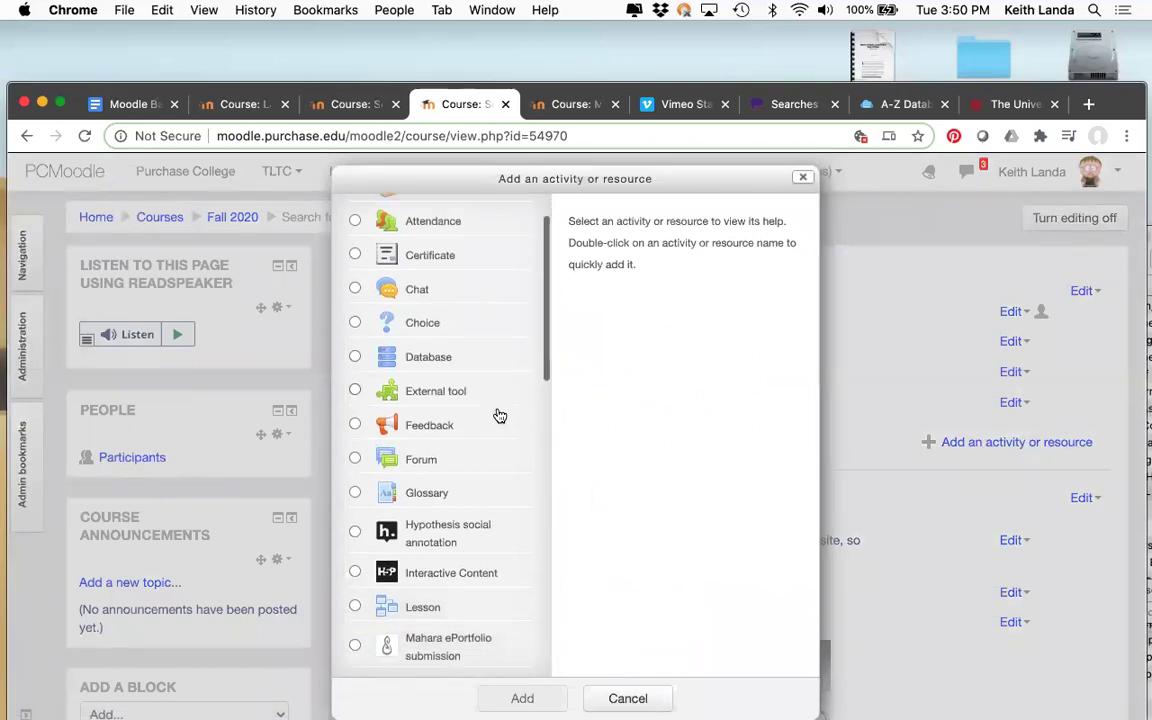
{"action": "scroll", "coordinate": [499, 416], "scroll_direction": "down", "scroll_amount": 2}
{"action": "scroll", "coordinate": [499, 416], "scroll_direction": "up", "scroll_amount": 3}
{"action": "scroll", "coordinate": [499, 416], "scroll_direction": "down", "scroll_amount": 2}
{"action": "scroll", "coordinate": [499, 416], "scroll_direction": "down", "scroll_amount": 5}
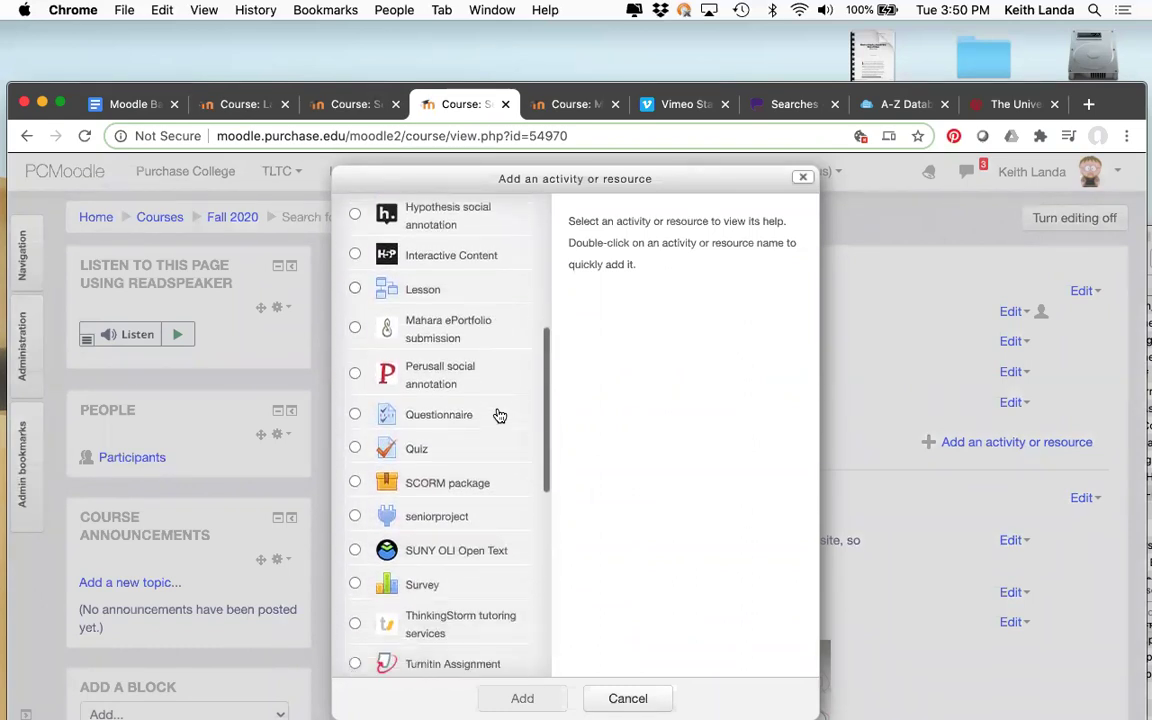
{"action": "scroll", "coordinate": [499, 416], "scroll_direction": "down", "scroll_amount": 6}
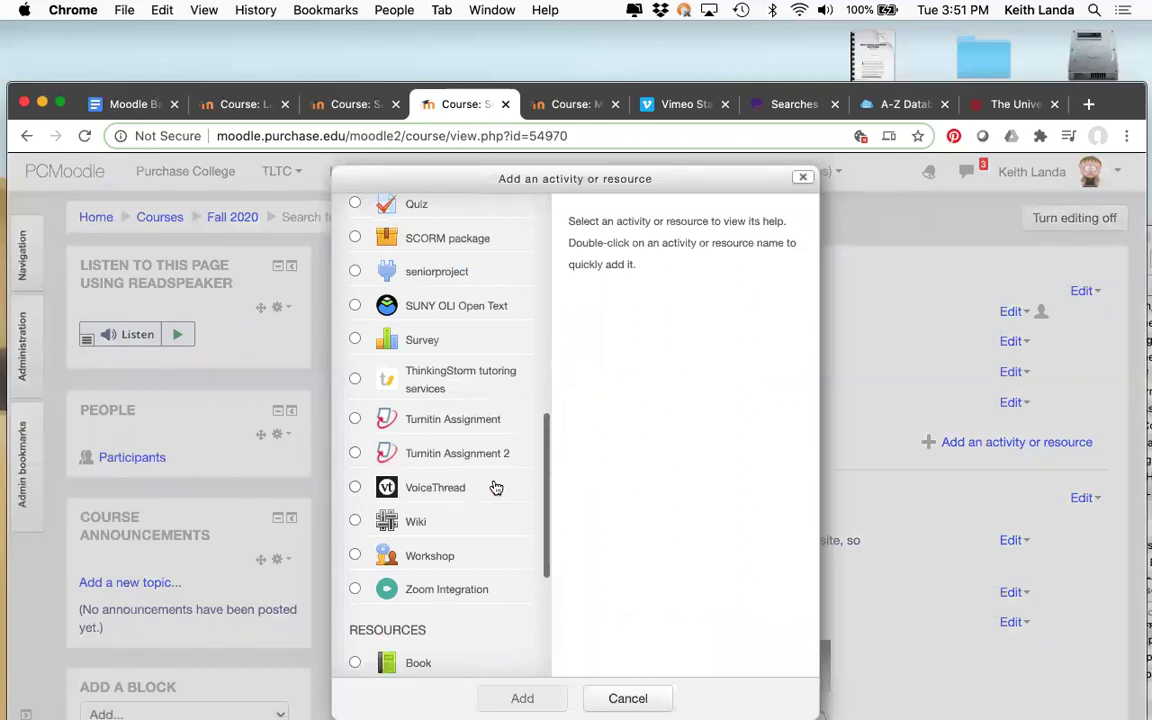
{"action": "left_click", "coordinate": [355, 488]}
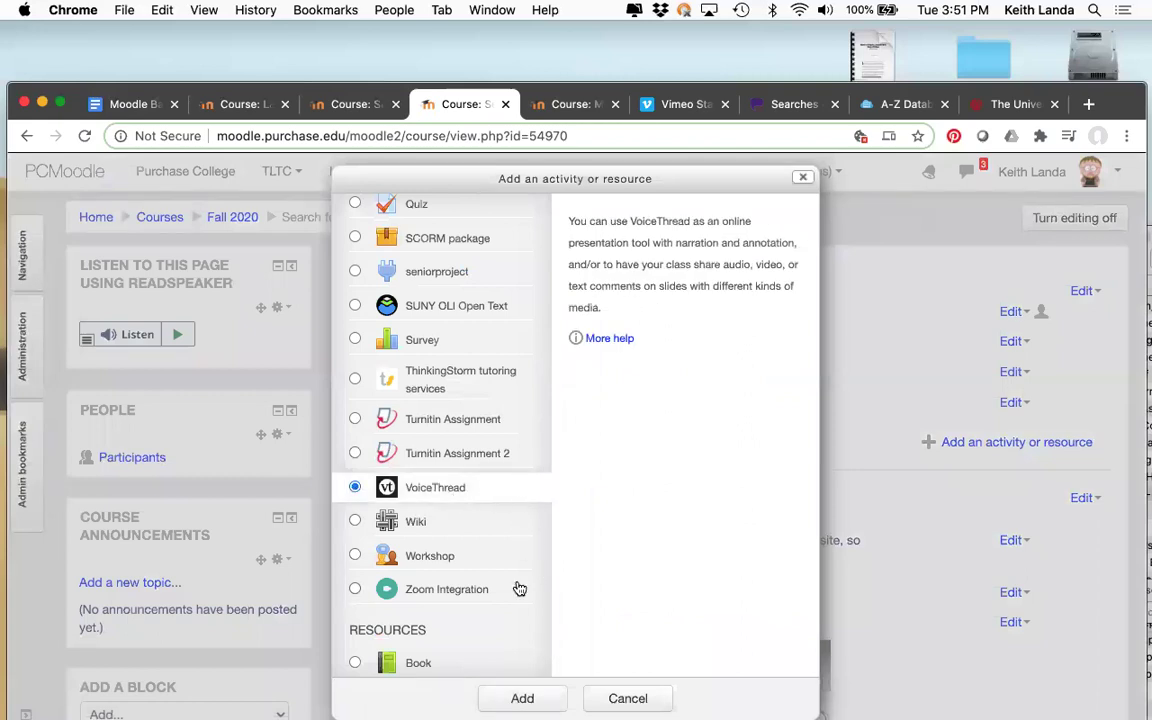
{"action": "left_click", "coordinate": [524, 699]}
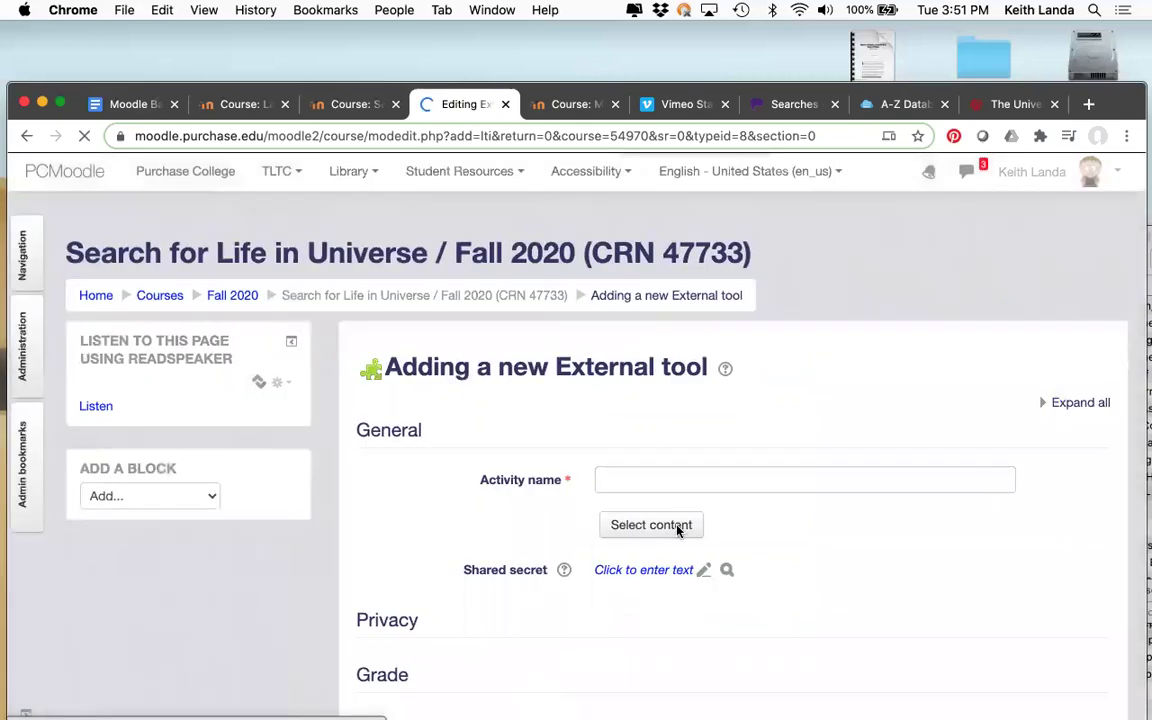
Name the new external tool activity "VoiceThread Home"
{"action": "left_click", "coordinate": [716, 481]}
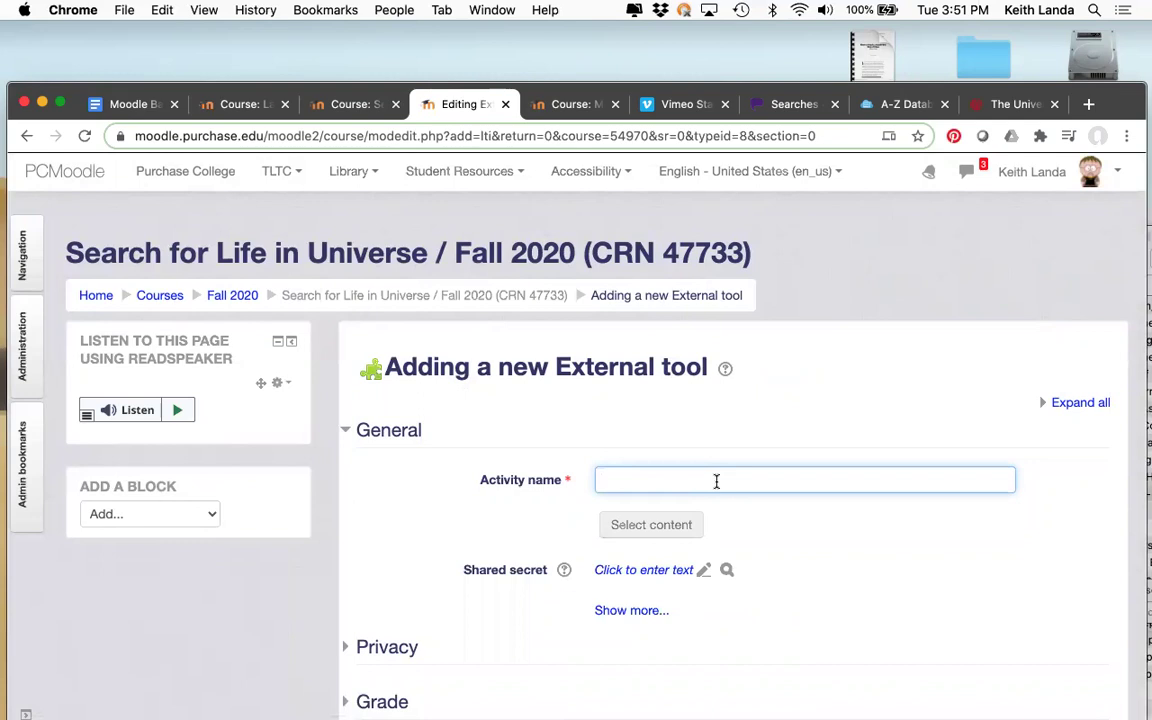
{"action": "type", "text": "VoiceThread"}
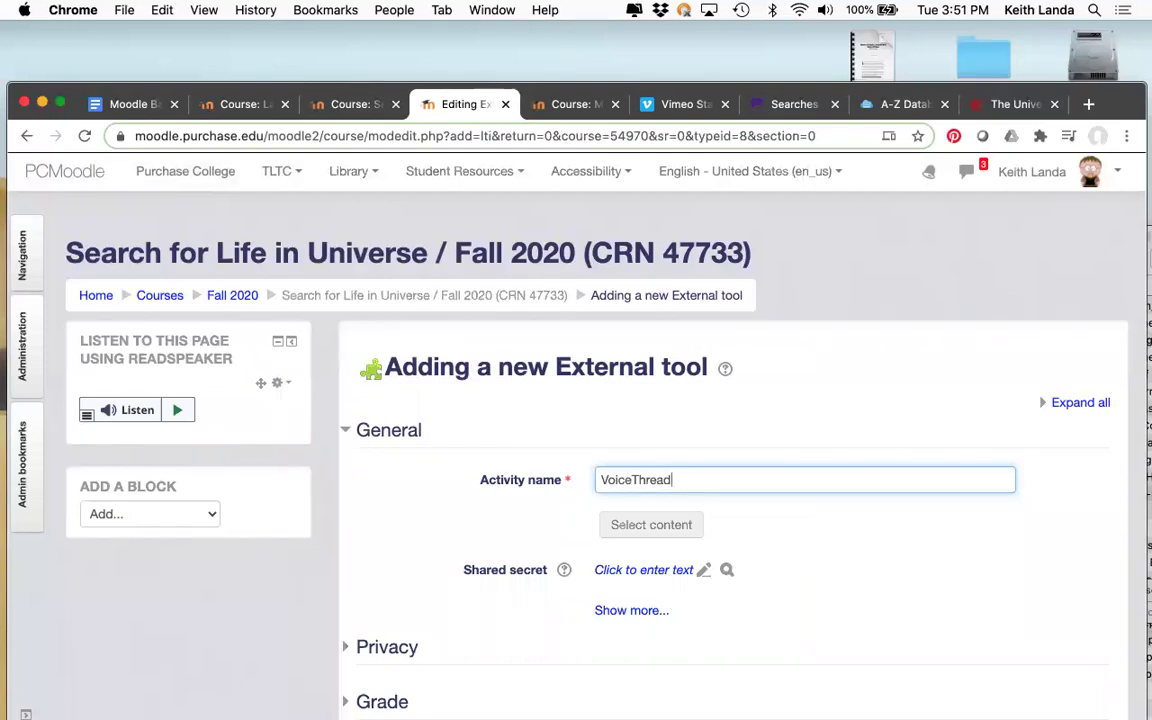
{"action": "type", "text": "Home"}
Check the activity's privacy settings, leave grades accepted from the tool, and save it to the course
{"action": "scroll", "coordinate": [807, 553], "scroll_direction": "down", "scroll_amount": 1}
{"action": "scroll", "coordinate": [809, 556], "scroll_direction": "down", "scroll_amount": 1}
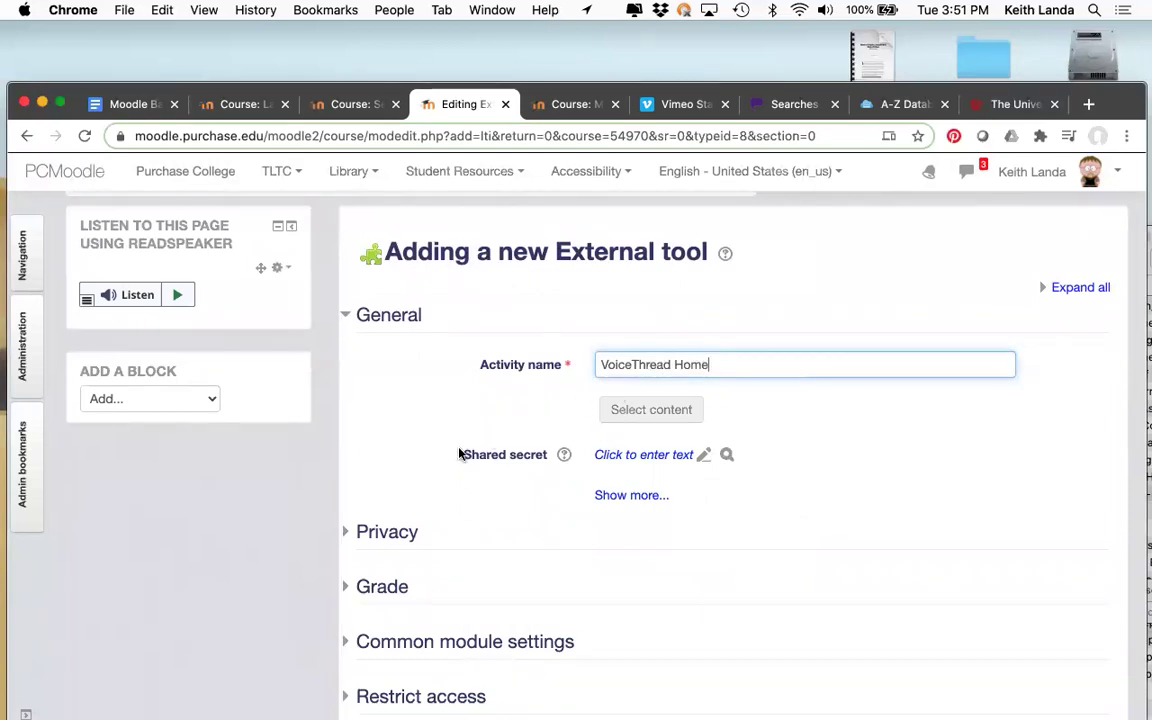
{"action": "left_click", "coordinate": [347, 533]}
{"action": "scroll", "coordinate": [421, 577], "scroll_direction": "down", "scroll_amount": 1}
{"action": "scroll", "coordinate": [421, 577], "scroll_direction": "down", "scroll_amount": 1}
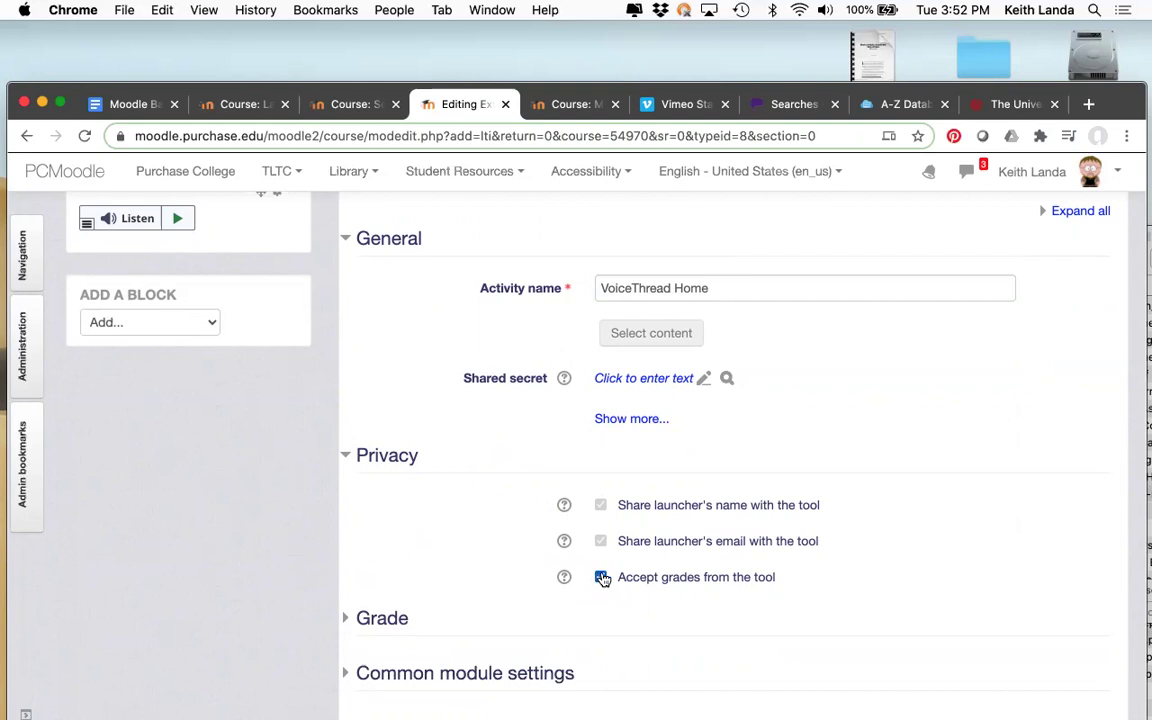
{"action": "scroll", "coordinate": [602, 578], "scroll_direction": "down", "scroll_amount": 5}
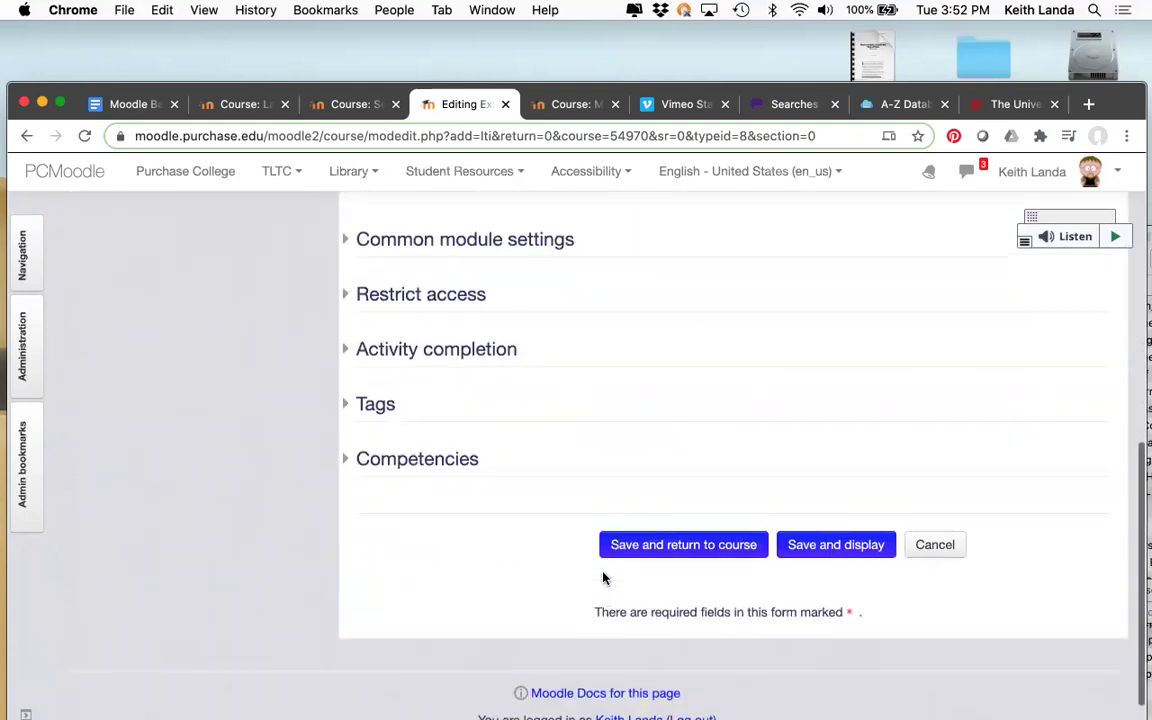
{"action": "scroll", "coordinate": [607, 576], "scroll_direction": "up", "scroll_amount": 3}
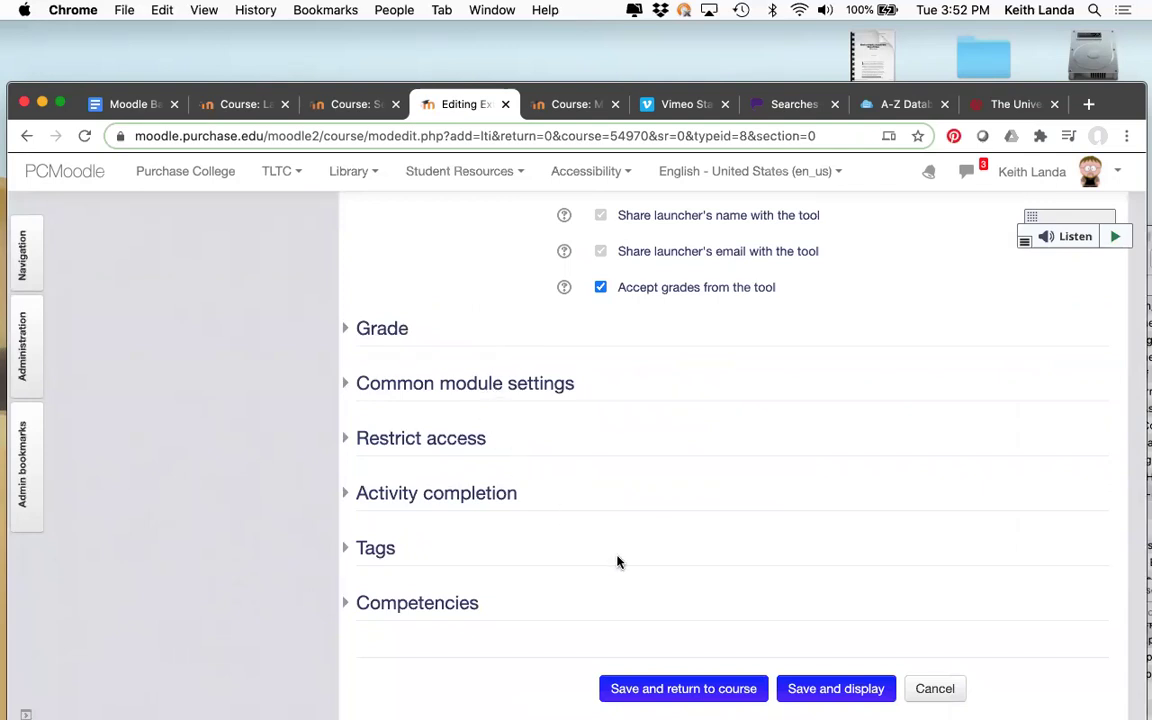
{"action": "left_click", "coordinate": [684, 689]}
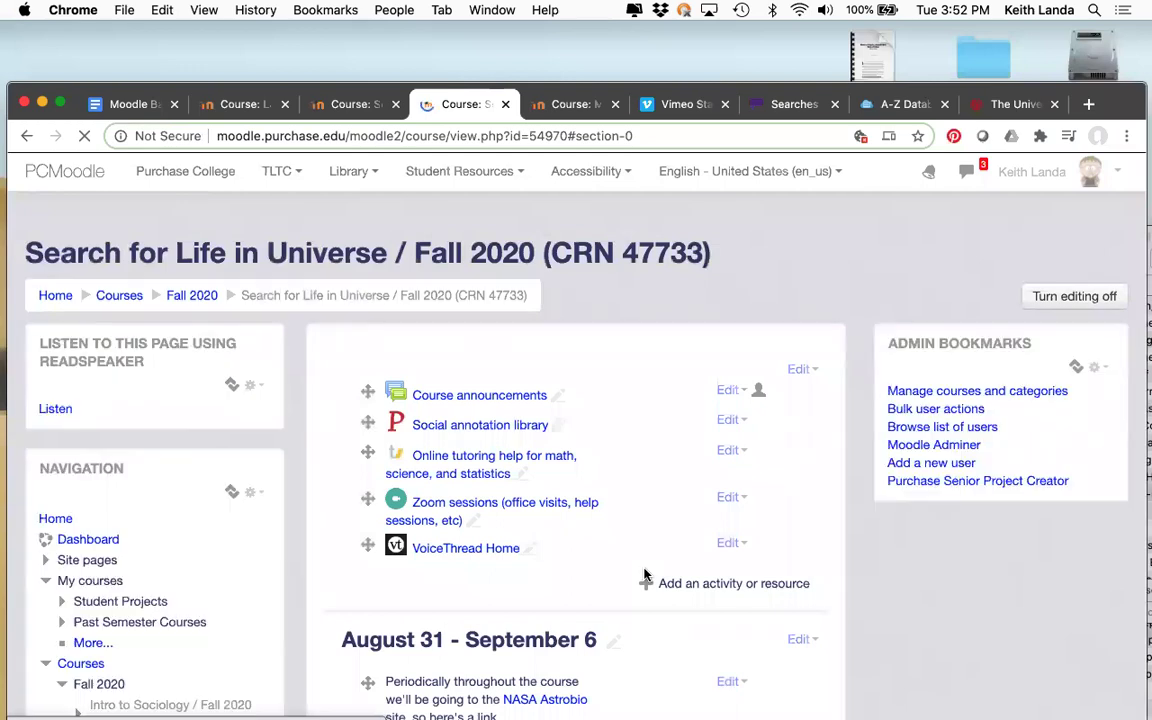
Open VoiceThread Home from the course, set it up as a VoiceThread Home link, and close the setup page
{"action": "scroll", "coordinate": [645, 580], "scroll_direction": "down", "scroll_amount": 5}
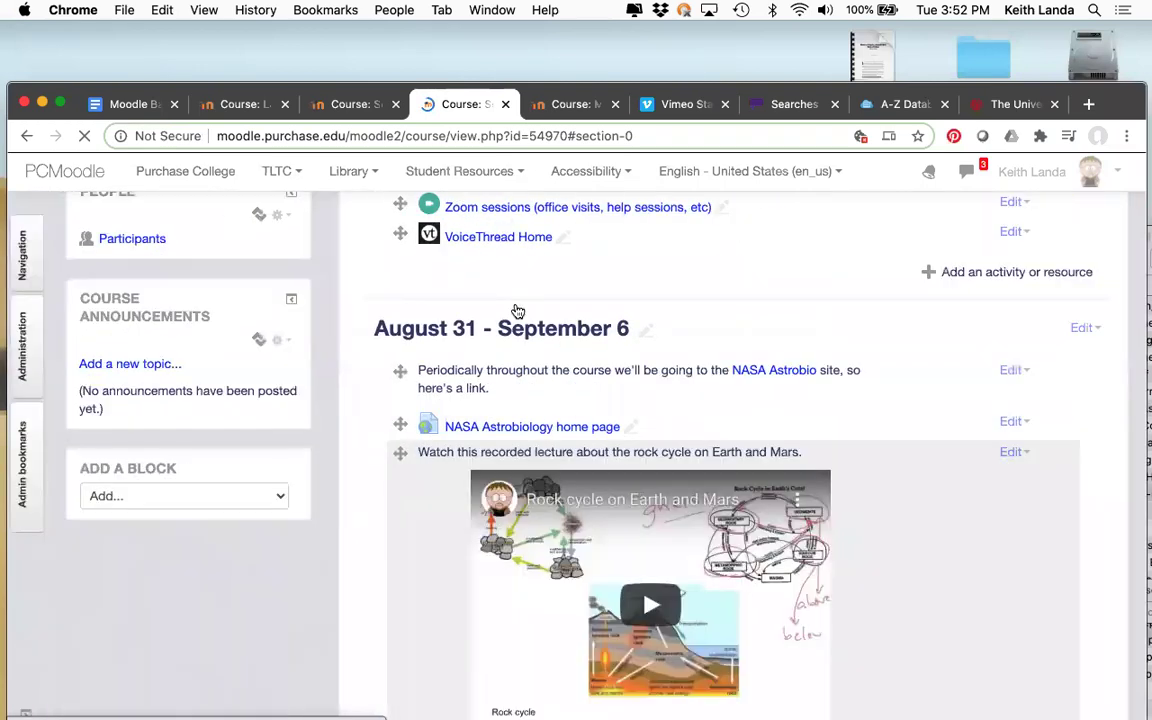
{"action": "scroll", "coordinate": [530, 298], "scroll_direction": "up", "scroll_amount": 2}
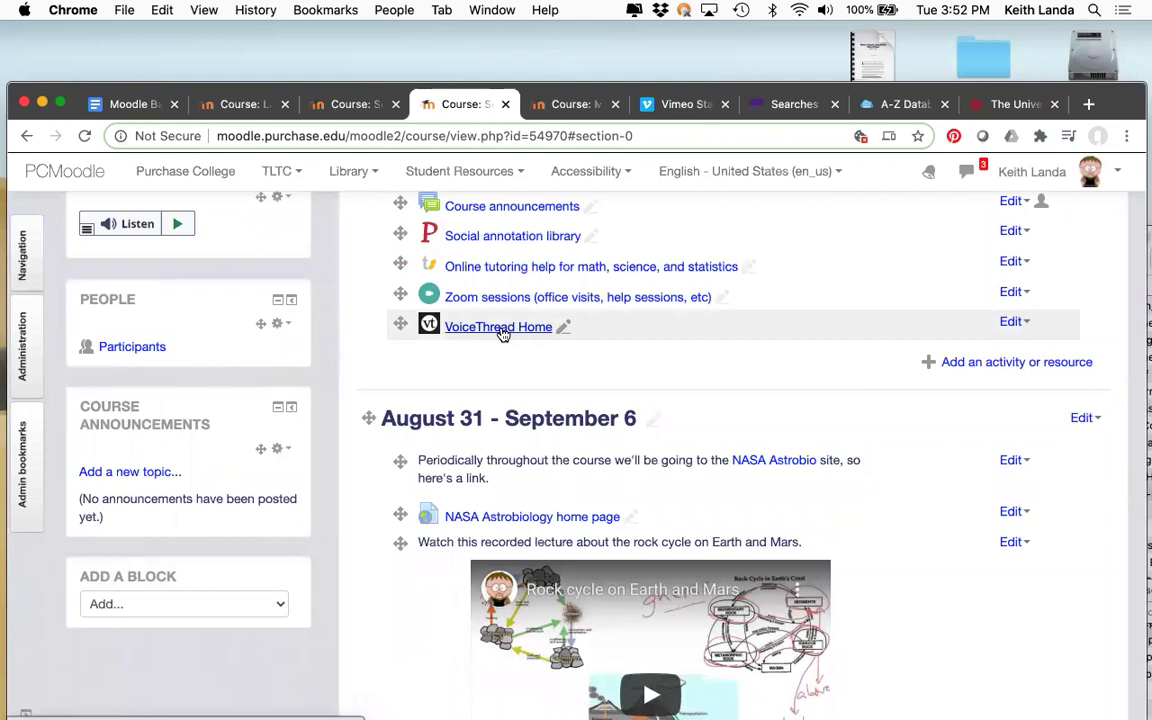
{"action": "left_click", "coordinate": [501, 330]}
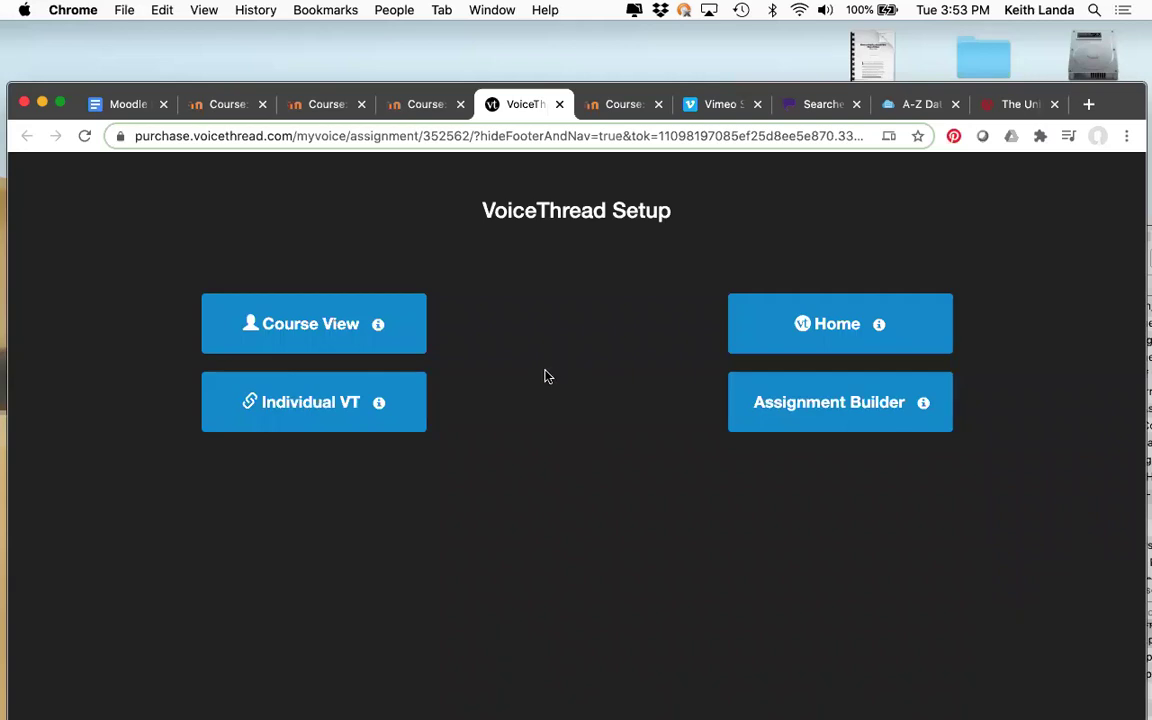
{"action": "left_click", "coordinate": [830, 323]}
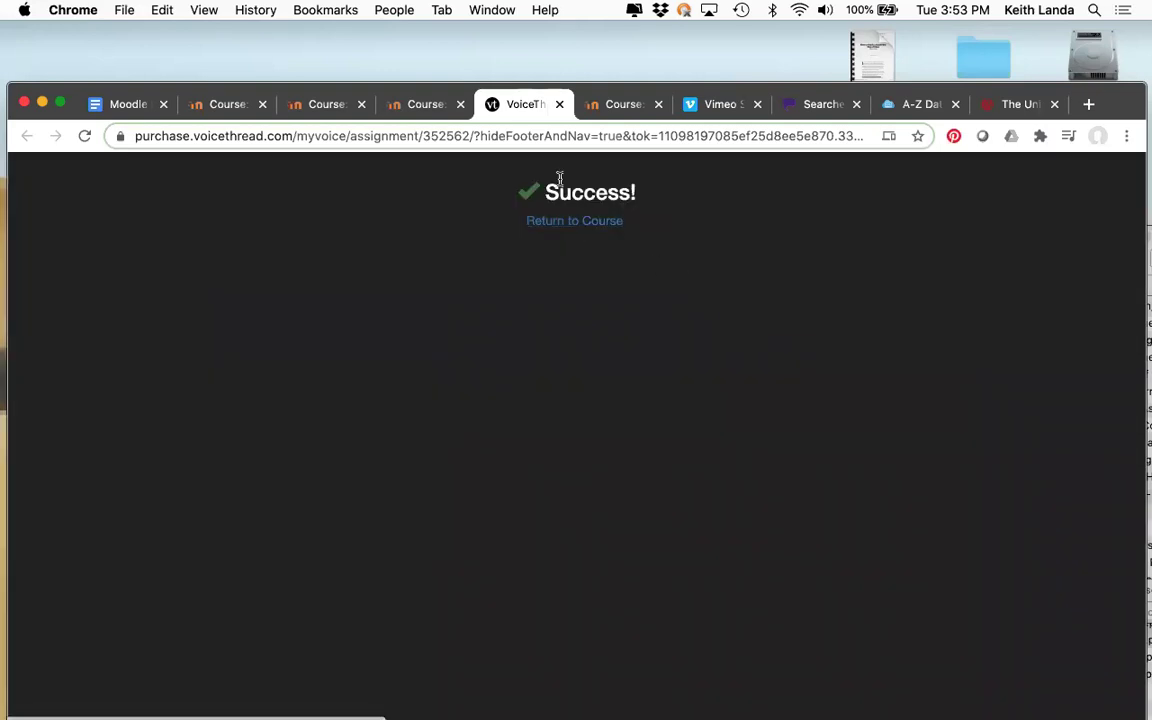
{"action": "key", "text": "super+w"}
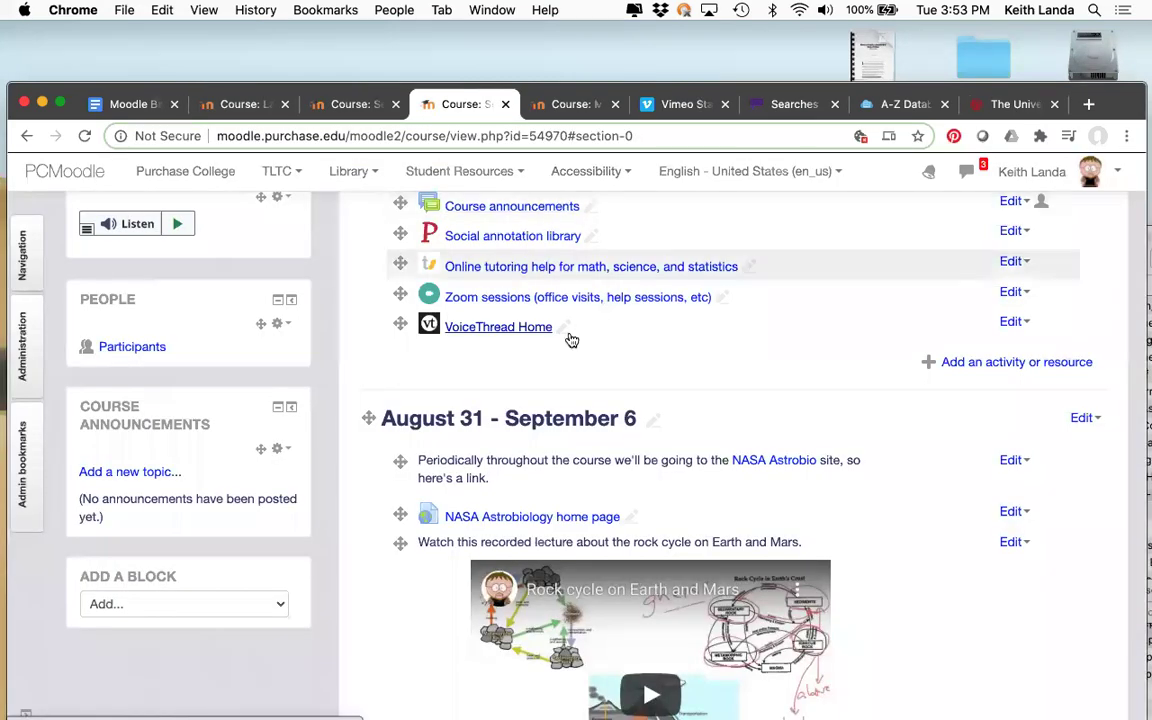
Open VoiceThread Home from the course, browse the available VoiceThreads, and filter them to those owned by the current account
{"action": "left_click", "coordinate": [505, 328]}
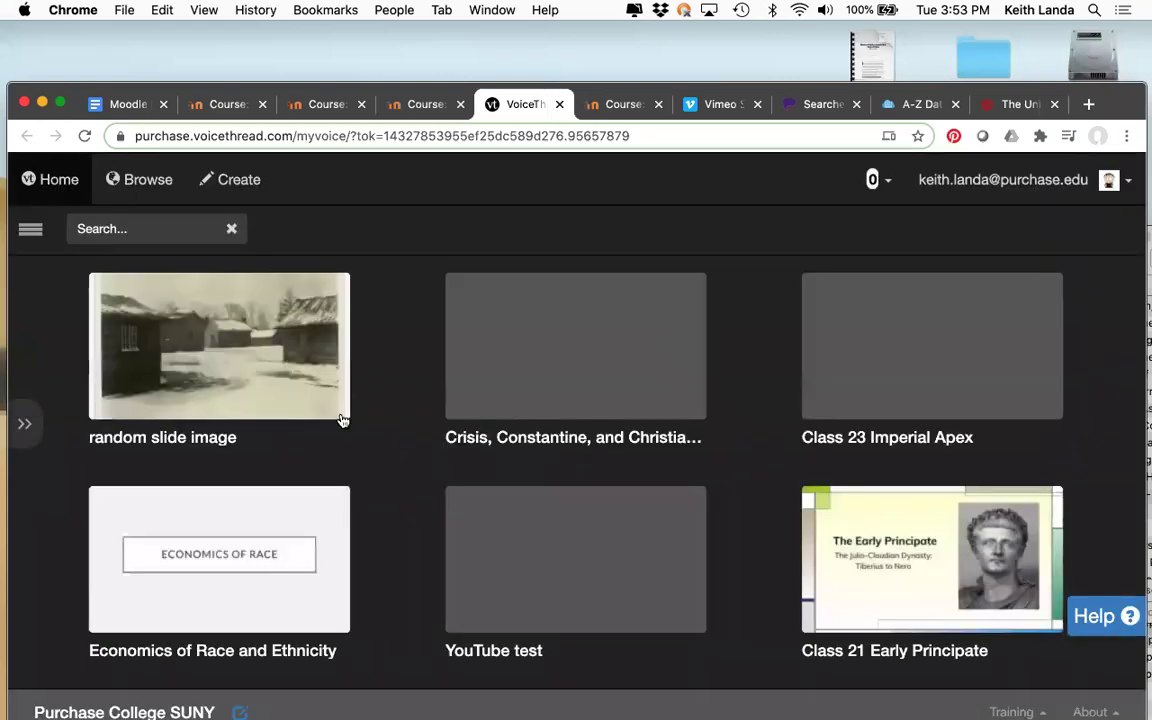
{"action": "mouse_move", "coordinate": [243, 413]}
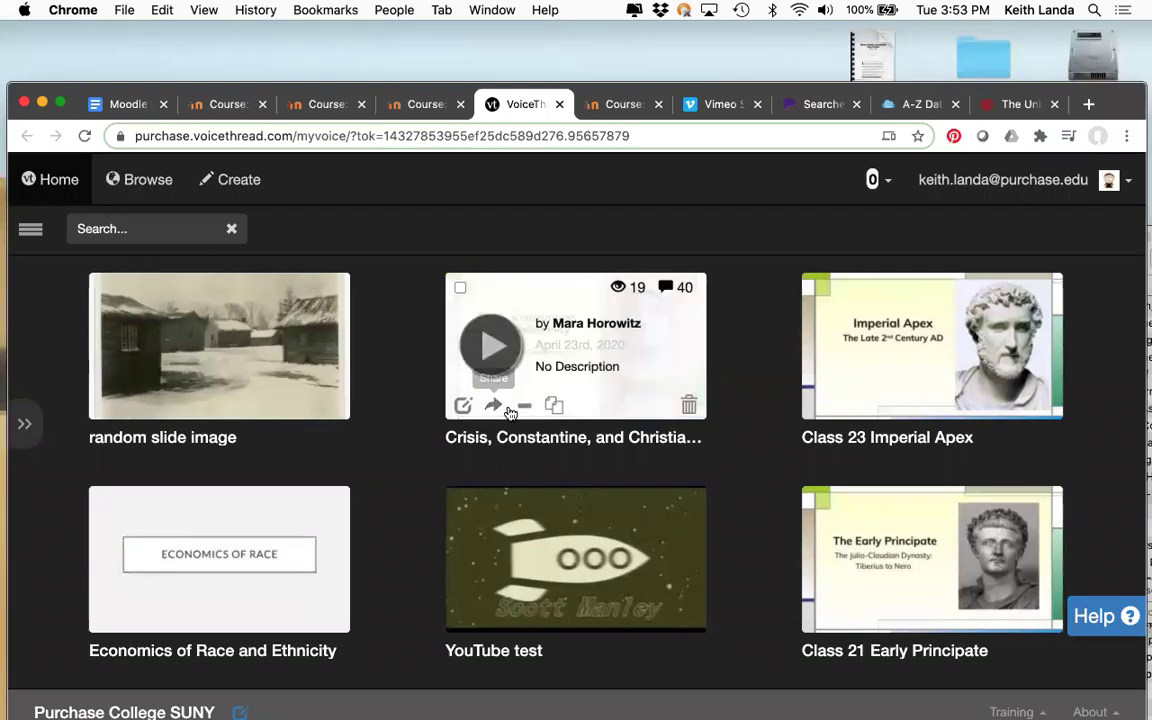
{"action": "scroll", "coordinate": [509, 413], "scroll_direction": "down", "scroll_amount": 3}
{"action": "scroll", "coordinate": [509, 413], "scroll_direction": "down", "scroll_amount": 8}
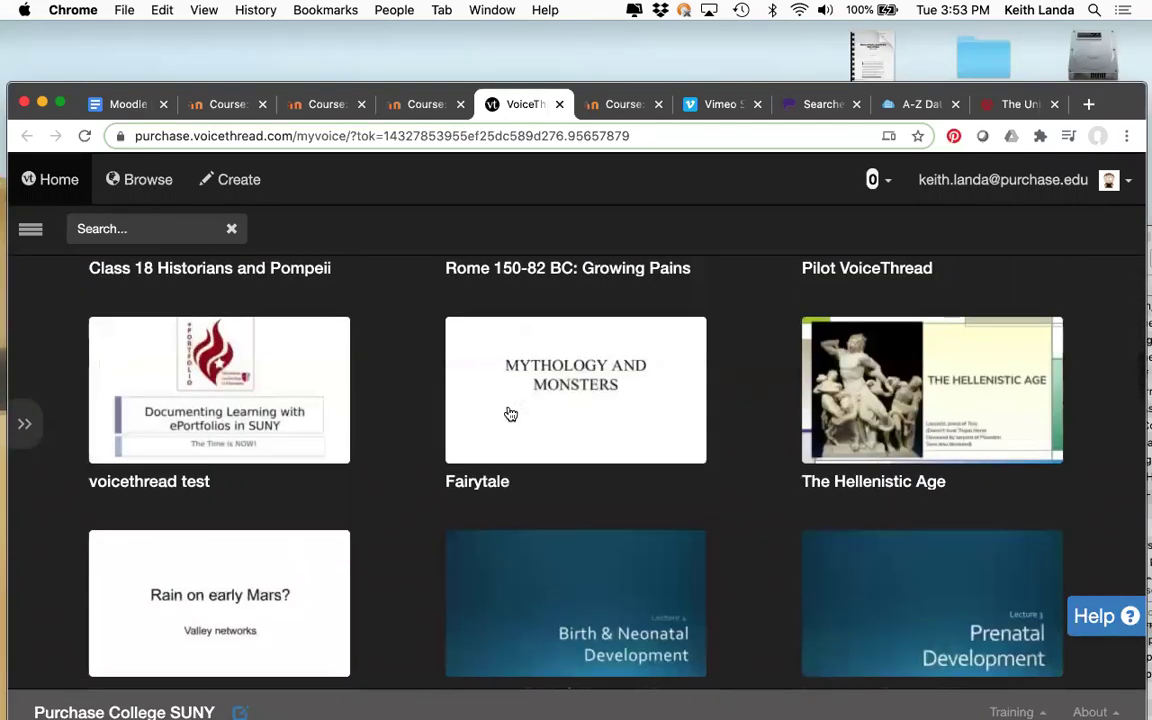
{"action": "scroll", "coordinate": [509, 413], "scroll_direction": "down", "scroll_amount": 5}
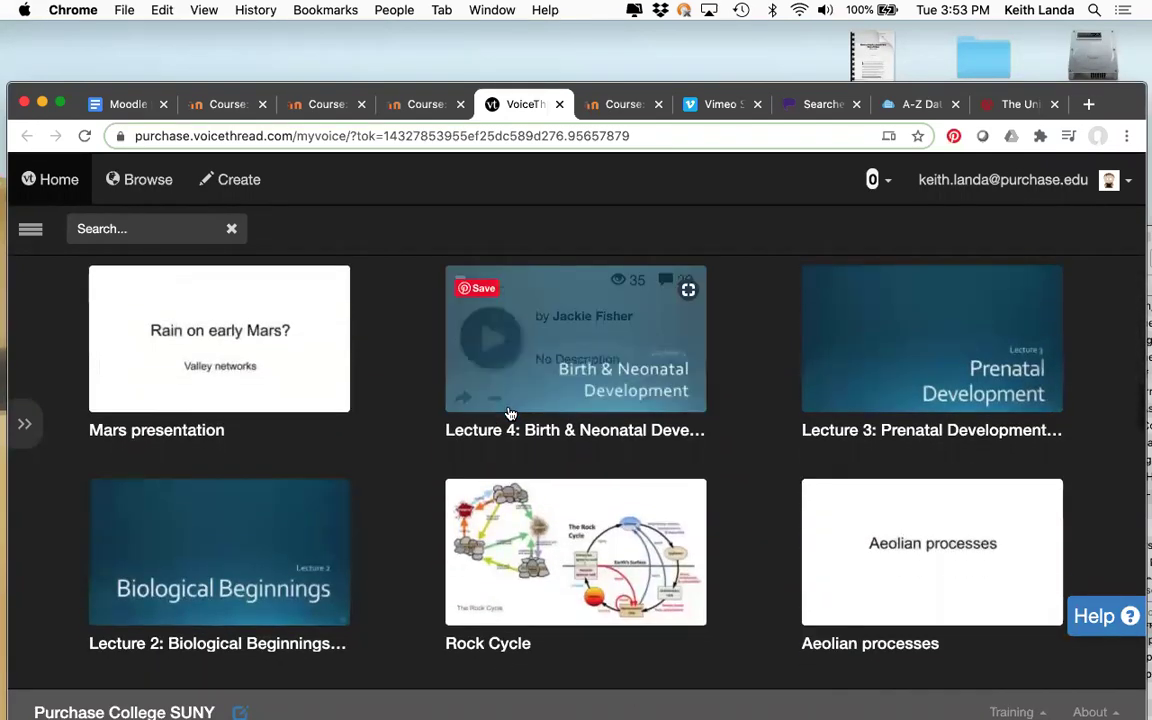
{"action": "mouse_move", "coordinate": [566, 483]}
{"action": "scroll", "coordinate": [607, 514], "scroll_direction": "down", "scroll_amount": 3}
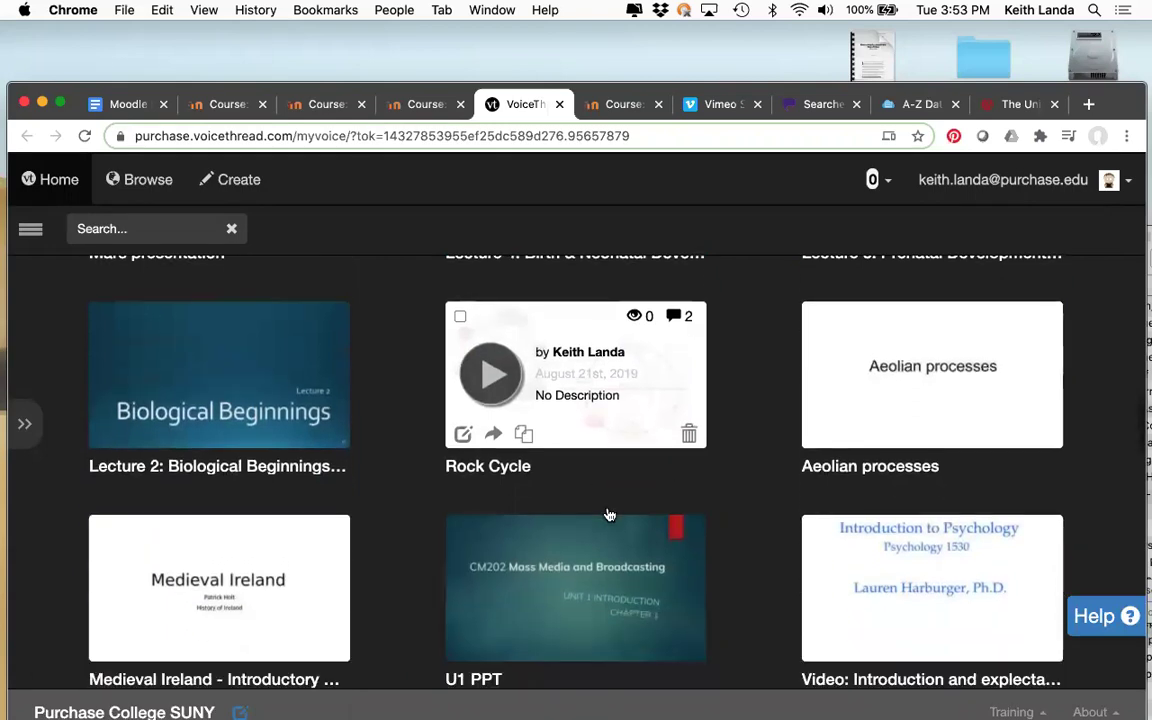
{"action": "left_click", "coordinate": [29, 230]}
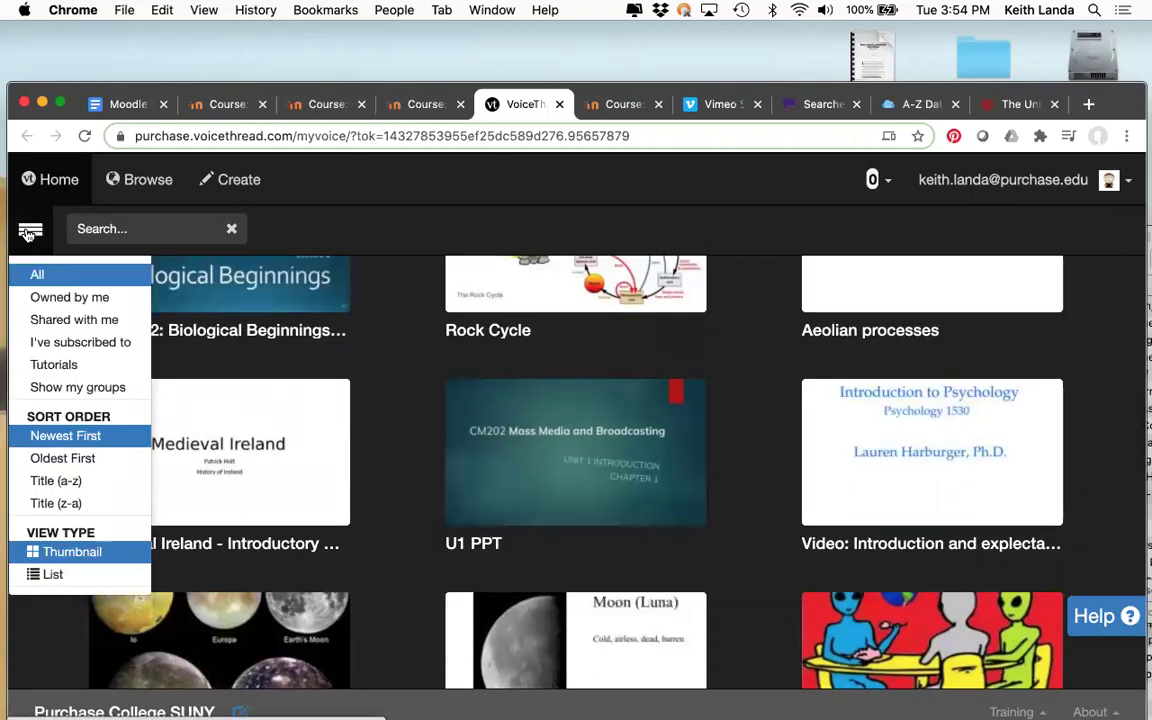
{"action": "left_click", "coordinate": [63, 300]}
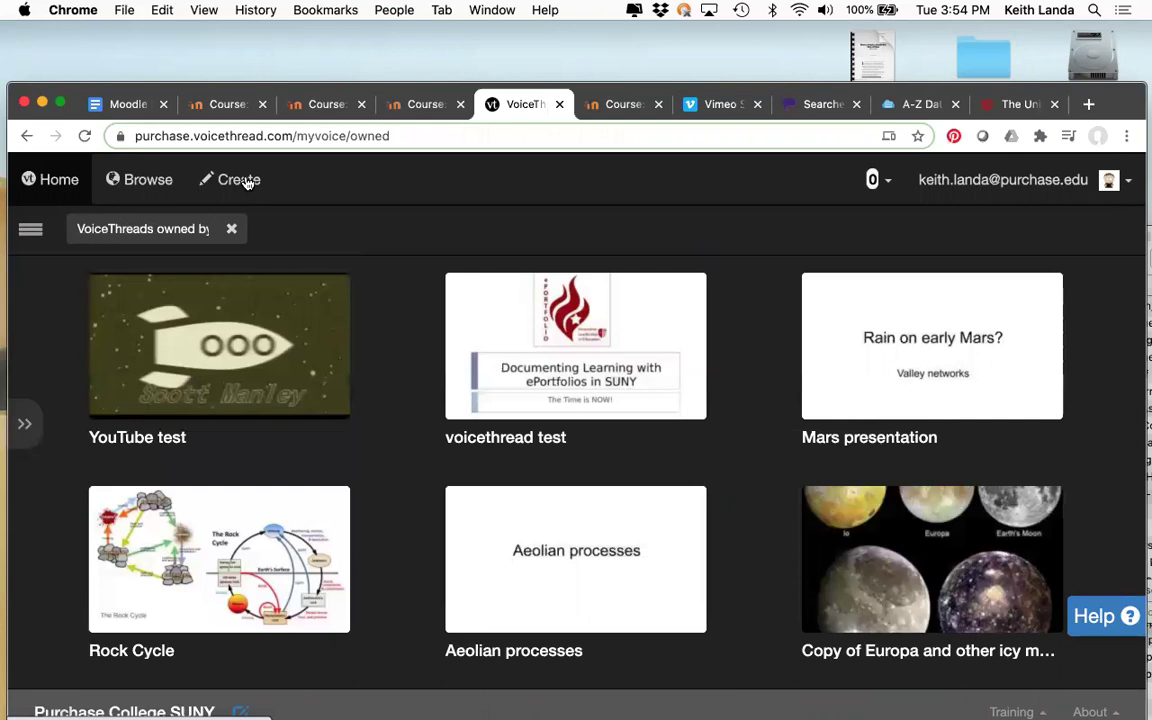
Create a new VoiceThread and upload Mars overview.pdf from the computer's Desktop as its media
{"action": "left_click", "coordinate": [247, 183]}
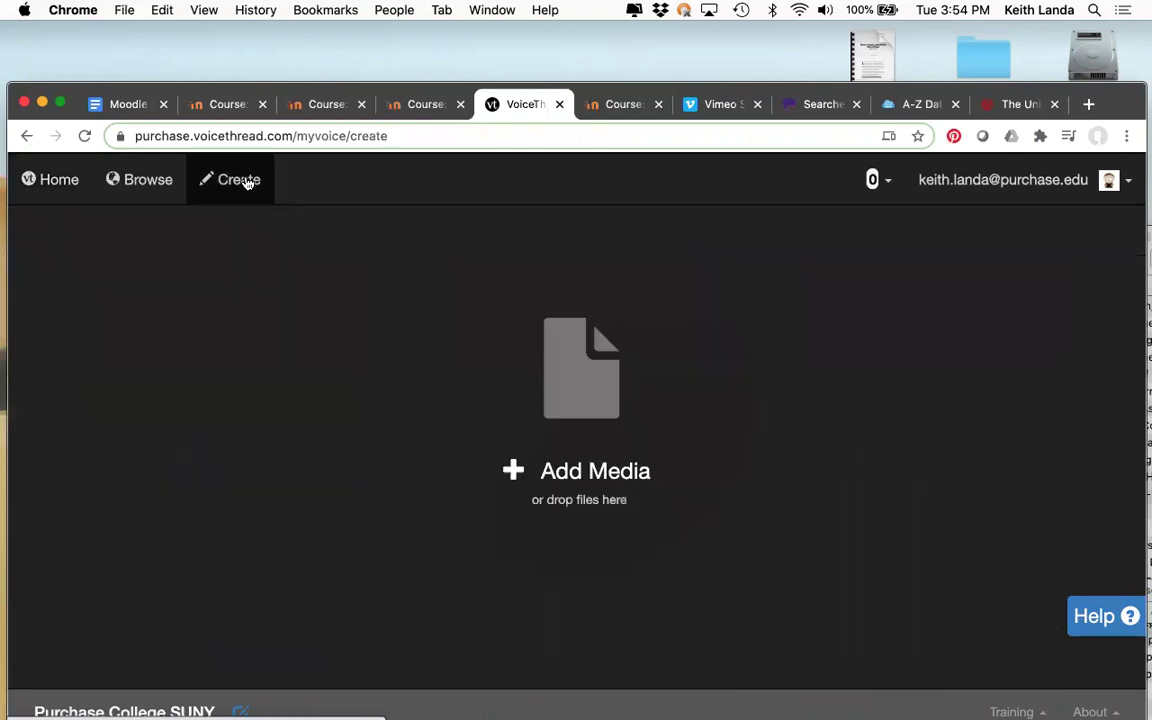
{"action": "left_click", "coordinate": [584, 471]}
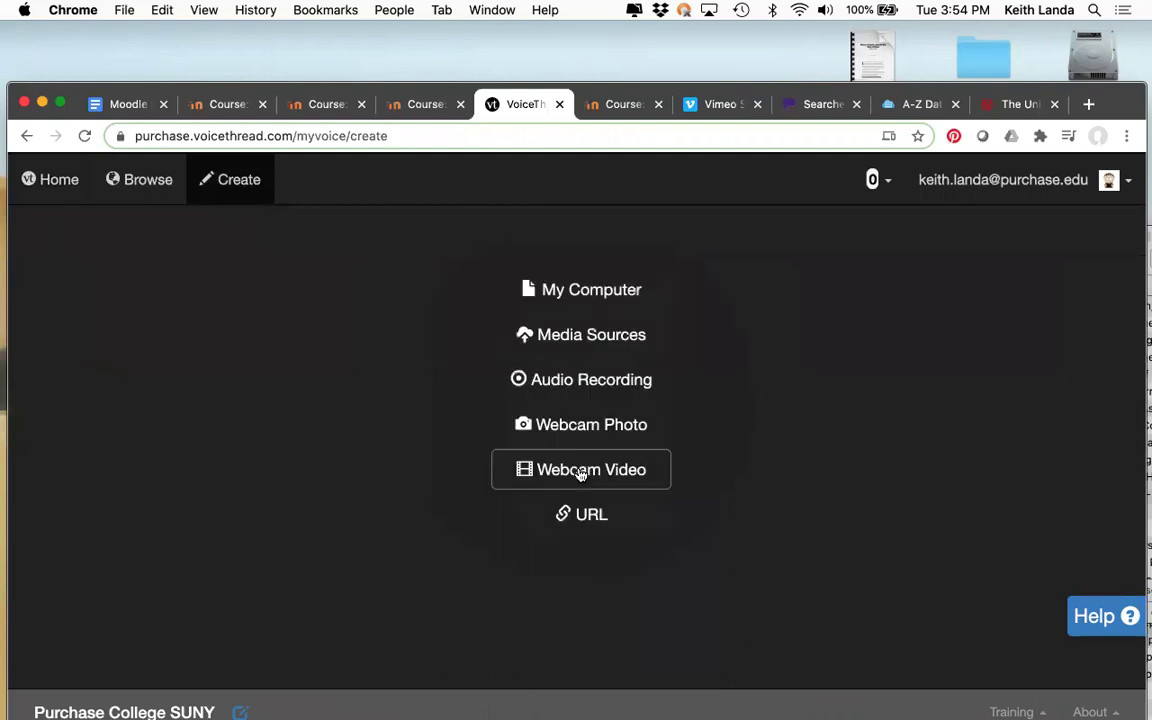
{"action": "left_click", "coordinate": [584, 297]}
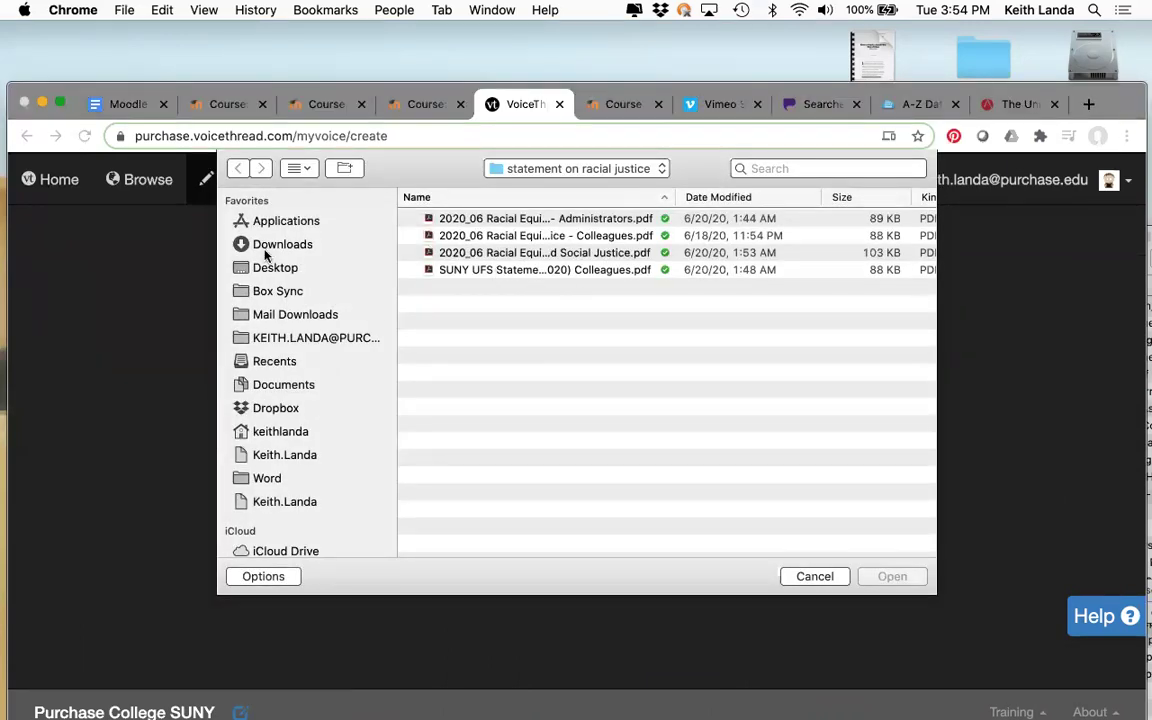
{"action": "left_click", "coordinate": [275, 267]}
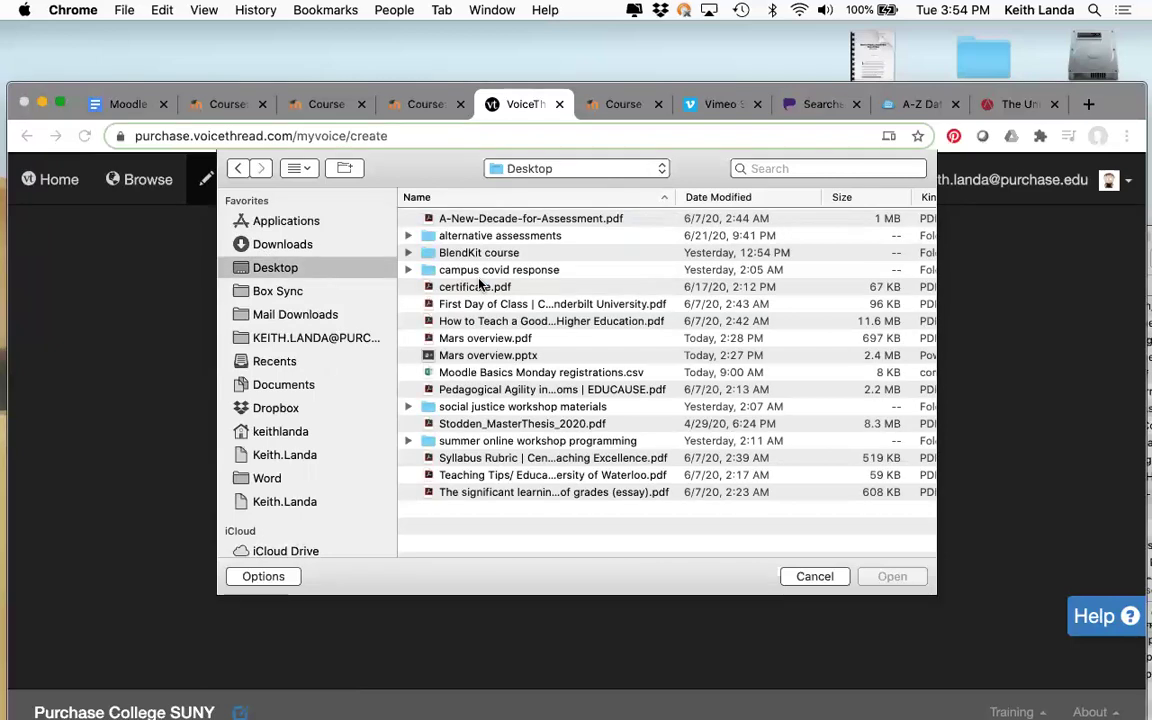
{"action": "double_click", "coordinate": [468, 340]}
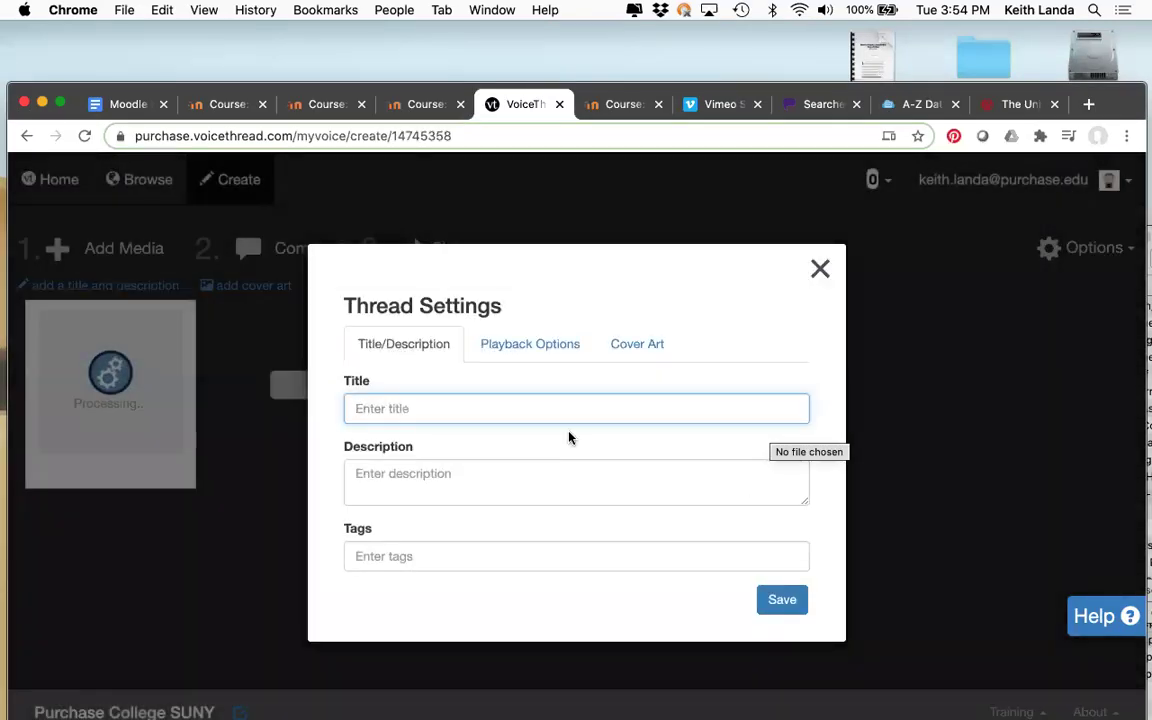
Title the new VoiceThread "example VT - Mars overview" and save its settings
{"action": "type", "text": "example "}
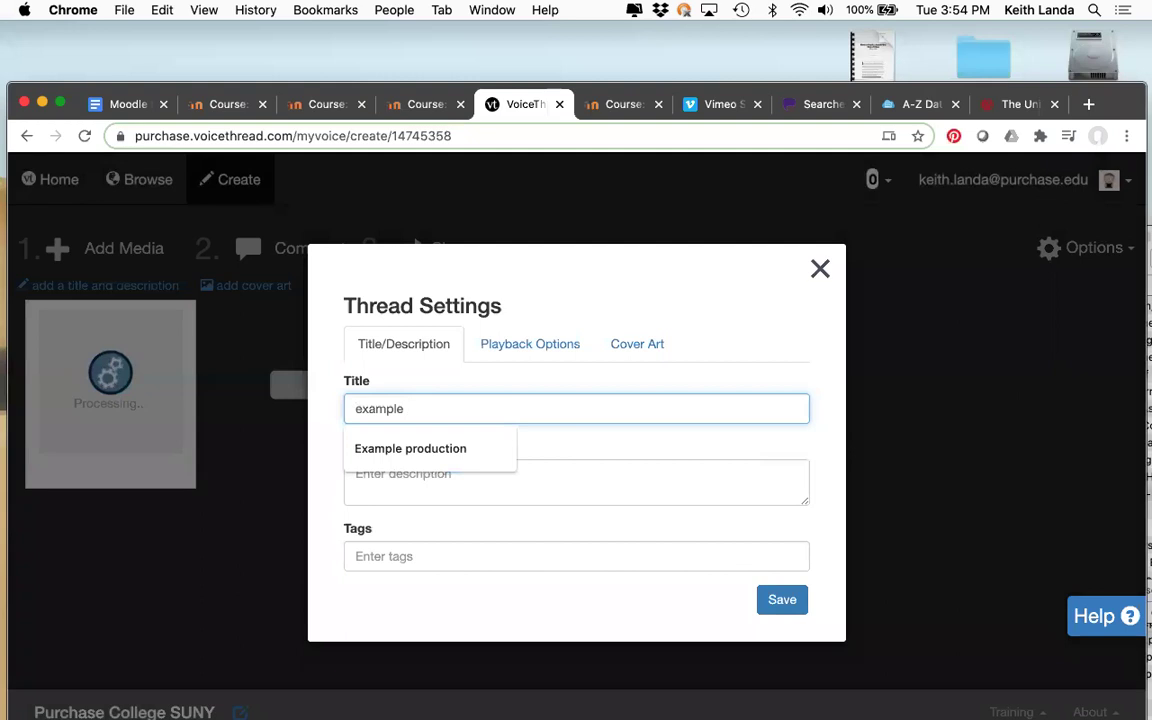
{"action": "type", "text": "VT -"}
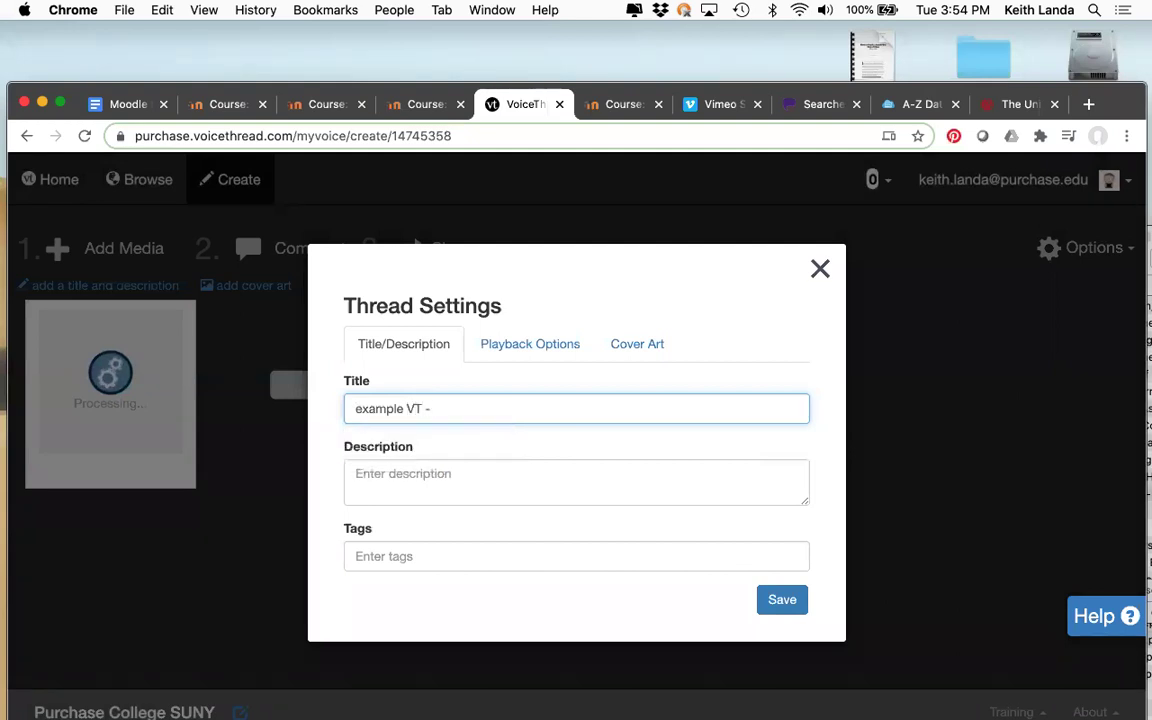
{"action": "type", "text": " Mars overview"}
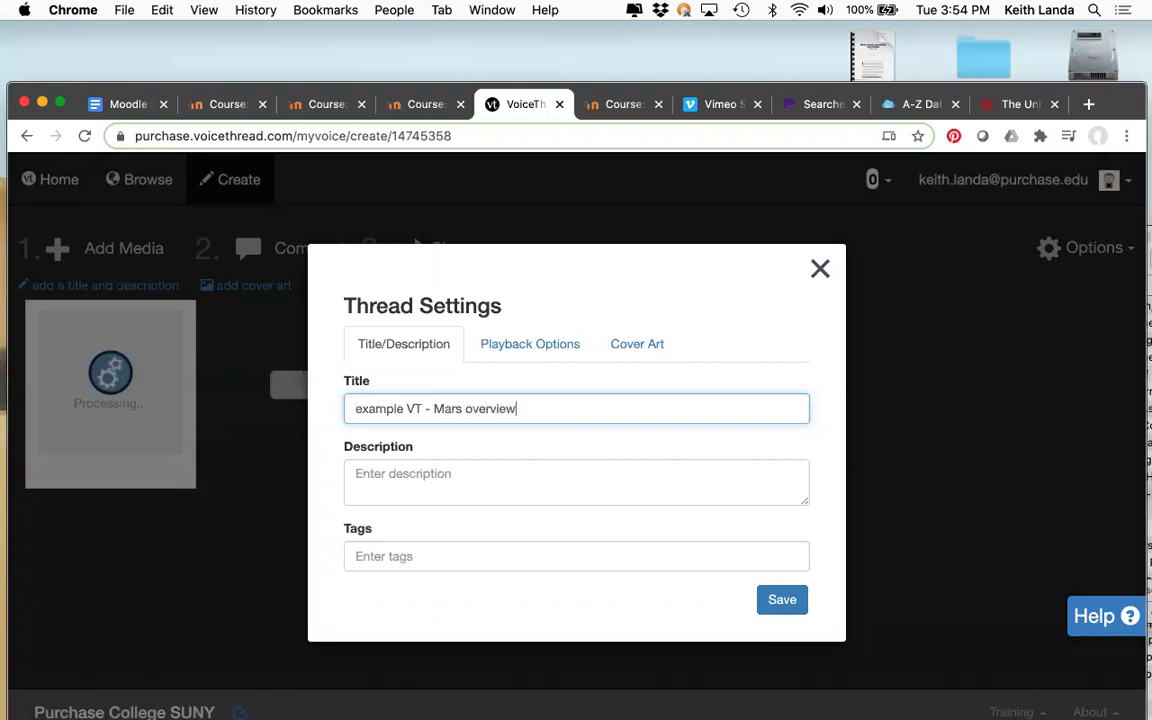
{"action": "left_click", "coordinate": [790, 600]}
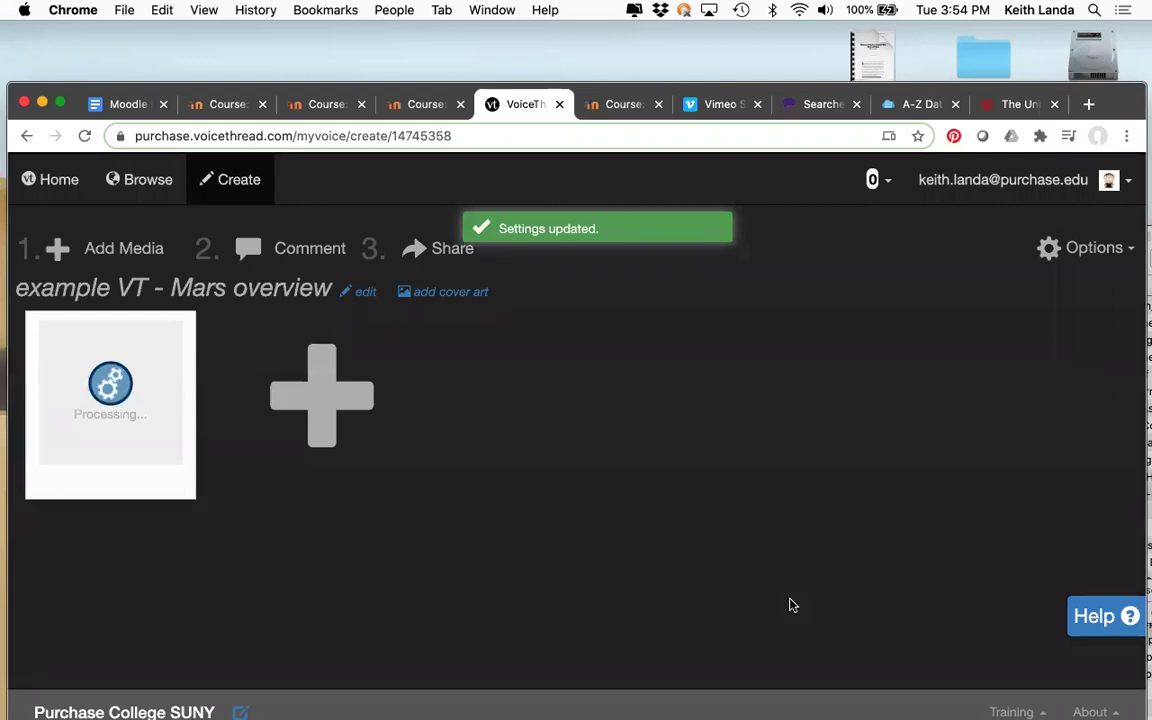
{"action": "mouse_move", "coordinate": [146, 483]}
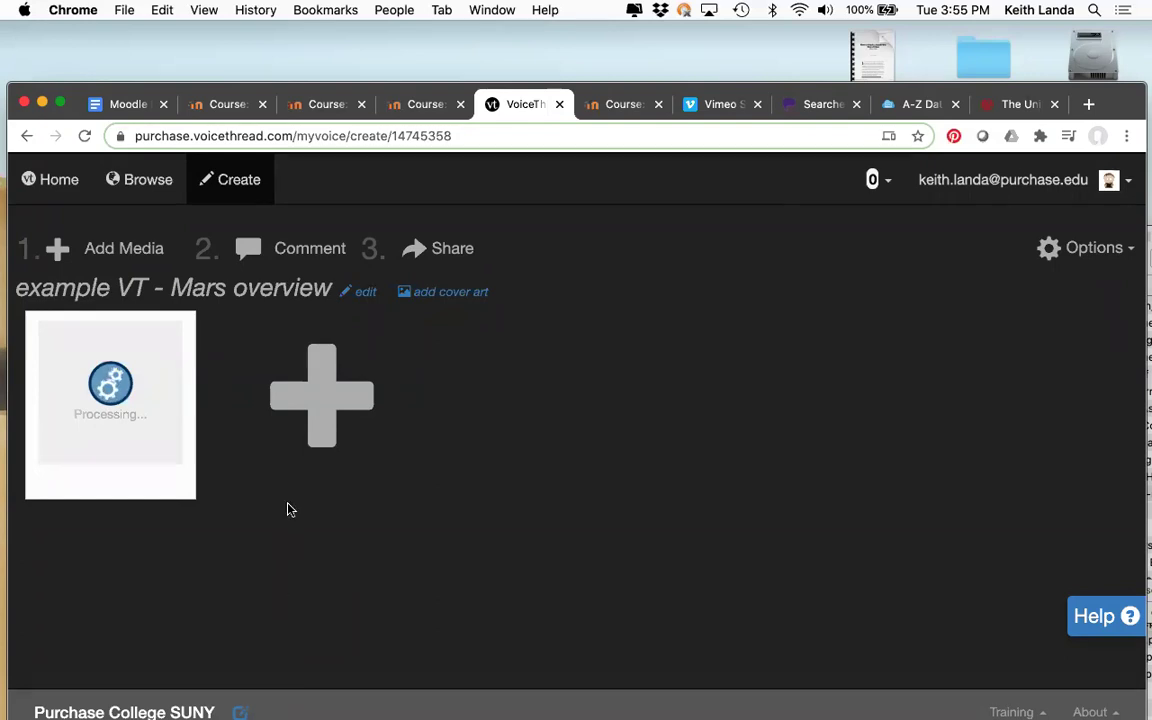
Review the embedded videos in the course's August 31 - September 6 section and return to the VoiceThread being processed
{"action": "left_click", "coordinate": [427, 106]}
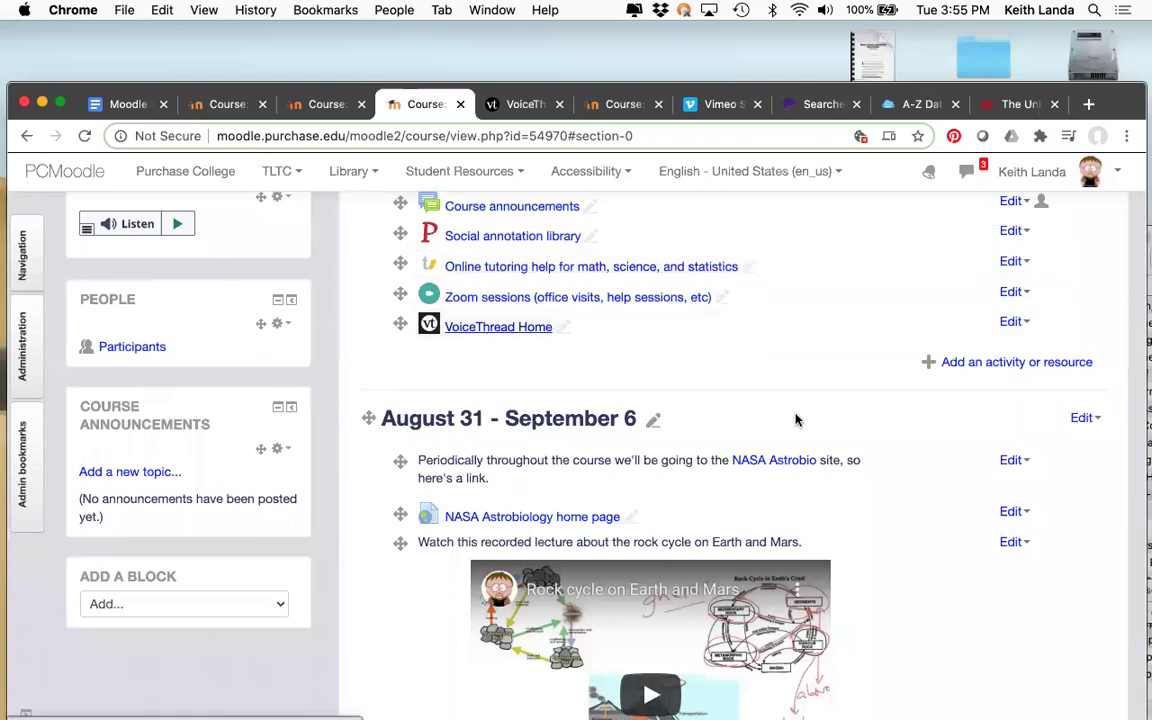
{"action": "scroll", "coordinate": [805, 429], "scroll_direction": "down", "scroll_amount": 5}
{"action": "scroll", "coordinate": [805, 425], "scroll_direction": "down", "scroll_amount": 1}
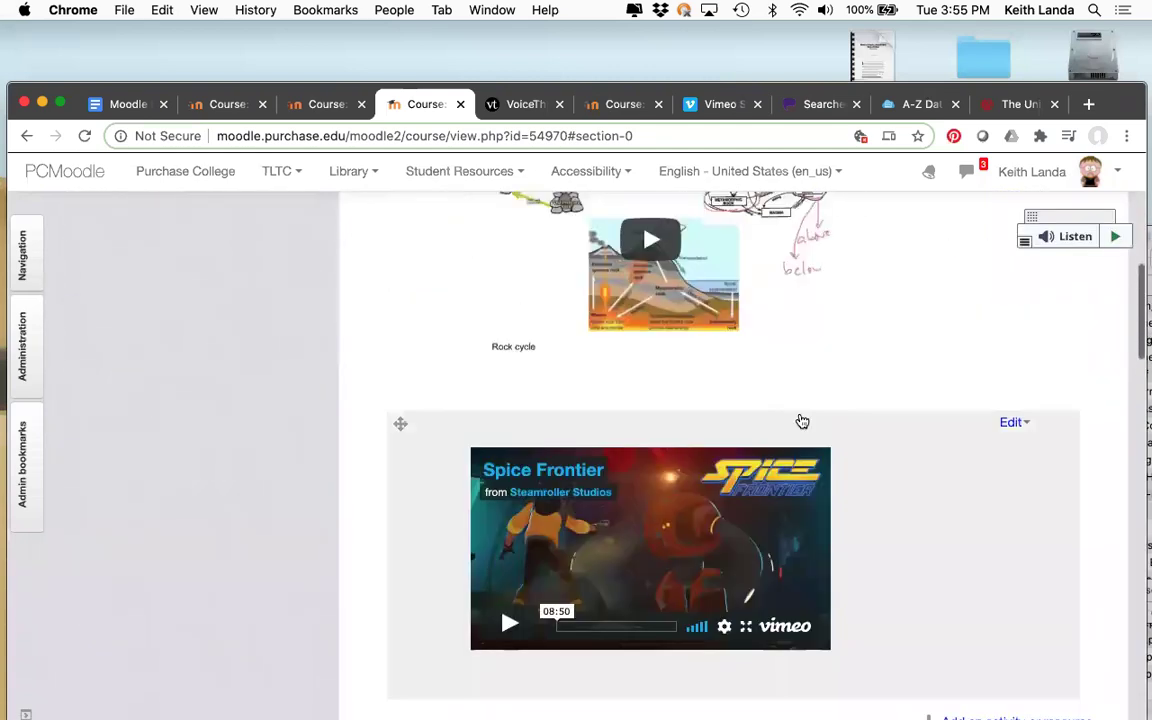
{"action": "scroll", "coordinate": [800, 419], "scroll_direction": "up", "scroll_amount": 2}
{"action": "left_click", "coordinate": [520, 110]}
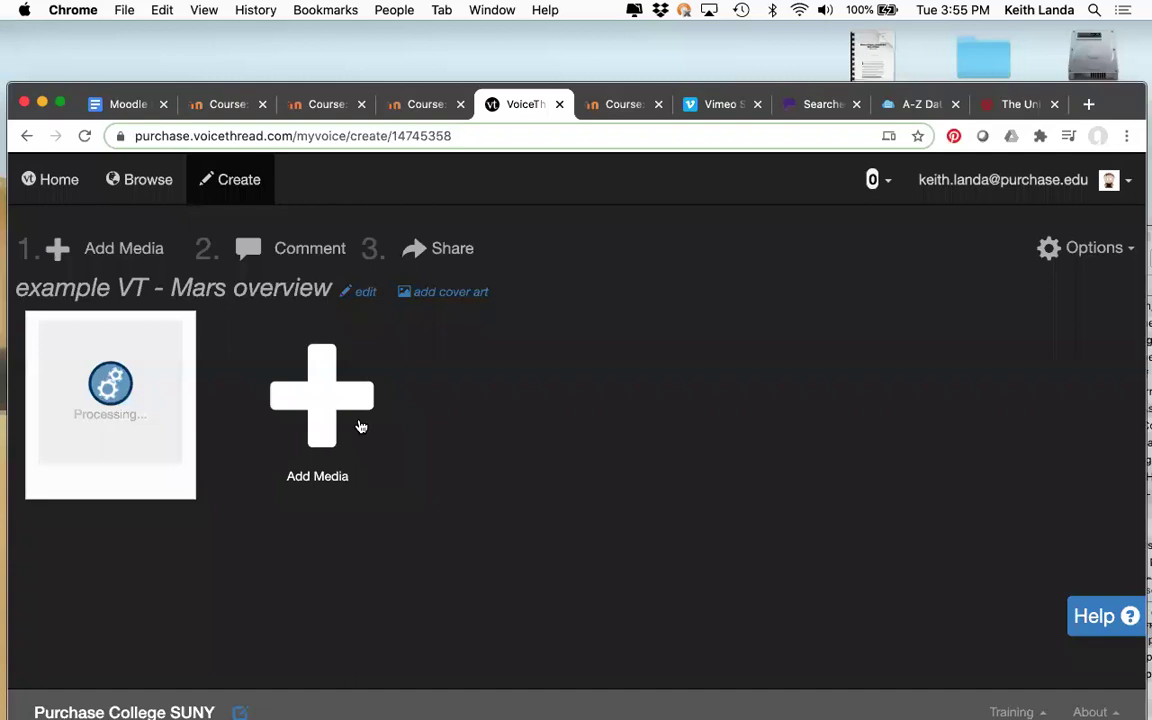
{"action": "mouse_move", "coordinate": [193, 424]}
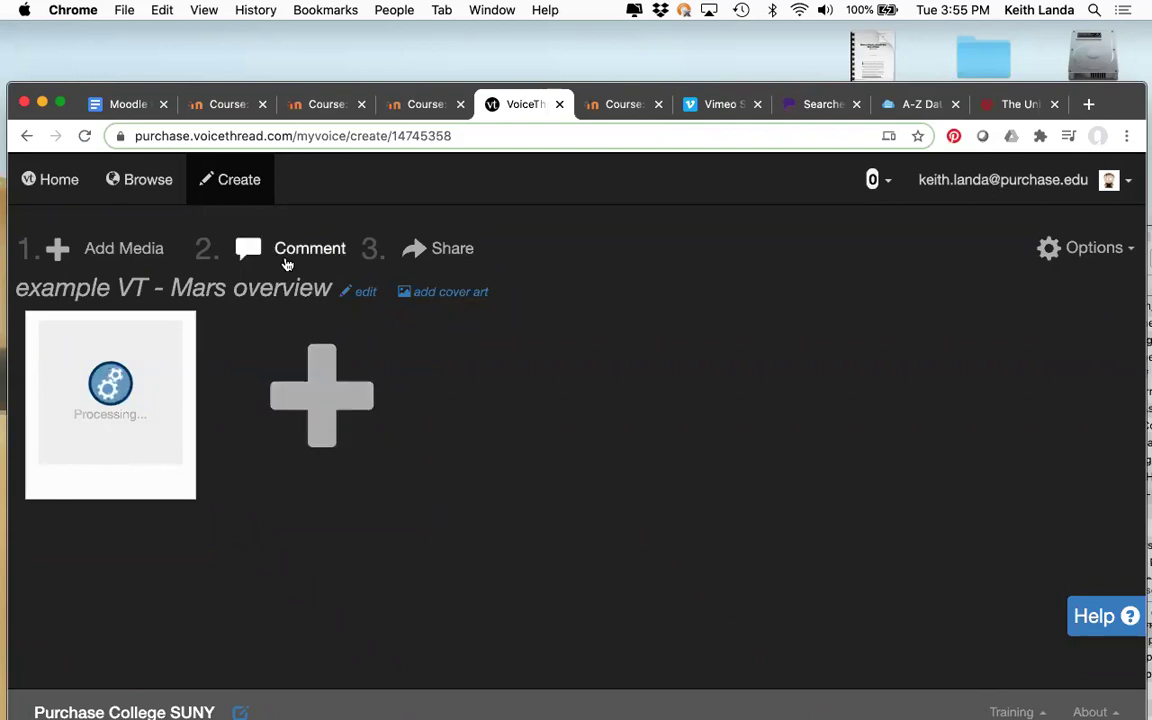
{"action": "mouse_move", "coordinate": [285, 453]}
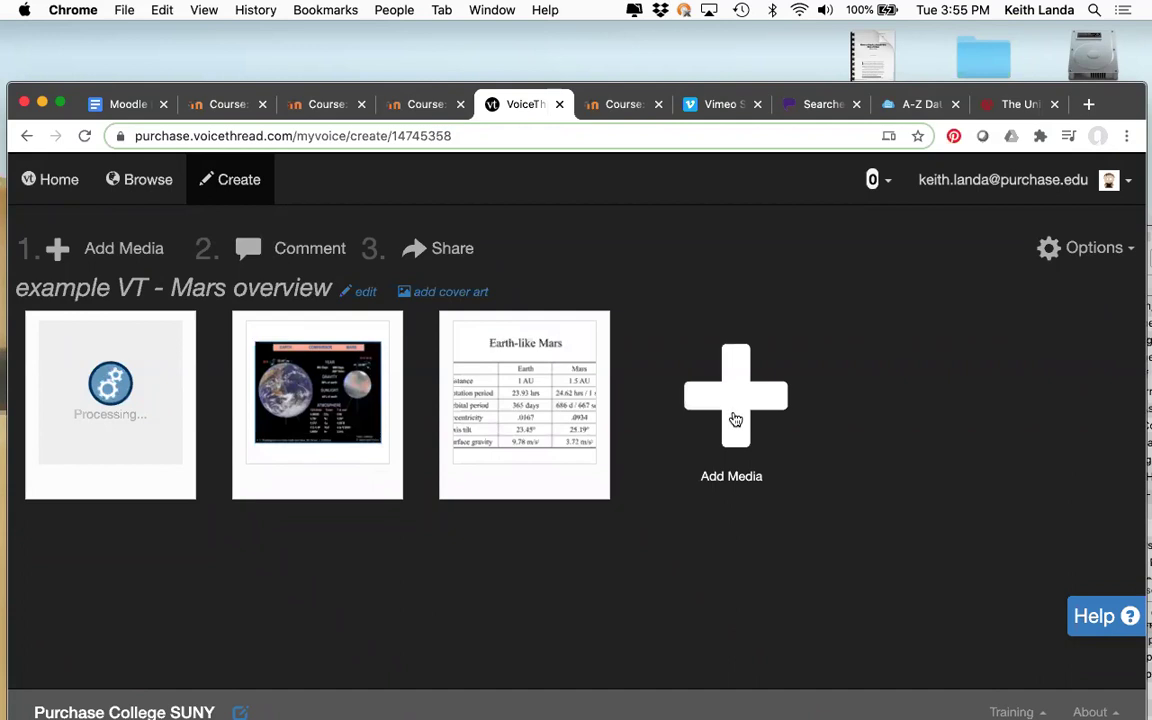
Open the VoiceThread for commenting, select the first slide, "Mars overview", from the slide overview, and start recording an audio comment
{"action": "left_click", "coordinate": [321, 254]}
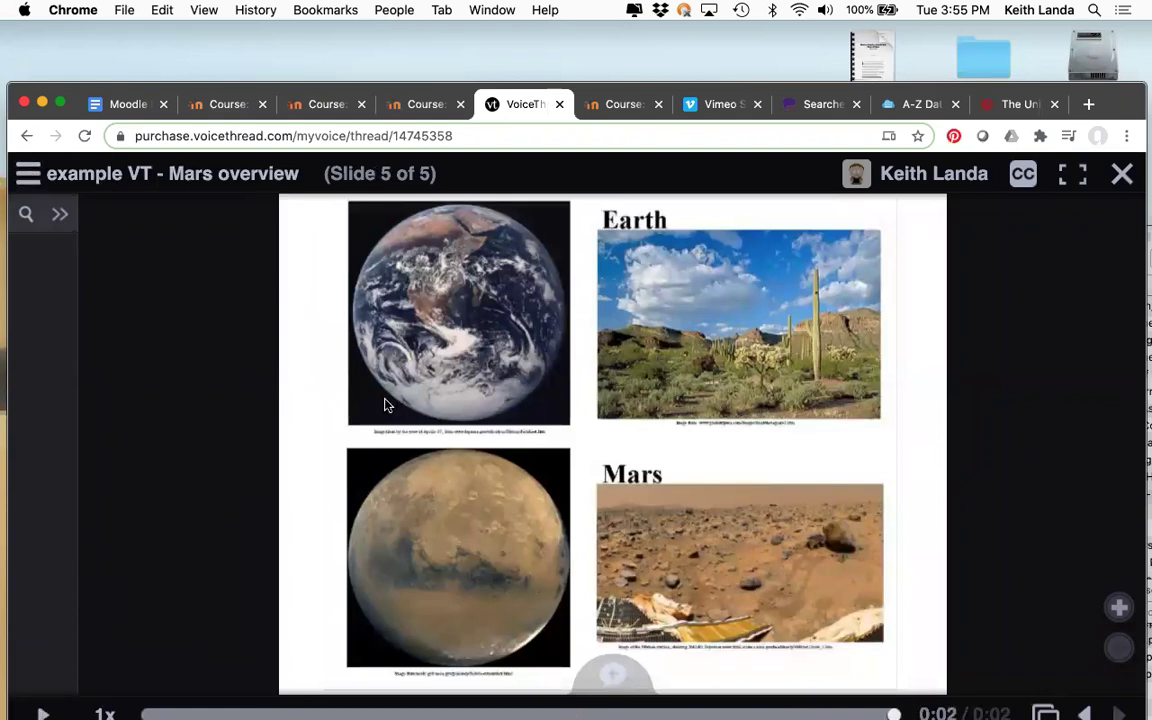
{"action": "left_click", "coordinate": [1047, 709]}
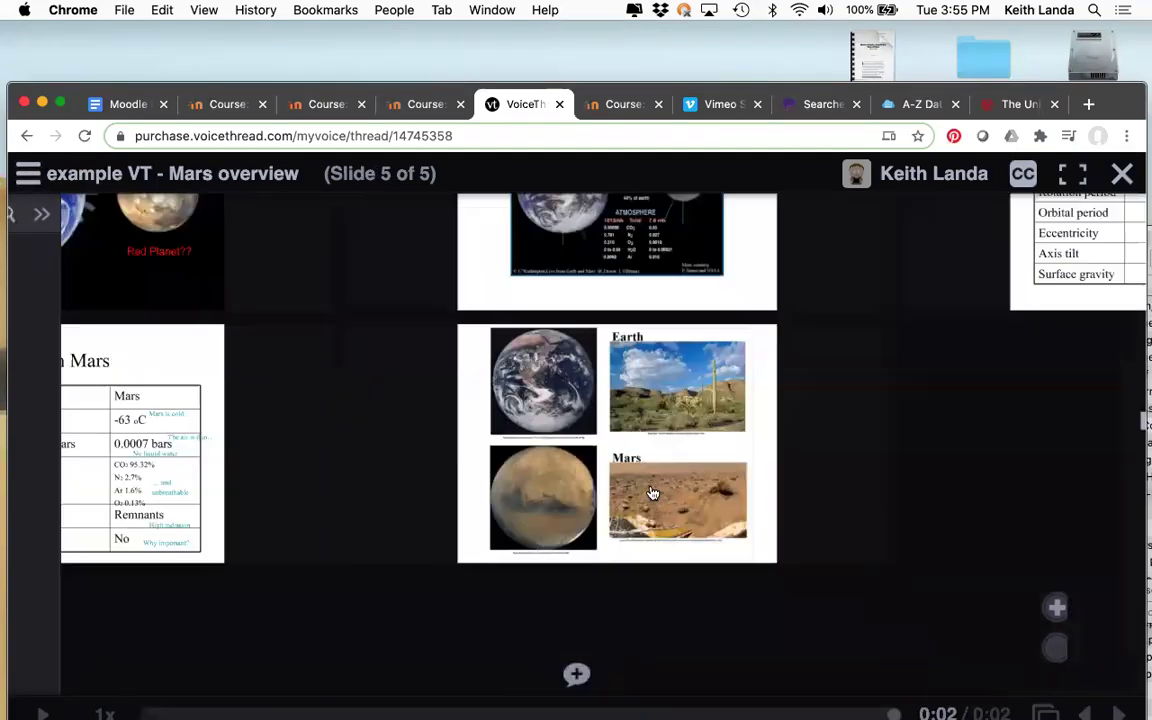
{"action": "left_click", "coordinate": [309, 304]}
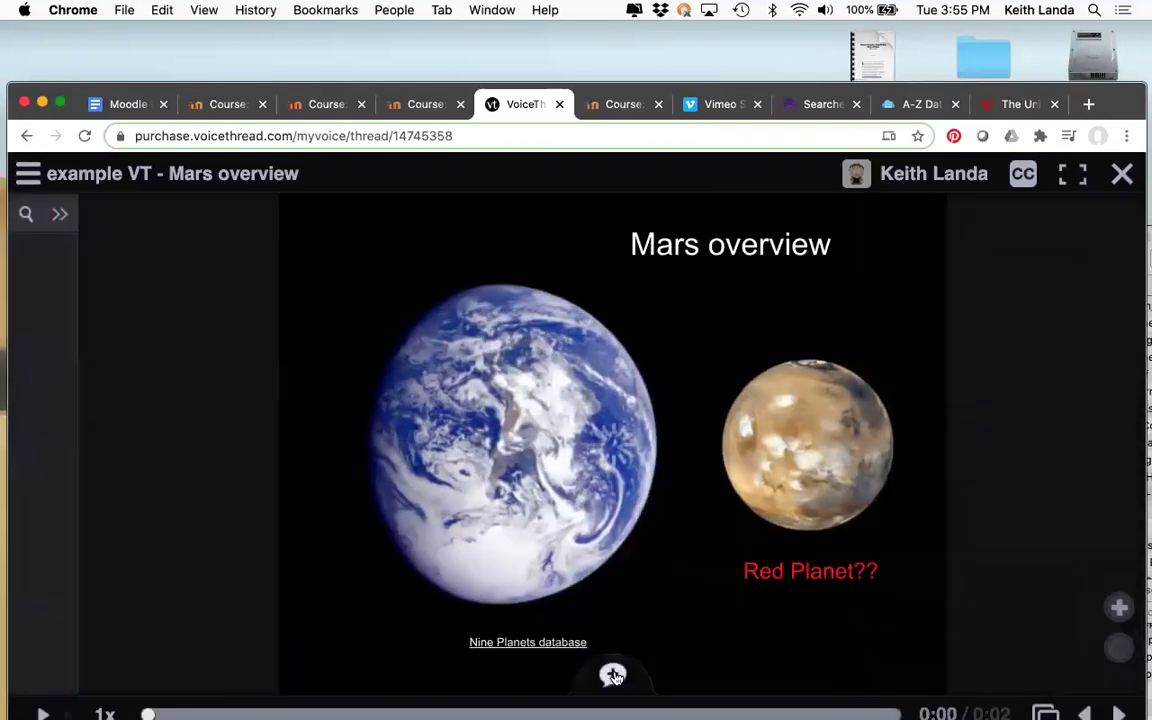
{"action": "left_click", "coordinate": [614, 673]}
{"action": "left_click", "coordinate": [600, 643]}
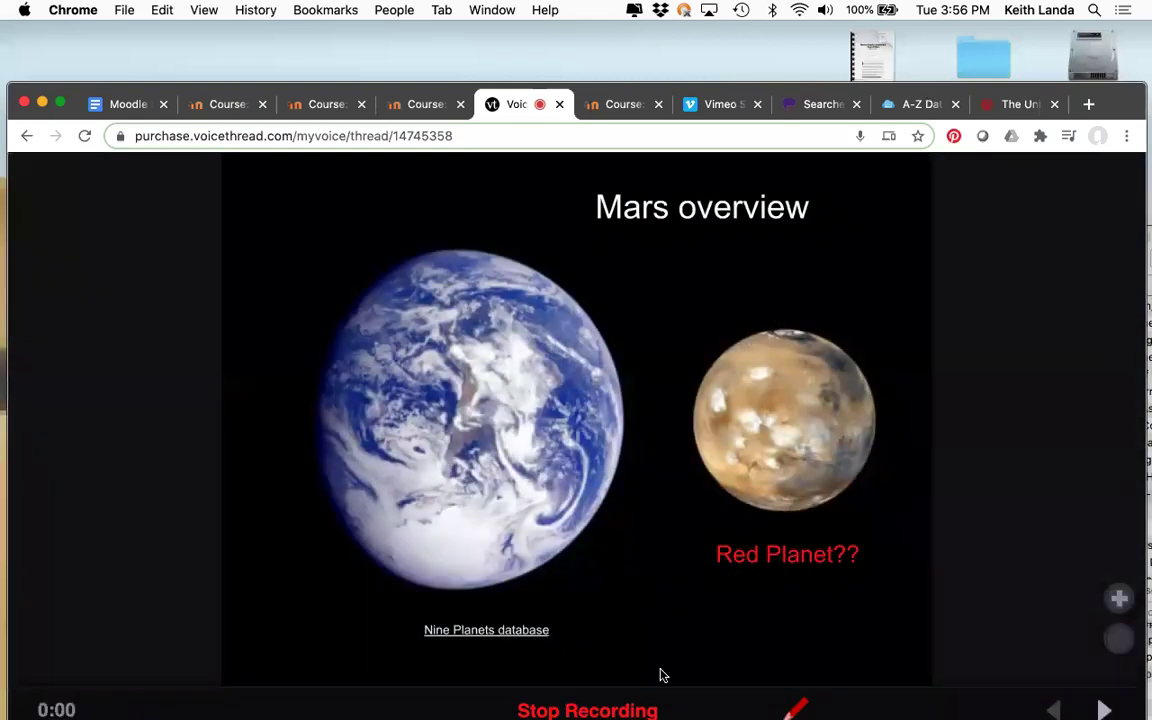
Draw red freehand marks around Mars and over Earth while recording, stop the recording, and save the comment
{"action": "left_click", "coordinate": [796, 706]}
{"action": "left_click", "coordinate": [776, 645]}
{"action": "mouse_move", "coordinate": [772, 336]}
{"action": "left_mouse_down"}
{"action": "mouse_move", "coordinate": [848, 463]}
{"action": "mouse_move", "coordinate": [710, 350]}
{"action": "left_mouse_up"}
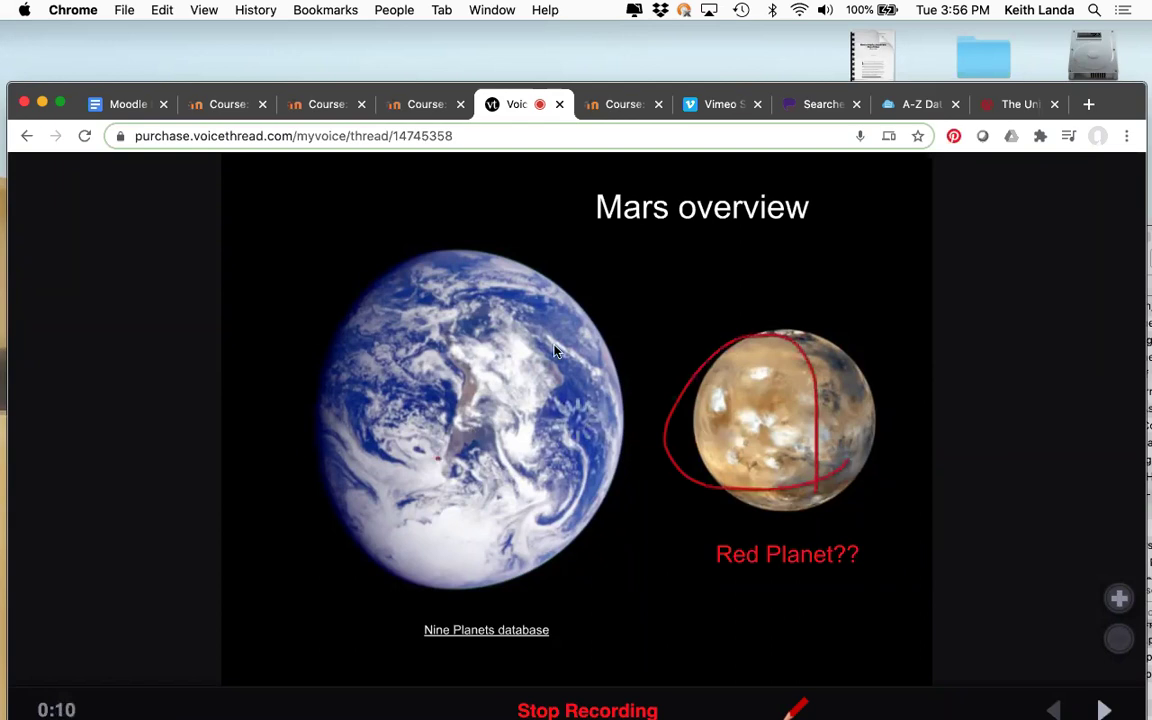
{"action": "left_click_drag", "start_coordinate": [415, 398], "coordinate": [437, 458]}
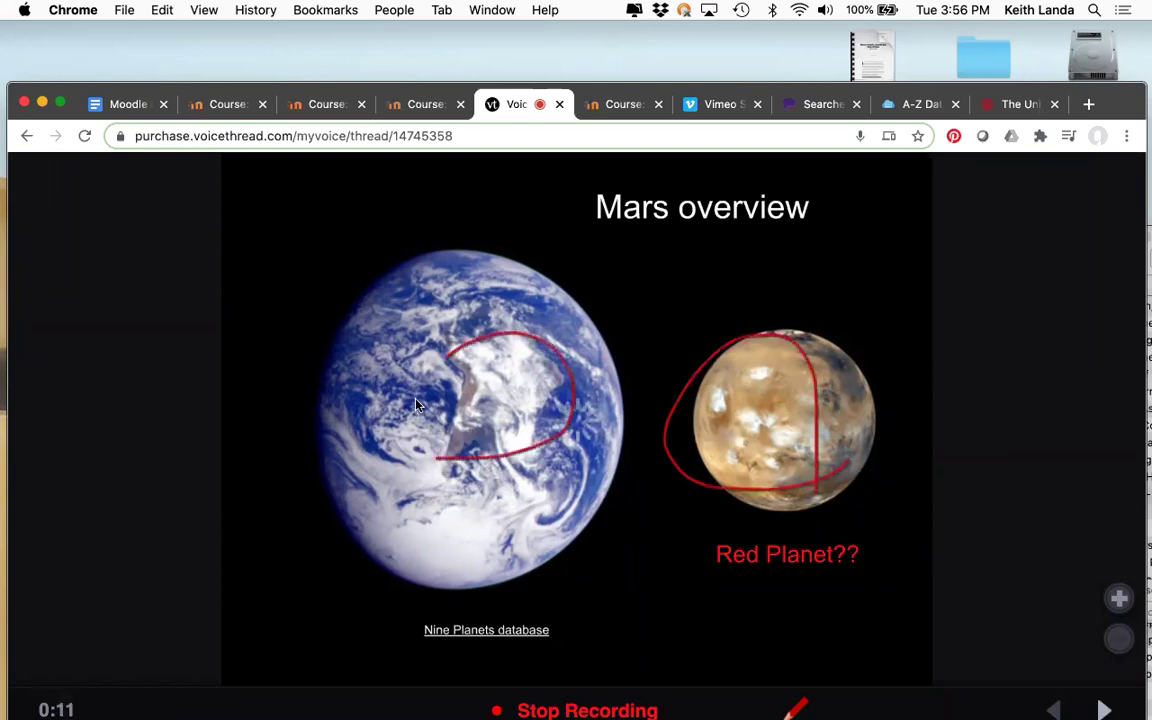
{"action": "left_click", "coordinate": [596, 706]}
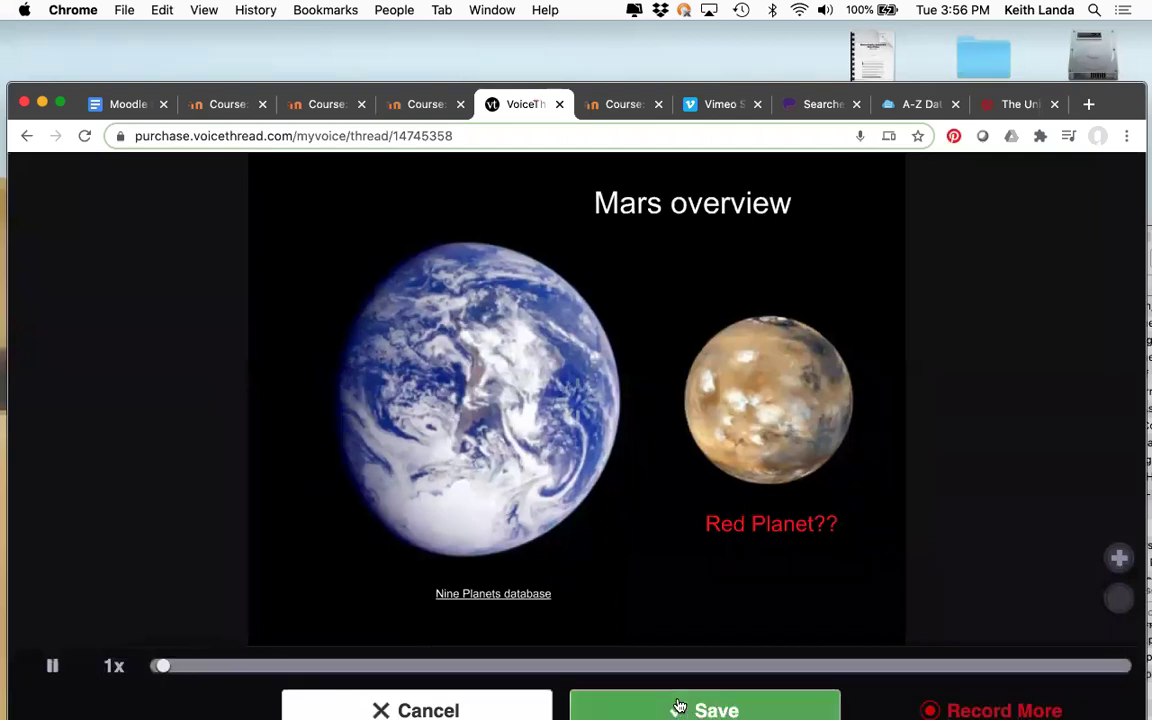
{"action": "left_click", "coordinate": [680, 707]}
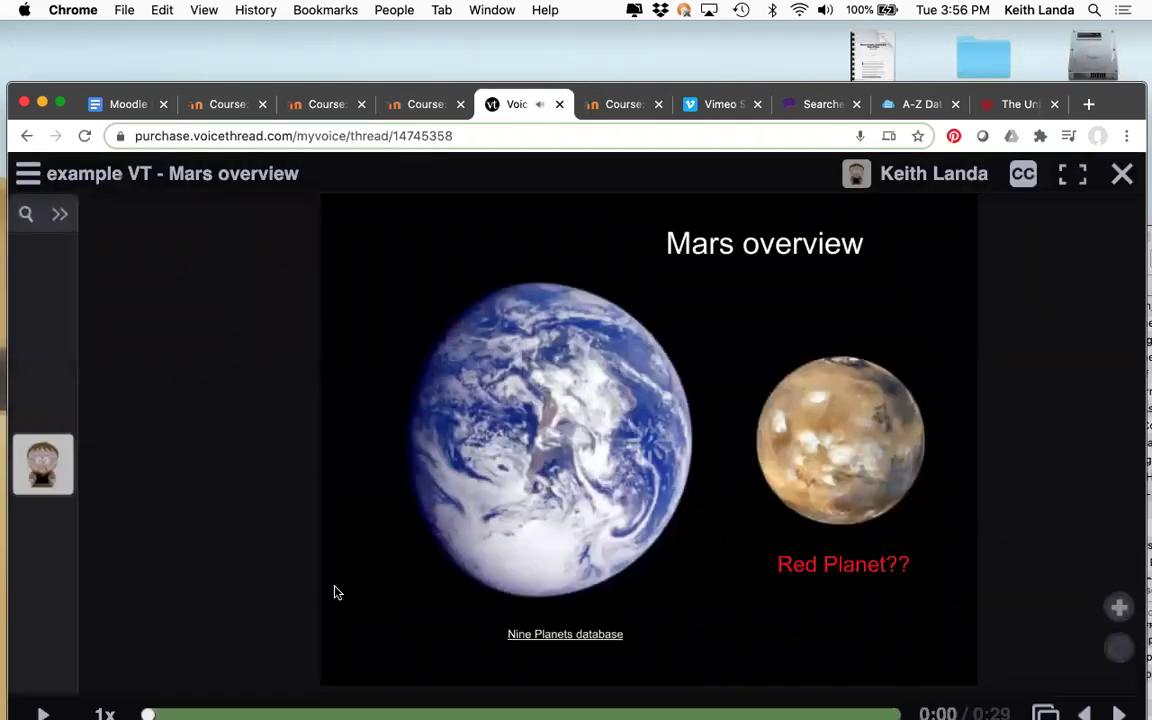
Exit the VoiceThread, close its browser tab, and go to the September 28 - October 4 section of the Moodle course
{"action": "mouse_move", "coordinate": [72, 484]}
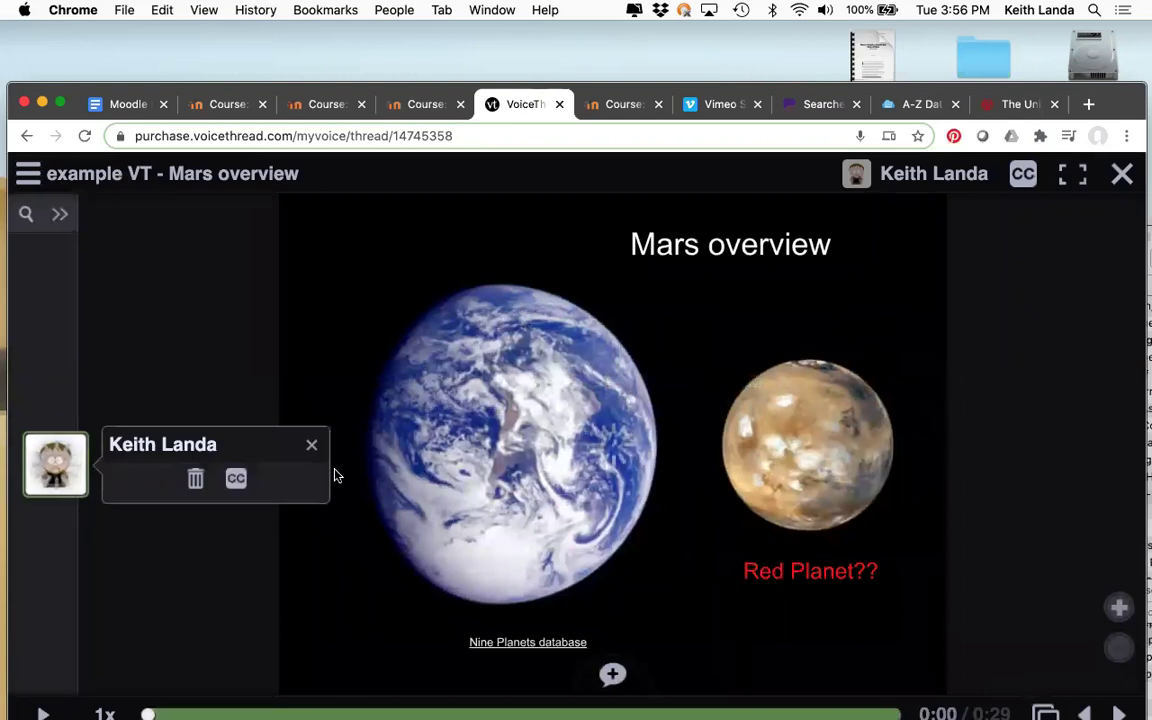
{"action": "left_click", "coordinate": [1122, 177]}
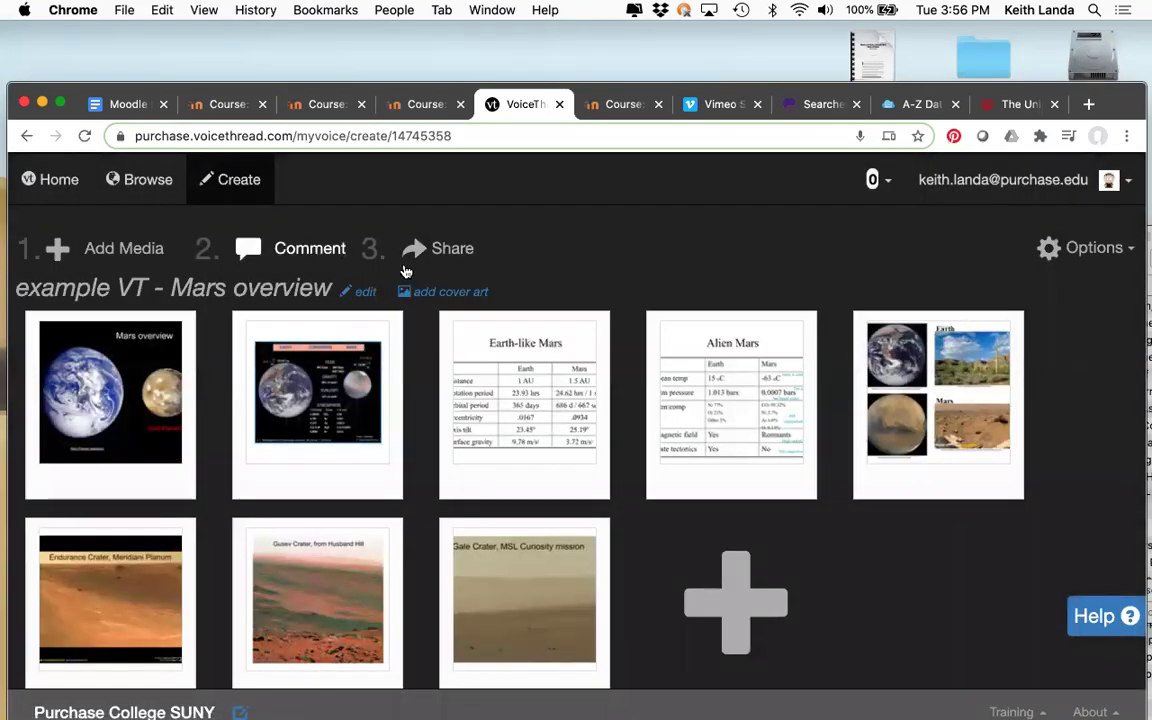
{"action": "left_click", "coordinate": [560, 106]}
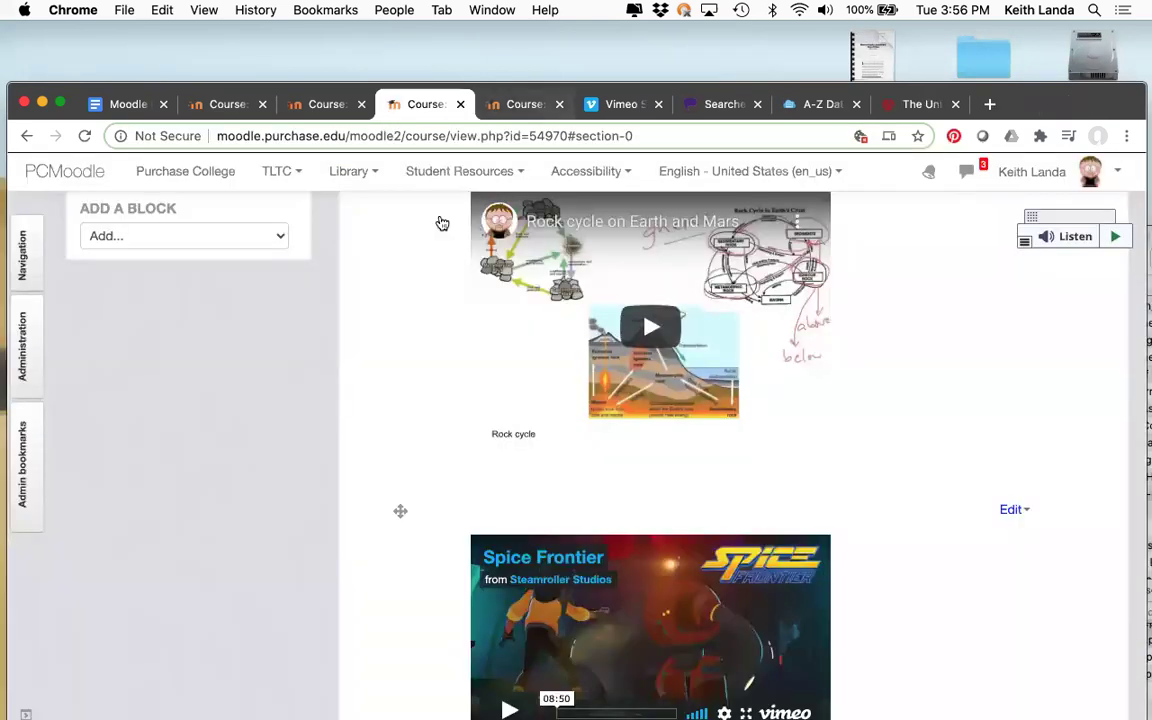
{"action": "scroll", "coordinate": [463, 506], "scroll_direction": "down", "scroll_amount": 10}
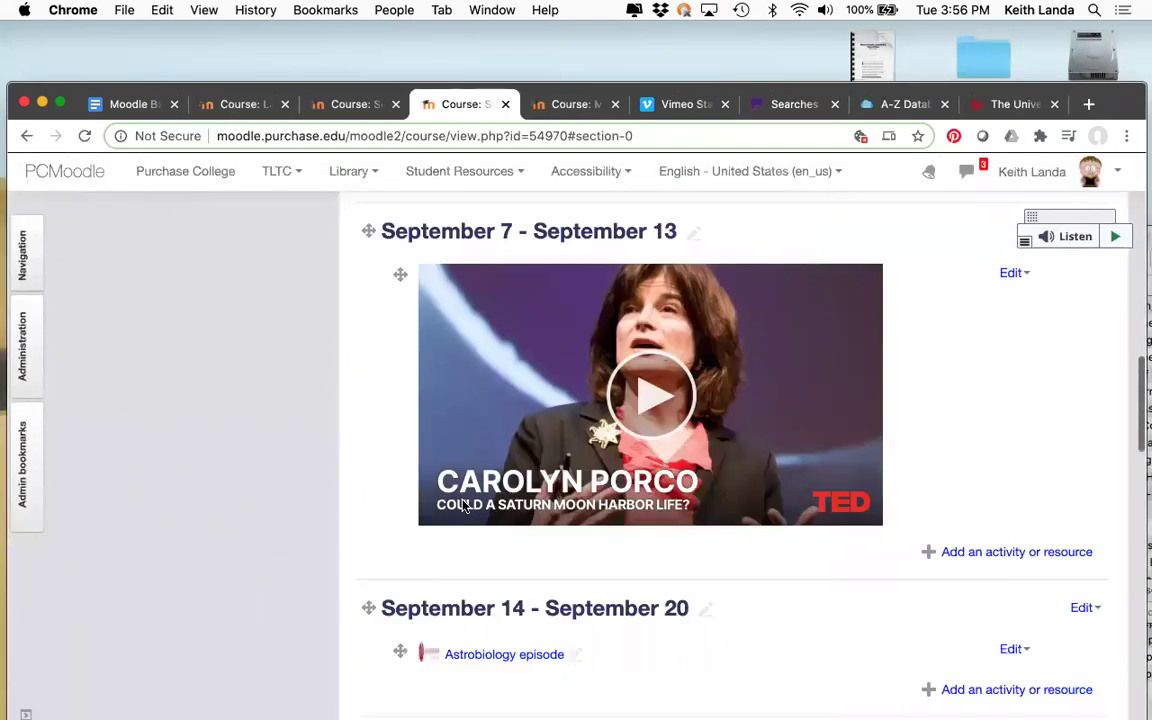
{"action": "scroll", "coordinate": [463, 506], "scroll_direction": "down", "scroll_amount": 7}
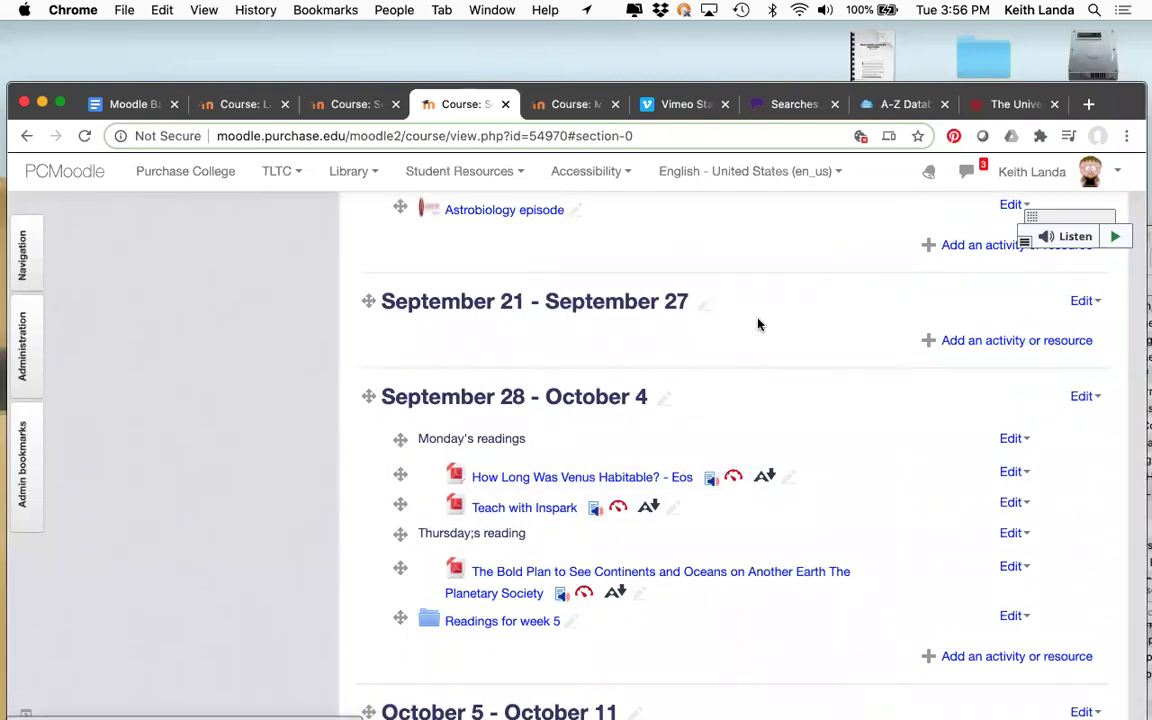
Add a VoiceThread activity to the September 21 - September 27 section of the course
{"action": "left_click", "coordinate": [986, 343]}
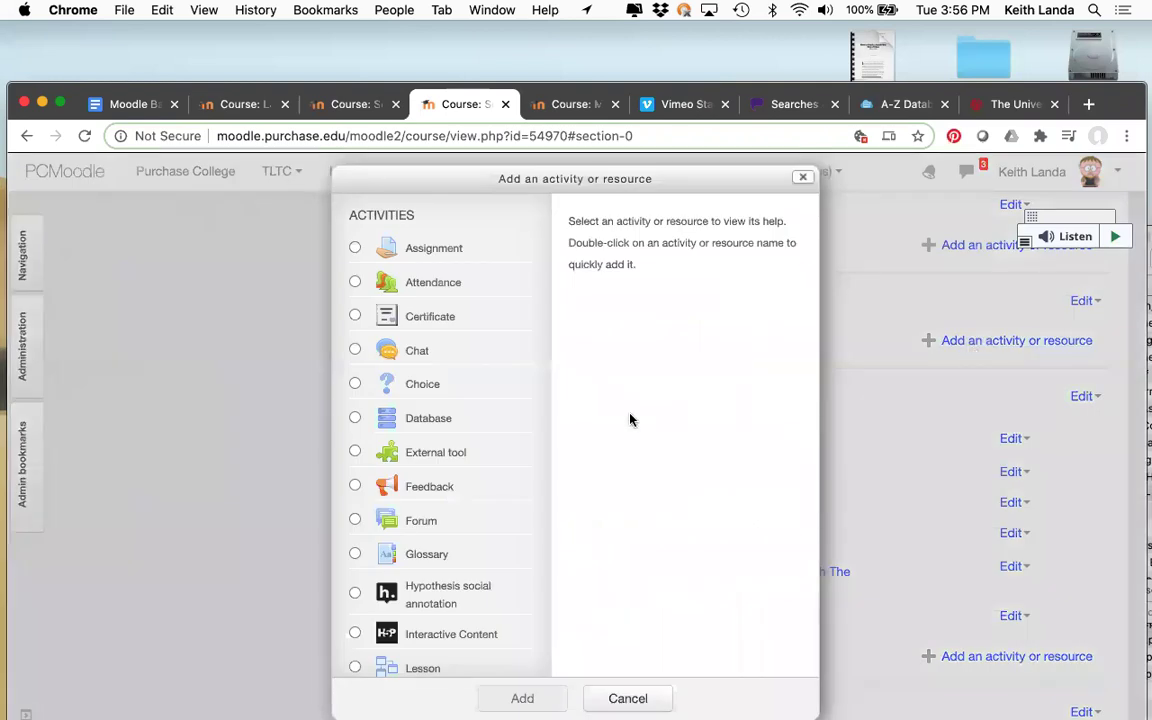
{"action": "scroll", "coordinate": [415, 480], "scroll_direction": "down", "scroll_amount": 10}
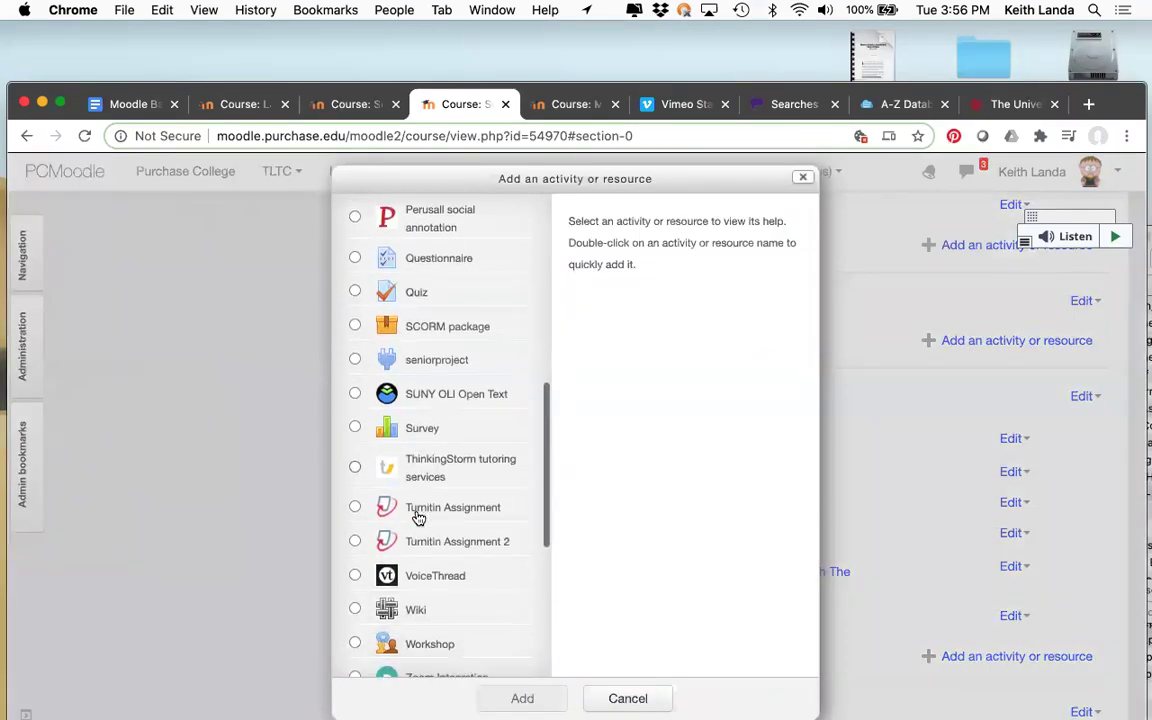
{"action": "scroll", "coordinate": [417, 516], "scroll_direction": "down", "scroll_amount": 4}
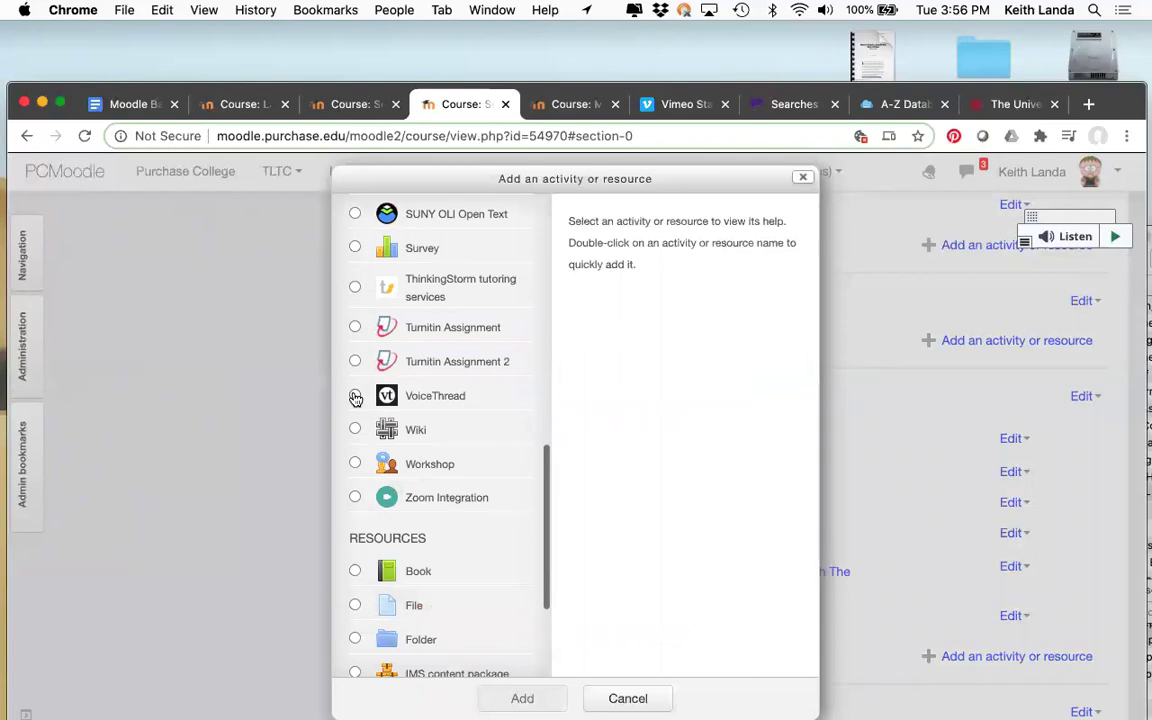
{"action": "left_click", "coordinate": [355, 395]}
{"action": "left_click", "coordinate": [522, 697]}
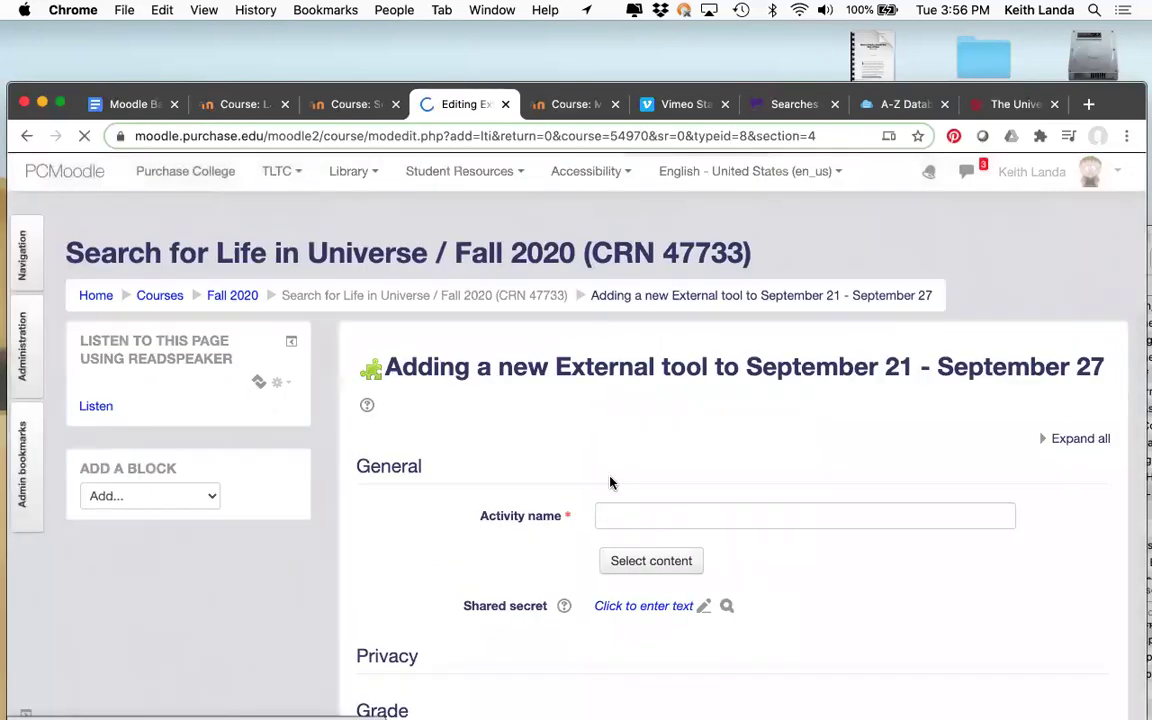
Name the activity "Mars Overview VT presentation", disable accepting grades from the tool, and save it back to the course
{"action": "left_click", "coordinate": [626, 515]}
{"action": "type", "text": "Mars Overview VT presentation"}
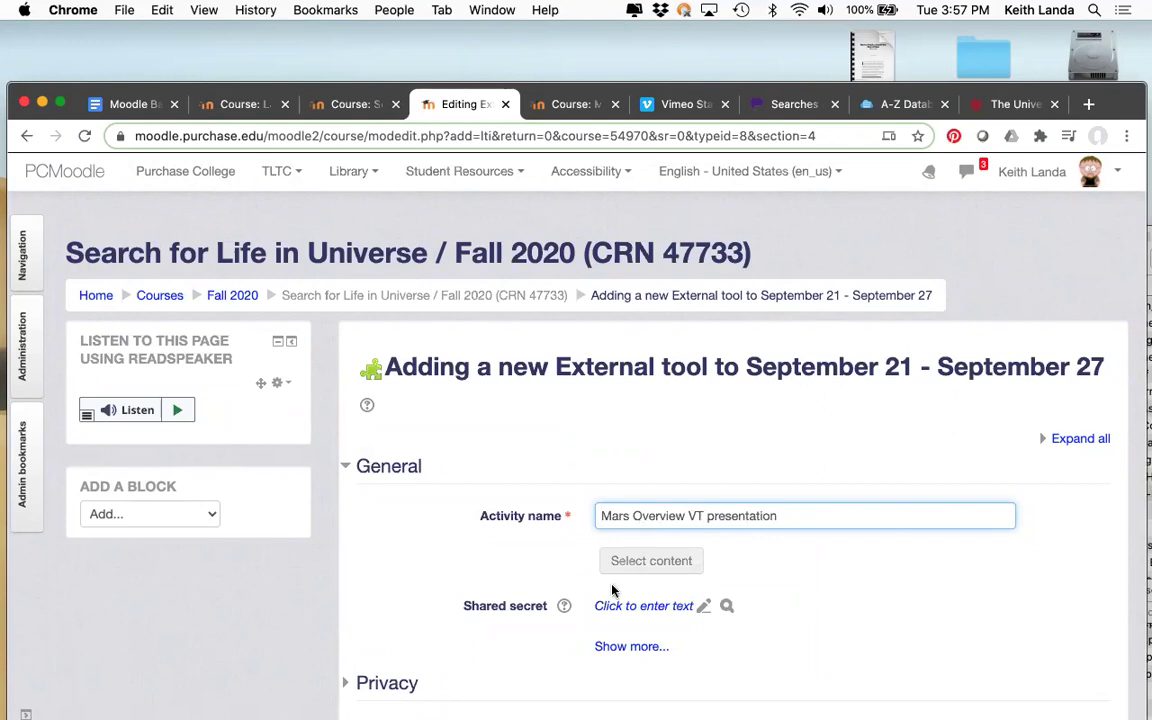
{"action": "scroll", "coordinate": [612, 590], "scroll_direction": "down", "scroll_amount": 5}
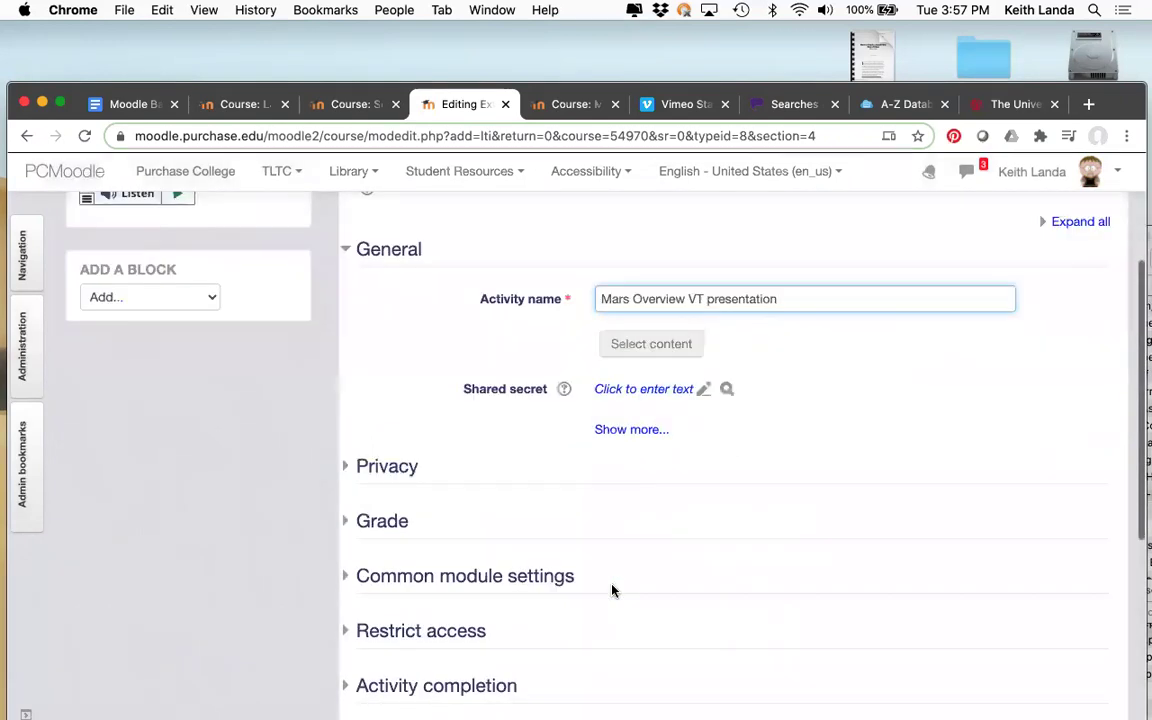
{"action": "left_click", "coordinate": [408, 436]}
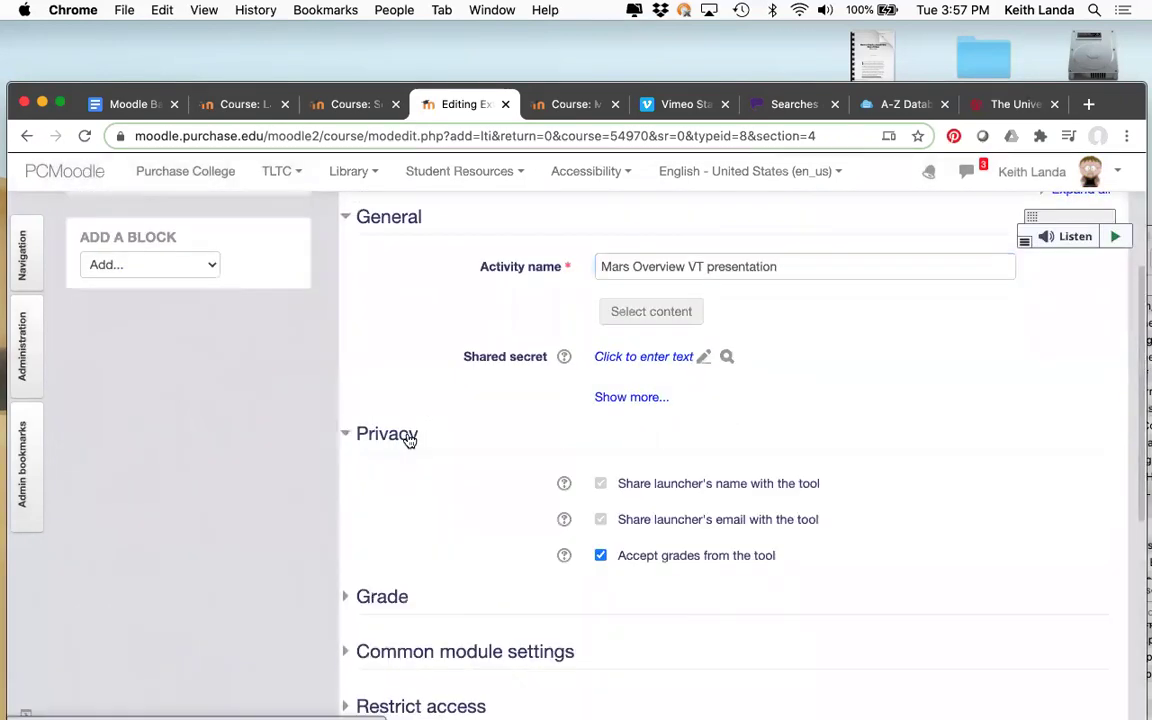
{"action": "left_click", "coordinate": [601, 556]}
{"action": "scroll", "coordinate": [675, 582], "scroll_direction": "down", "scroll_amount": 8}
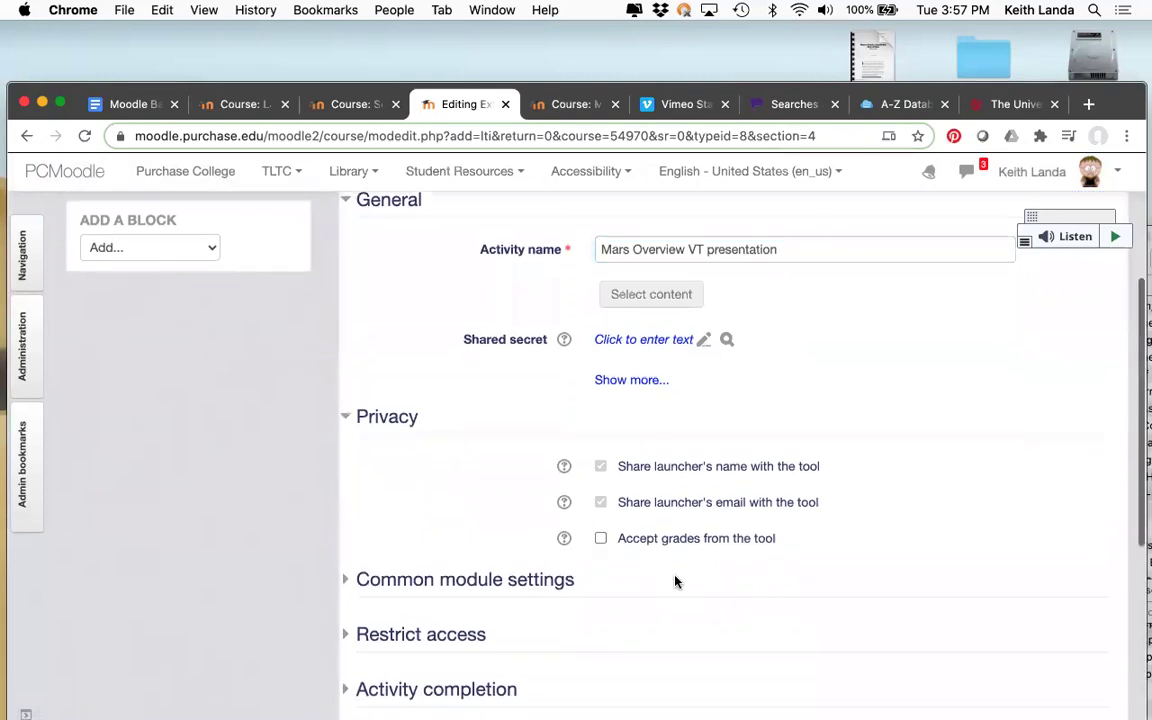
{"action": "left_click", "coordinate": [676, 490]}
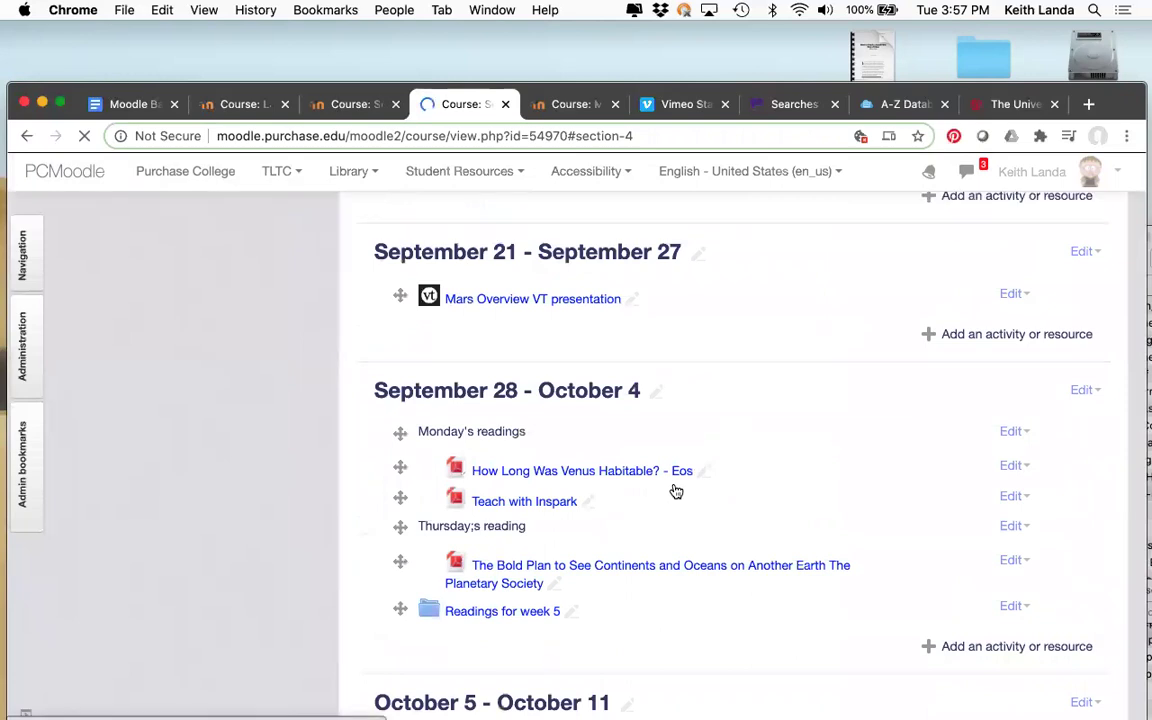
Set up "Mars Overview VT presentation" as an Individual VT, share "example VT - Mars overview" with the class, and close the VoiceThread tab
{"action": "scroll", "coordinate": [600, 420], "scroll_direction": "down", "scroll_amount": 4}
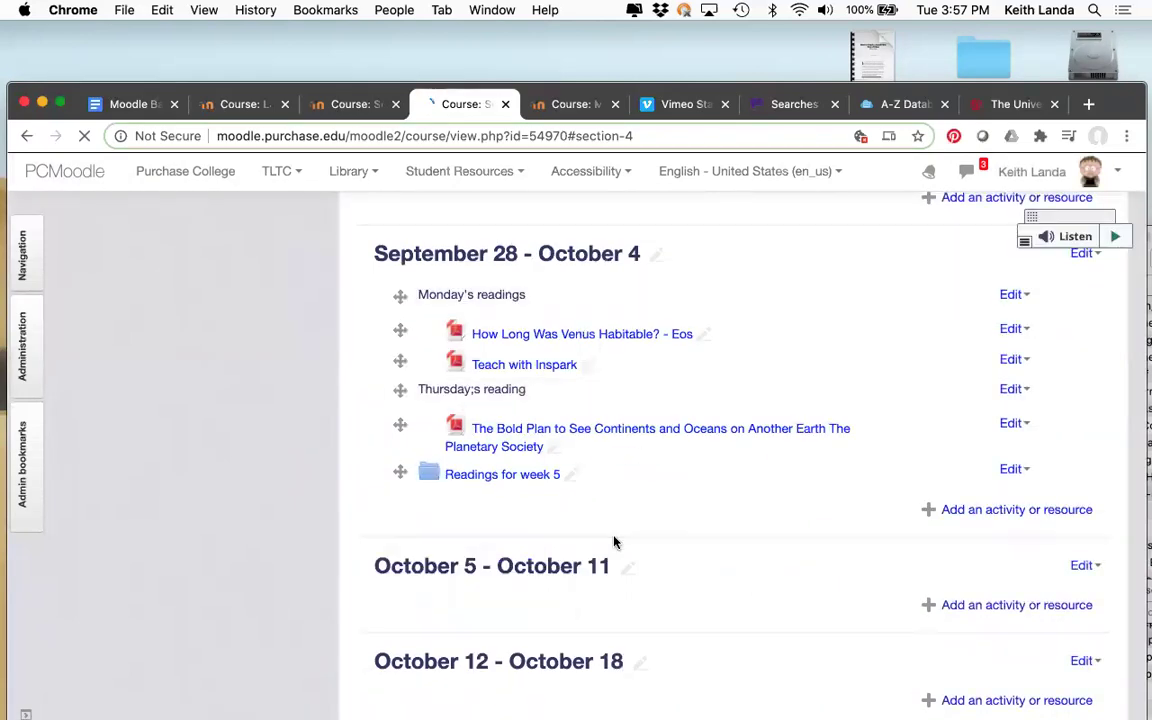
{"action": "scroll", "coordinate": [614, 542], "scroll_direction": "up", "scroll_amount": 4}
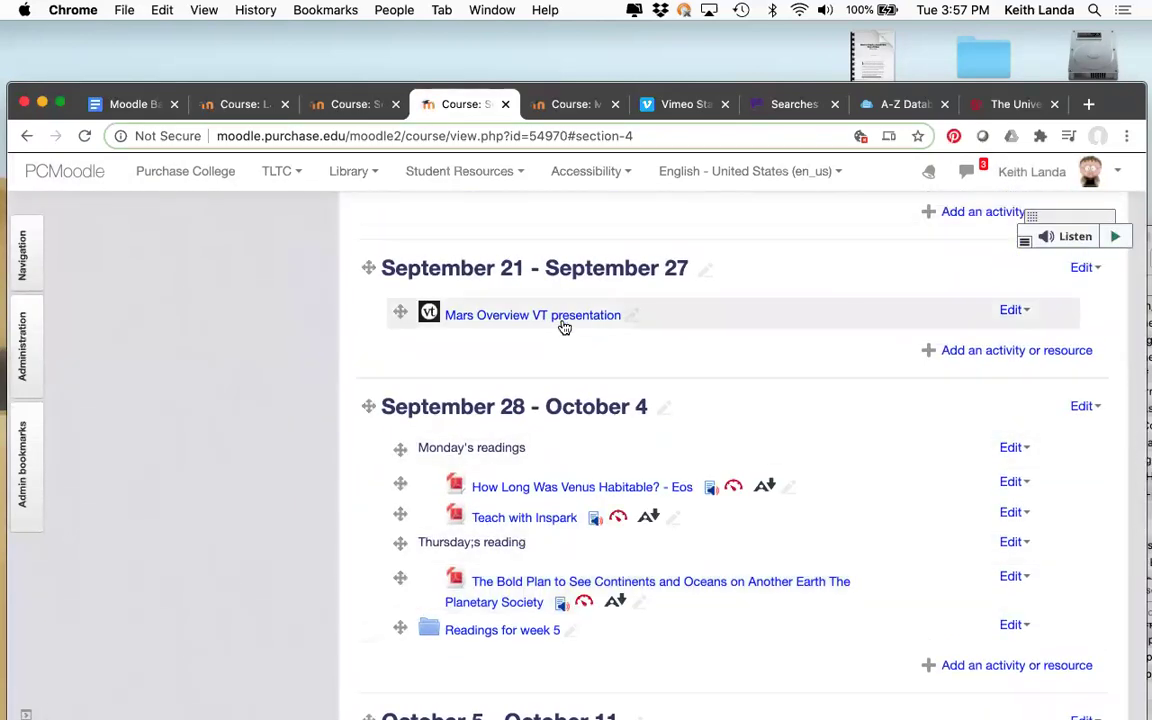
{"action": "left_click", "coordinate": [565, 316]}
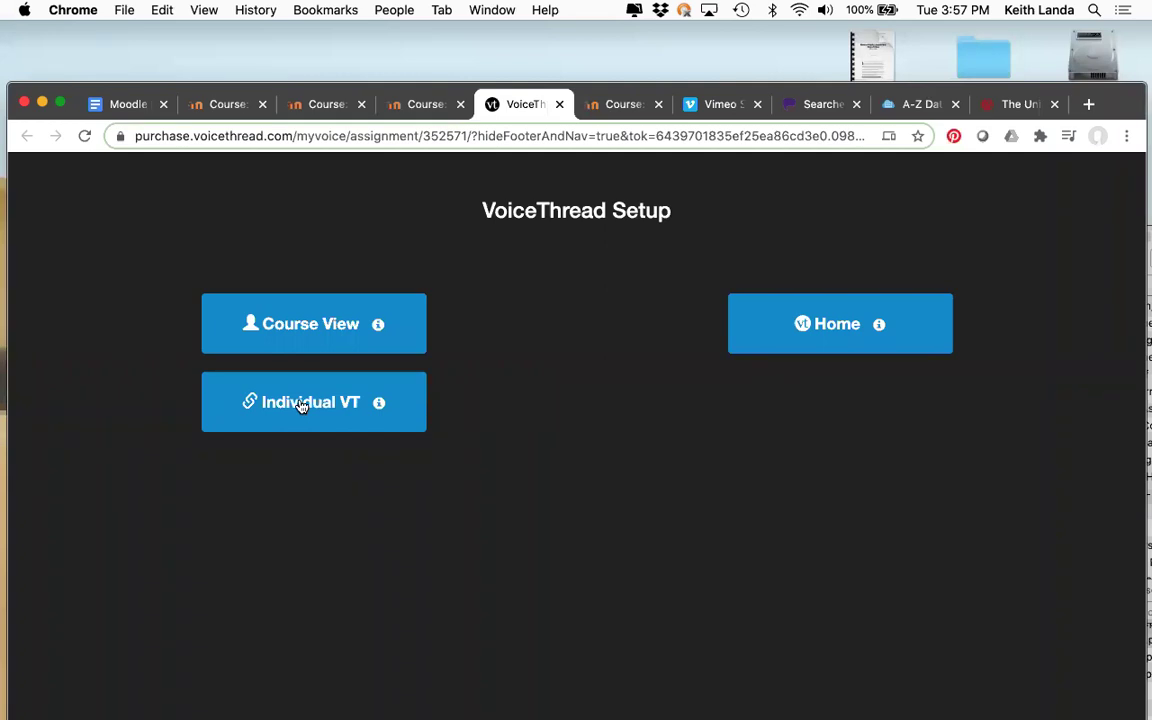
{"action": "left_click", "coordinate": [301, 405]}
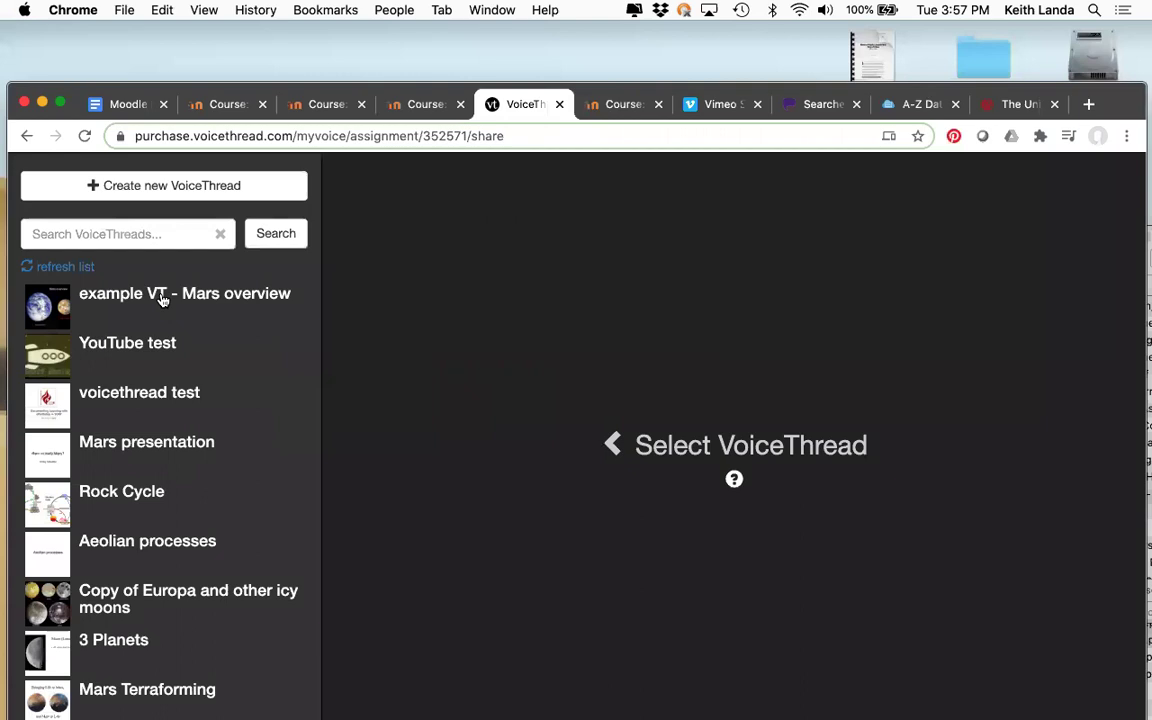
{"action": "left_click", "coordinate": [162, 300]}
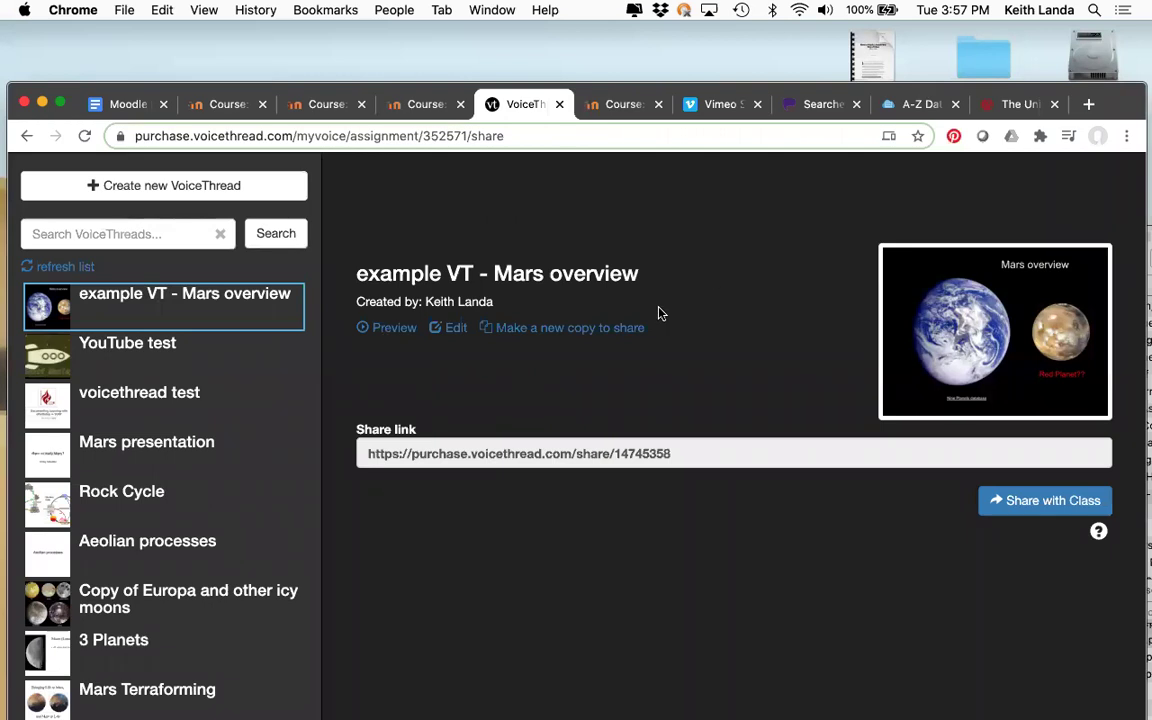
{"action": "left_click", "coordinate": [1048, 502]}
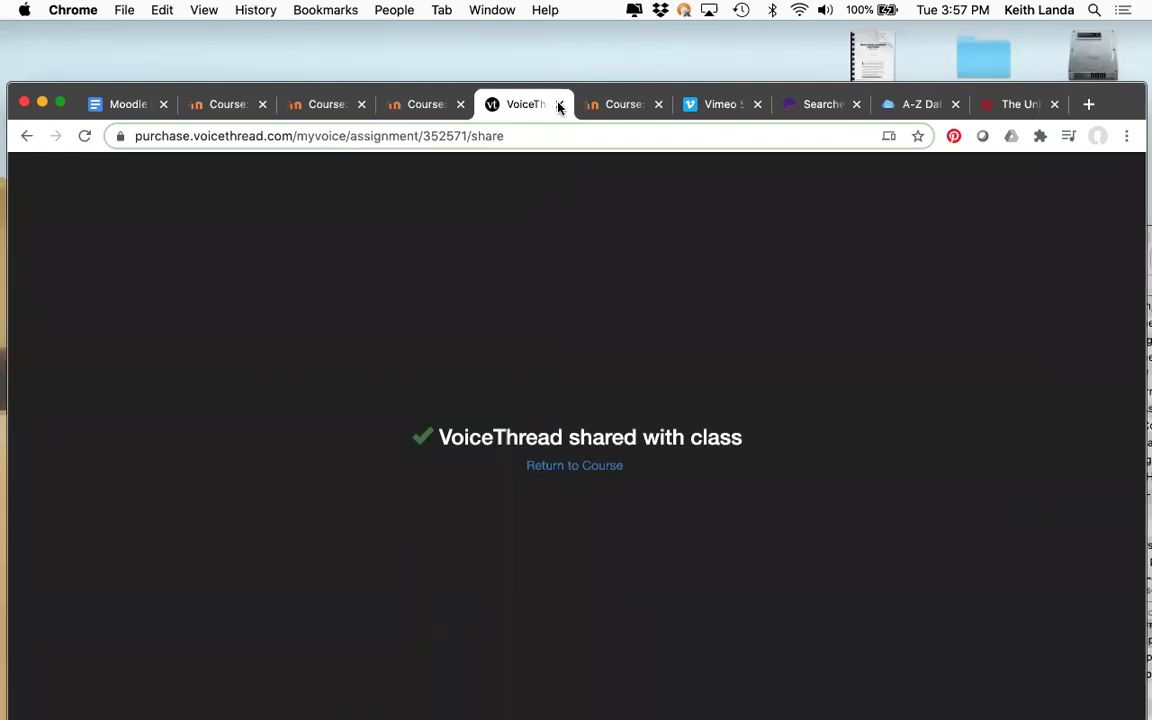
{"action": "left_click", "coordinate": [559, 105]}
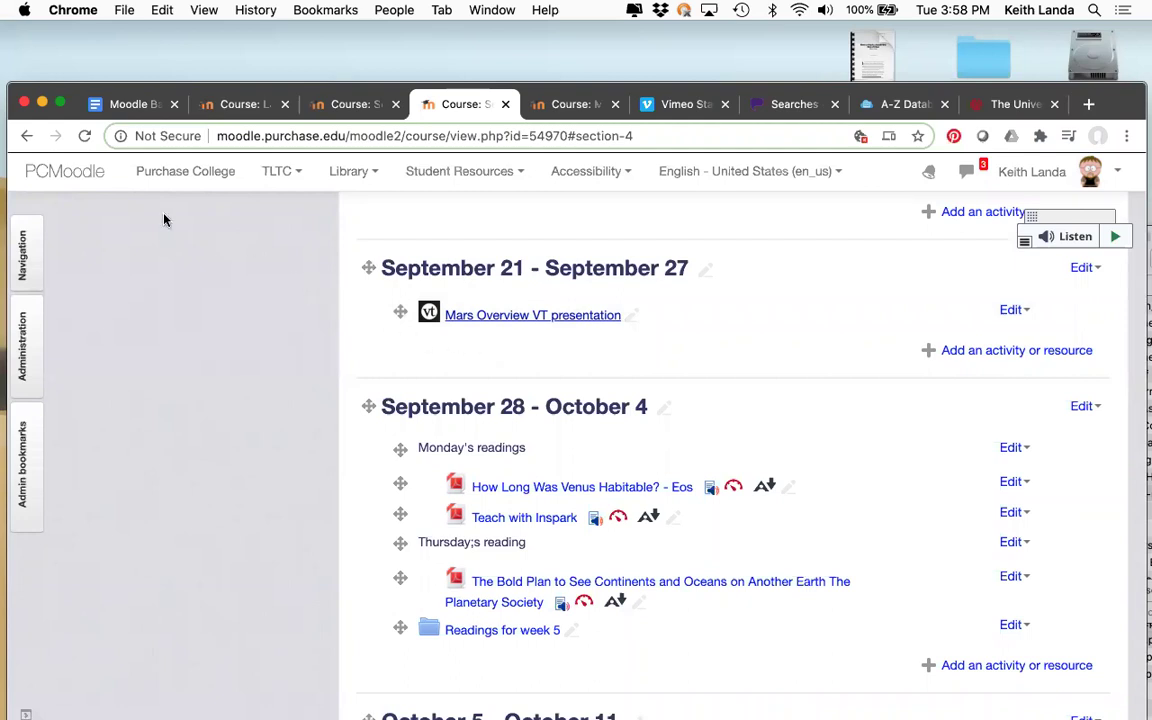
Switch to the "Moodle Basics series" Google Doc and review its outline from the video and page resources through the follow-up activity
{"action": "left_click", "coordinate": [128, 104]}
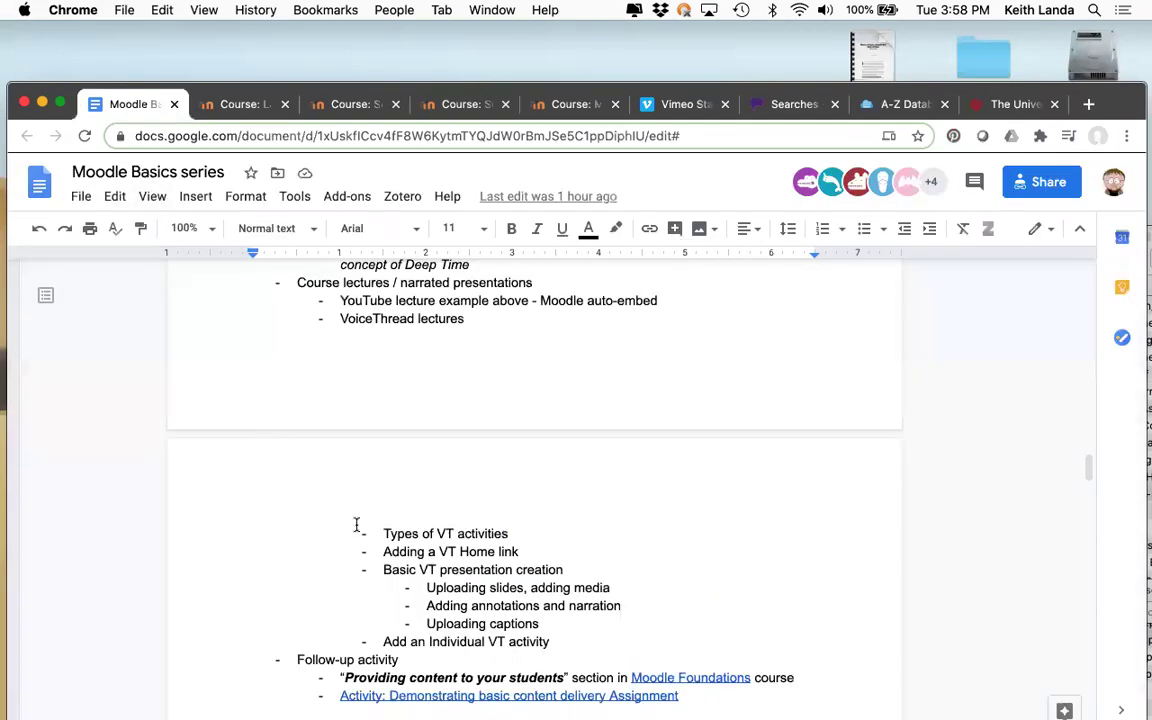
{"action": "scroll", "coordinate": [360, 527], "scroll_direction": "down", "scroll_amount": 1}
{"action": "scroll", "coordinate": [356, 524], "scroll_direction": "up", "scroll_amount": 3}
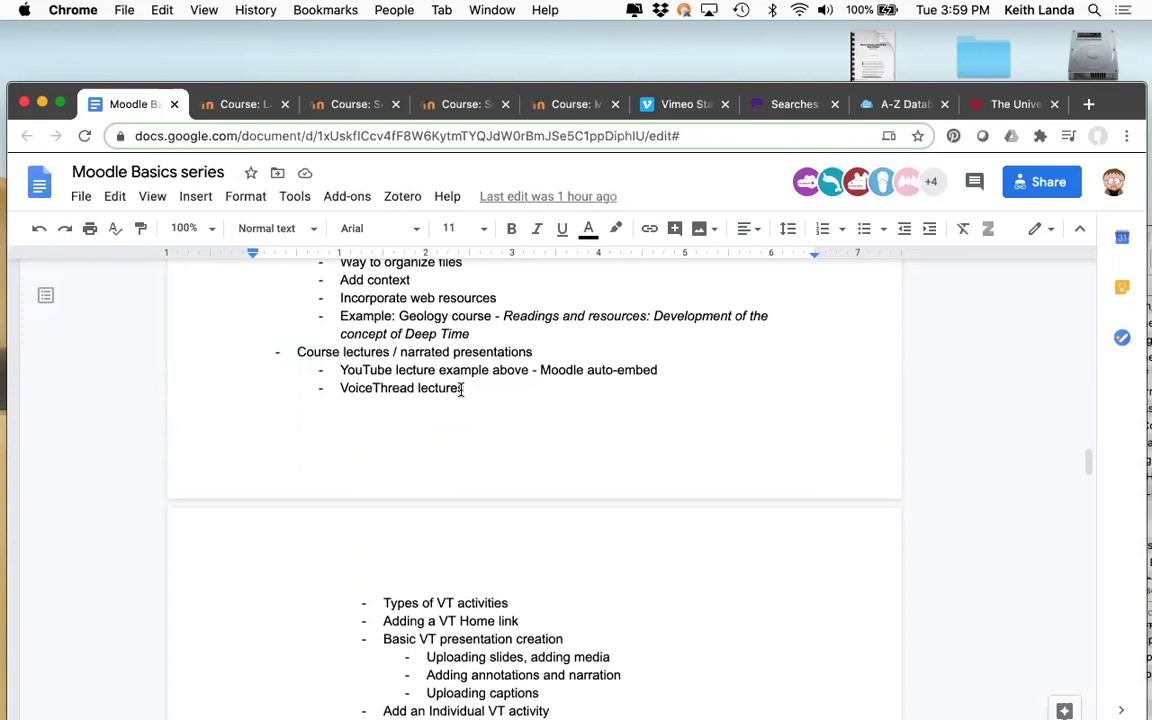
{"action": "scroll", "coordinate": [461, 389], "scroll_direction": "up", "scroll_amount": 5}
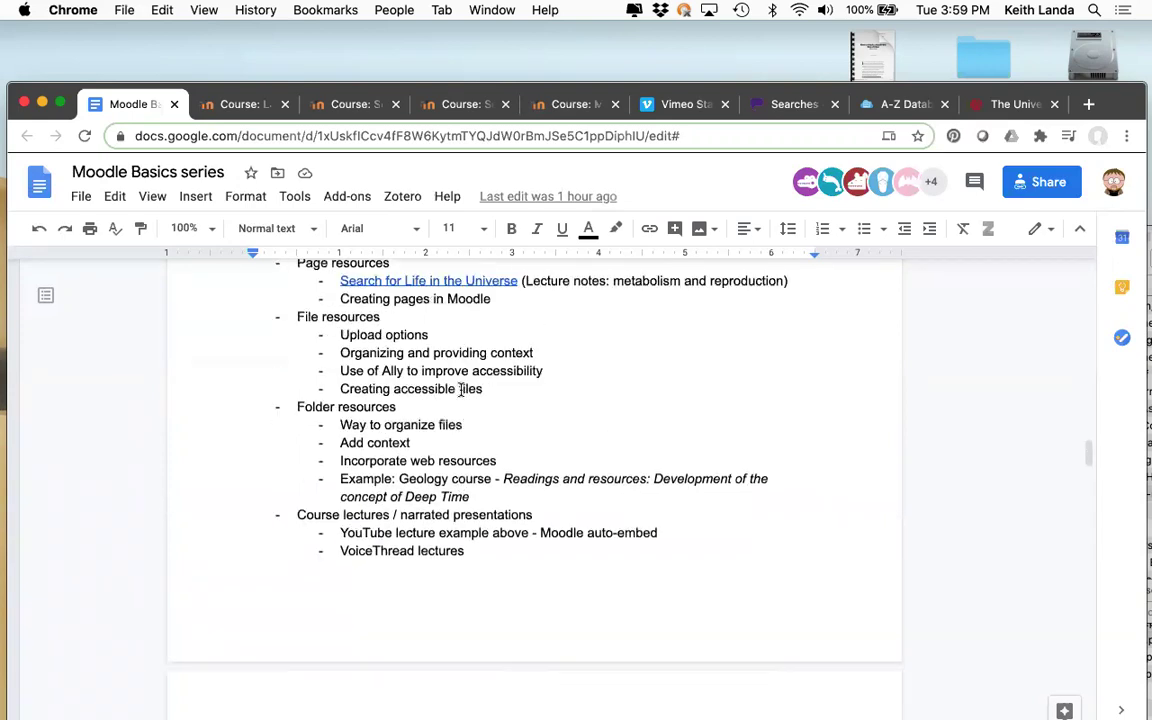
{"action": "scroll", "coordinate": [461, 389], "scroll_direction": "up", "scroll_amount": 3}
{"action": "scroll", "coordinate": [461, 389], "scroll_direction": "down", "scroll_amount": 2}
{"action": "scroll", "coordinate": [461, 389], "scroll_direction": "down", "scroll_amount": 9}
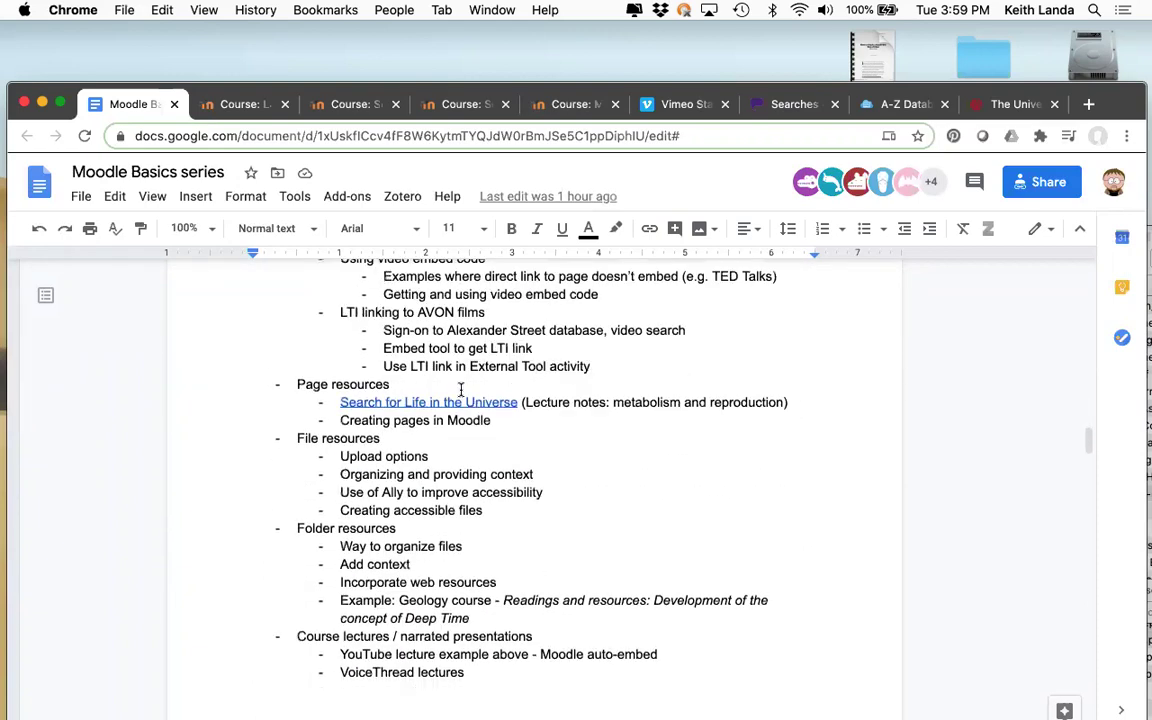
{"action": "scroll", "coordinate": [461, 389], "scroll_direction": "down", "scroll_amount": 2}
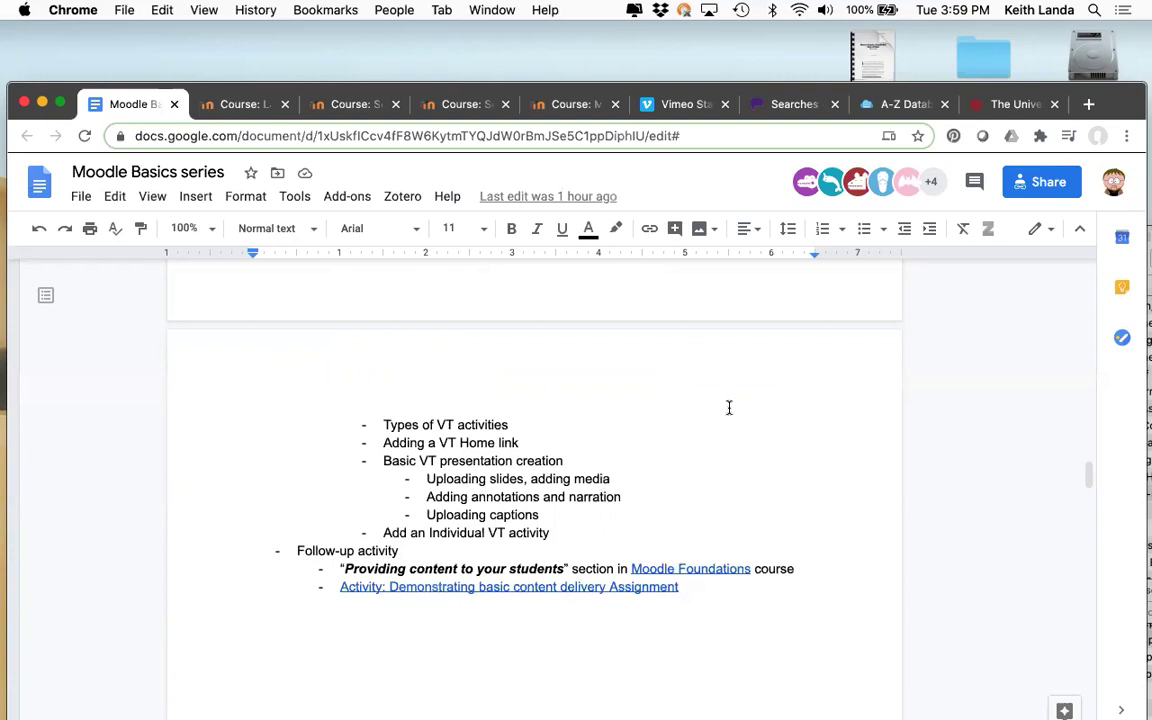
Open the linked Moodle Foundations course from the outline and examine its "Providing content to your students" section
{"action": "left_click", "coordinate": [695, 568]}
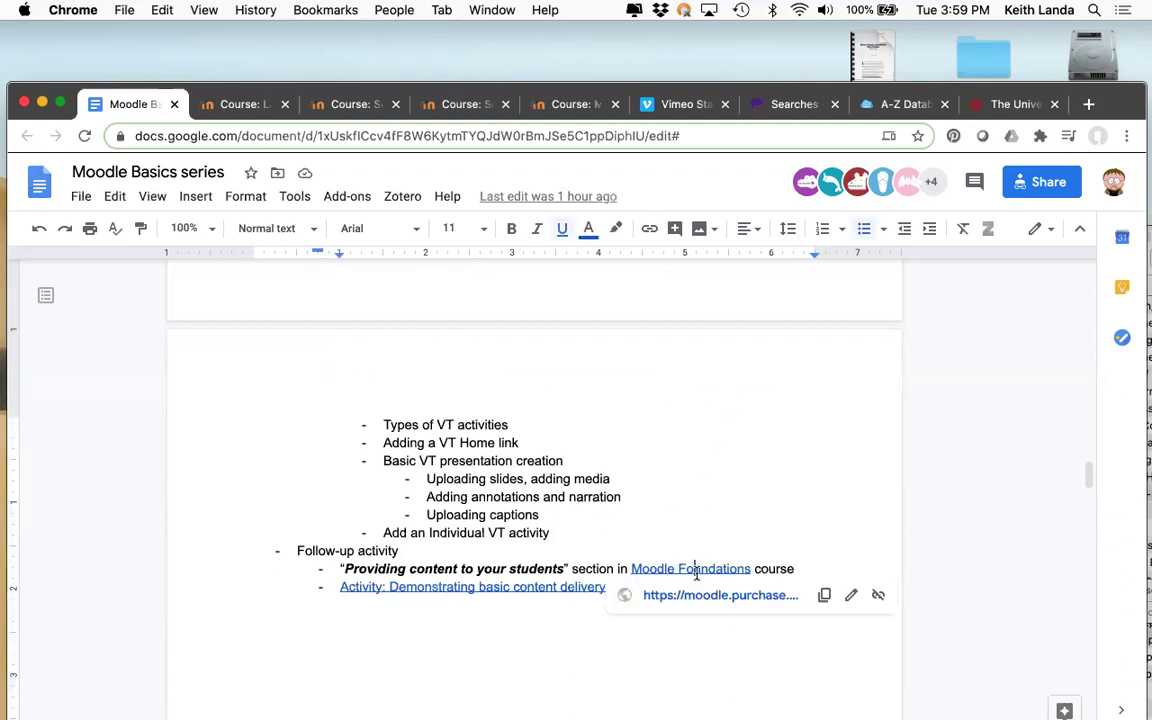
{"action": "left_click", "coordinate": [703, 596]}
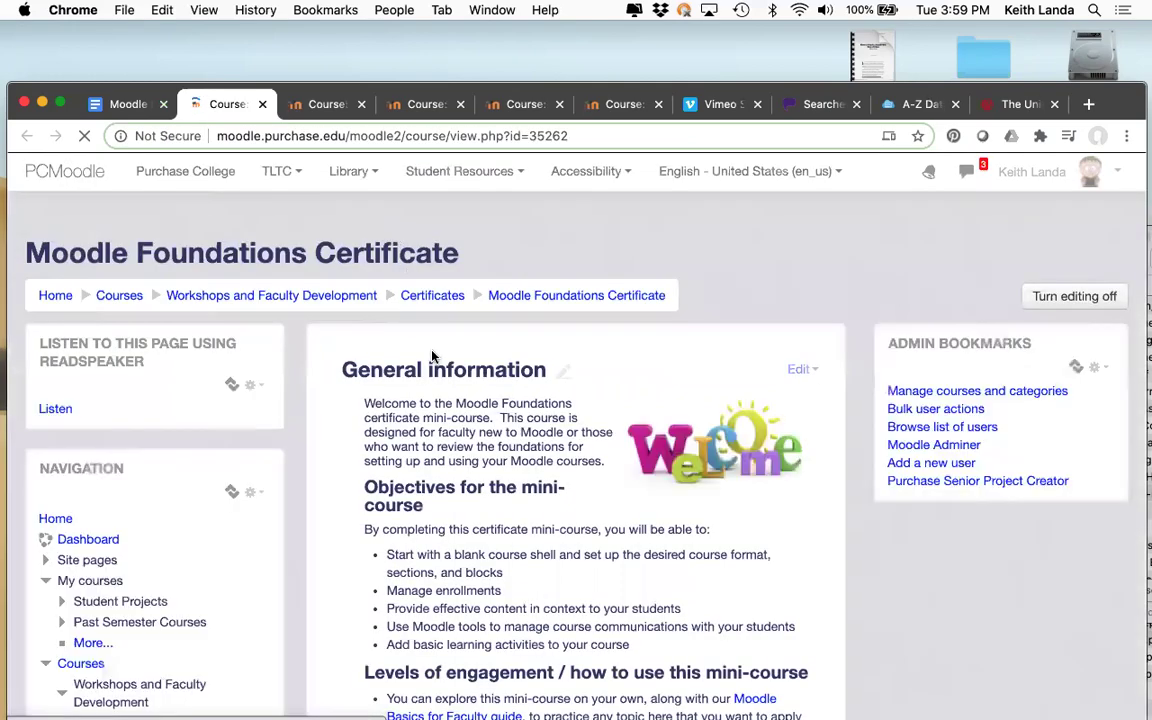
{"action": "scroll", "coordinate": [476, 238], "scroll_direction": "down", "scroll_amount": 15}
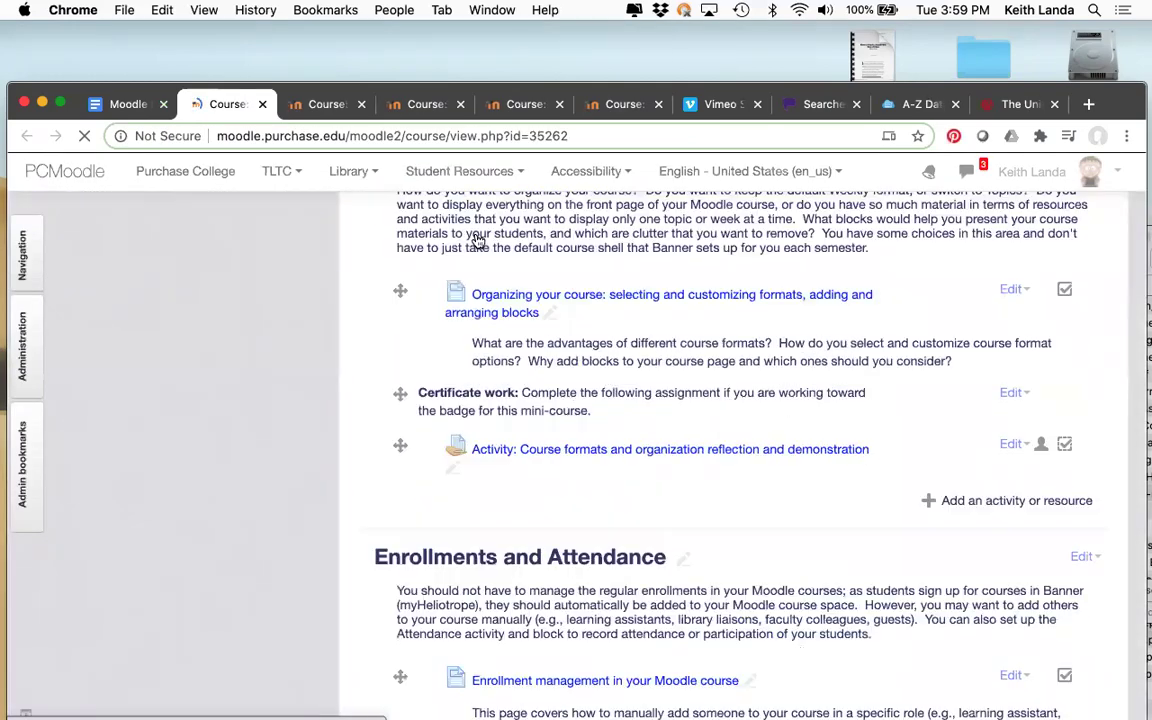
{"action": "scroll", "coordinate": [476, 238], "scroll_direction": "down", "scroll_amount": 14}
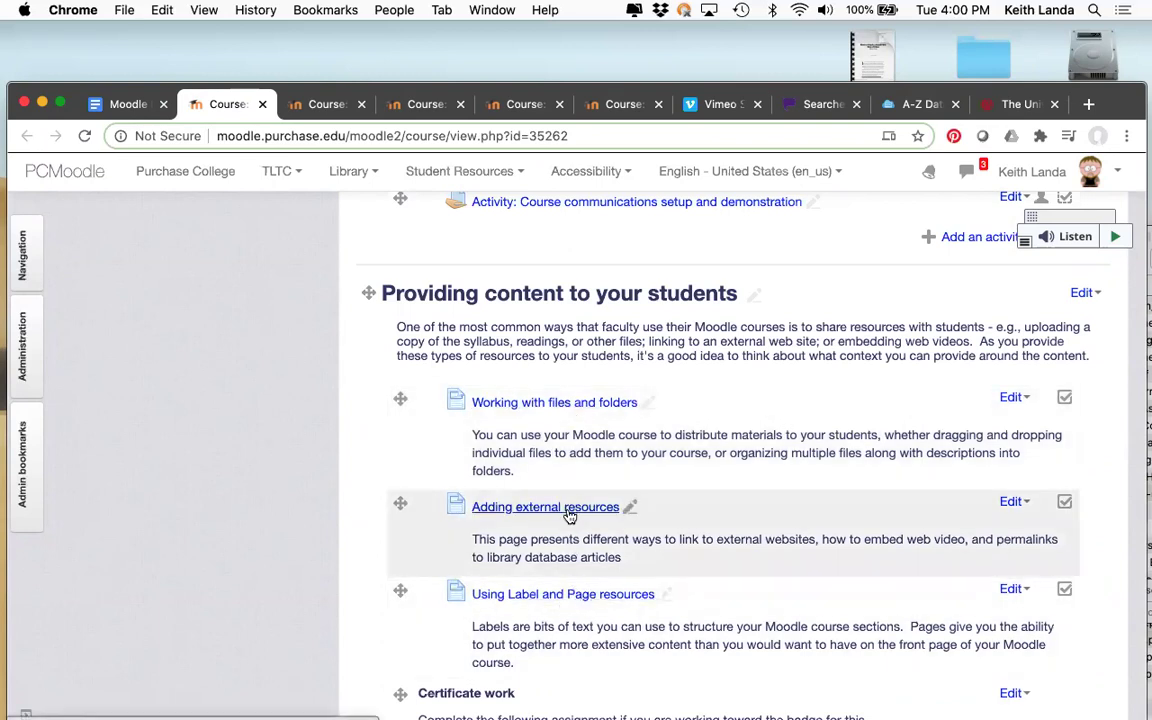
{"action": "scroll", "coordinate": [567, 513], "scroll_direction": "down", "scroll_amount": 3}
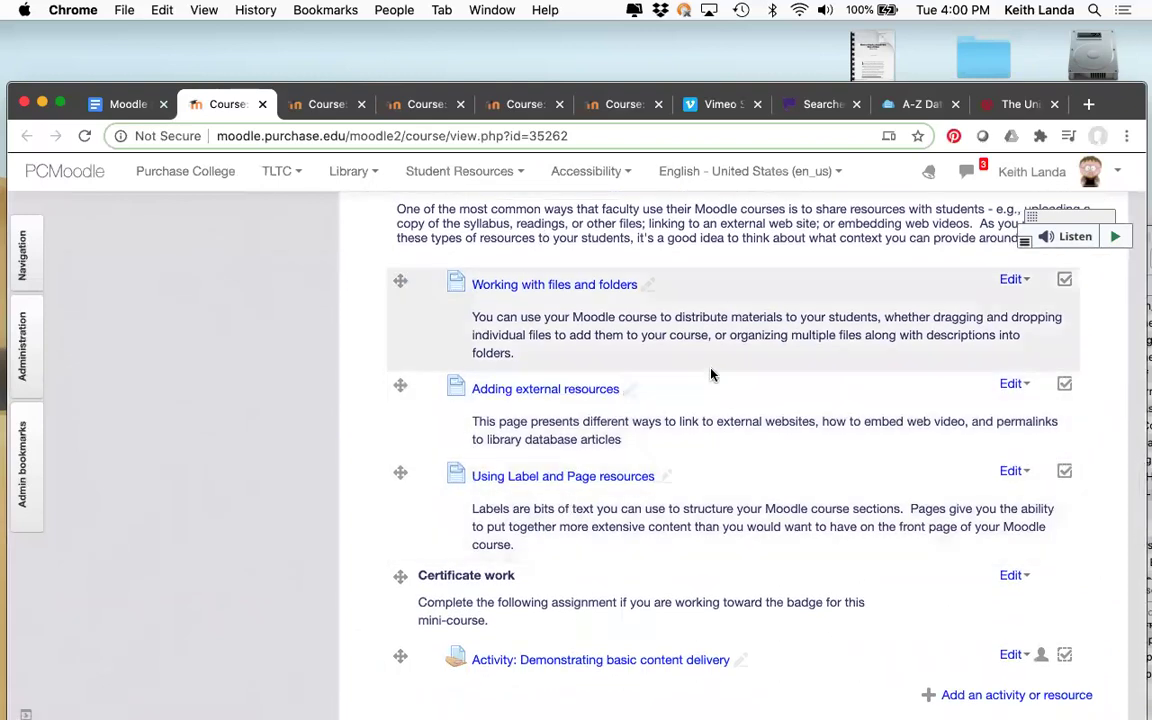